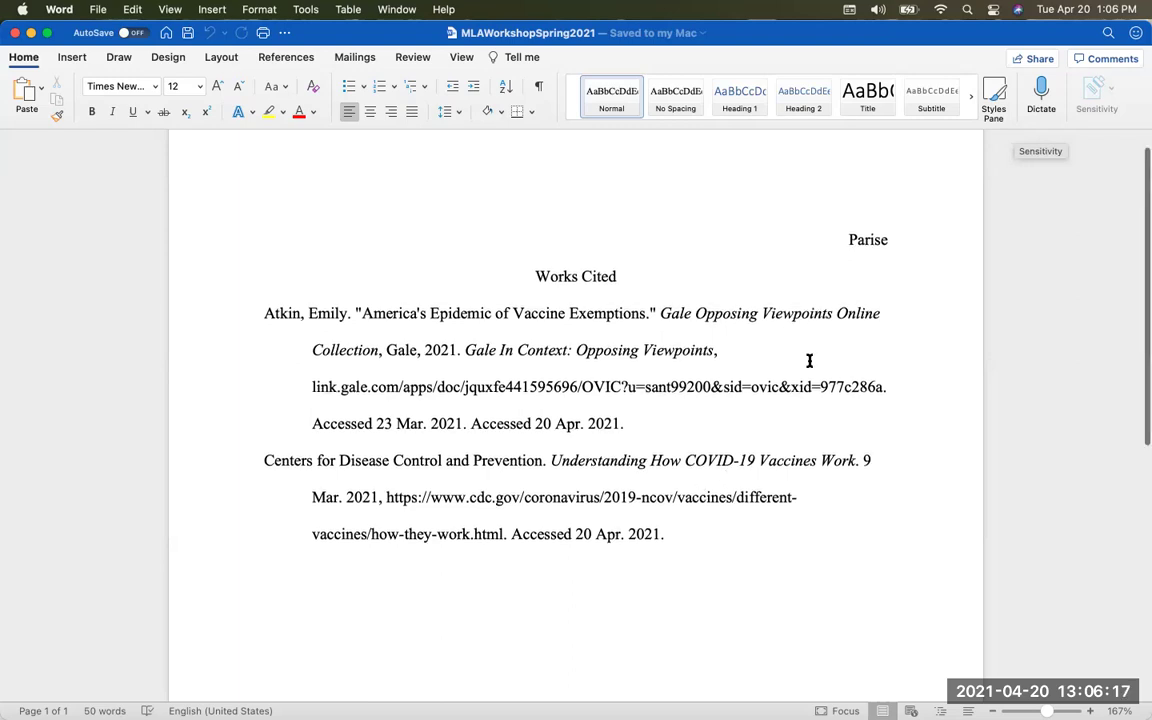
Examine the Works Cited heading and where each of the two citation entries starts and ends
{"action": "left_click_drag", "start_coordinate": [537, 275], "coordinate": [621, 278]}
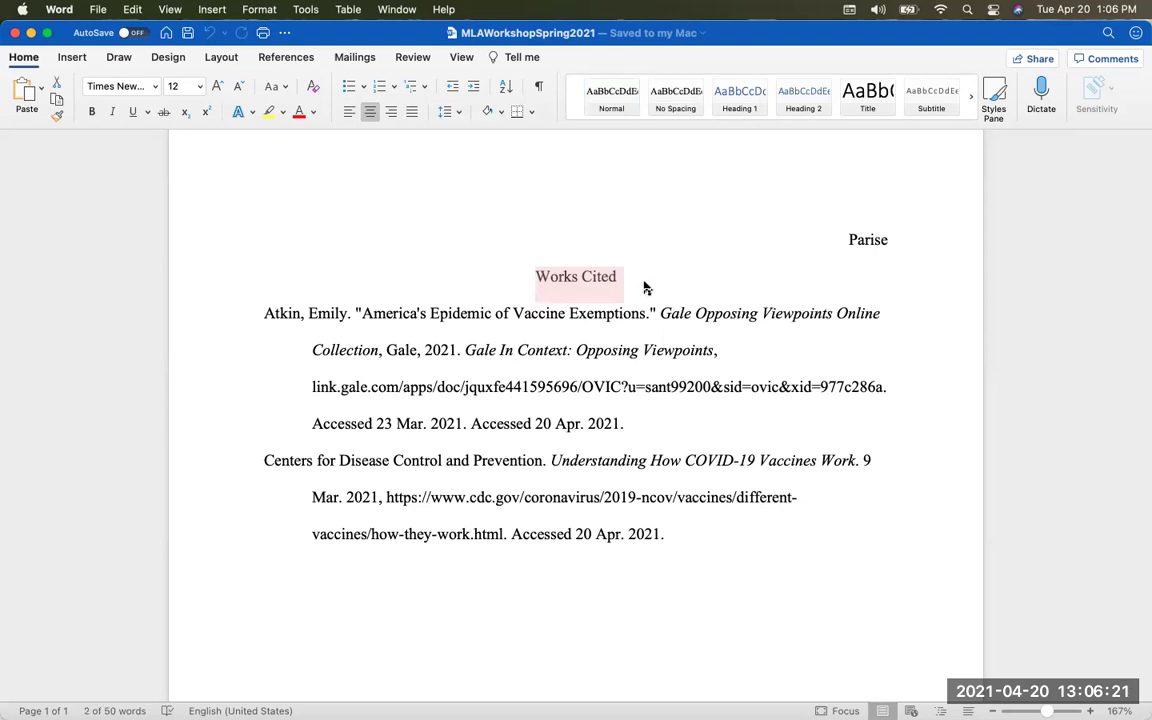
{"action": "left_click", "coordinate": [644, 288]}
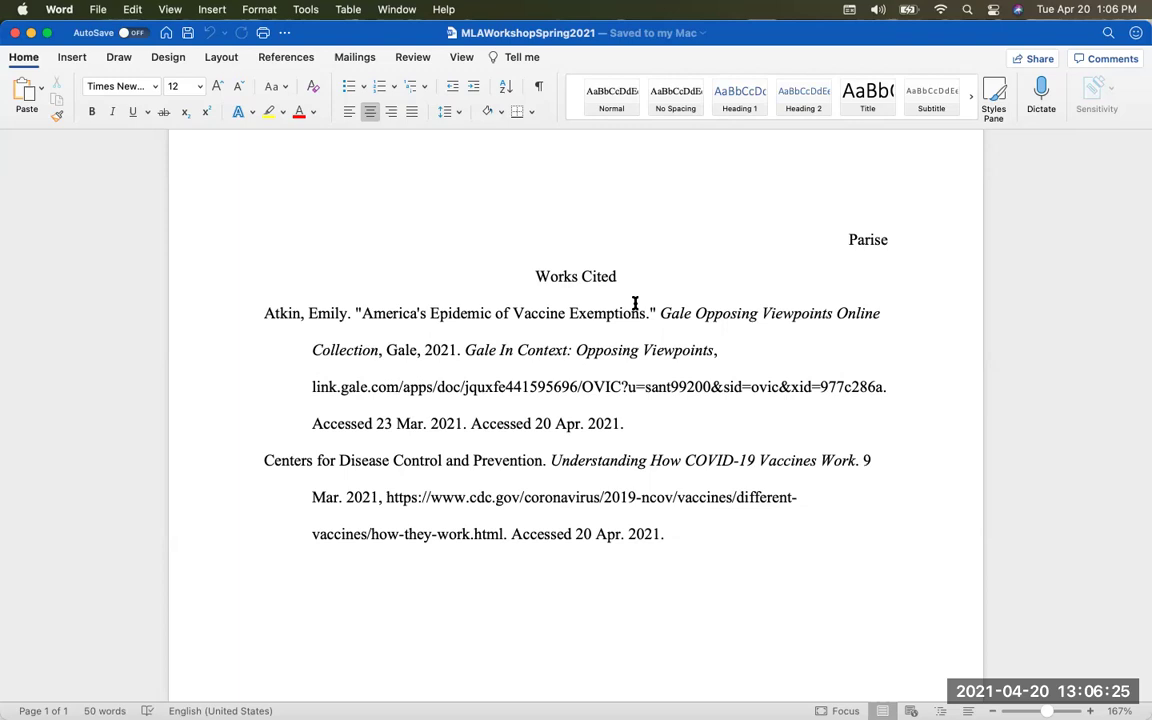
{"action": "left_click_drag", "start_coordinate": [262, 318], "coordinate": [704, 564]}
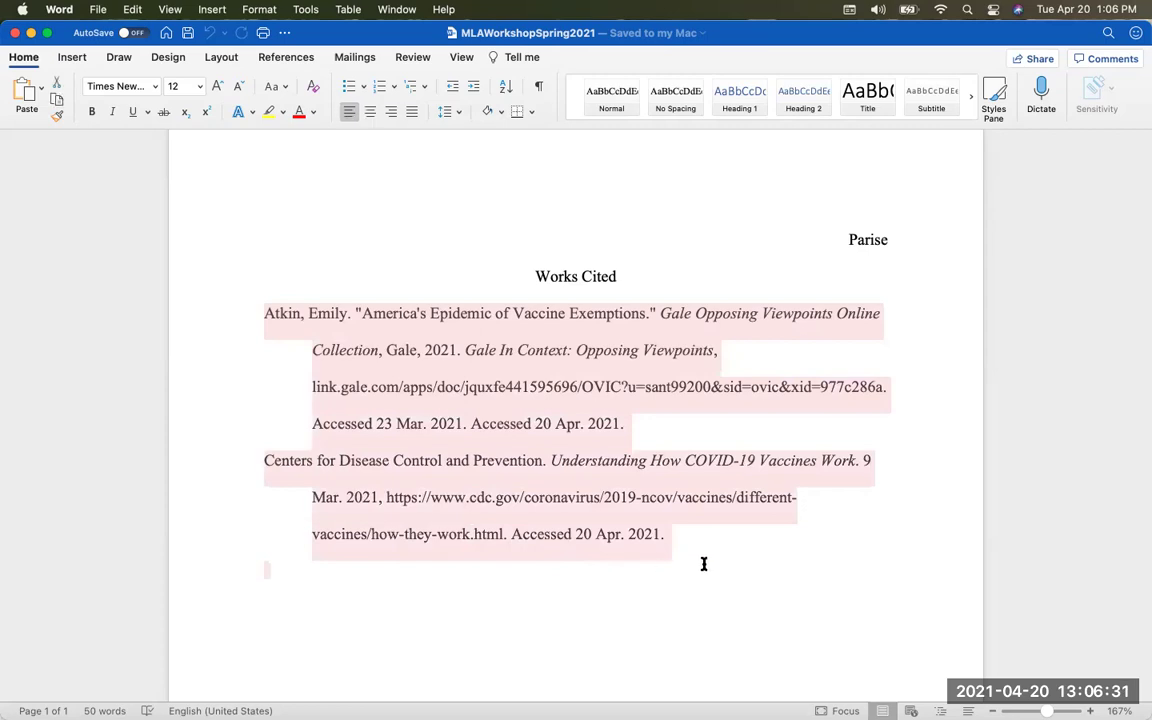
{"action": "left_click", "coordinate": [704, 564]}
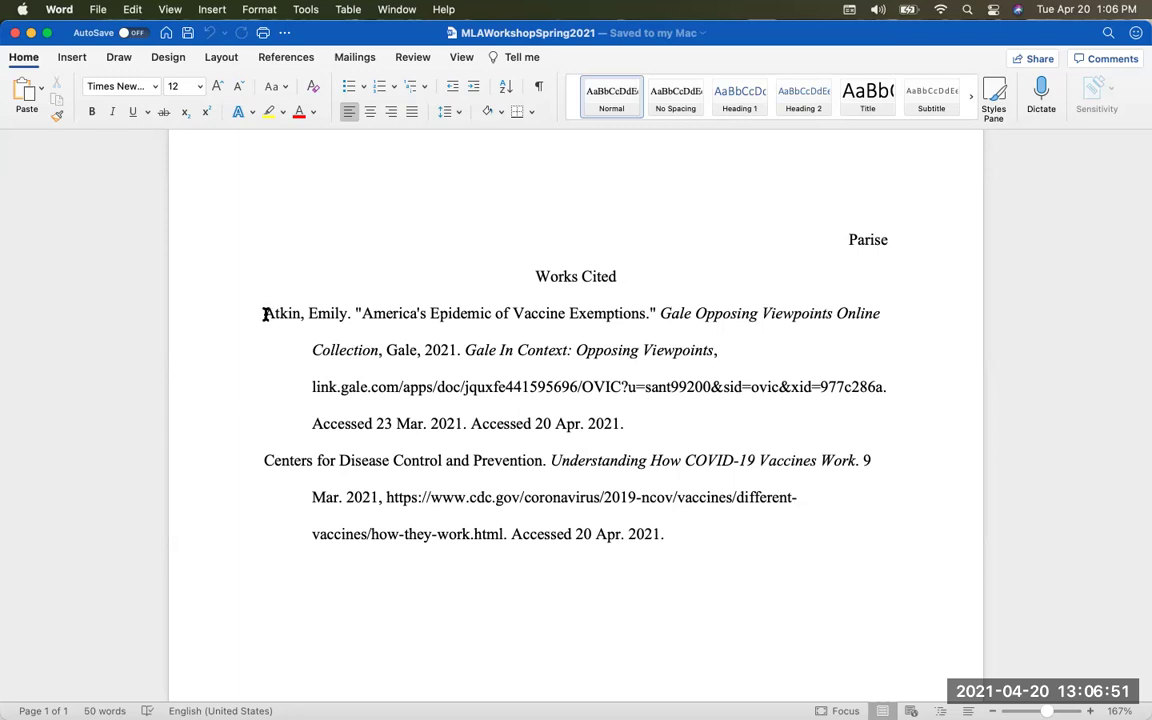
{"action": "left_click_drag", "start_coordinate": [265, 314], "coordinate": [630, 428]}
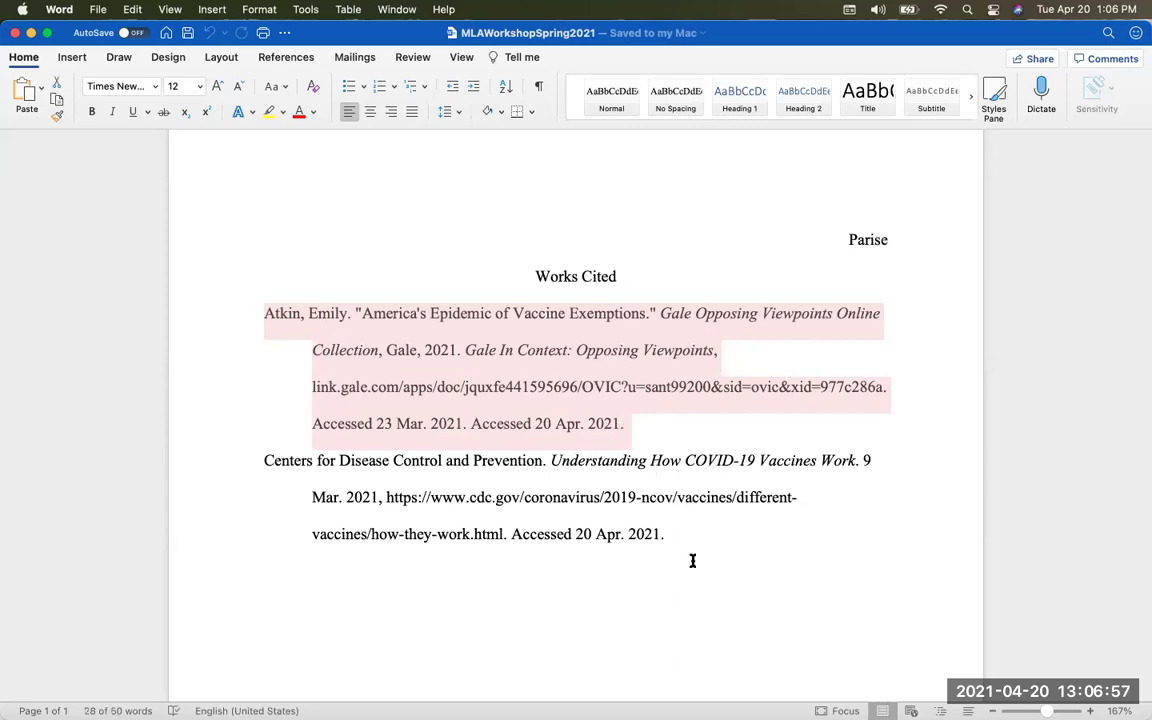
{"action": "left_click_drag", "start_coordinate": [665, 541], "coordinate": [263, 461]}
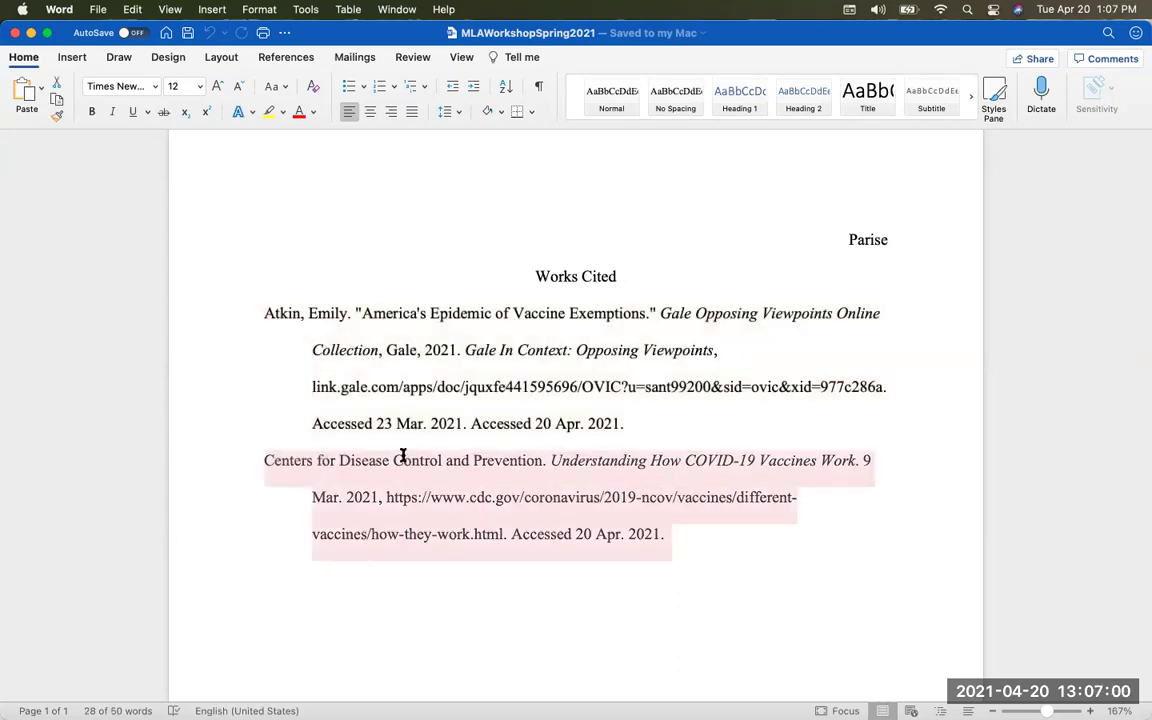
{"action": "left_click", "coordinate": [665, 423]}
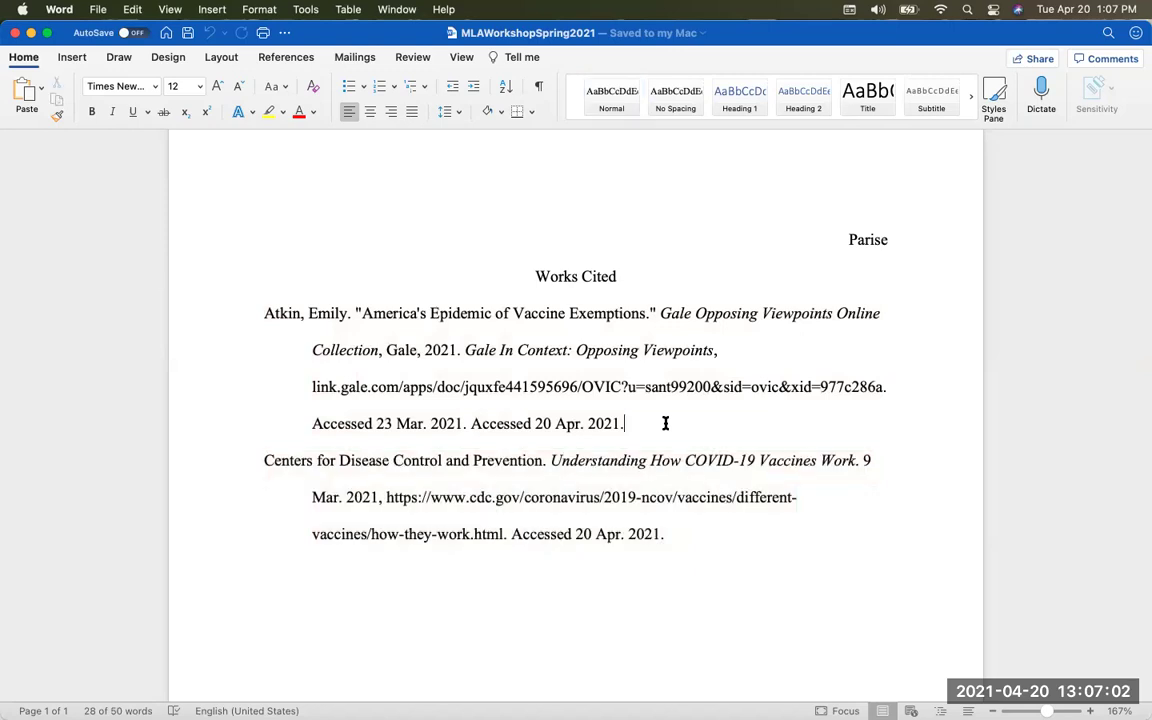
{"action": "left_click", "coordinate": [263, 315]}
{"action": "left_click", "coordinate": [262, 458]}
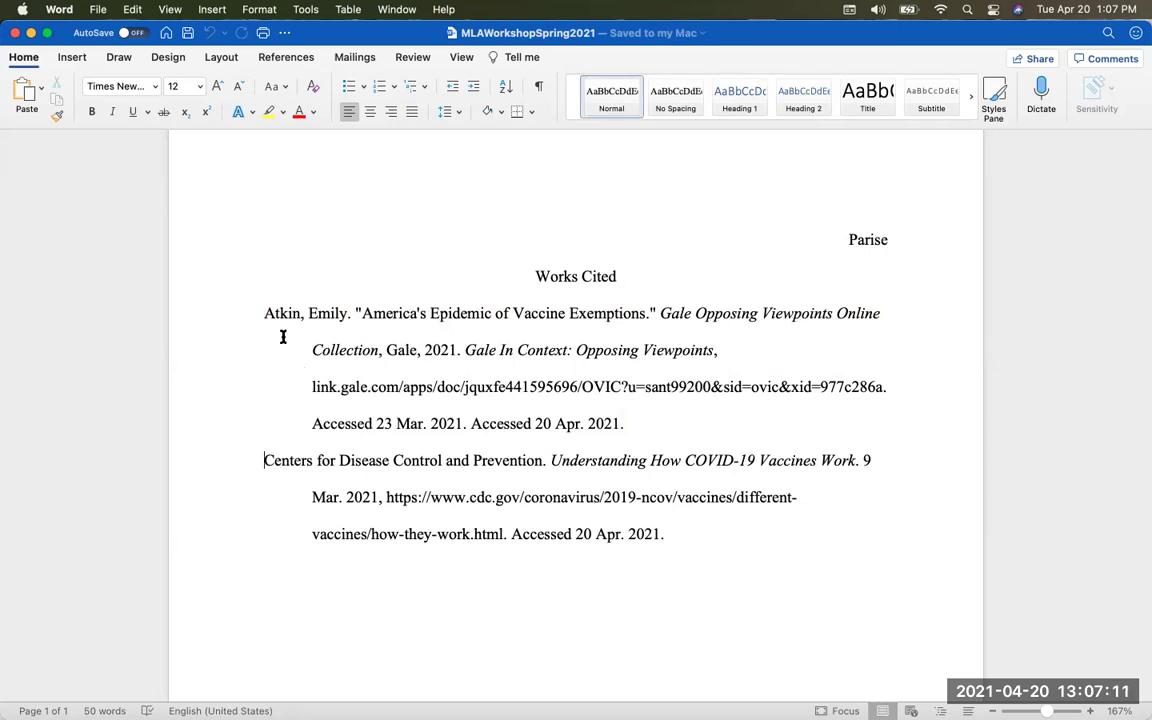
Examine the first citation's elements in order: author, article title, collection title, publisher and year, database name, and link
{"action": "left_click_drag", "start_coordinate": [262, 313], "coordinate": [641, 322]}
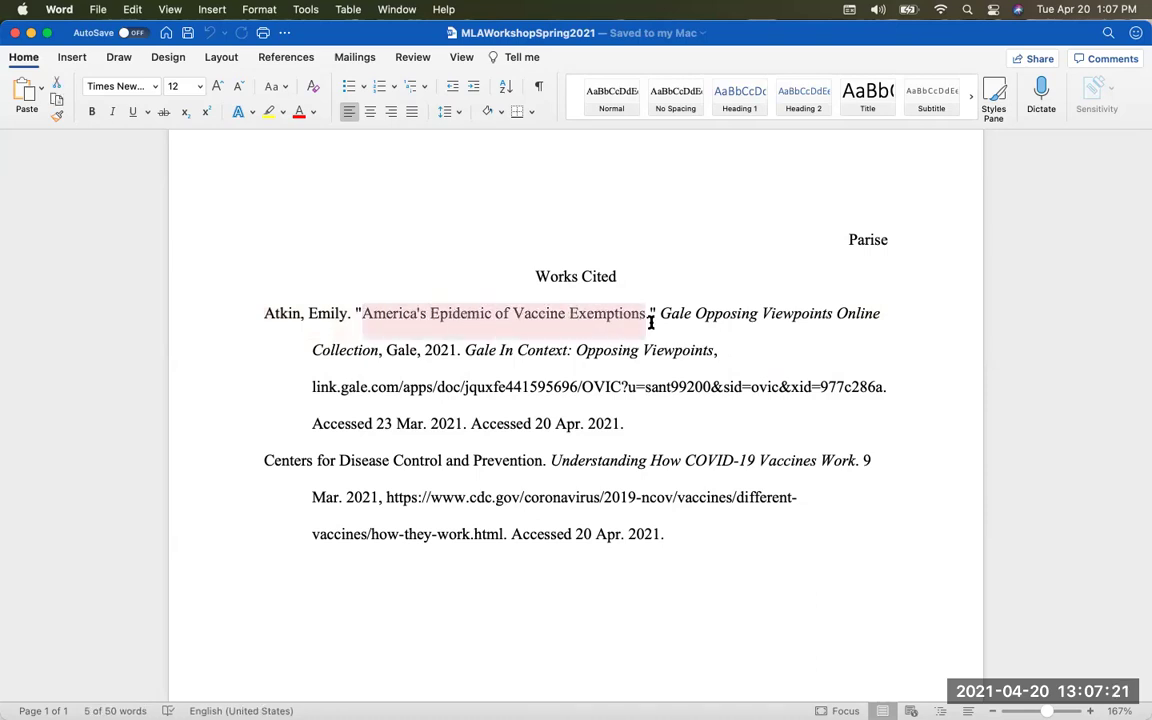
{"action": "left_click_drag", "start_coordinate": [660, 314], "coordinate": [381, 349]}
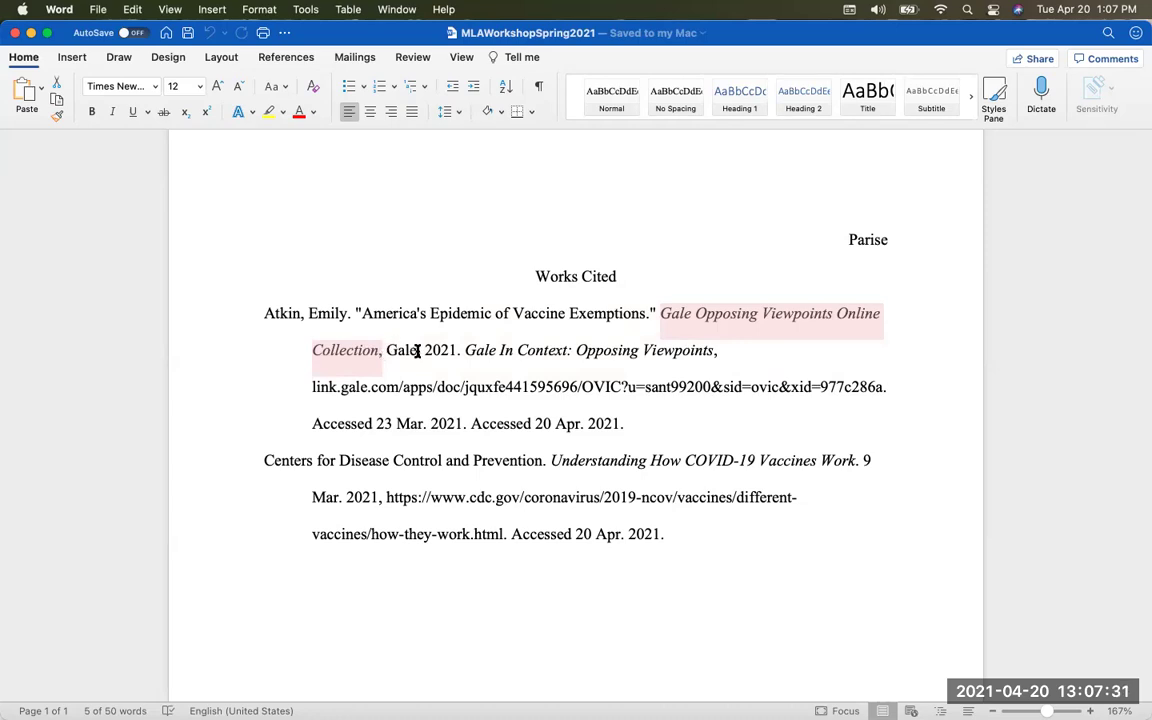
{"action": "left_click_drag", "start_coordinate": [388, 350], "coordinate": [275, 312]}
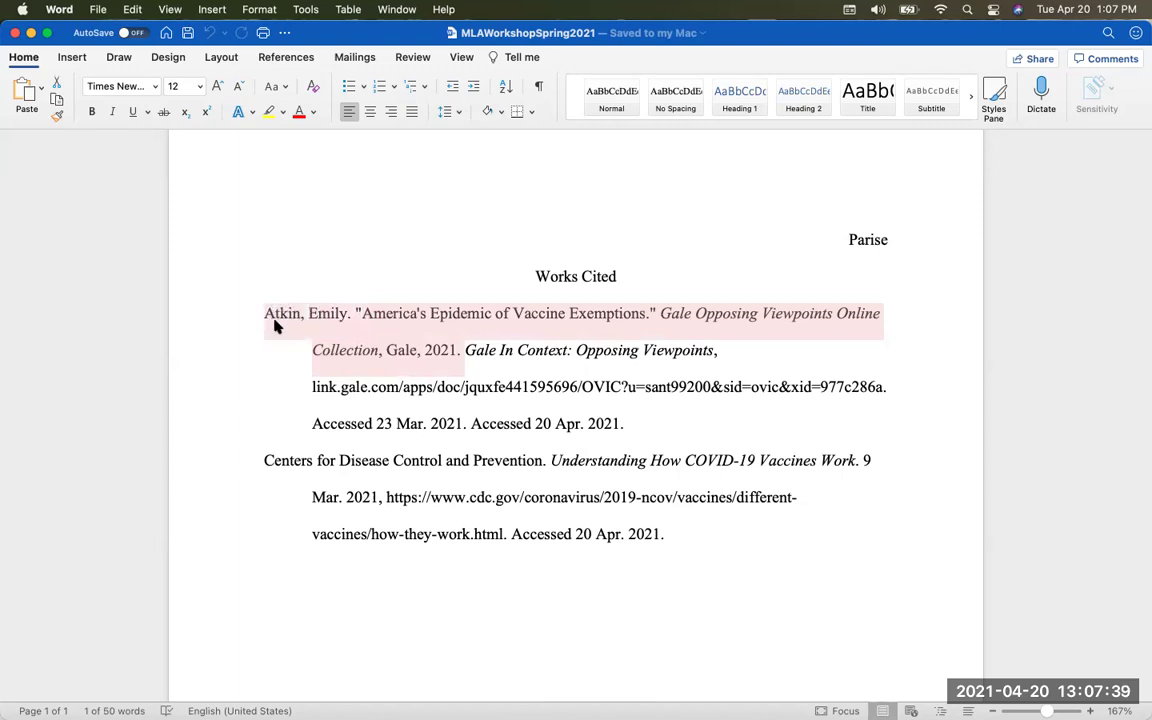
{"action": "scroll", "coordinate": [315, 325], "scroll_direction": "up", "scroll_amount": 1}
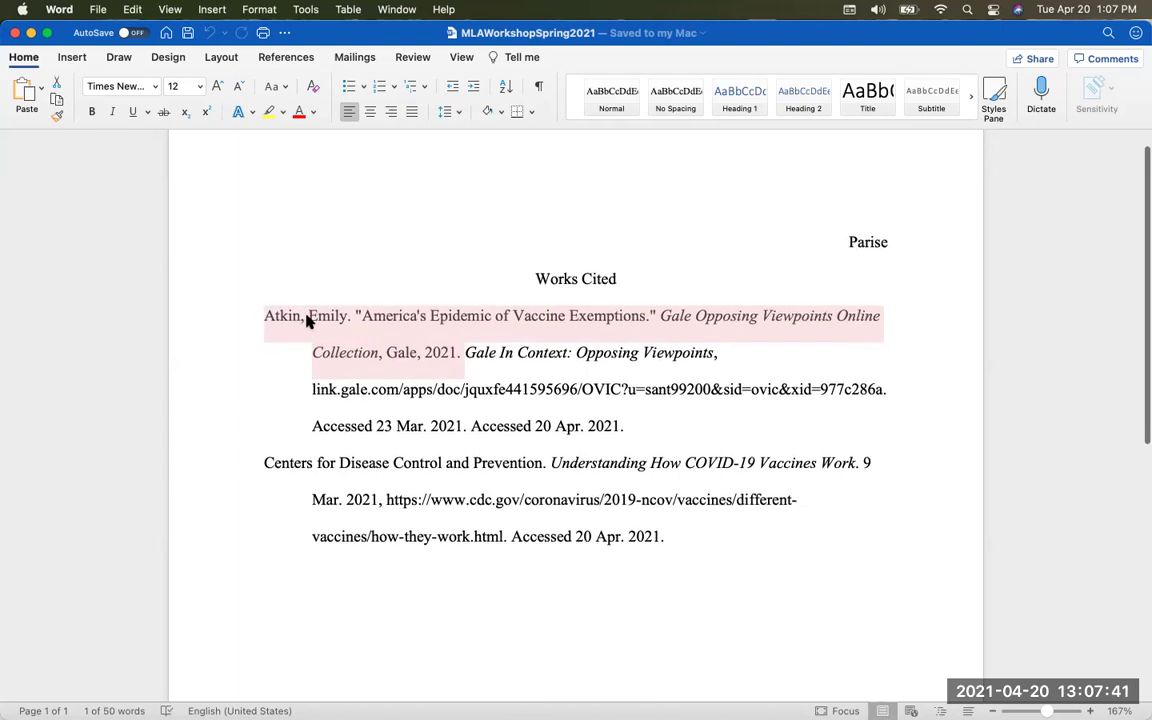
{"action": "key", "text": "Up"}
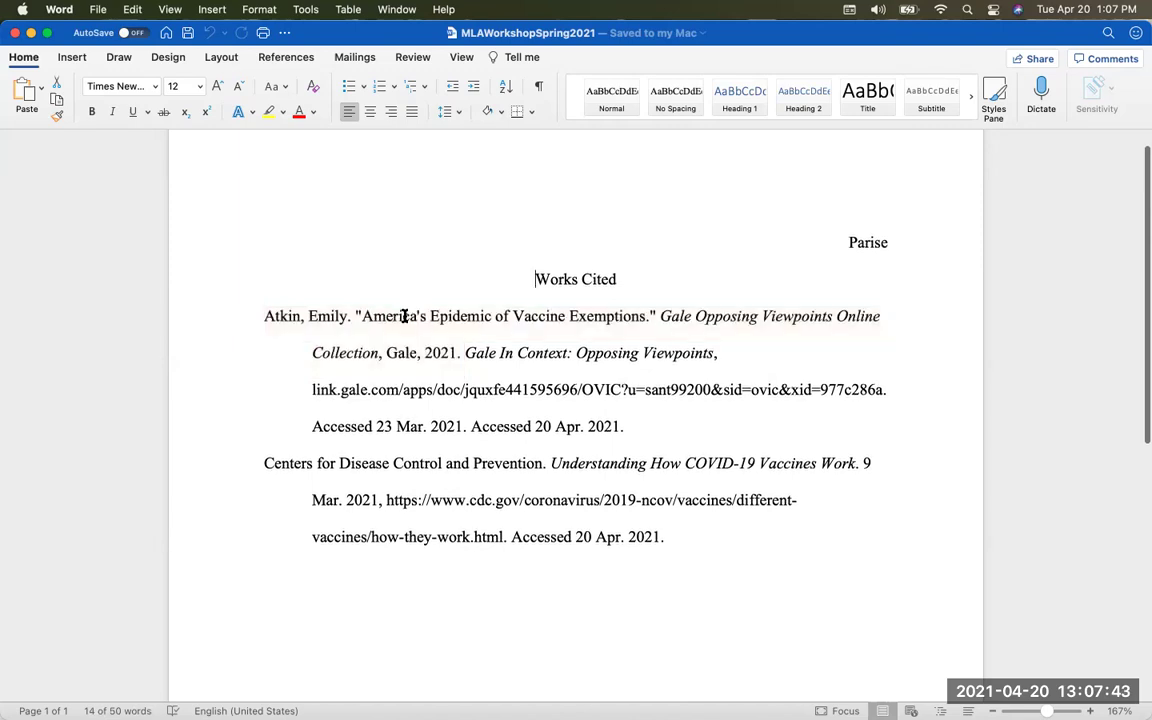
{"action": "left_click_drag", "start_coordinate": [660, 316], "coordinate": [458, 353]}
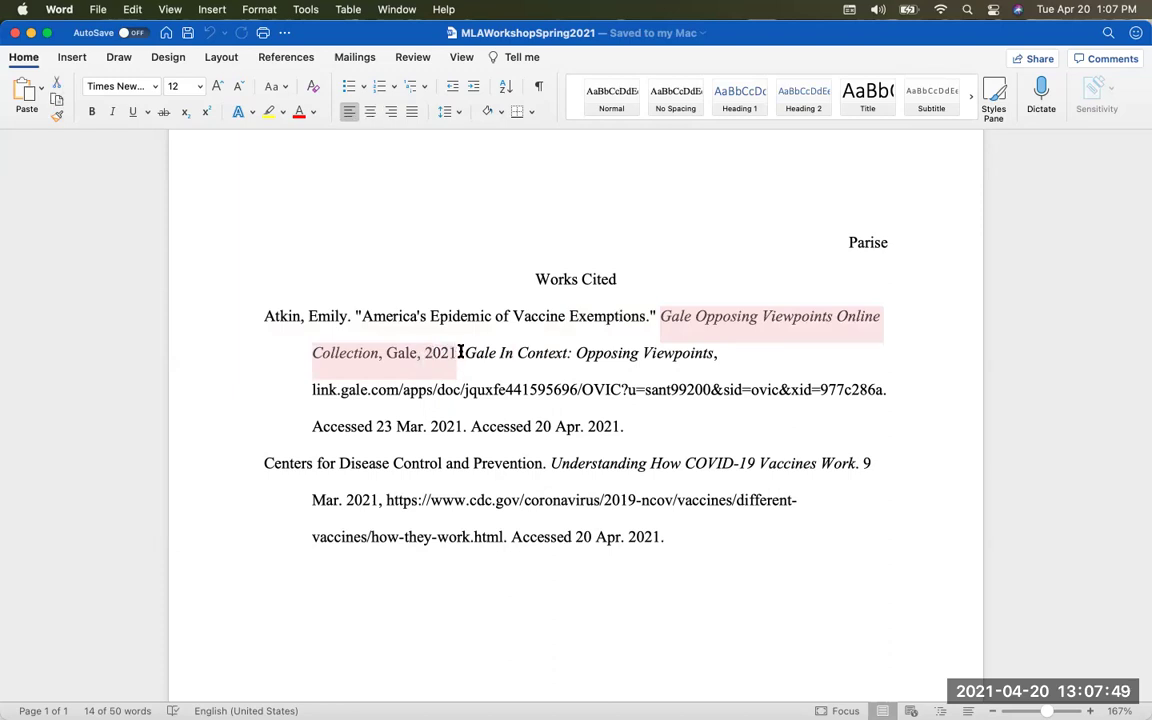
{"action": "left_click", "coordinate": [460, 352]}
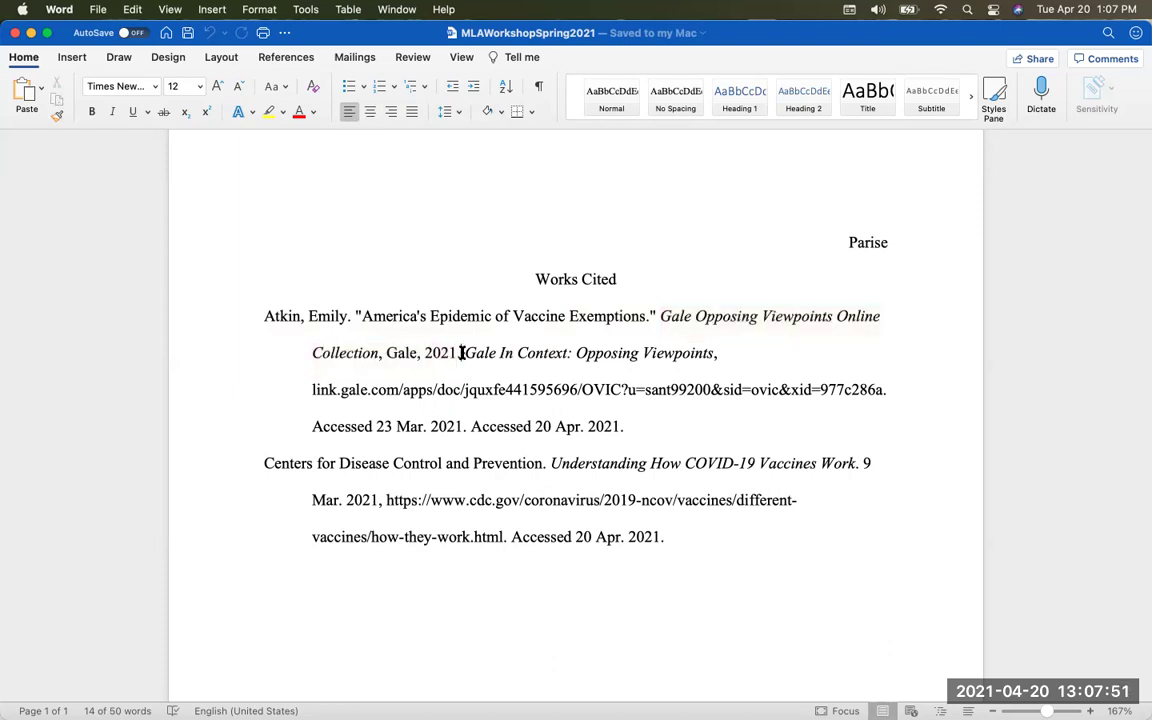
{"action": "left_click_drag", "start_coordinate": [463, 352], "coordinate": [693, 354]}
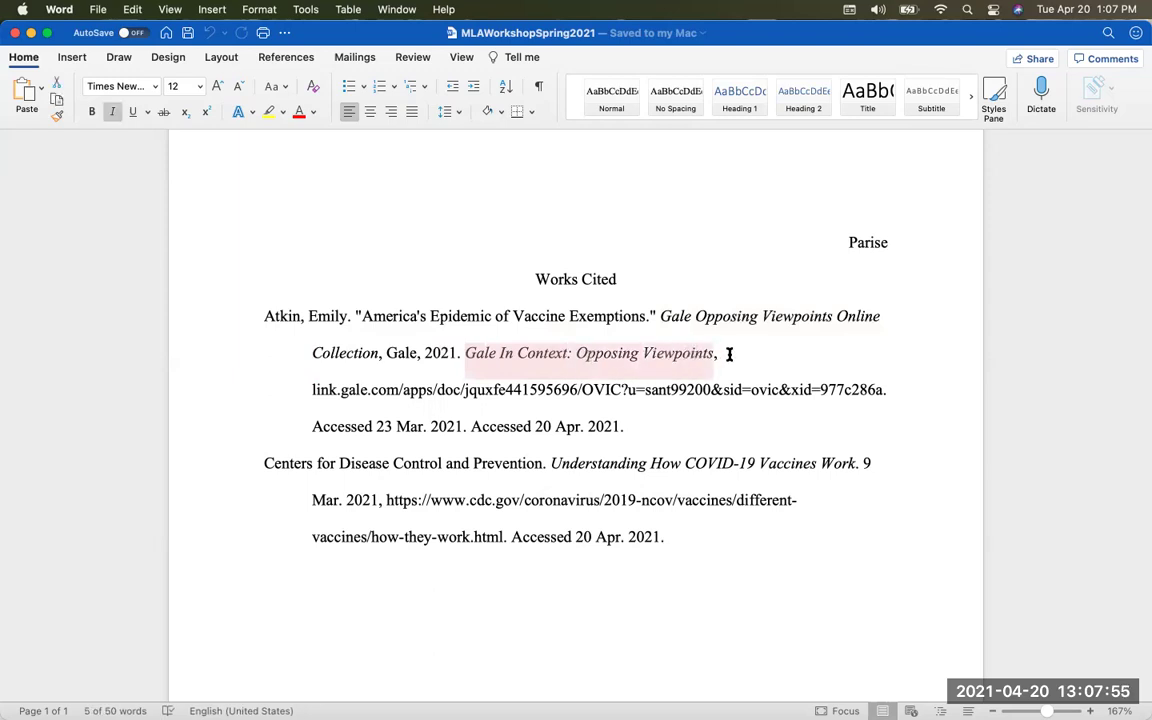
{"action": "left_click", "coordinate": [729, 355]}
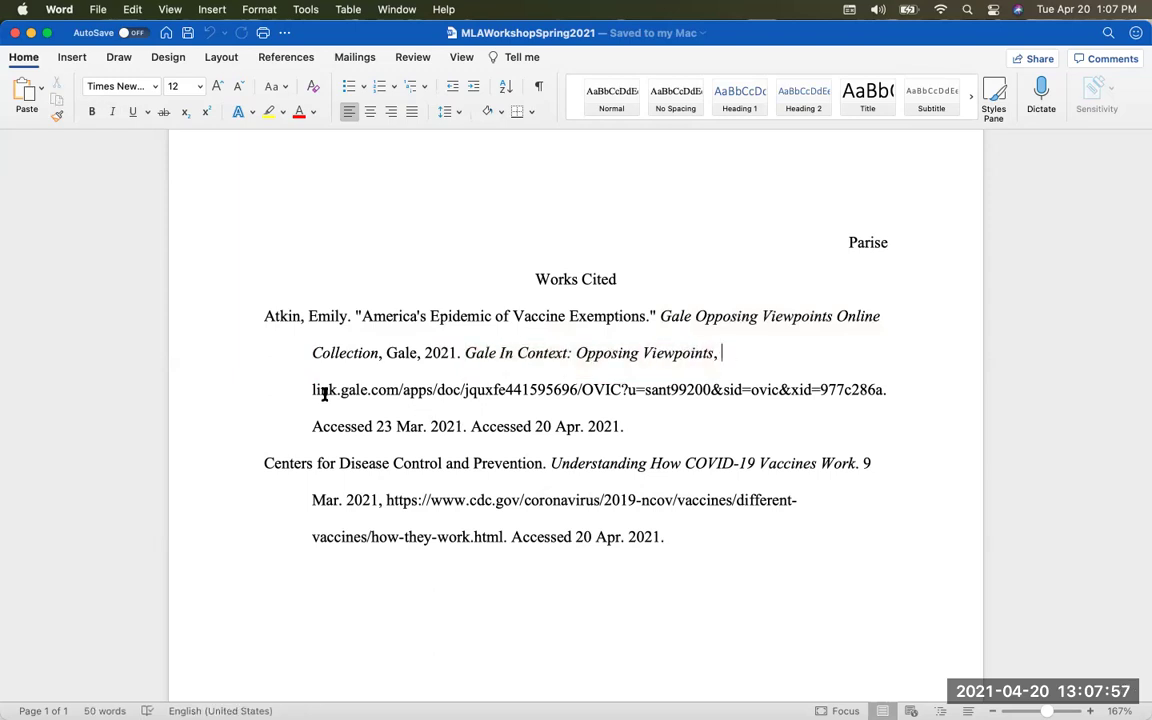
{"action": "left_click_drag", "start_coordinate": [312, 390], "coordinate": [884, 403]}
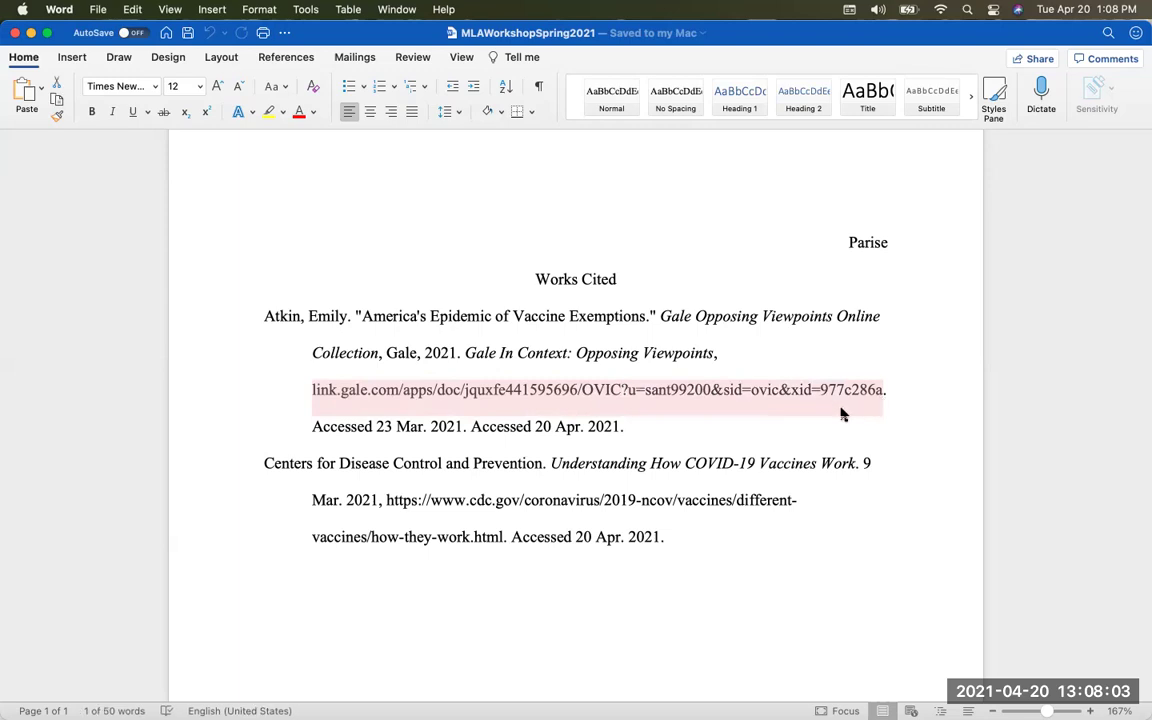
Delete the duplicate access date "Accessed 23 Mar. 2021." from the first citation
{"action": "left_click", "coordinate": [532, 427]}
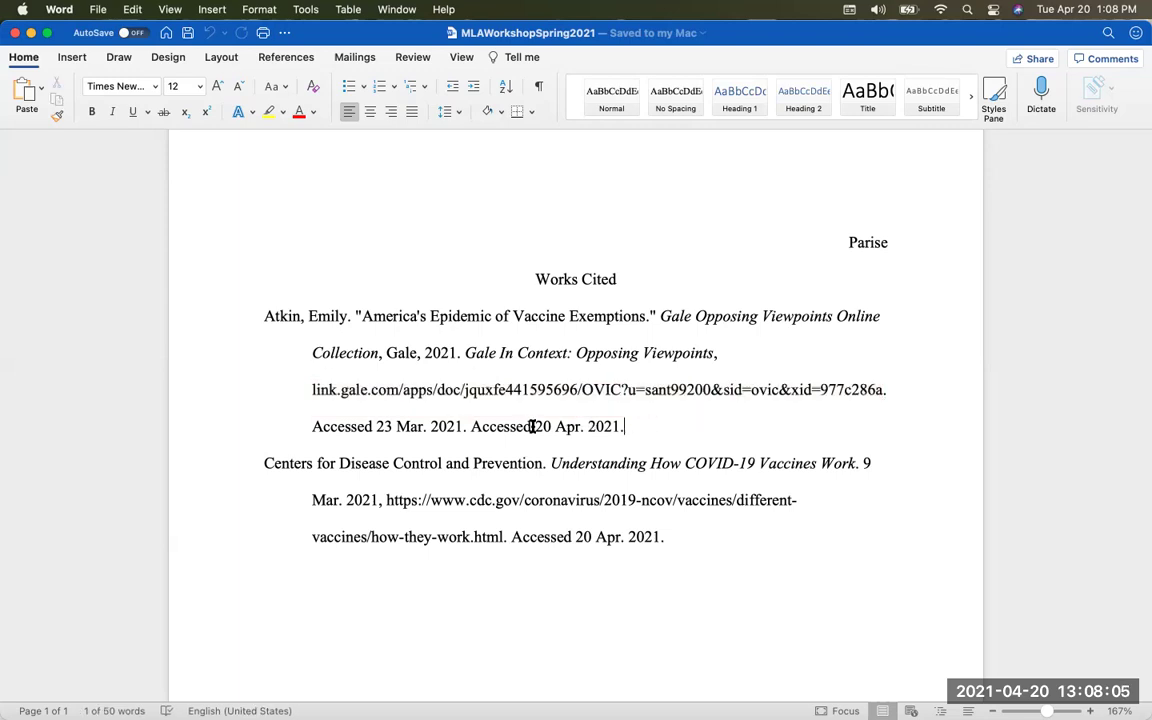
{"action": "left_click_drag", "start_coordinate": [468, 429], "coordinate": [347, 424]}
{"action": "key", "text": "BackSpace"}
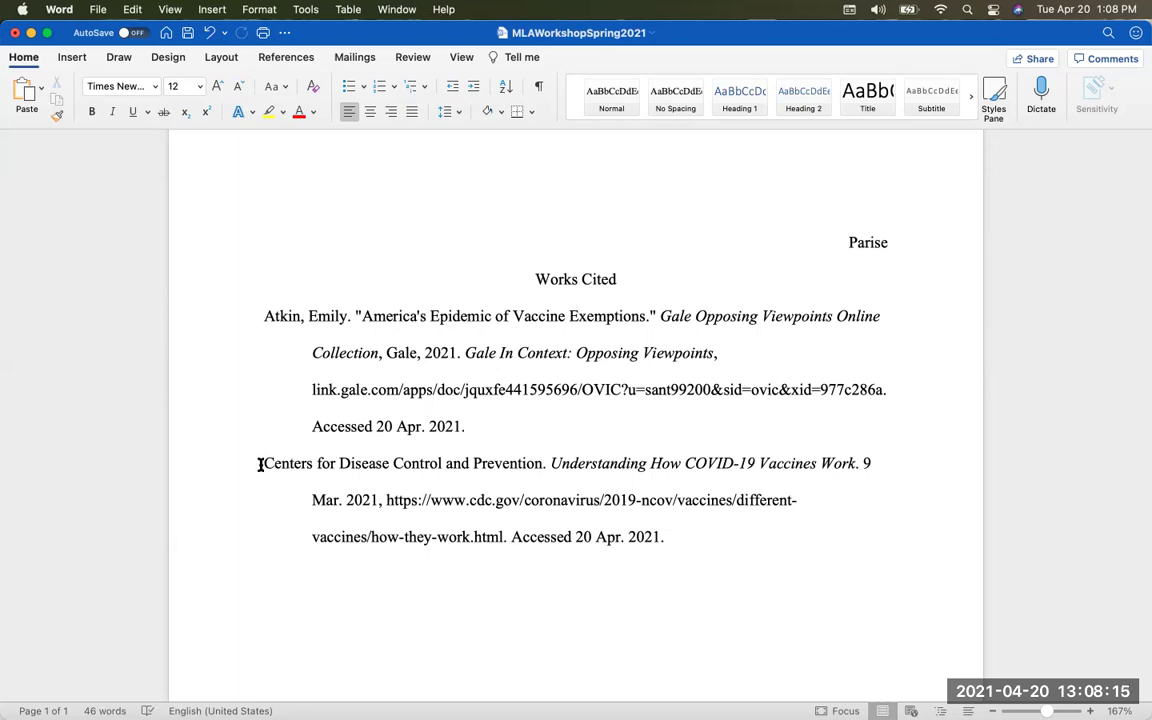
Examine the Centers for Disease Control and Prevention citation's elements: organization, page title, publication date, URL, and access date
{"action": "left_click_drag", "start_coordinate": [263, 464], "coordinate": [535, 474]}
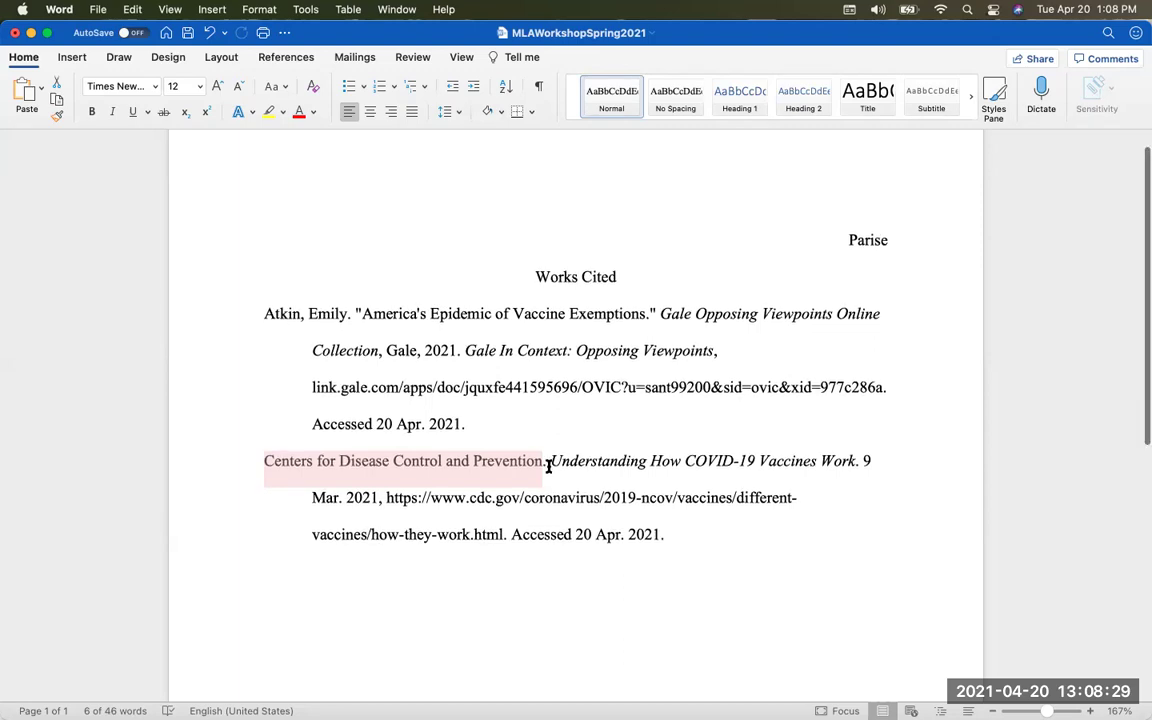
{"action": "left_click_drag", "start_coordinate": [553, 463], "coordinate": [380, 500]}
{"action": "left_click", "coordinate": [858, 470]}
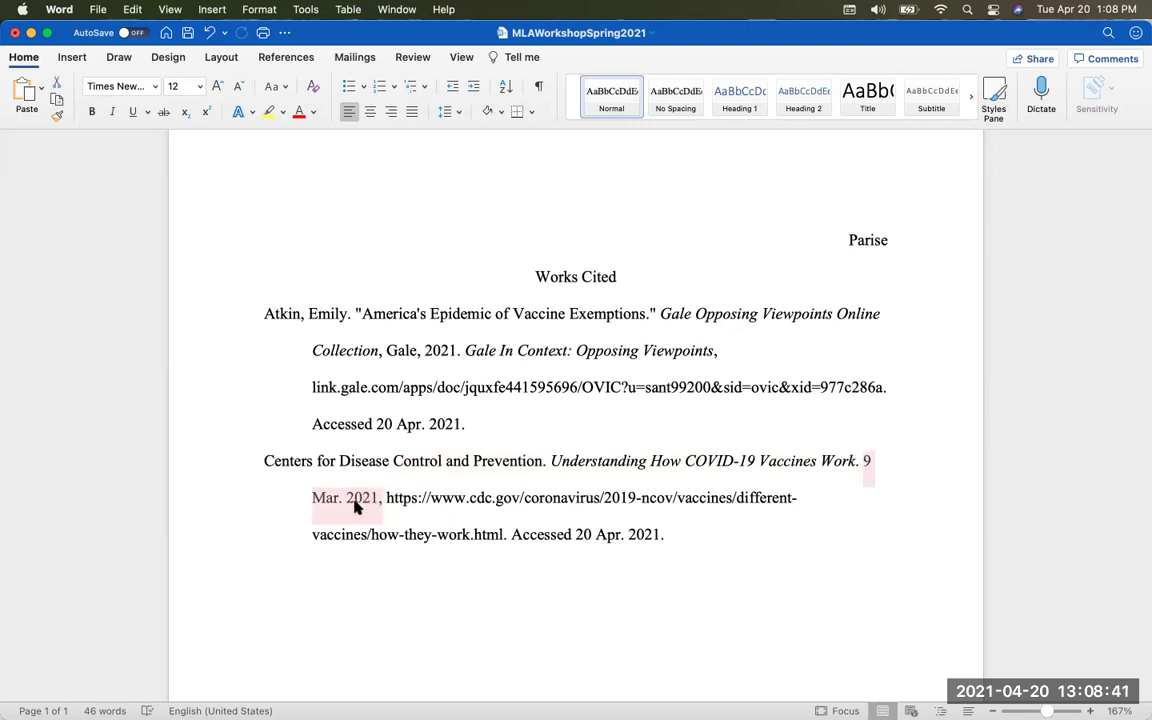
{"action": "left_click_drag", "start_coordinate": [386, 498], "coordinate": [494, 530]}
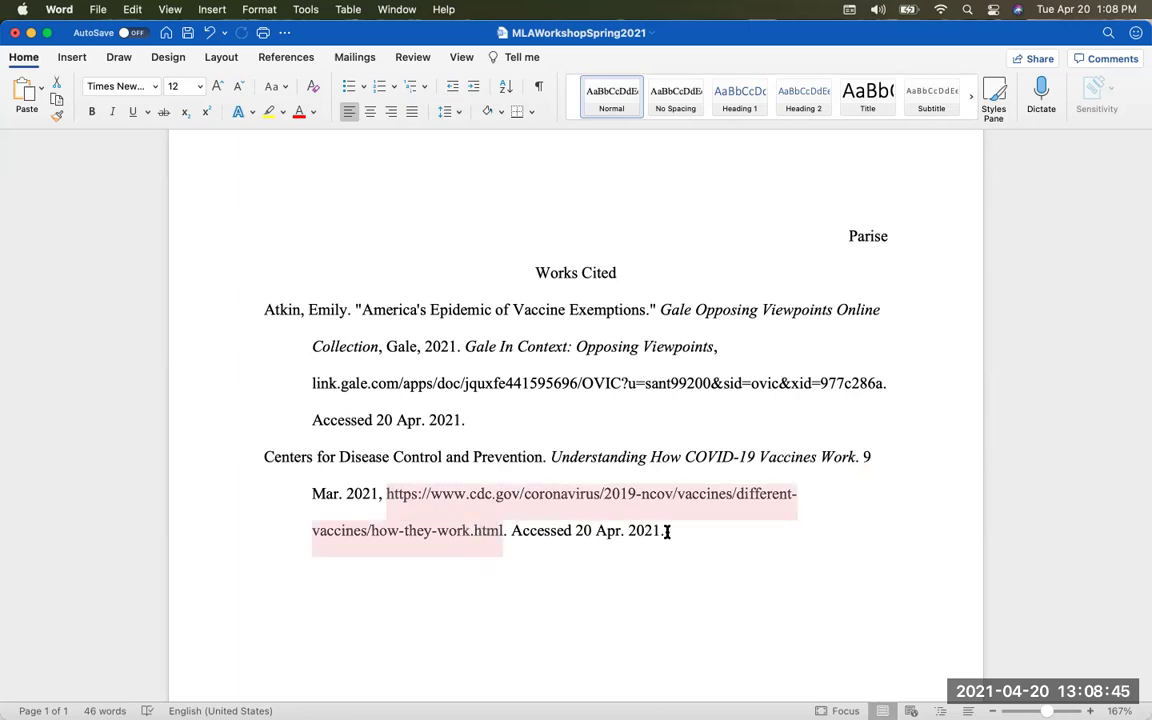
{"action": "left_click_drag", "start_coordinate": [665, 531], "coordinate": [531, 532]}
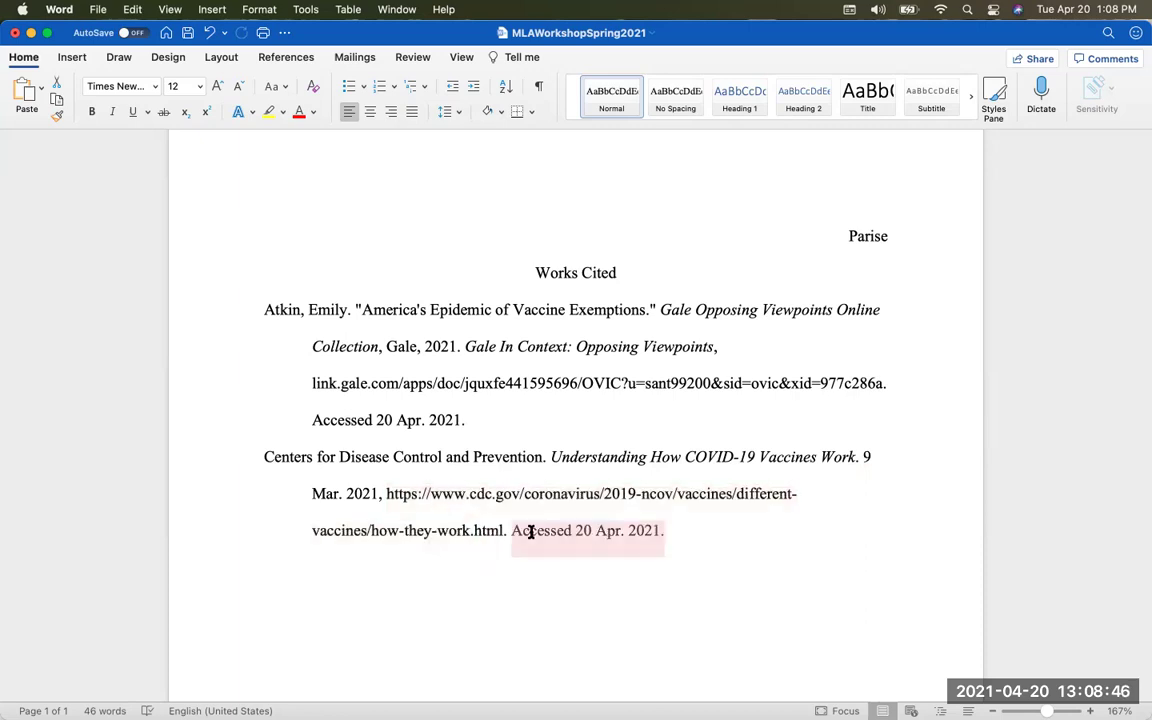
{"action": "left_click", "coordinate": [692, 545]}
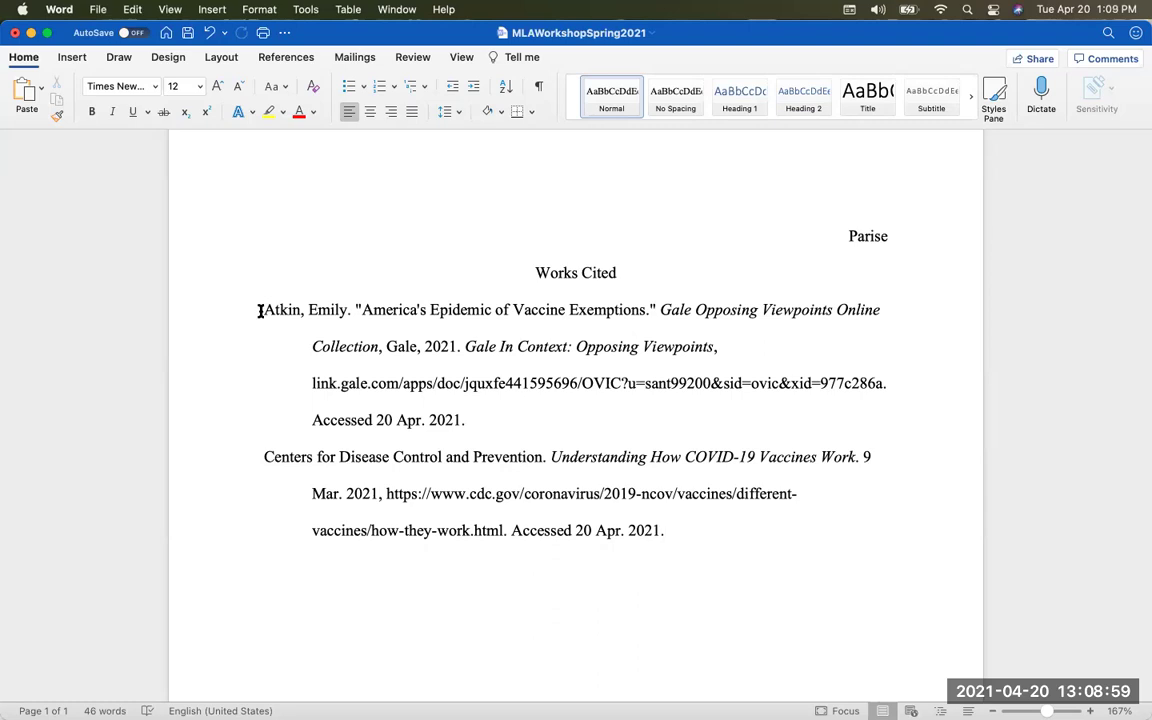
Examine the hanging indents of both citations, comparing each entry's first line with its indented continuation lines
{"action": "left_click_drag", "start_coordinate": [265, 311], "coordinate": [243, 298]}
{"action": "left_click", "coordinate": [262, 453]}
{"action": "scroll", "coordinate": [260, 310], "scroll_direction": "down", "scroll_amount": 1}
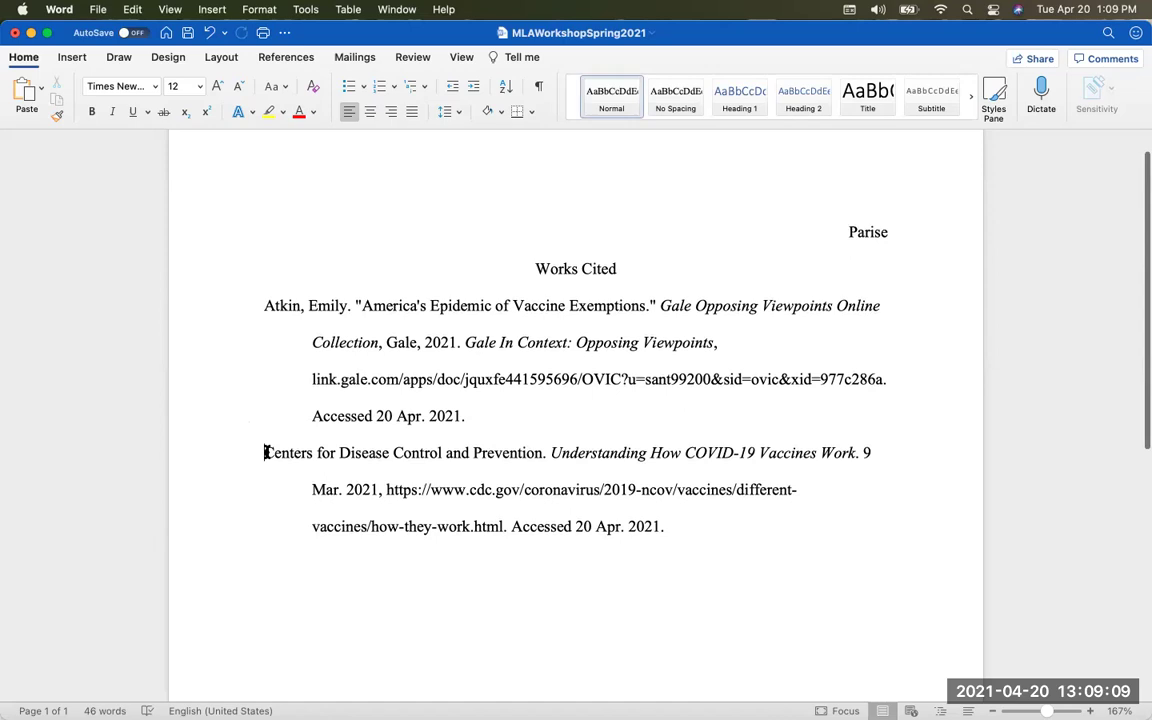
{"action": "left_click_drag", "start_coordinate": [466, 416], "coordinate": [329, 340]}
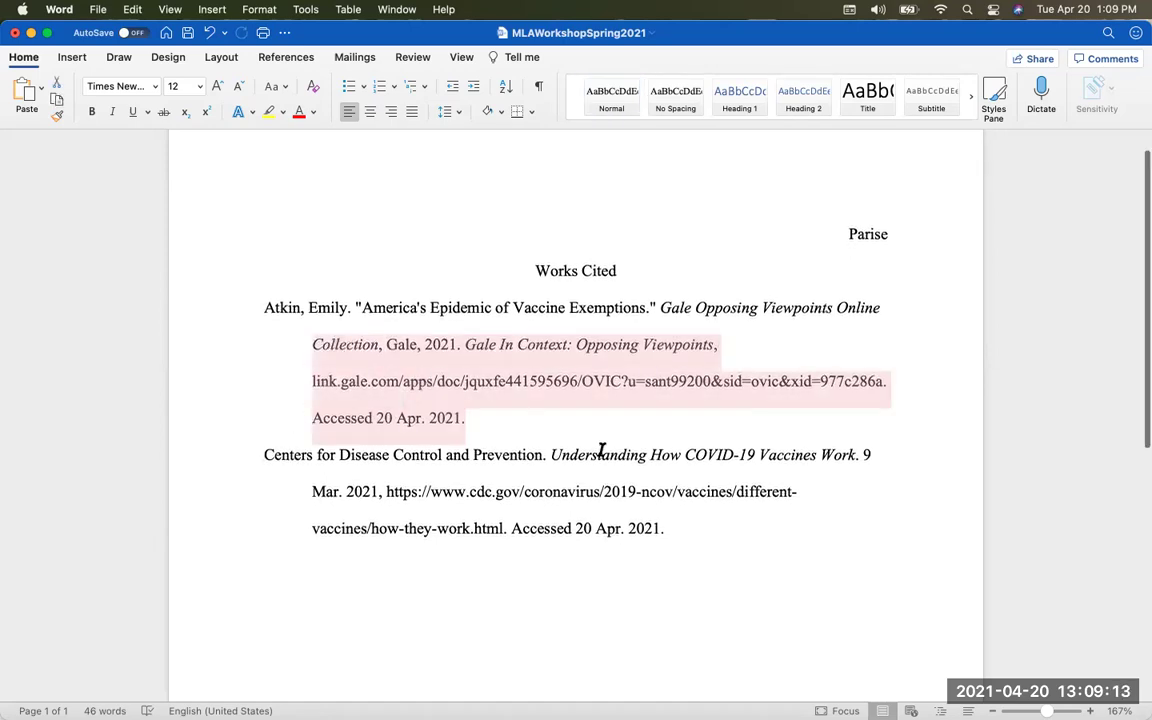
{"action": "left_click", "coordinate": [694, 533]}
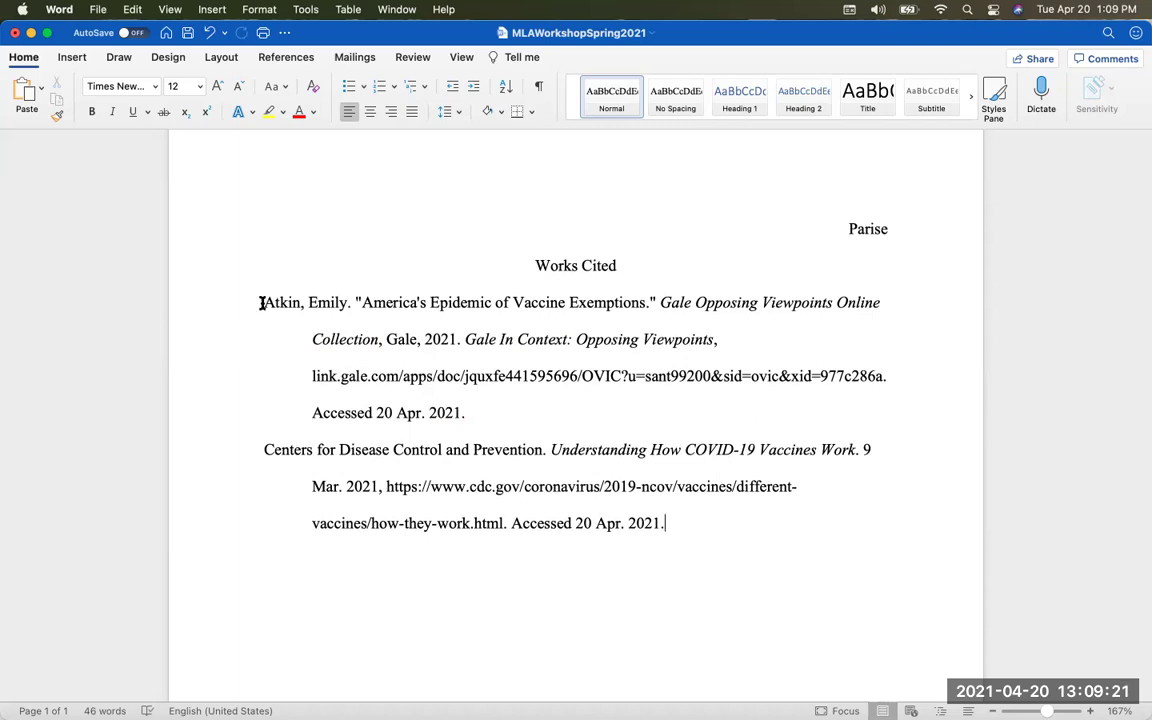
{"action": "left_click_drag", "start_coordinate": [312, 340], "coordinate": [474, 405]}
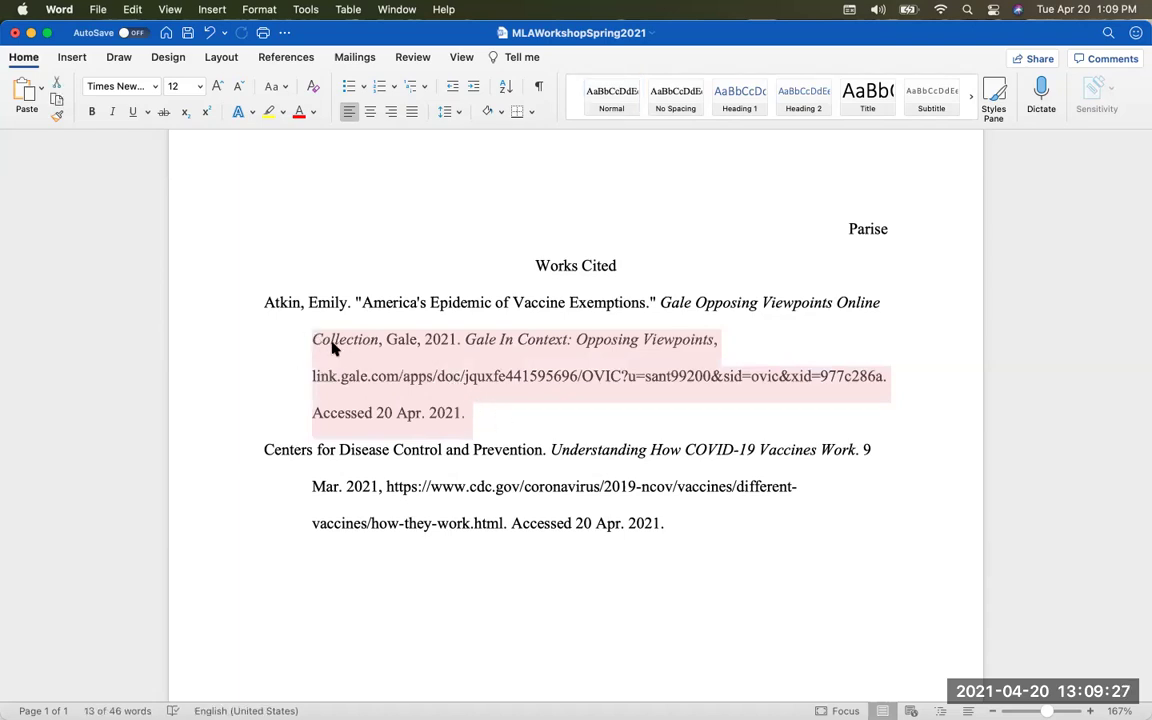
{"action": "left_click", "coordinate": [470, 412]}
{"action": "left_click", "coordinate": [263, 303], "text": "shift"}
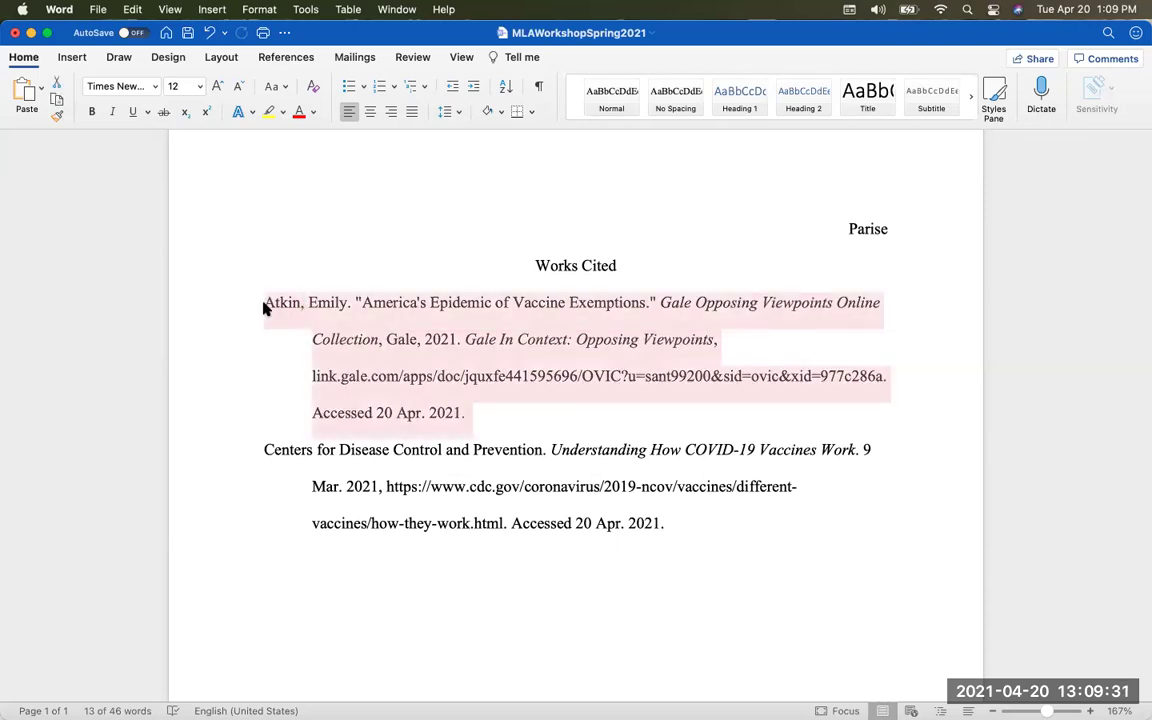
{"action": "left_click", "coordinate": [489, 418]}
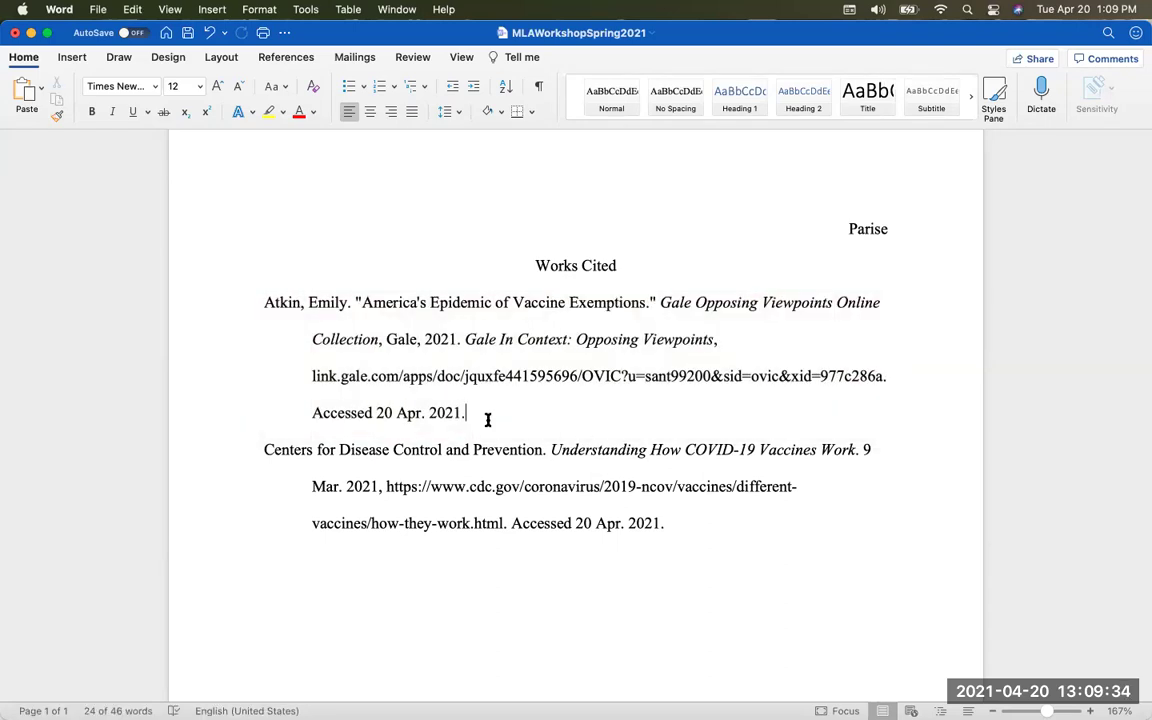
{"action": "left_click", "coordinate": [262, 449]}
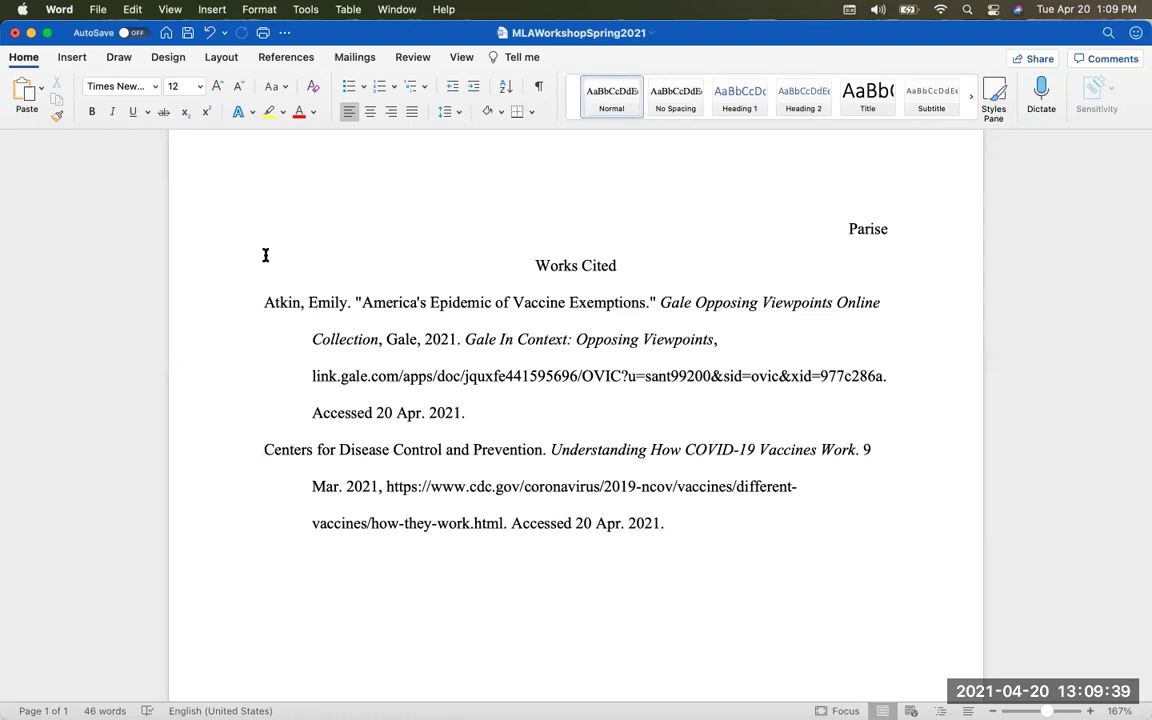
Apply a 0.5" hanging indent with double line spacing to both Works Cited citations
{"action": "left_click", "coordinate": [459, 113]}
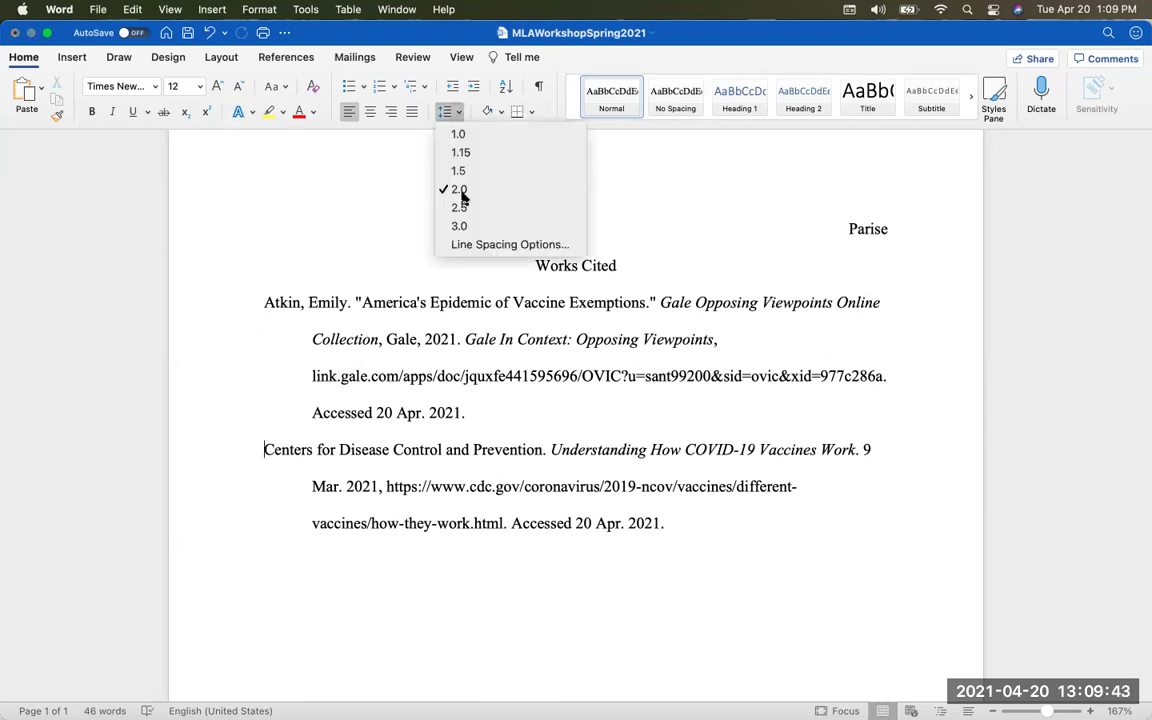
{"action": "left_click", "coordinate": [363, 186]}
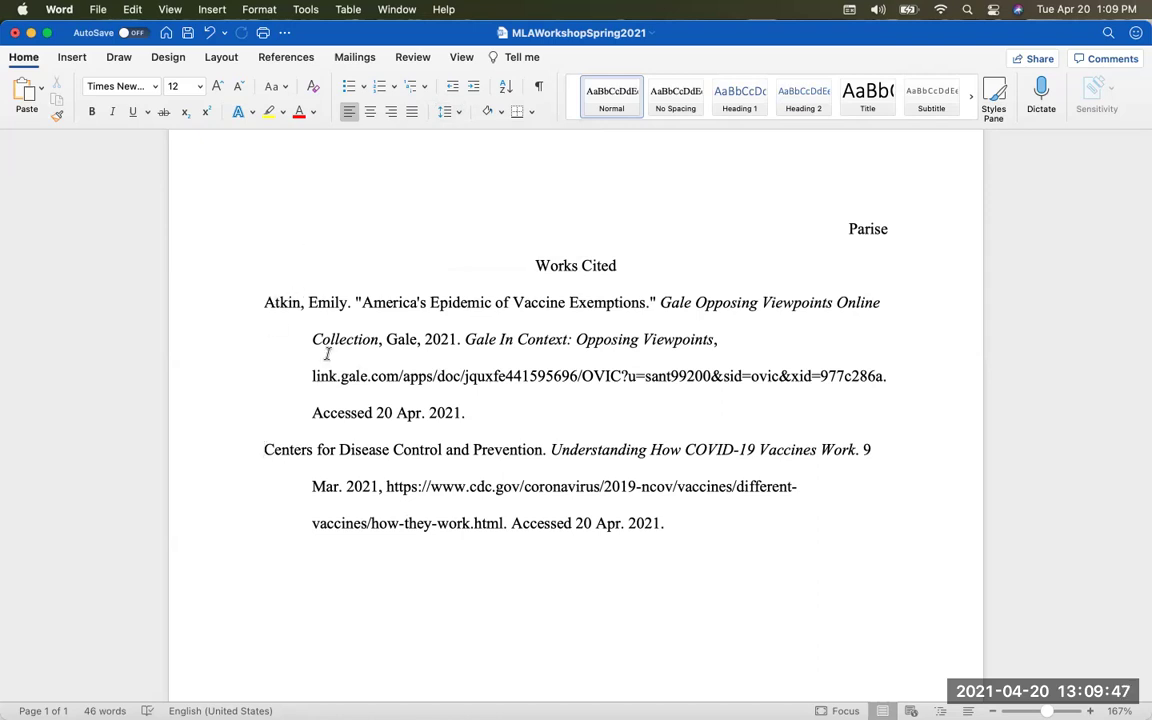
{"action": "left_click_drag", "start_coordinate": [262, 302], "coordinate": [671, 550]}
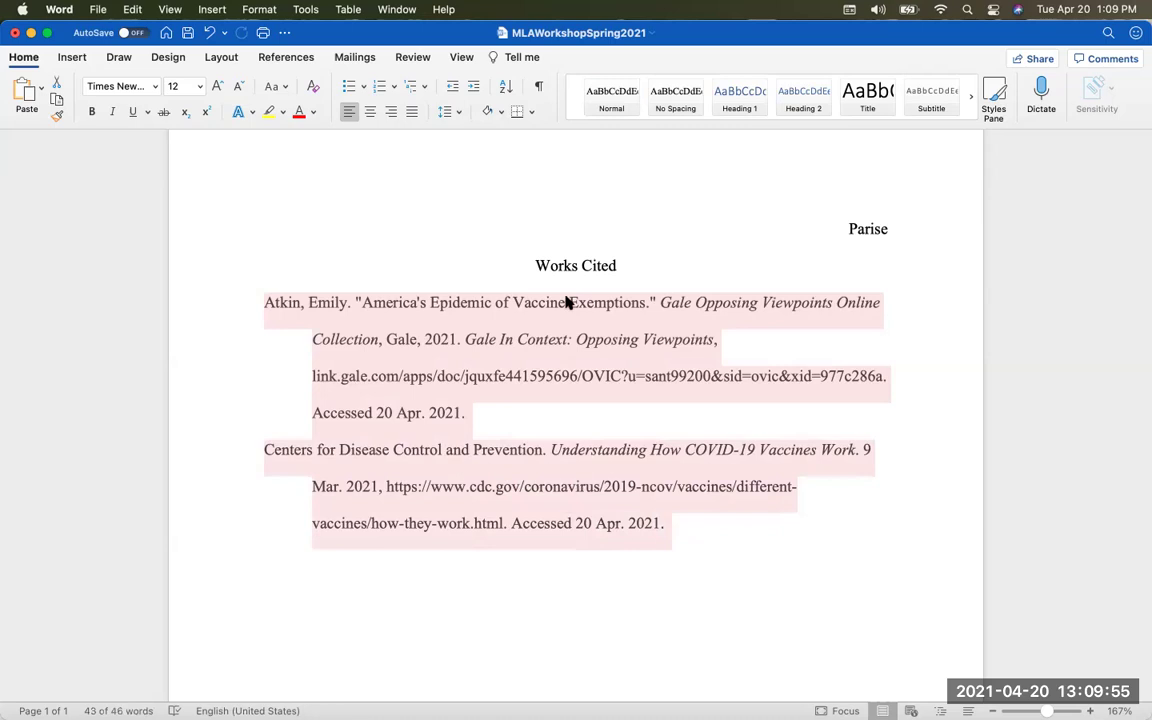
{"action": "left_click", "coordinate": [456, 116]}
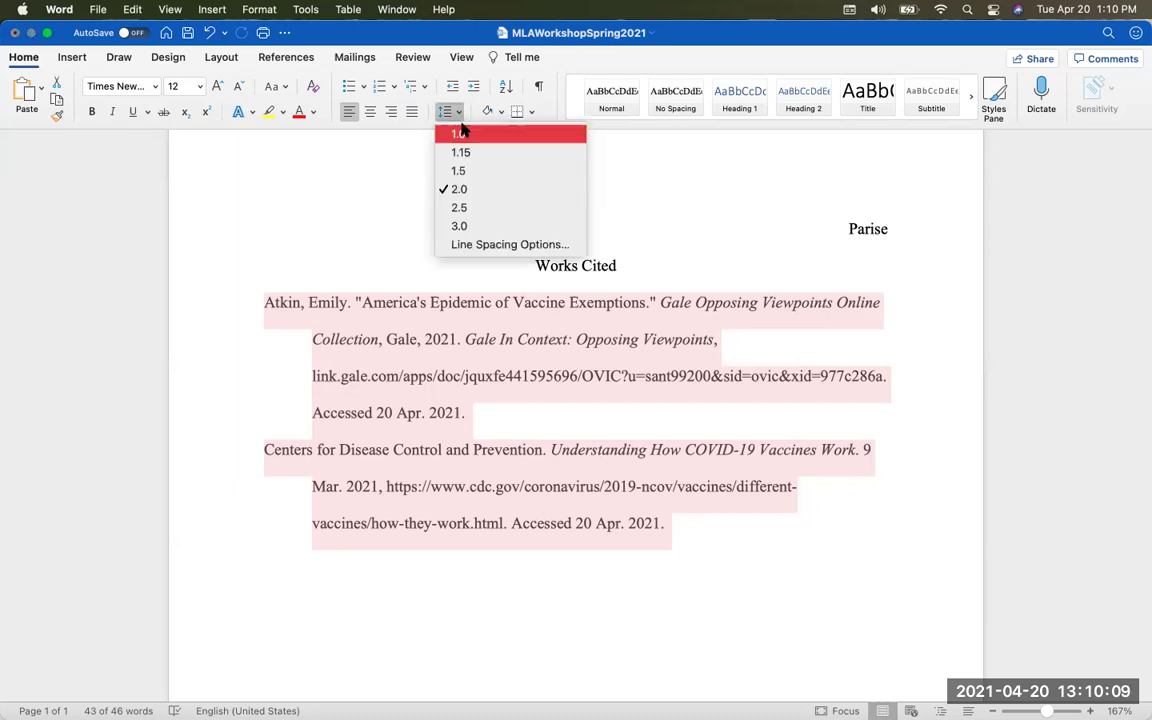
{"action": "left_click", "coordinate": [510, 244]}
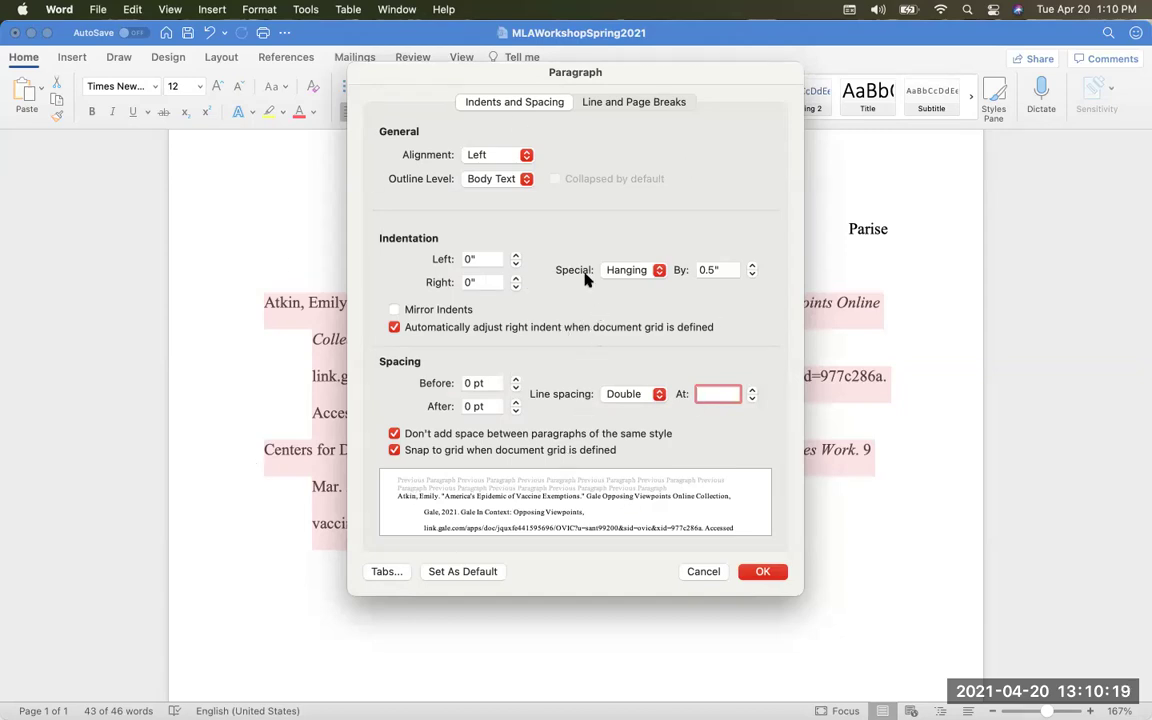
{"action": "left_click", "coordinate": [658, 270]}
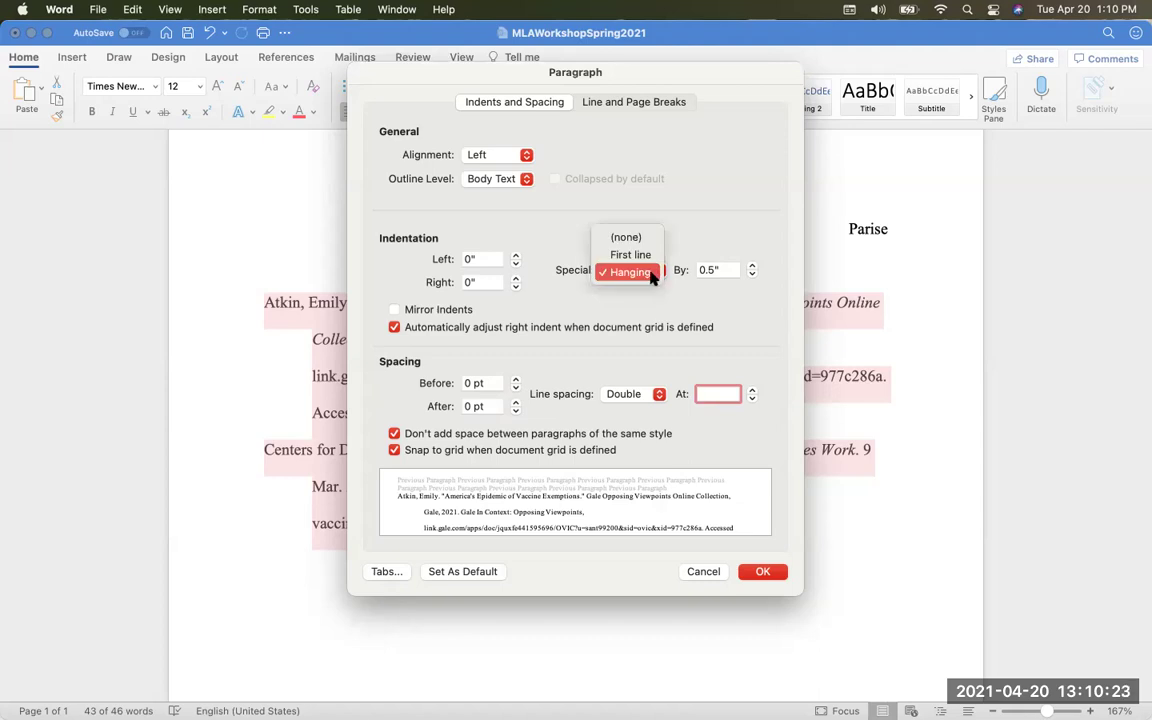
{"action": "left_click", "coordinate": [645, 273]}
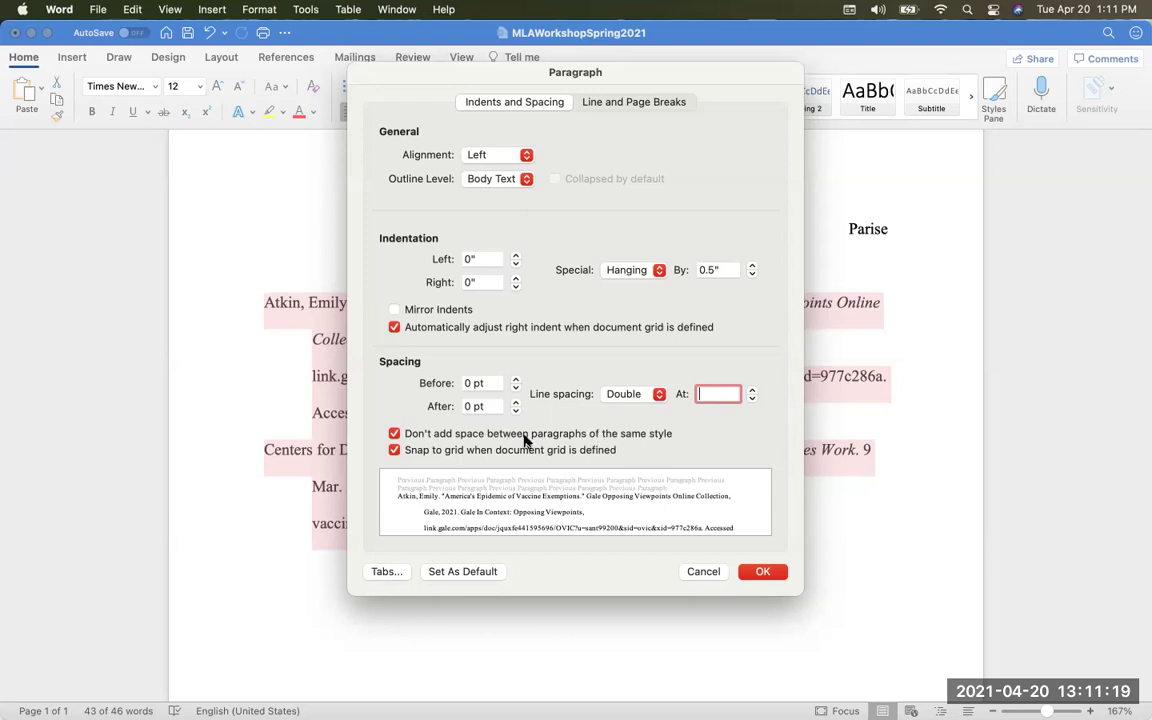
{"action": "left_click", "coordinate": [770, 573]}
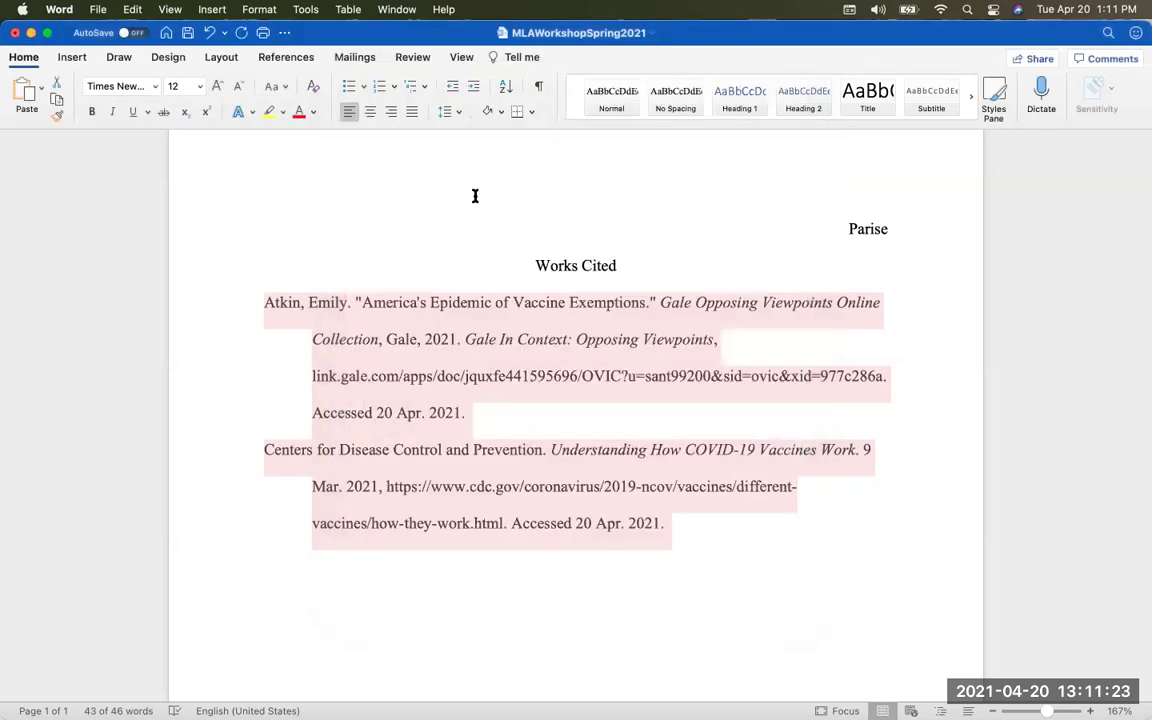
{"action": "left_click", "coordinate": [686, 535]}
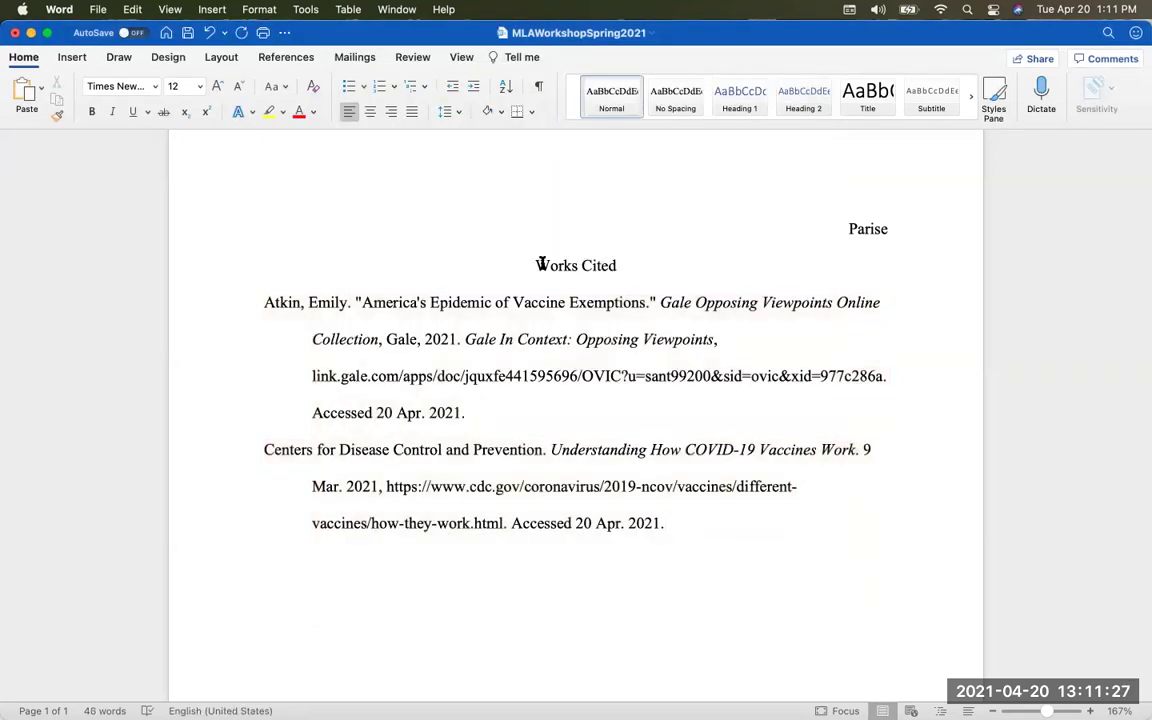
Examine the Works Cited title, the last-name header, and each of the two complete citations
{"action": "left_click_drag", "start_coordinate": [538, 264], "coordinate": [645, 267]}
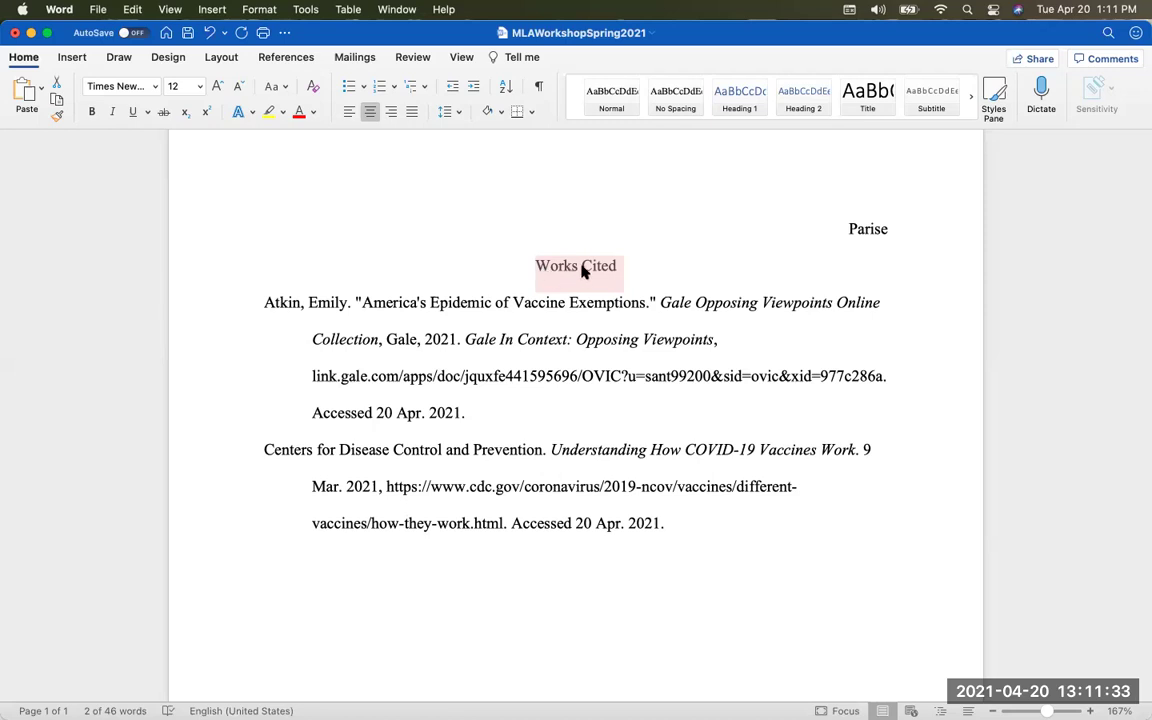
{"action": "left_click", "coordinate": [640, 267]}
{"action": "left_click_drag", "start_coordinate": [845, 226], "coordinate": [905, 234]}
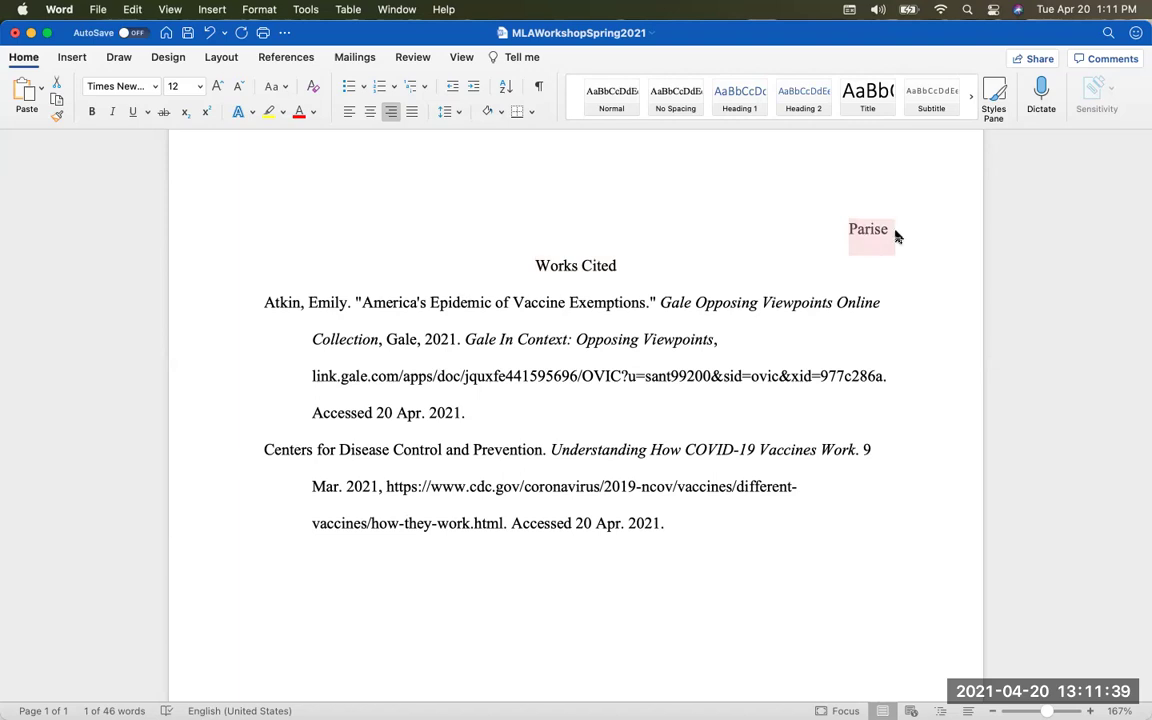
{"action": "left_click", "coordinate": [878, 244]}
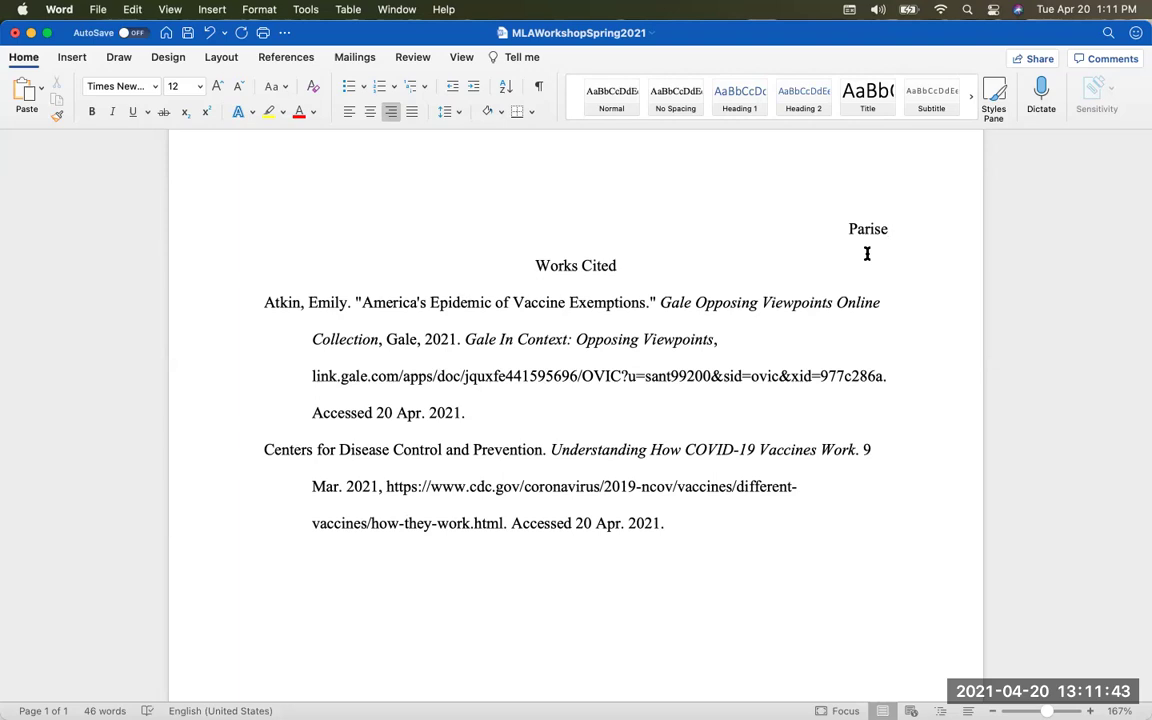
{"action": "left_click_drag", "start_coordinate": [756, 36], "coordinate": [759, 24]}
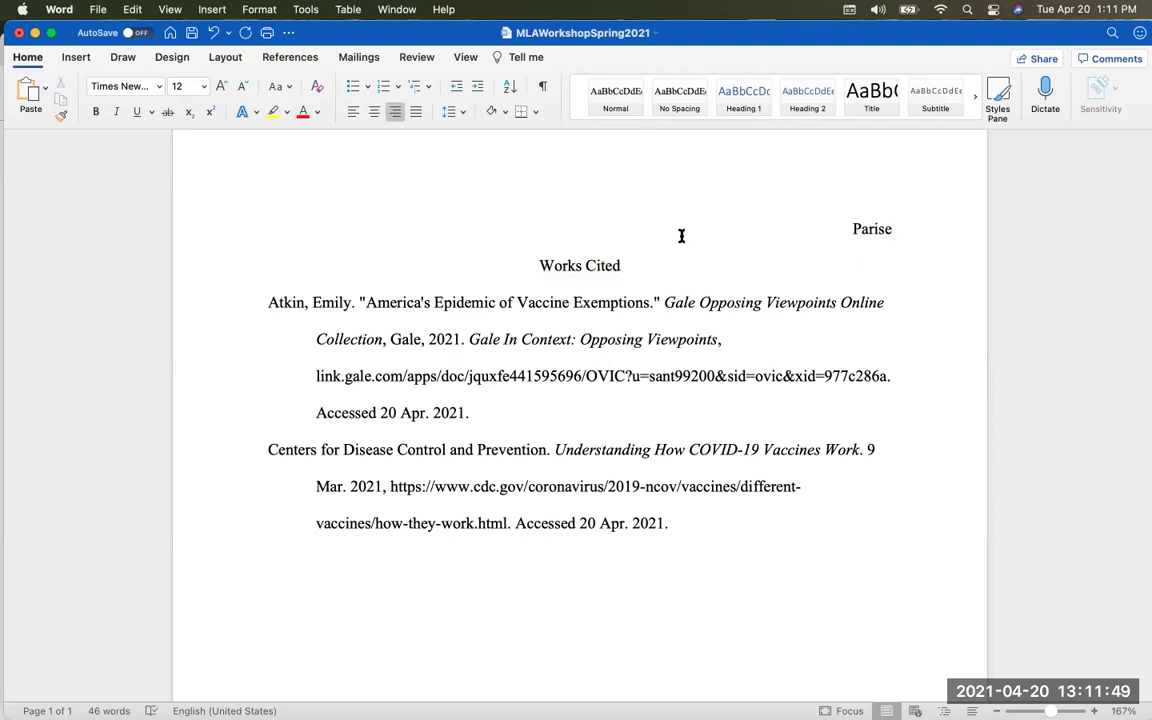
{"action": "left_click_drag", "start_coordinate": [268, 303], "coordinate": [486, 414]}
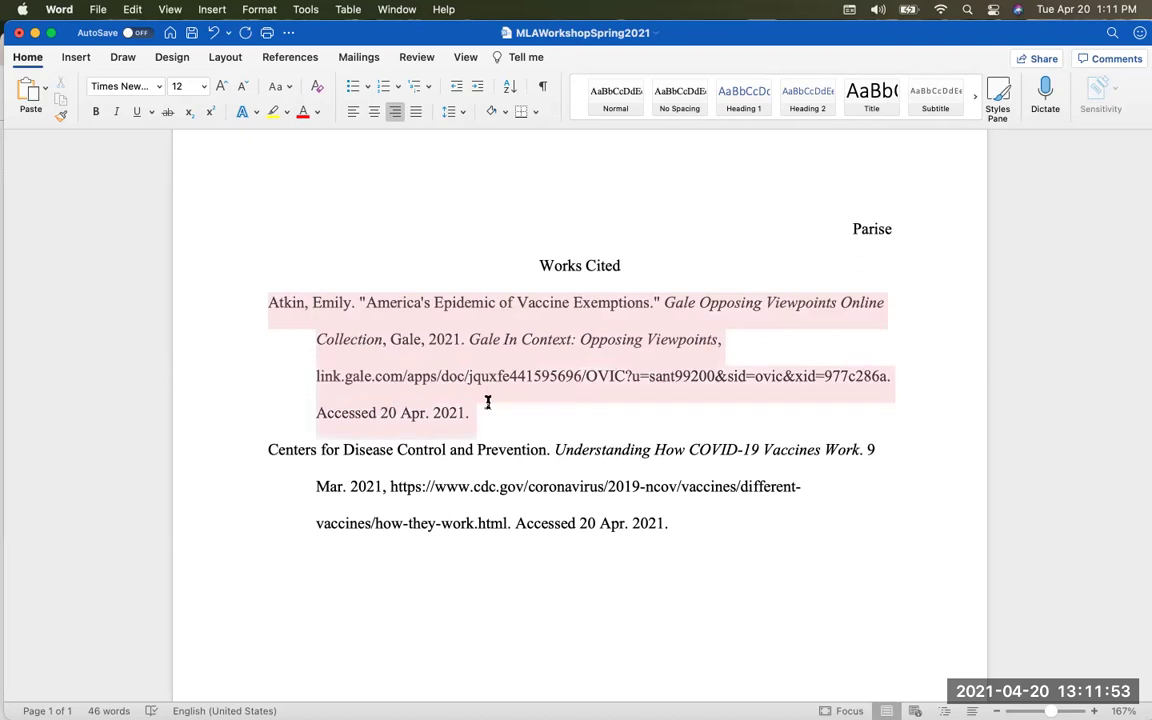
{"action": "left_click_drag", "start_coordinate": [678, 534], "coordinate": [294, 465]}
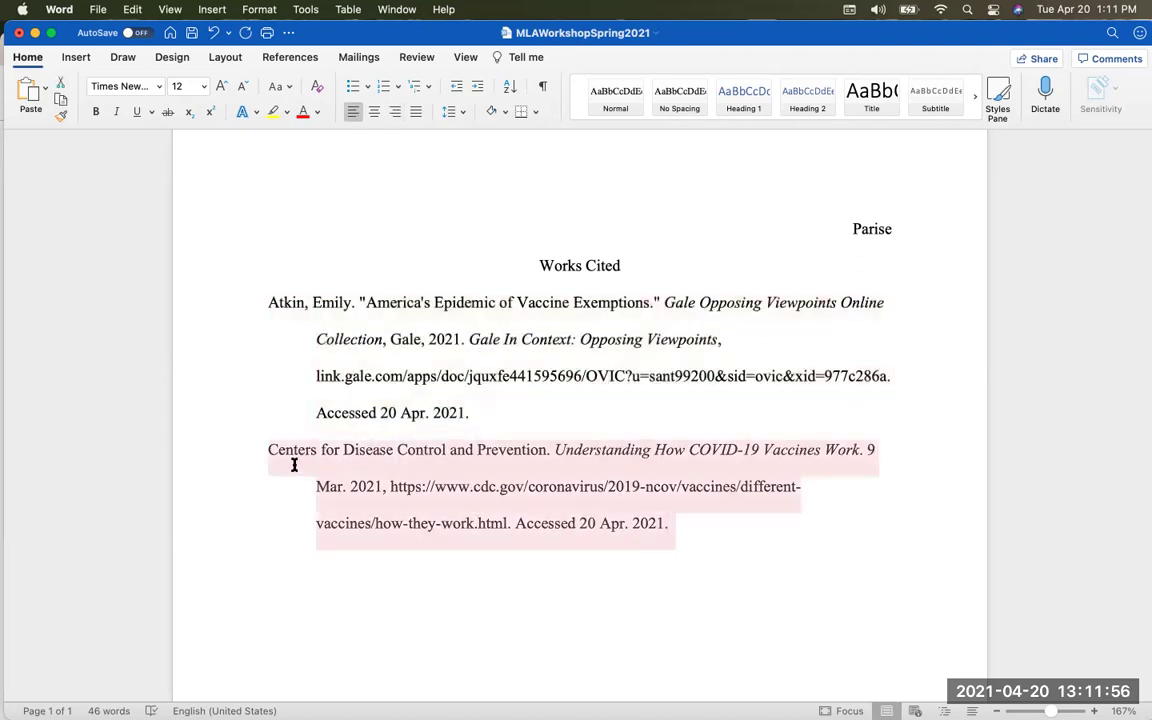
{"action": "left_click", "coordinate": [739, 545]}
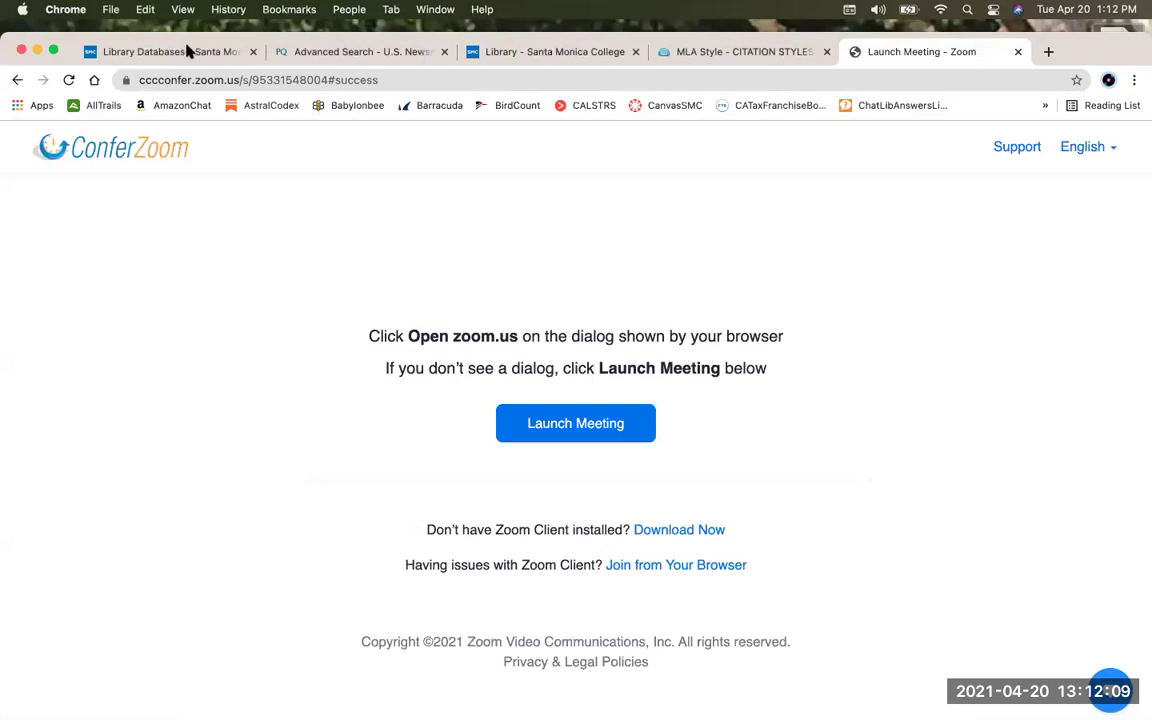
Switch to Chrome and load the Santa Monica College library page, smc.edu/library, in the Library Databases tab
{"action": "left_click", "coordinate": [172, 46]}
{"action": "left_click", "coordinate": [367, 80]}
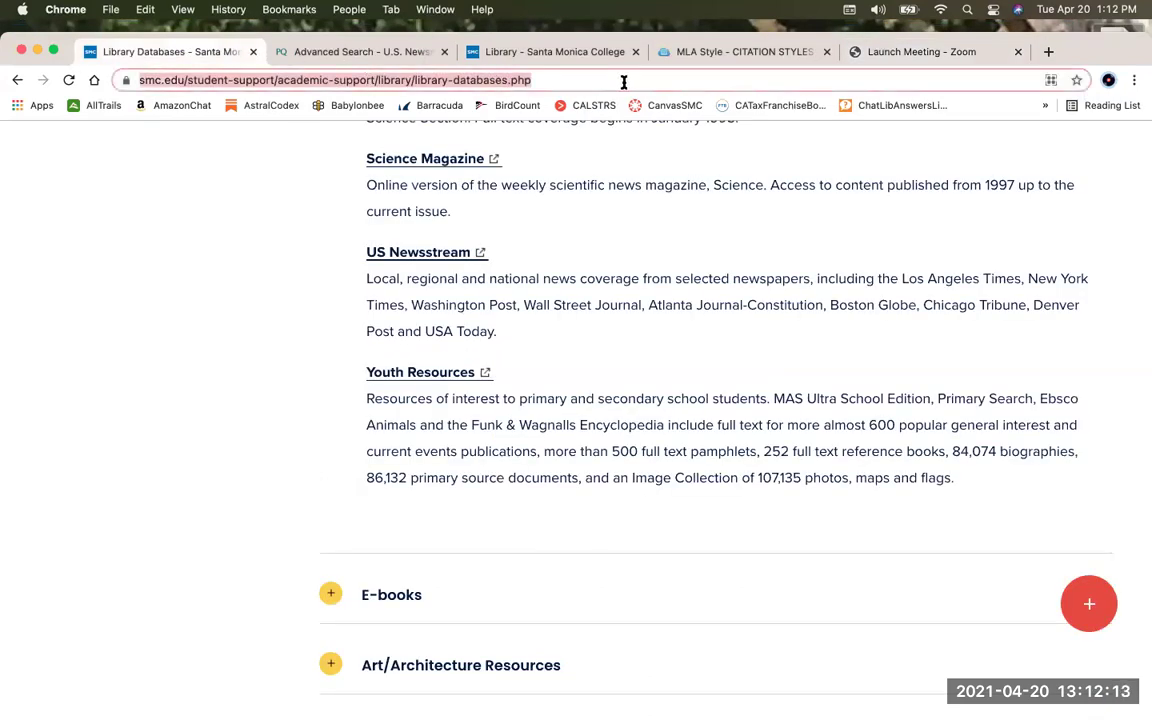
{"action": "type", "text": "smc."}
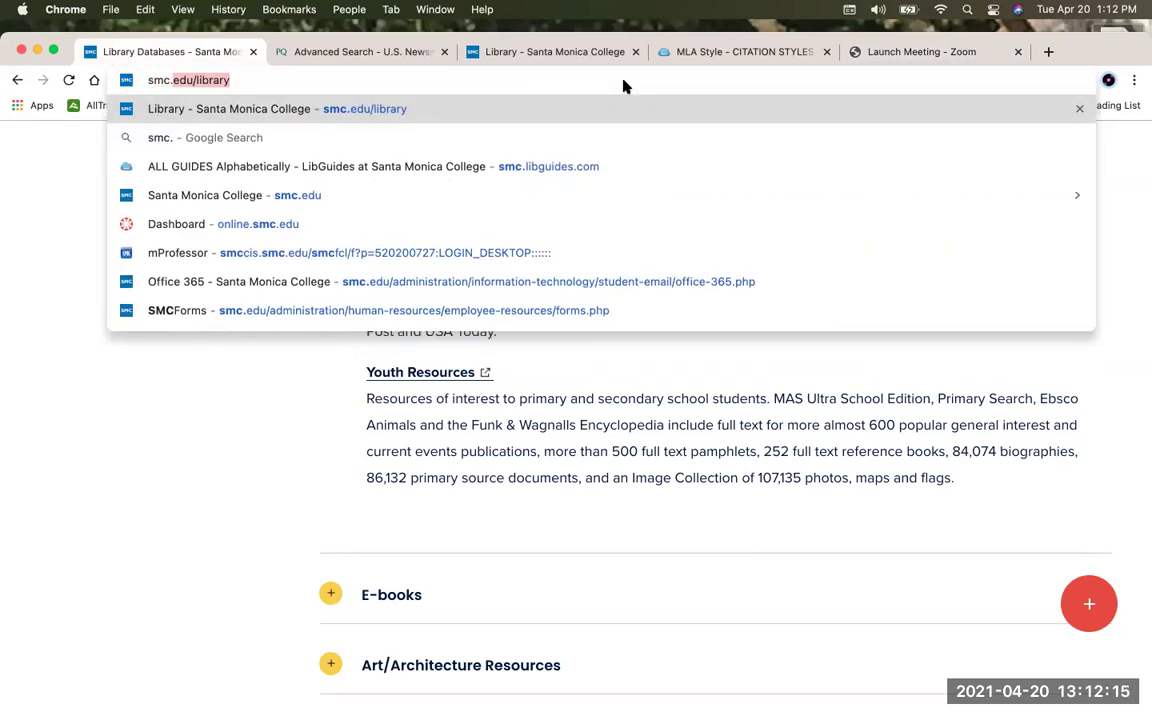
{"action": "key", "text": "Return"}
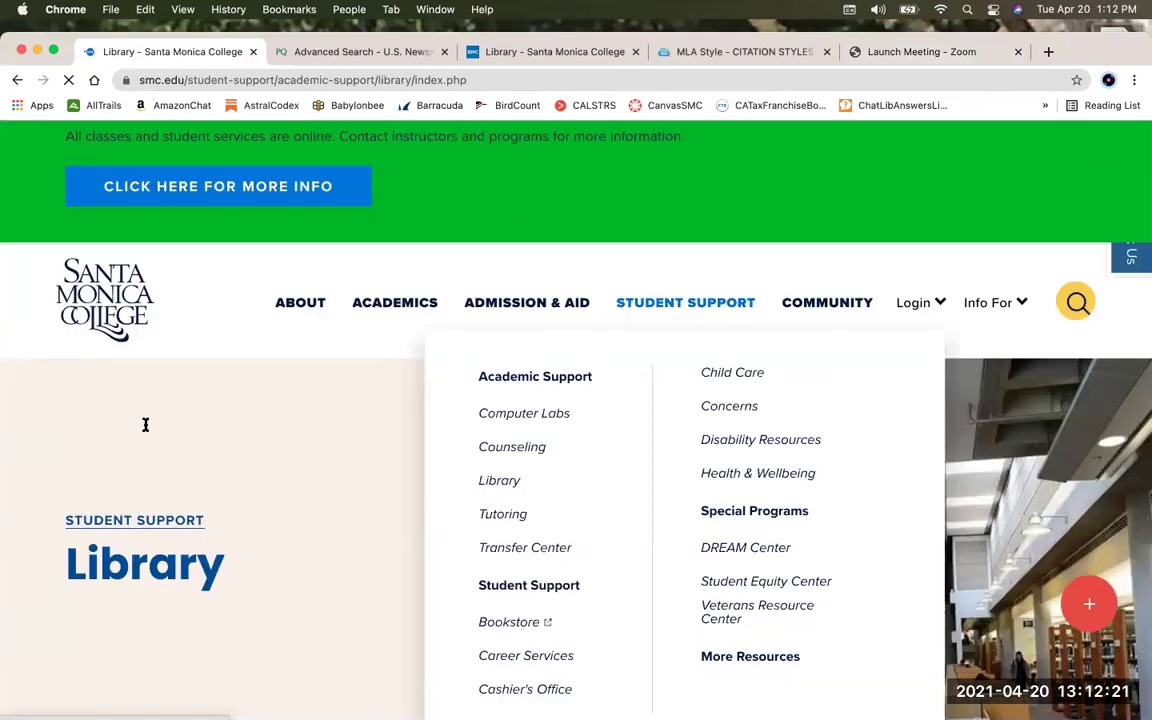
View the Ask Us librarian chat on the library page and close it without sending a message
{"action": "scroll", "coordinate": [145, 421], "scroll_direction": "down", "scroll_amount": 2}
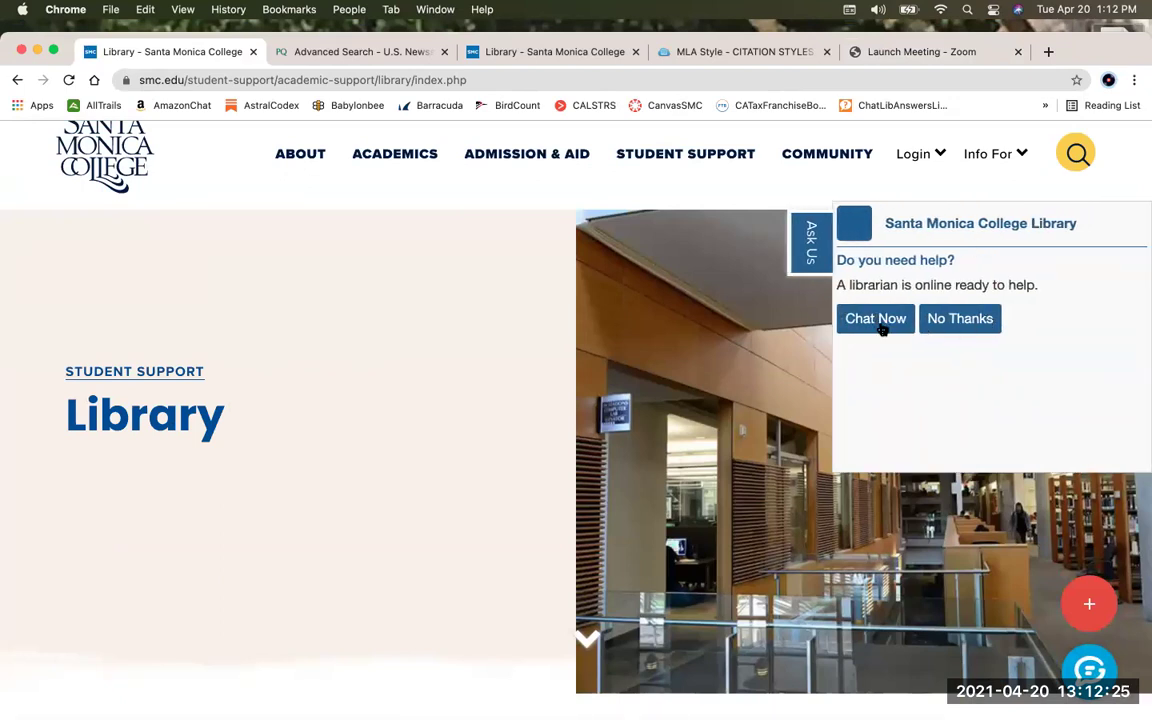
{"action": "left_click", "coordinate": [878, 321]}
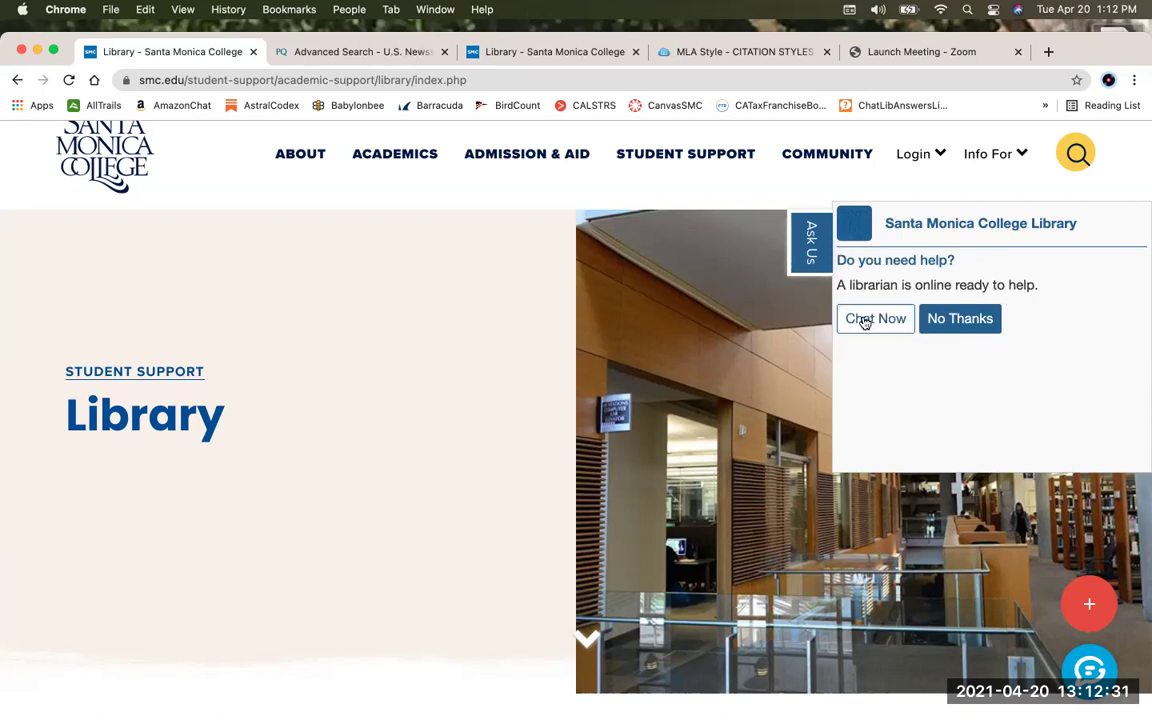
{"action": "left_click", "coordinate": [866, 320]}
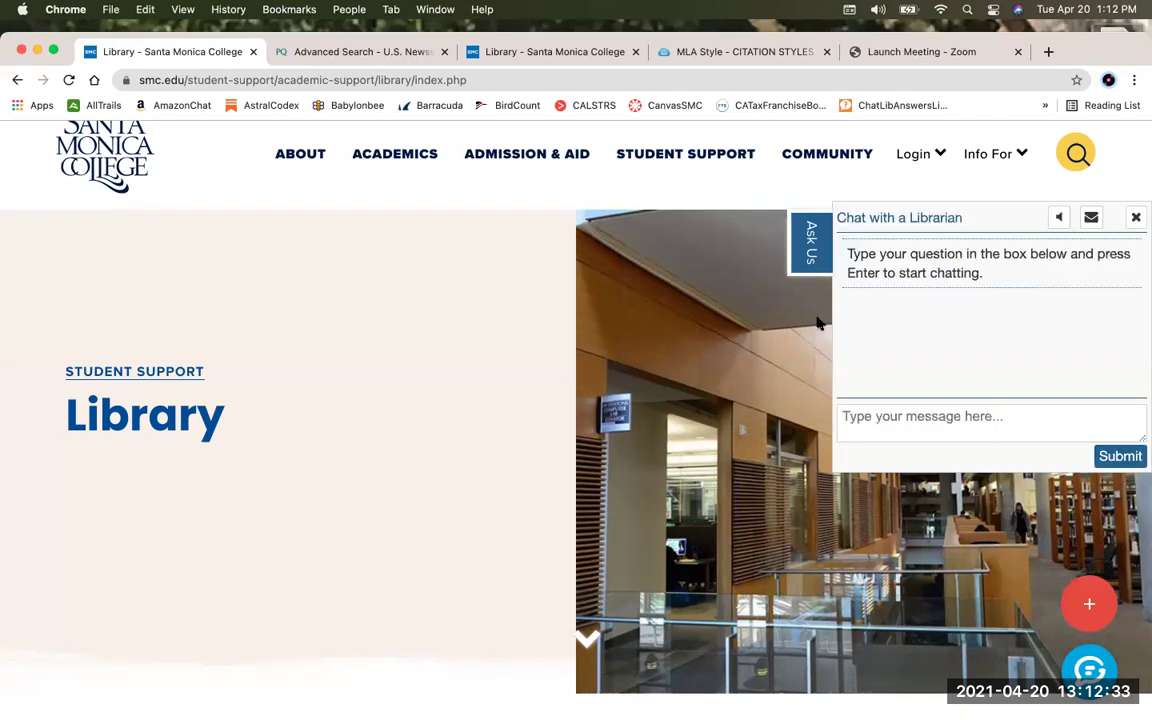
{"action": "left_click", "coordinate": [1136, 217]}
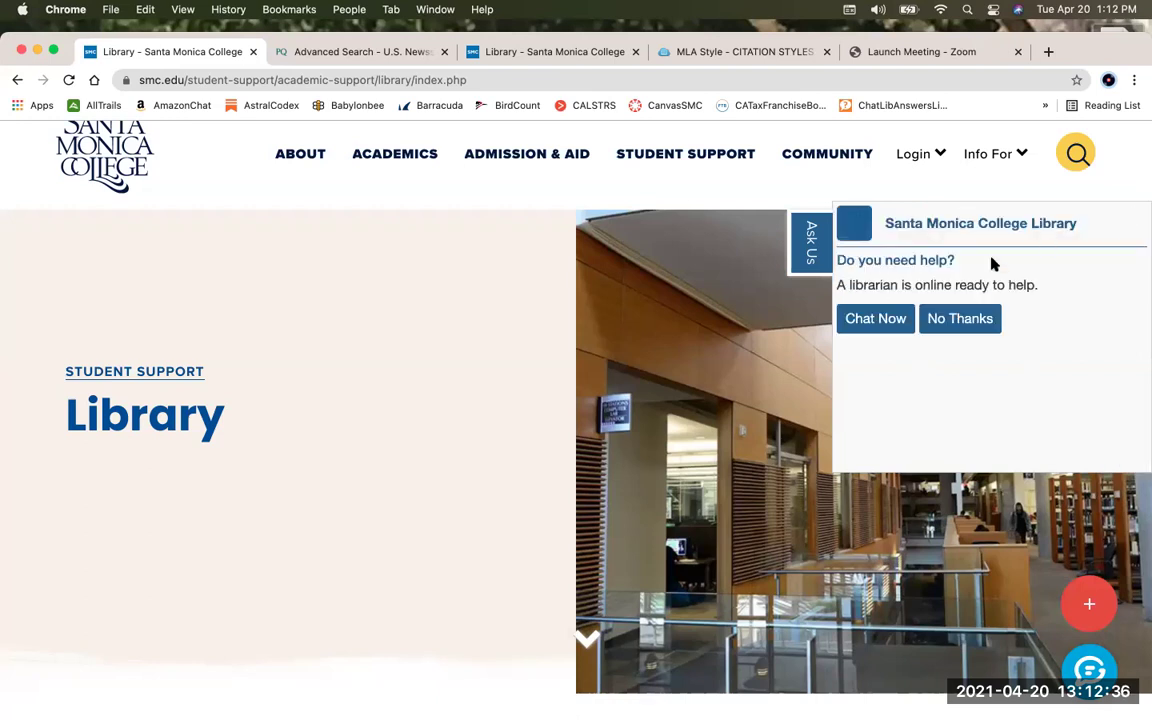
{"action": "left_click", "coordinate": [969, 319]}
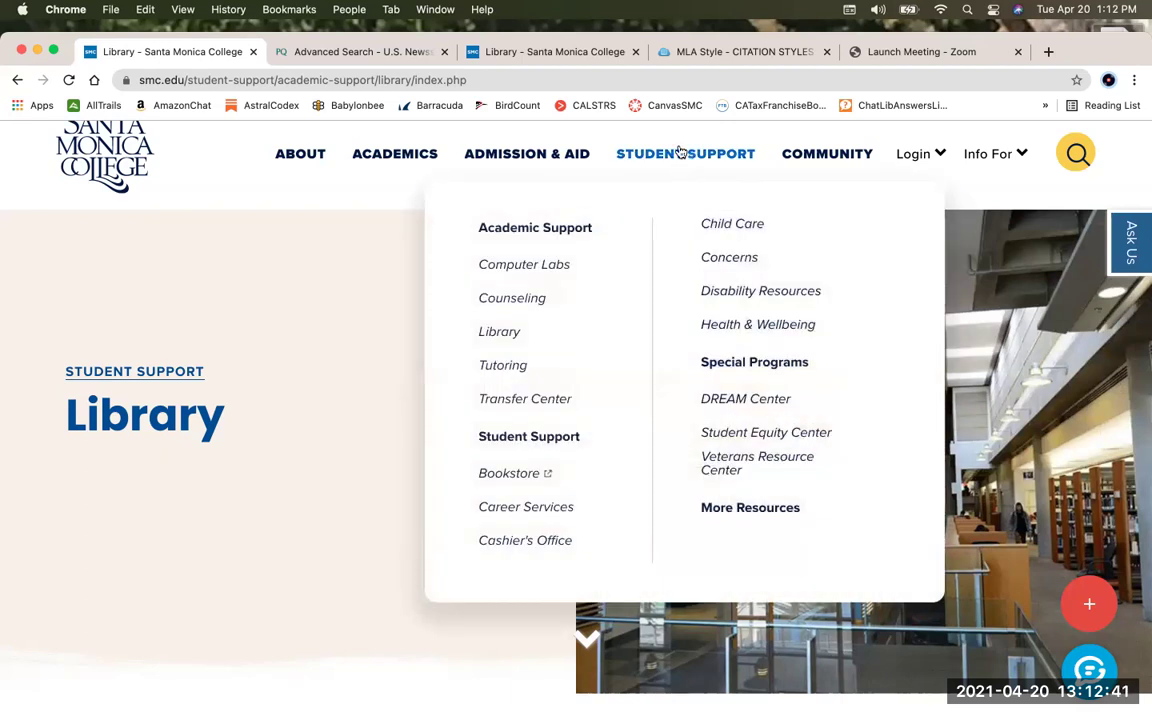
Navigate to the Library page through the college site's Student Support section
{"action": "left_click", "coordinate": [676, 153]}
{"action": "left_click", "coordinate": [672, 155]}
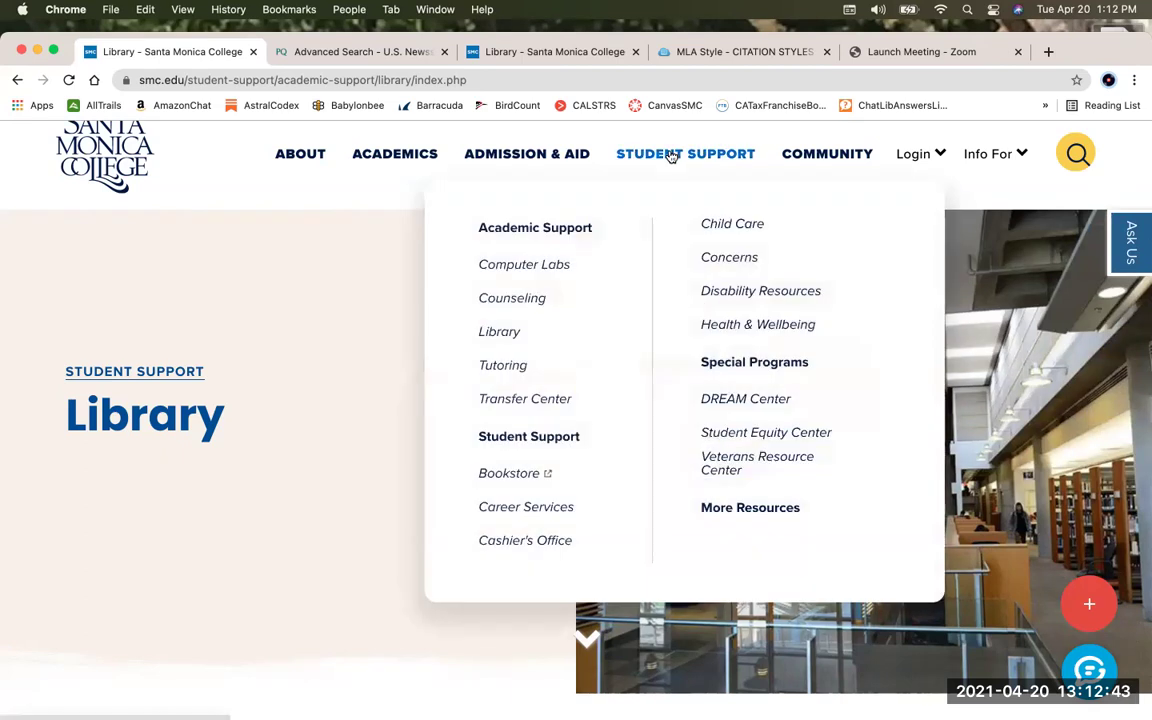
{"action": "left_click", "coordinate": [497, 333]}
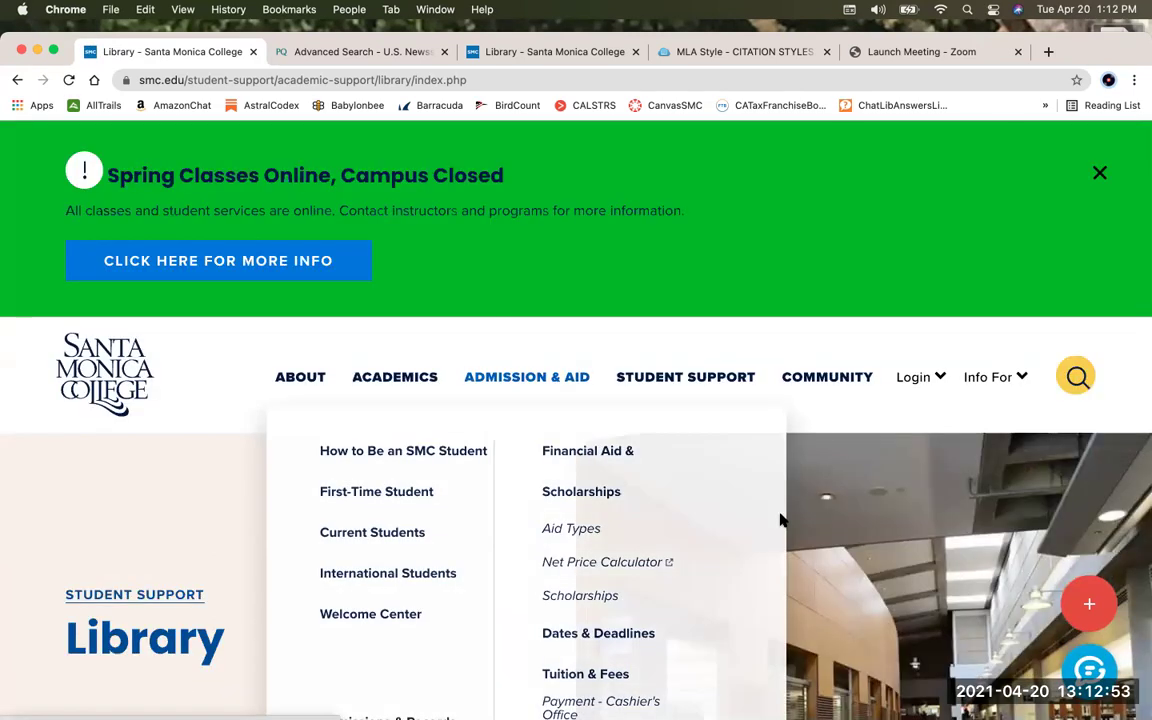
Search OneSearch for "vaccines" and browse the results and their refinement filters
{"action": "scroll", "coordinate": [780, 520], "scroll_direction": "down", "scroll_amount": 6}
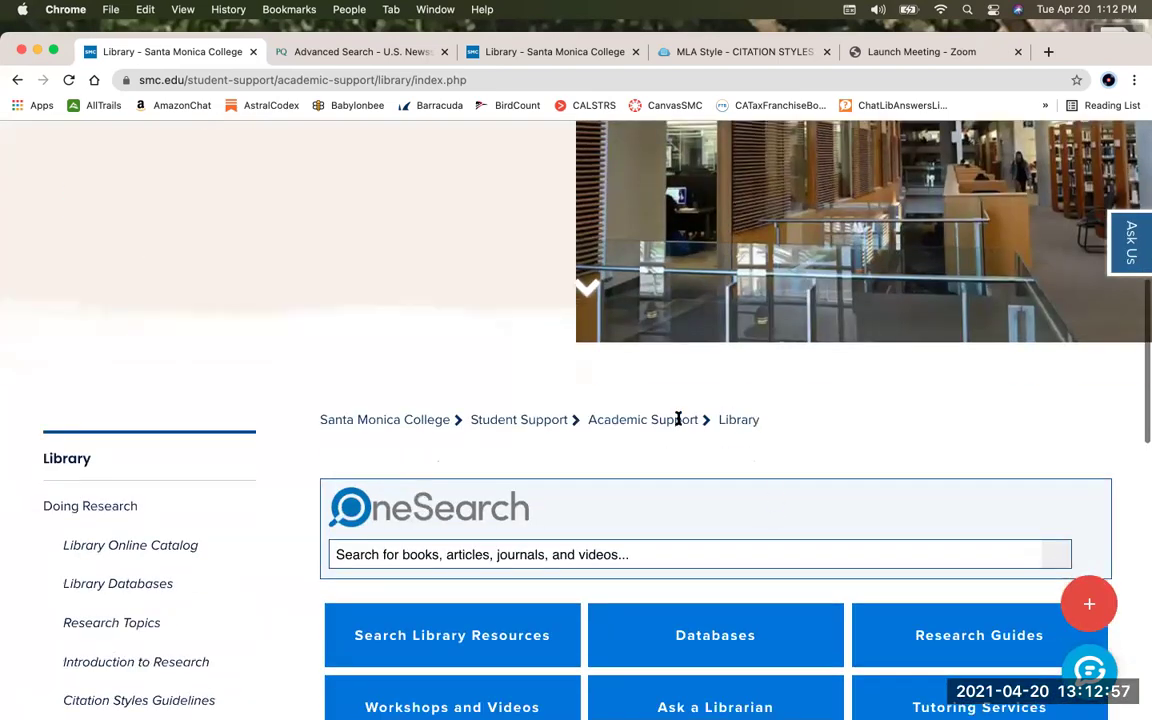
{"action": "scroll", "coordinate": [560, 420], "scroll_direction": "down", "scroll_amount": 2}
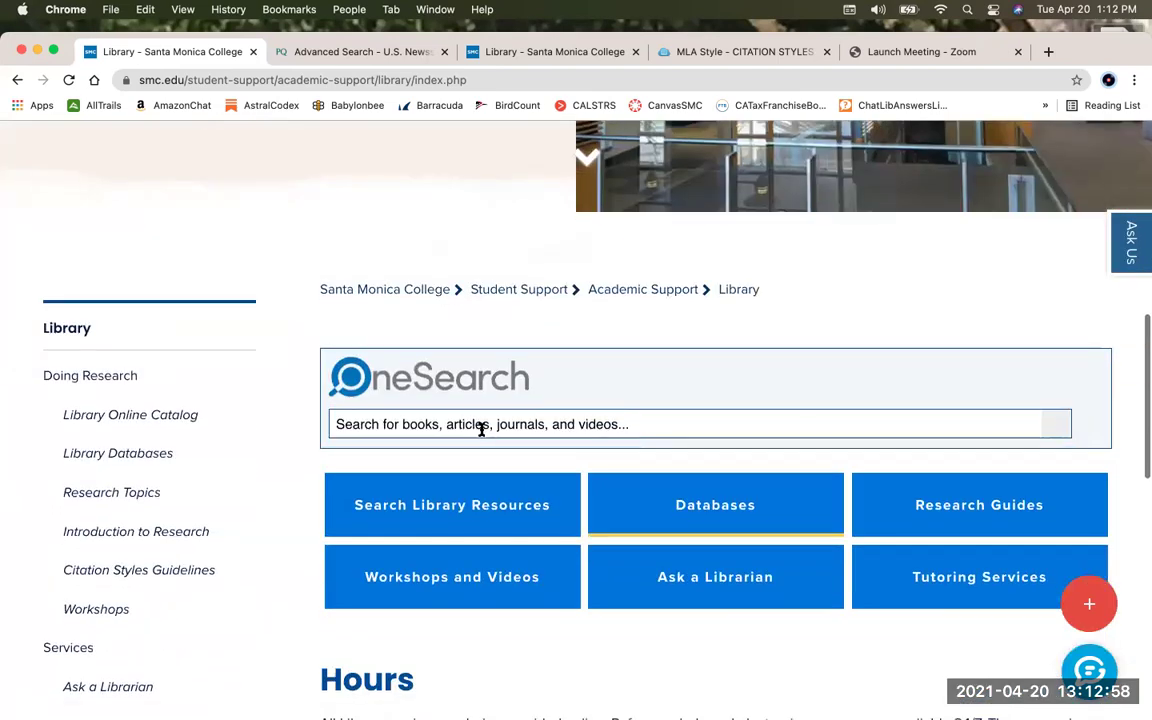
{"action": "left_click", "coordinate": [412, 423]}
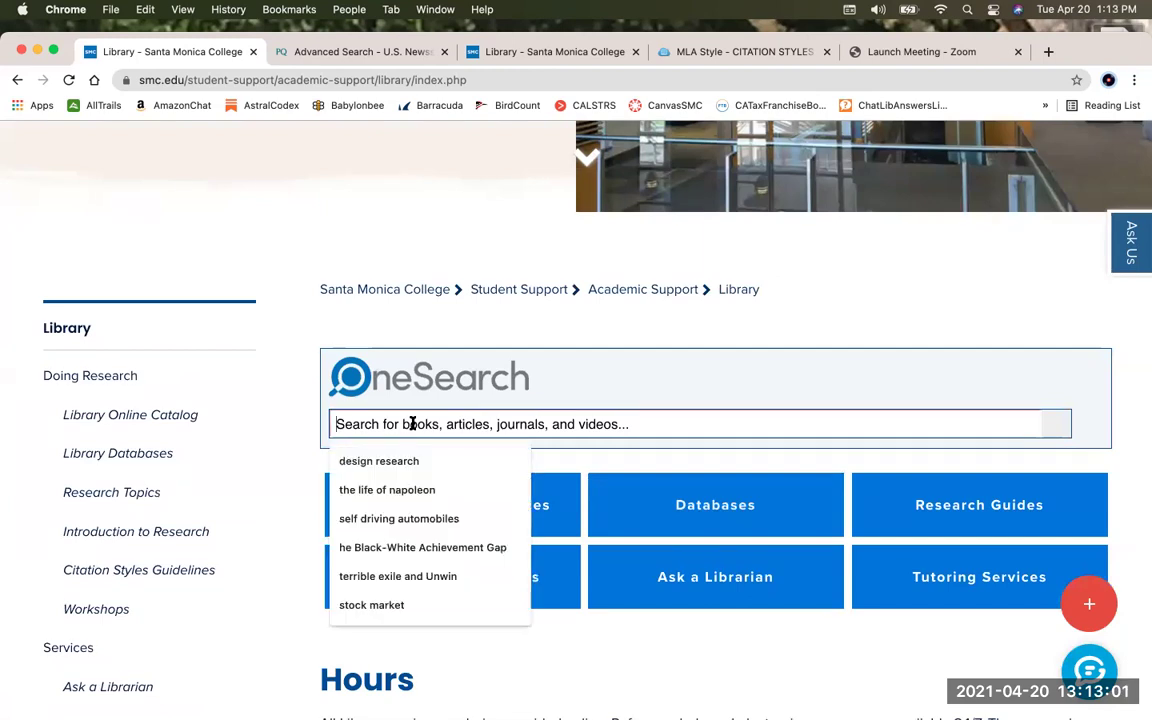
{"action": "scroll", "coordinate": [412, 423], "scroll_direction": "down", "scroll_amount": 1}
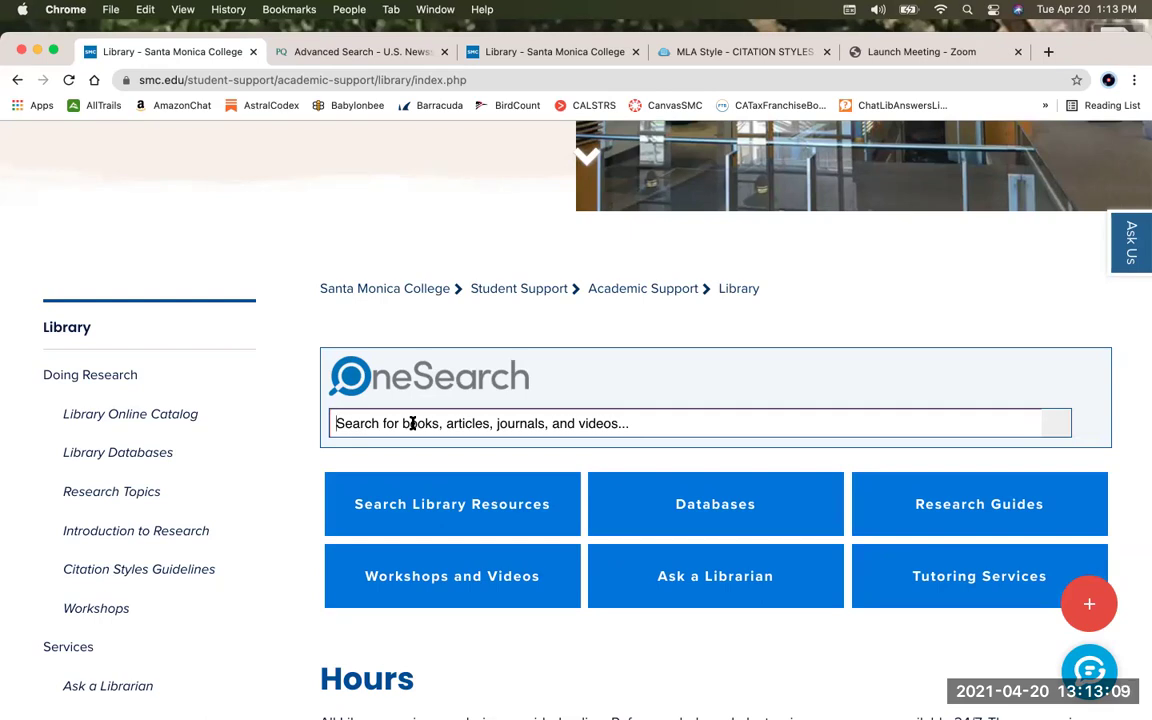
{"action": "type", "text": "vaccines"}
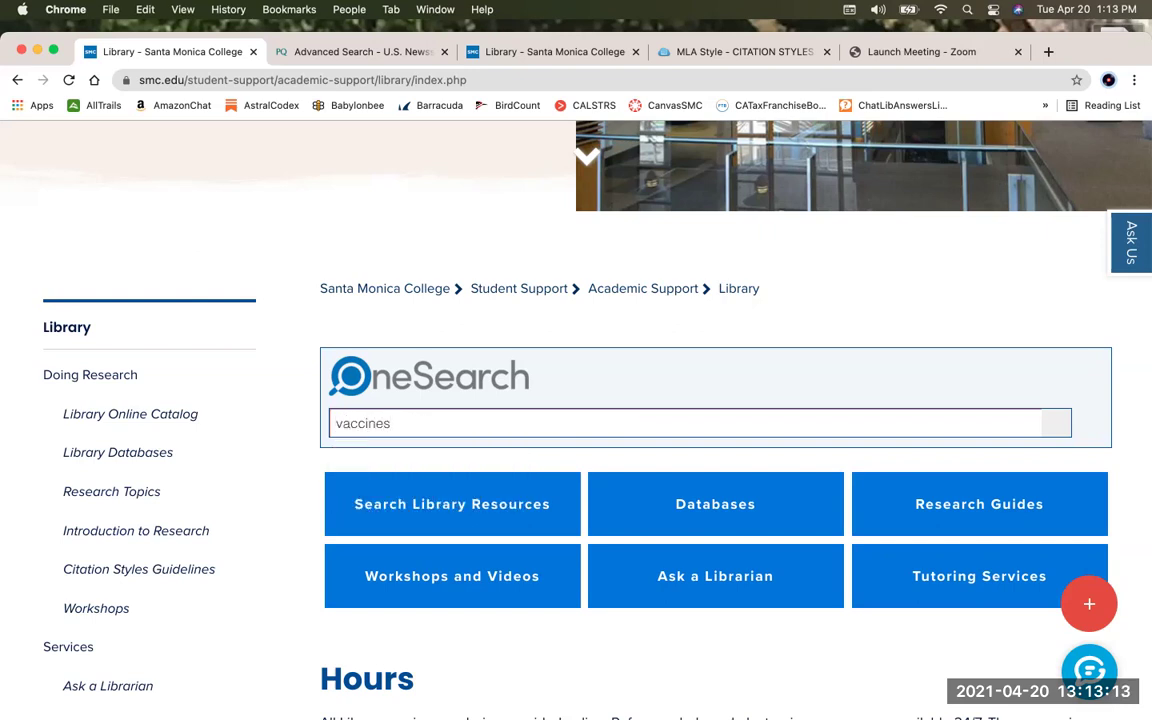
{"action": "key", "text": "Return"}
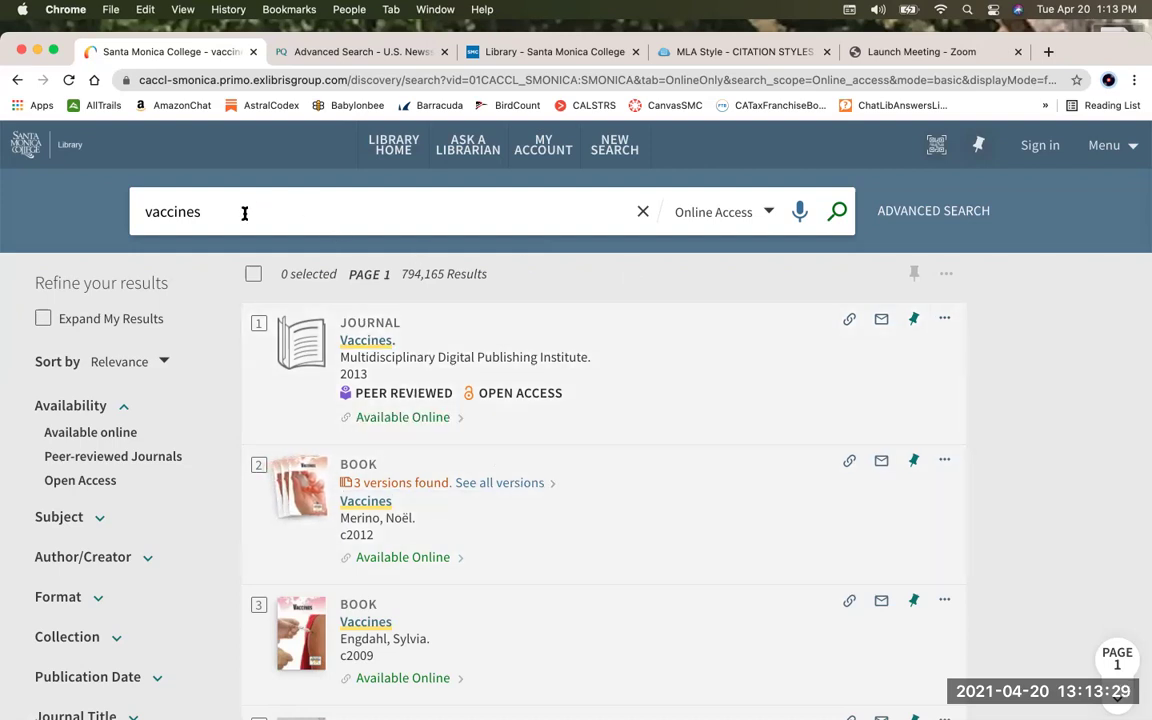
{"action": "scroll", "coordinate": [244, 213], "scroll_direction": "down", "scroll_amount": 1}
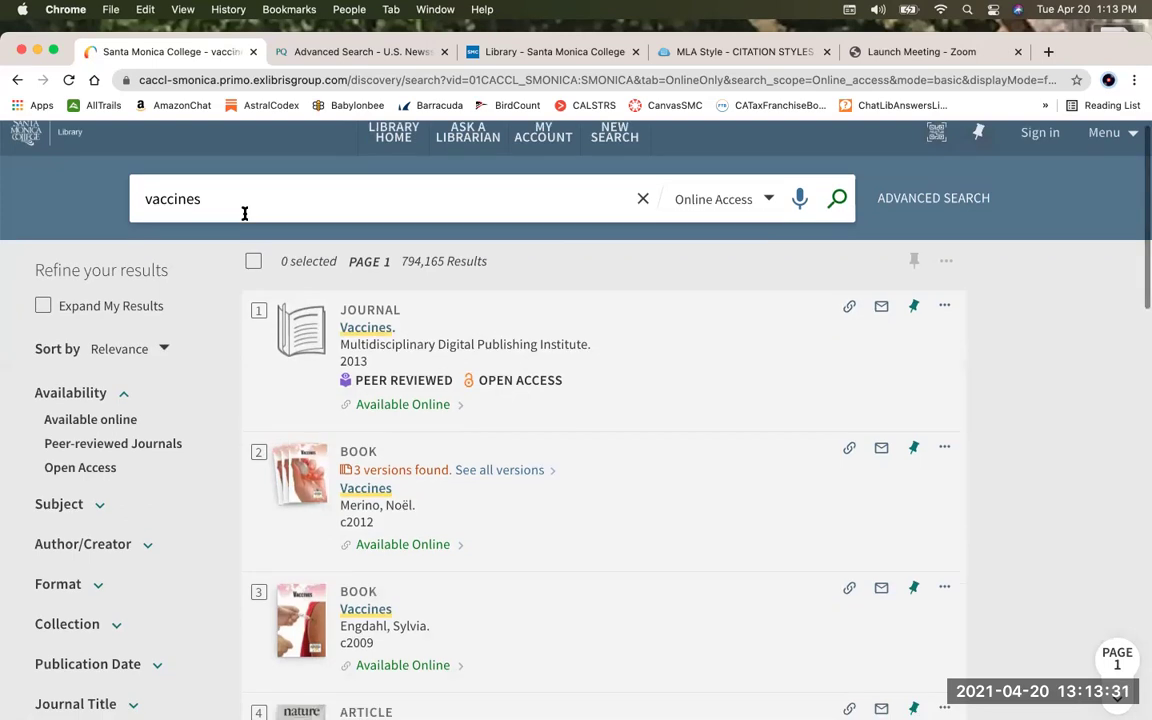
{"action": "scroll", "coordinate": [244, 213], "scroll_direction": "down", "scroll_amount": 3}
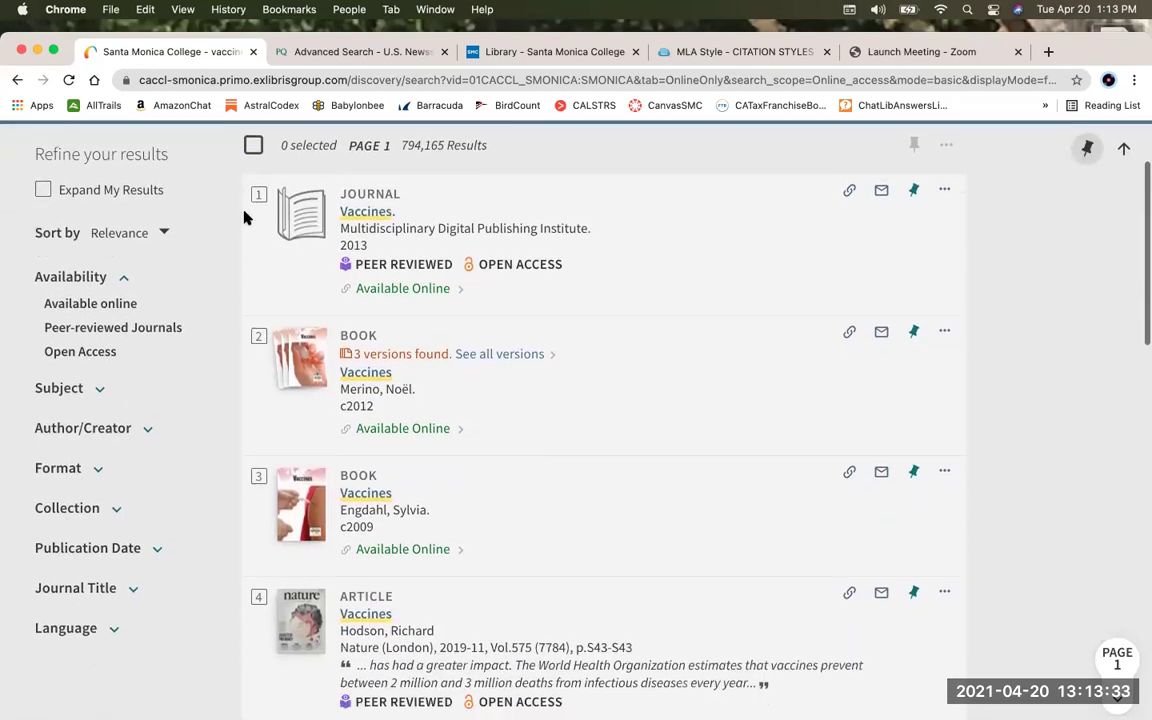
{"action": "scroll", "coordinate": [244, 213], "scroll_direction": "down", "scroll_amount": 1}
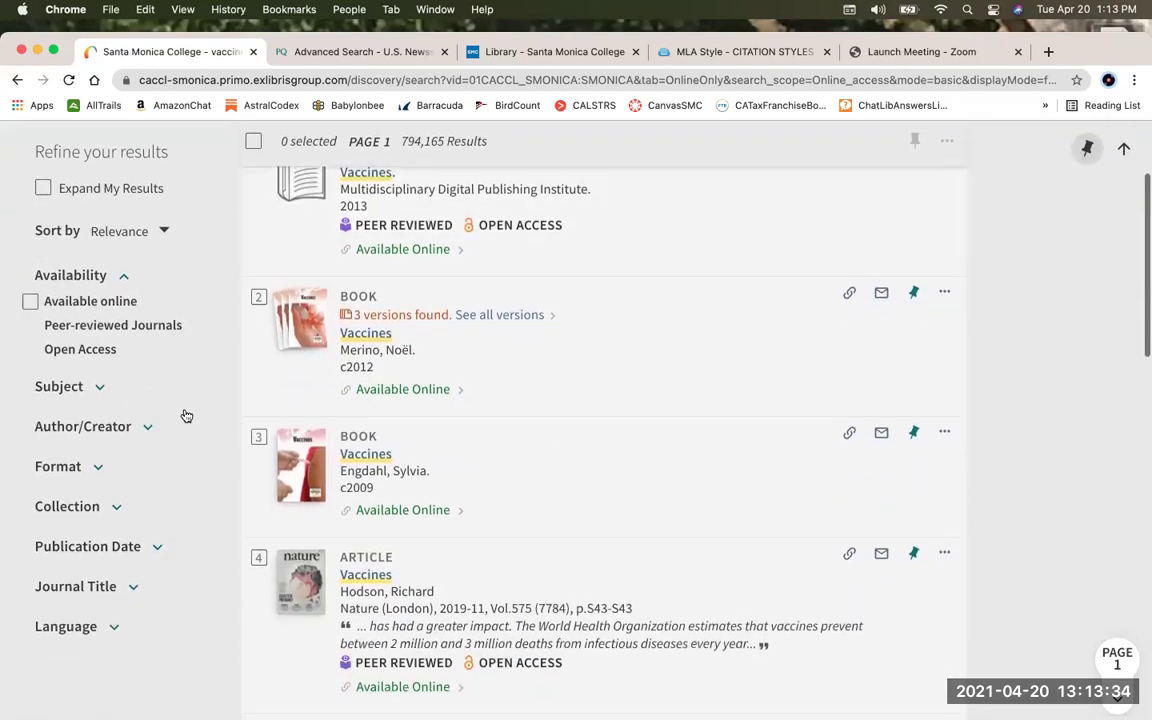
Filter the "vaccines" results to the Books format
{"action": "left_click", "coordinate": [96, 468]}
{"action": "scroll", "coordinate": [160, 522], "scroll_direction": "down", "scroll_amount": 2}
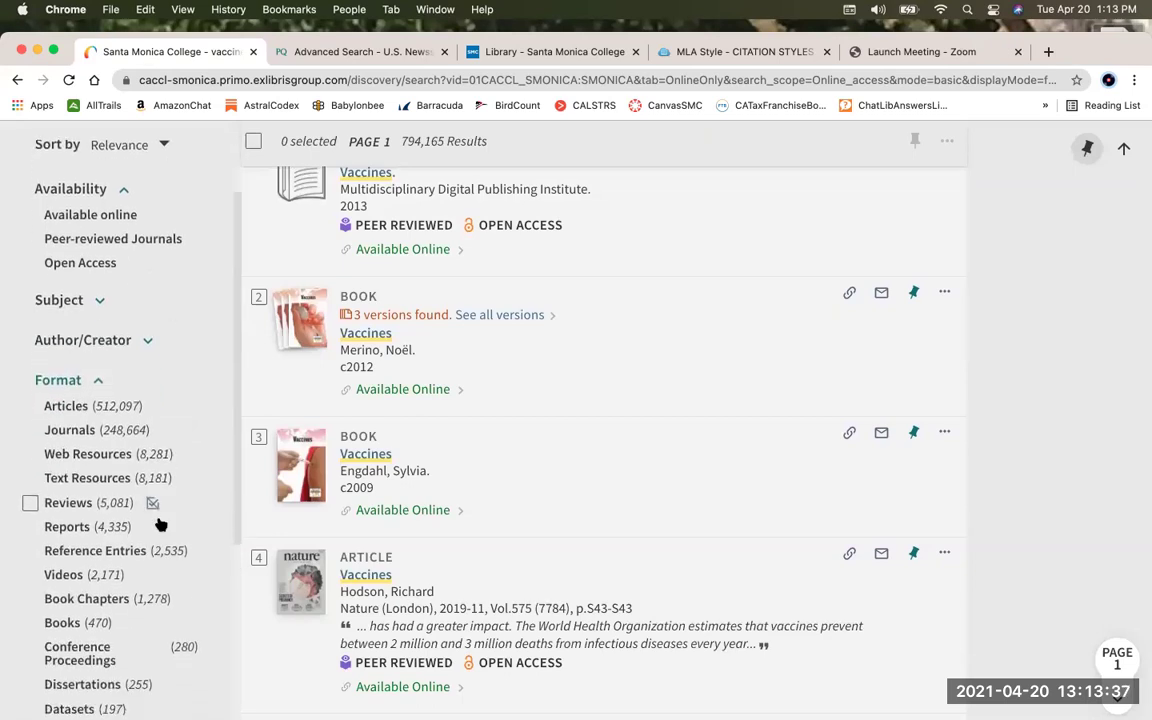
{"action": "scroll", "coordinate": [159, 517], "scroll_direction": "down", "scroll_amount": 3}
{"action": "mouse_move", "coordinate": [57, 527]}
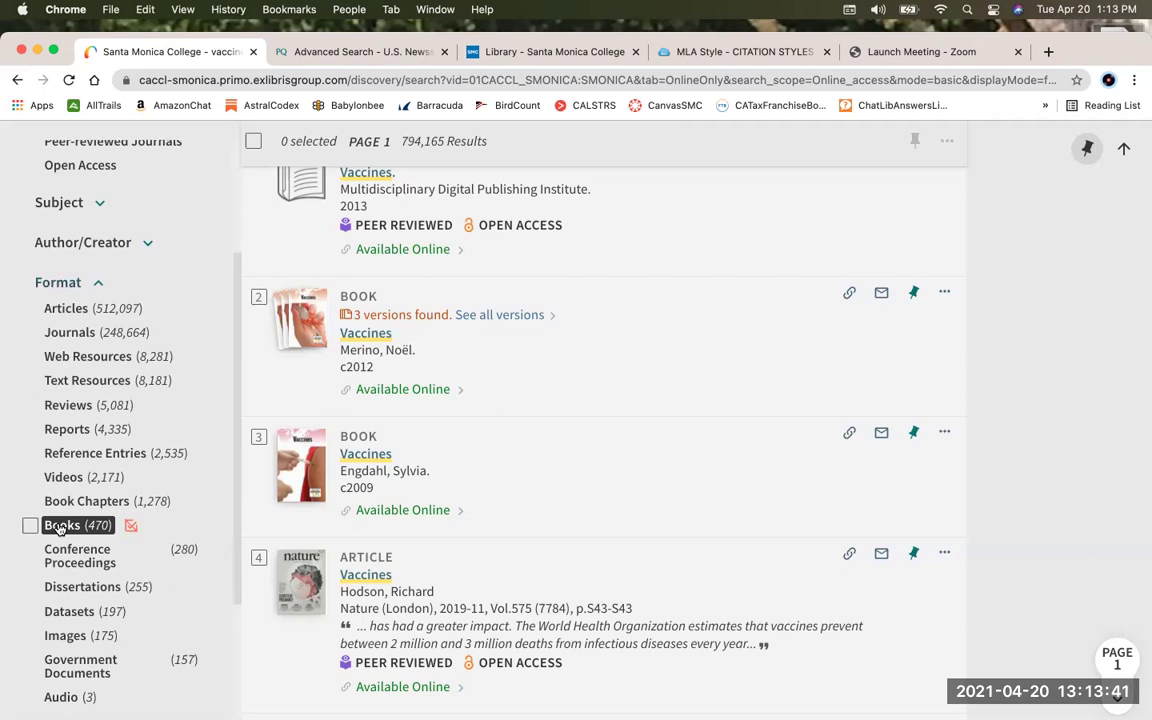
{"action": "left_click", "coordinate": [57, 526]}
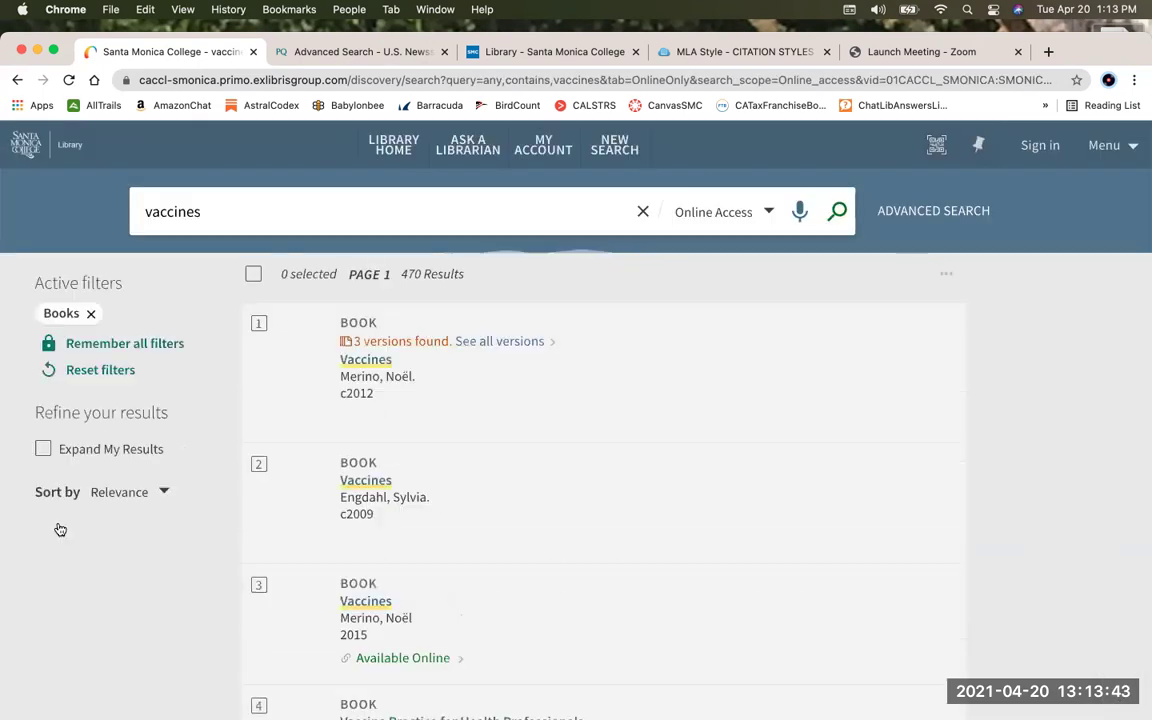
Sort the filtered book results by Date-newest
{"action": "scroll", "coordinate": [173, 507], "scroll_direction": "down", "scroll_amount": 1}
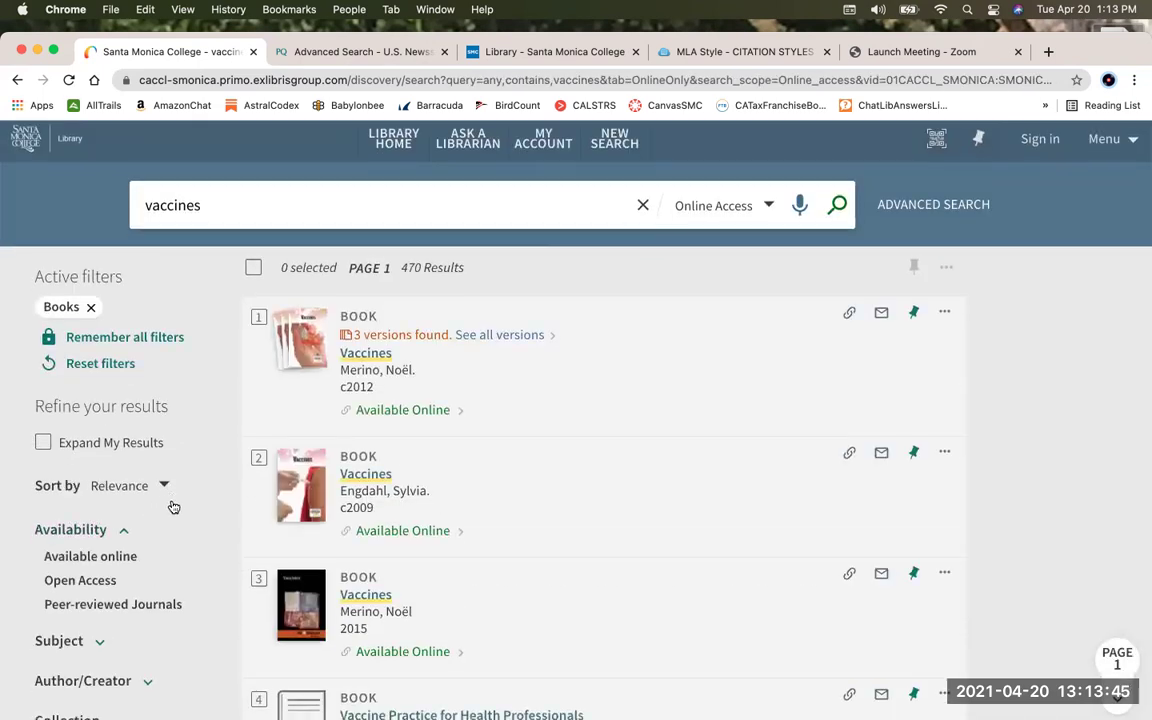
{"action": "scroll", "coordinate": [173, 507], "scroll_direction": "down", "scroll_amount": 3}
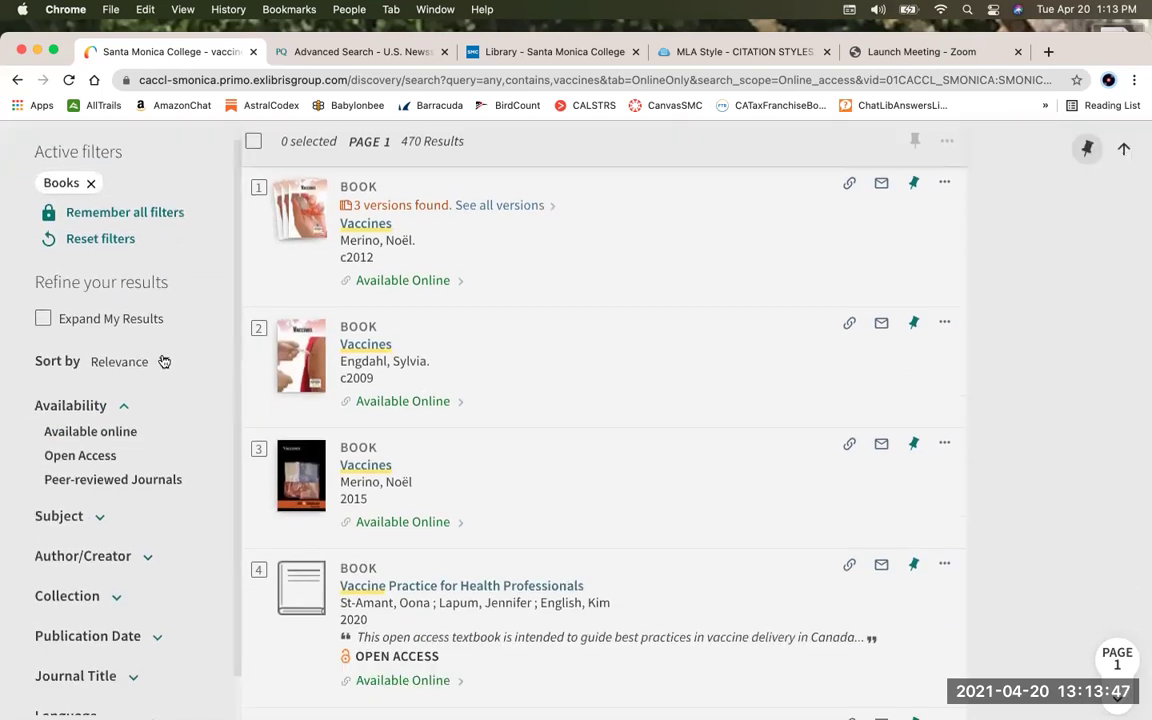
{"action": "left_click", "coordinate": [164, 361]}
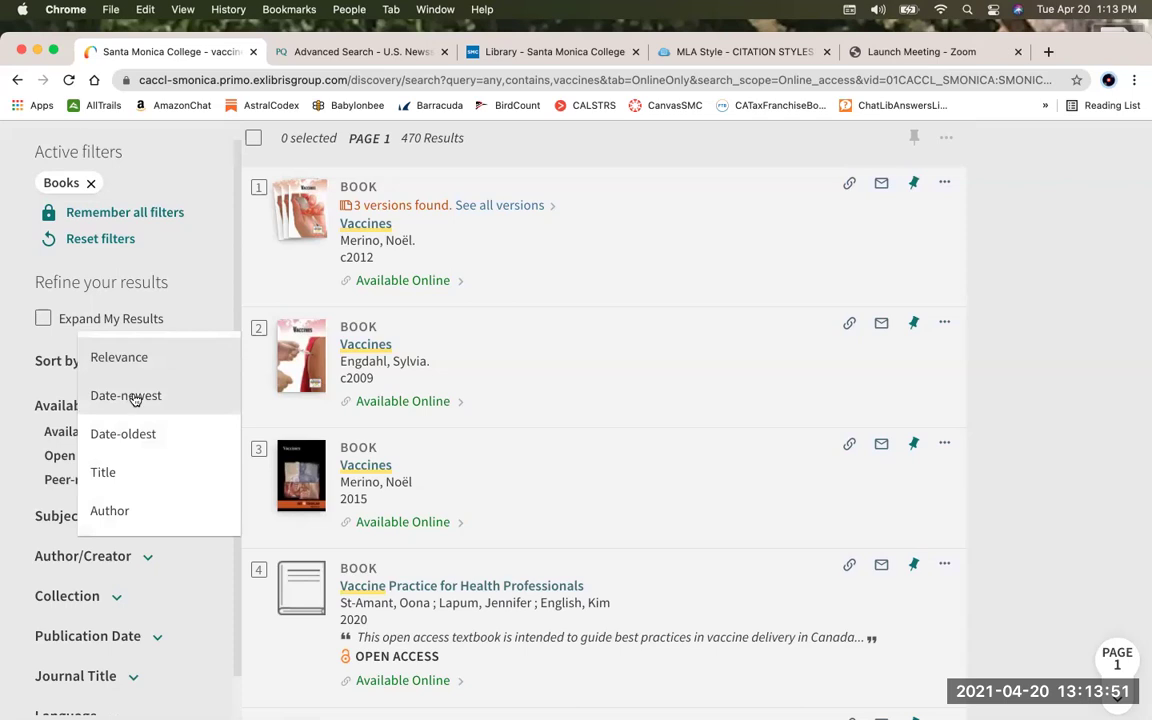
{"action": "left_click", "coordinate": [134, 397]}
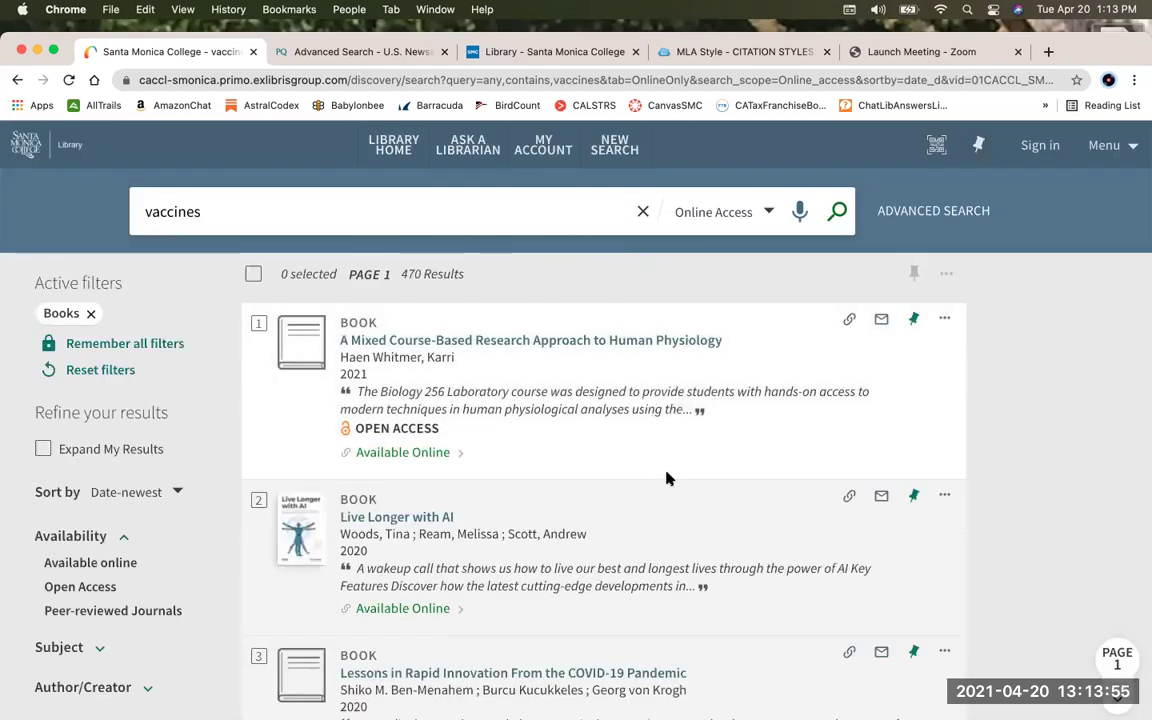
Browse the sorted books and open the record for "Lessons in Rapid Innovation From the COVID-19 Pandemic"
{"action": "scroll", "coordinate": [667, 483], "scroll_direction": "down", "scroll_amount": 2}
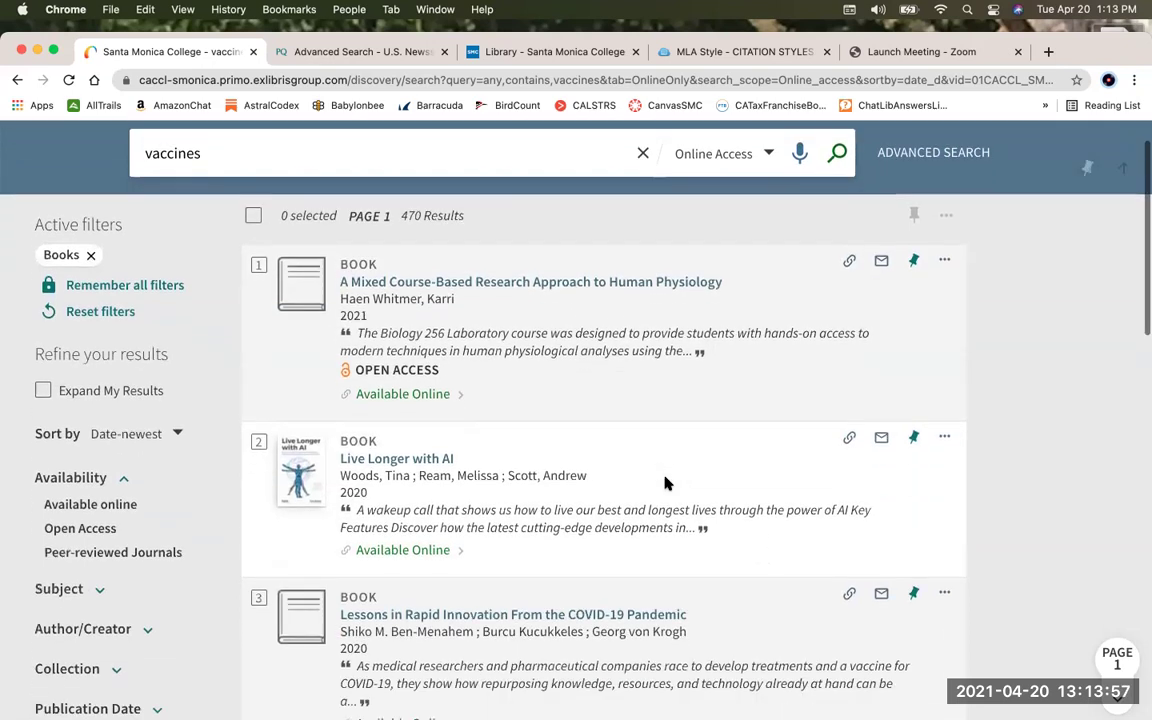
{"action": "scroll", "coordinate": [667, 483], "scroll_direction": "down", "scroll_amount": 3}
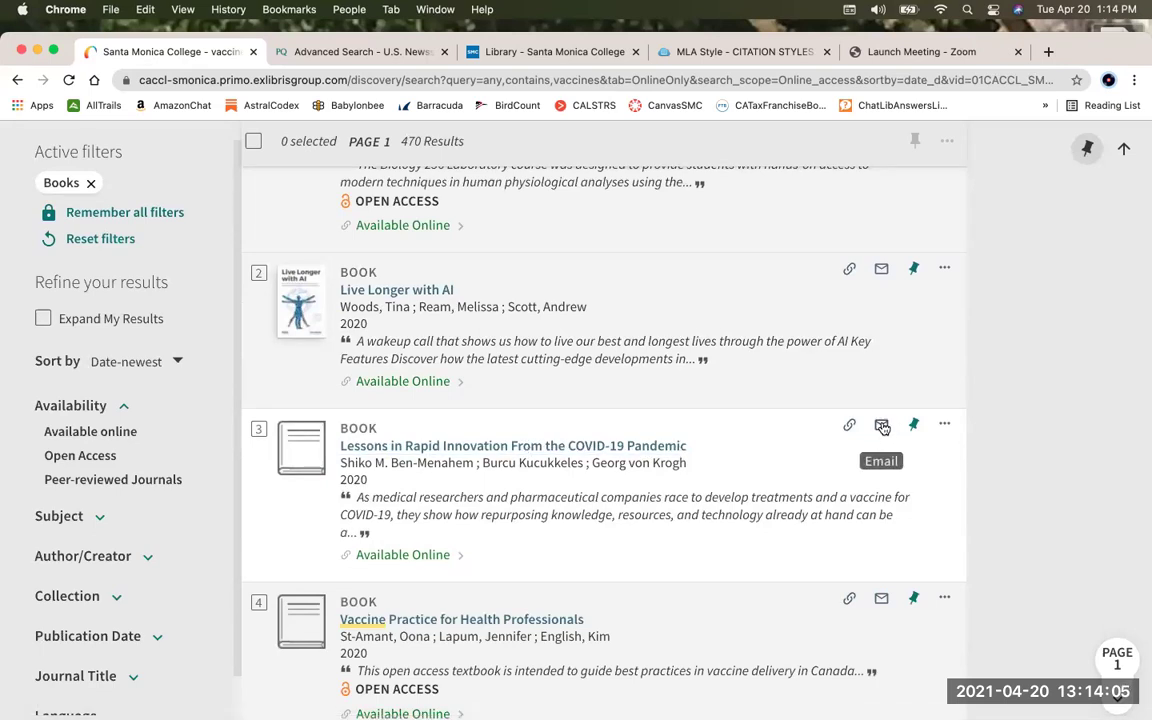
{"action": "left_click", "coordinate": [522, 446]}
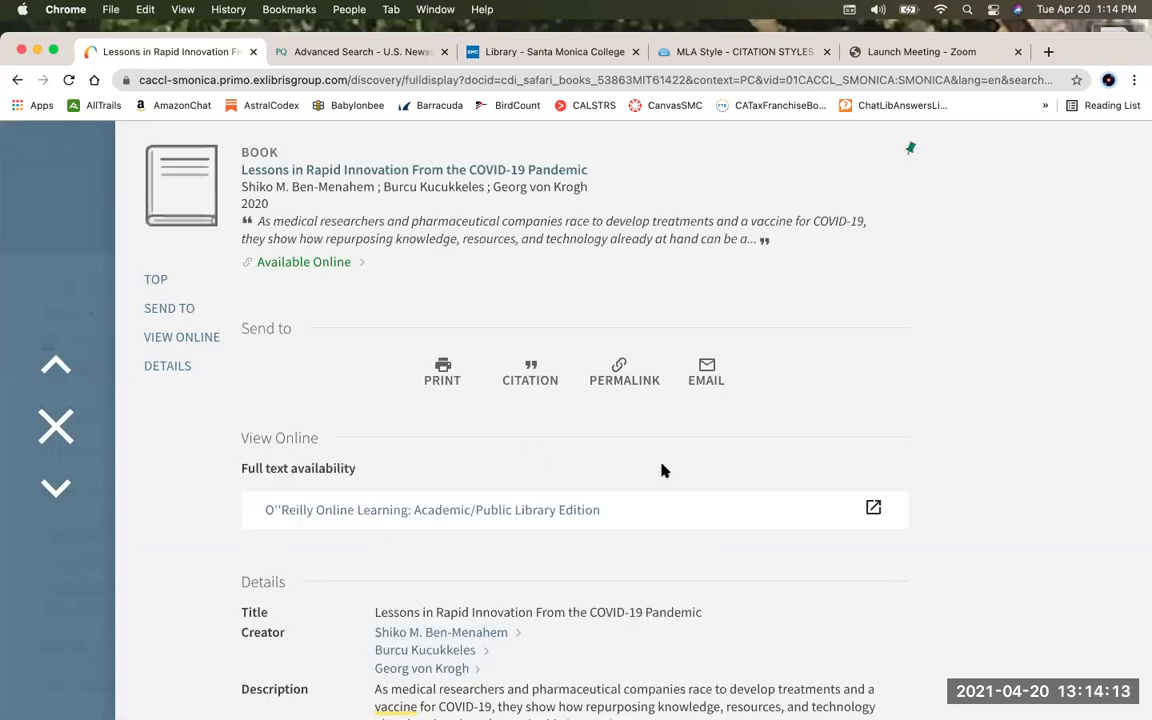
Display the book's MLA (8th edition) citation and copy the full citation text
{"action": "scroll", "coordinate": [664, 455], "scroll_direction": "down", "scroll_amount": 1}
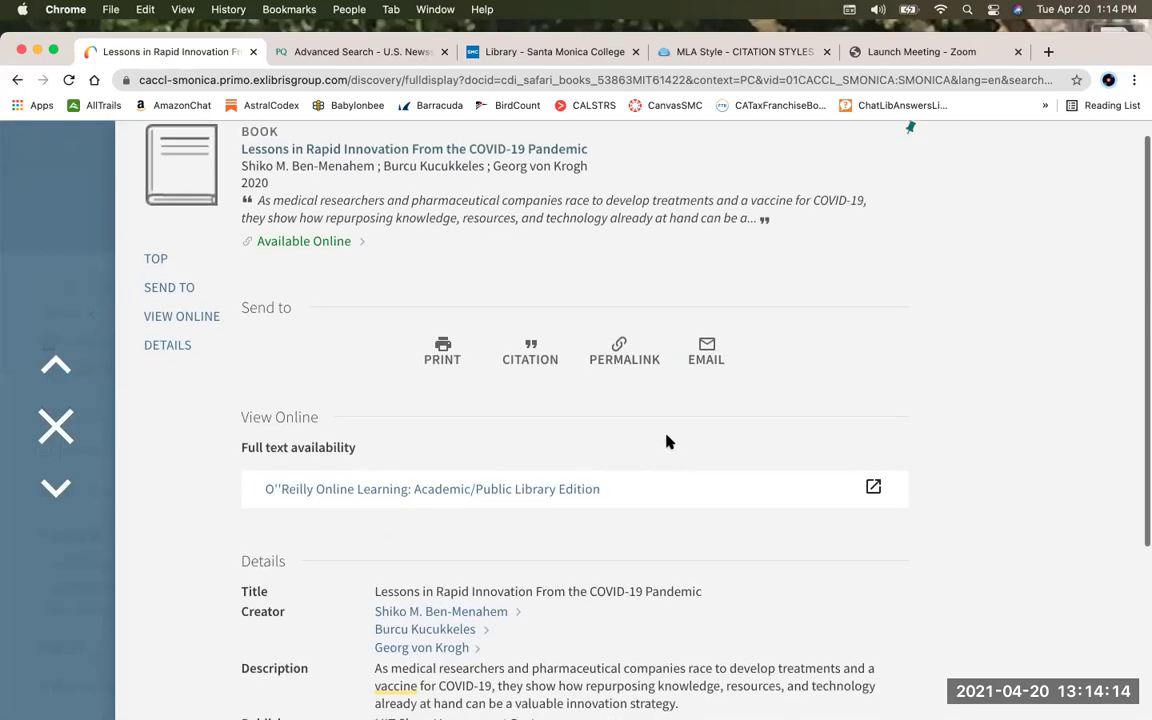
{"action": "left_click", "coordinate": [531, 347]}
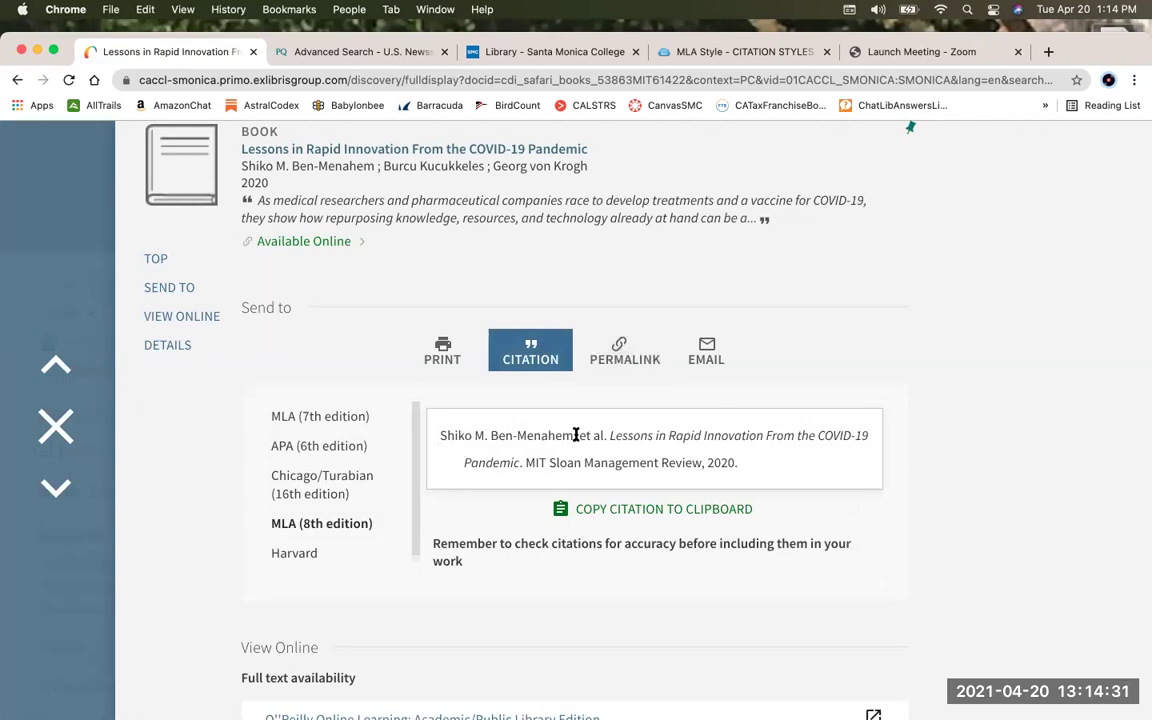
{"action": "left_click_drag", "start_coordinate": [572, 435], "coordinate": [437, 437]}
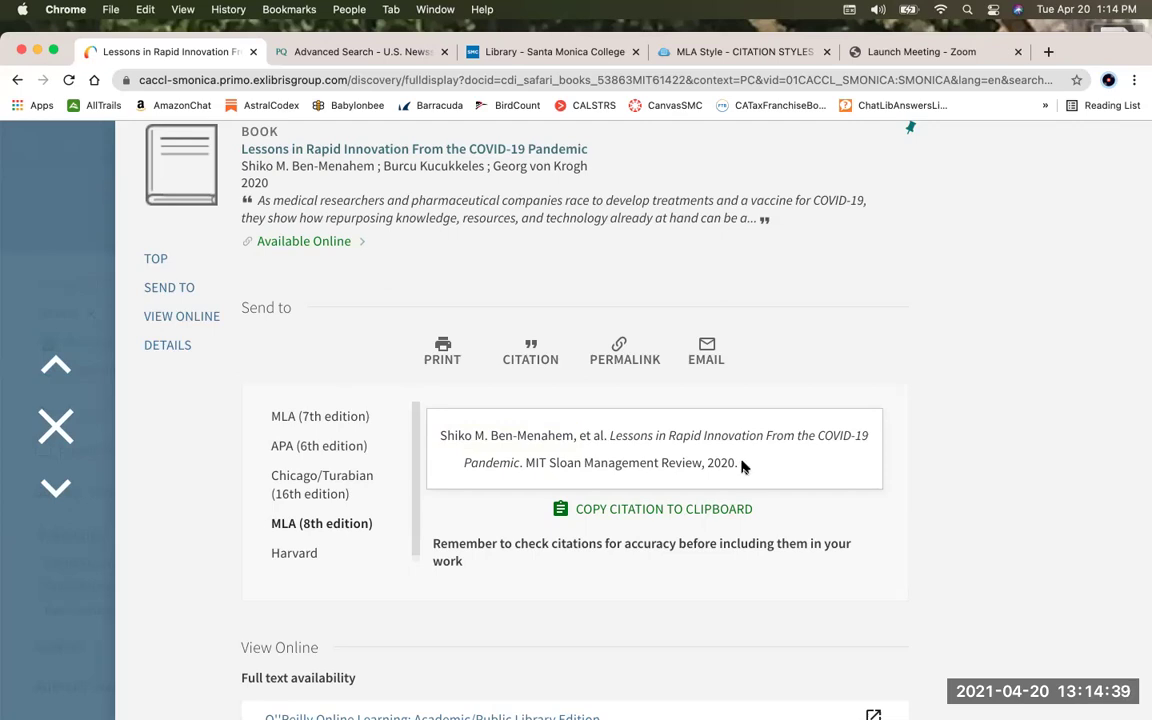
{"action": "left_click_drag", "start_coordinate": [741, 465], "coordinate": [483, 437]}
{"action": "left_click_drag", "start_coordinate": [565, 435], "coordinate": [419, 430]}
{"action": "key", "text": "super+c"}
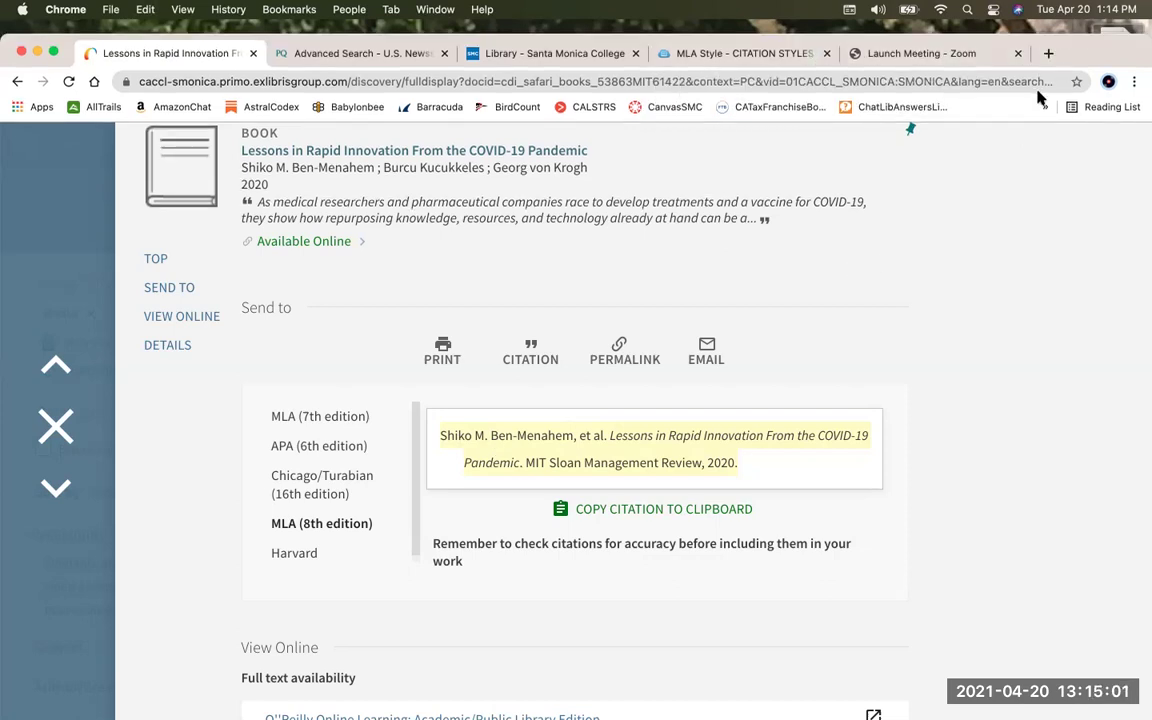
Switch to the MLAWorkshopSpring2021 document in Word and paste the citation before the Centers for Disease Control entry, matching destination formatting
{"action": "left_click_drag", "start_coordinate": [1007, 36], "coordinate": [939, 37]}
{"action": "left_click", "coordinate": [933, 69]}
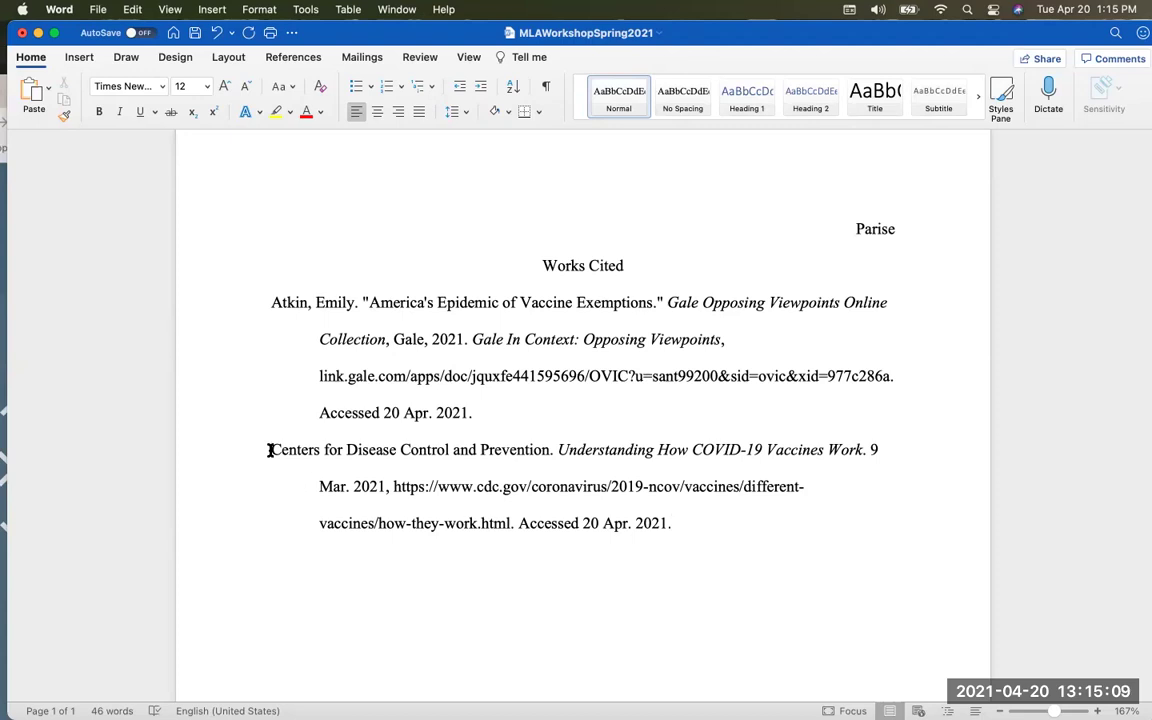
{"action": "key", "text": "super+v"}
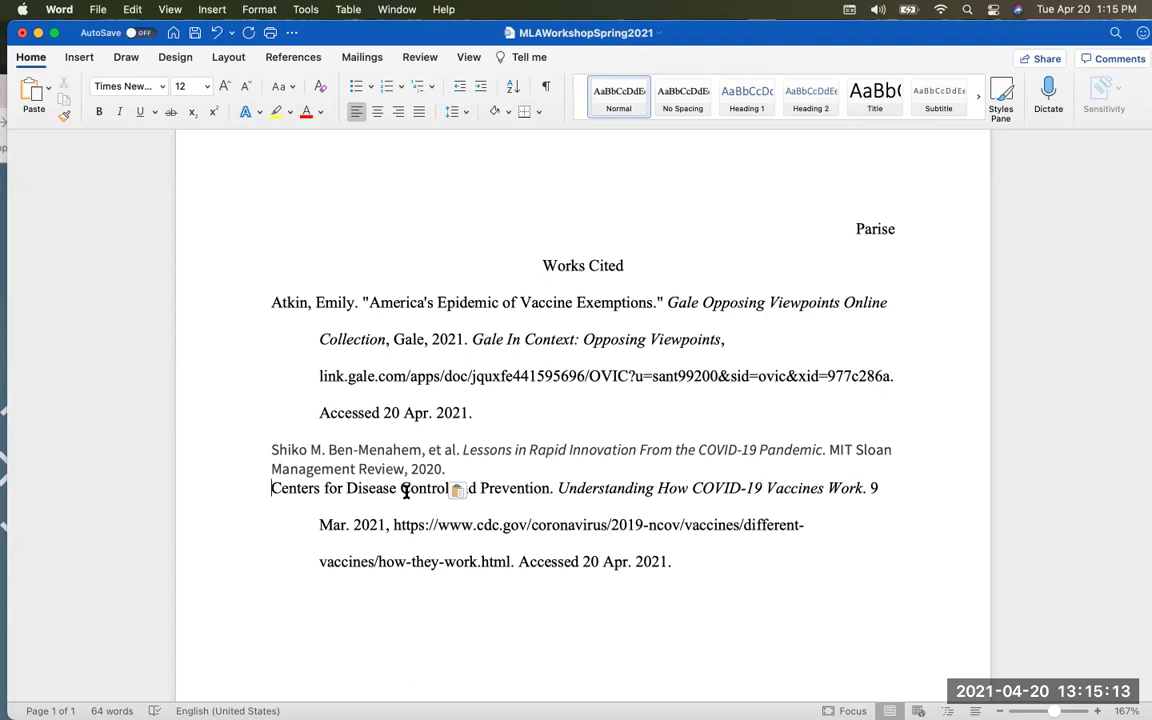
{"action": "left_click", "coordinate": [471, 493]}
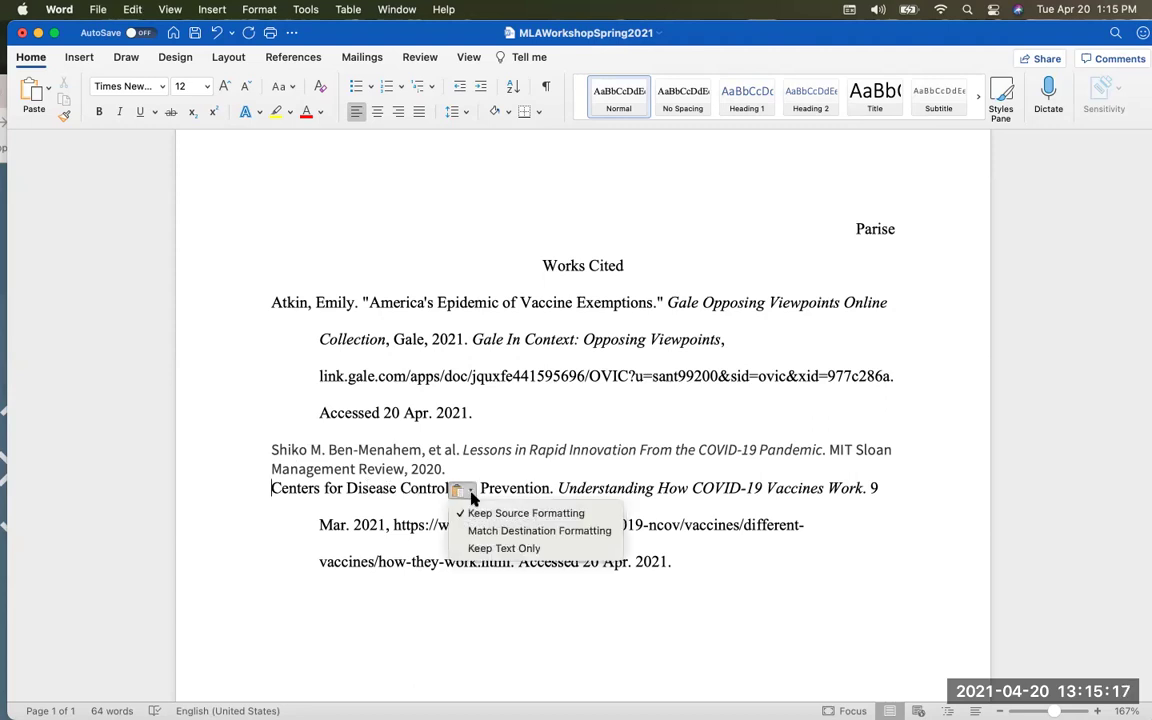
{"action": "left_click", "coordinate": [532, 533]}
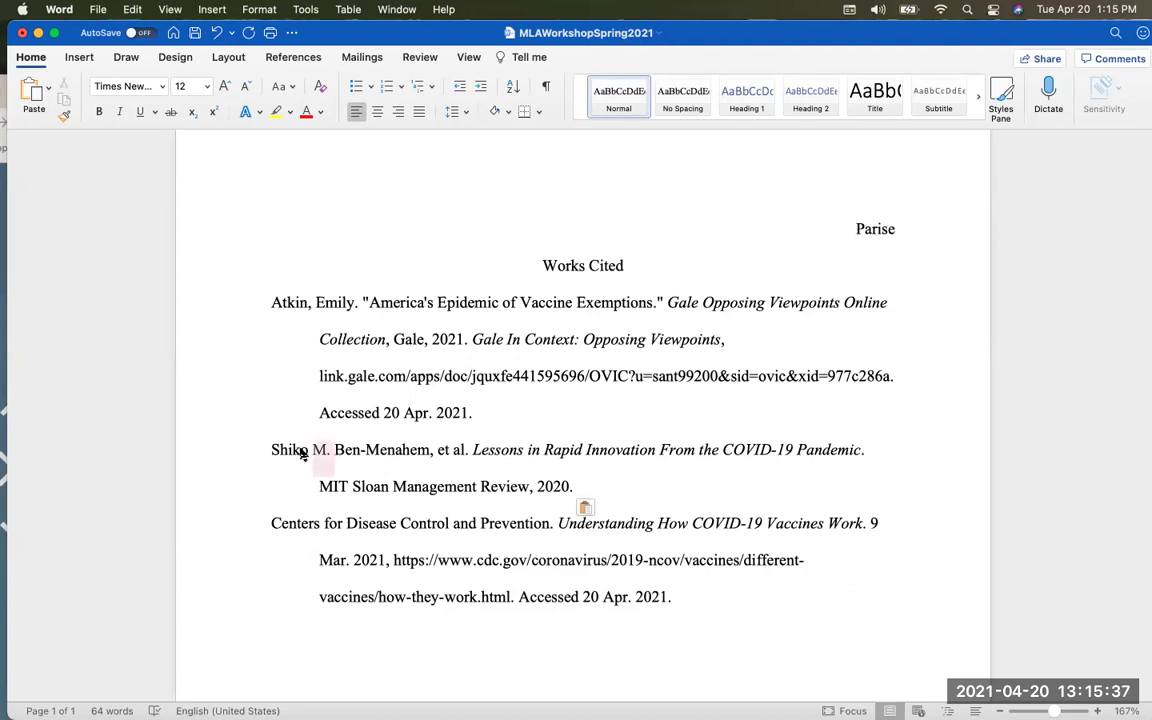
Invert the author's name in the pasted entry to surname first, with given name and initial following, and a comma before "et al."
{"action": "left_click_drag", "start_coordinate": [301, 452], "coordinate": [333, 452]}
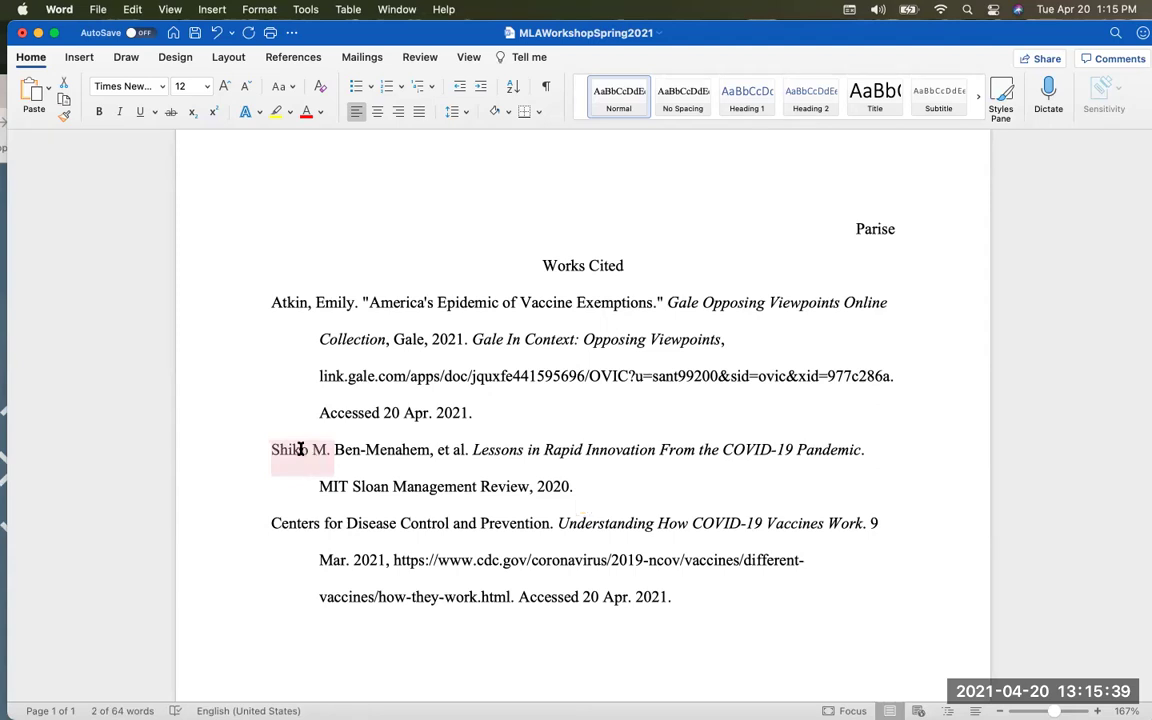
{"action": "key", "text": "BackSpace"}
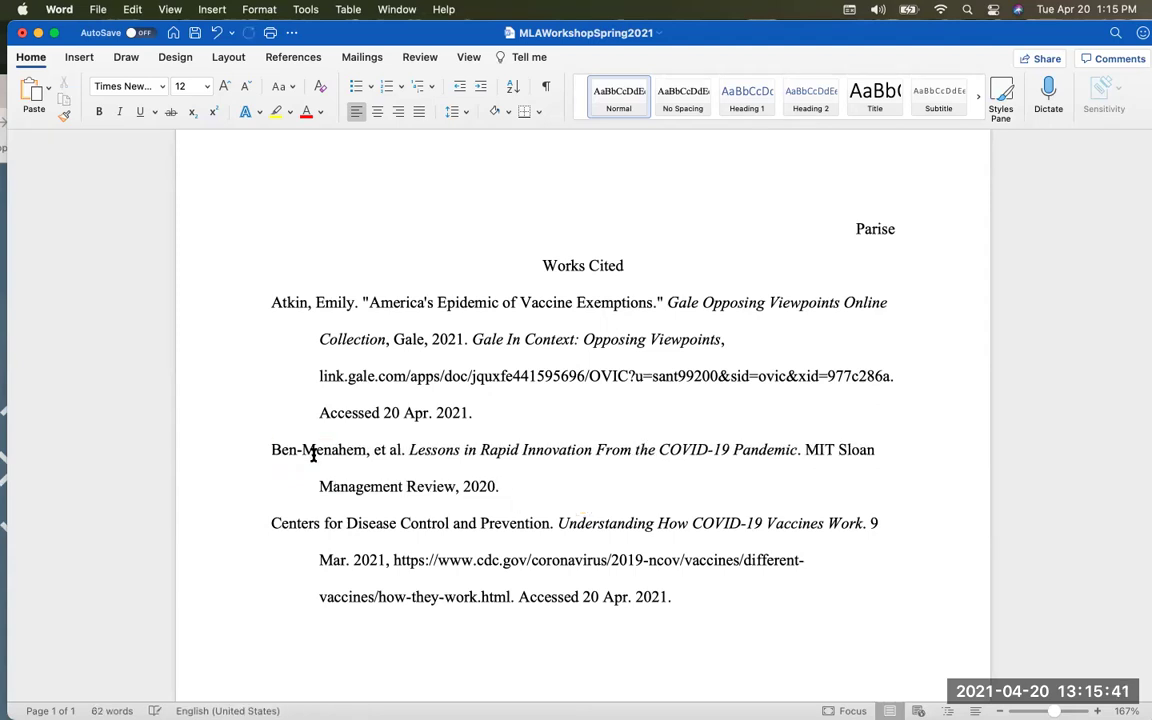
{"action": "left_click", "coordinate": [369, 450]}
{"action": "type", "text": ", Shiko M."}
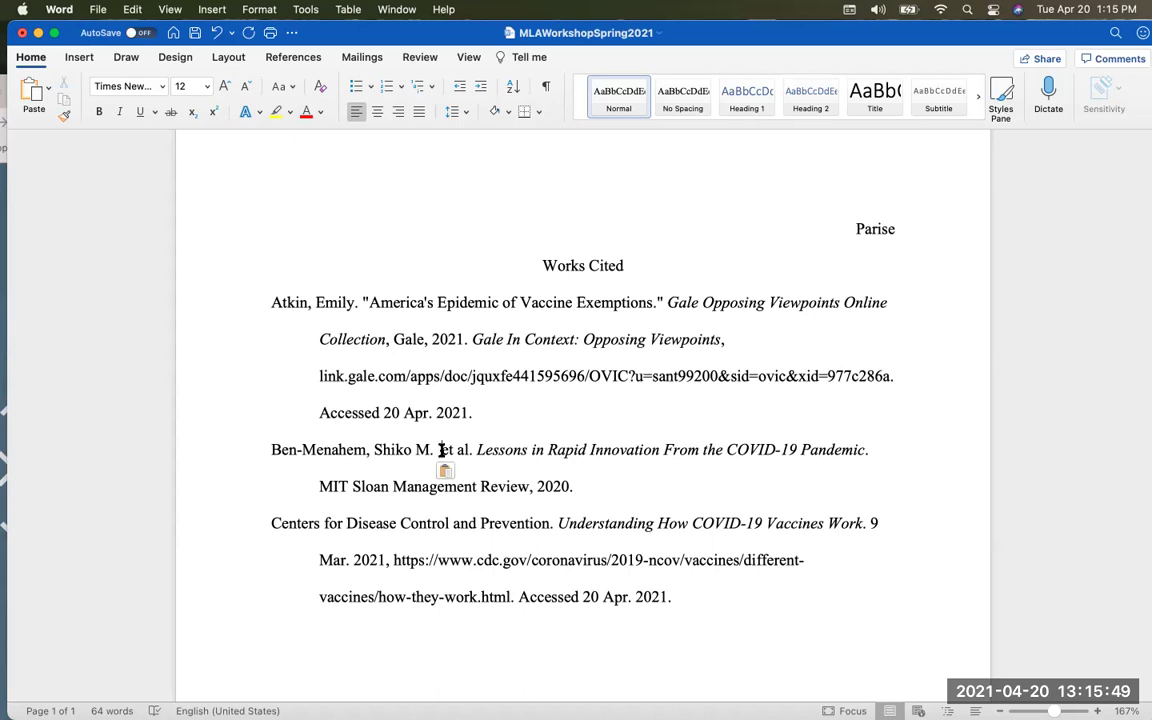
{"action": "key", "text": "BackSpace"}
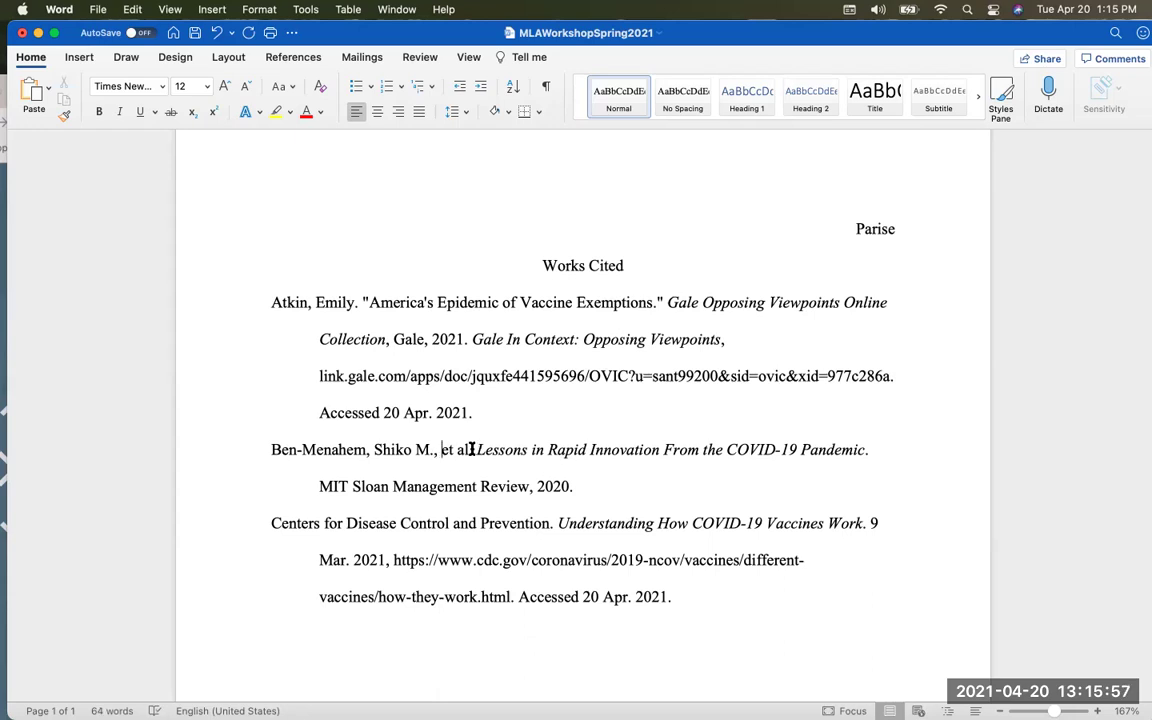
Review "et al." and the italic book title in the new entry, comparing it with the quoted article title in the first entry
{"action": "left_click_drag", "start_coordinate": [471, 450], "coordinate": [452, 450]}
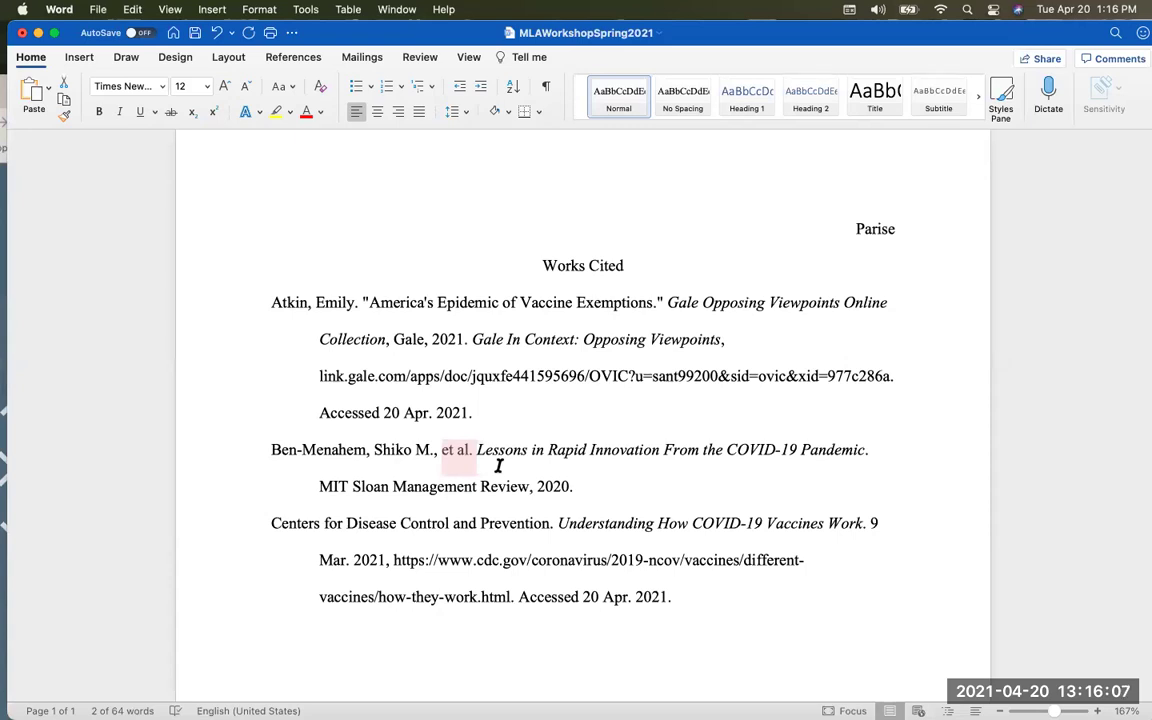
{"action": "left_click", "coordinate": [595, 485]}
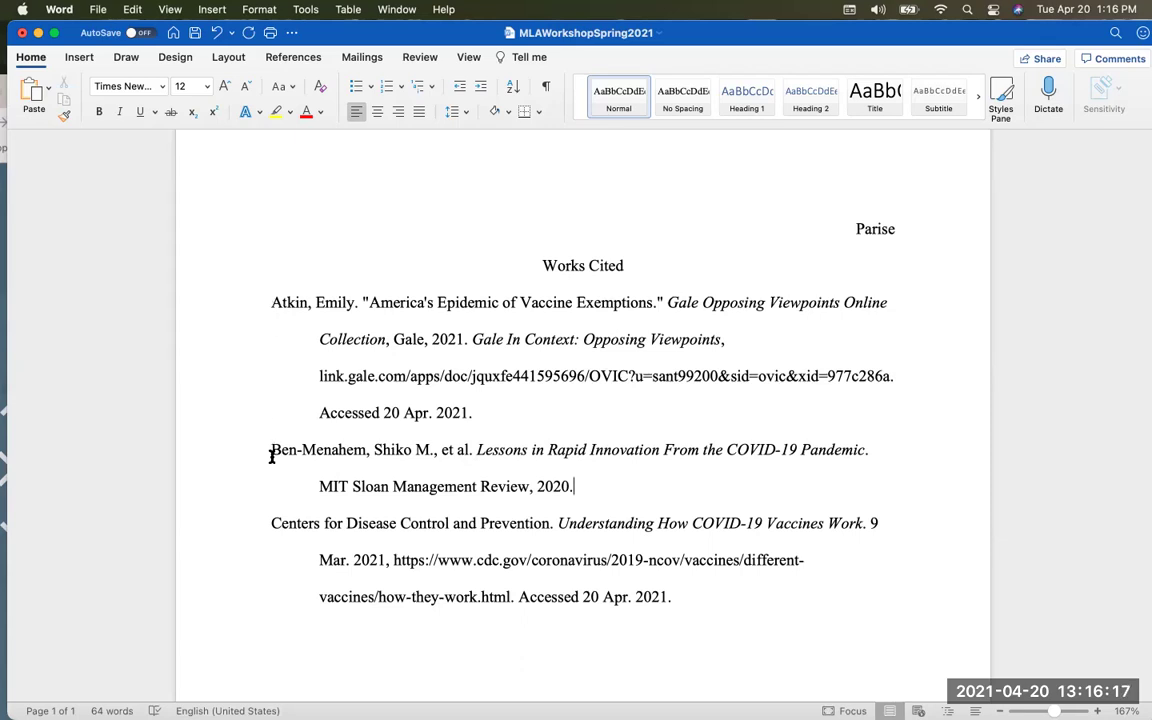
{"action": "scroll", "coordinate": [271, 456], "scroll_direction": "up", "scroll_amount": 1}
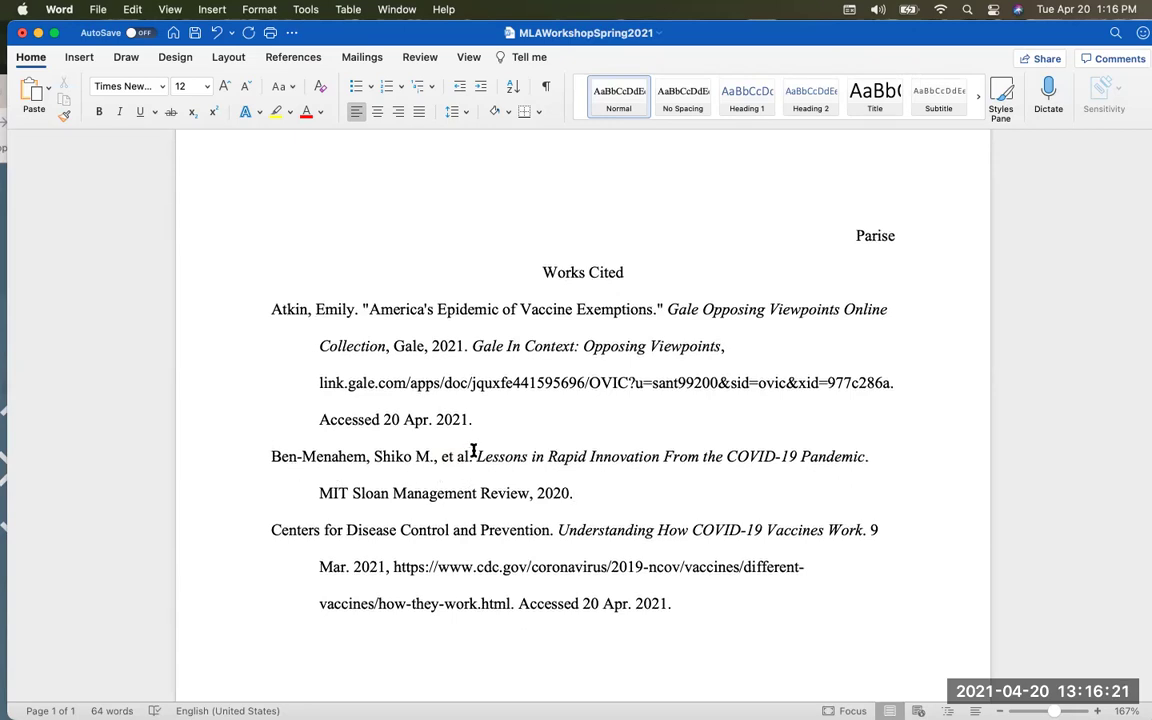
{"action": "left_click_drag", "start_coordinate": [481, 456], "coordinate": [832, 466]}
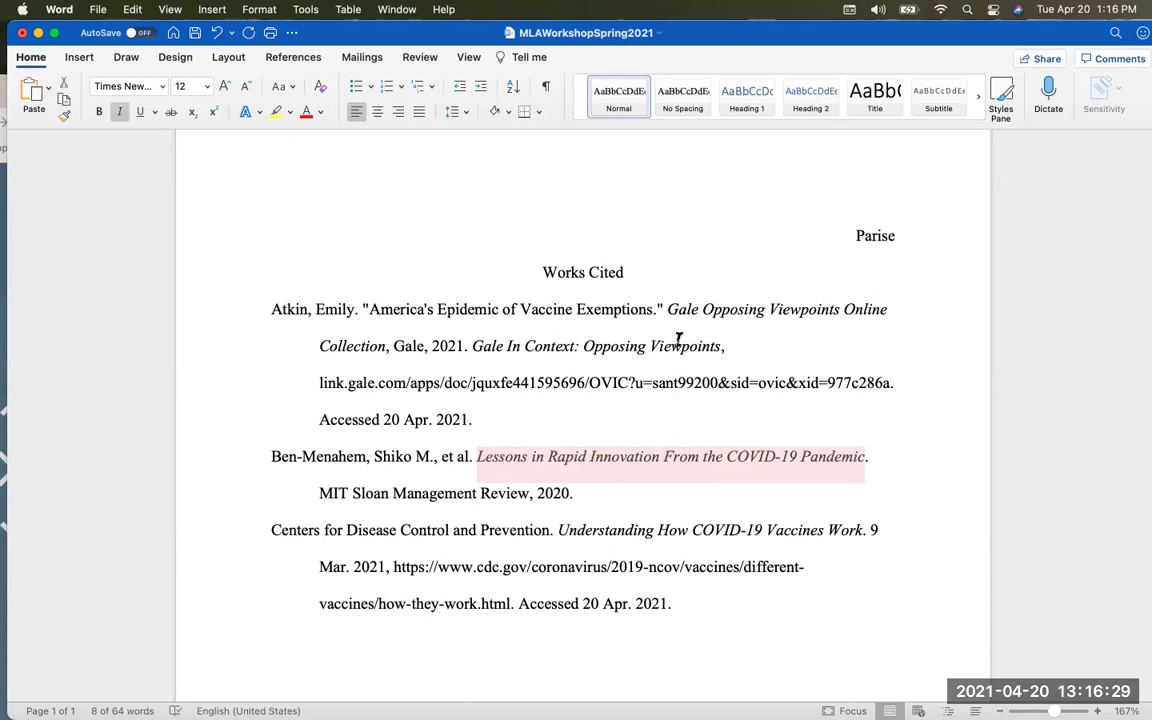
{"action": "left_click_drag", "start_coordinate": [656, 311], "coordinate": [407, 311]}
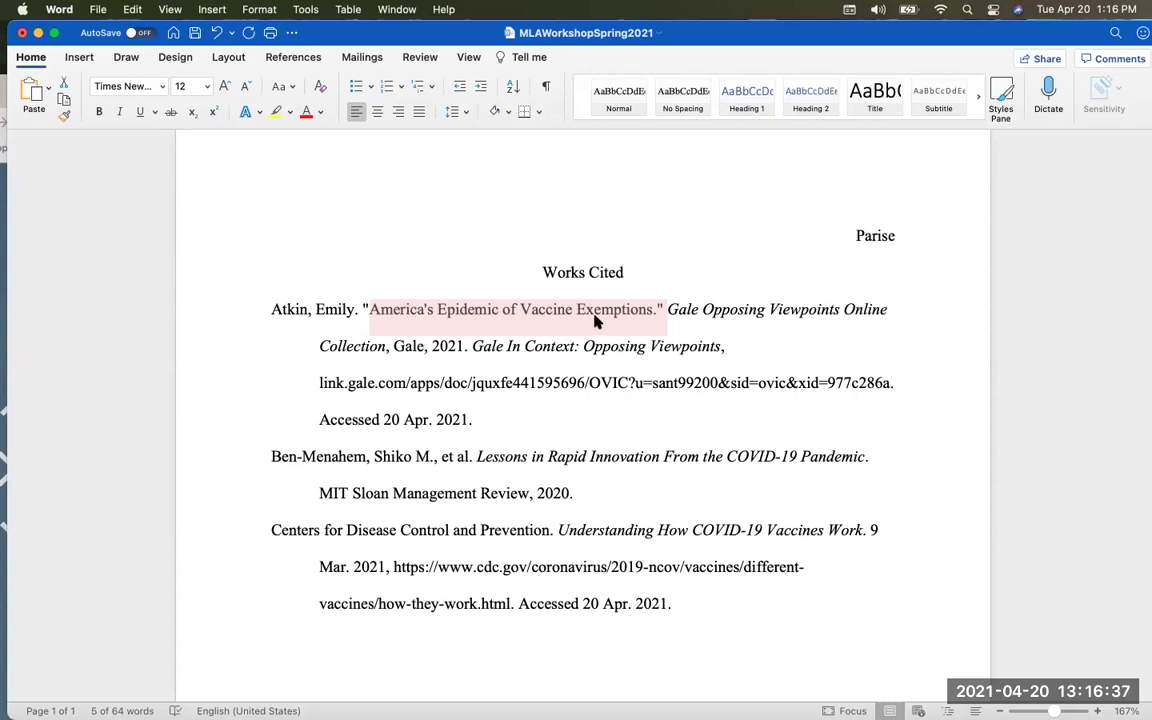
{"action": "left_click", "coordinate": [590, 485]}
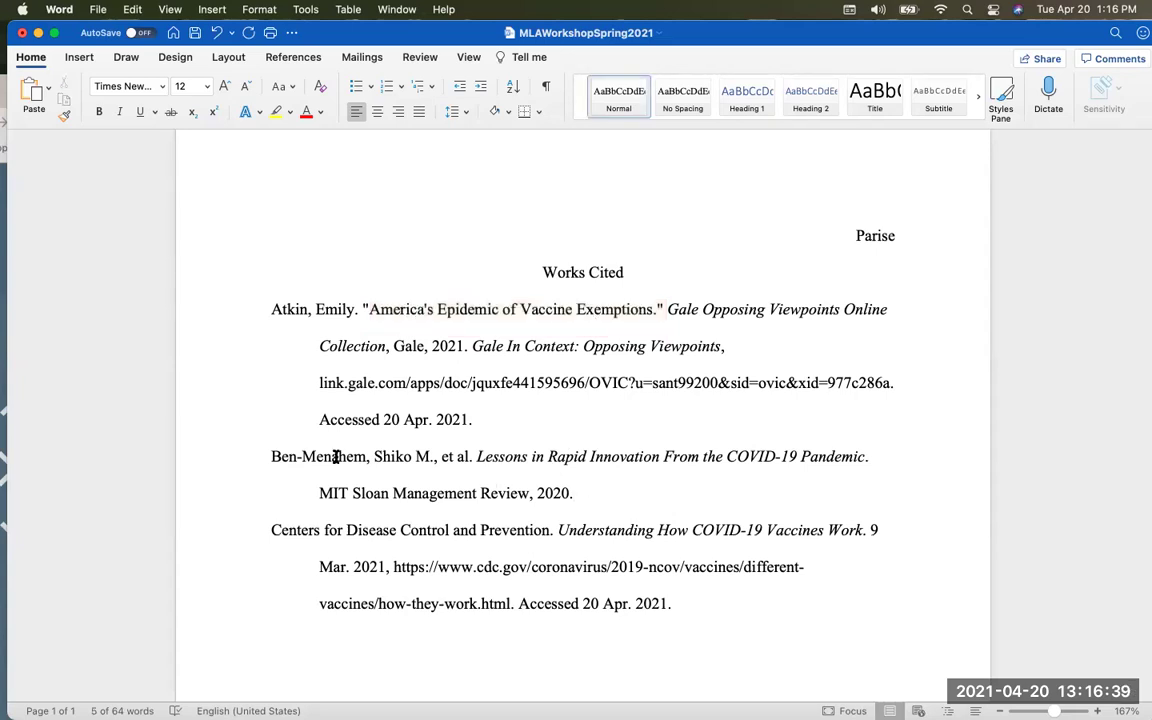
{"action": "left_click_drag", "start_coordinate": [479, 458], "coordinate": [850, 471]}
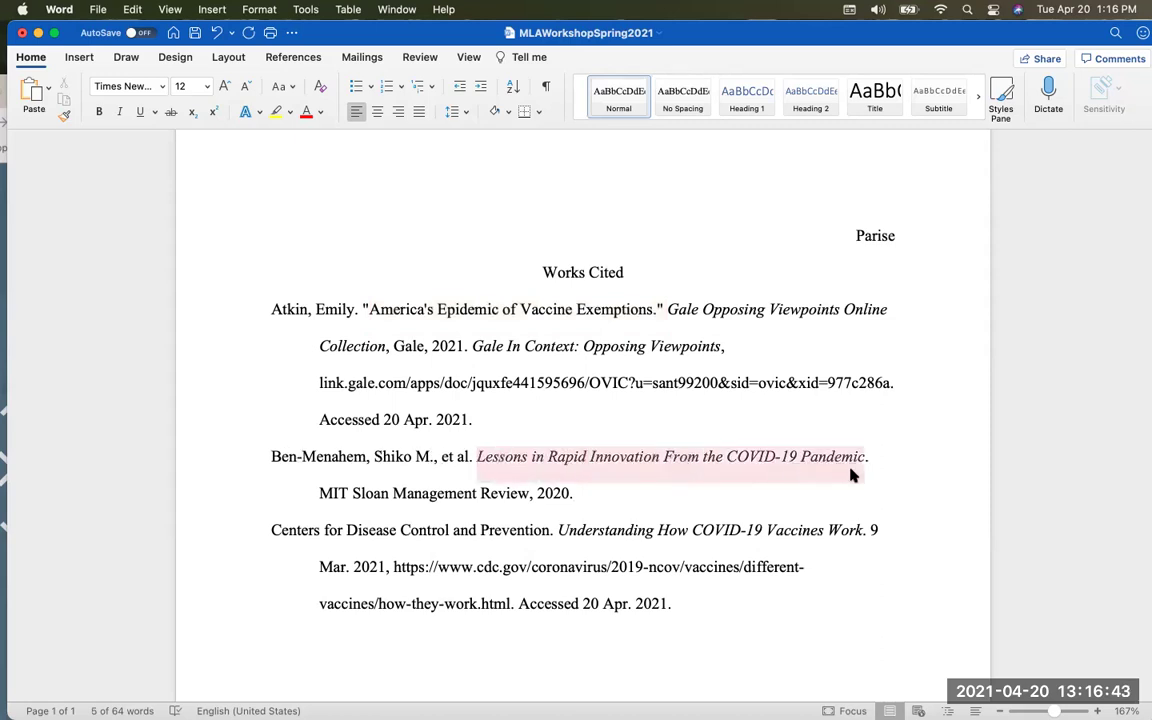
Shorten the publisher in the book entry to "MIT", keeping the comma and year 2020
{"action": "left_click", "coordinate": [318, 491]}
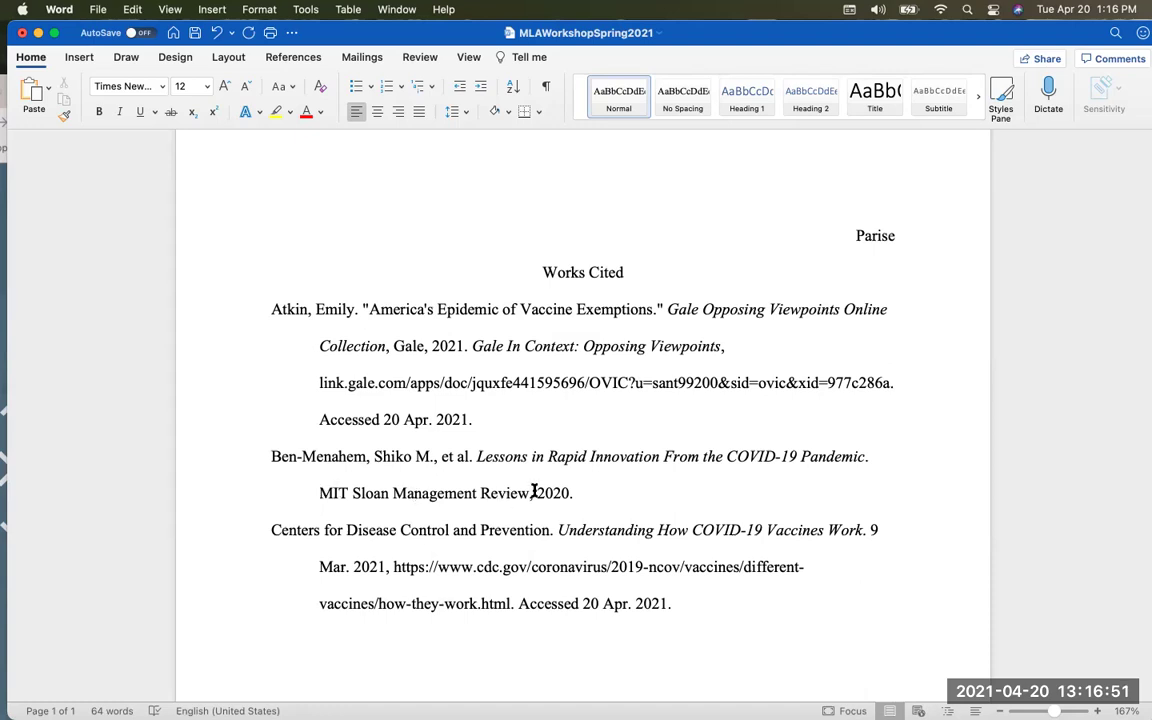
{"action": "left_click_drag", "start_coordinate": [530, 493], "coordinate": [378, 493]}
{"action": "key", "text": "BackSpace"}
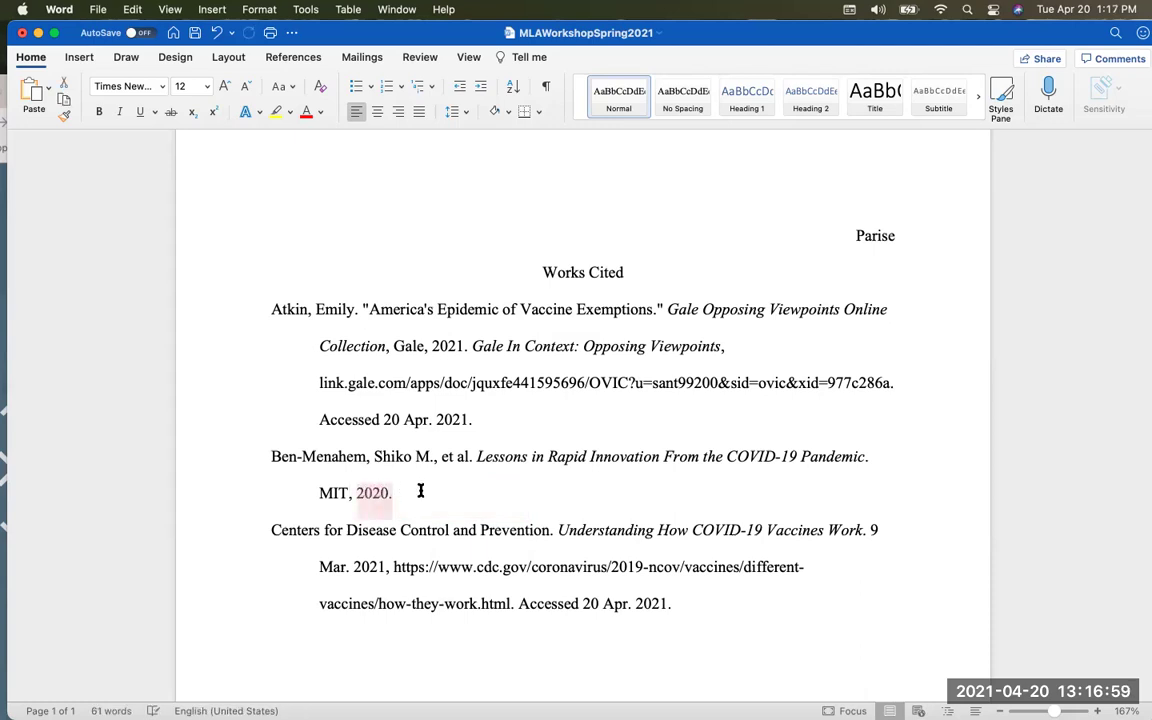
{"action": "left_click", "coordinate": [425, 492]}
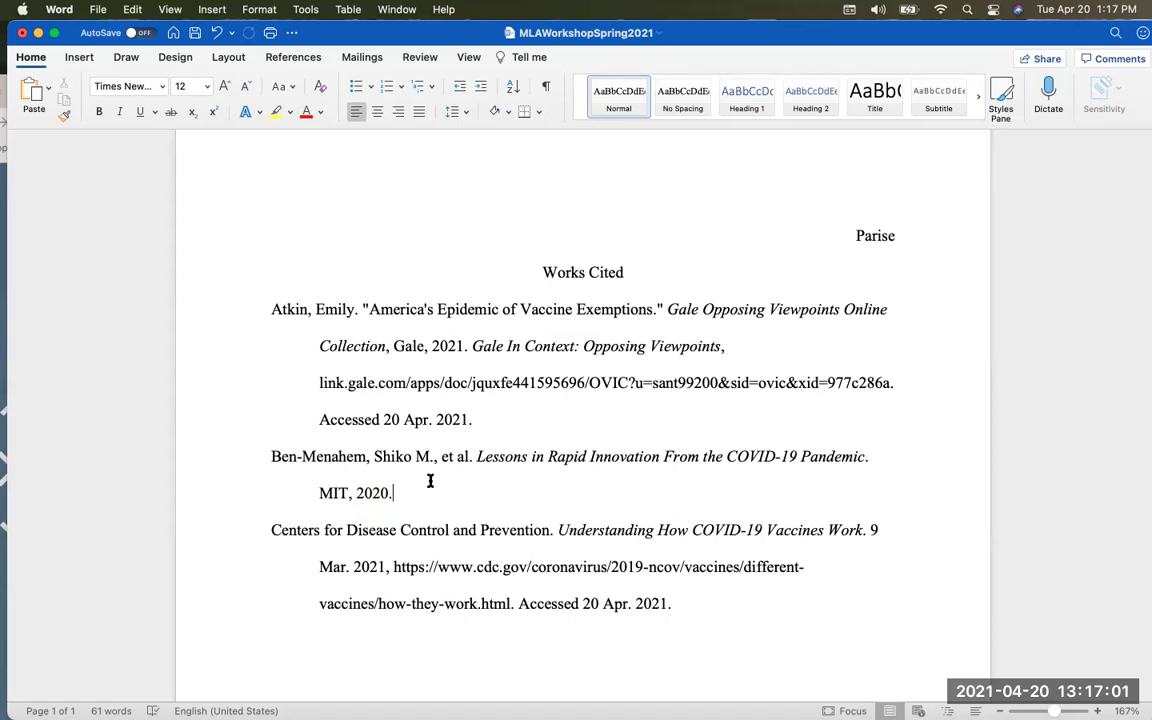
Compare the edited book entry with the database title "Gale In Context: Opposing Viewpoints" in the first entry
{"action": "left_click_drag", "start_coordinate": [397, 493], "coordinate": [272, 456]}
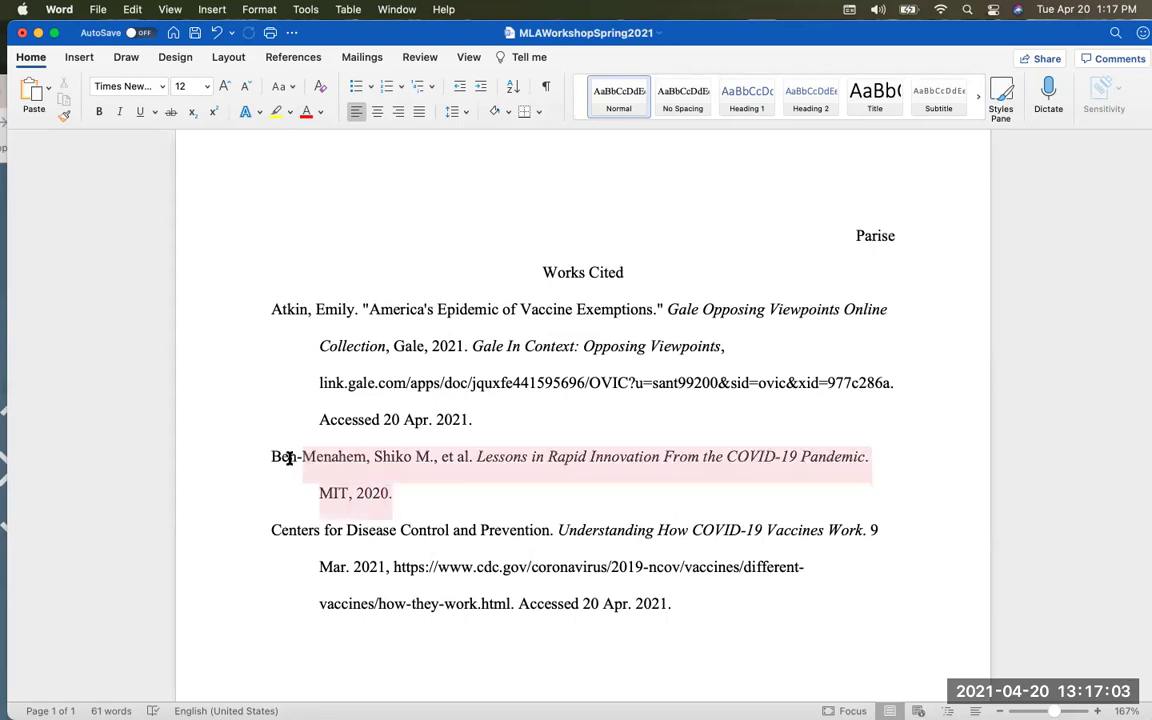
{"action": "left_click", "coordinate": [437, 502]}
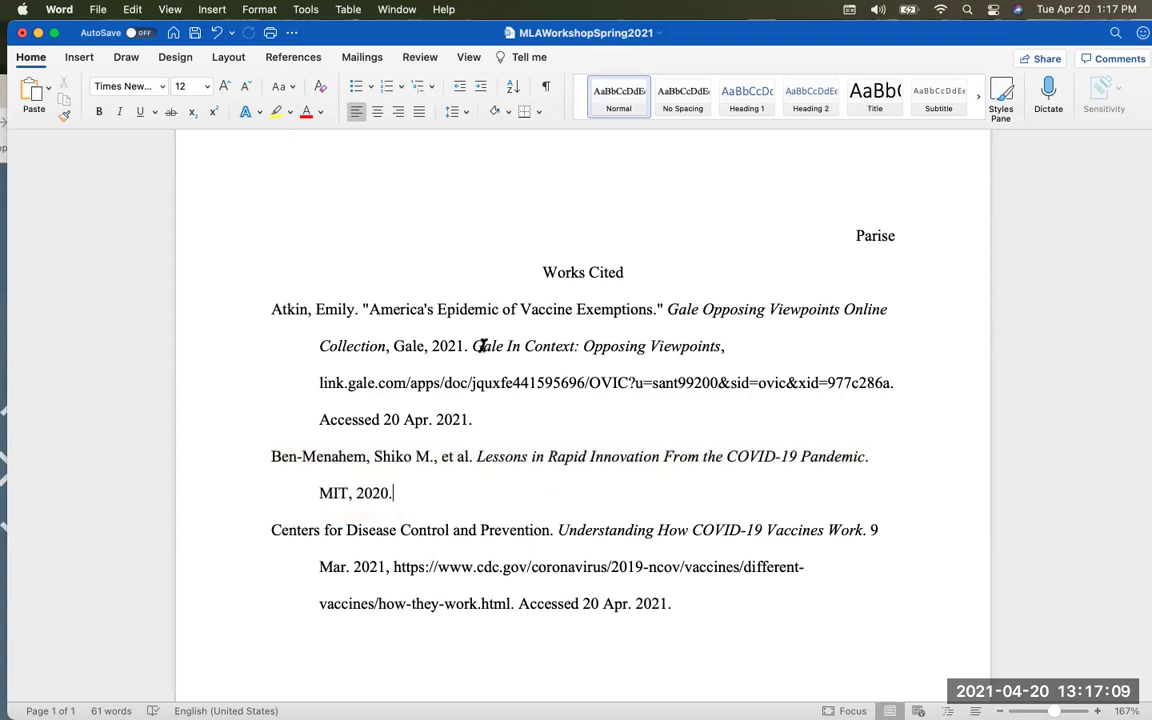
{"action": "left_click_drag", "start_coordinate": [474, 346], "coordinate": [676, 350]}
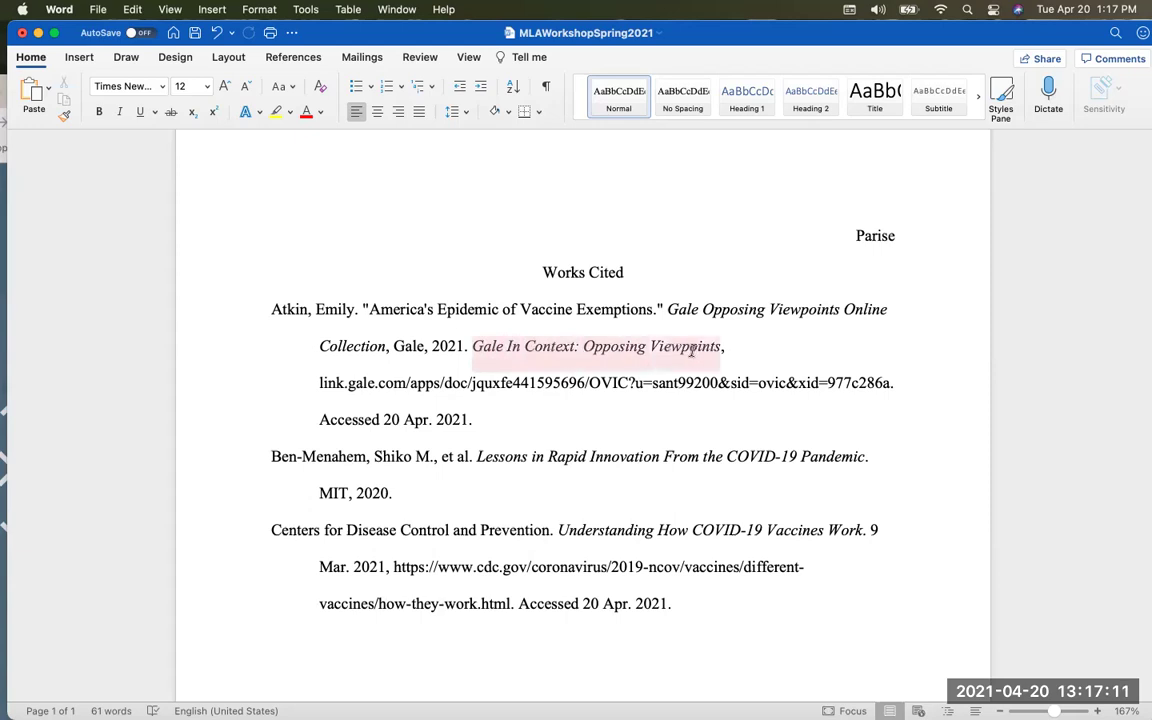
Compare the access date ending the first entry with the complete book entry that ends at the year 2020
{"action": "left_click_drag", "start_coordinate": [320, 383], "coordinate": [326, 411]}
{"action": "left_click", "coordinate": [518, 421]}
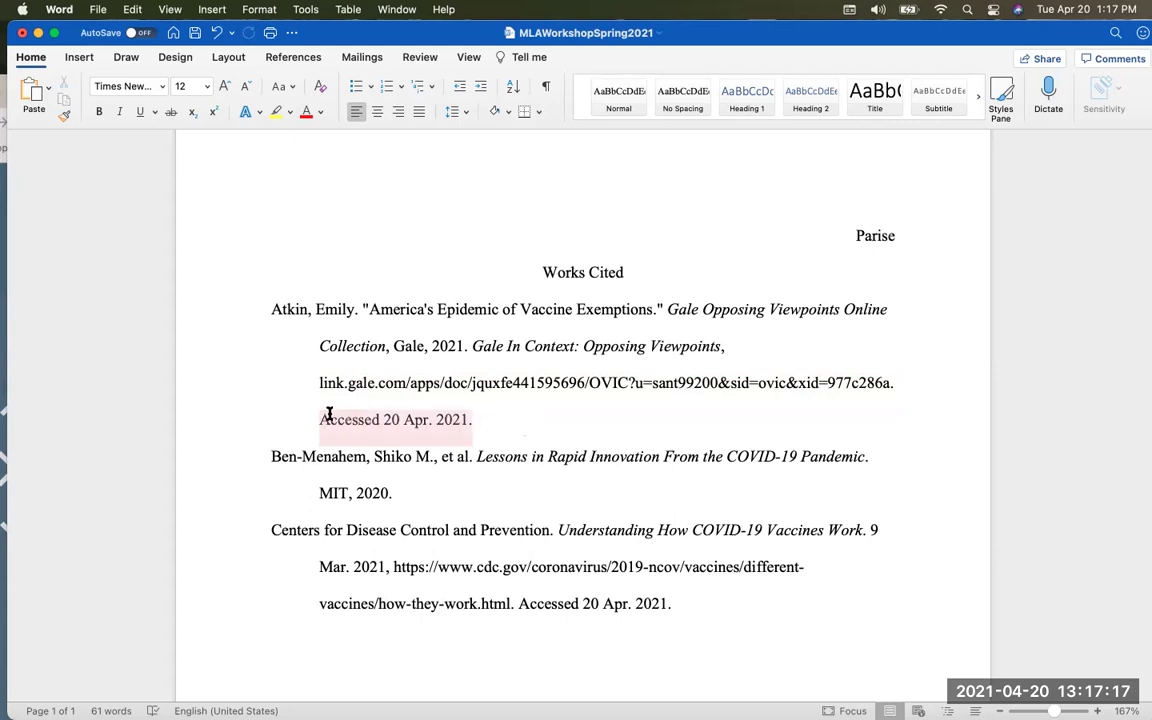
{"action": "left_click", "coordinate": [478, 433]}
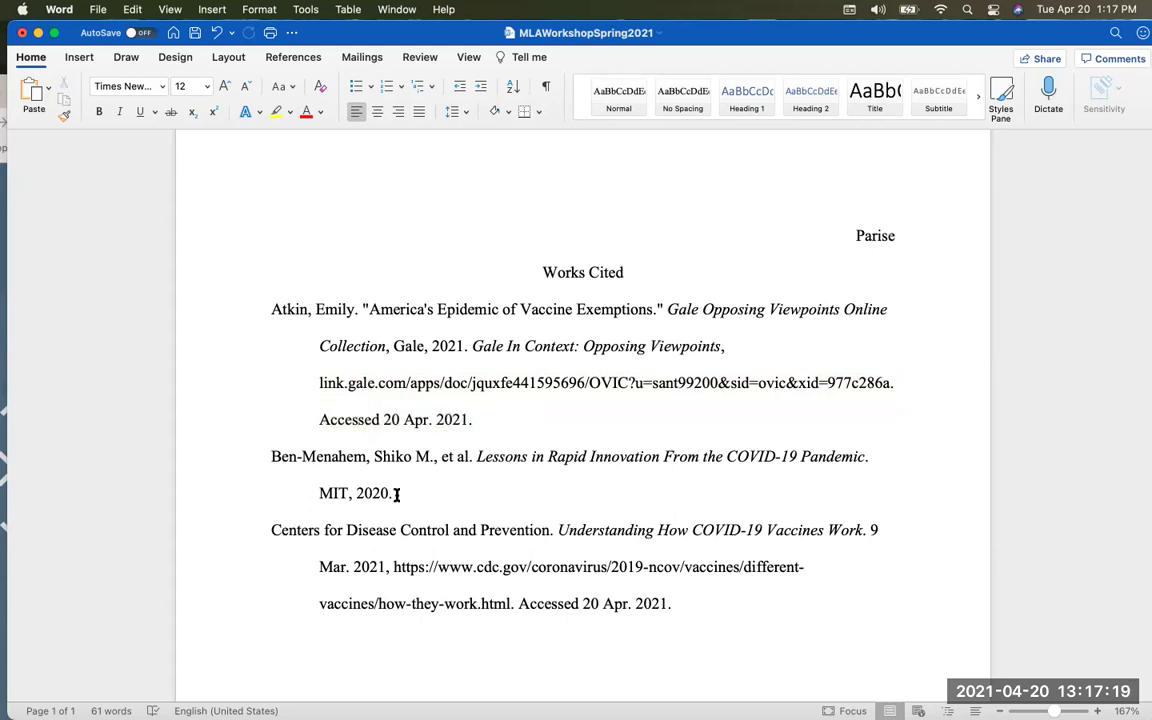
{"action": "left_click_drag", "start_coordinate": [390, 490], "coordinate": [275, 465]}
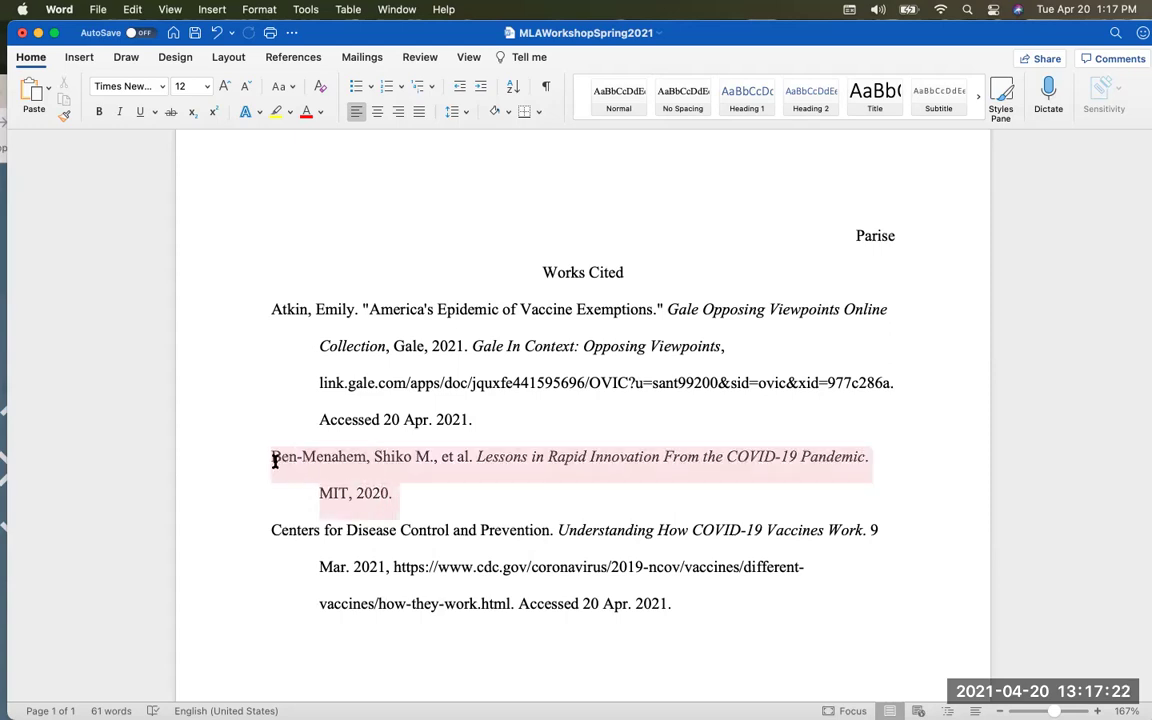
{"action": "left_click", "coordinate": [411, 496]}
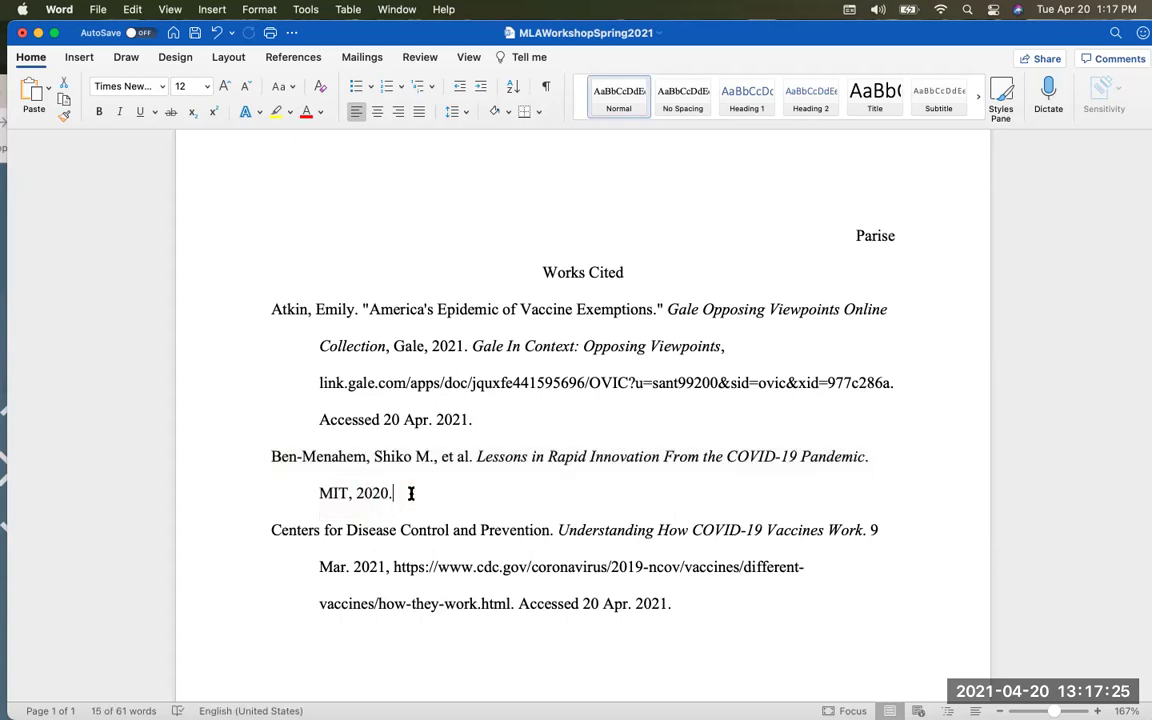
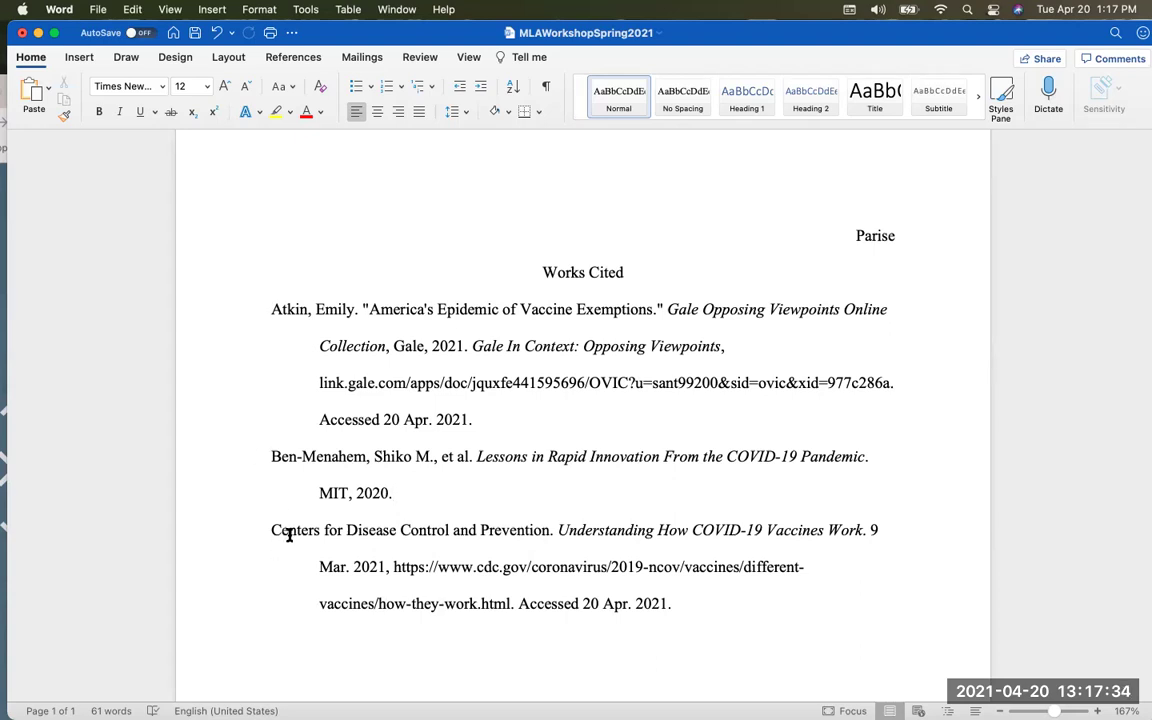
Switch to Chrome and open the Santa Monica College library site at smc.edu/library
{"action": "left_click_drag", "start_coordinate": [768, 36], "coordinate": [763, 118]}
{"action": "left_click_drag", "start_coordinate": [945, 86], "coordinate": [945, 31]}
{"action": "left_click", "coordinate": [551, 66]}
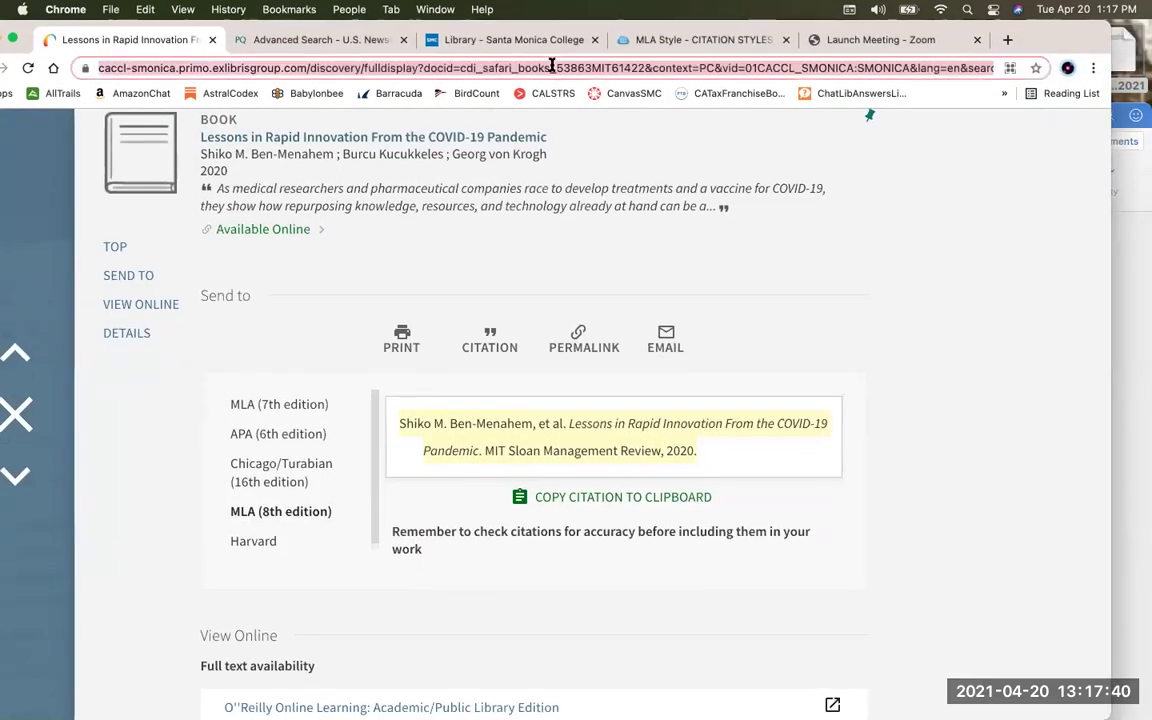
{"action": "type", "text": "smc"}
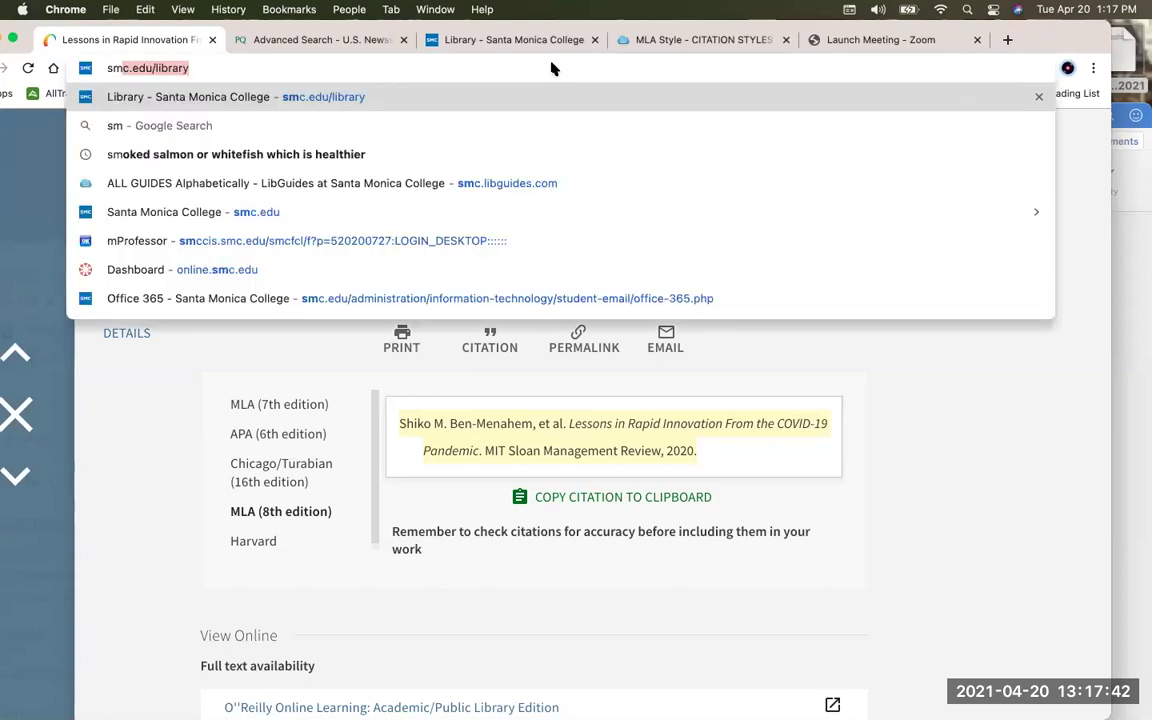
{"action": "type", "text": "."}
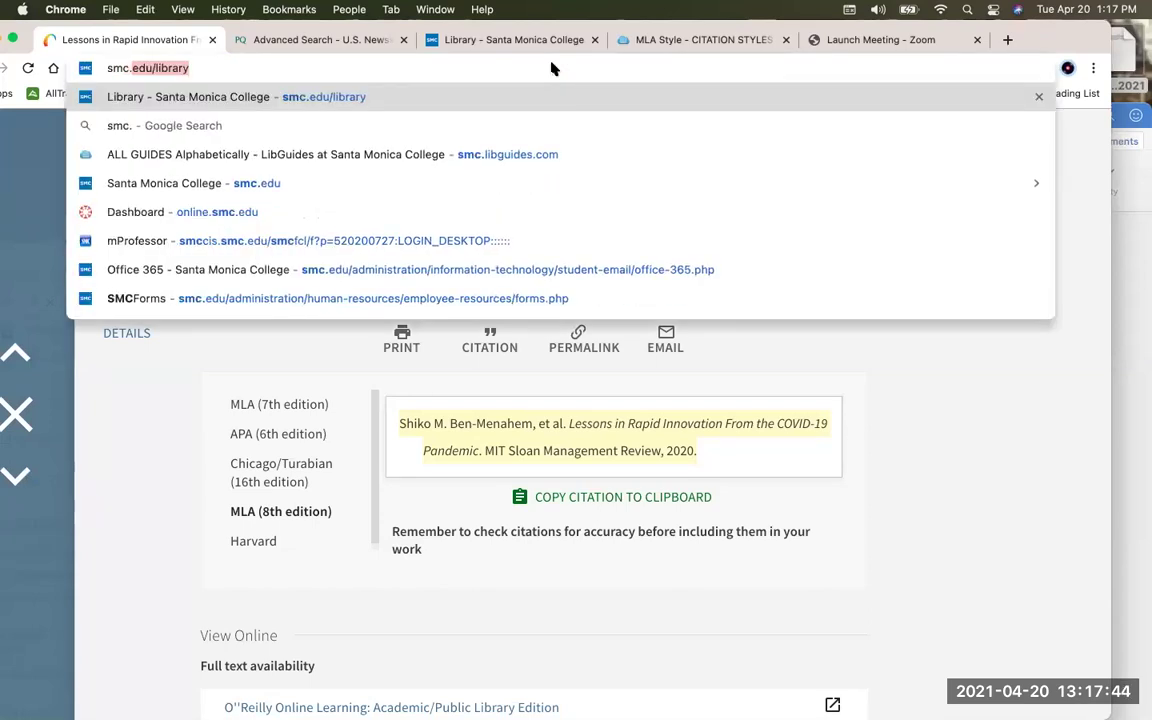
{"action": "type", "text": "edu/library"}
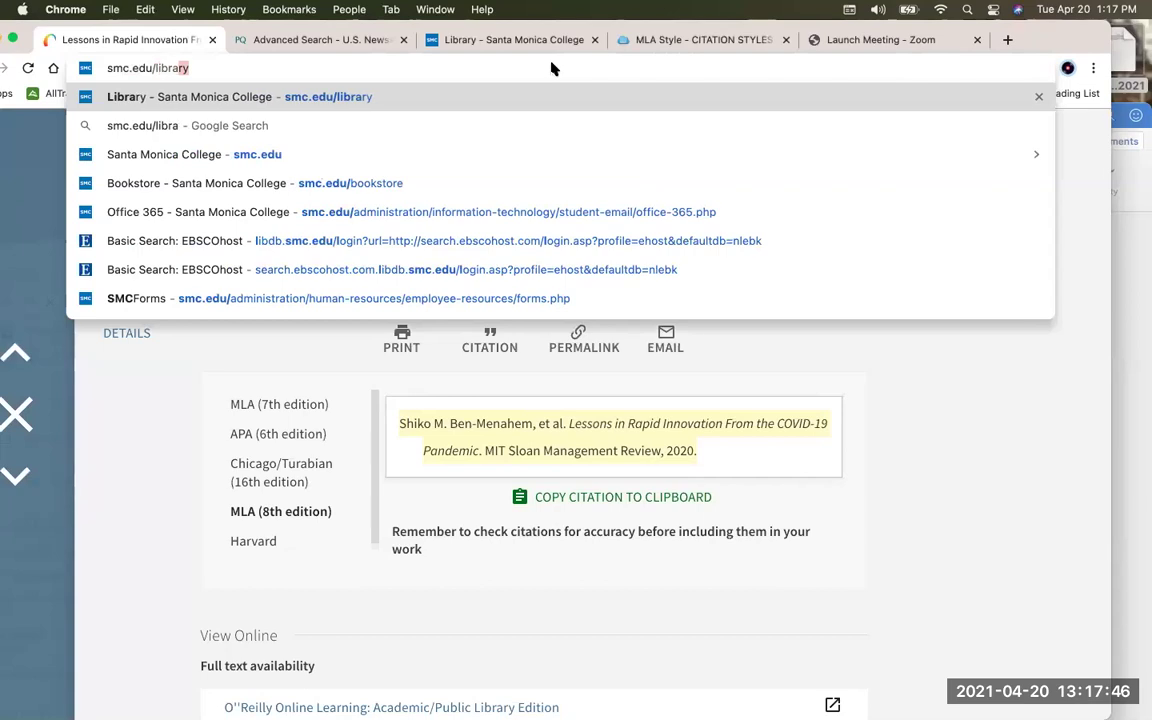
{"action": "key", "text": "Return"}
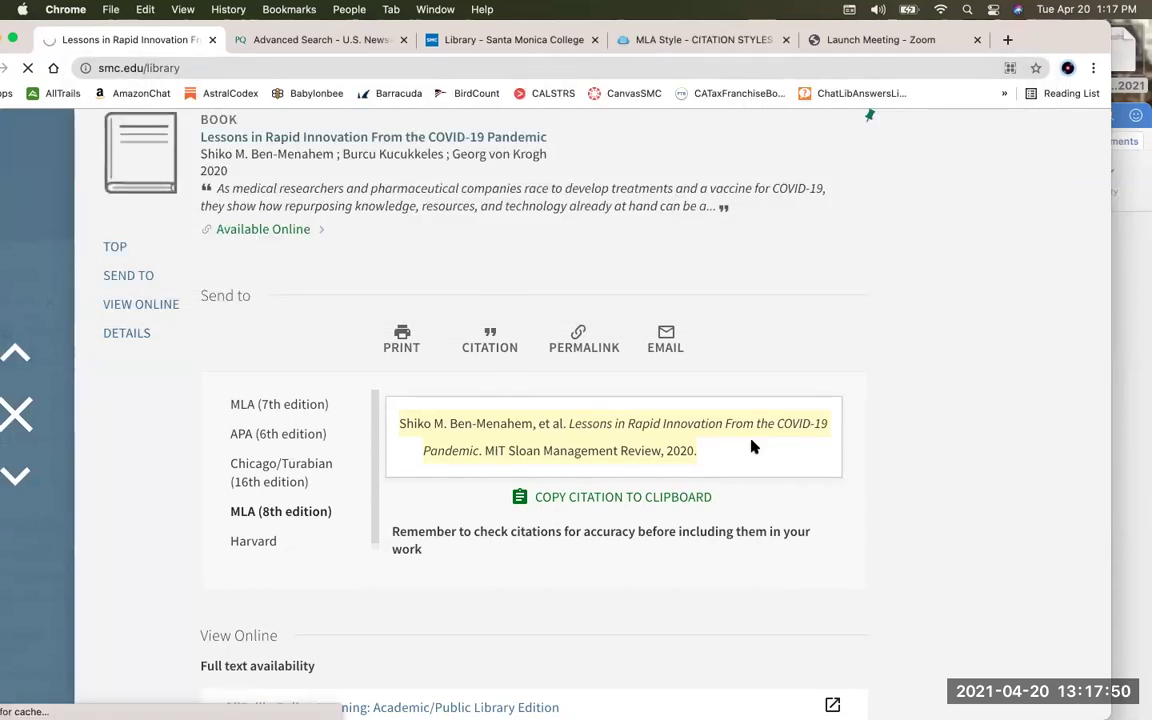
Open the library's Databases page and expand the All Databases list
{"action": "scroll", "coordinate": [576, 411], "scroll_direction": "down", "scroll_amount": 3}
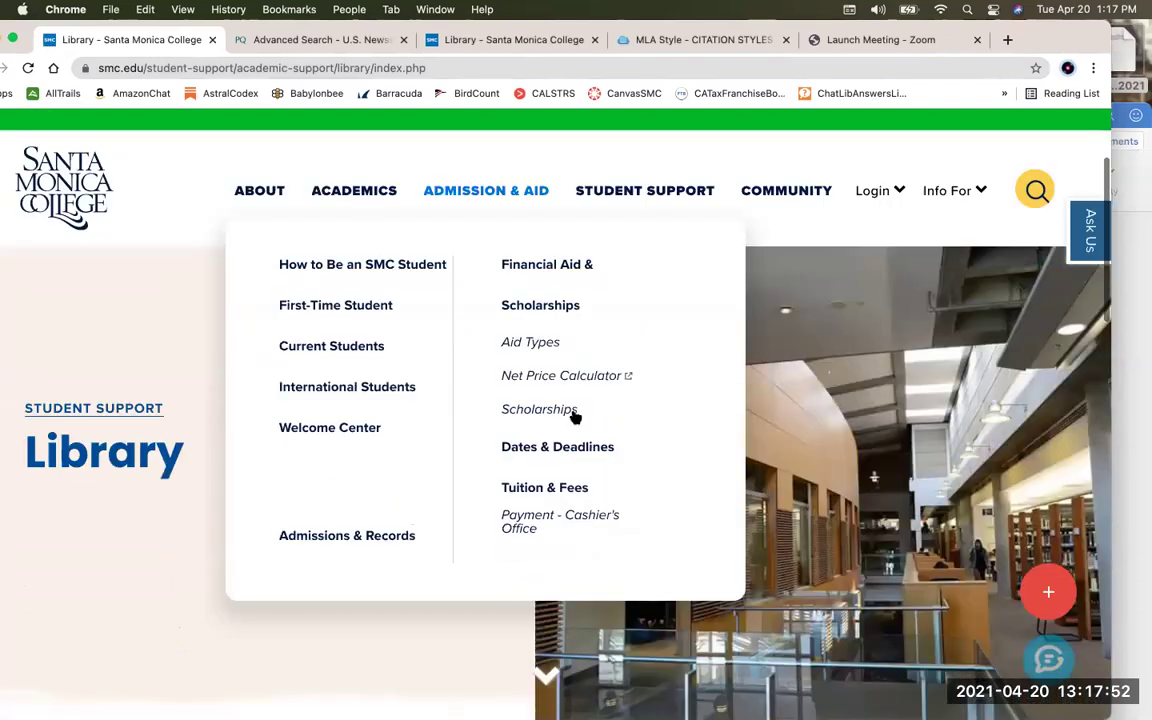
{"action": "scroll", "coordinate": [575, 415], "scroll_direction": "down", "scroll_amount": 10}
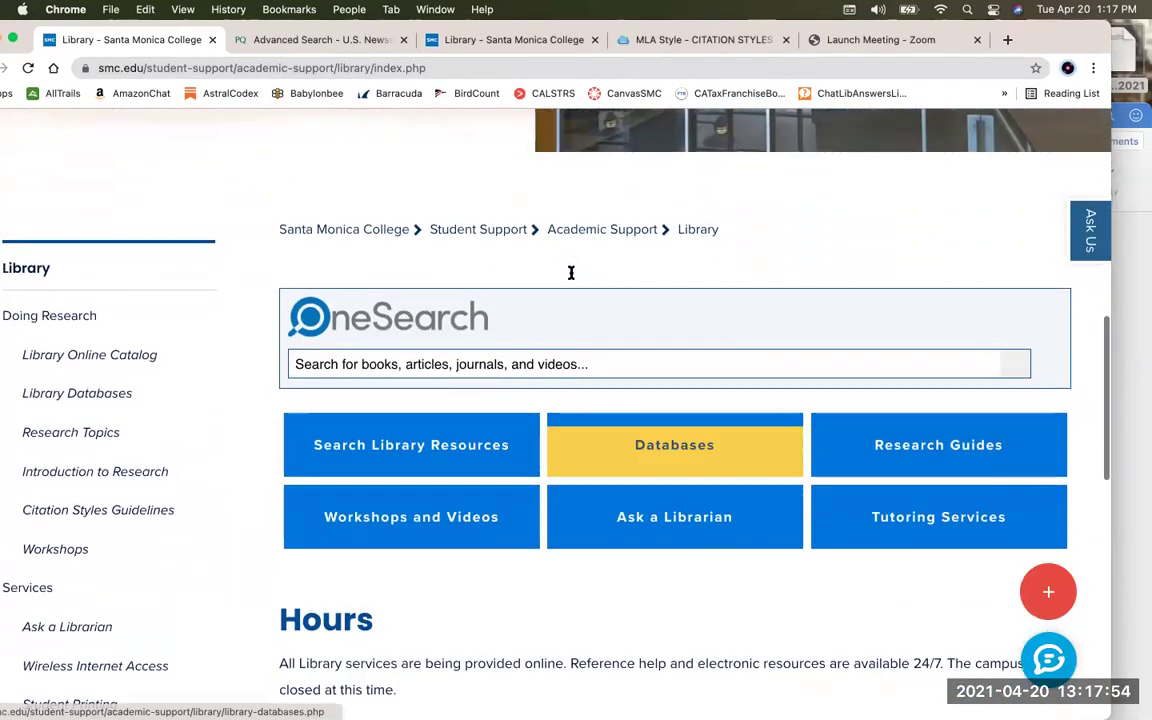
{"action": "scroll", "coordinate": [571, 272], "scroll_direction": "down", "scroll_amount": 2}
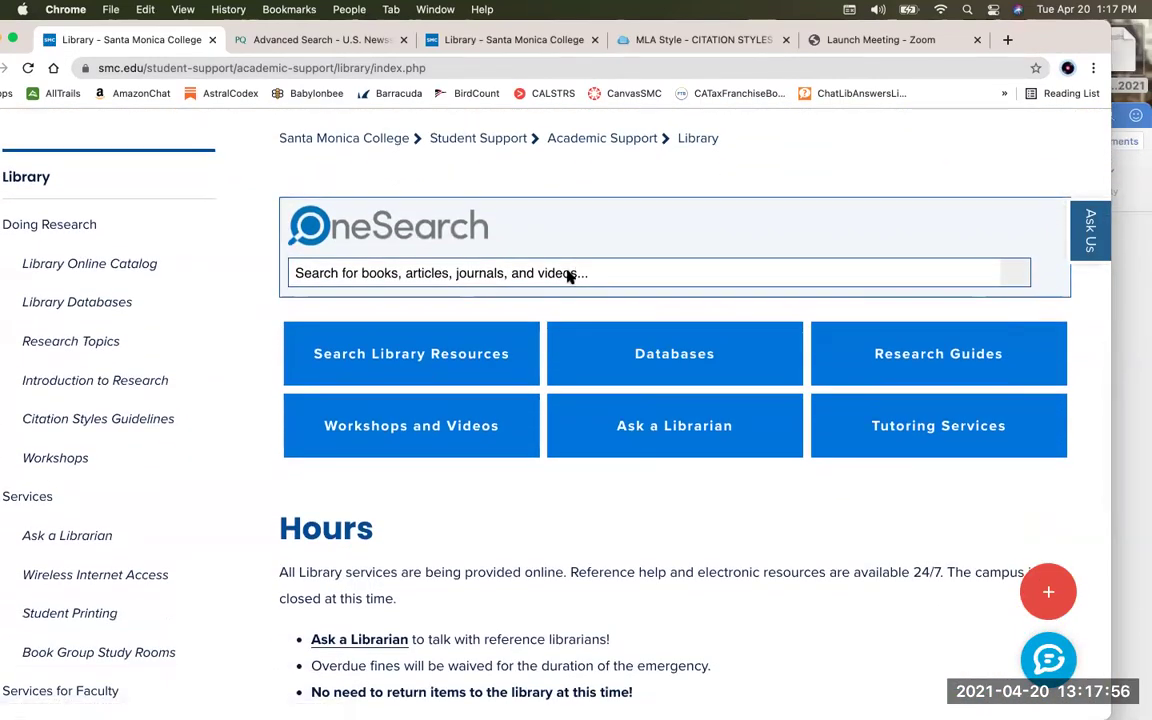
{"action": "scroll", "coordinate": [568, 276], "scroll_direction": "down", "scroll_amount": 1}
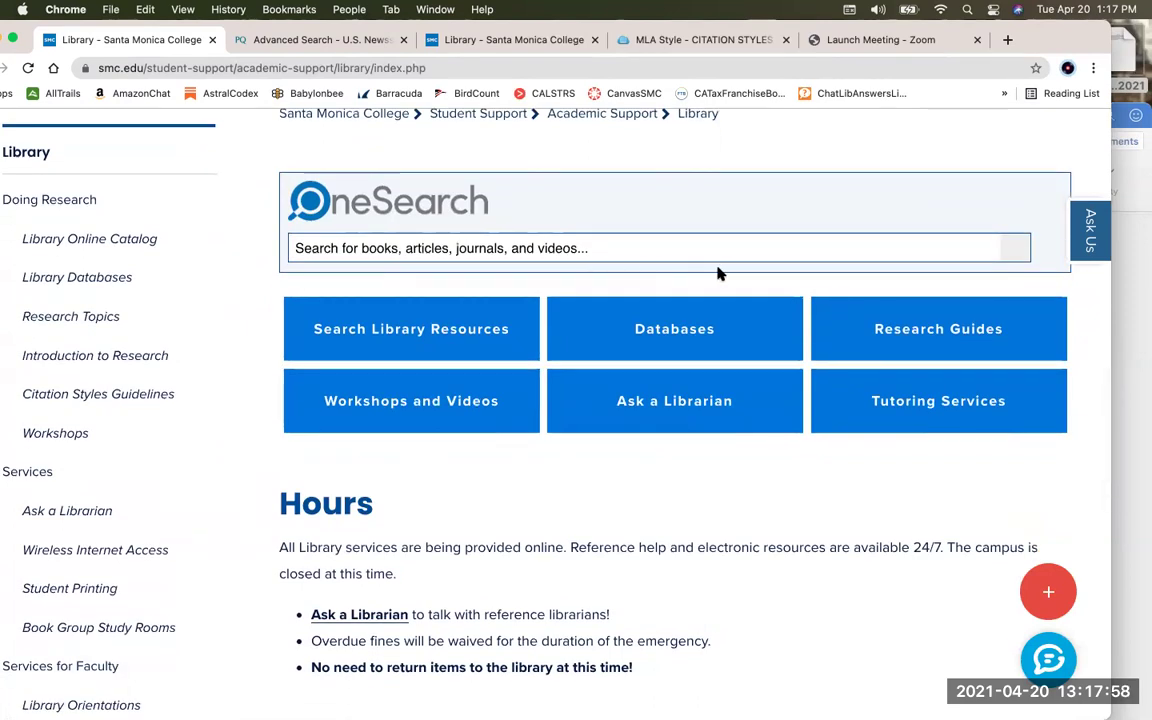
{"action": "left_click", "coordinate": [672, 330]}
{"action": "mouse_move", "coordinate": [568, 452]}
{"action": "scroll", "coordinate": [220, 504], "scroll_direction": "down", "scroll_amount": 10}
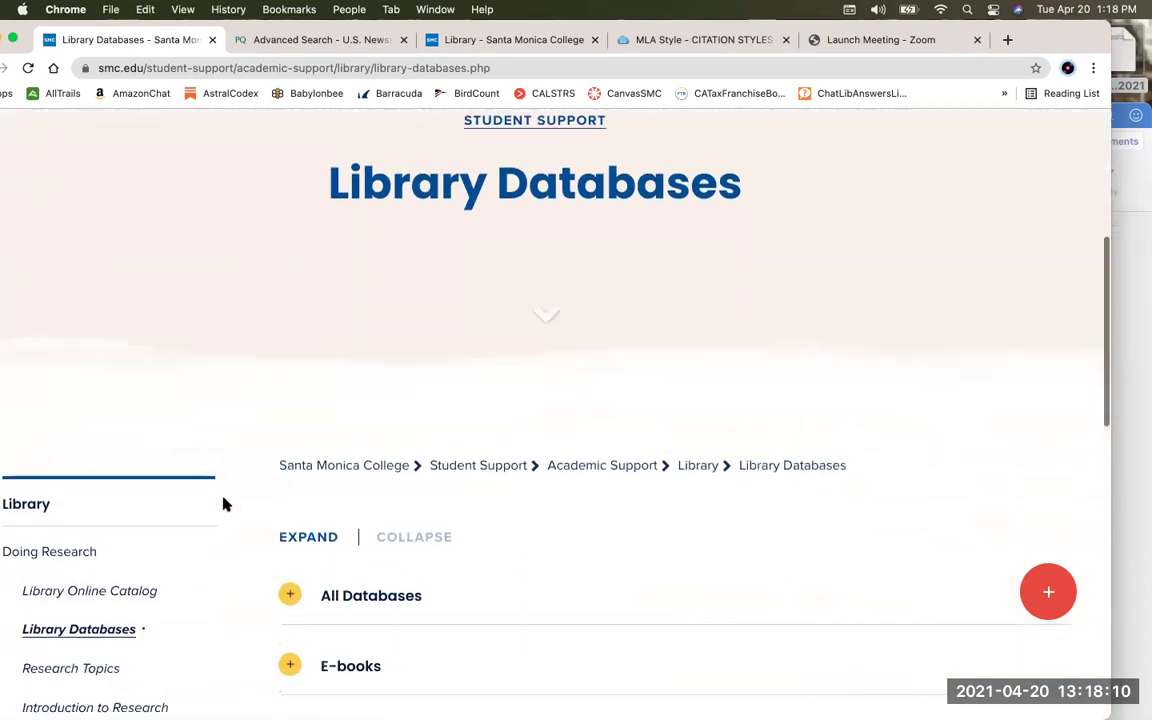
{"action": "scroll", "coordinate": [223, 504], "scroll_direction": "down", "scroll_amount": 2}
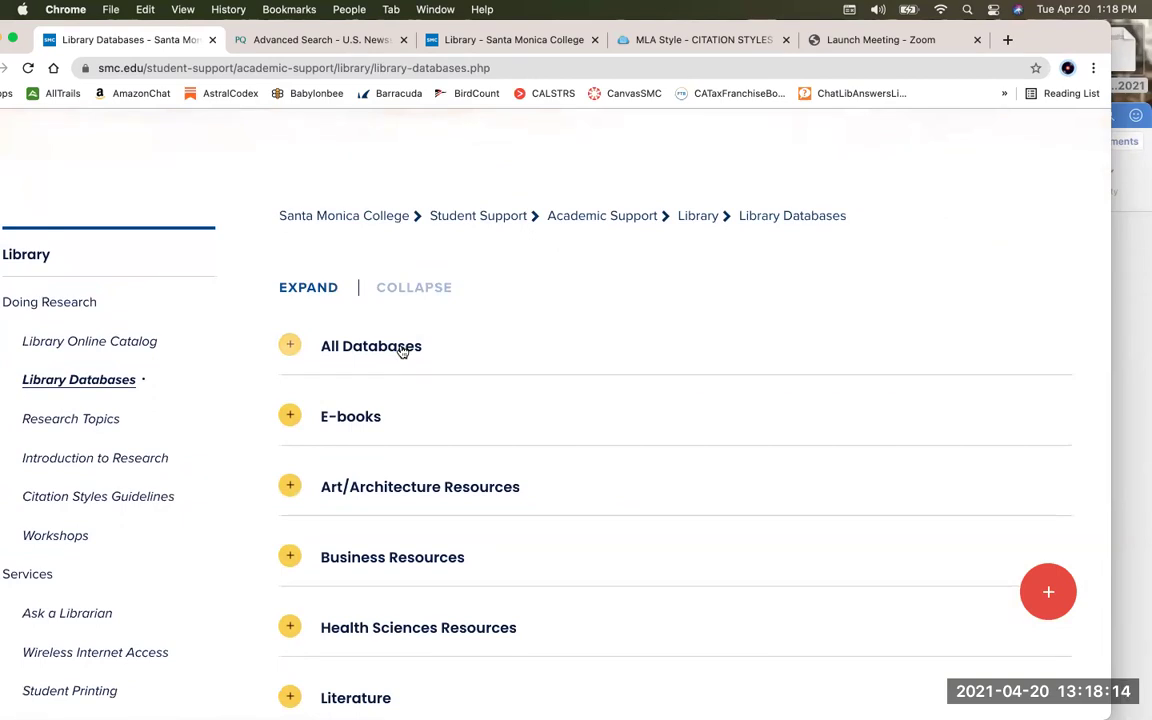
{"action": "left_click", "coordinate": [401, 348]}
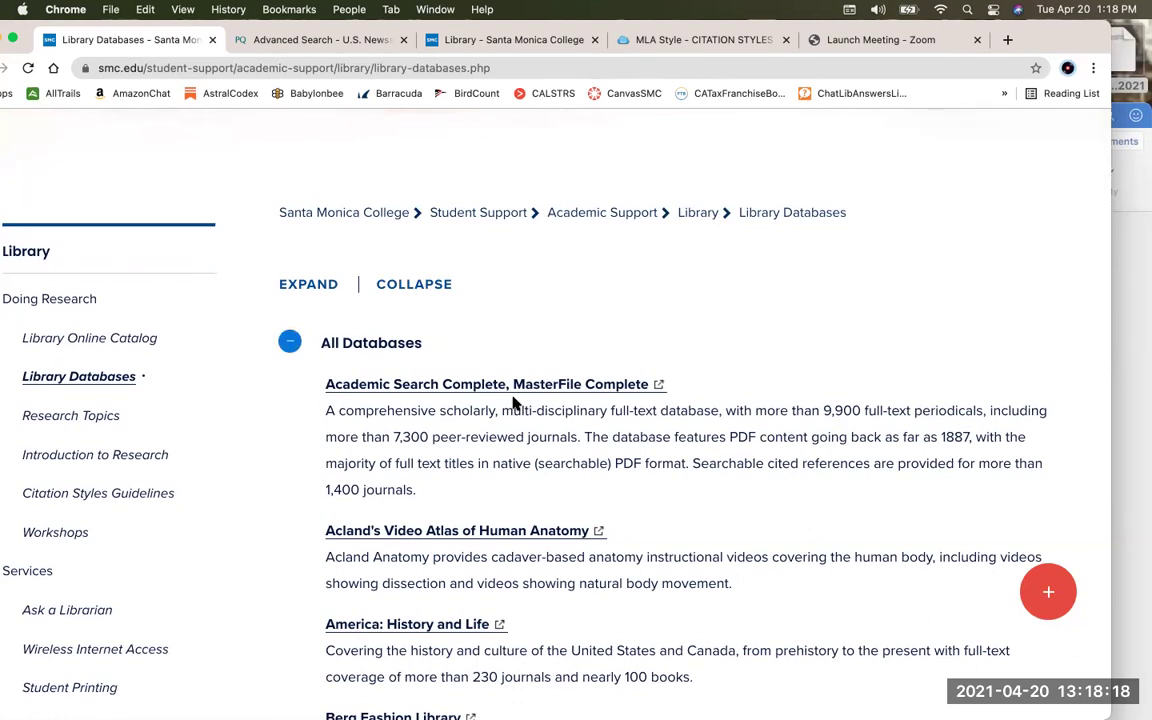
Find US Newsstream in the list of all databases, open it, and close the older duplicate Advanced Search tab
{"action": "scroll", "coordinate": [838, 362], "scroll_direction": "down", "scroll_amount": 2}
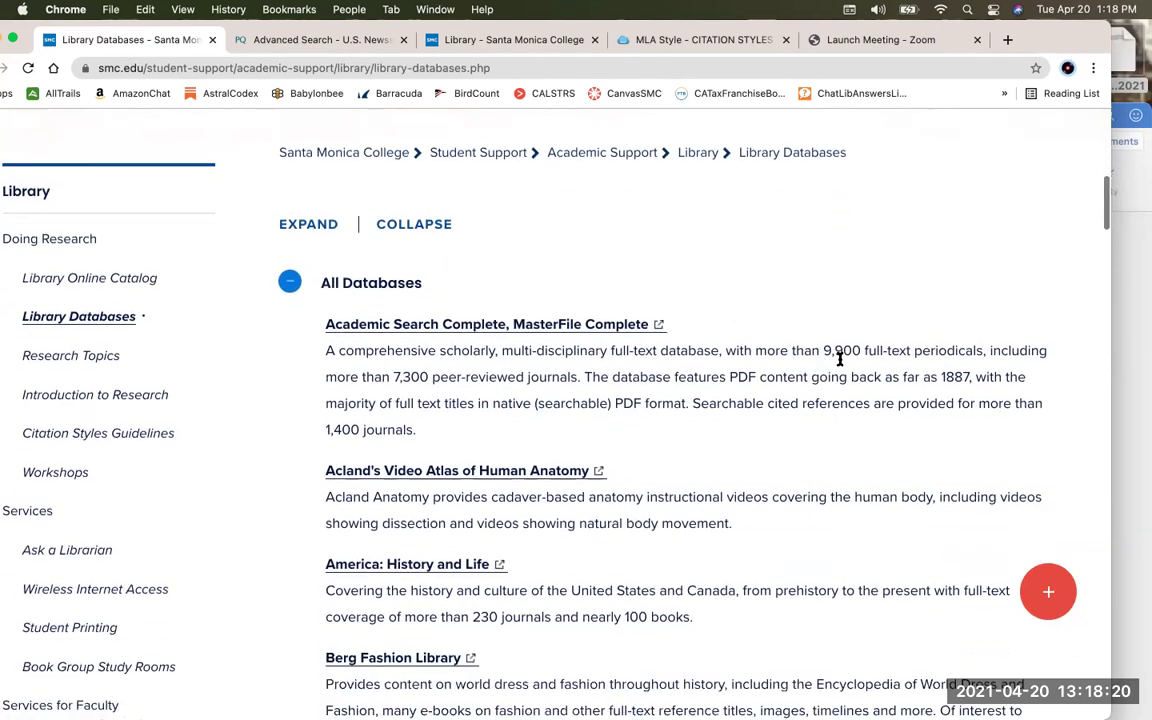
{"action": "scroll", "coordinate": [840, 360], "scroll_direction": "down", "scroll_amount": 2}
{"action": "scroll", "coordinate": [840, 364], "scroll_direction": "down", "scroll_amount": 2}
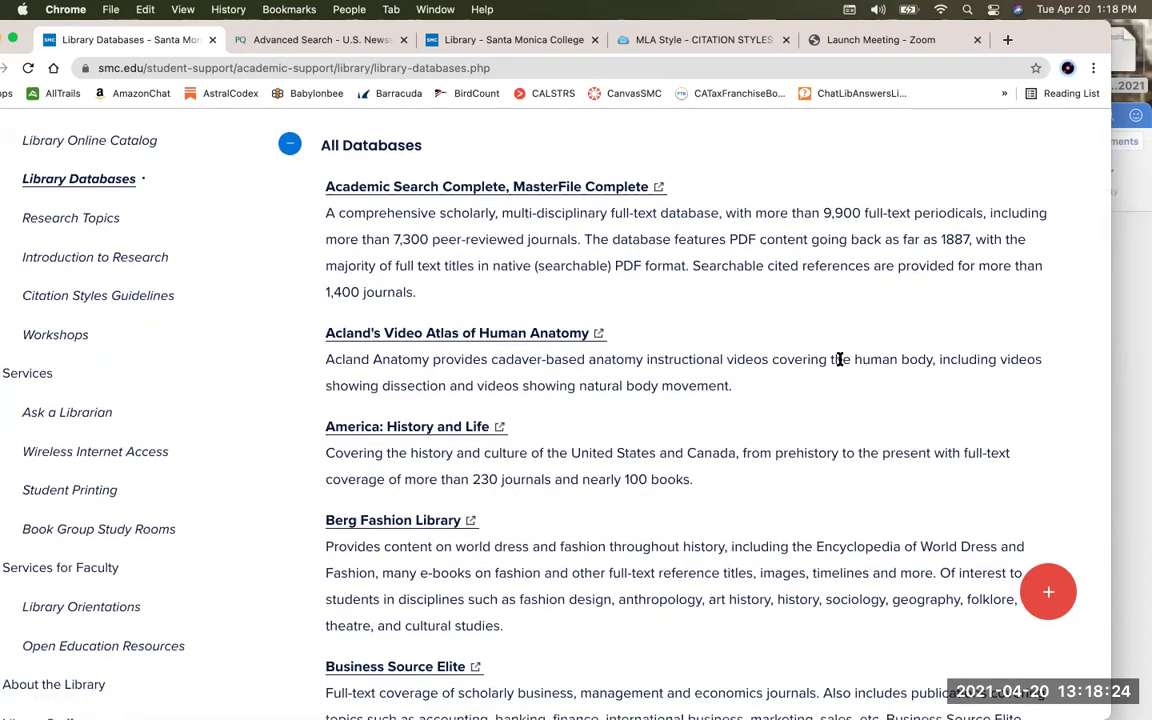
{"action": "scroll", "coordinate": [840, 360], "scroll_direction": "down", "scroll_amount": 1}
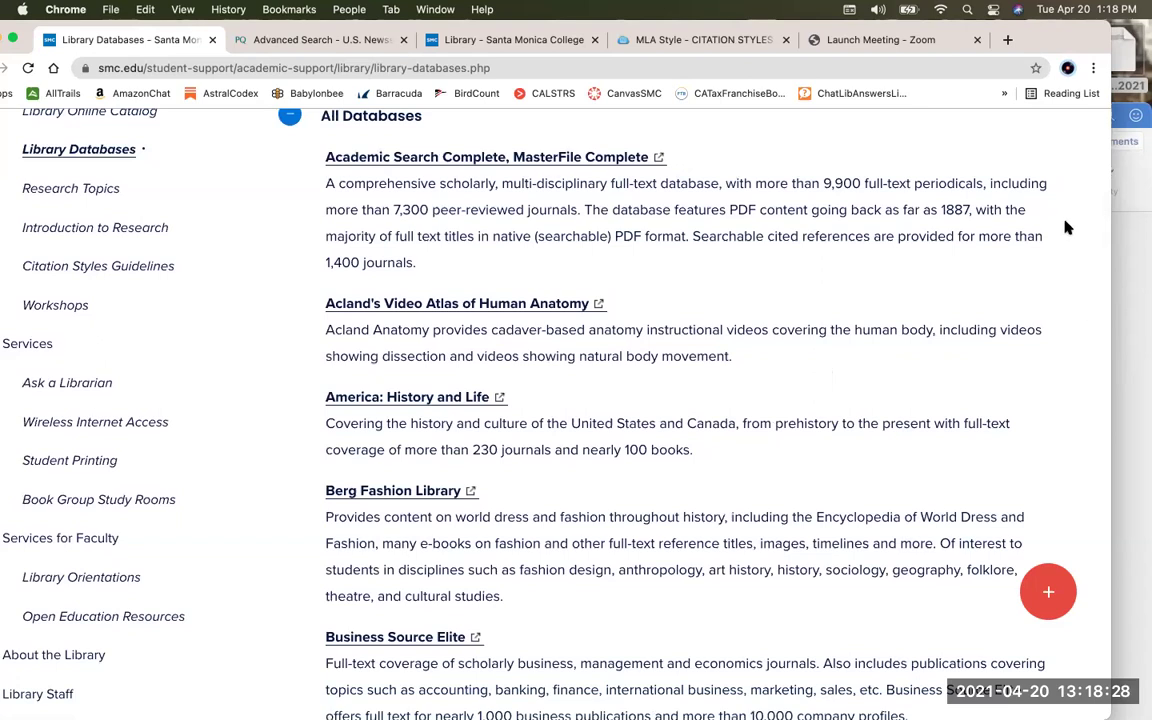
{"action": "scroll", "coordinate": [1066, 228], "scroll_direction": "down", "scroll_amount": 4}
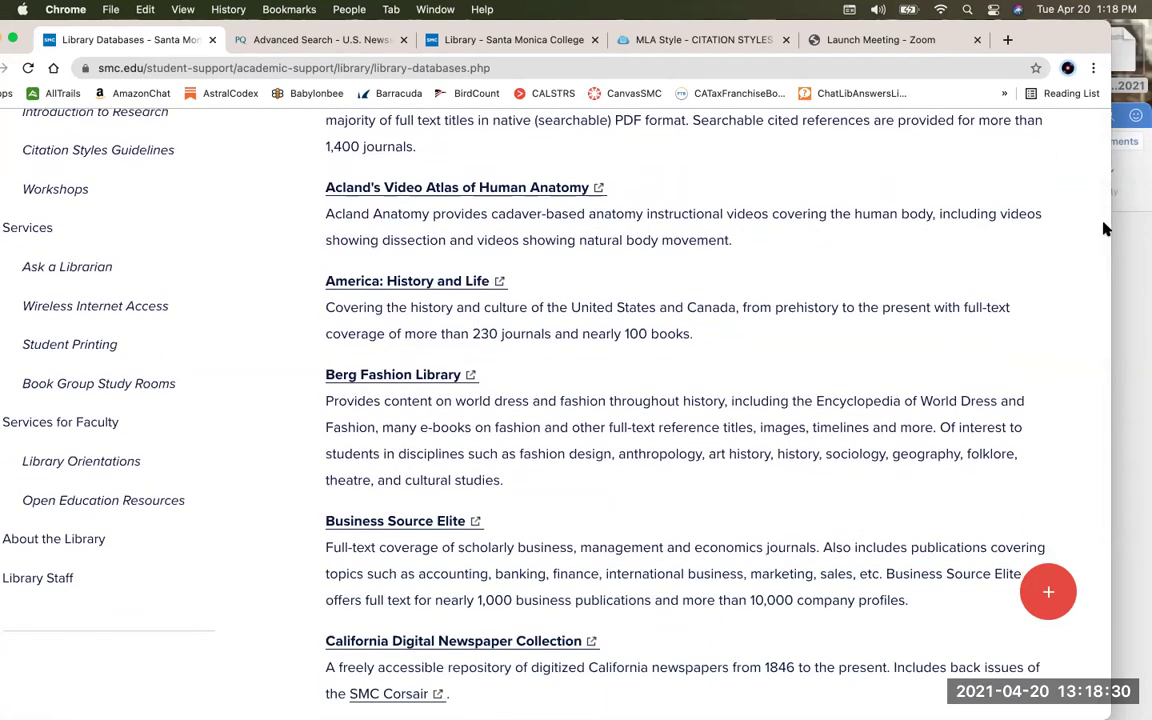
{"action": "scroll", "coordinate": [1100, 229], "scroll_direction": "down", "scroll_amount": 1}
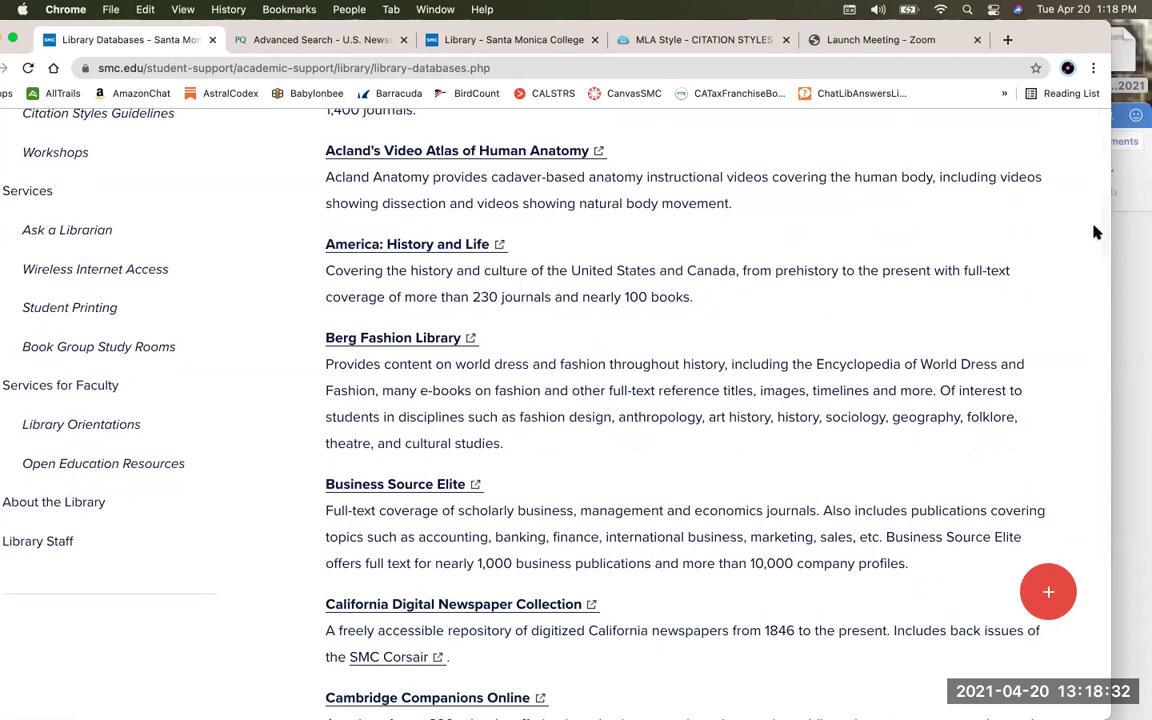
{"action": "scroll", "coordinate": [1104, 238], "scroll_direction": "down", "scroll_amount": 10}
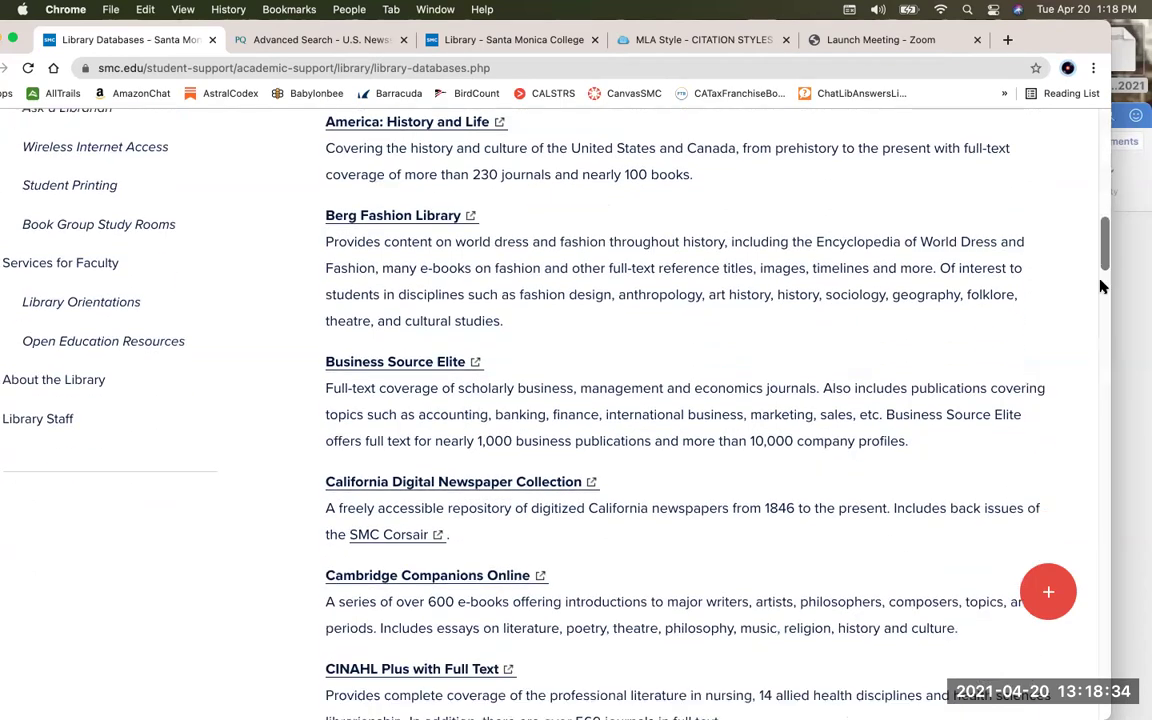
{"action": "scroll", "coordinate": [1073, 622], "scroll_direction": "down", "scroll_amount": 15}
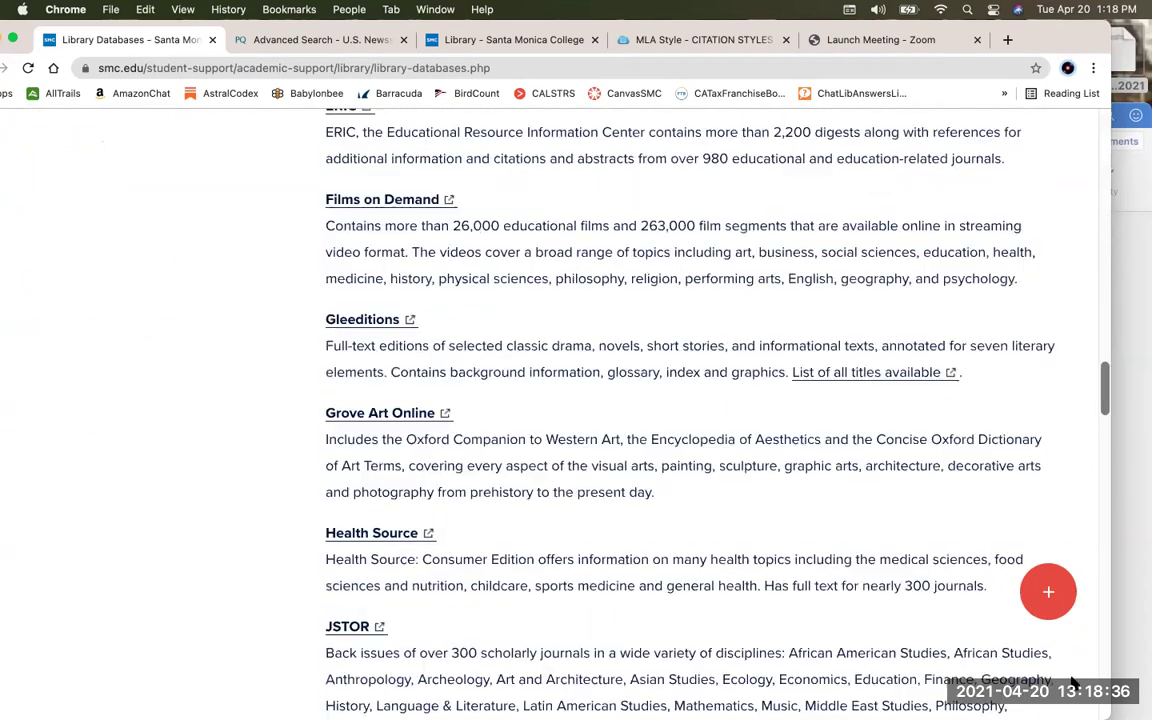
{"action": "scroll", "coordinate": [1072, 640], "scroll_direction": "down", "scroll_amount": 20}
{"action": "scroll", "coordinate": [1072, 594], "scroll_direction": "up", "scroll_amount": 4}
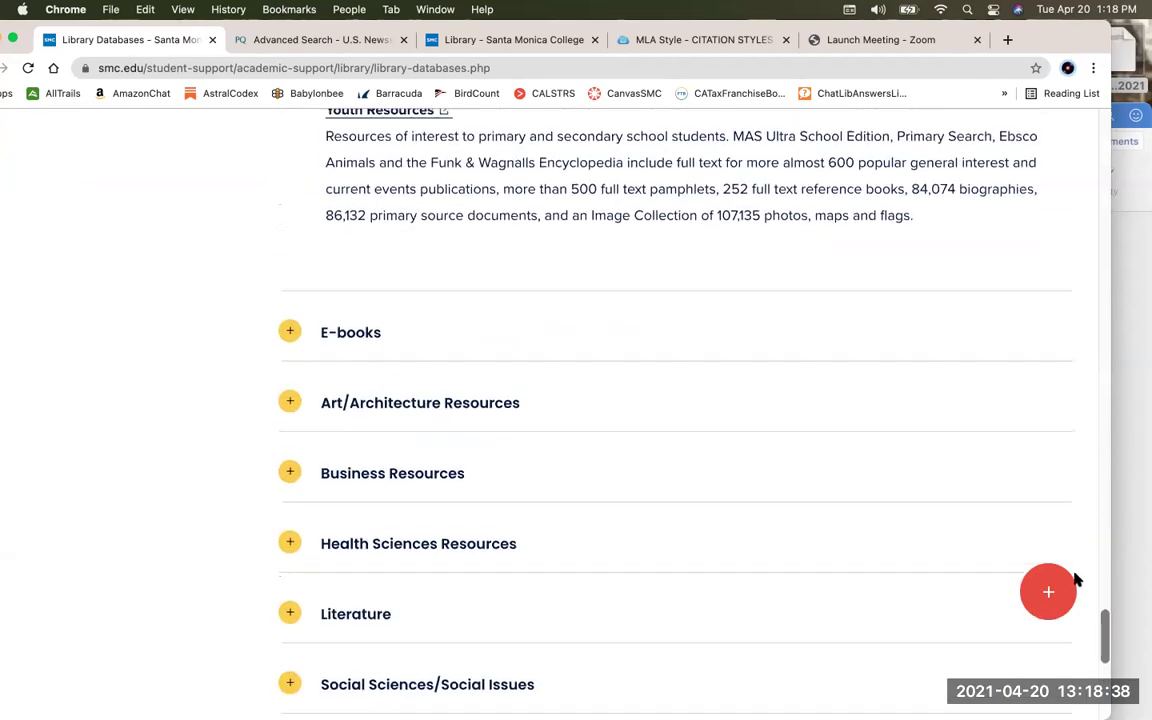
{"action": "scroll", "coordinate": [1073, 588], "scroll_direction": "up", "scroll_amount": 5}
{"action": "scroll", "coordinate": [256, 292], "scroll_direction": "down", "scroll_amount": 1}
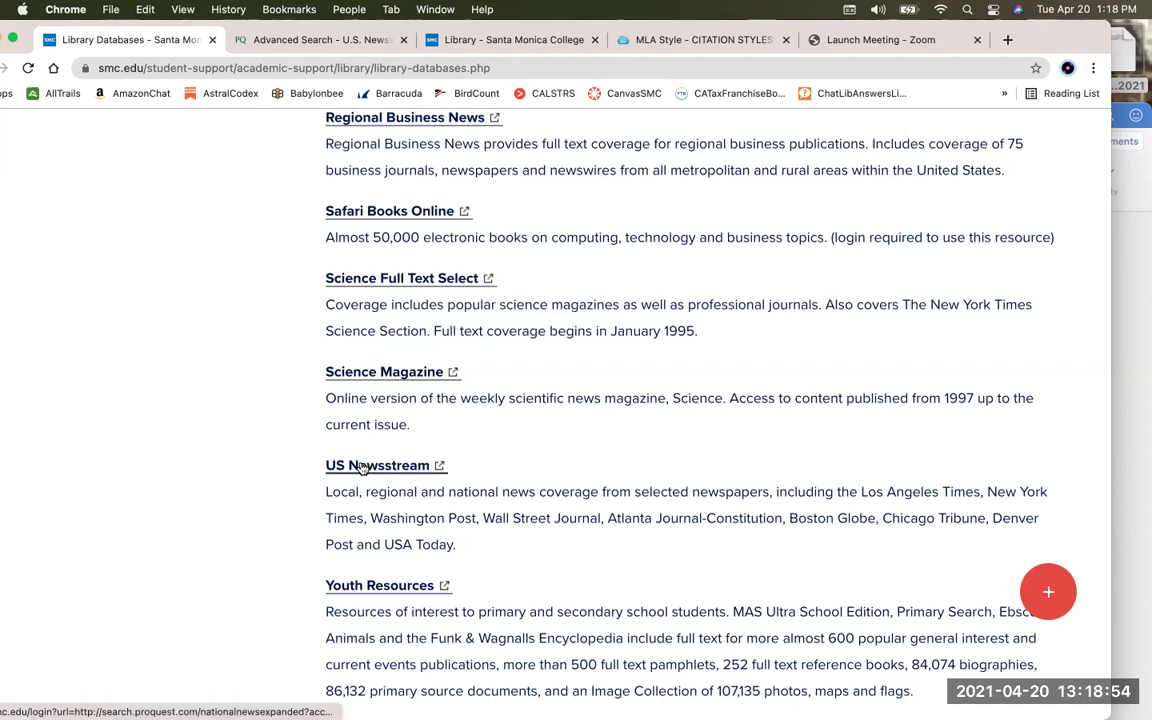
{"action": "left_click", "coordinate": [363, 466]}
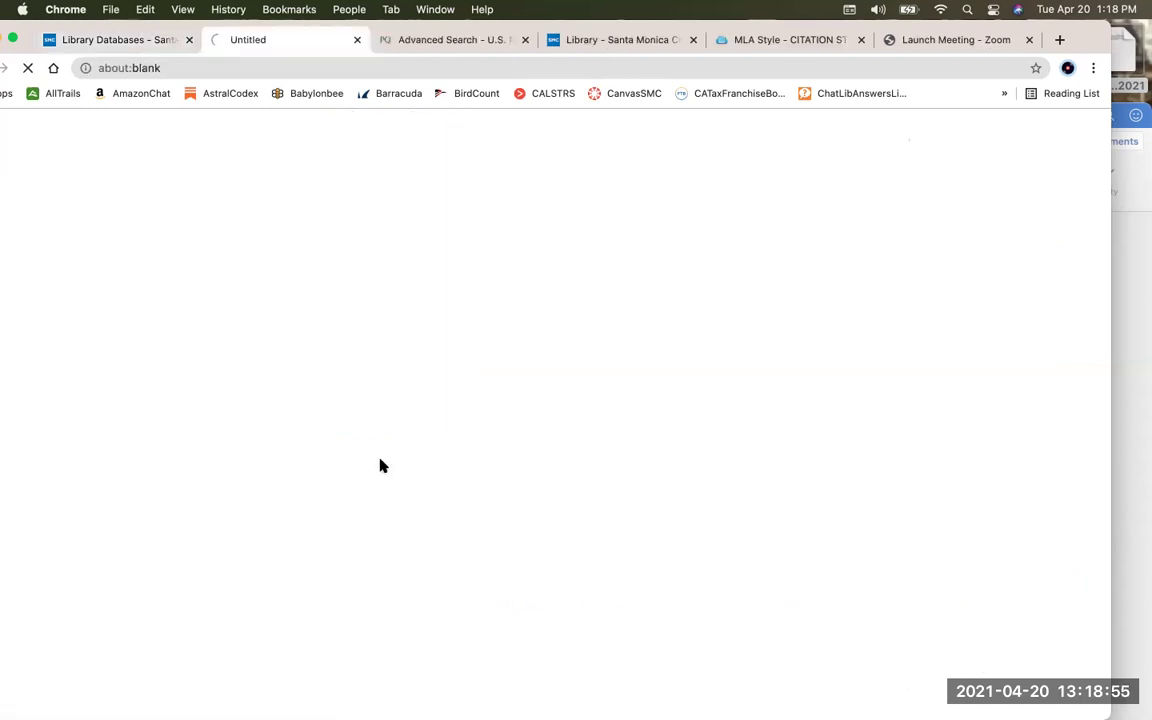
{"action": "left_click", "coordinate": [527, 40]}
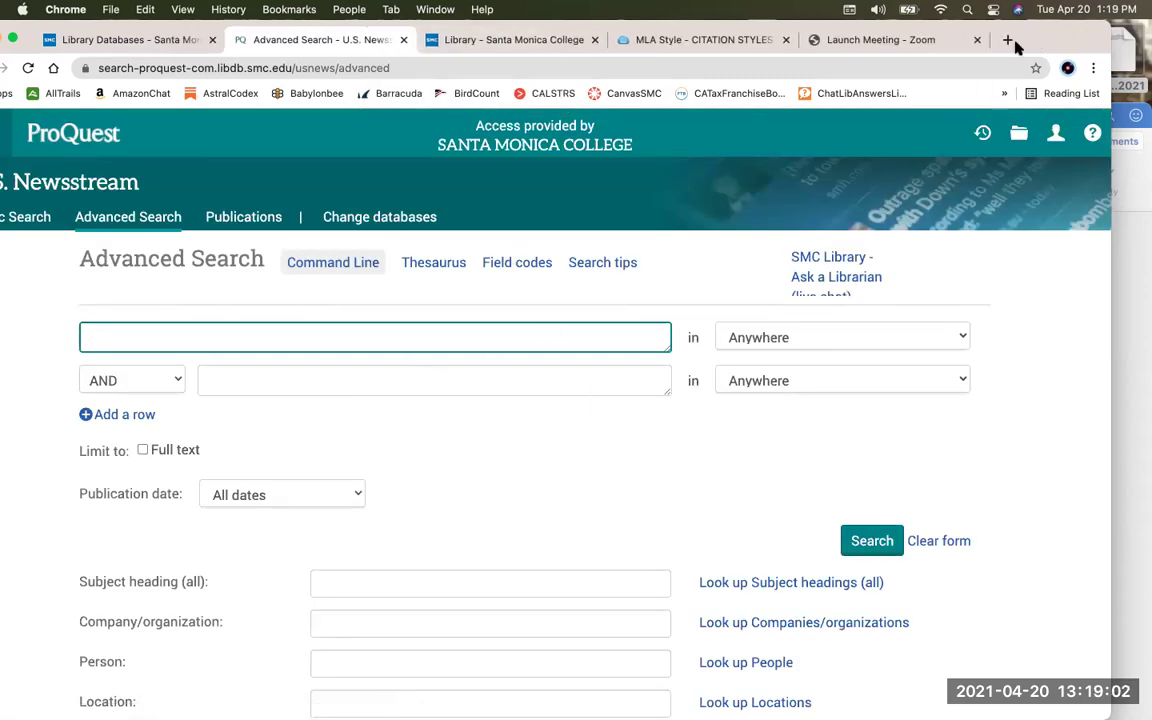
{"action": "left_click_drag", "start_coordinate": [1061, 40], "coordinate": [1091, 40]}
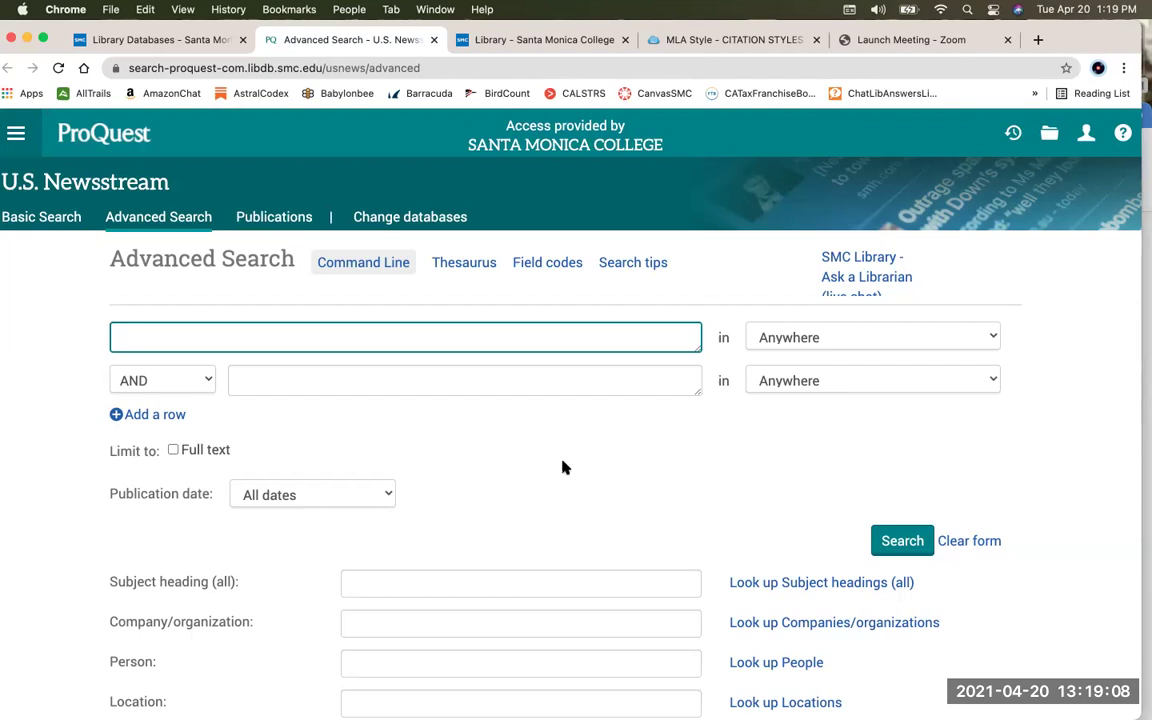
Add a third search row to the U.S. Newsstream advanced search form
{"action": "scroll", "coordinate": [563, 467], "scroll_direction": "down", "scroll_amount": 1}
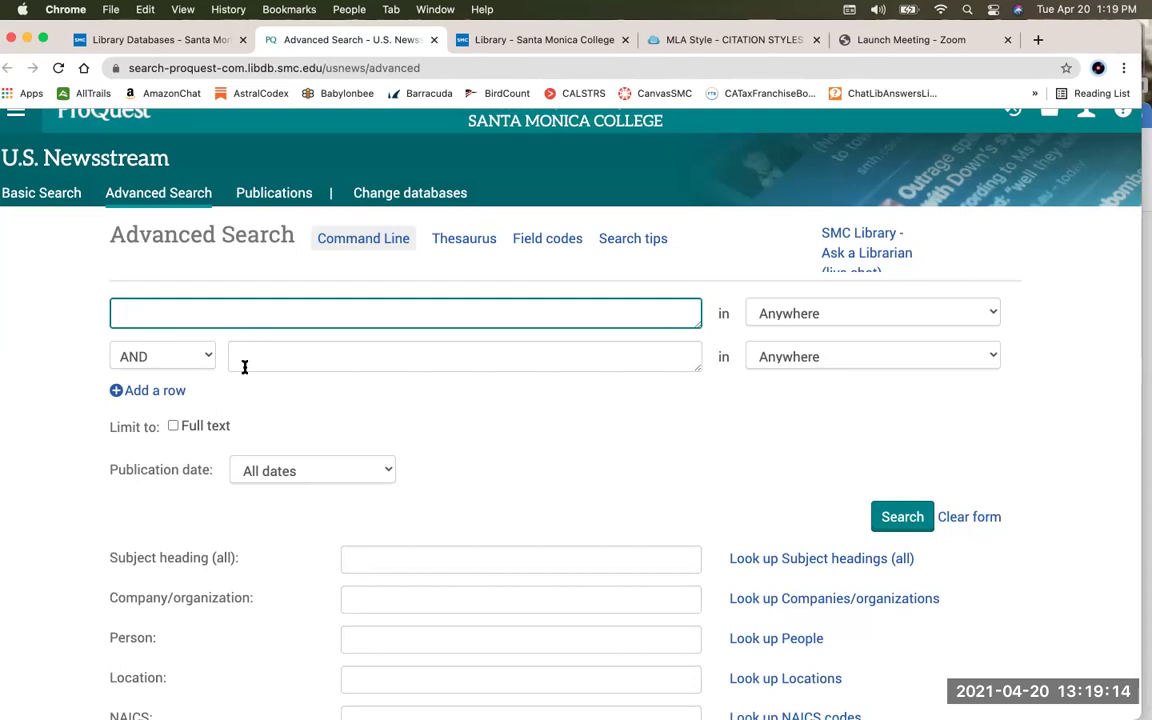
{"action": "left_click", "coordinate": [158, 391]}
{"action": "left_click", "coordinate": [244, 405]}
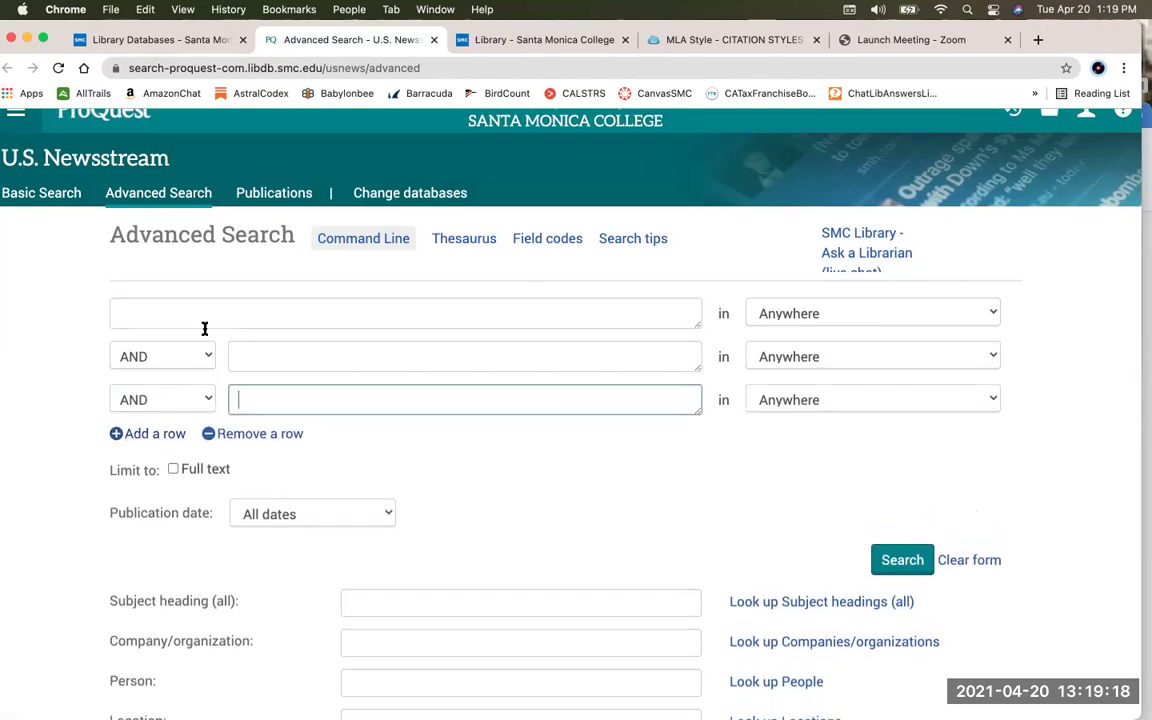
Enter "vaccines" as the first search term and turn off auto-complete suggestions
{"action": "left_click", "coordinate": [188, 314]}
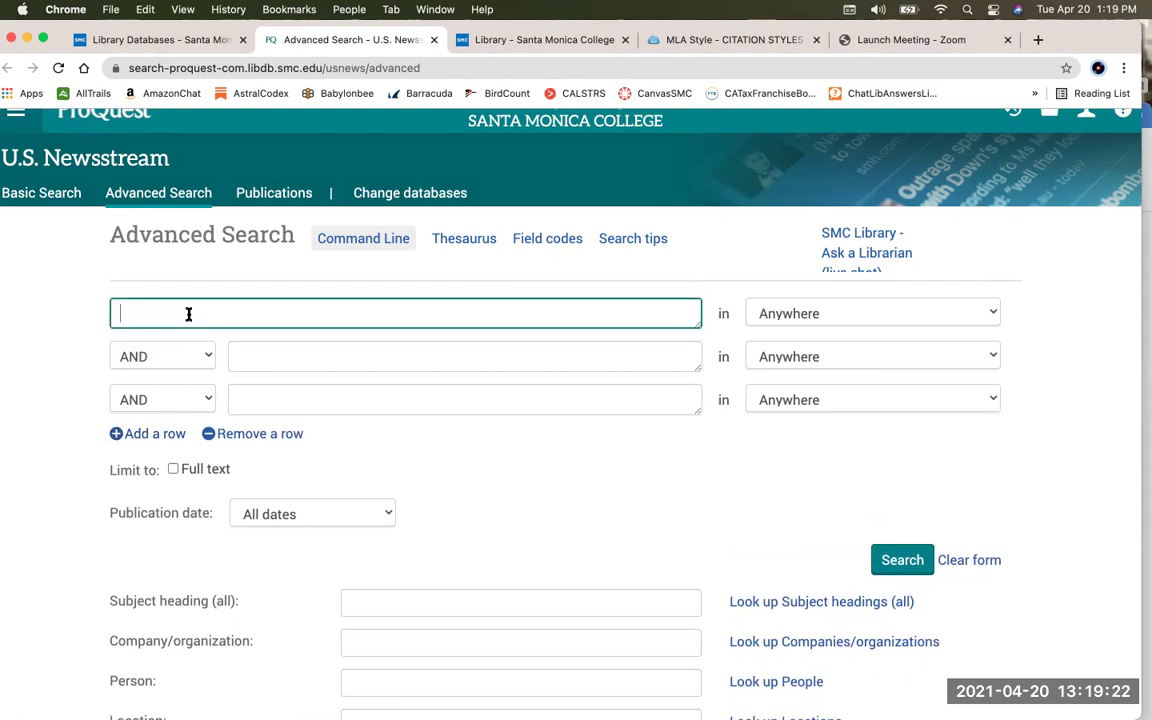
{"action": "type", "text": "vaccines"}
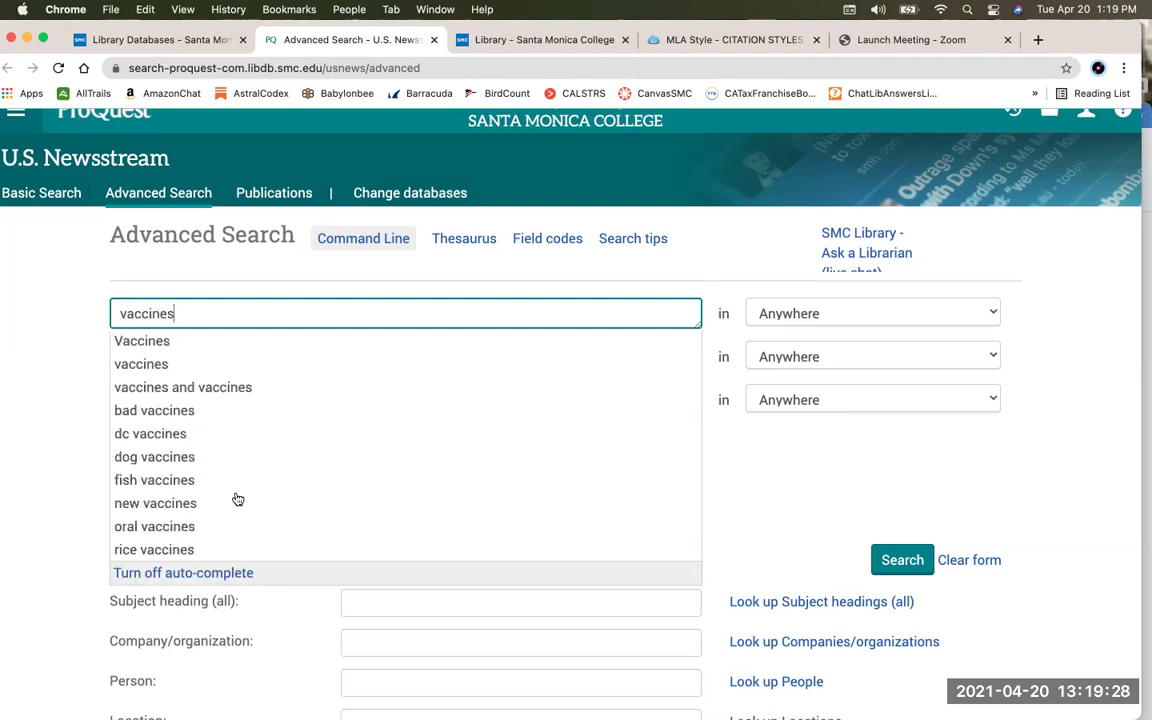
{"action": "left_click", "coordinate": [244, 573]}
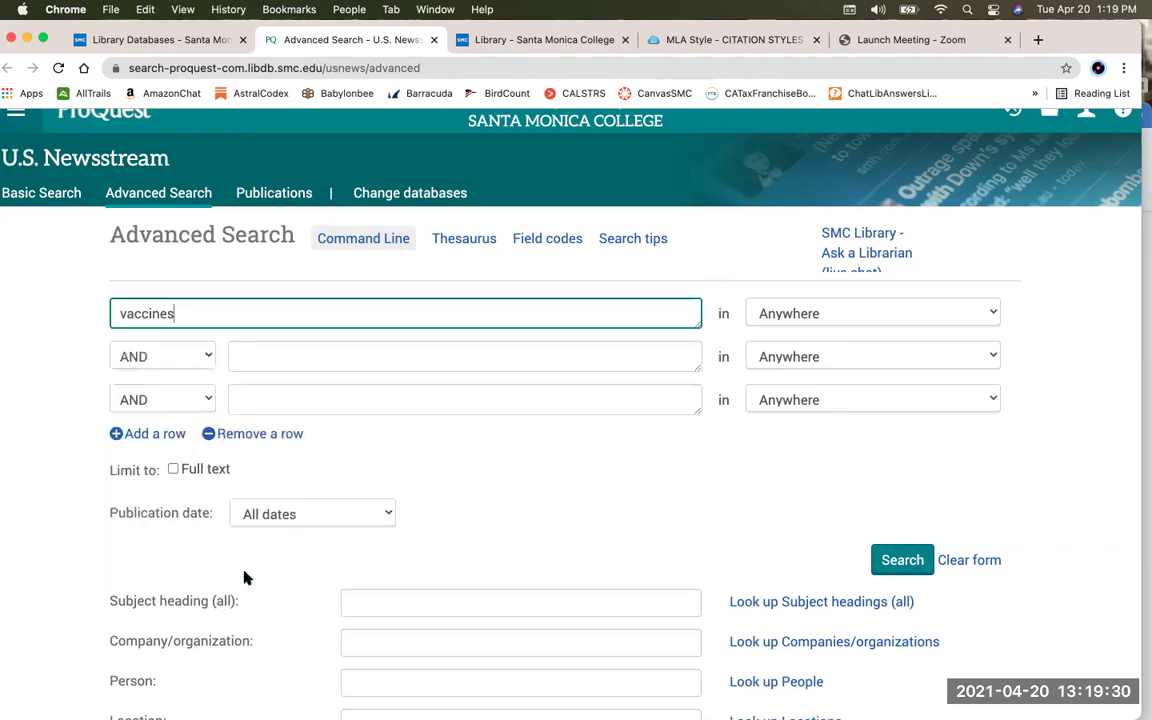
Add "COVID-19" as the second search term and run the search limited to full text
{"action": "left_click", "coordinate": [313, 356]}
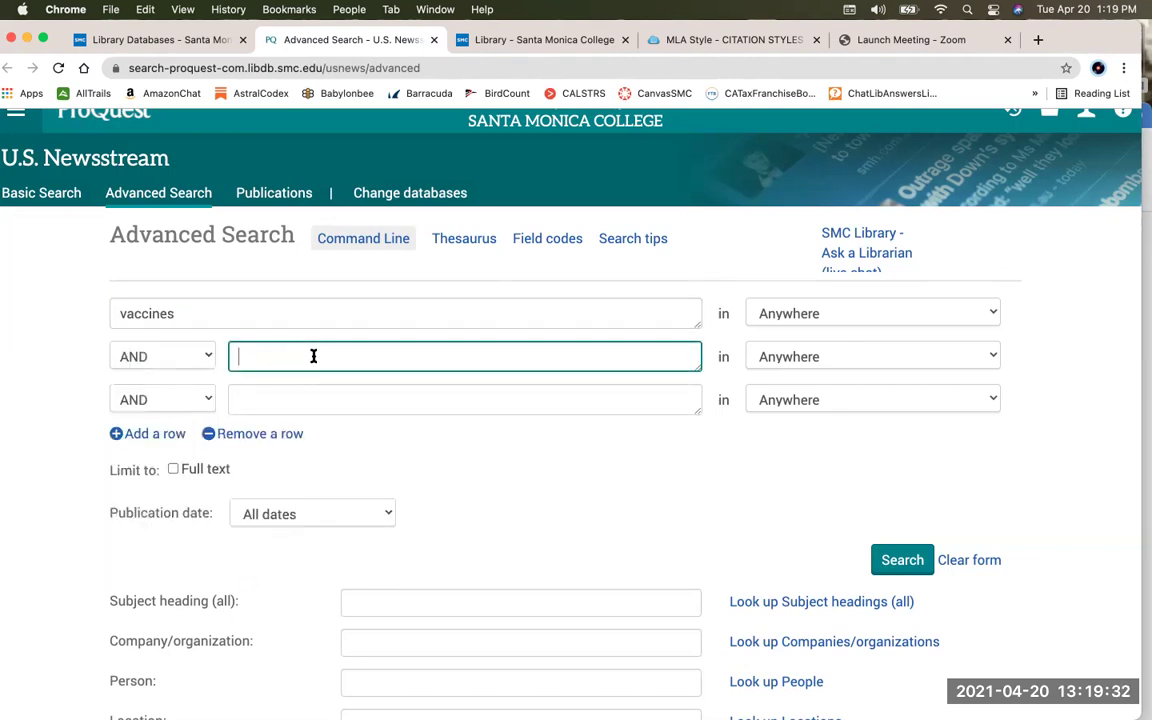
{"action": "type", "text": "COVID-19"}
{"action": "left_click", "coordinate": [172, 470]}
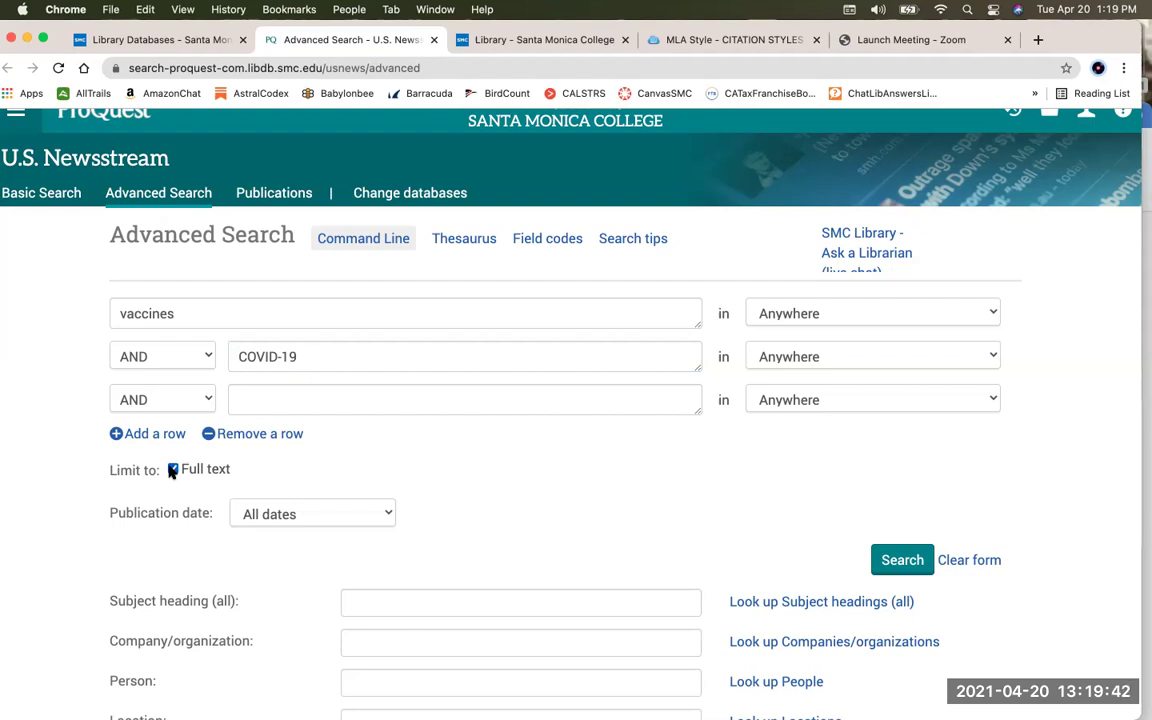
{"action": "left_click", "coordinate": [265, 398]}
{"action": "left_click", "coordinate": [465, 470]}
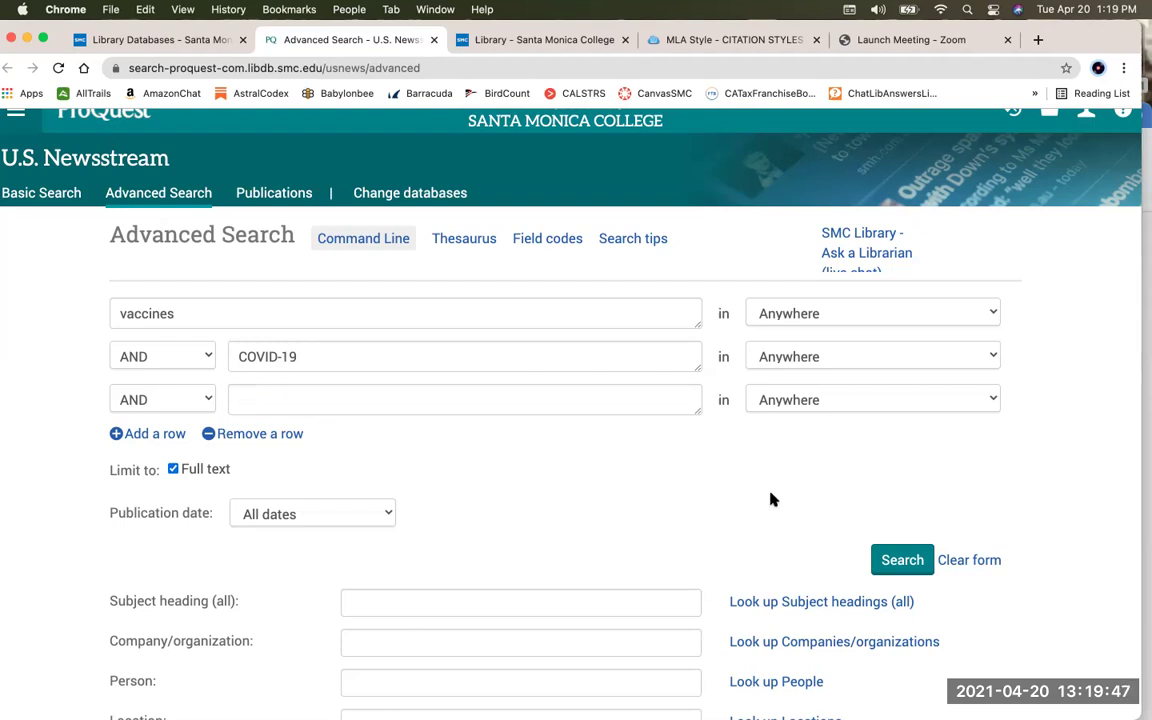
{"action": "left_click", "coordinate": [903, 560]}
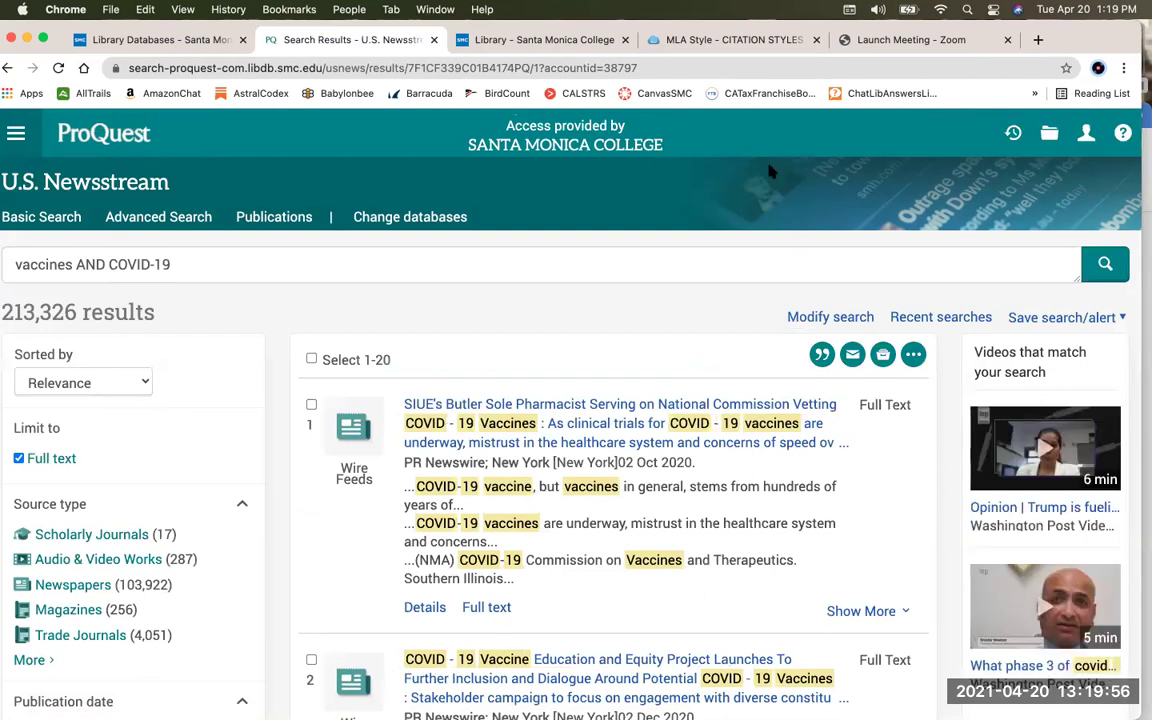
Narrow the search results to the Newspapers source type
{"action": "left_click_drag", "start_coordinate": [965, 23], "coordinate": [975, 23]}
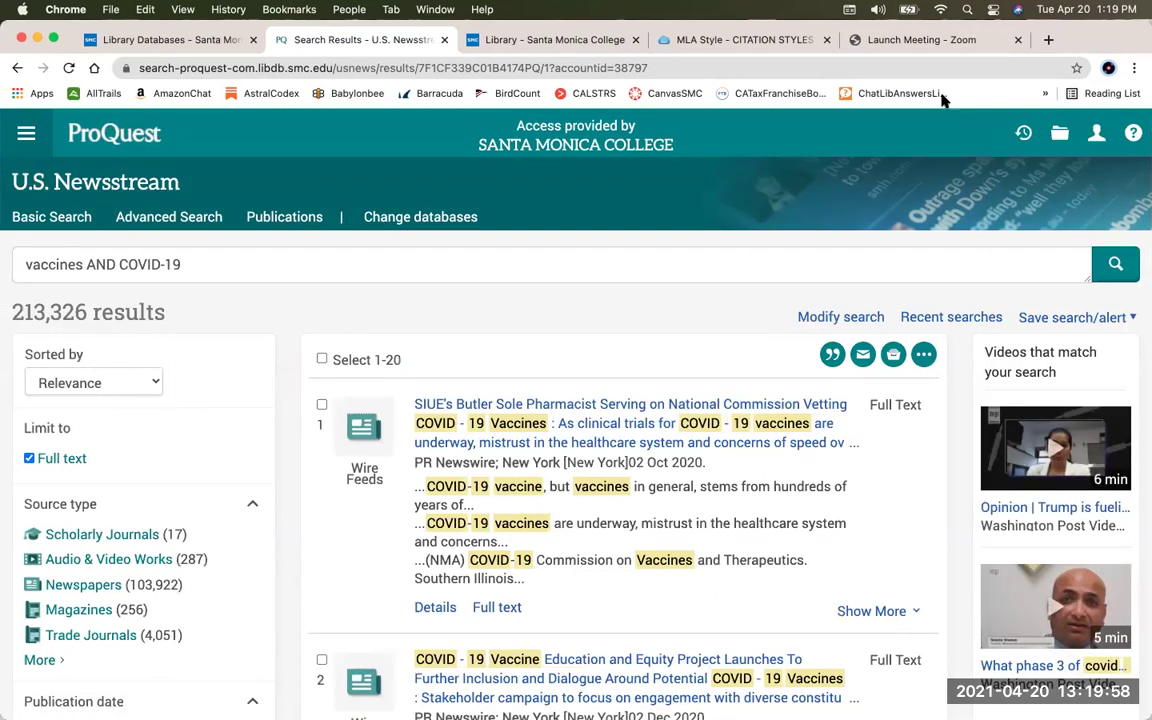
{"action": "left_click_drag", "start_coordinate": [17, 311], "coordinate": [83, 311]}
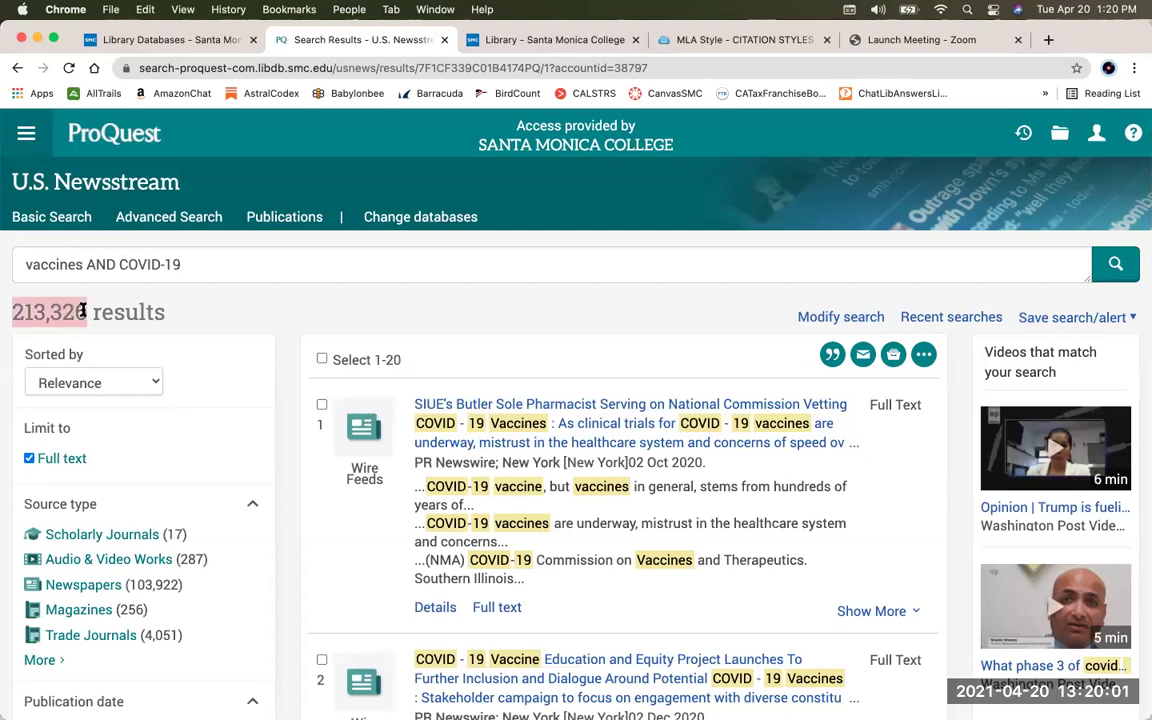
{"action": "left_click", "coordinate": [236, 325]}
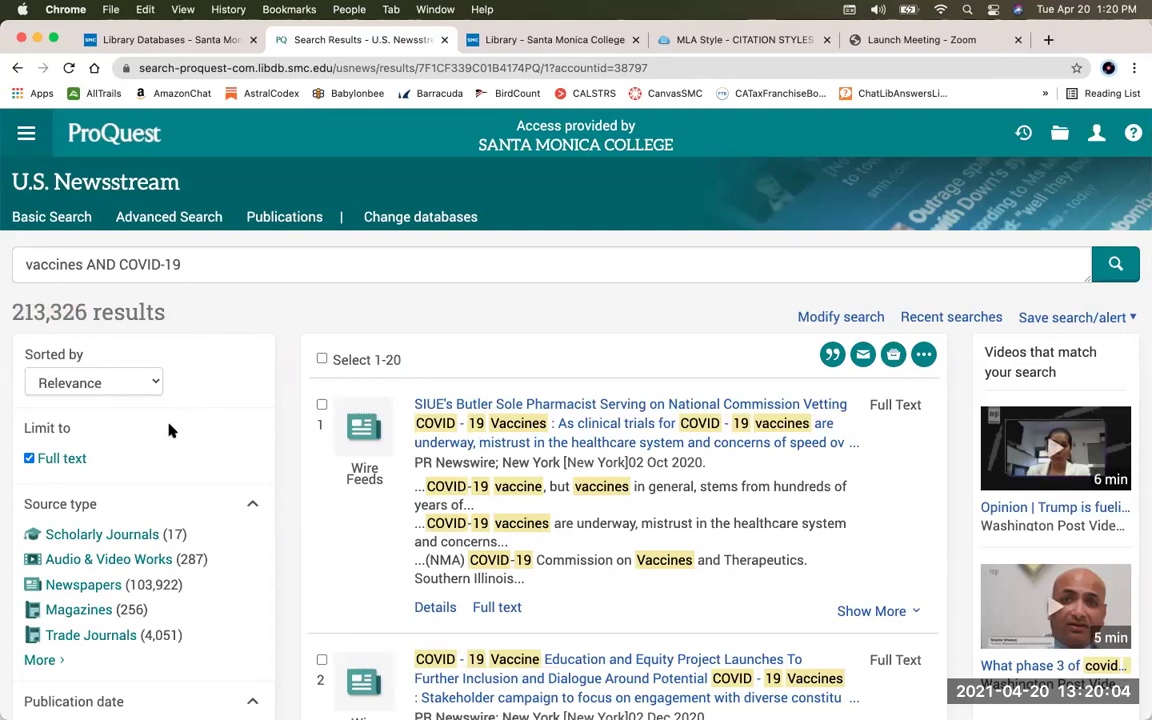
{"action": "scroll", "coordinate": [170, 430], "scroll_direction": "down", "scroll_amount": 2}
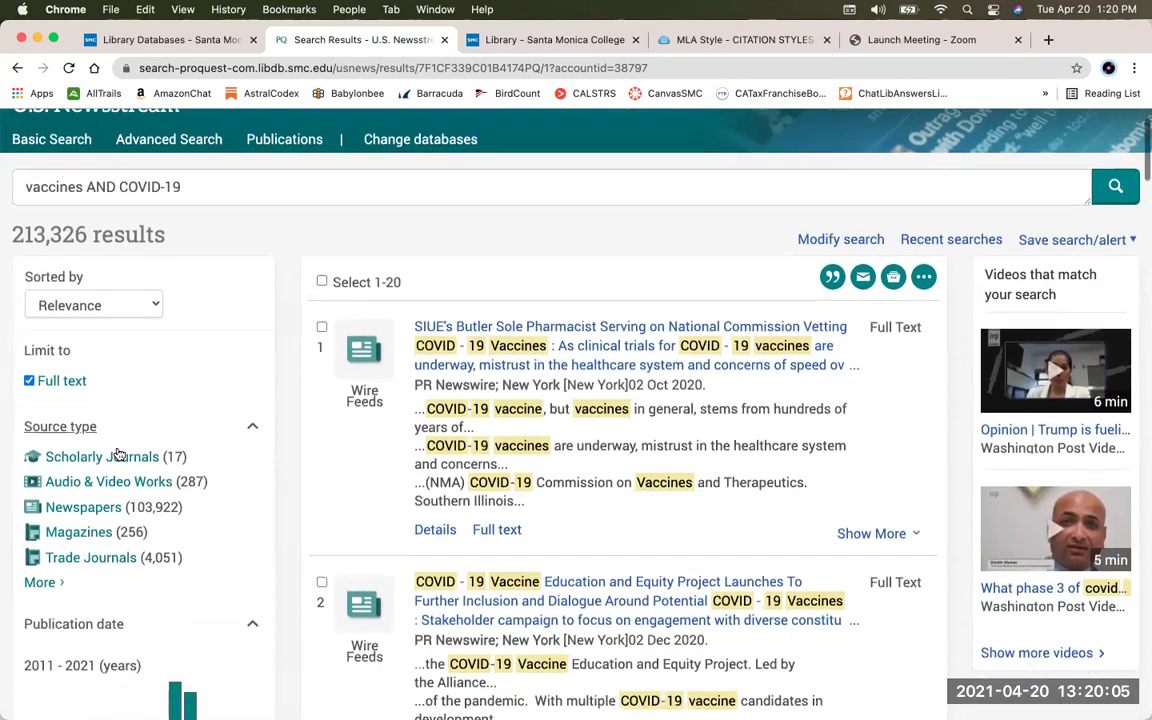
{"action": "left_click", "coordinate": [76, 511]}
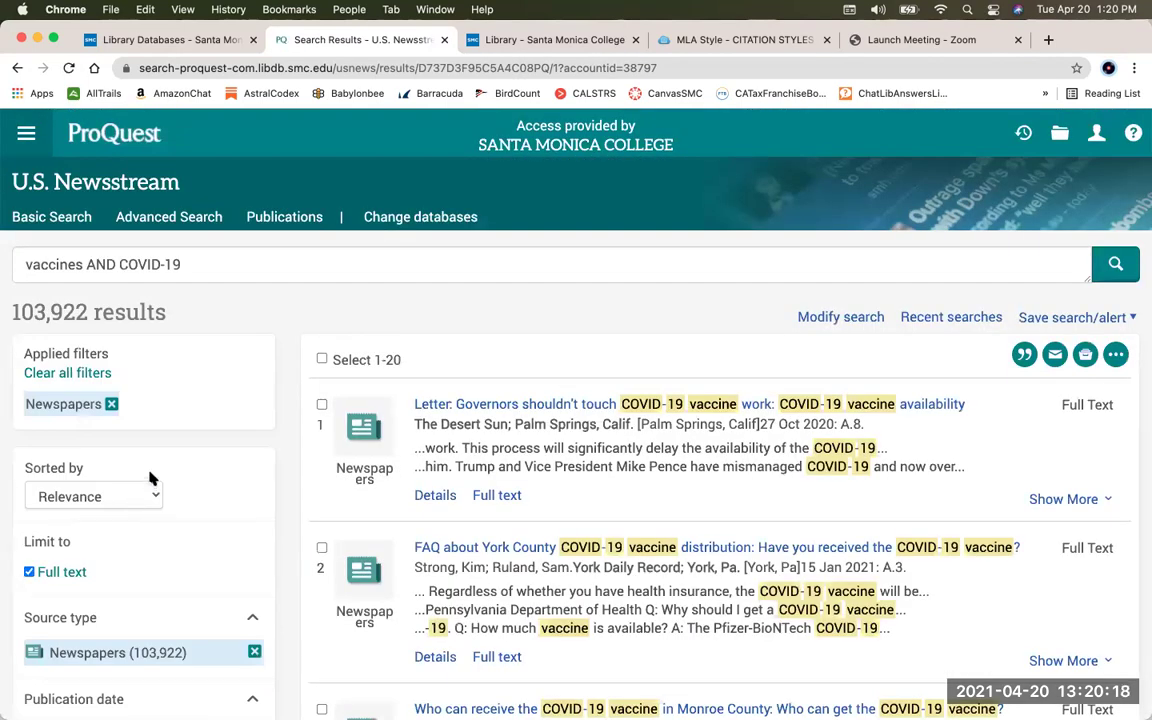
Sort the newspaper results by most recent first
{"action": "scroll", "coordinate": [145, 472], "scroll_direction": "down", "scroll_amount": 1}
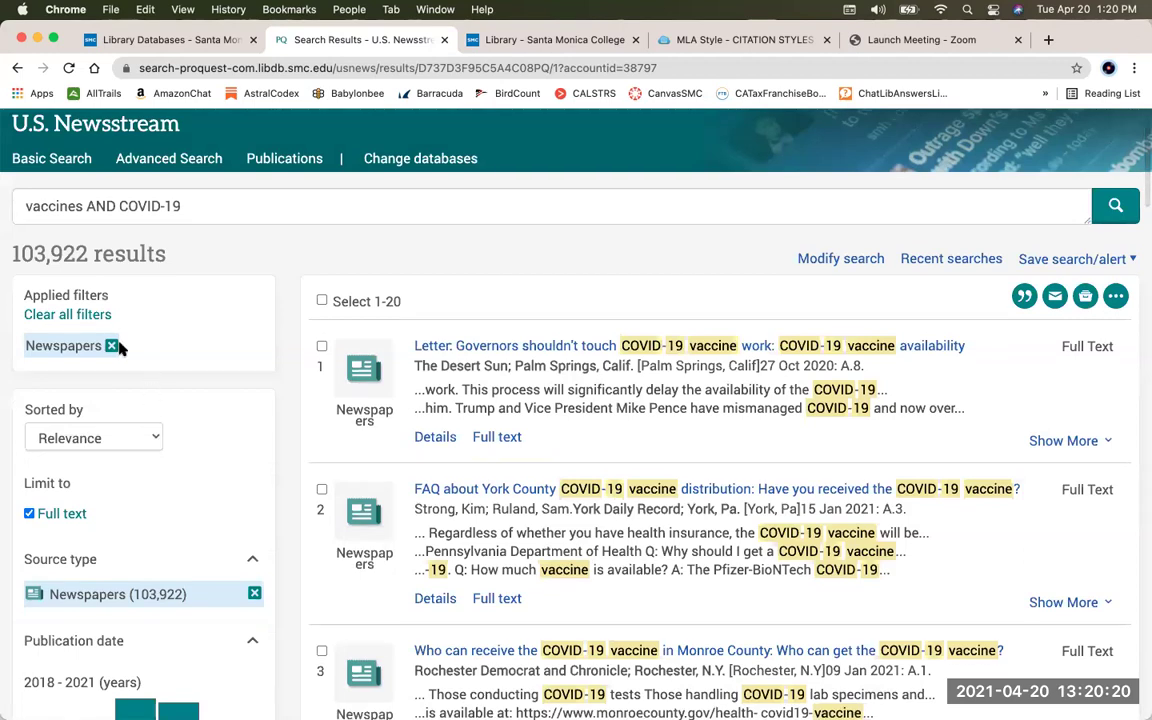
{"action": "scroll", "coordinate": [100, 370], "scroll_direction": "down", "scroll_amount": 2}
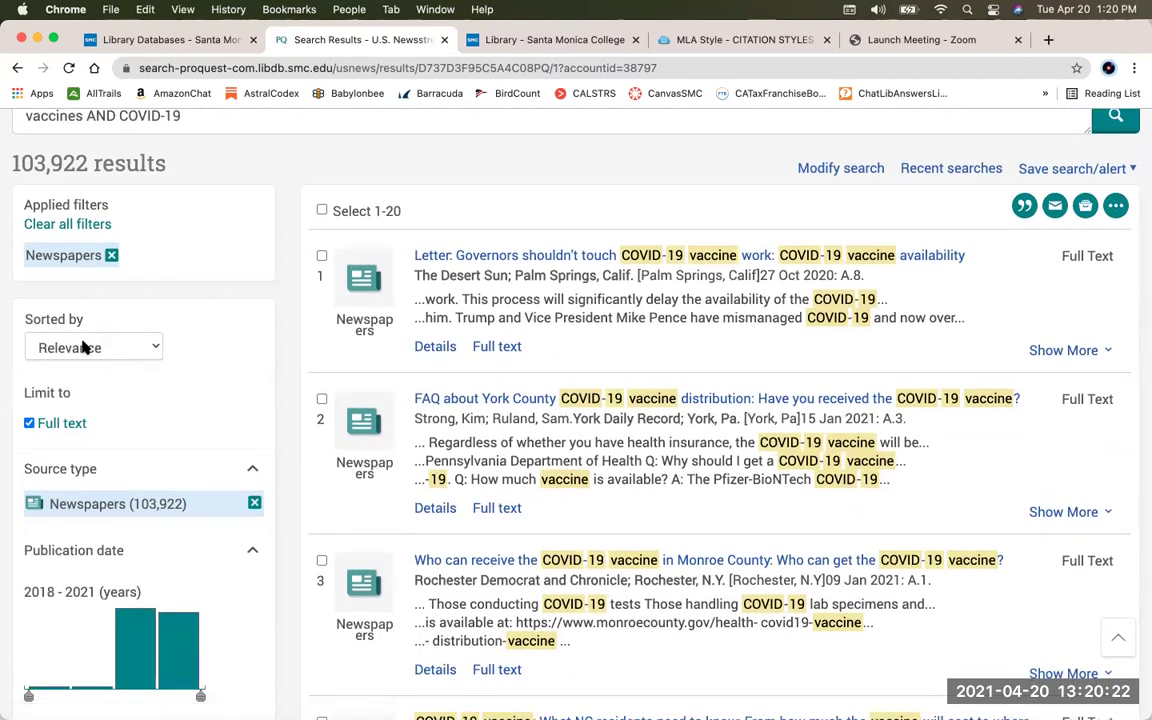
{"action": "scroll", "coordinate": [75, 338], "scroll_direction": "down", "scroll_amount": 1}
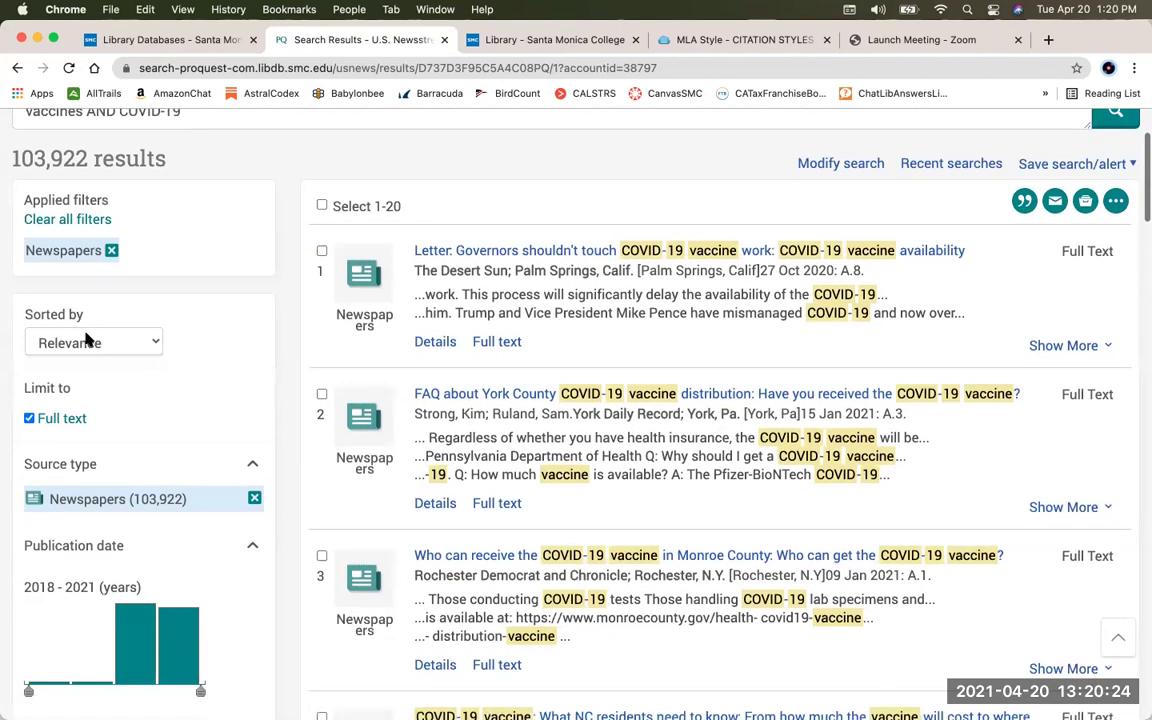
{"action": "left_click", "coordinate": [153, 343]}
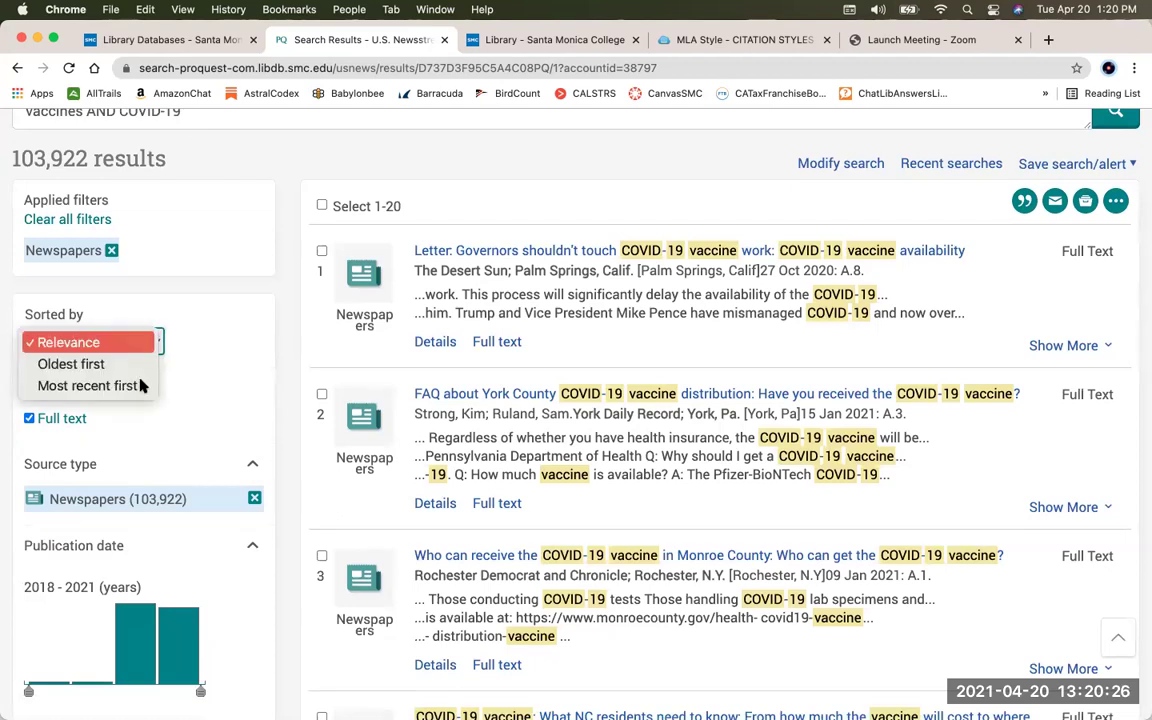
{"action": "left_click", "coordinate": [134, 387]}
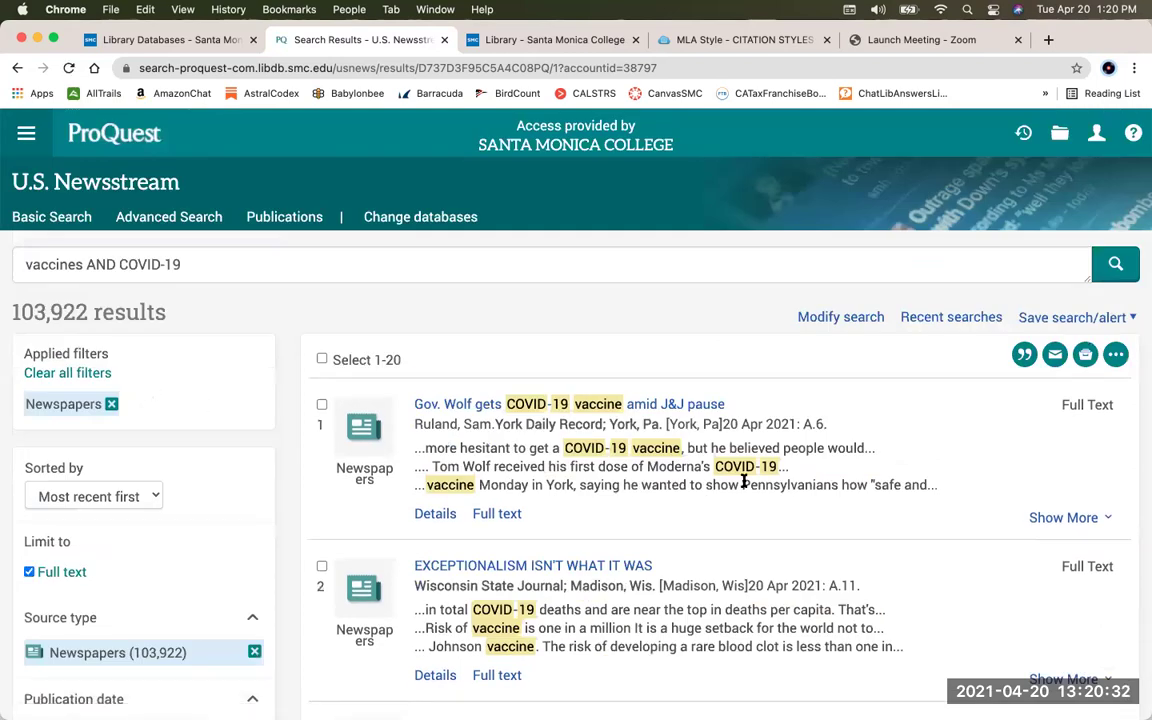
Look through the most recent newspaper results for a suitable article on COVID-19 vaccines
{"action": "scroll", "coordinate": [745, 482], "scroll_direction": "down", "scroll_amount": 1}
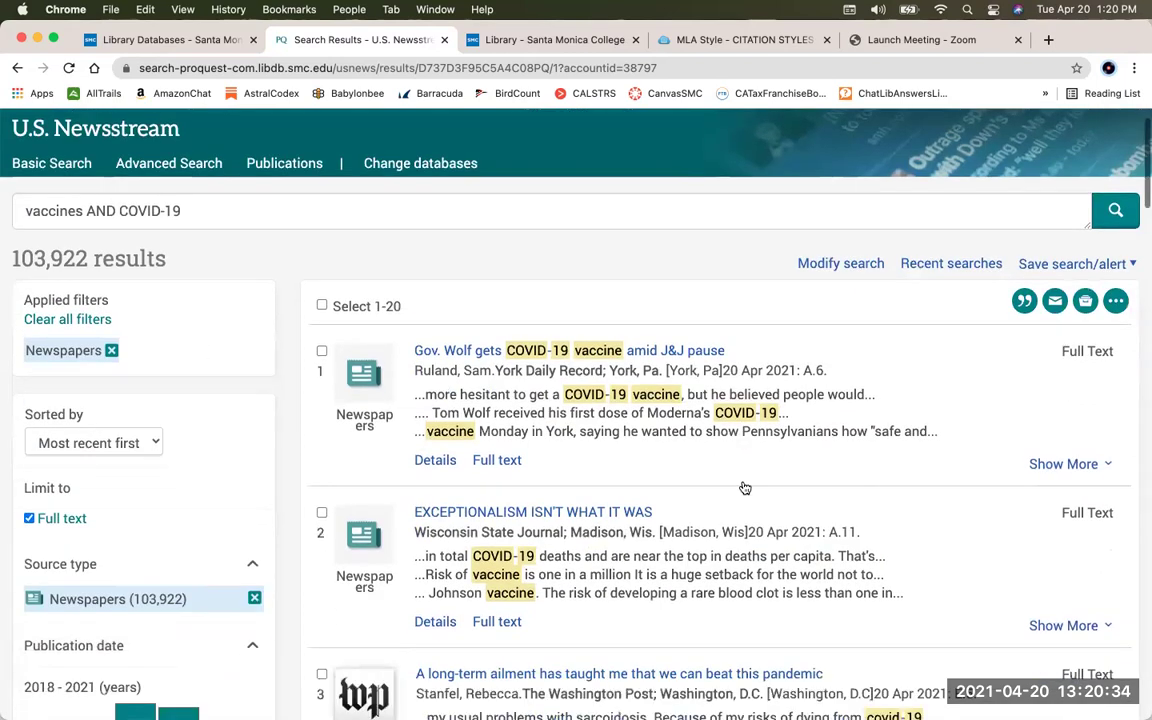
{"action": "scroll", "coordinate": [745, 488], "scroll_direction": "down", "scroll_amount": 3}
{"action": "scroll", "coordinate": [745, 486], "scroll_direction": "down", "scroll_amount": 4}
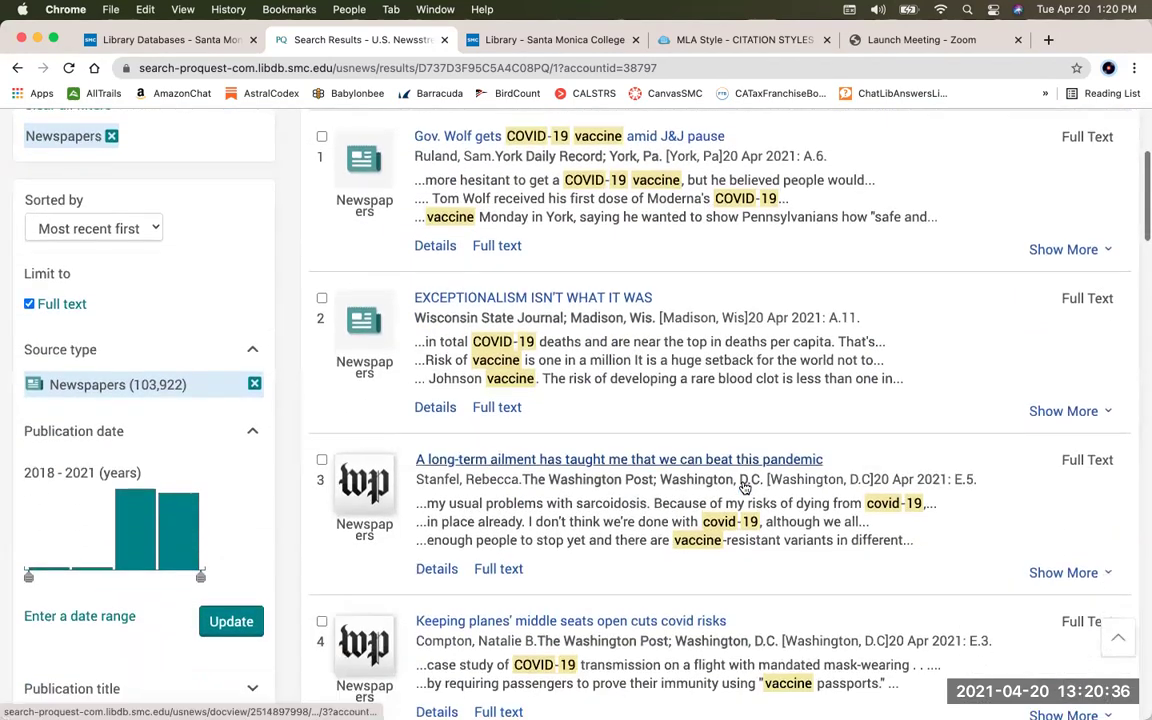
{"action": "scroll", "coordinate": [744, 482], "scroll_direction": "down", "scroll_amount": 4}
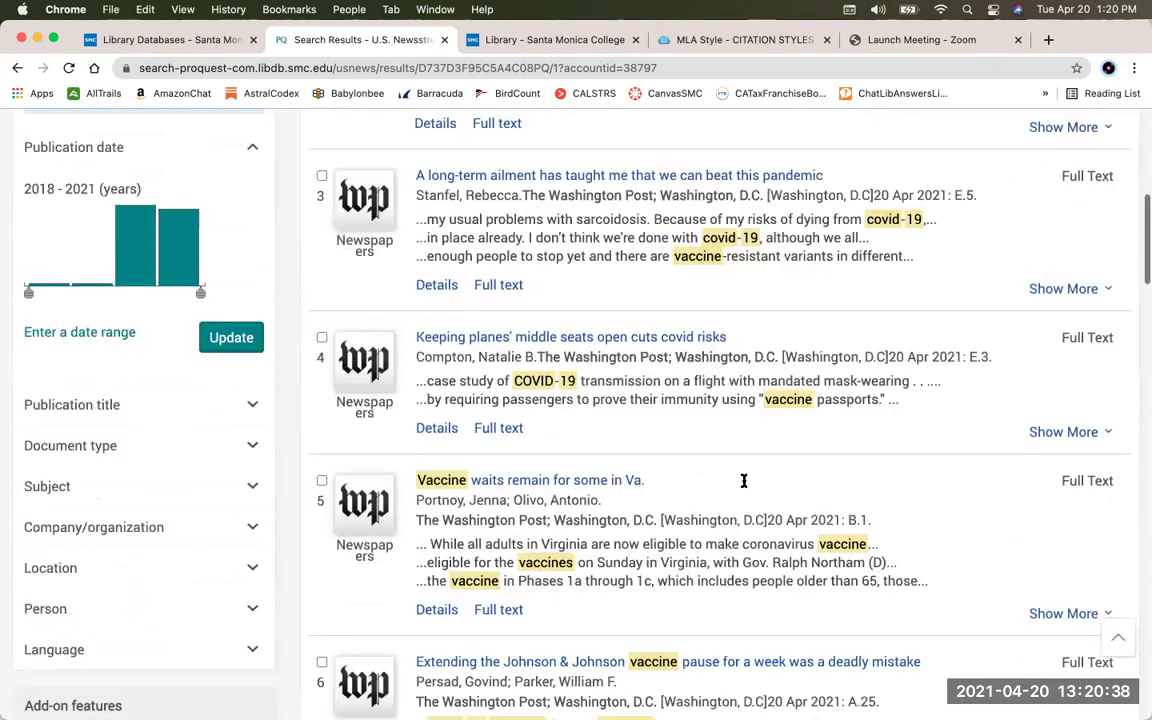
{"action": "scroll", "coordinate": [744, 481], "scroll_direction": "down", "scroll_amount": 6}
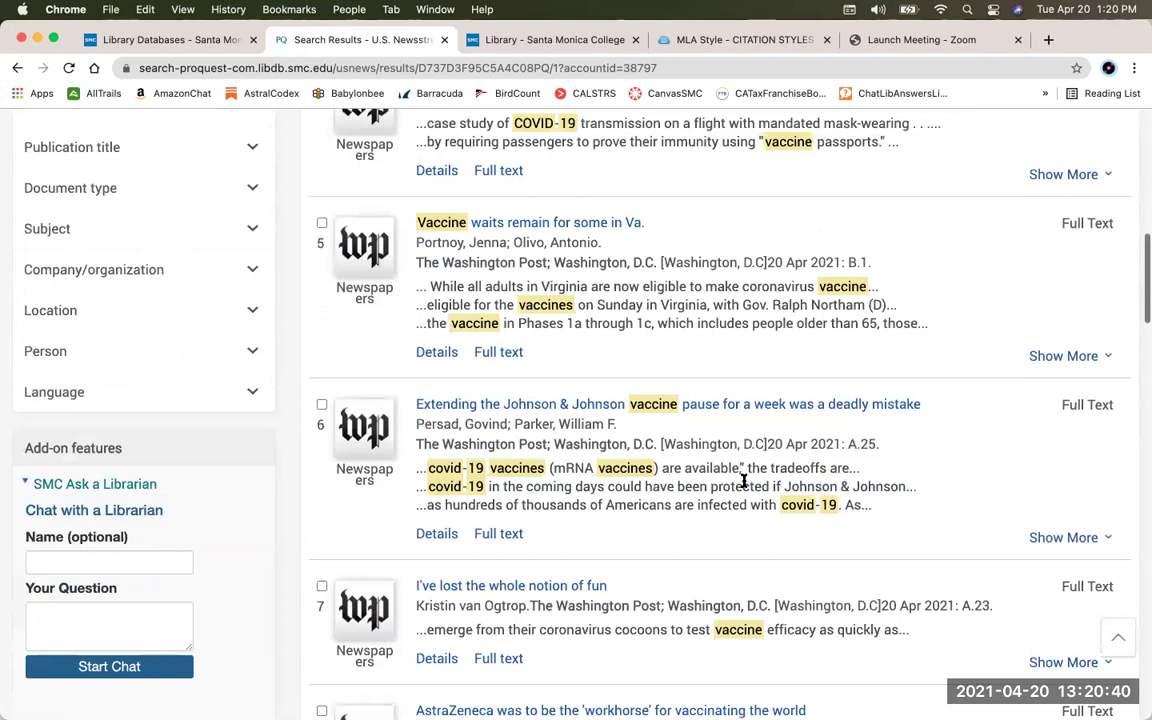
{"action": "scroll", "coordinate": [744, 481], "scroll_direction": "down", "scroll_amount": 6}
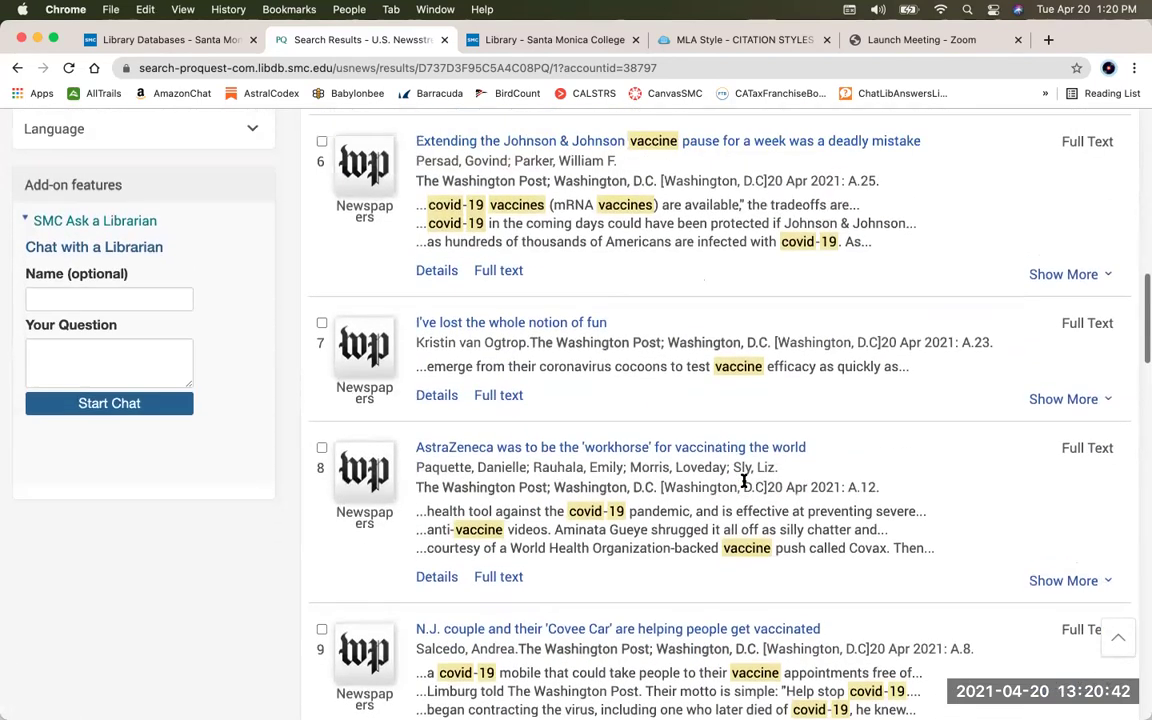
{"action": "scroll", "coordinate": [744, 482], "scroll_direction": "up", "scroll_amount": 8}
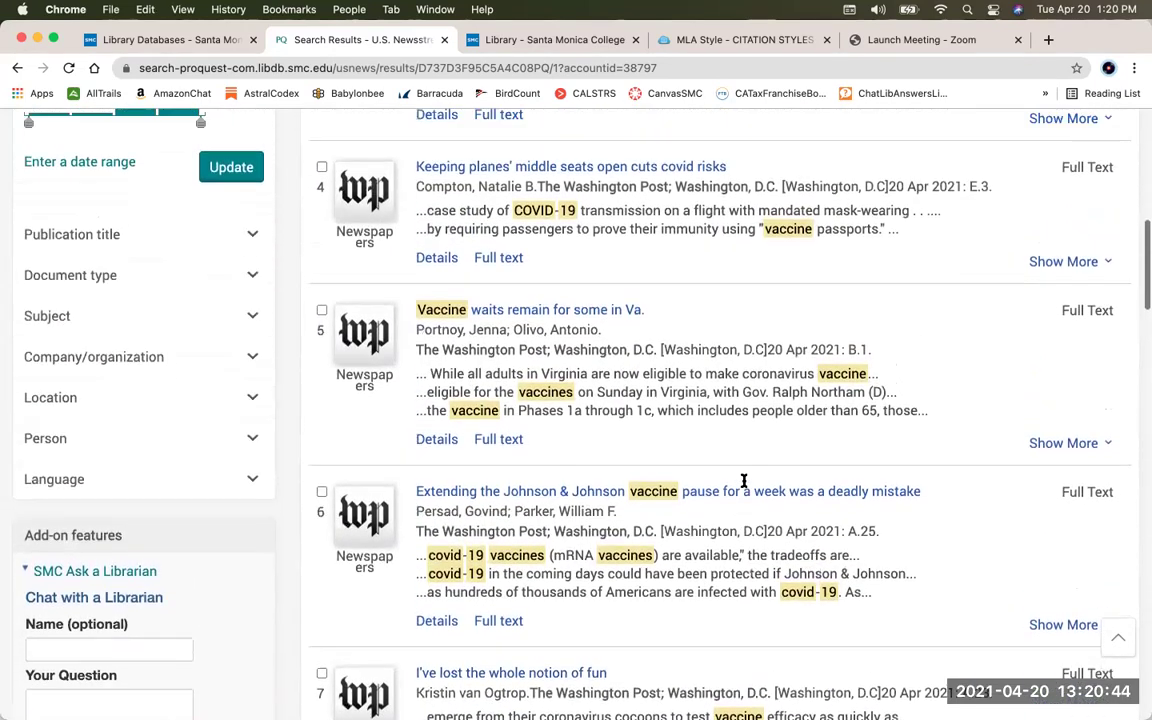
{"action": "scroll", "coordinate": [744, 483], "scroll_direction": "up", "scroll_amount": 1}
{"action": "scroll", "coordinate": [744, 484], "scroll_direction": "up", "scroll_amount": 2}
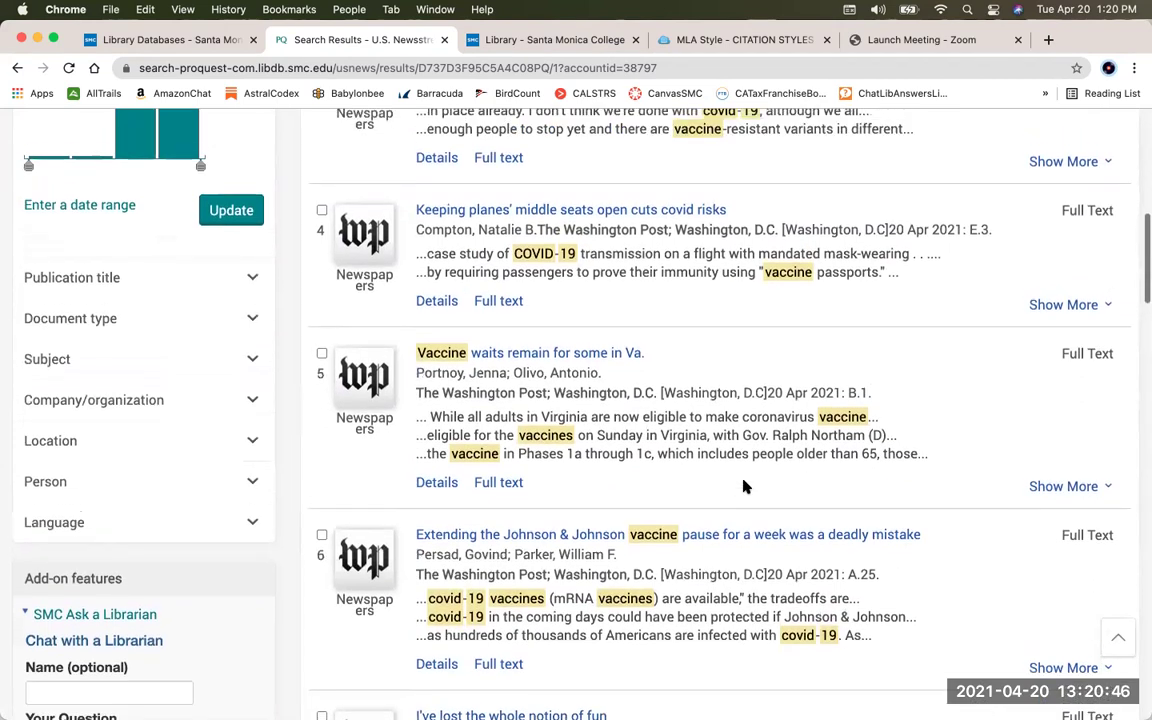
{"action": "scroll", "coordinate": [744, 482], "scroll_direction": "up", "scroll_amount": 4}
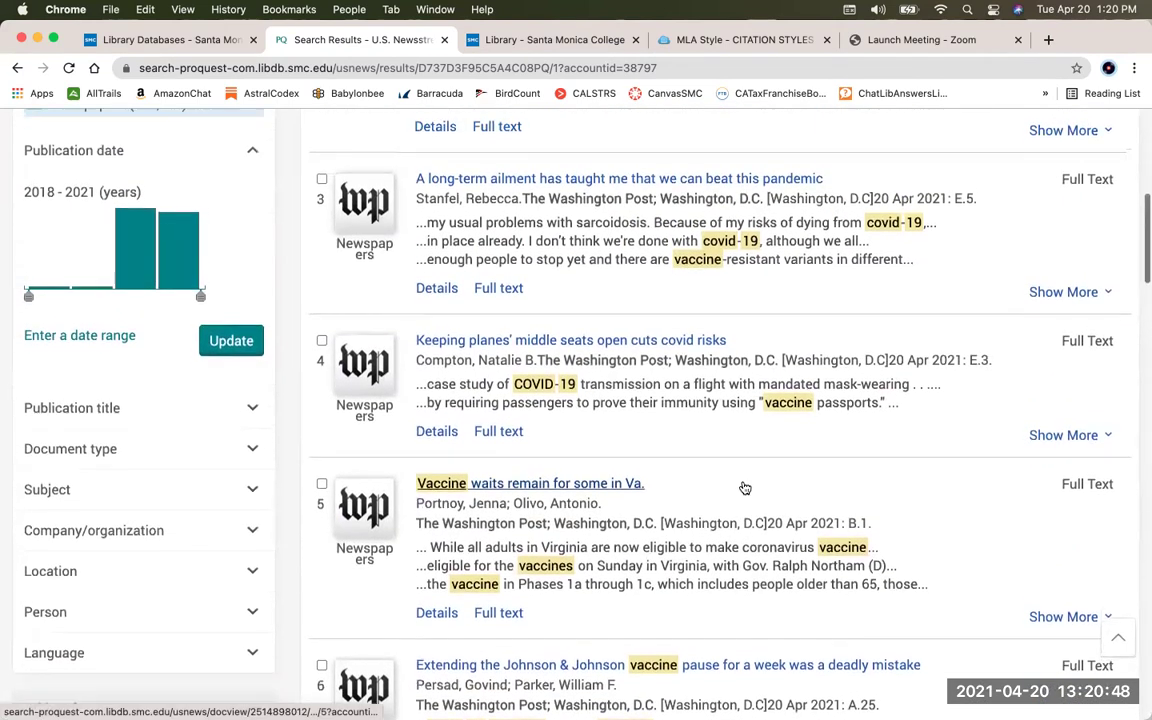
{"action": "scroll", "coordinate": [744, 481], "scroll_direction": "up", "scroll_amount": 2}
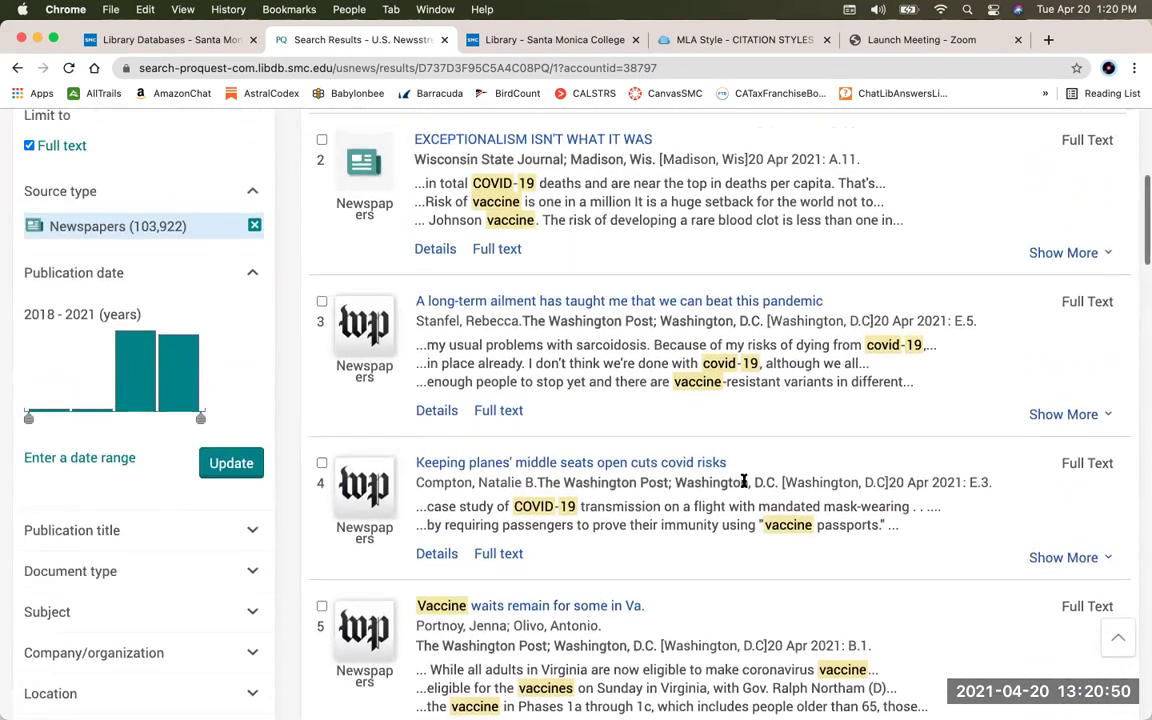
{"action": "scroll", "coordinate": [744, 482], "scroll_direction": "up", "scroll_amount": 2}
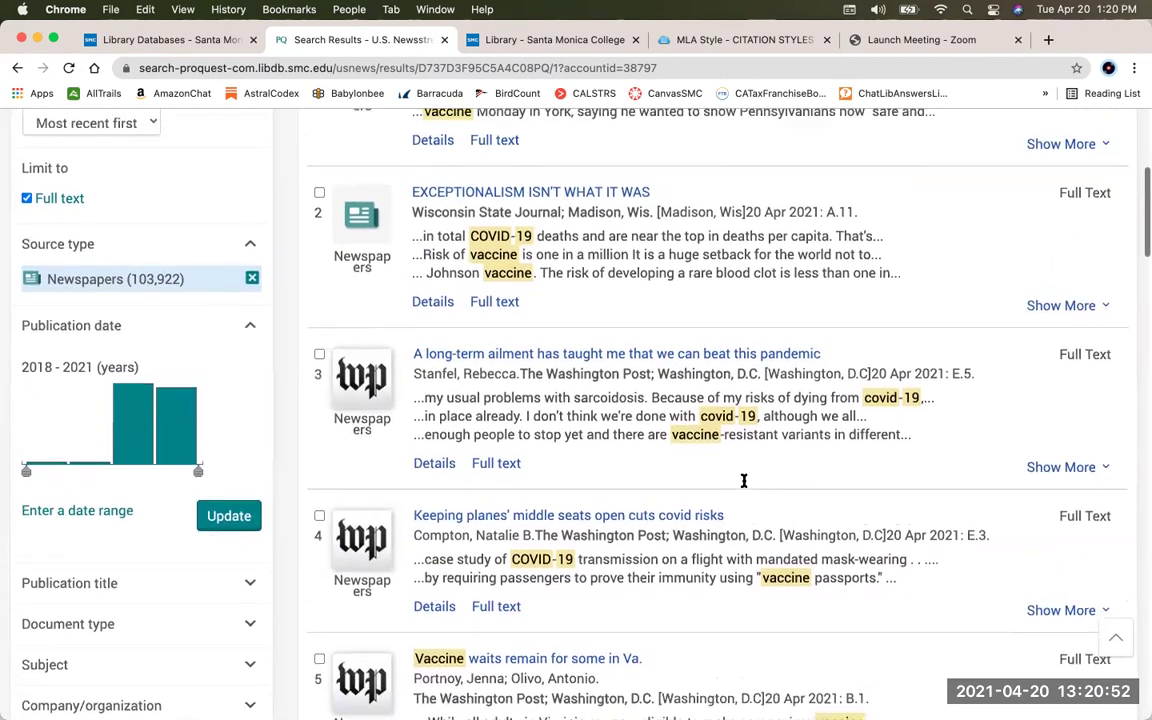
{"action": "scroll", "coordinate": [743, 486], "scroll_direction": "up", "scroll_amount": 3}
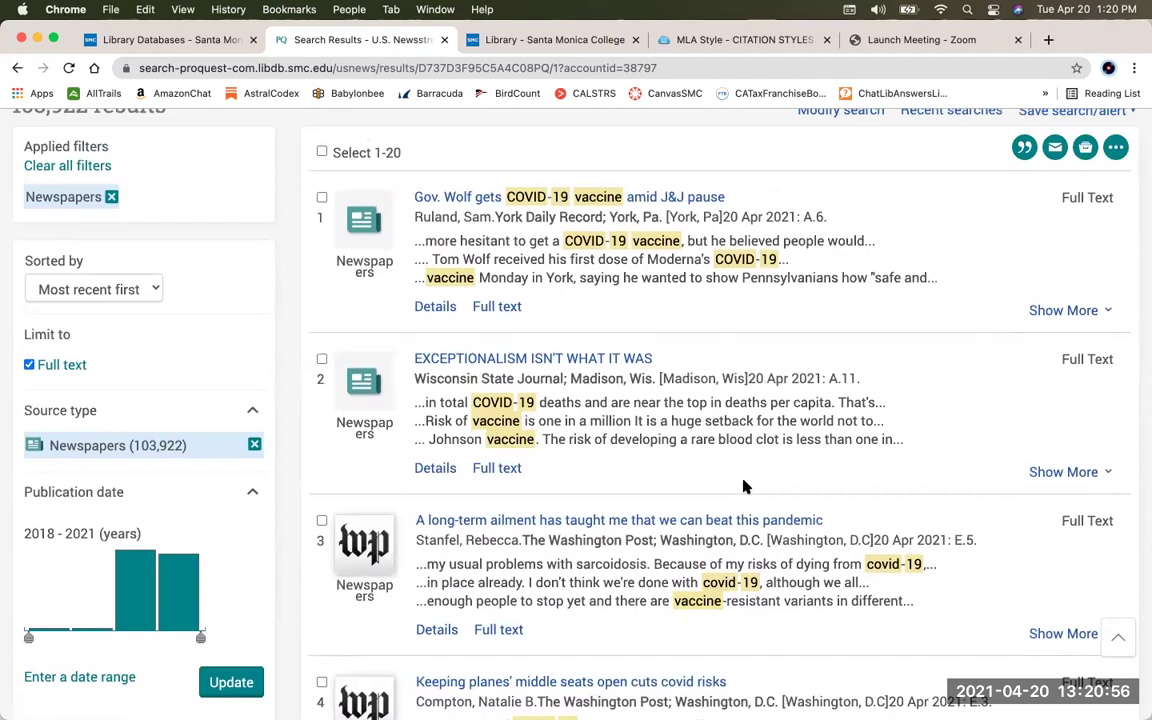
Check the source newspaper of the third result by highlighting "The Washington Post" in its publication line
{"action": "scroll", "coordinate": [743, 486], "scroll_direction": "down", "scroll_amount": 3}
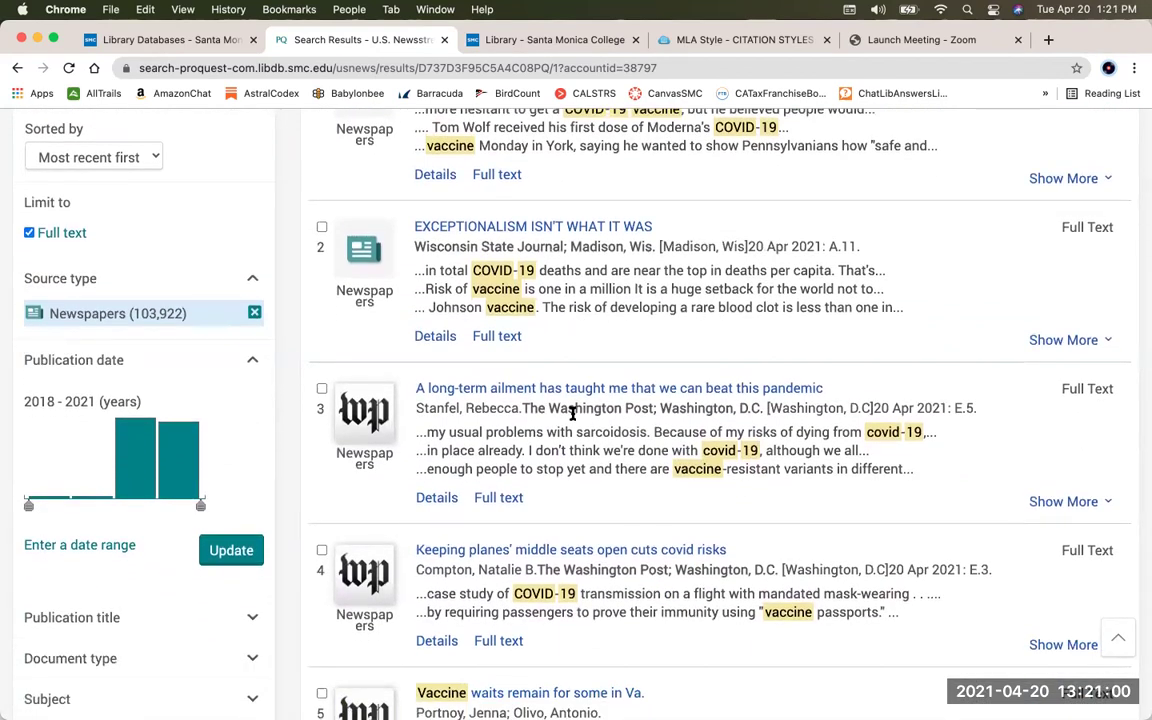
{"action": "left_click_drag", "start_coordinate": [524, 408], "coordinate": [656, 408]}
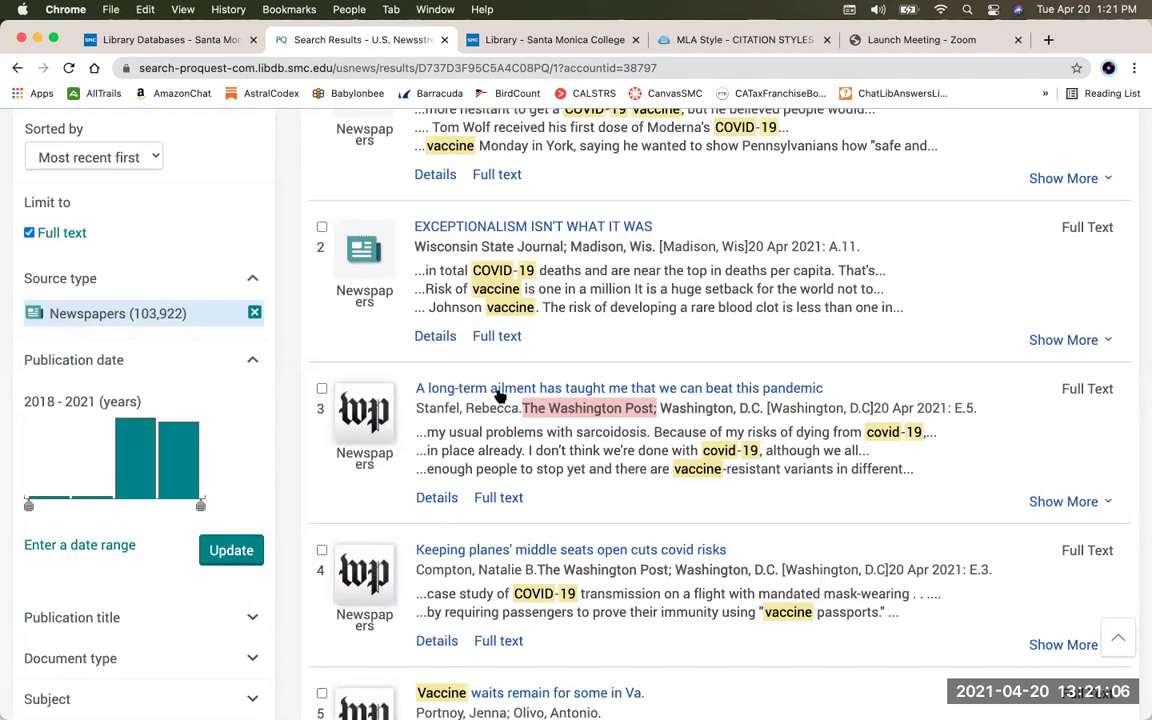
{"action": "scroll", "coordinate": [500, 397], "scroll_direction": "down", "scroll_amount": 1}
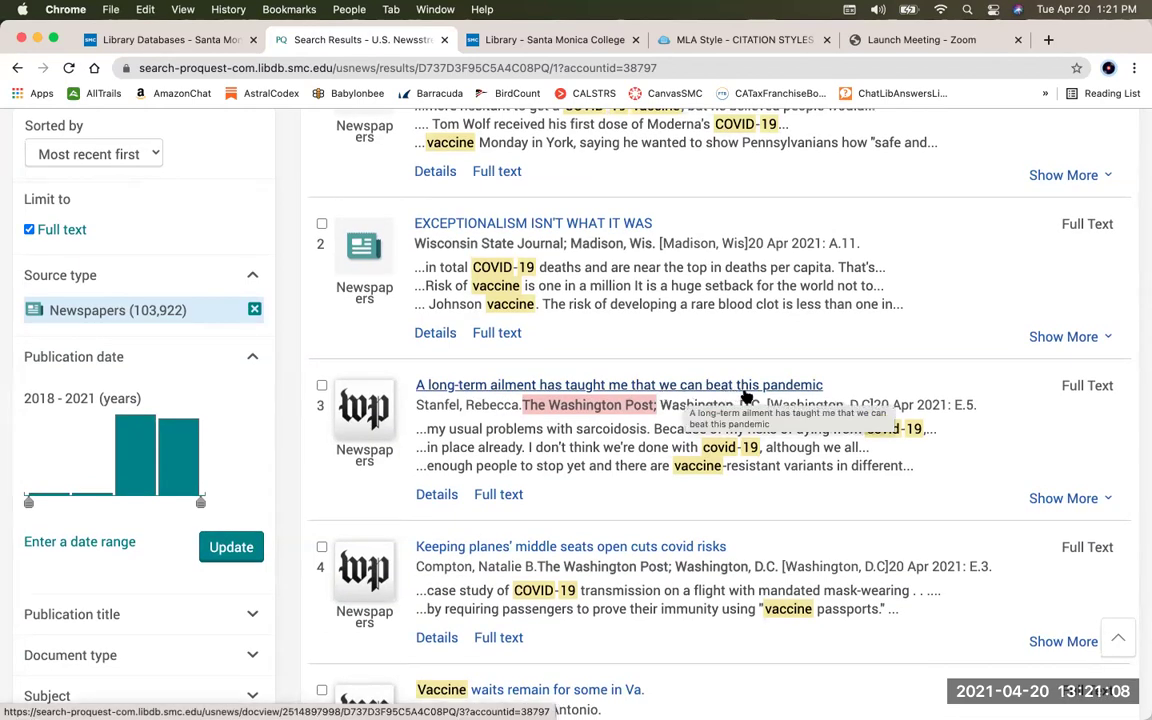
{"action": "left_click", "coordinate": [560, 400]}
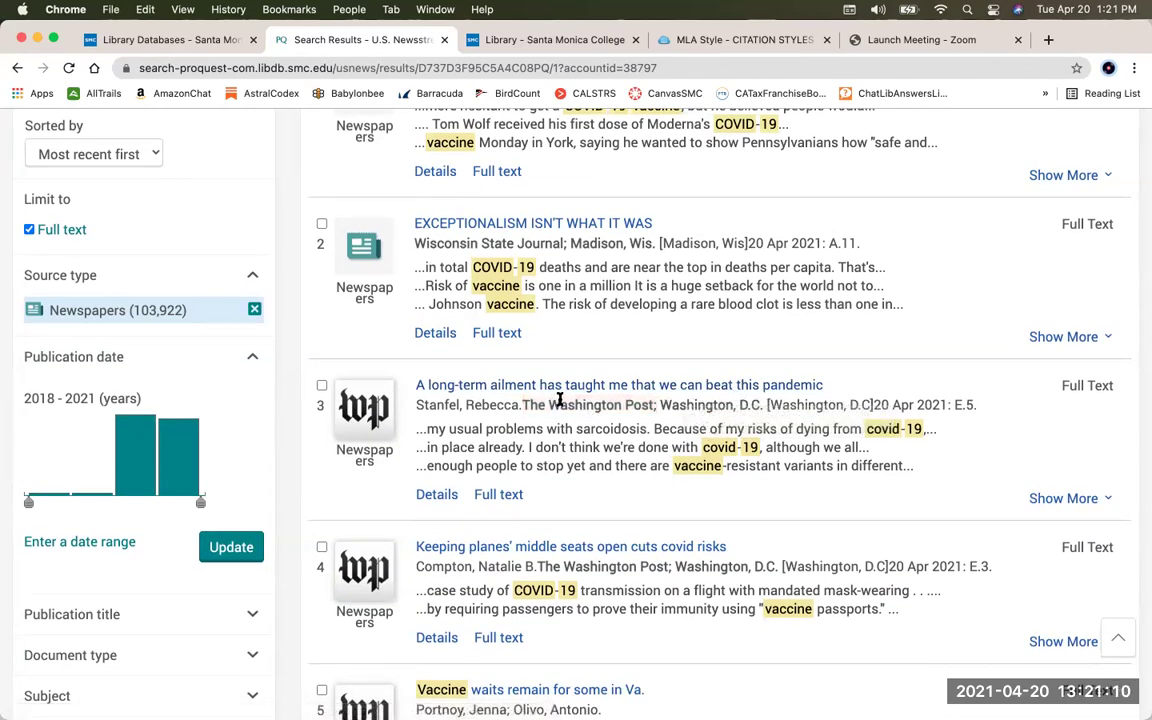
Open the Washington Post article "Keeping planes' middle seats open cuts covid risks" from the results and view its full text
{"action": "scroll", "coordinate": [551, 400], "scroll_direction": "down", "scroll_amount": 3}
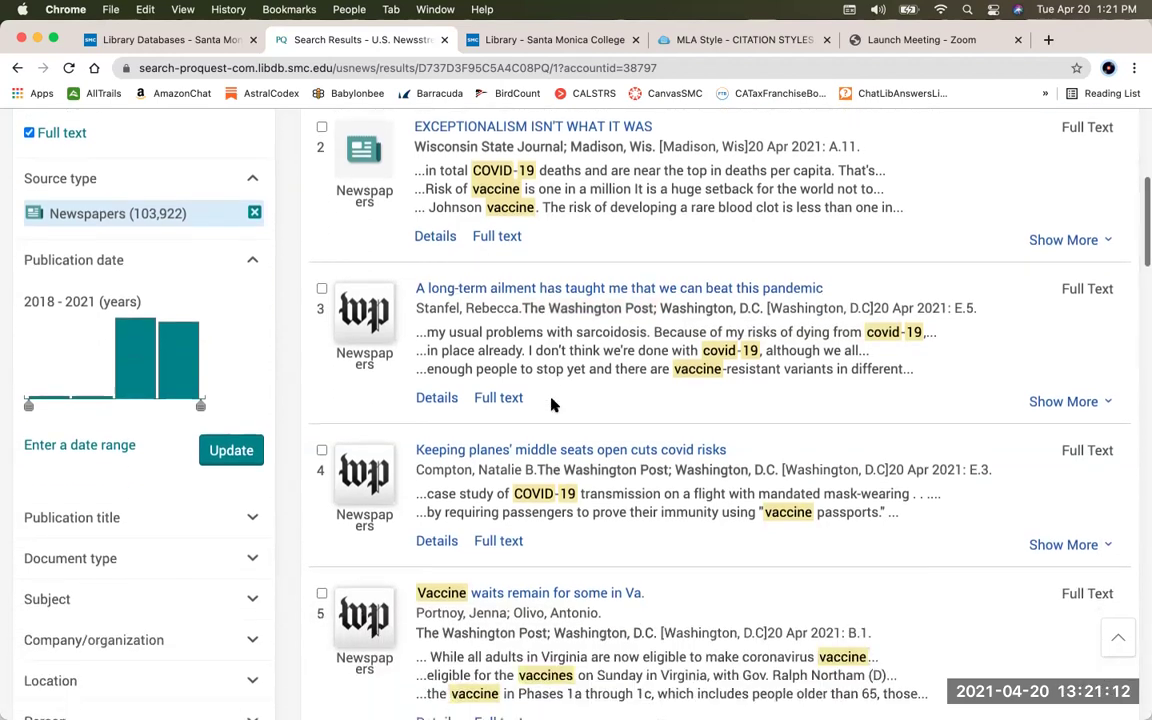
{"action": "scroll", "coordinate": [551, 404], "scroll_direction": "down", "scroll_amount": 2}
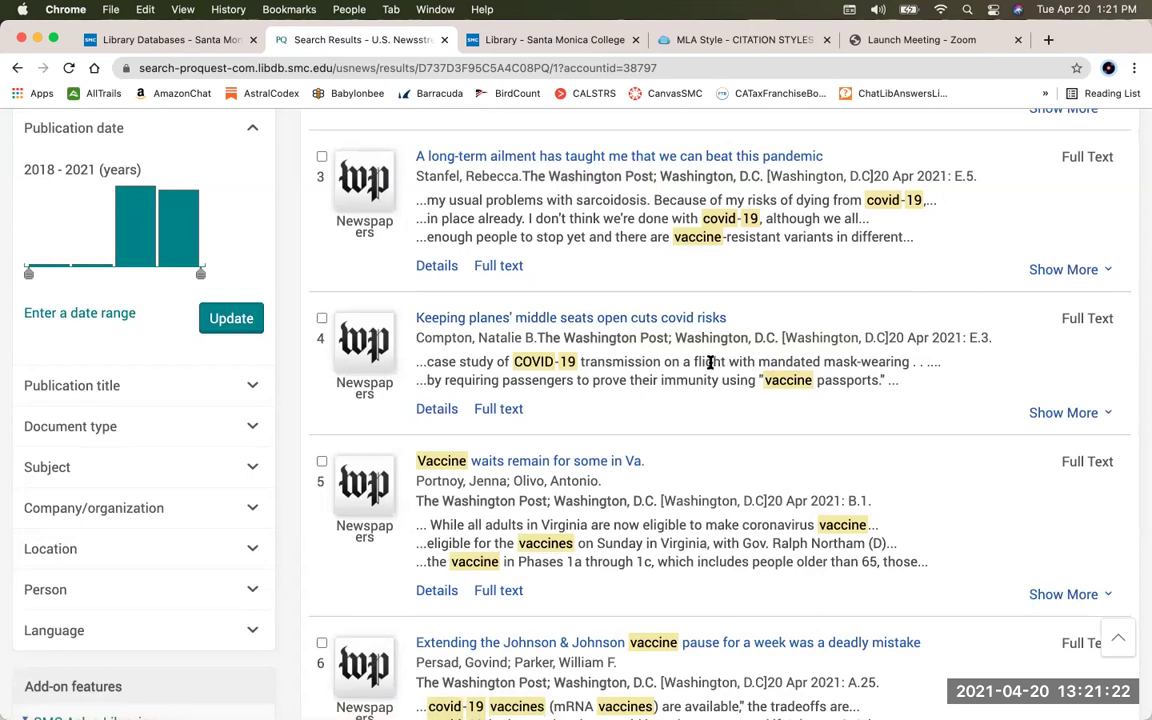
{"action": "scroll", "coordinate": [708, 362], "scroll_direction": "down", "scroll_amount": 3}
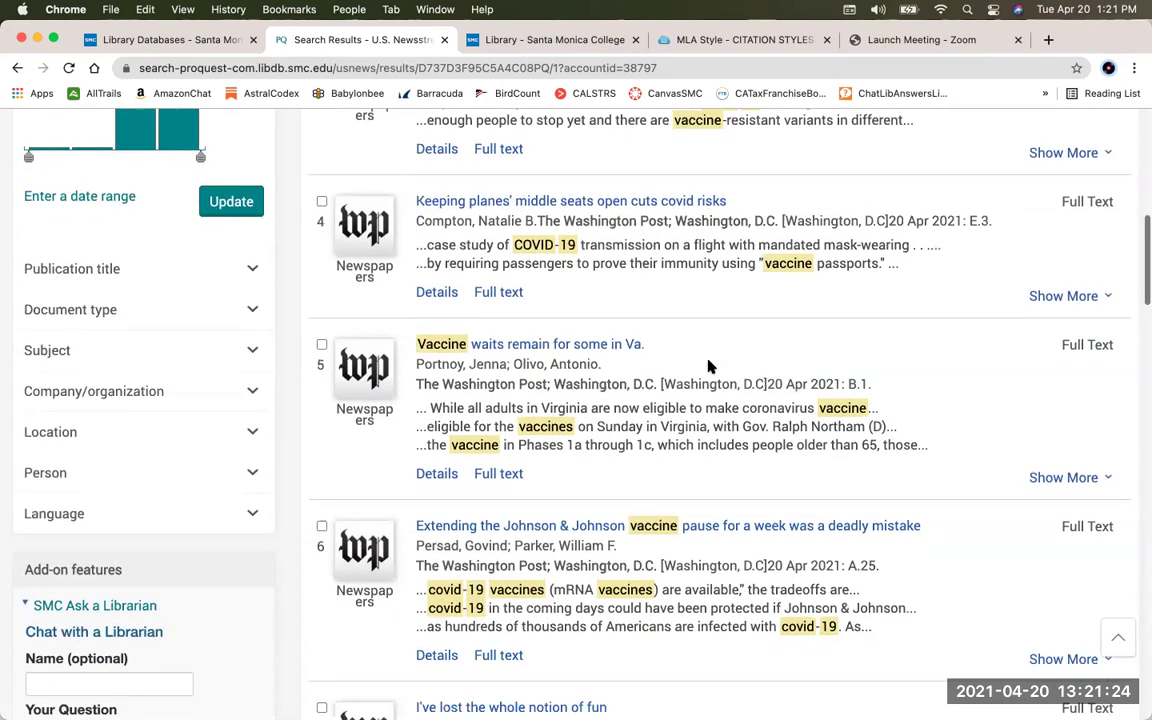
{"action": "scroll", "coordinate": [600, 320], "scroll_direction": "up", "scroll_amount": 2}
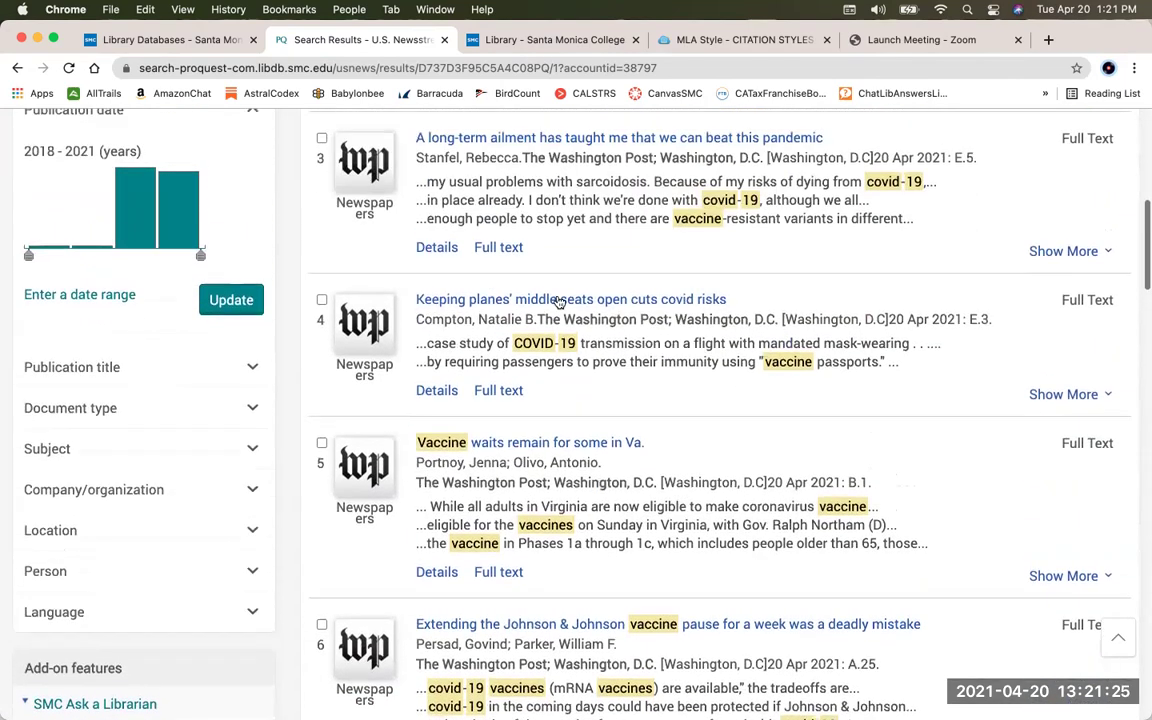
{"action": "left_click", "coordinate": [505, 300]}
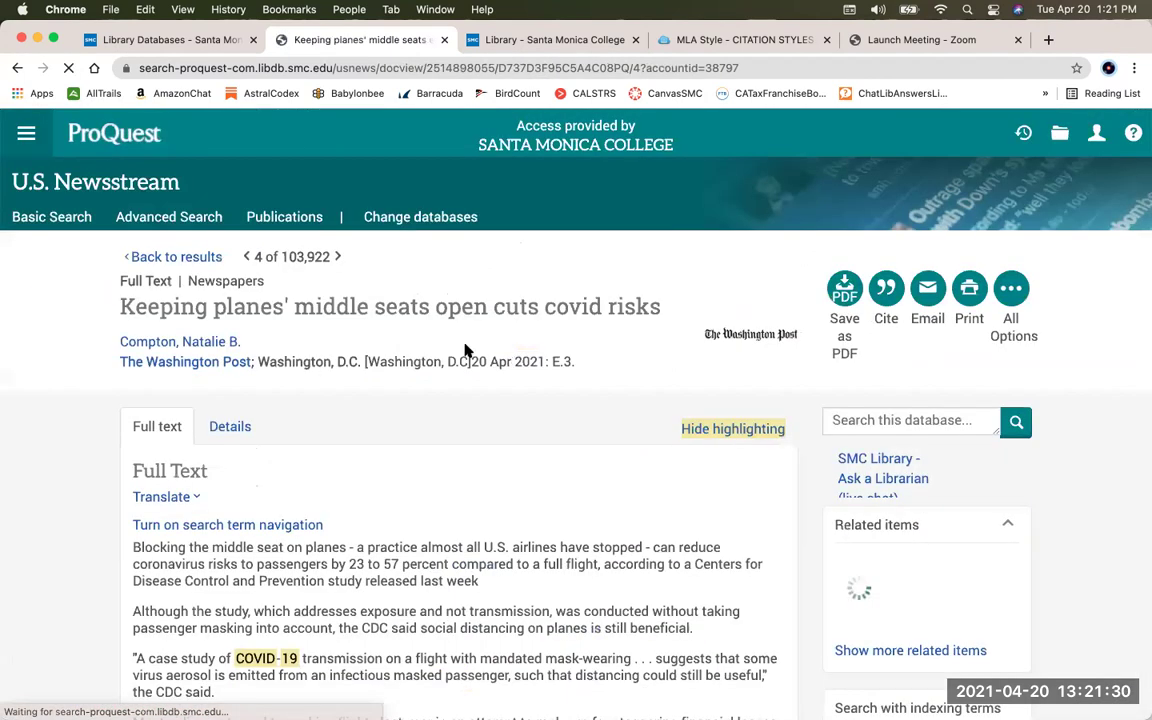
{"action": "scroll", "coordinate": [371, 437], "scroll_direction": "down", "scroll_amount": 3}
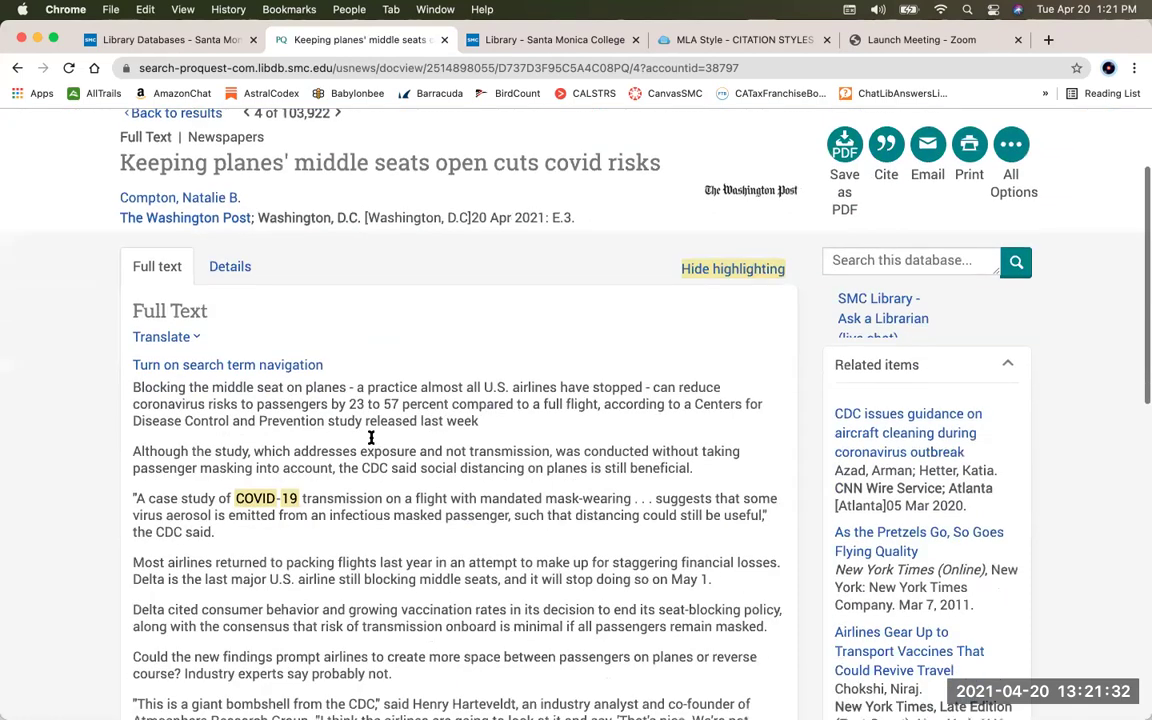
Skim the full text of the Washington Post article to its end and return to its heading
{"action": "scroll", "coordinate": [371, 437], "scroll_direction": "down", "scroll_amount": 1}
{"action": "scroll", "coordinate": [371, 437], "scroll_direction": "down", "scroll_amount": 10}
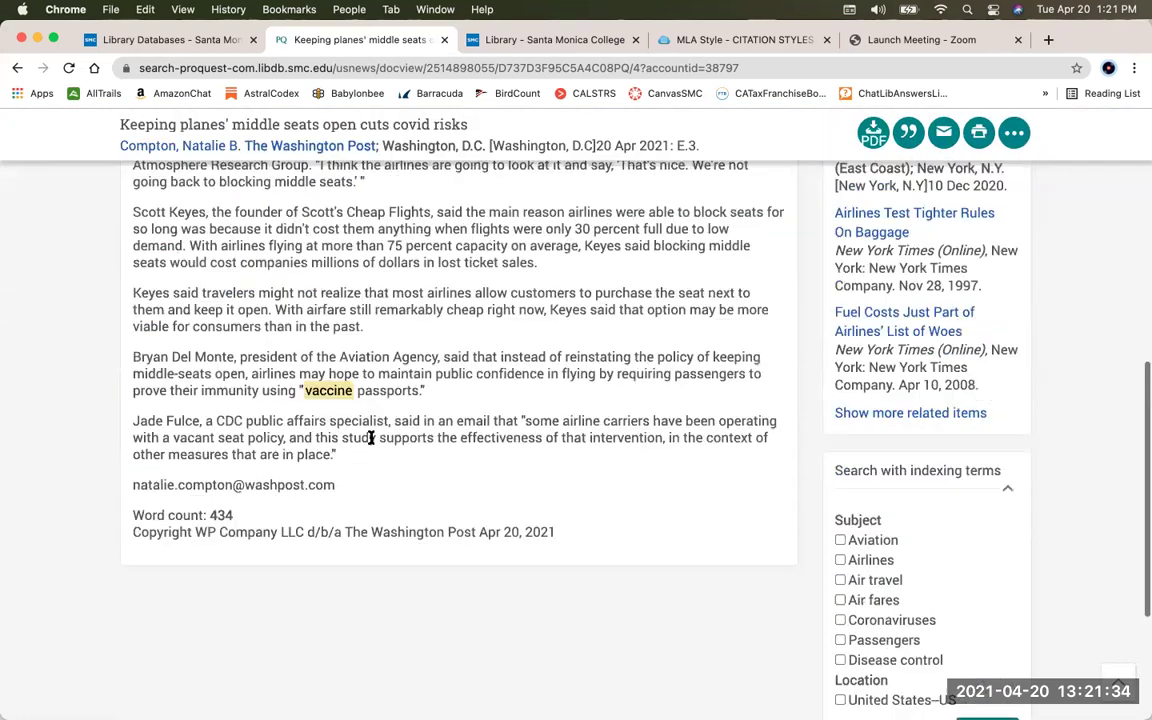
{"action": "scroll", "coordinate": [371, 437], "scroll_direction": "up", "scroll_amount": 5}
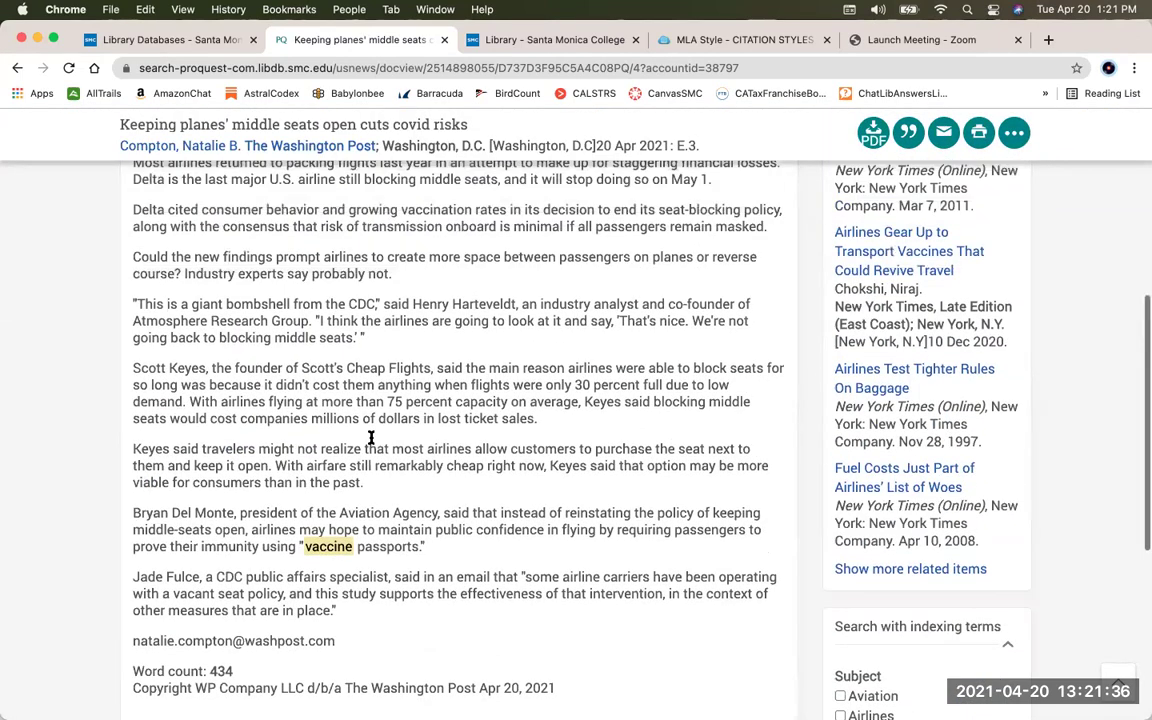
{"action": "scroll", "coordinate": [371, 437], "scroll_direction": "up", "scroll_amount": 1}
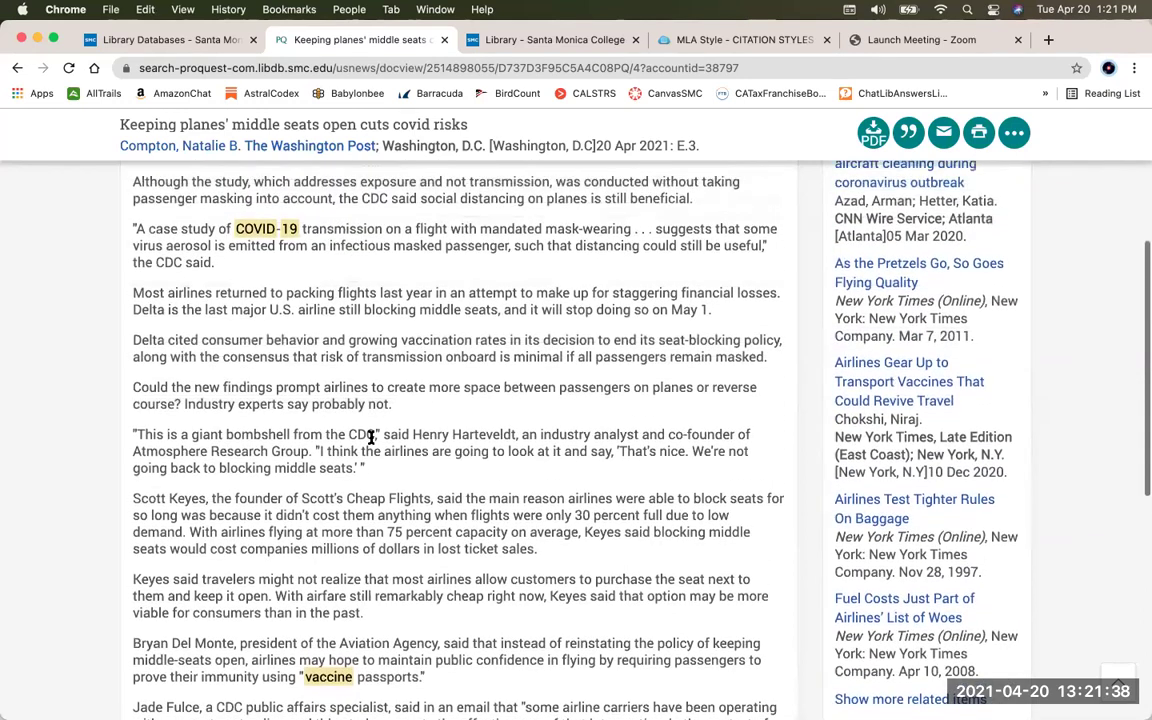
{"action": "scroll", "coordinate": [371, 437], "scroll_direction": "up", "scroll_amount": 4}
{"action": "scroll", "coordinate": [371, 442], "scroll_direction": "up", "scroll_amount": 4}
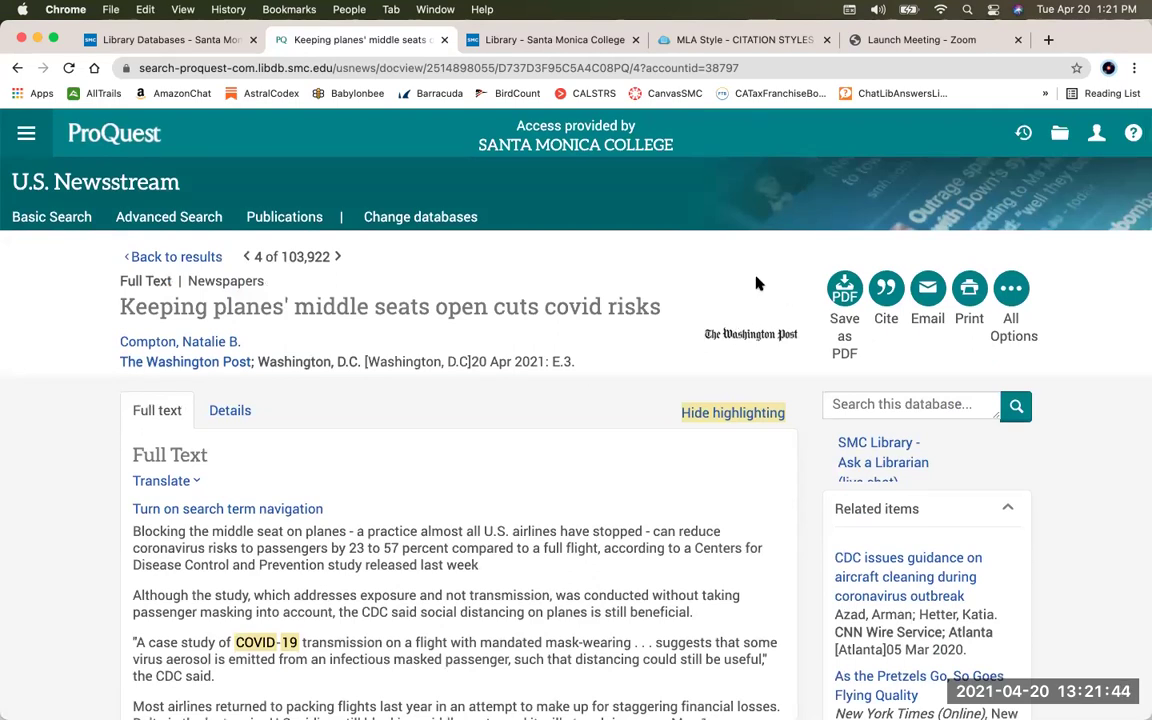
{"action": "left_click", "coordinate": [929, 297]}
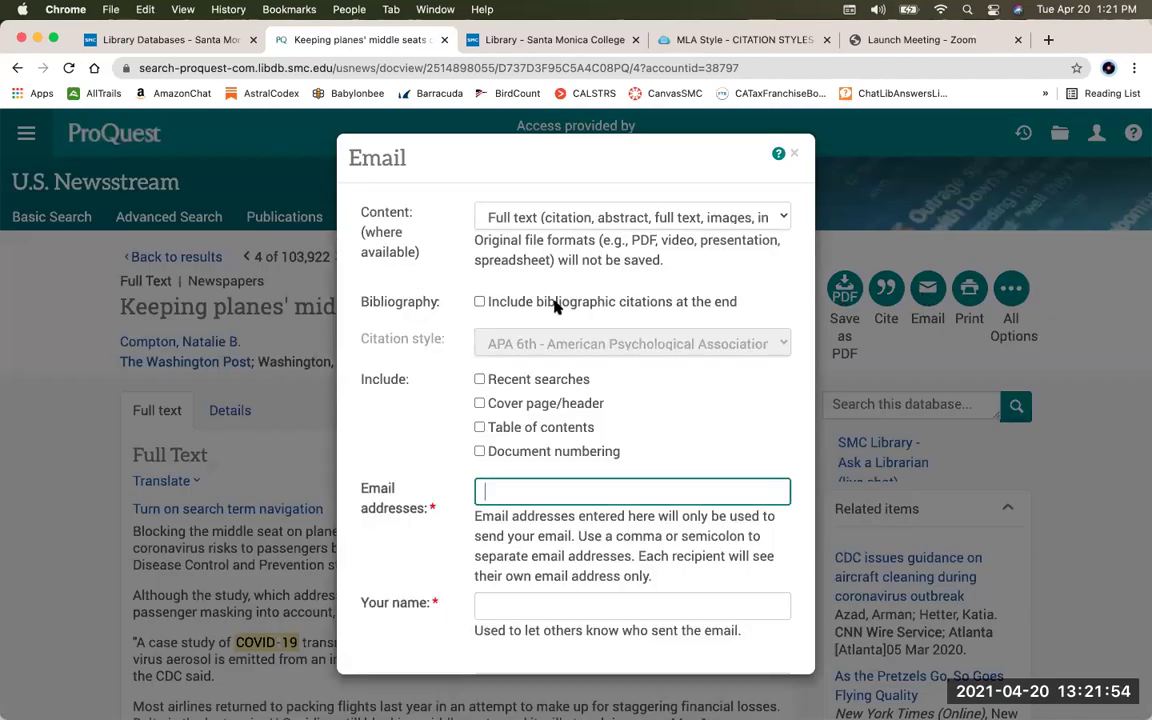
{"action": "left_click", "coordinate": [479, 302]}
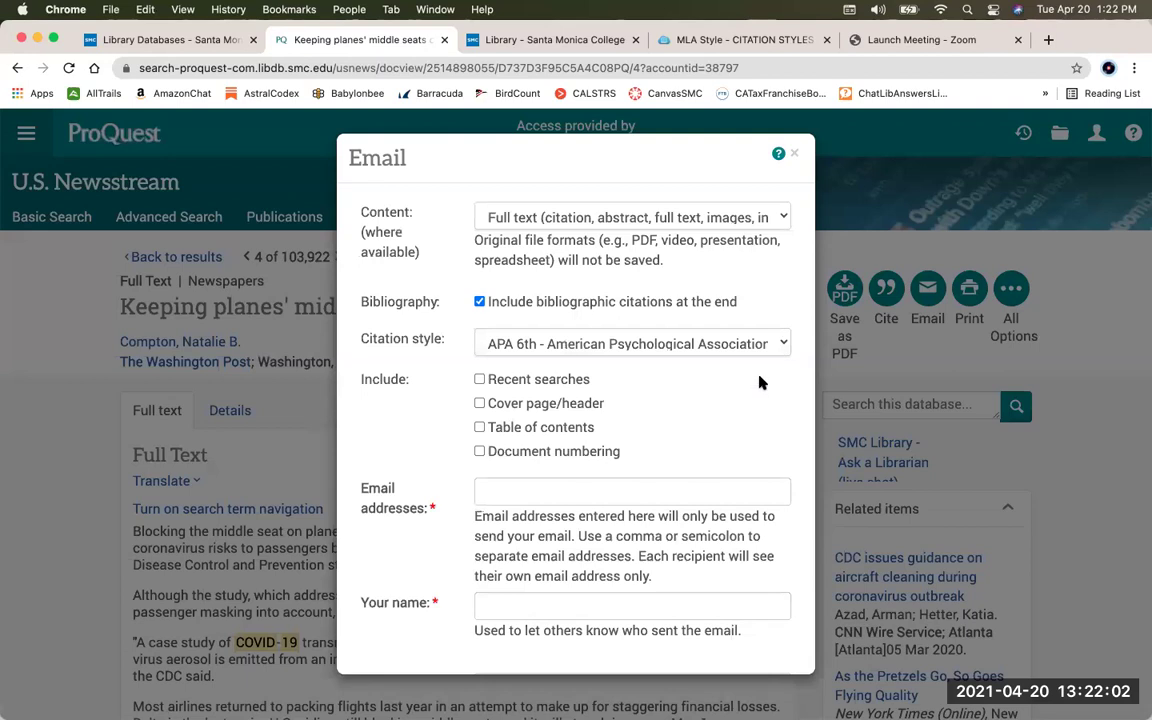
{"action": "left_click", "coordinate": [632, 343]}
{"action": "scroll", "coordinate": [687, 477], "scroll_direction": "down", "scroll_amount": 2}
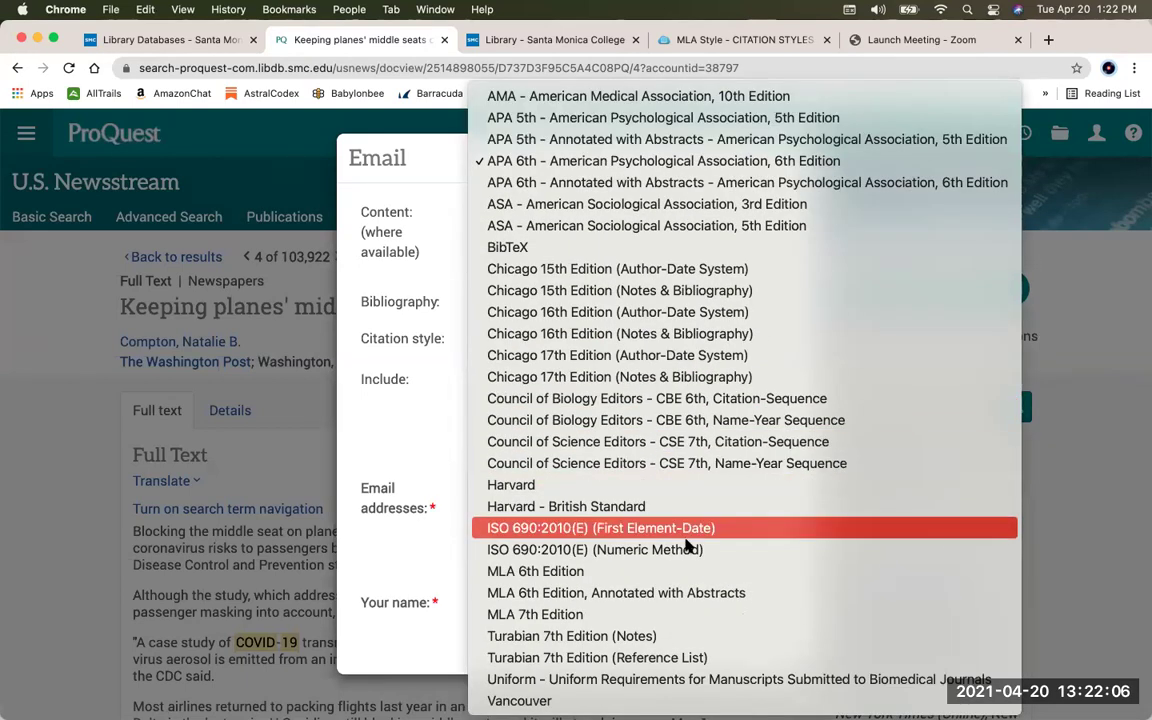
{"action": "left_click", "coordinate": [555, 617]}
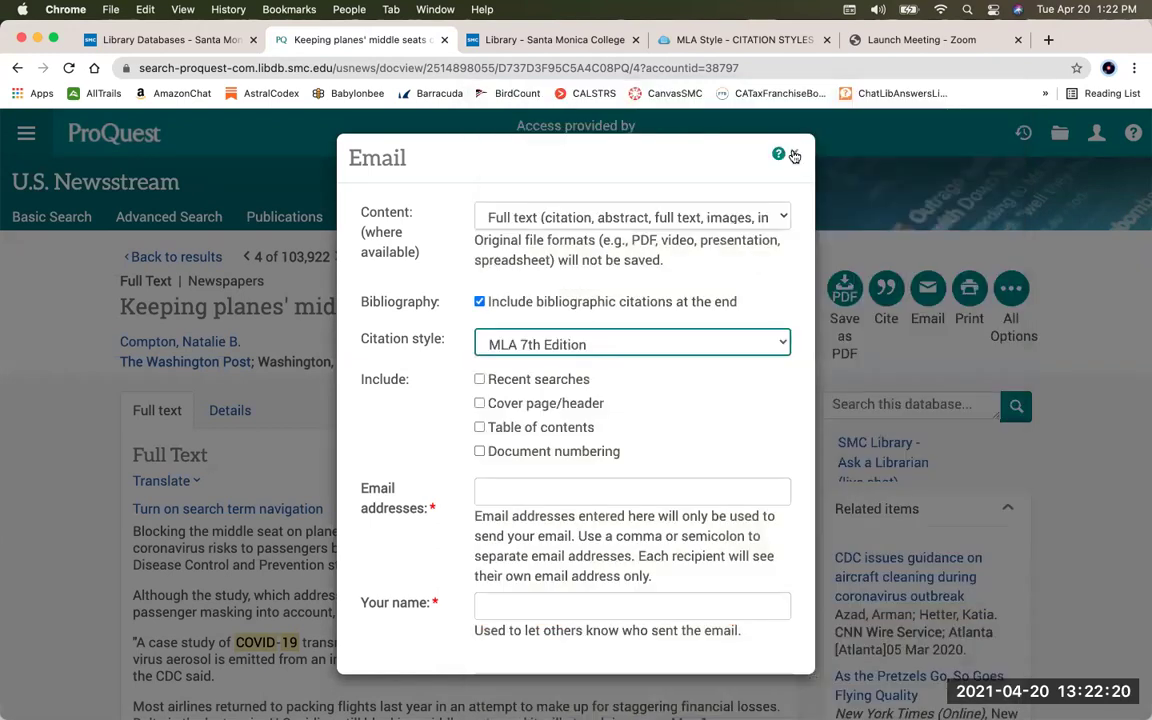
{"action": "left_click", "coordinate": [794, 155]}
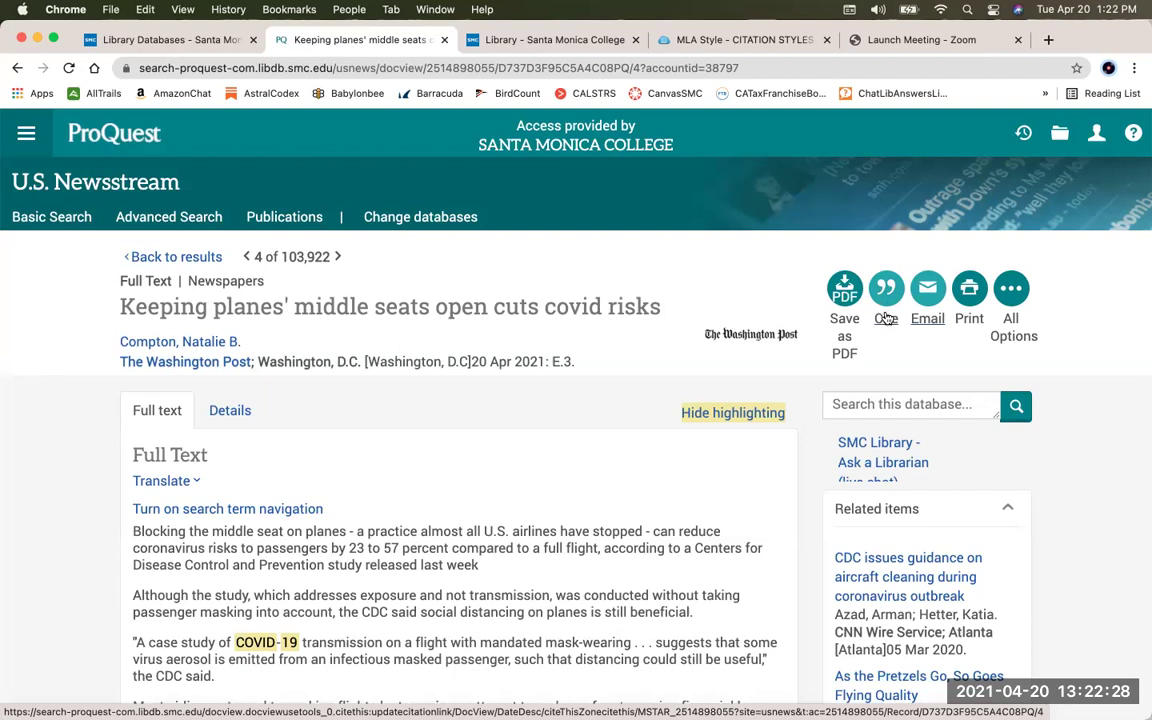
Generate the article's ready-made citation in MLA 7th Edition style
{"action": "scroll", "coordinate": [886, 318], "scroll_direction": "down", "scroll_amount": 1}
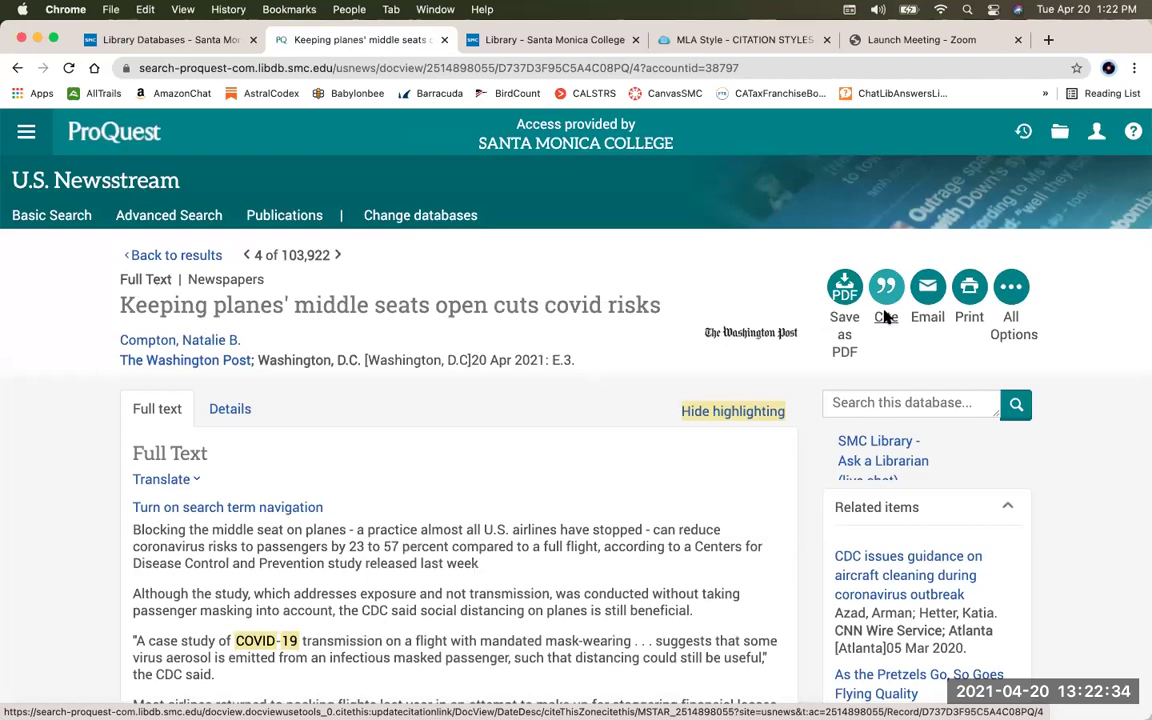
{"action": "left_click", "coordinate": [886, 318]}
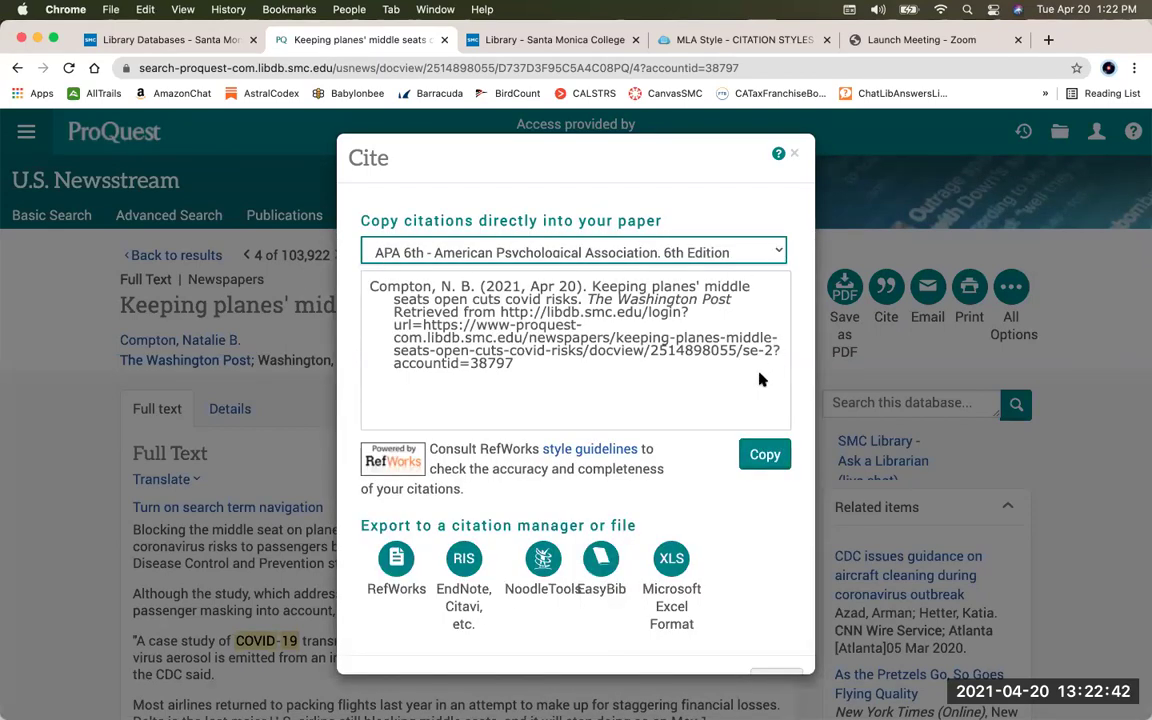
{"action": "key", "text": "space"}
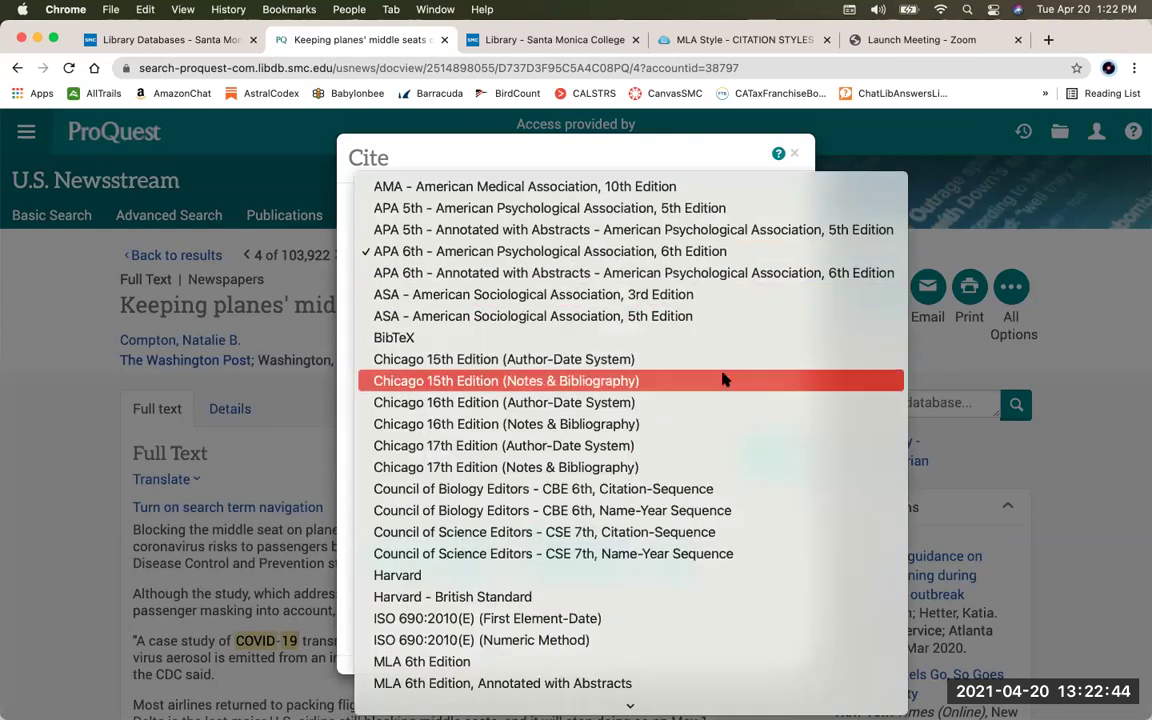
{"action": "scroll", "coordinate": [723, 378], "scroll_direction": "down", "scroll_amount": 2}
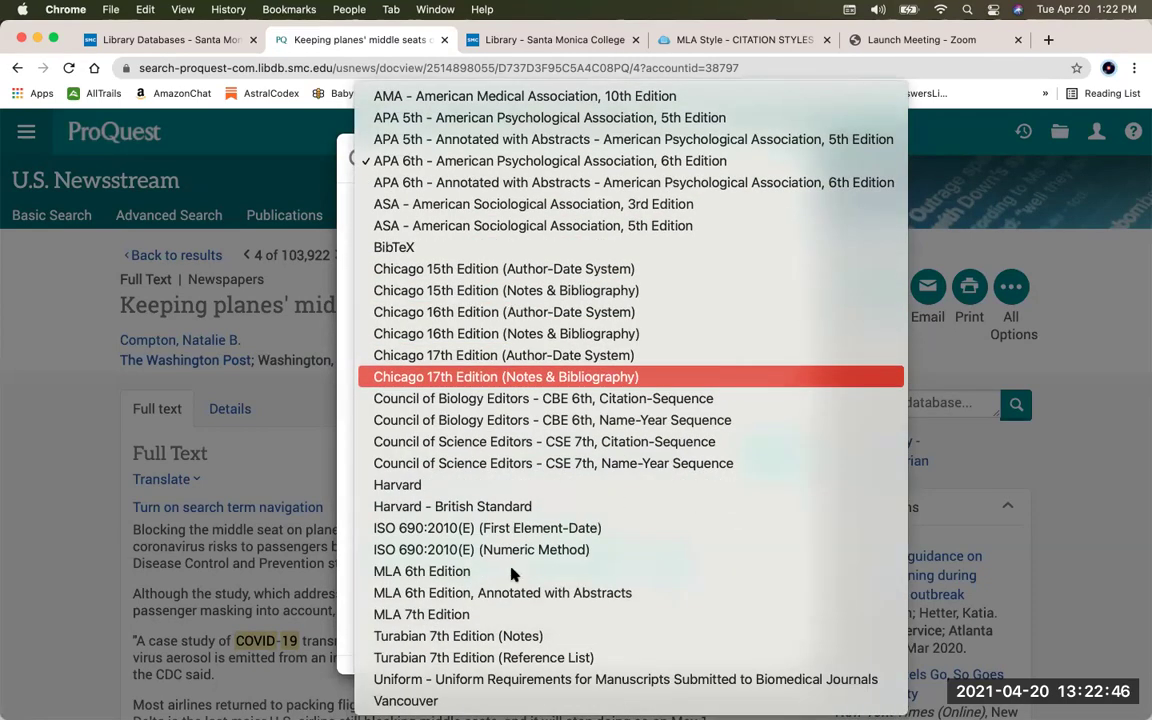
{"action": "key", "text": "Down"}
{"action": "key", "text": "Down"}
{"action": "key", "text": "Down"}
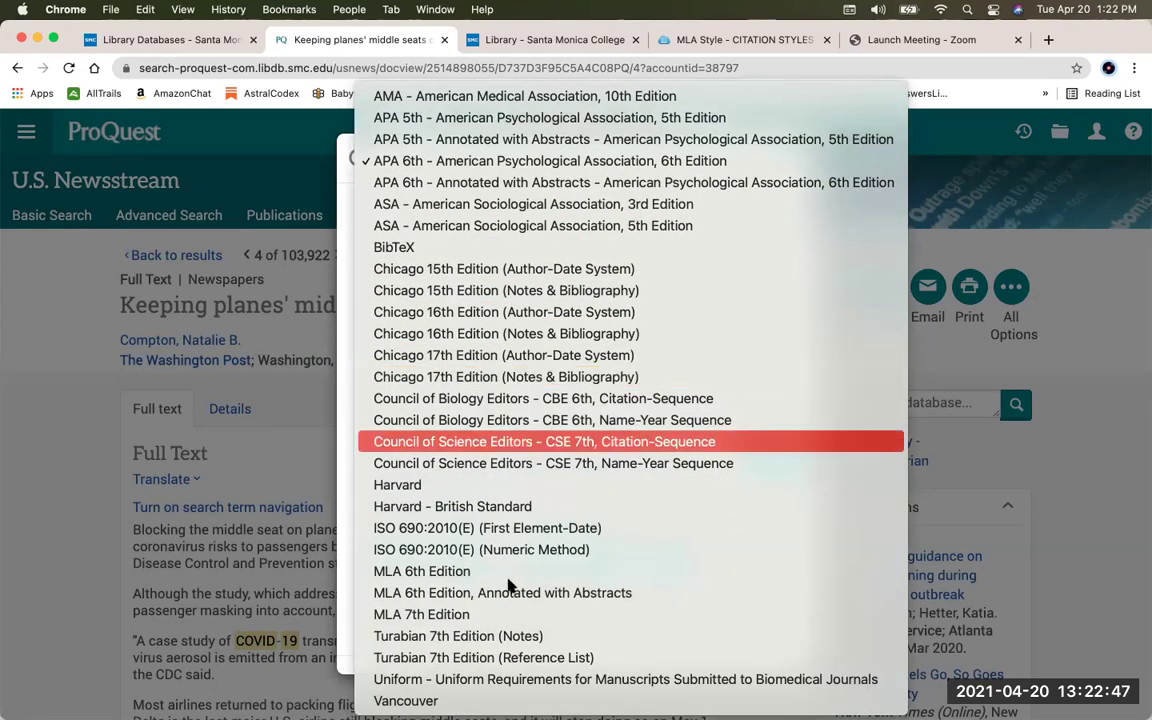
{"action": "left_click", "coordinate": [435, 620]}
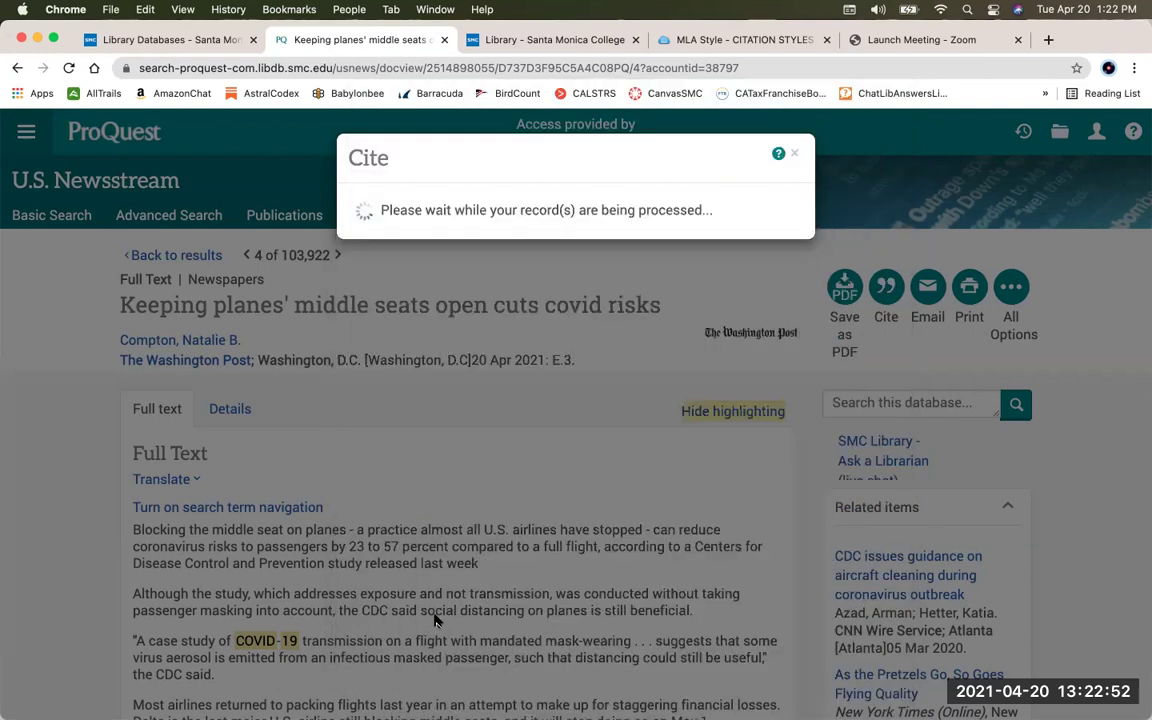
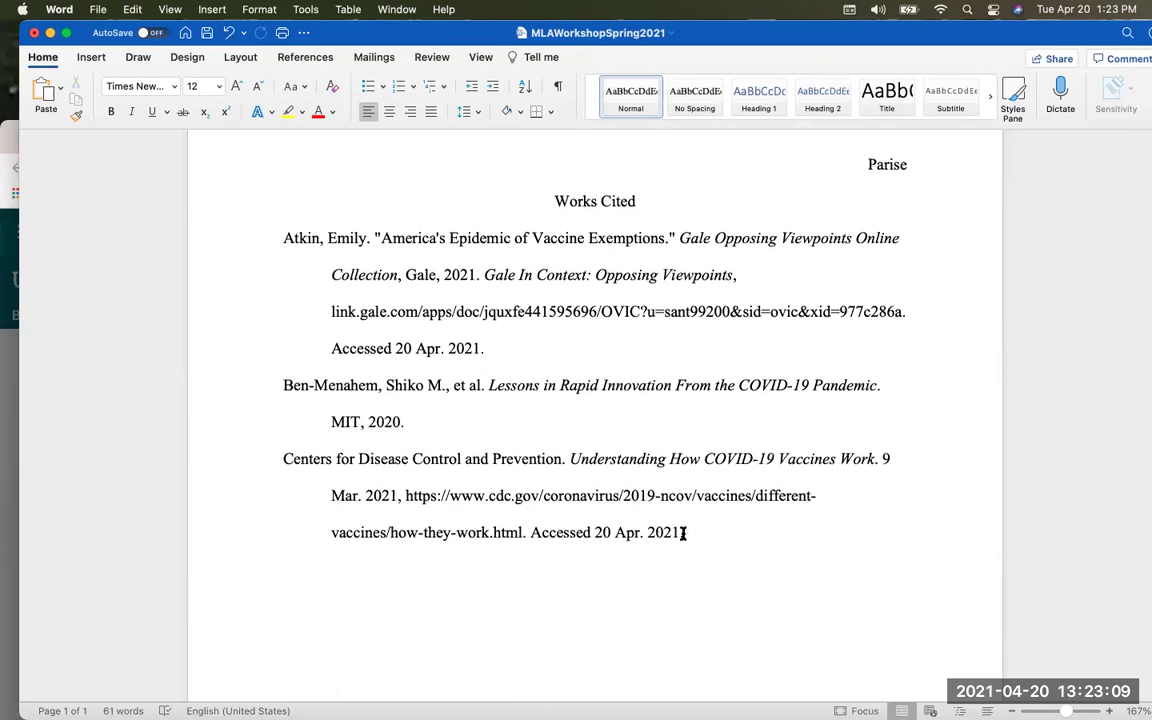
In the Word document, remove the hyperlink from the web address in the Centers for Disease Control and Prevention entry
{"action": "left_click", "coordinate": [688, 535]}
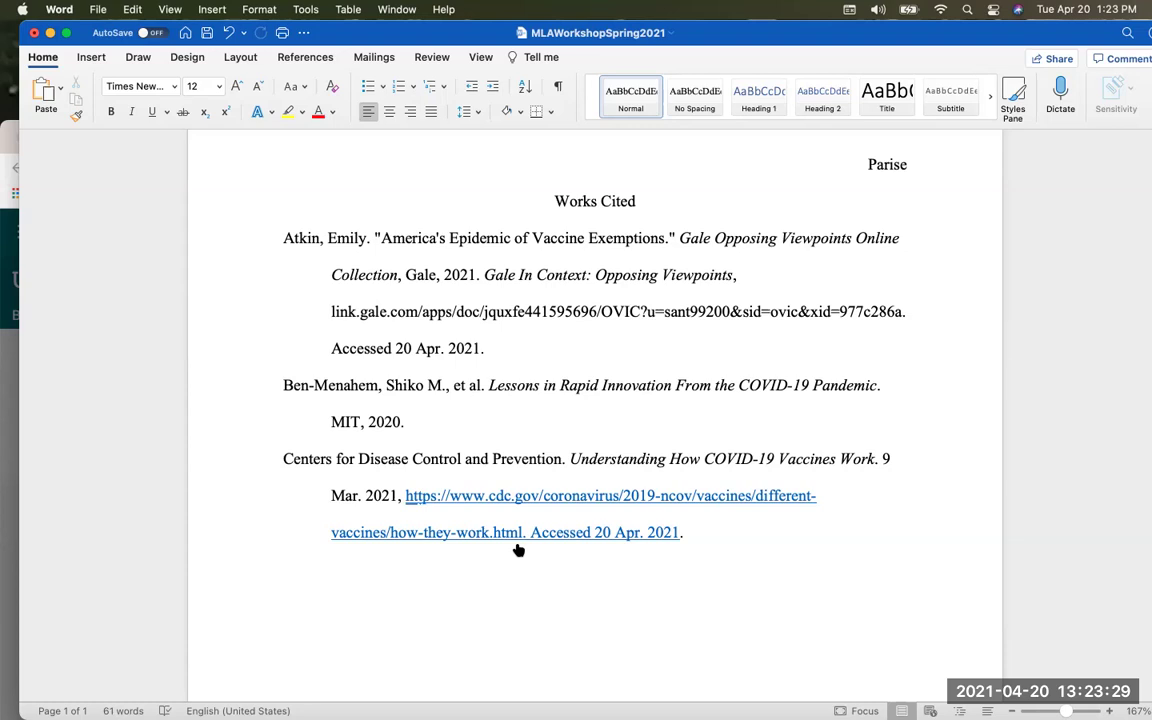
{"action": "left_click_drag", "start_coordinate": [690, 537], "coordinate": [494, 501]}
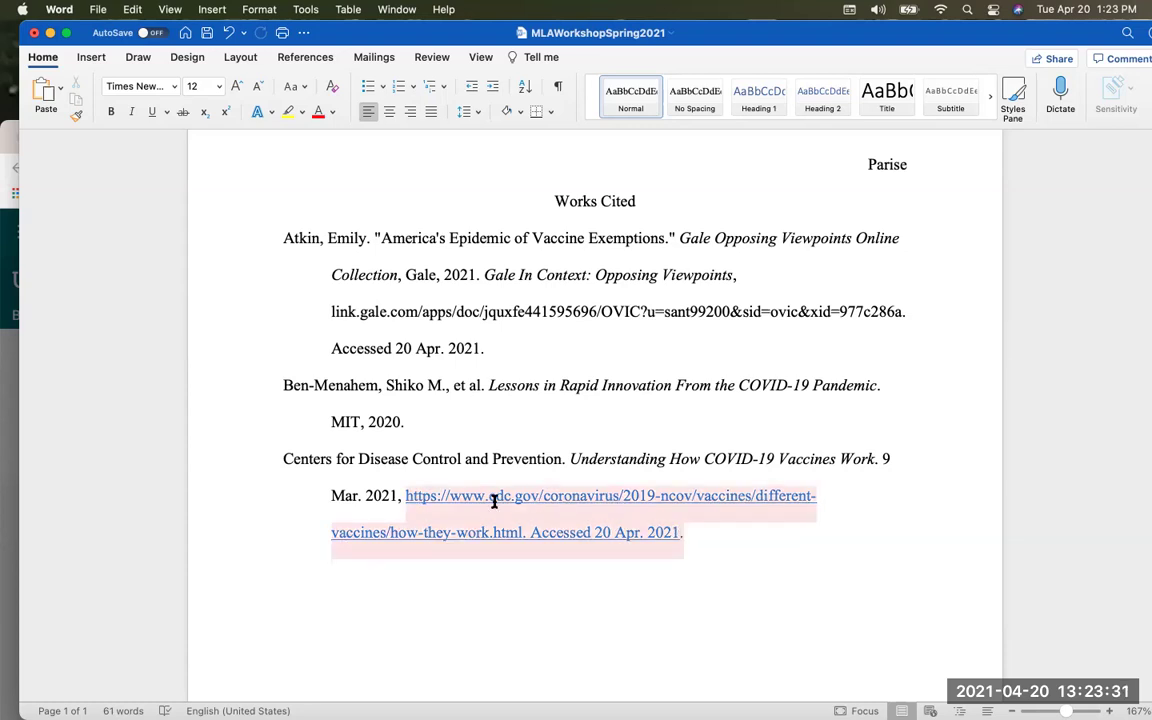
{"action": "right_click", "coordinate": [681, 517]}
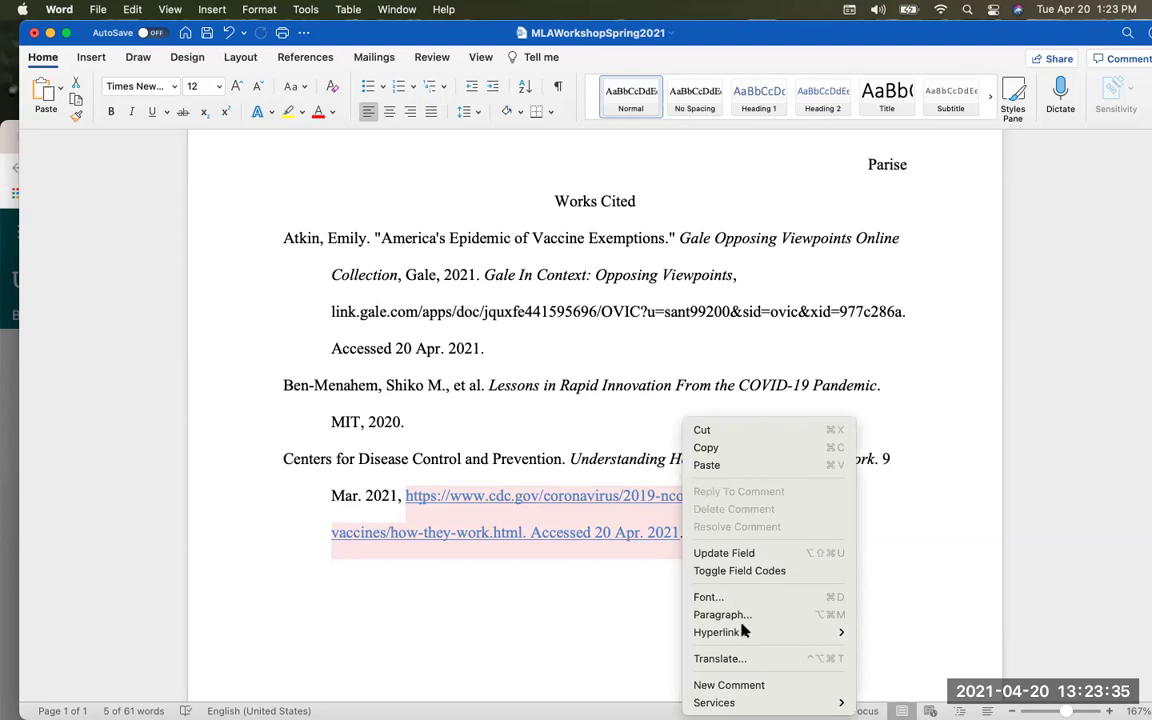
{"action": "mouse_move", "coordinate": [836, 632]}
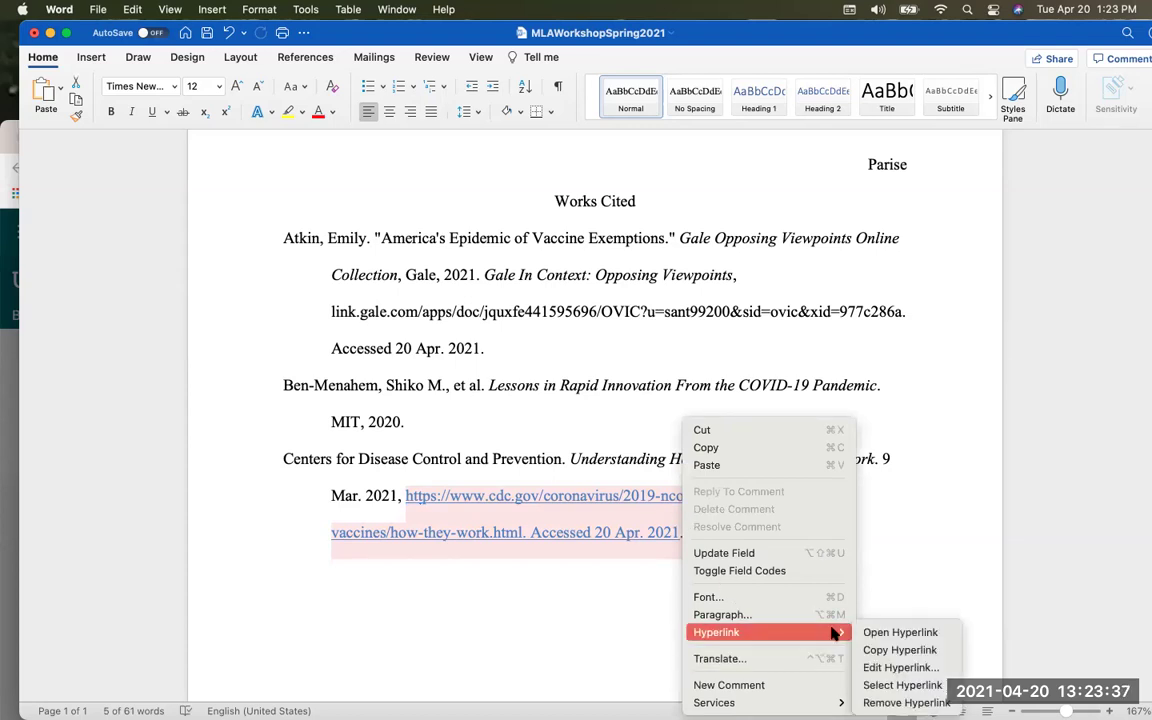
{"action": "left_click", "coordinate": [888, 705]}
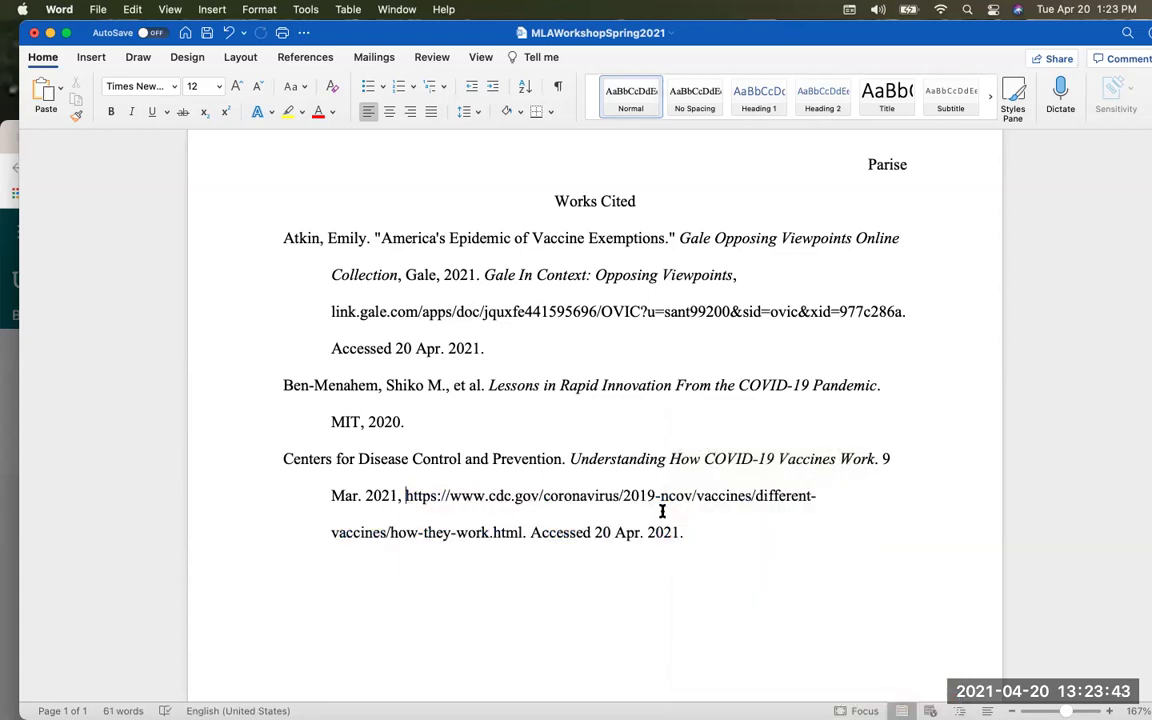
Paste the Washington Post citation on a new line below the CDC entry, matching the destination formatting
{"action": "left_click", "coordinate": [689, 532]}
{"action": "double_click", "coordinate": [295, 570]}
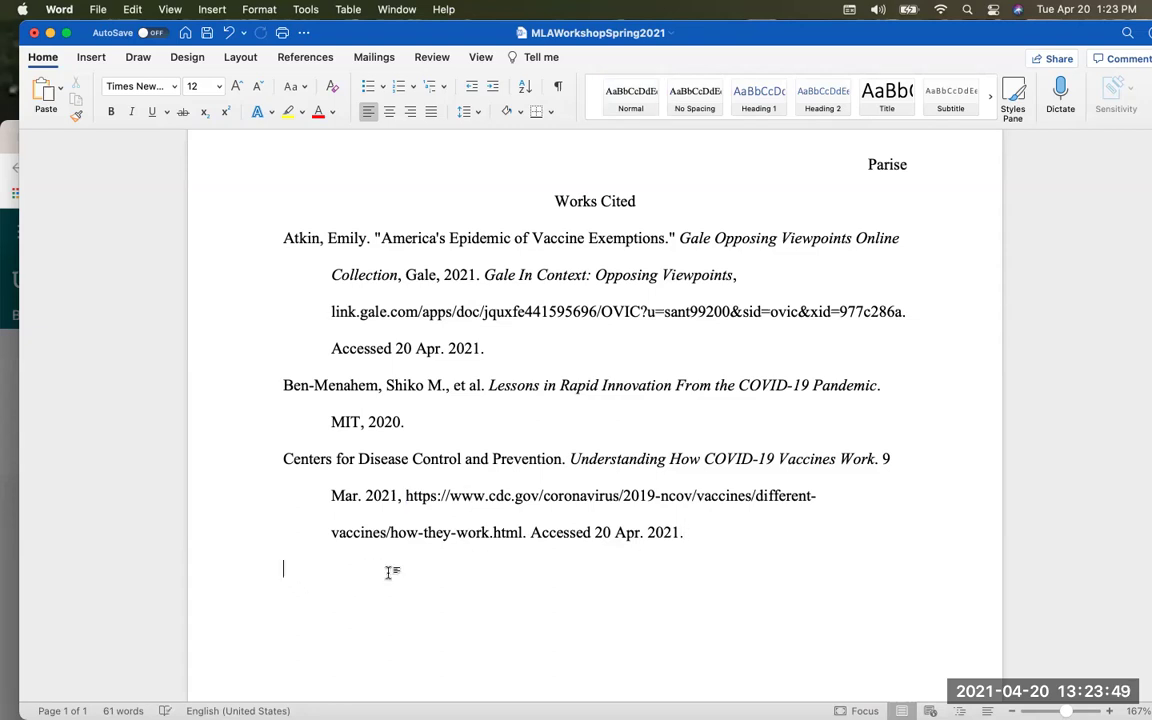
{"action": "key", "text": "super+v"}
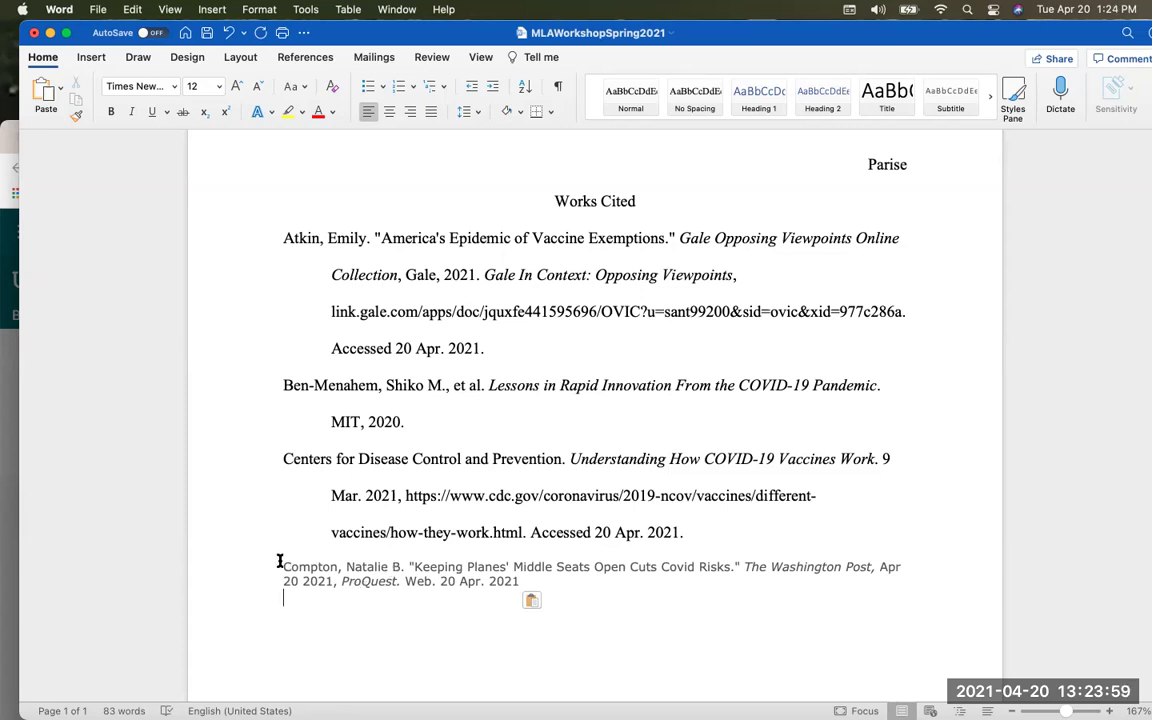
{"action": "left_click", "coordinate": [538, 600]}
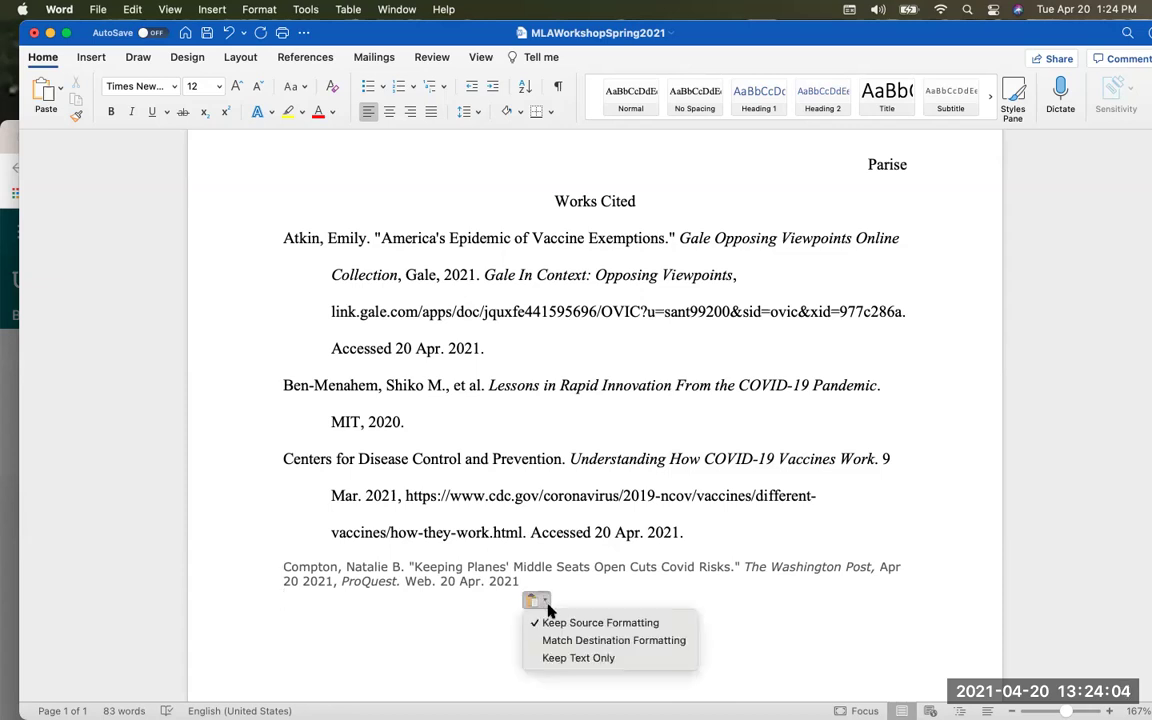
{"action": "left_click", "coordinate": [584, 641]}
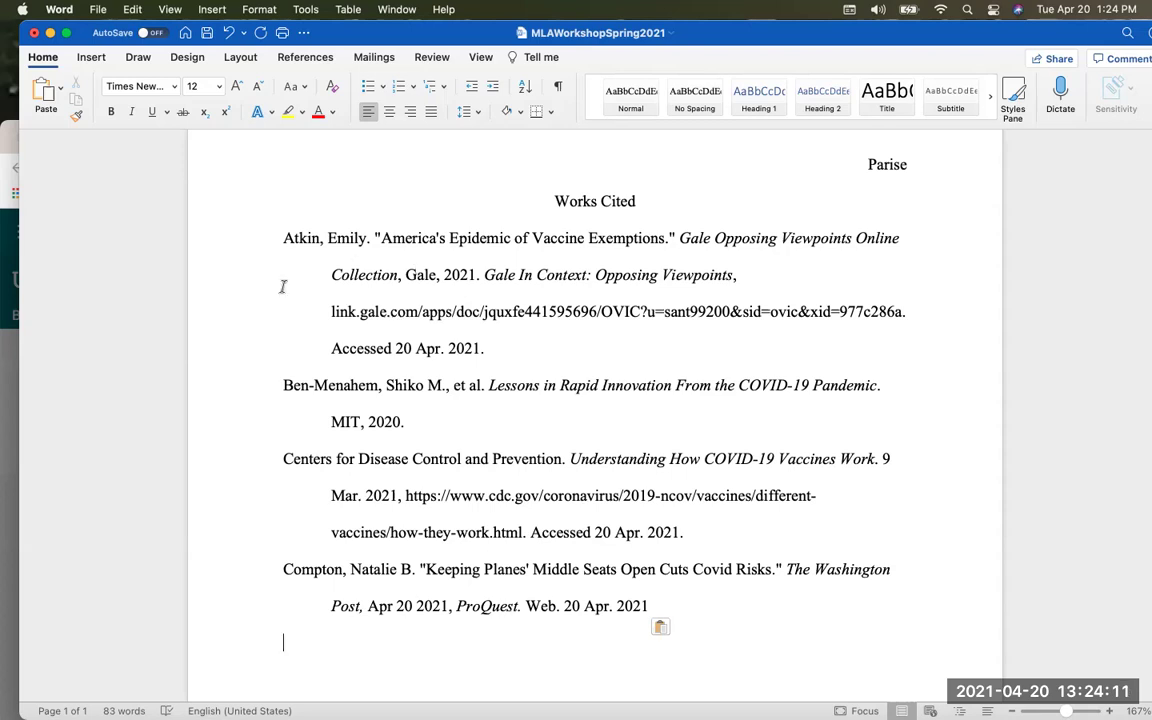
Check the author, article title and newspaper name in the pasted citation by highlighting each element in turn
{"action": "scroll", "coordinate": [681, 609], "scroll_direction": "down", "scroll_amount": 2}
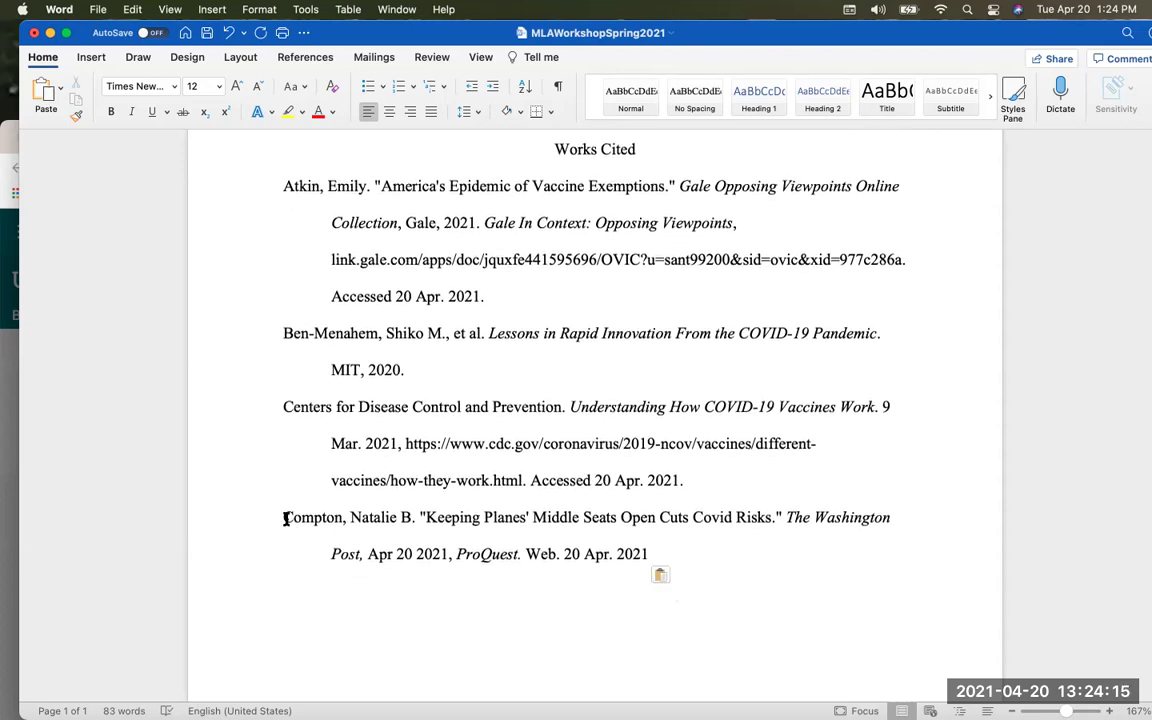
{"action": "left_click_drag", "start_coordinate": [284, 517], "coordinate": [411, 517]}
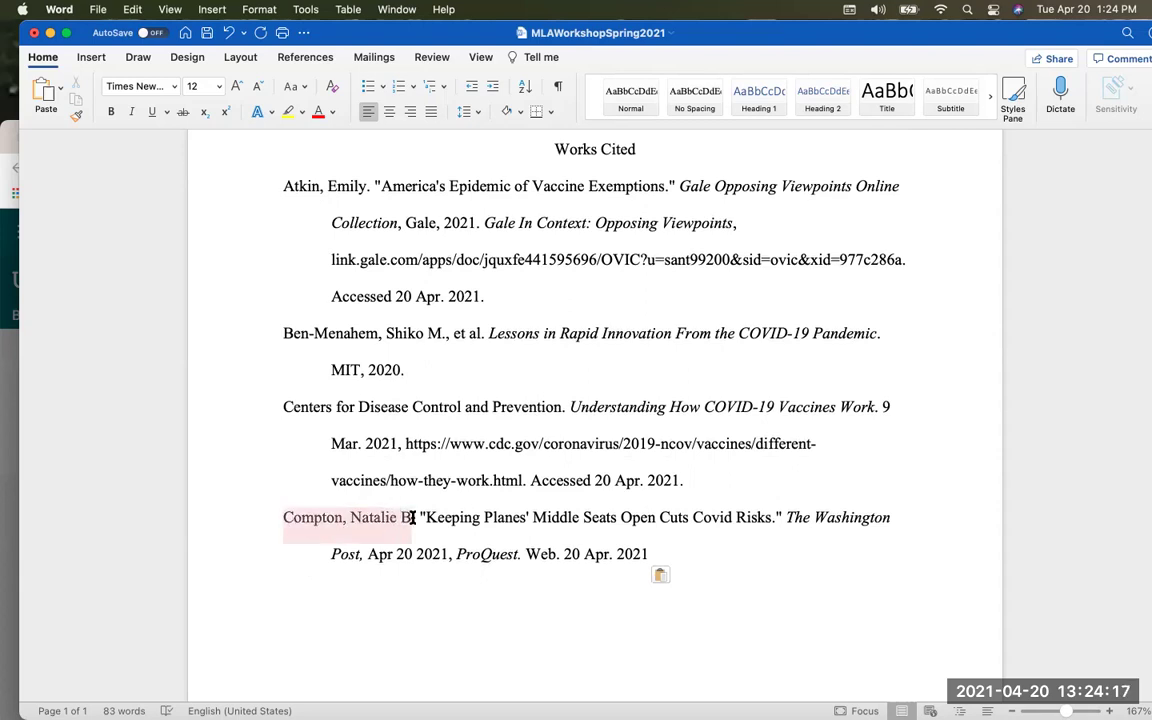
{"action": "left_click_drag", "start_coordinate": [425, 517], "coordinate": [758, 517]}
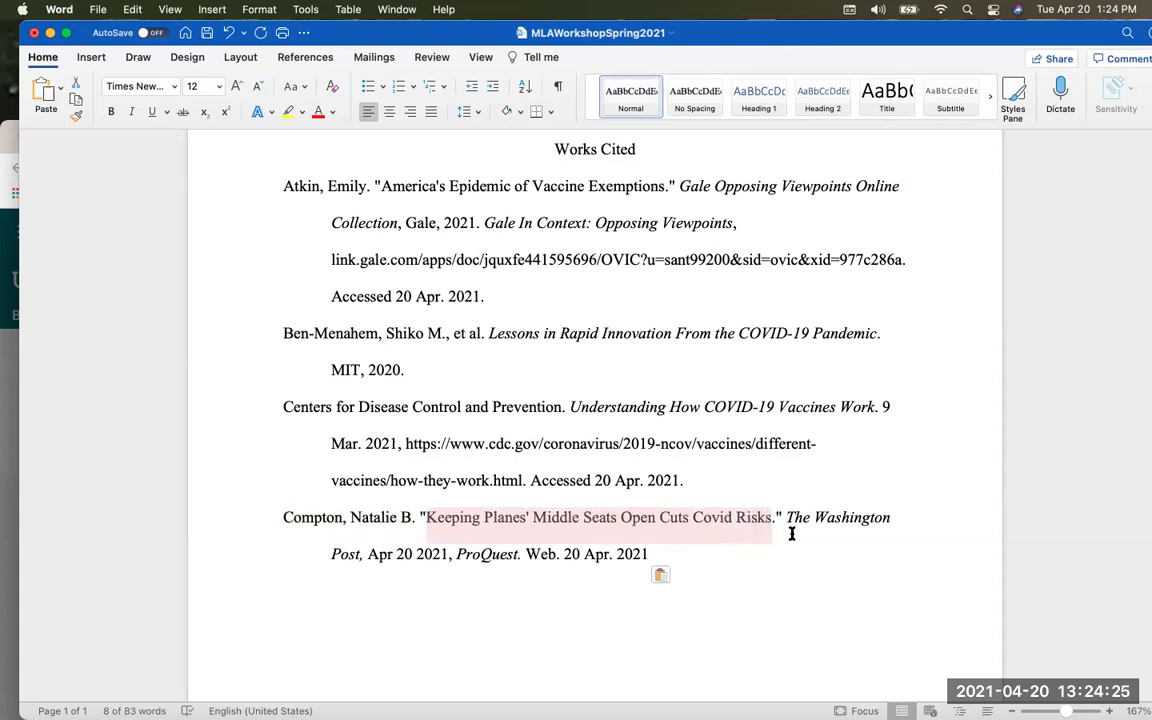
{"action": "left_click_drag", "start_coordinate": [786, 517], "coordinate": [358, 556]}
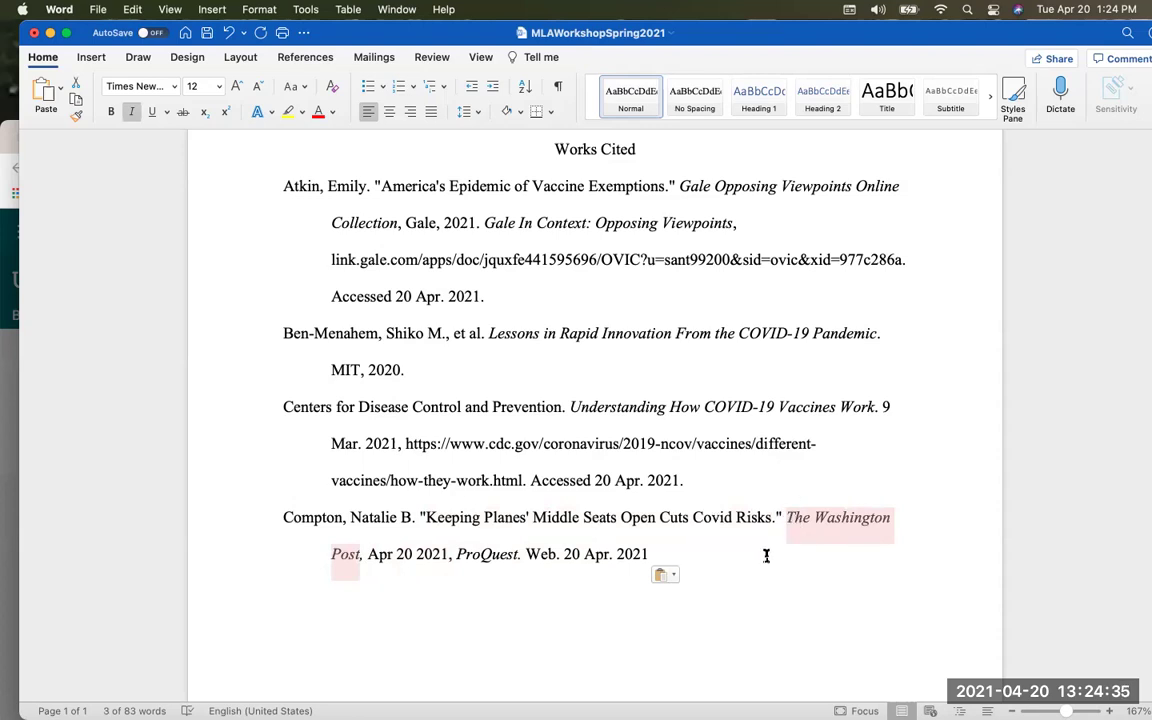
{"action": "left_click", "coordinate": [717, 545]}
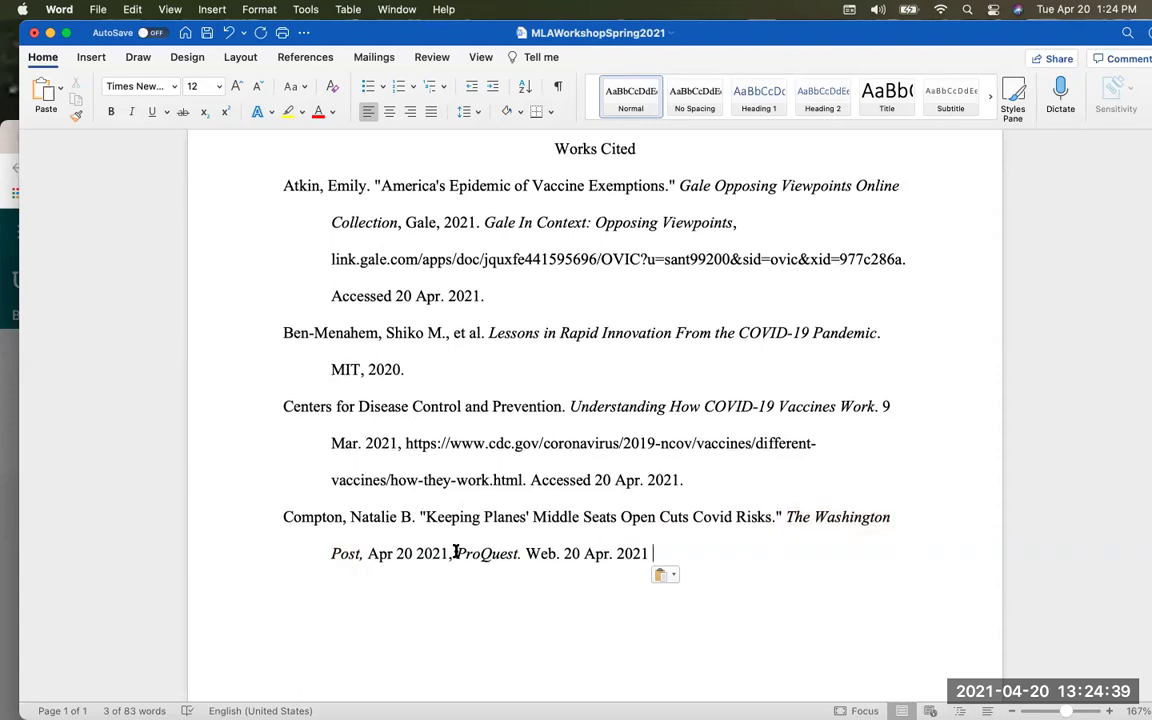
Replace the database name "ProQuest" in the Washington Post citation with "US Newsstream", followed by a period
{"action": "left_click_drag", "start_coordinate": [456, 553], "coordinate": [519, 554]}
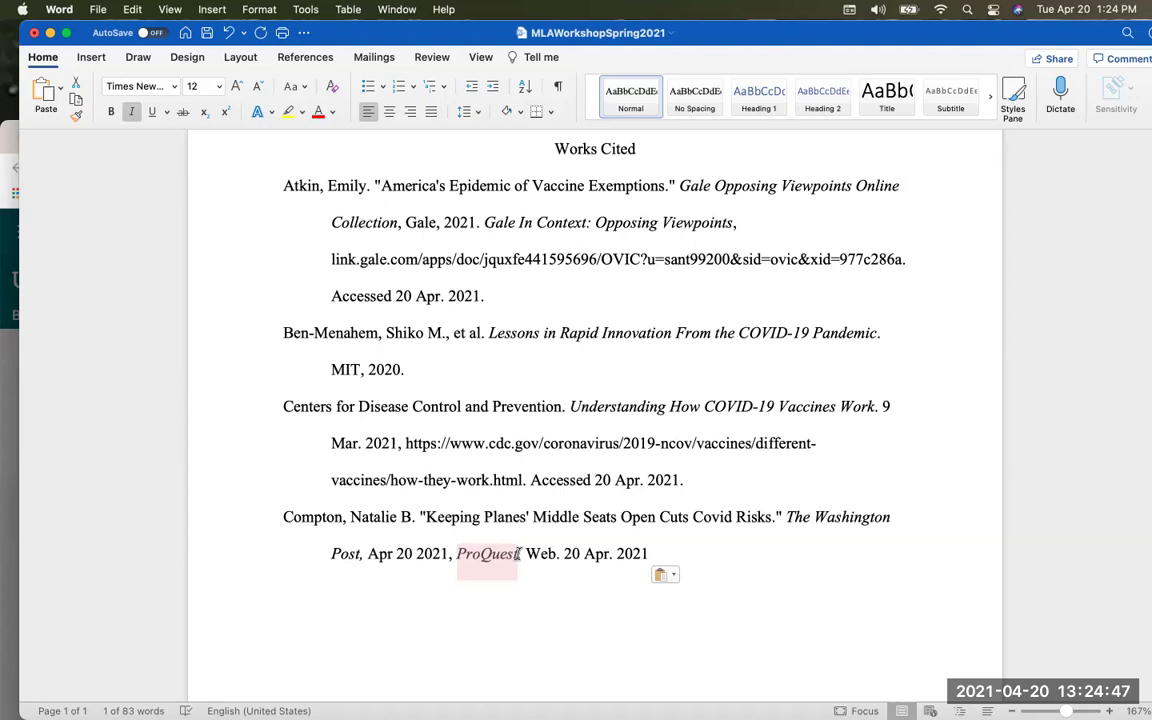
{"action": "type", "text": "Us."}
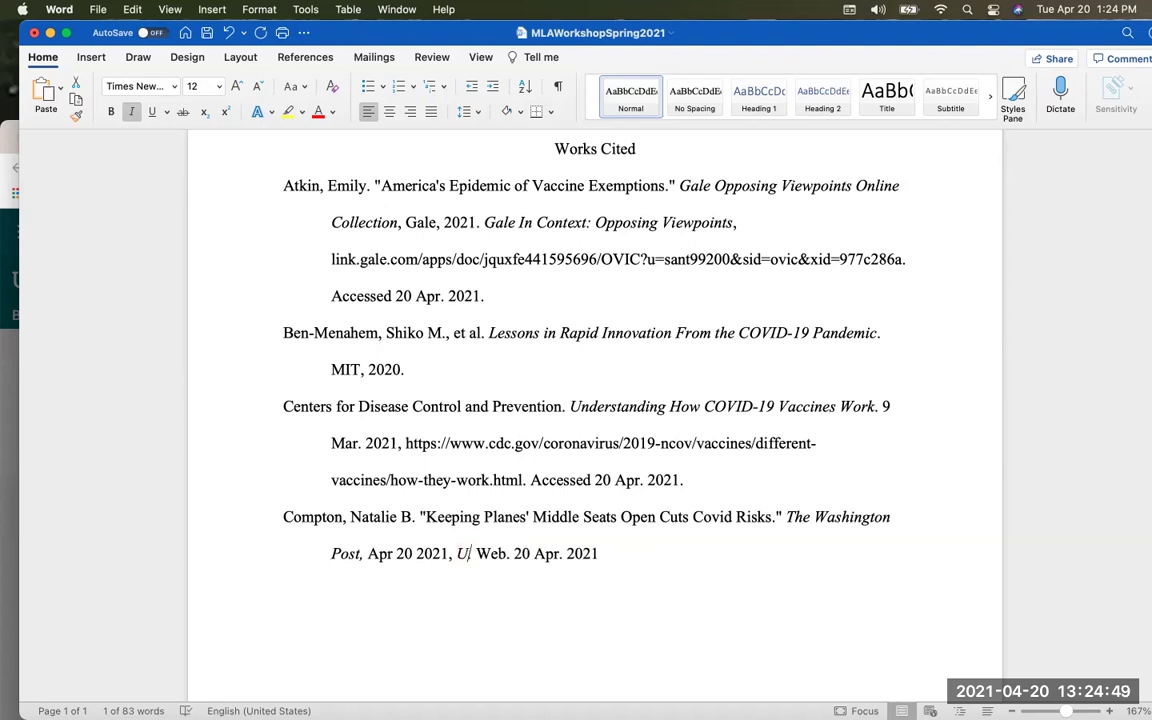
{"action": "key", "text": "BackSpace"}
{"action": "key", "text": "BackSpace"}
{"action": "type", "text": "S News"}
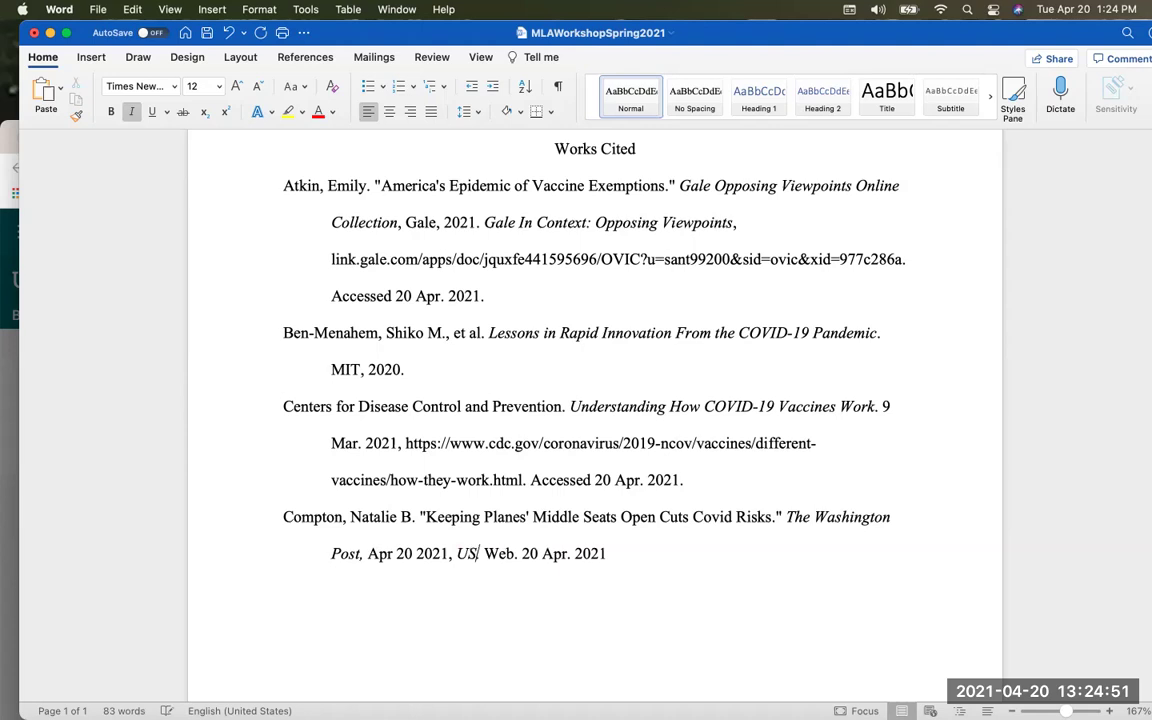
{"action": "type", "text": "stream"}
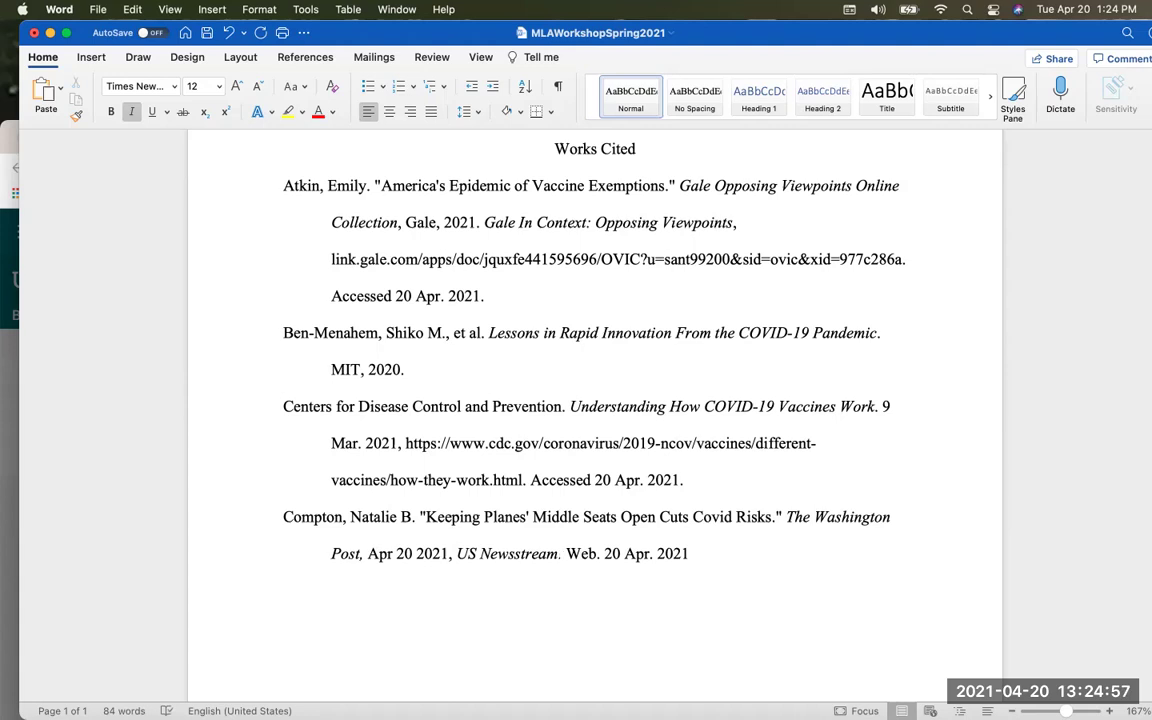
{"action": "type", "text": "."}
Replace "Web." with "Accessed" in non-italic text before the Washington Post citation's access date, and end the citation with a period
{"action": "double_click", "coordinate": [578, 553]}
{"action": "key", "text": "BackSpace"}
{"action": "key", "text": "BackSpace"}
{"action": "type", "text": "Acces"}
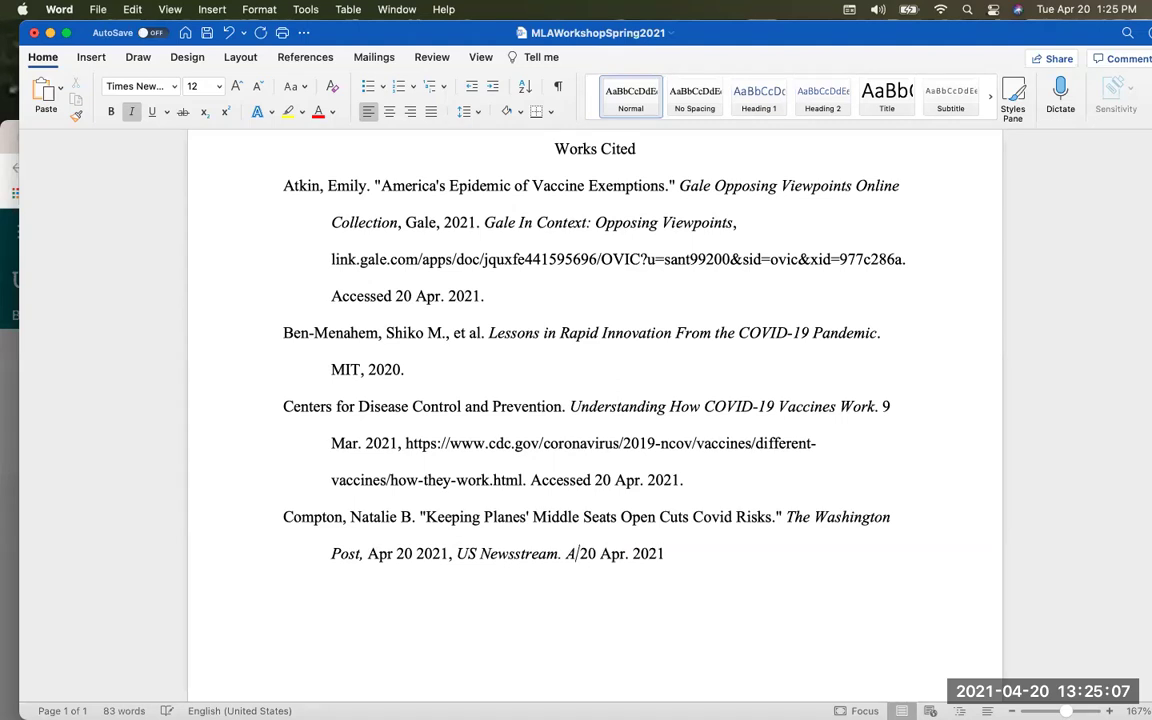
{"action": "type", "text": "sed"}
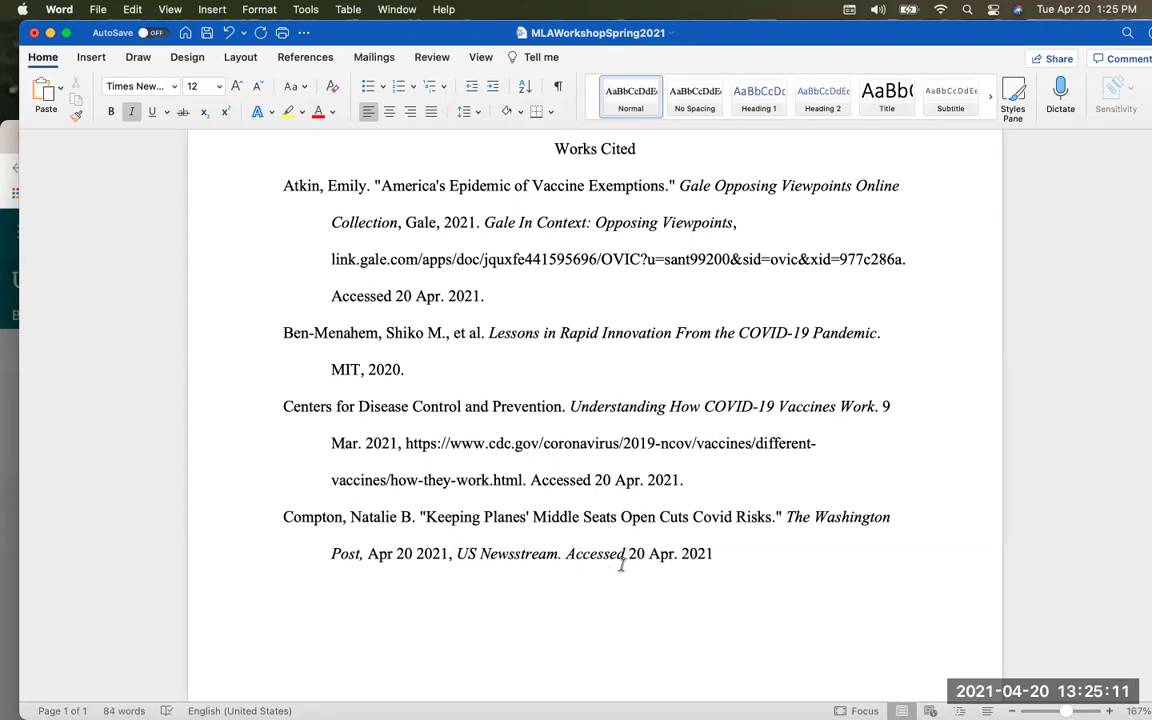
{"action": "left_click_drag", "start_coordinate": [628, 555], "coordinate": [564, 557]}
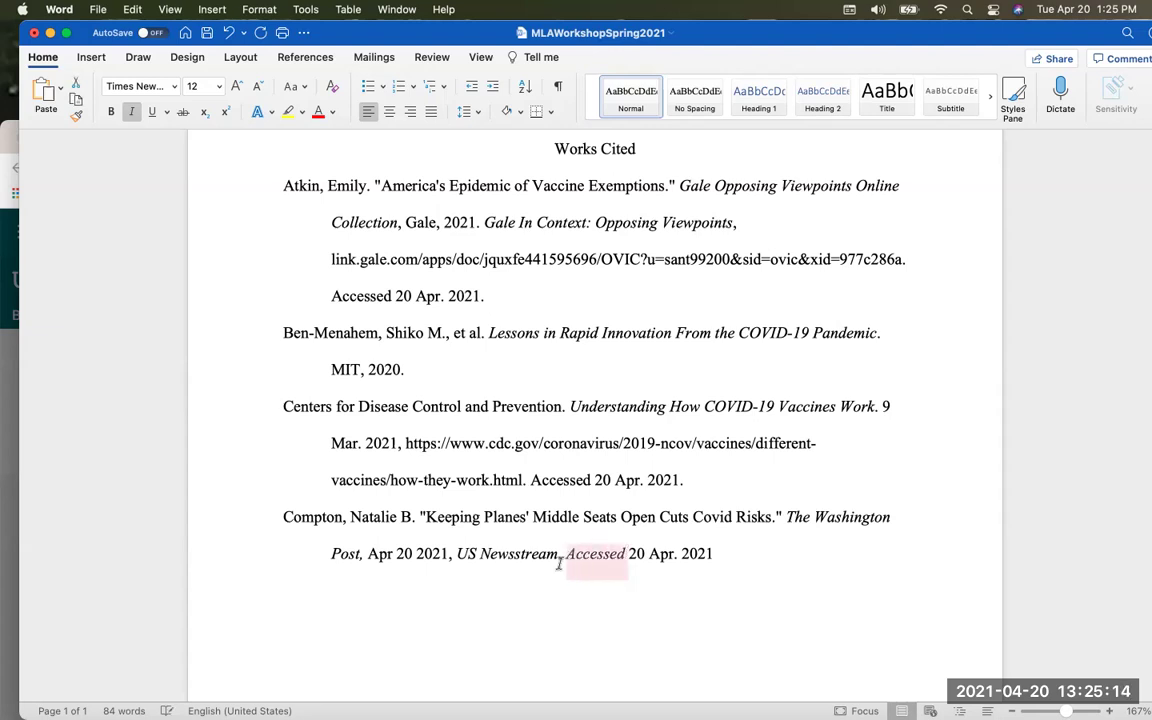
{"action": "left_click", "coordinate": [131, 113]}
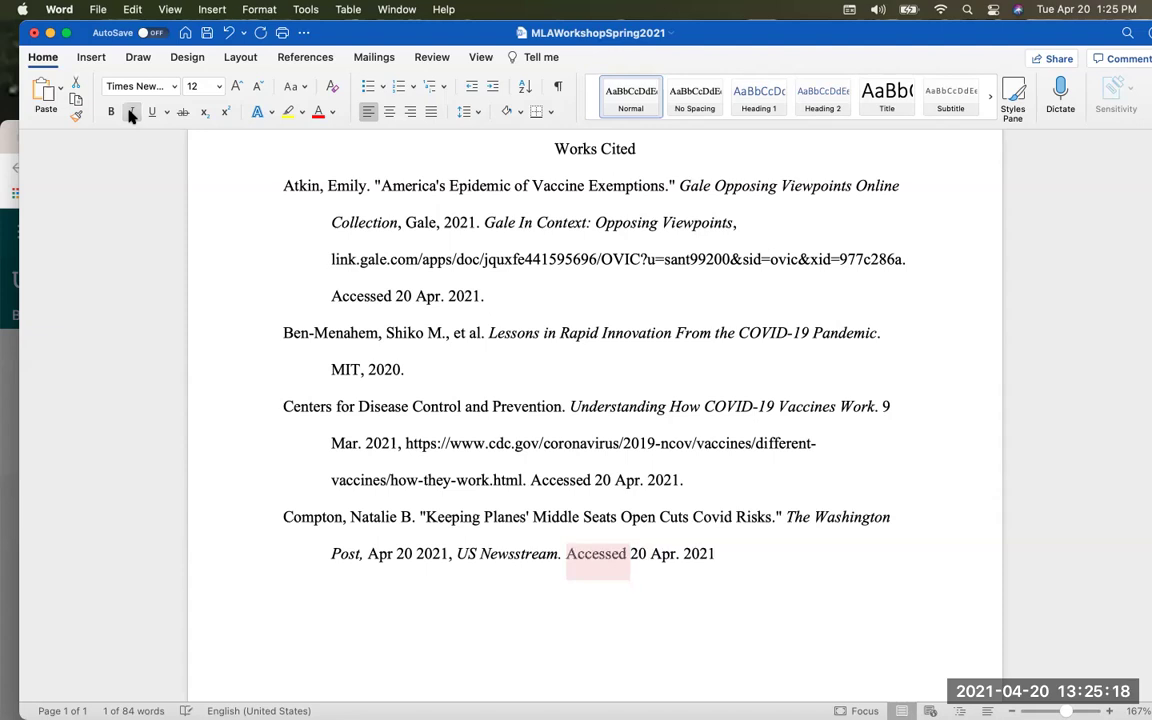
{"action": "left_click", "coordinate": [739, 553]}
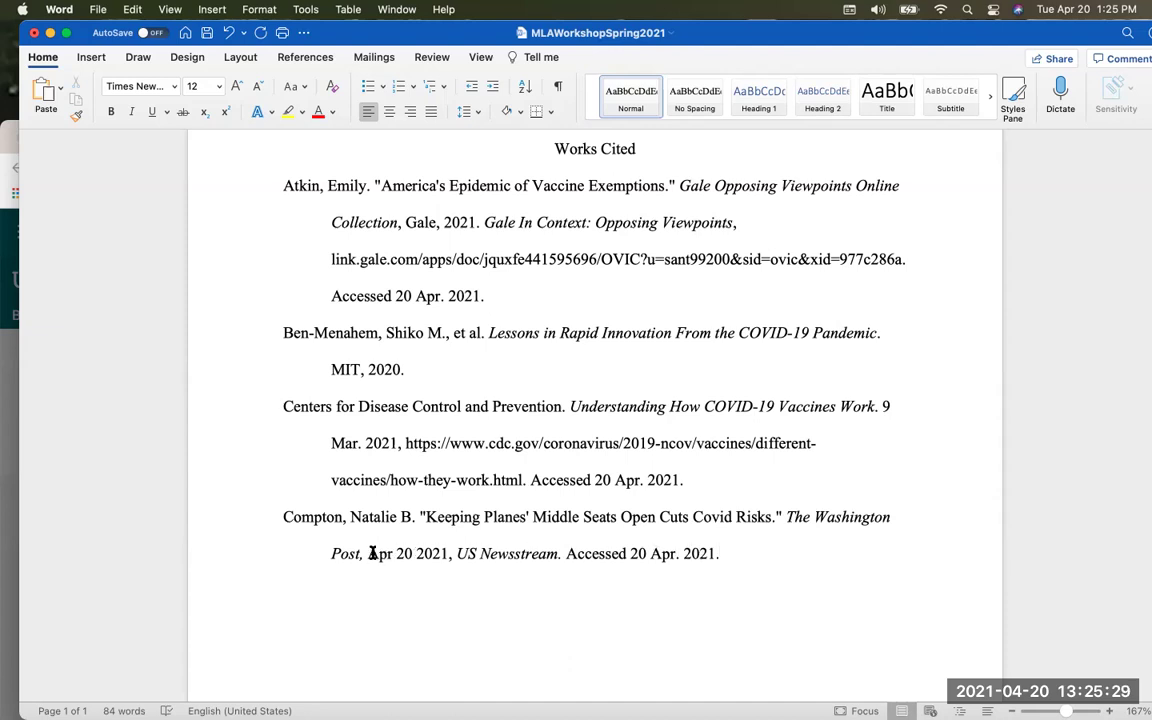
Rewrite the publication date in the Washington Post citation in day-month-year order as "20 Apr. 2021"
{"action": "left_click_drag", "start_coordinate": [367, 553], "coordinate": [447, 562]}
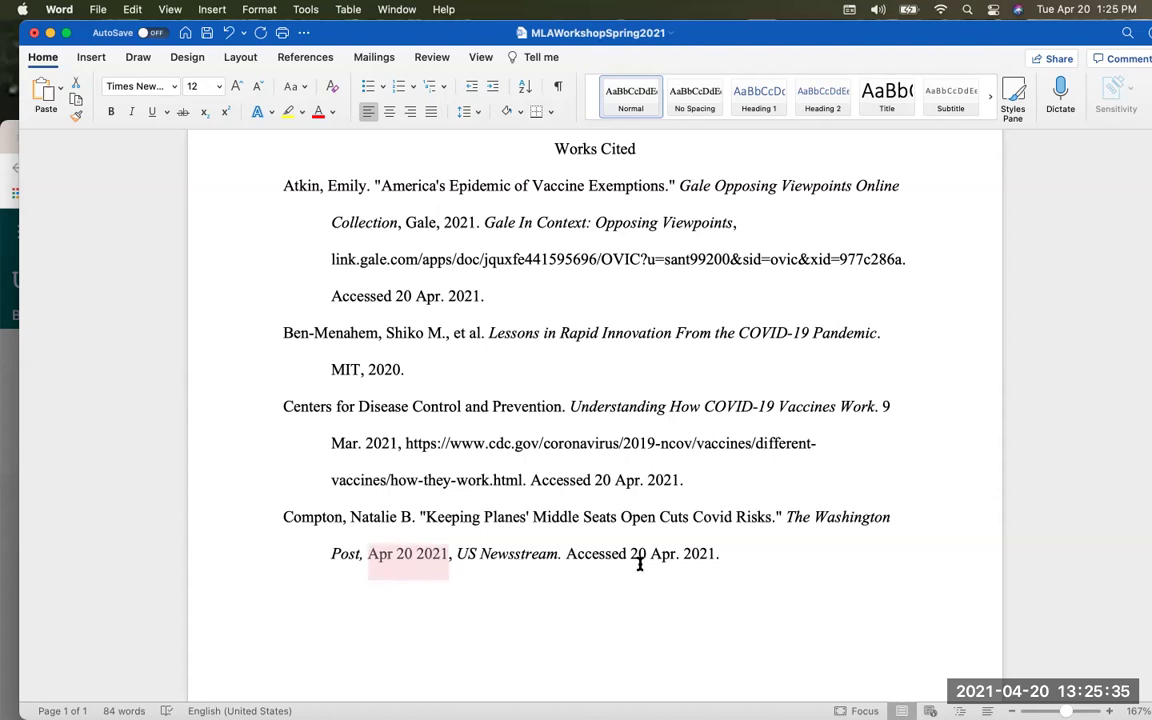
{"action": "left_click_drag", "start_coordinate": [631, 553], "coordinate": [745, 560]}
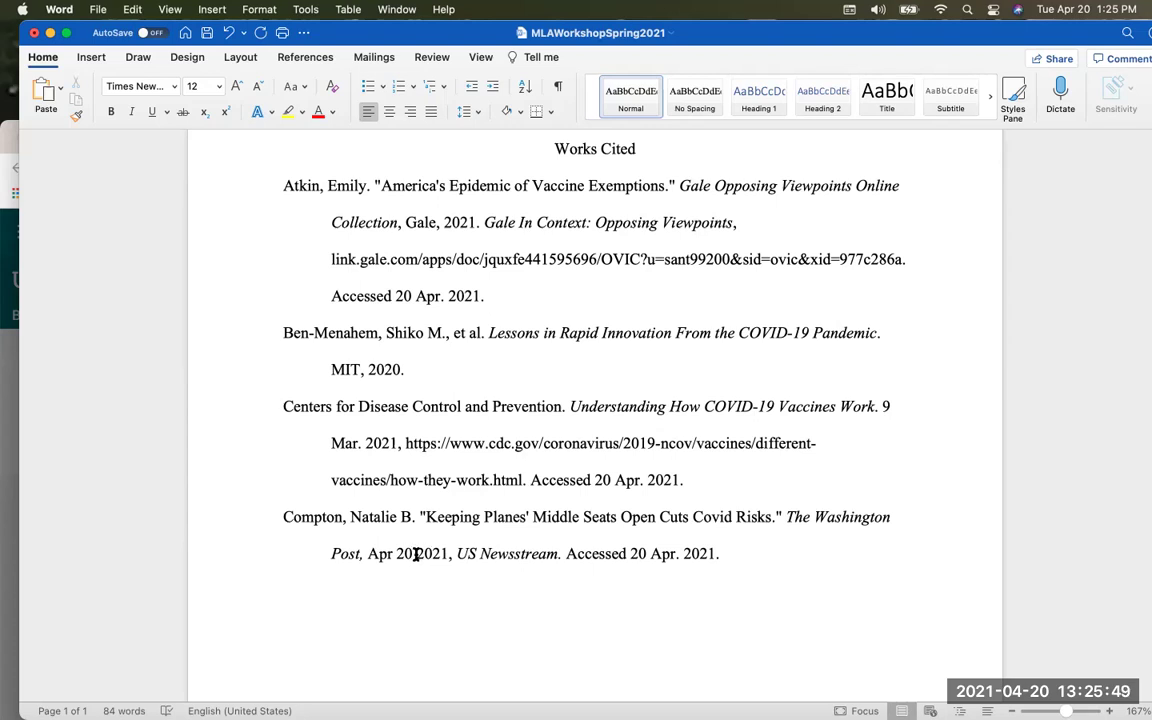
{"action": "double_click", "coordinate": [378, 556]}
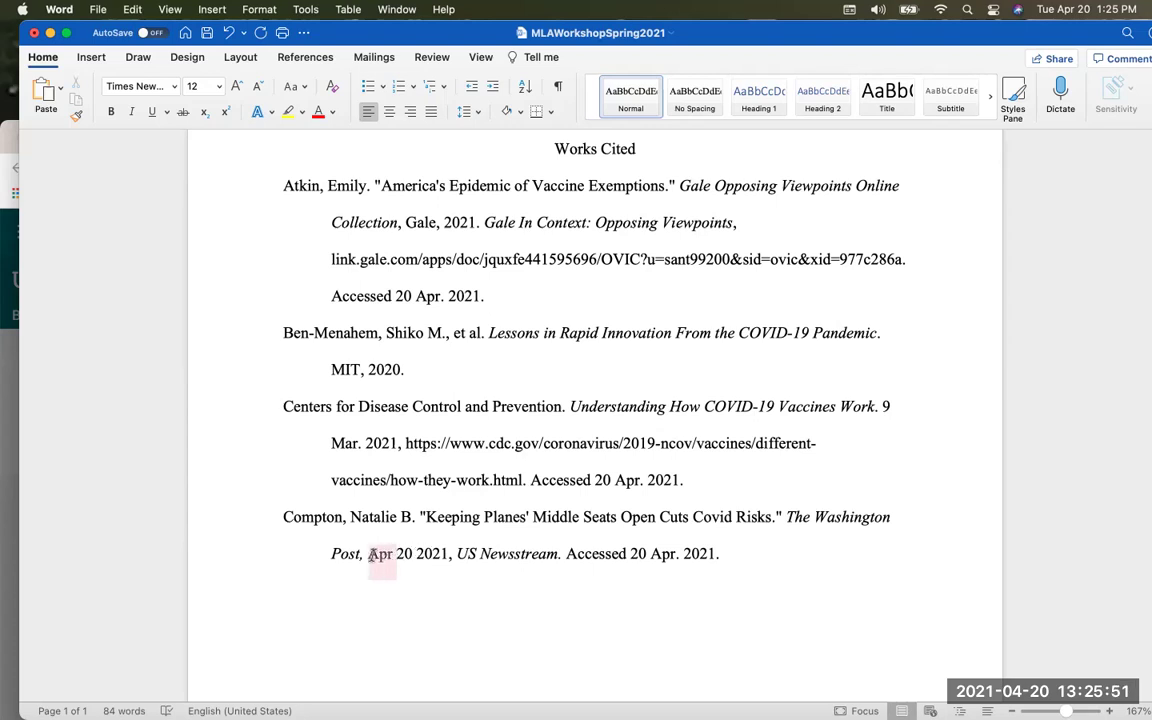
{"action": "key", "text": "BackSpace"}
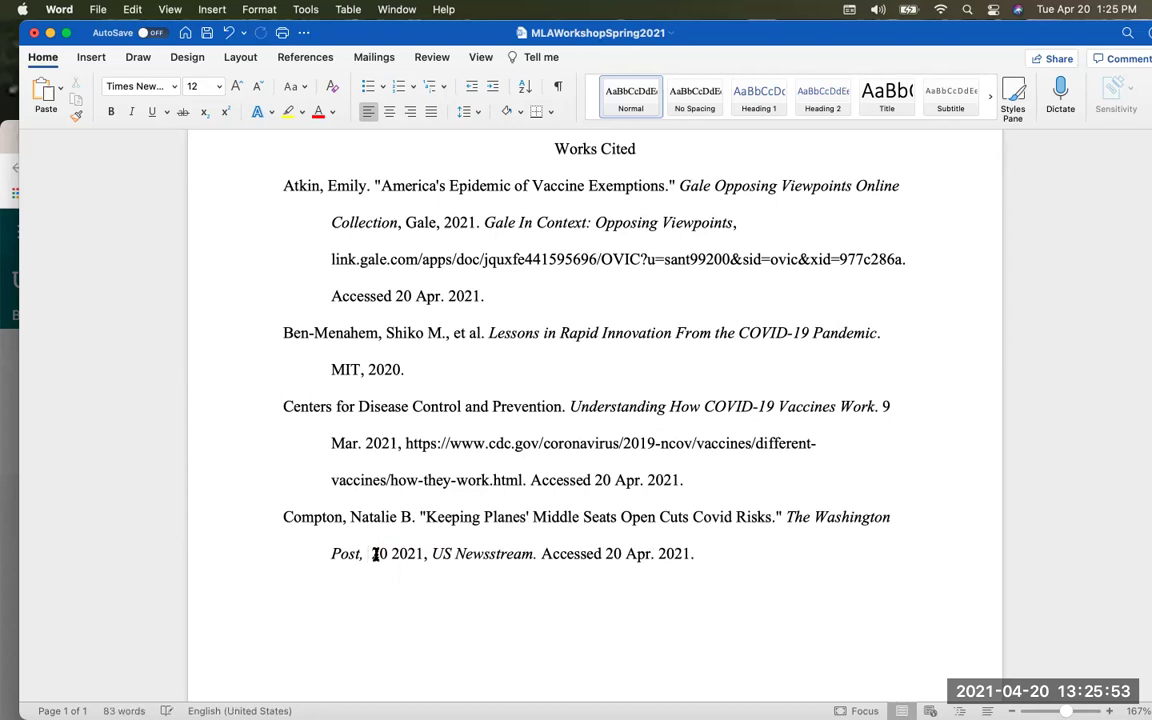
{"action": "left_click", "coordinate": [393, 553]}
{"action": "type", "text": "Apr."}
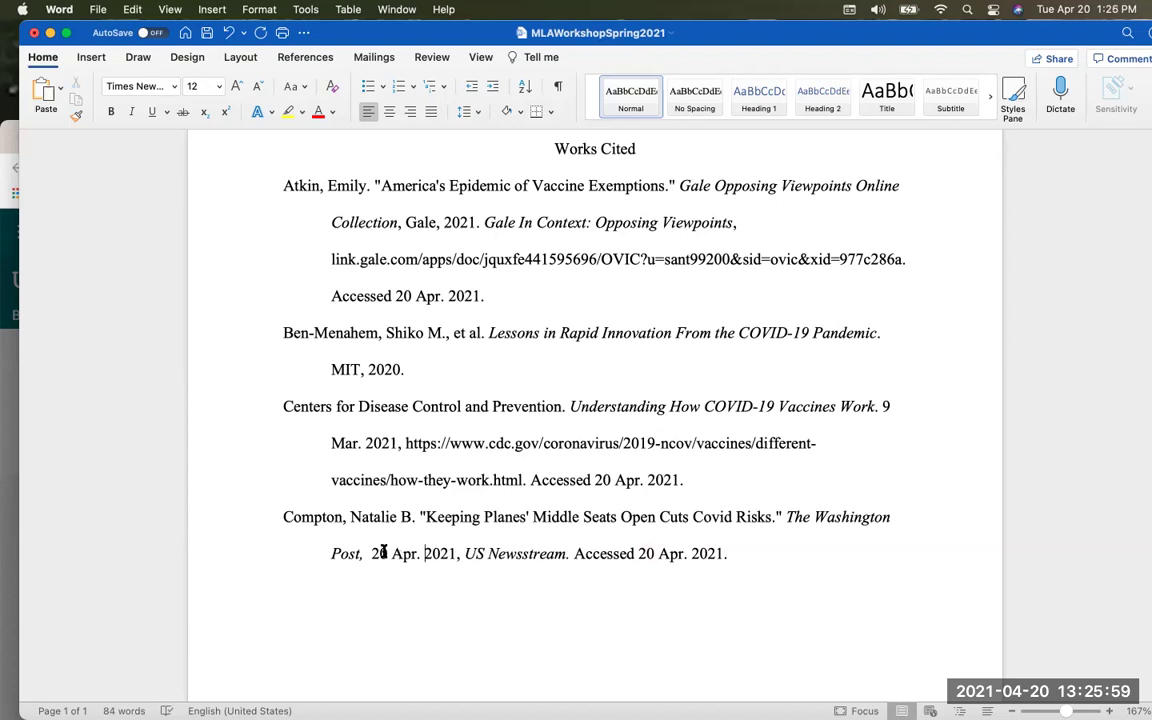
{"action": "left_click_drag", "start_coordinate": [372, 552], "coordinate": [448, 553]}
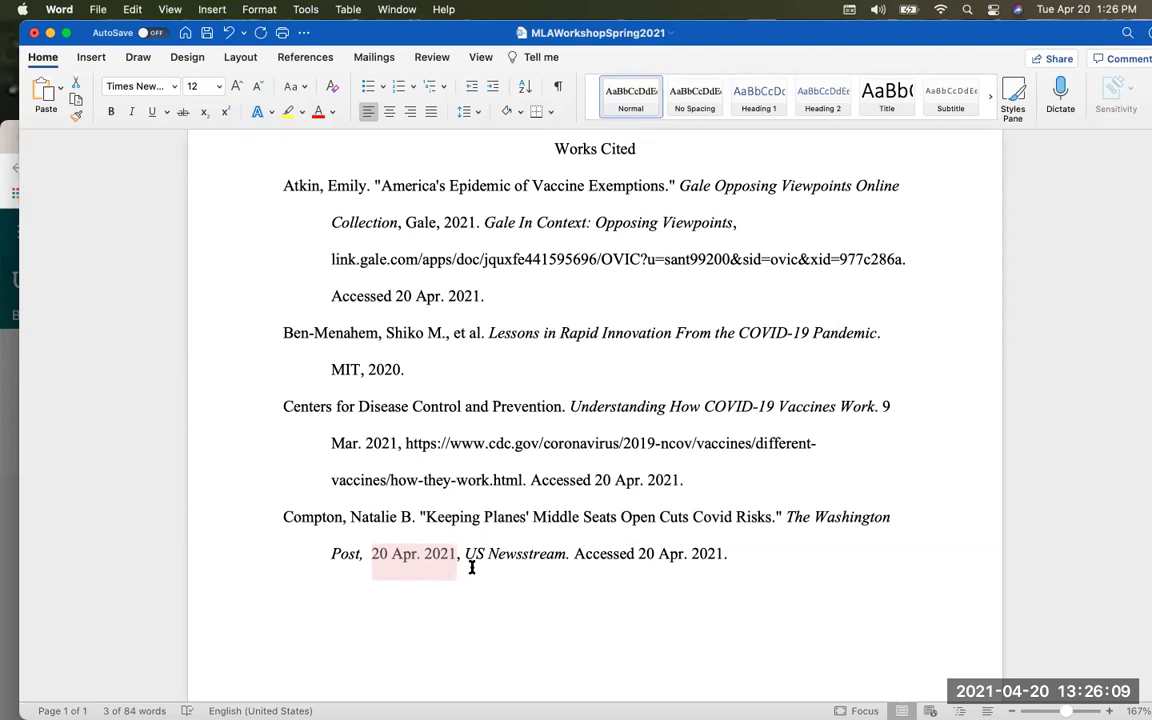
{"action": "left_click", "coordinate": [751, 557]}
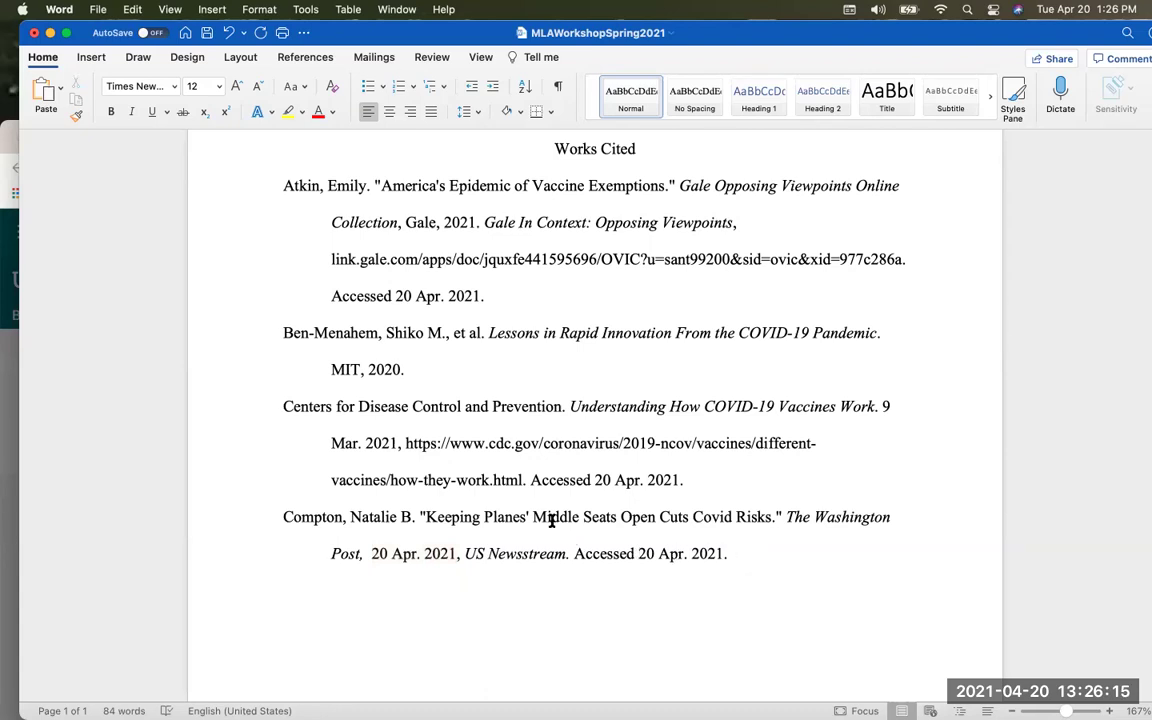
Switch to the ProQuest article page in Chrome, close the Cite window and copy the article's web address
{"action": "left_click_drag", "start_coordinate": [404, 443], "coordinate": [522, 480]}
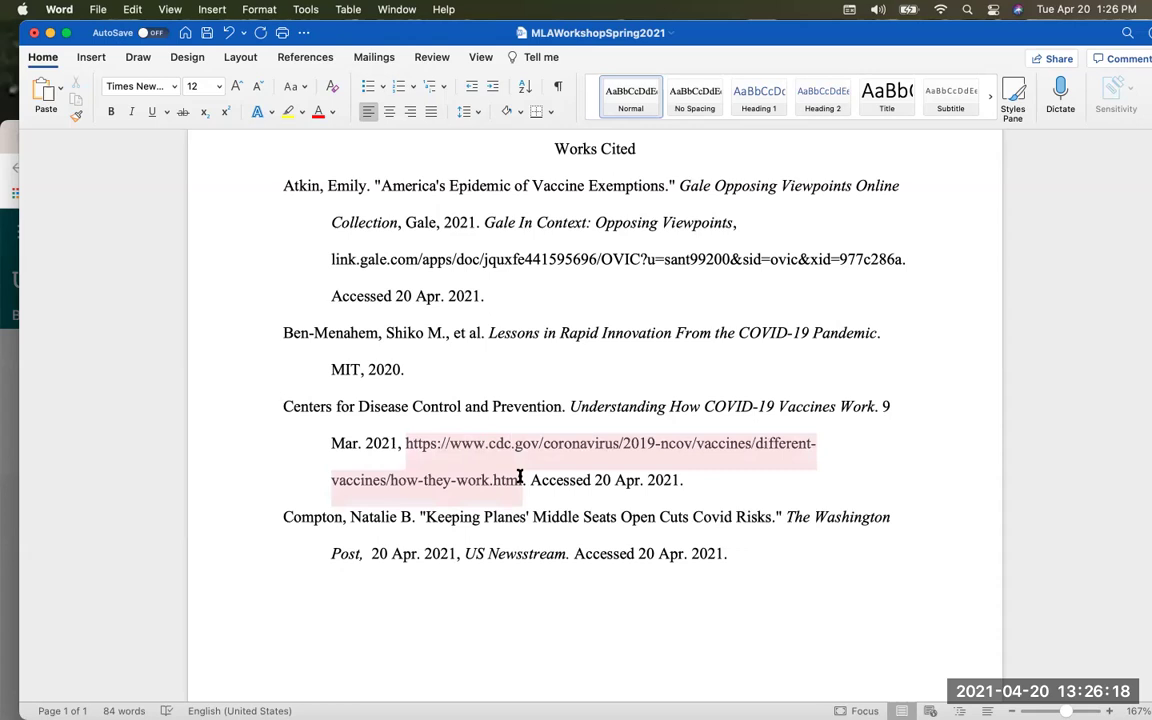
{"action": "left_click", "coordinate": [790, 570]}
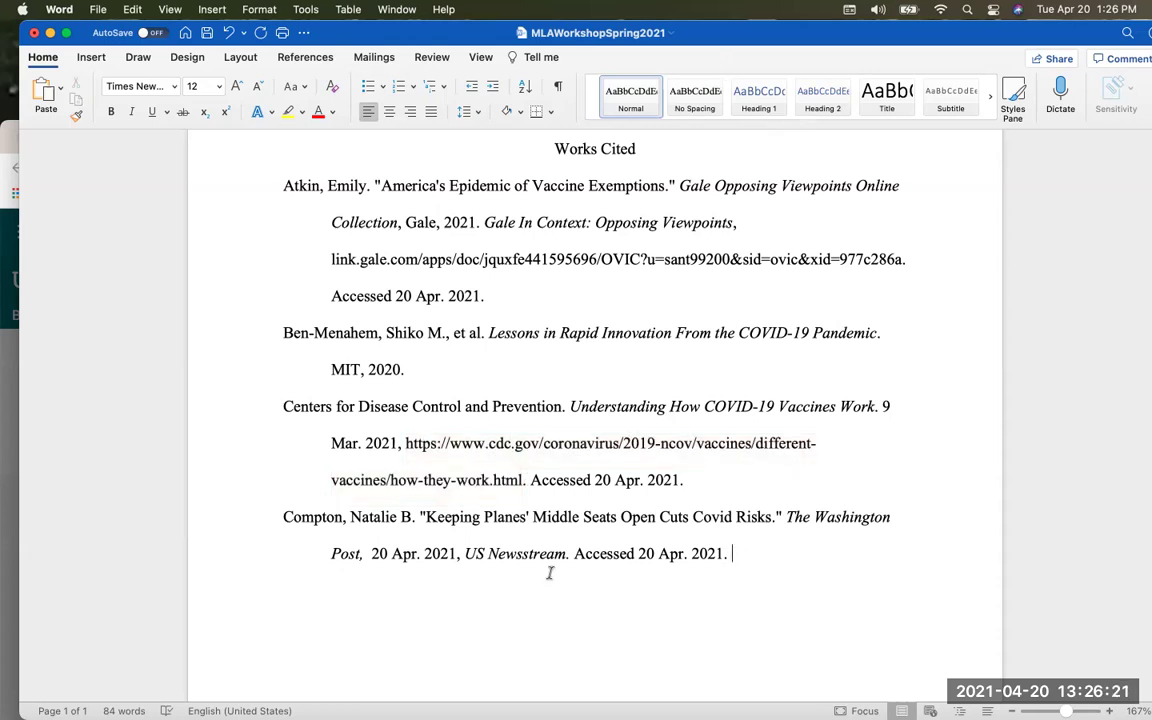
{"action": "left_click_drag", "start_coordinate": [658, 33], "coordinate": [665, 195]}
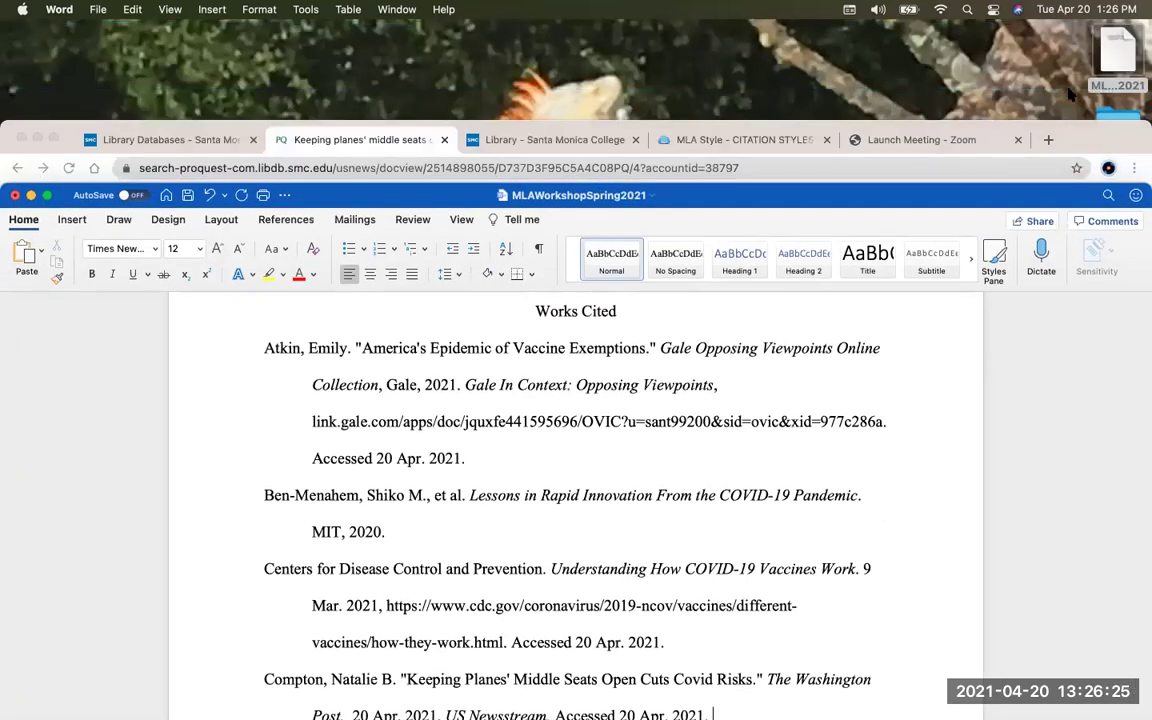
{"action": "left_click", "coordinate": [930, 162]}
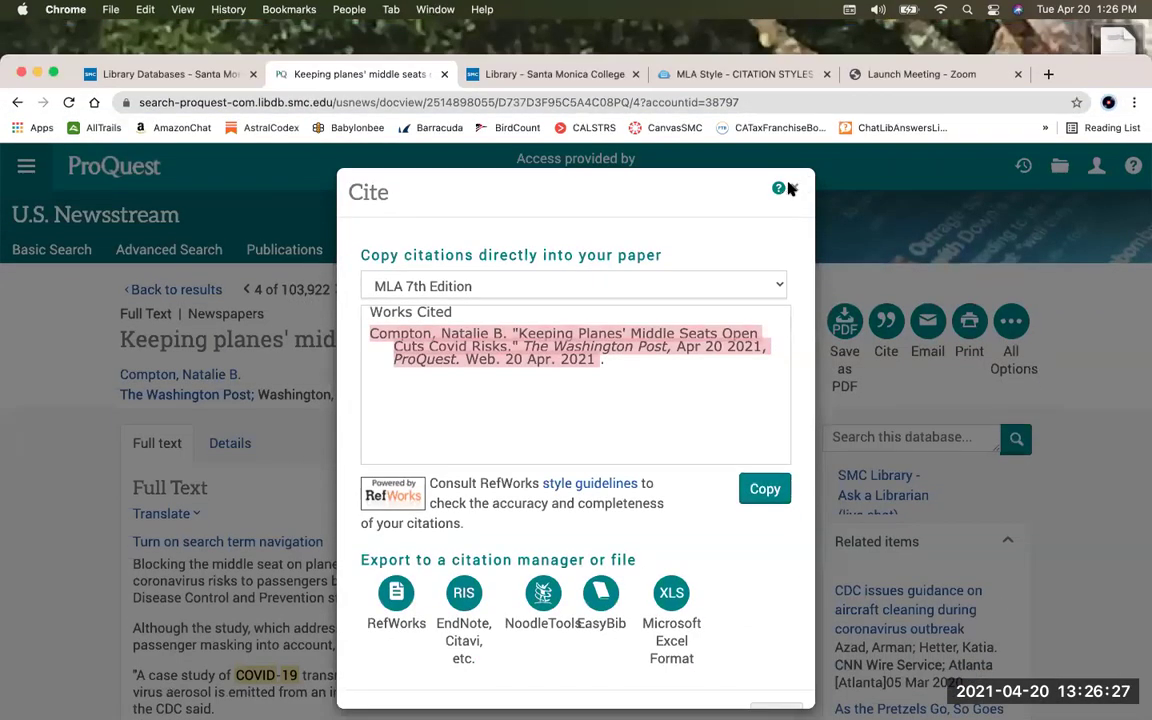
{"action": "key", "text": "Escape"}
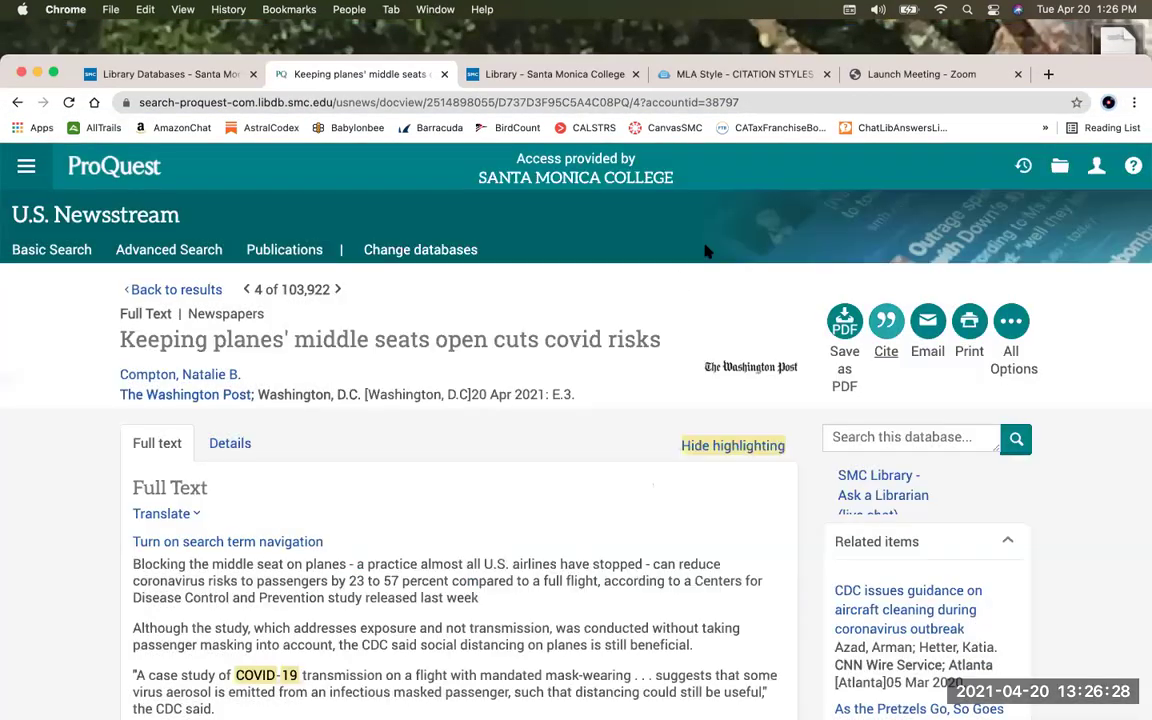
{"action": "left_click", "coordinate": [745, 103]}
{"action": "key", "text": "super+c"}
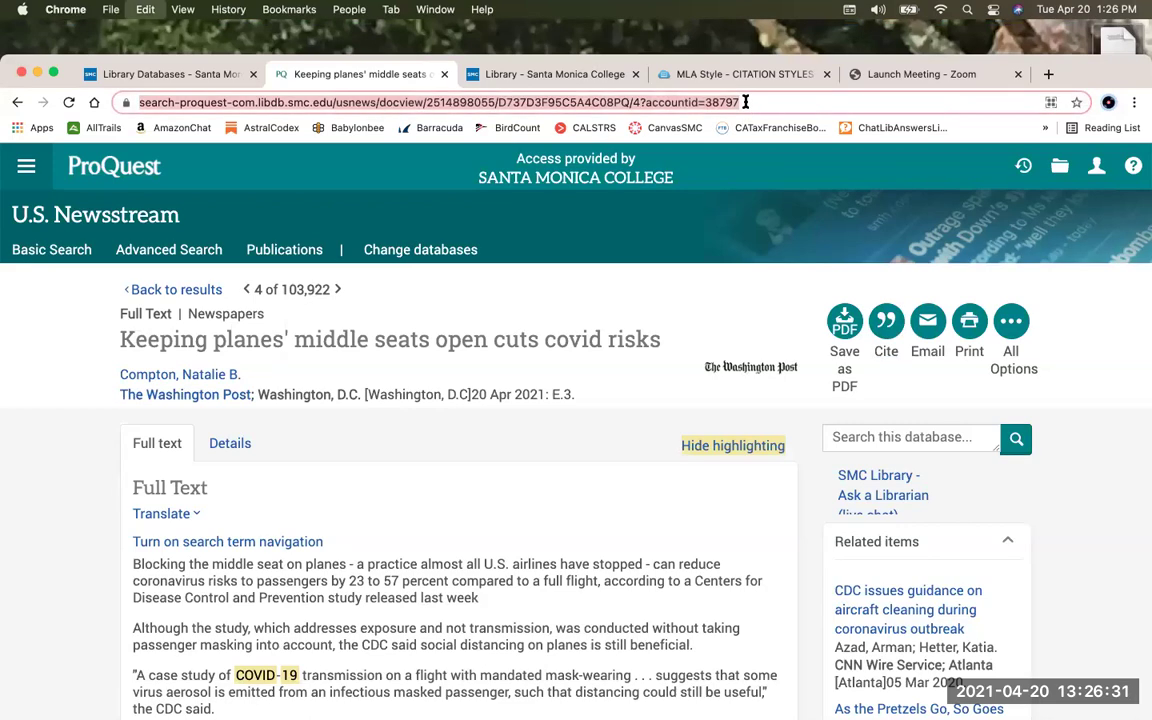
Back in Word, delete the extra space before the Washington Post publication date and paste the copied web address before "US Newsstream"
{"action": "left_click_drag", "start_coordinate": [975, 67], "coordinate": [857, 257]}
{"action": "key", "text": "super+Tab"}
{"action": "left_click_drag", "start_coordinate": [700, 195], "coordinate": [706, 33]}
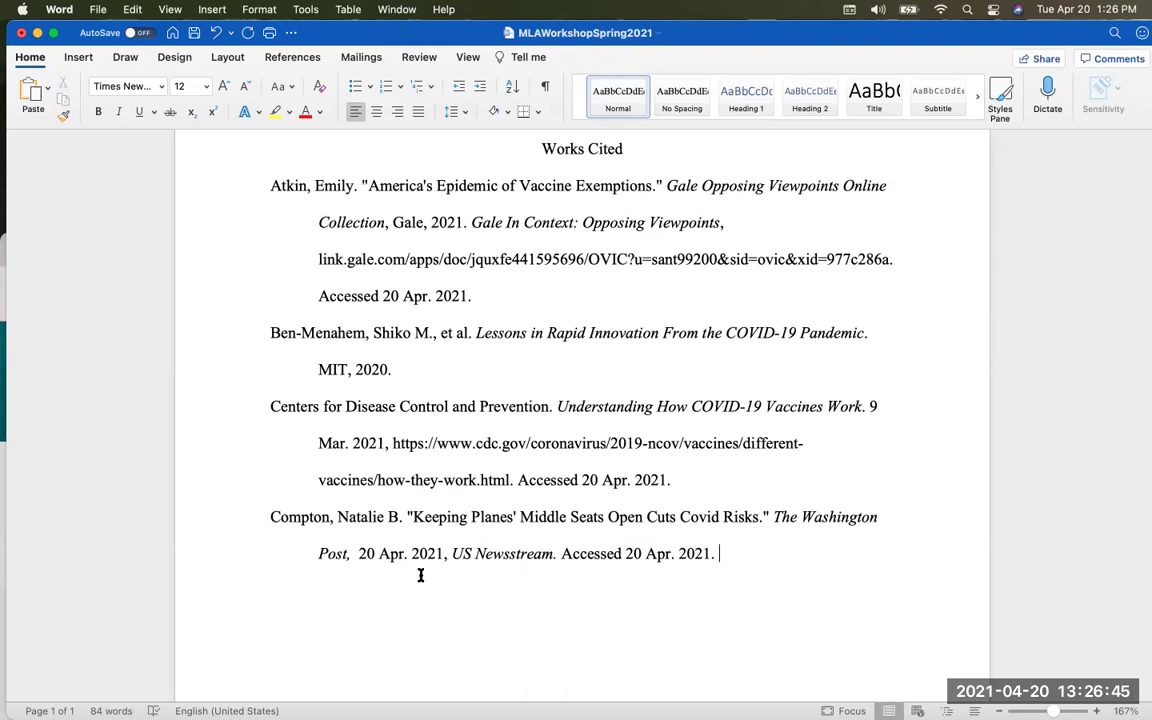
{"action": "left_click", "coordinate": [358, 554]}
{"action": "key", "text": "BackSpace"}
{"action": "scroll", "coordinate": [393, 557], "scroll_direction": "down", "scroll_amount": 1}
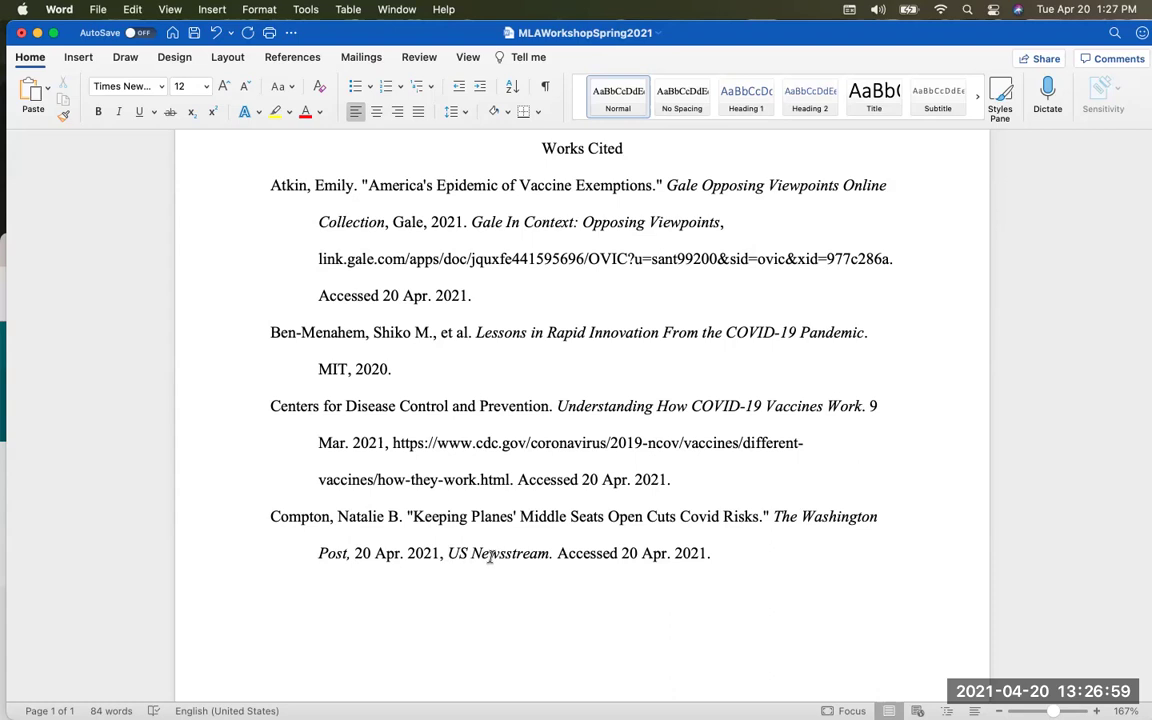
{"action": "key", "text": "super+v"}
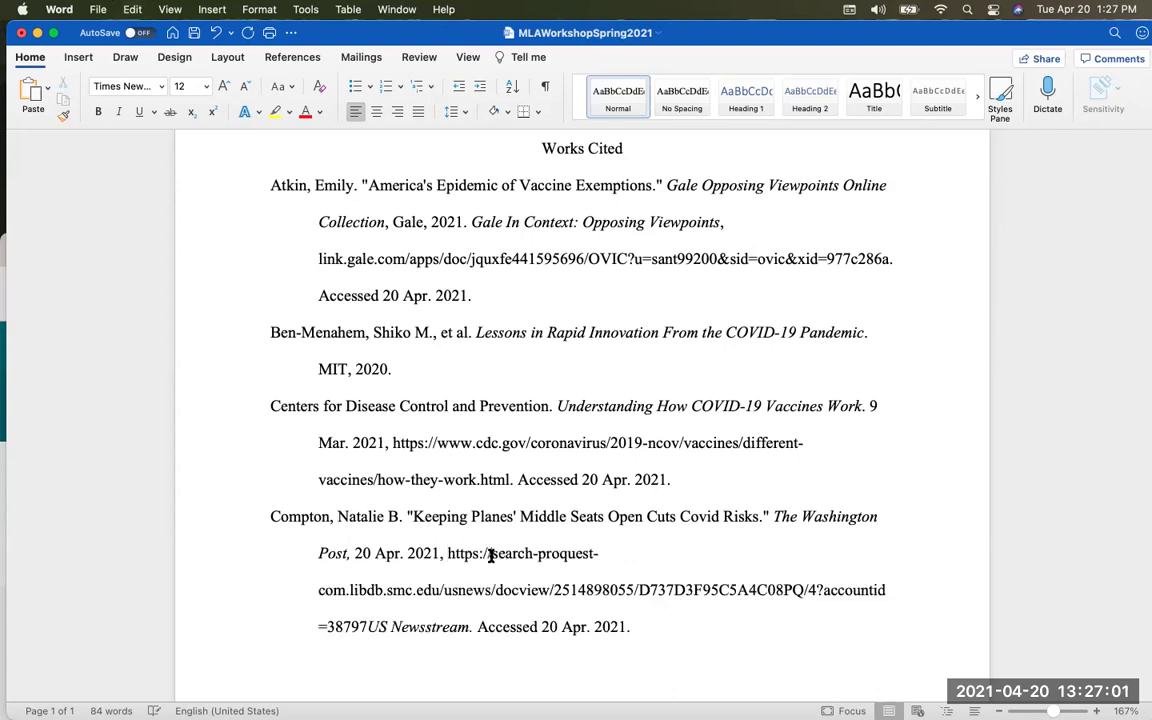
Break the pasted ProQuest web address after "PQ/" and remove the hyperlink from it
{"action": "scroll", "coordinate": [490, 556], "scroll_direction": "down", "scroll_amount": 1}
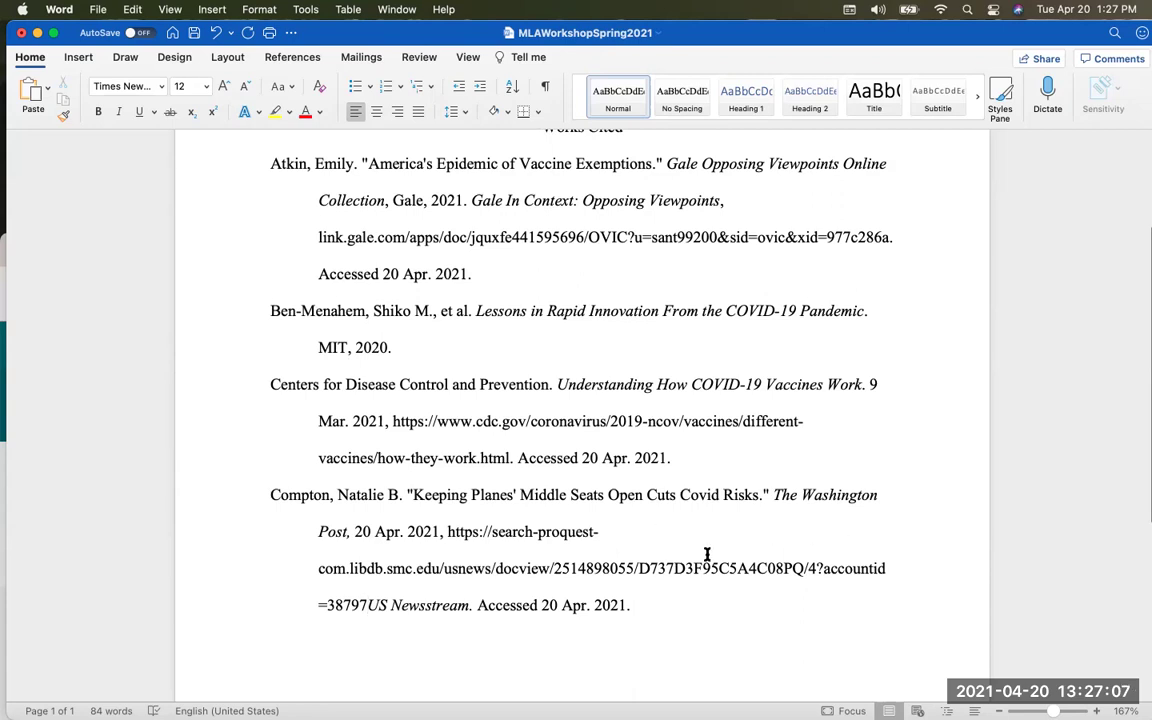
{"action": "left_click", "coordinate": [801, 583]}
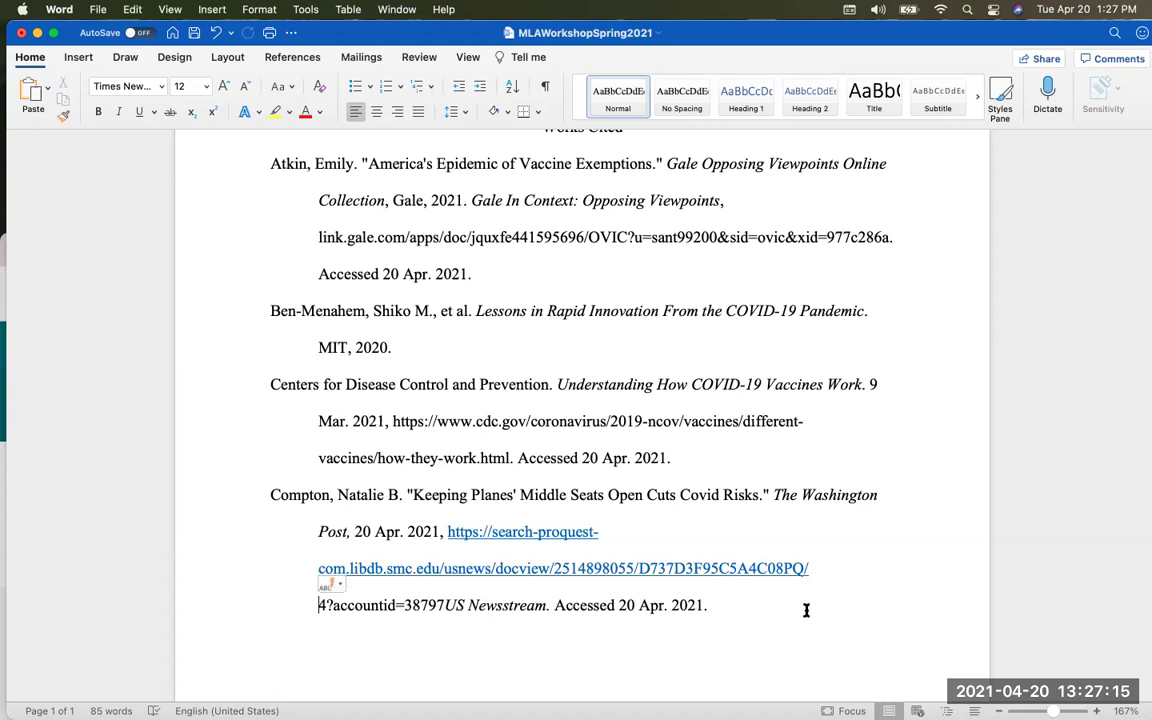
{"action": "left_click_drag", "start_coordinate": [816, 568], "coordinate": [613, 549]}
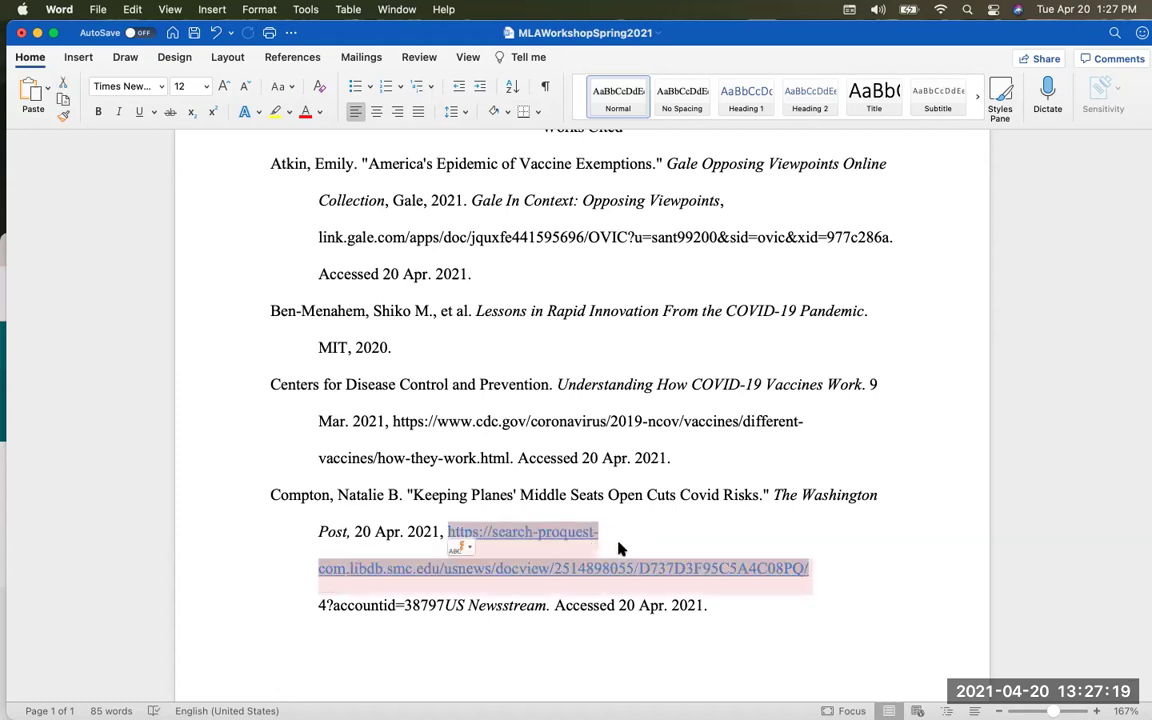
{"action": "right_click", "coordinate": [618, 549]}
{"action": "mouse_move", "coordinate": [688, 636]}
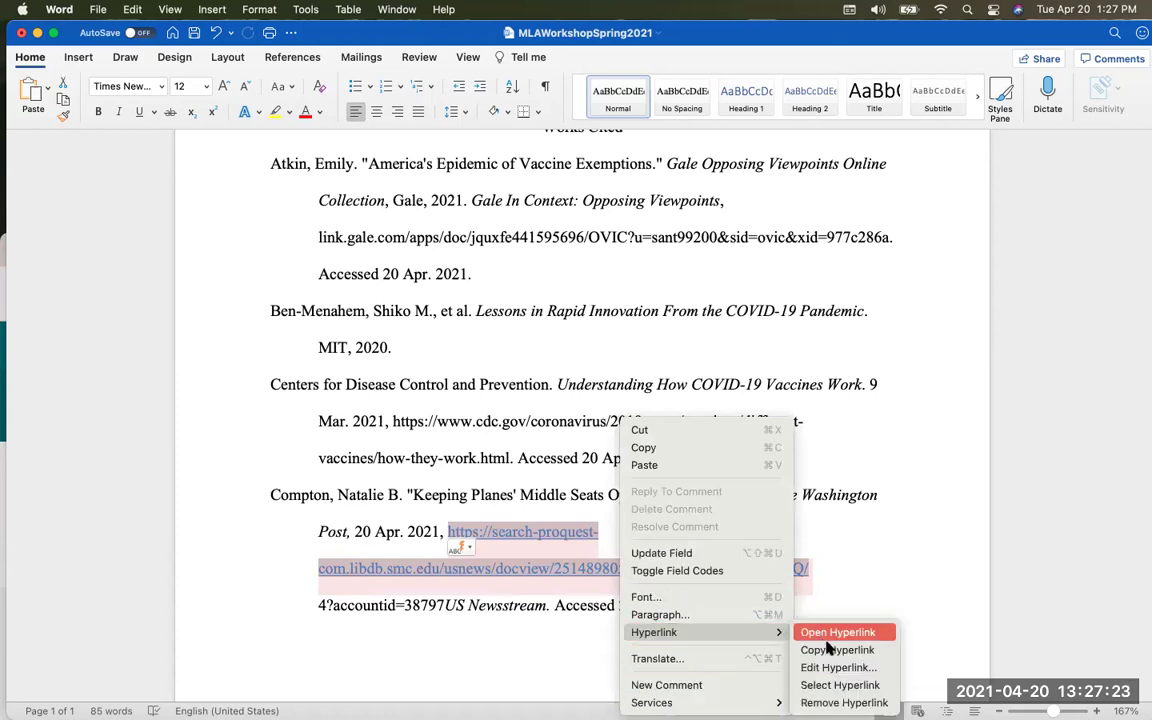
{"action": "left_click", "coordinate": [836, 704]}
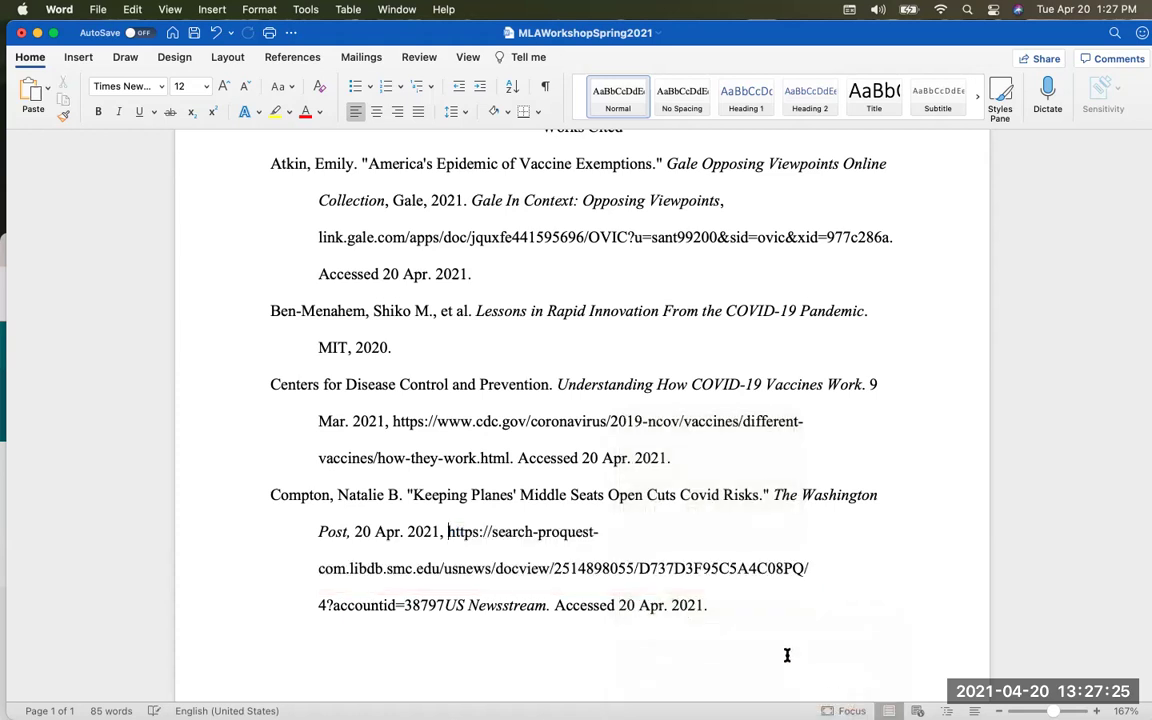
Review the finished Works Cited entries, comparing the web addresses and the access date by highlighting them in turn
{"action": "scroll", "coordinate": [755, 510], "scroll_direction": "up", "scroll_amount": 3}
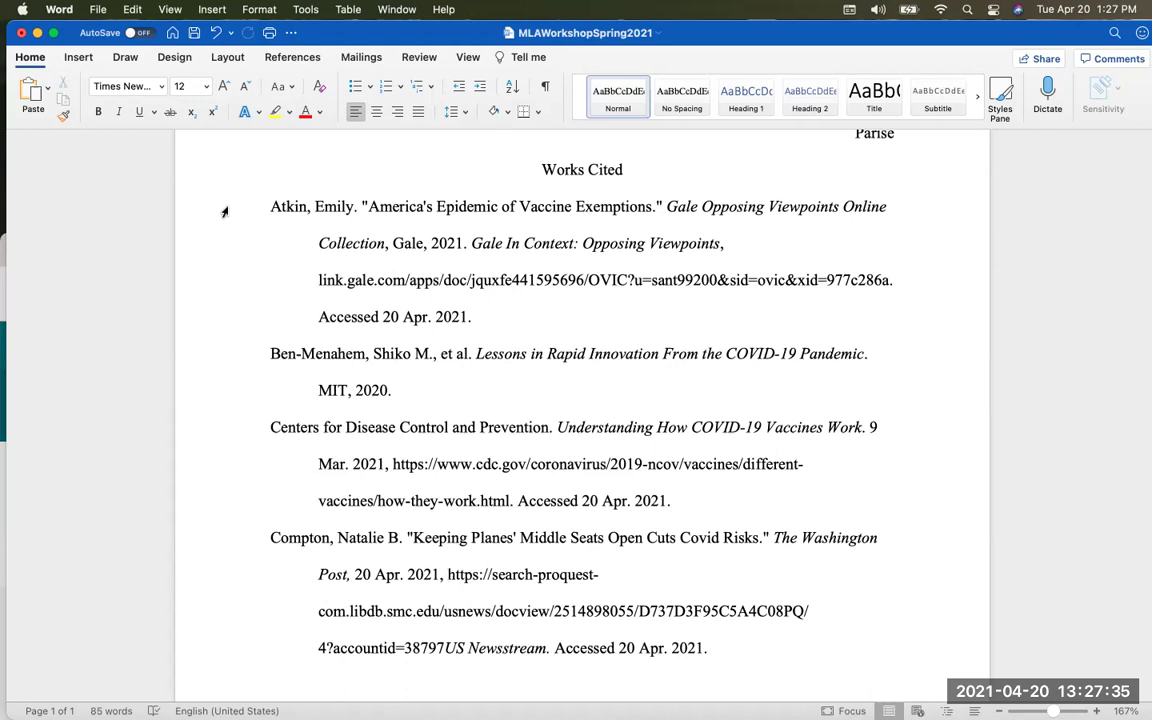
{"action": "scroll", "coordinate": [226, 225], "scroll_direction": "up", "scroll_amount": 1}
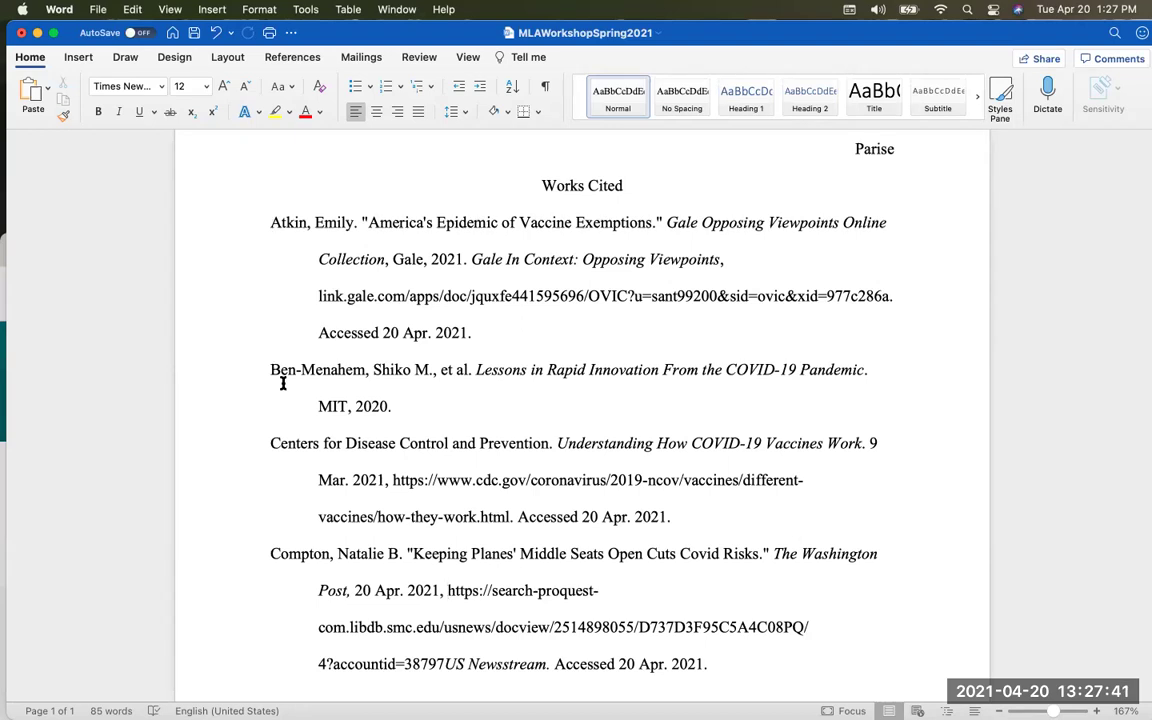
{"action": "scroll", "coordinate": [289, 507], "scroll_direction": "down", "scroll_amount": 1}
{"action": "scroll", "coordinate": [289, 507], "scroll_direction": "down", "scroll_amount": 2}
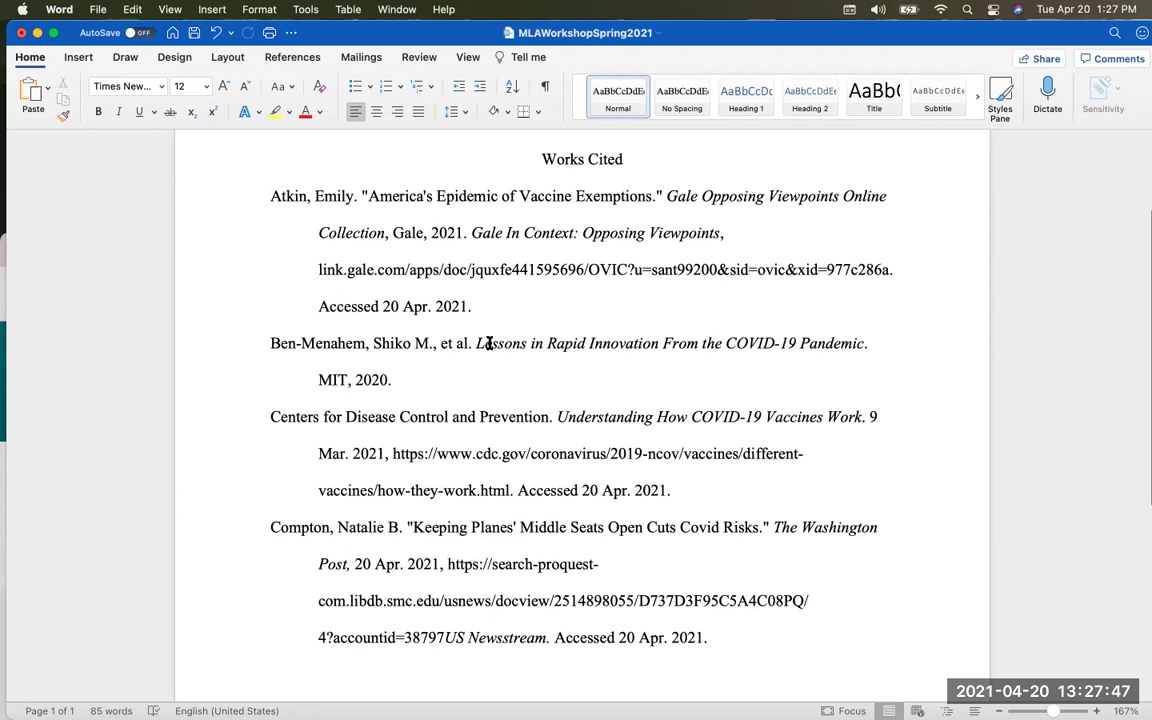
{"action": "left_click_drag", "start_coordinate": [318, 269], "coordinate": [888, 274]}
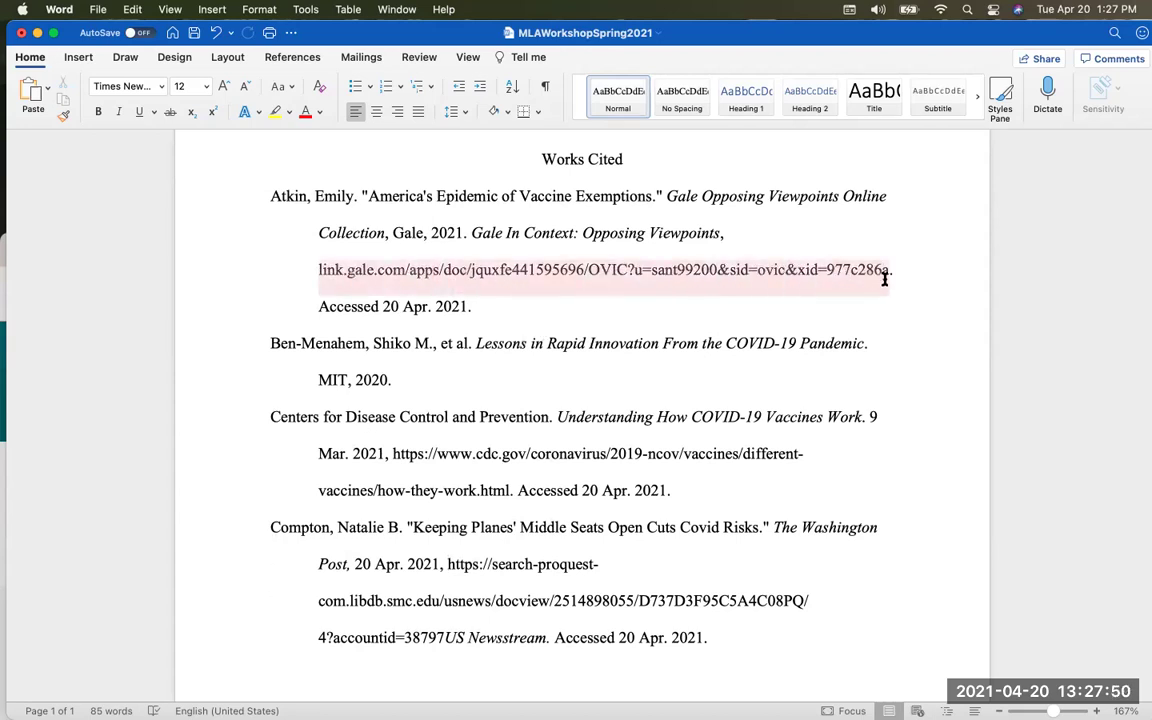
{"action": "left_click", "coordinate": [406, 377]}
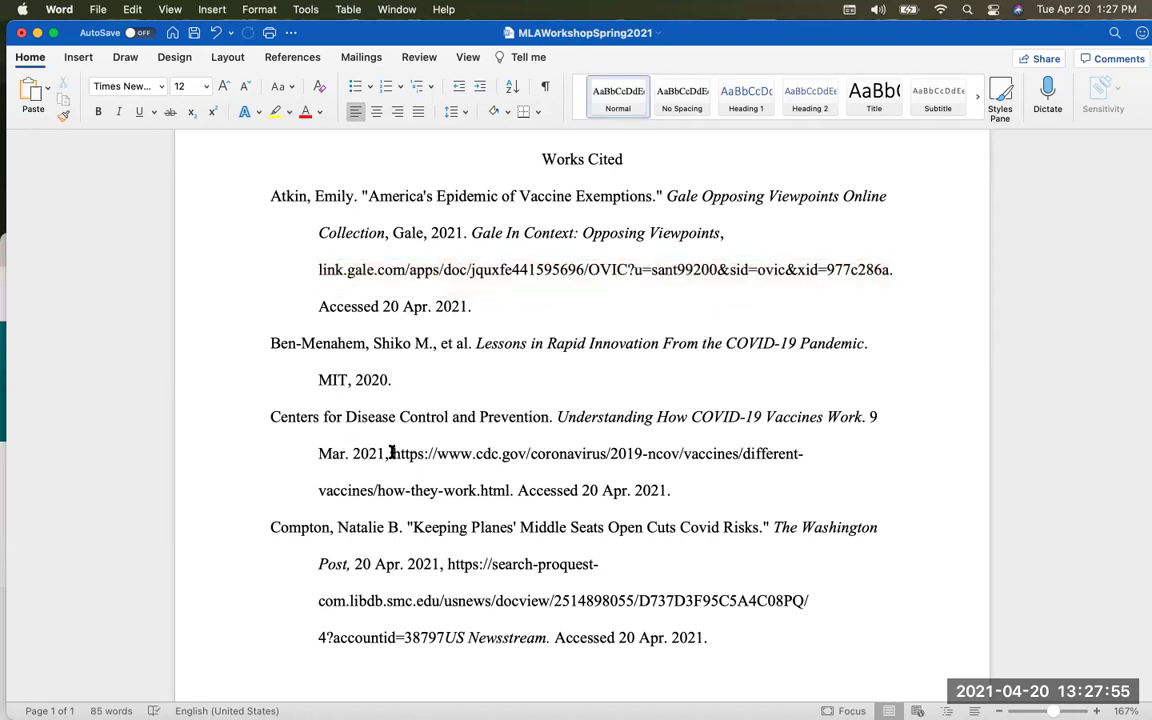
{"action": "left_click_drag", "start_coordinate": [391, 453], "coordinate": [516, 491]}
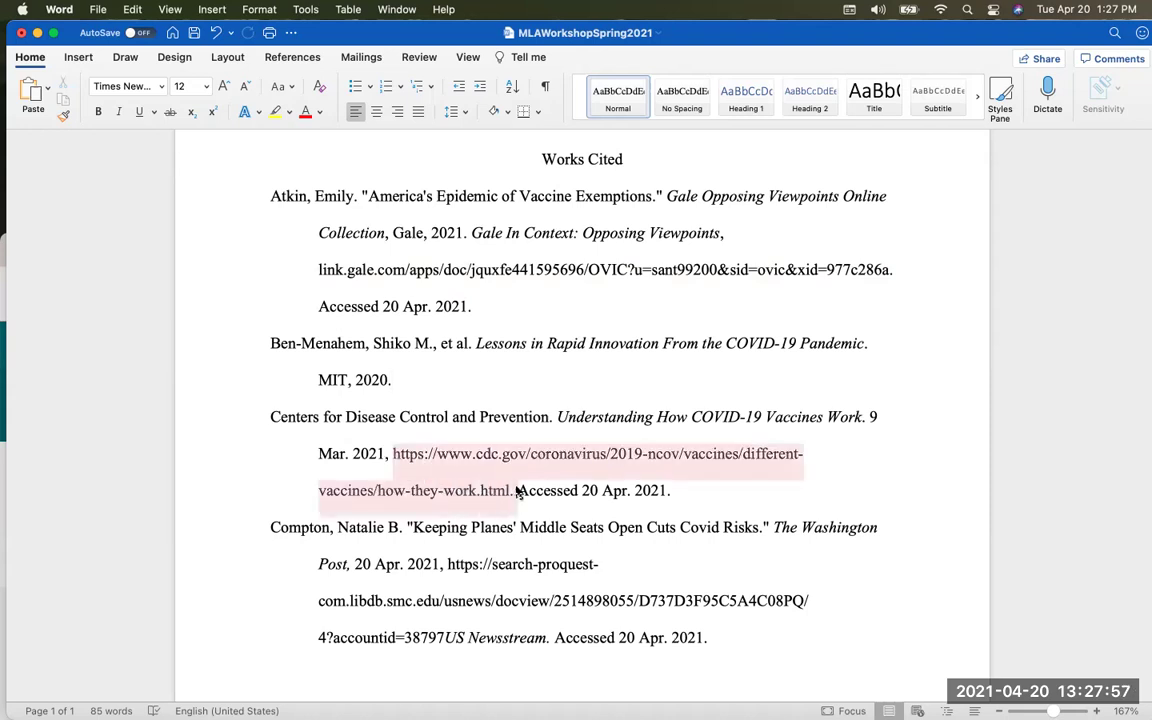
{"action": "left_click_drag", "start_coordinate": [447, 564], "coordinate": [810, 587]}
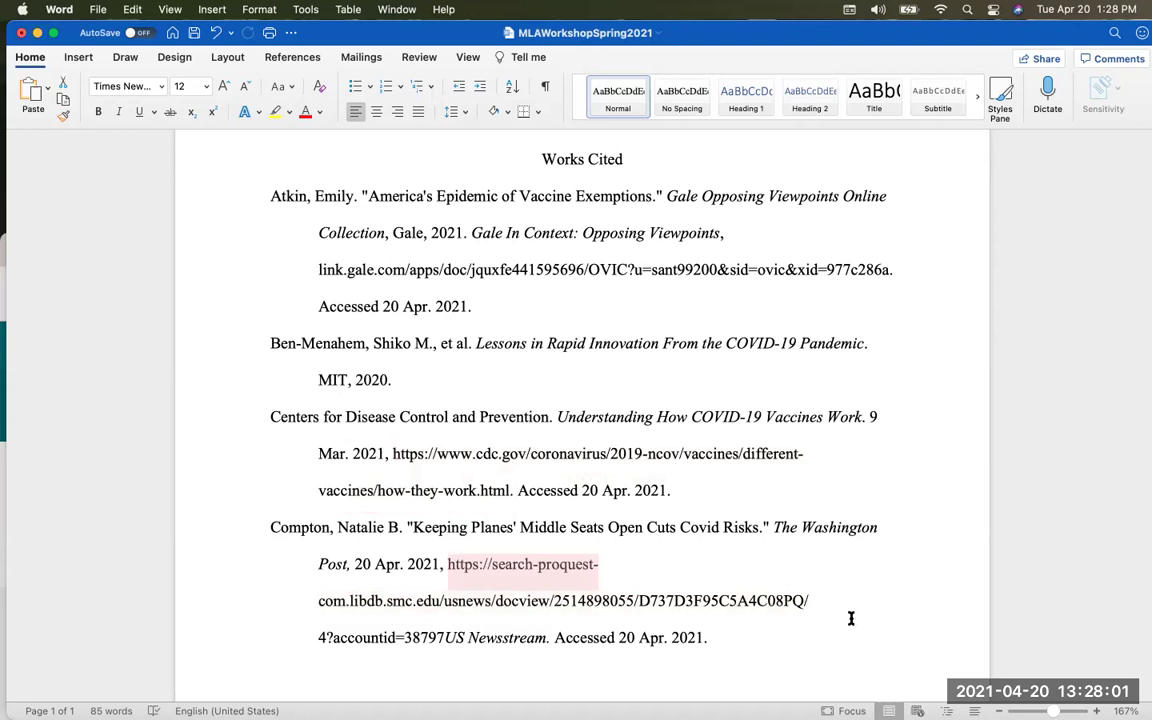
{"action": "left_click", "coordinate": [812, 610]}
{"action": "left_click_drag", "start_coordinate": [474, 306], "coordinate": [340, 310]}
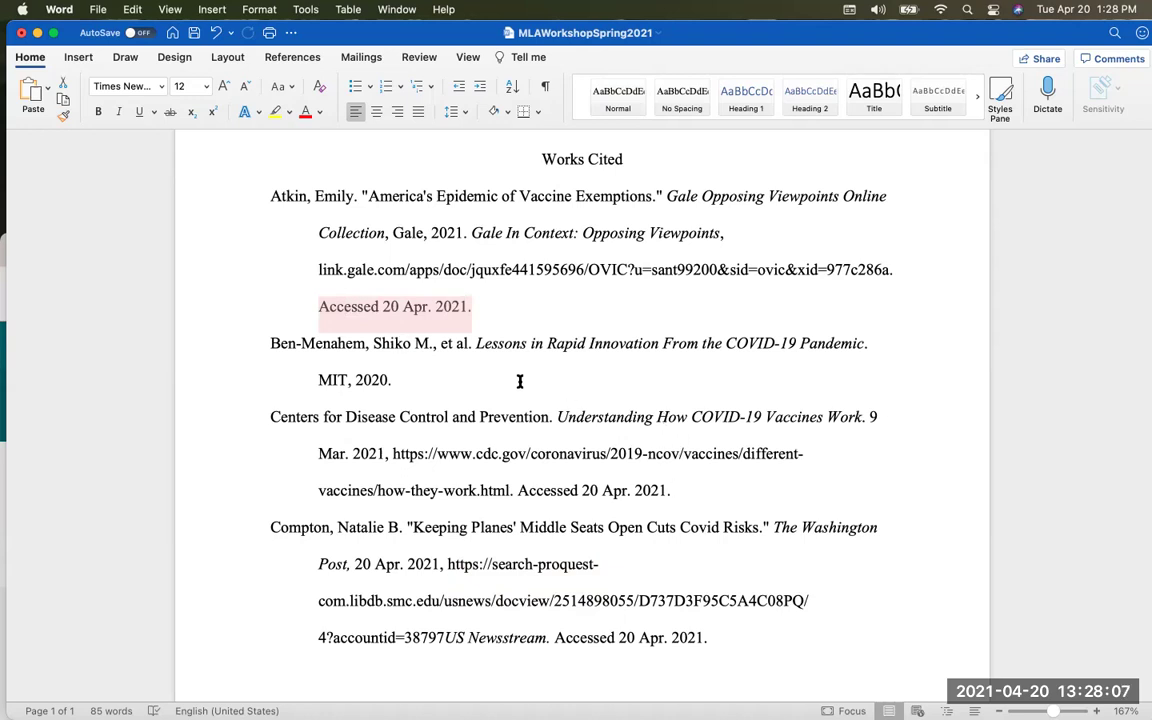
{"action": "left_click", "coordinate": [435, 375]}
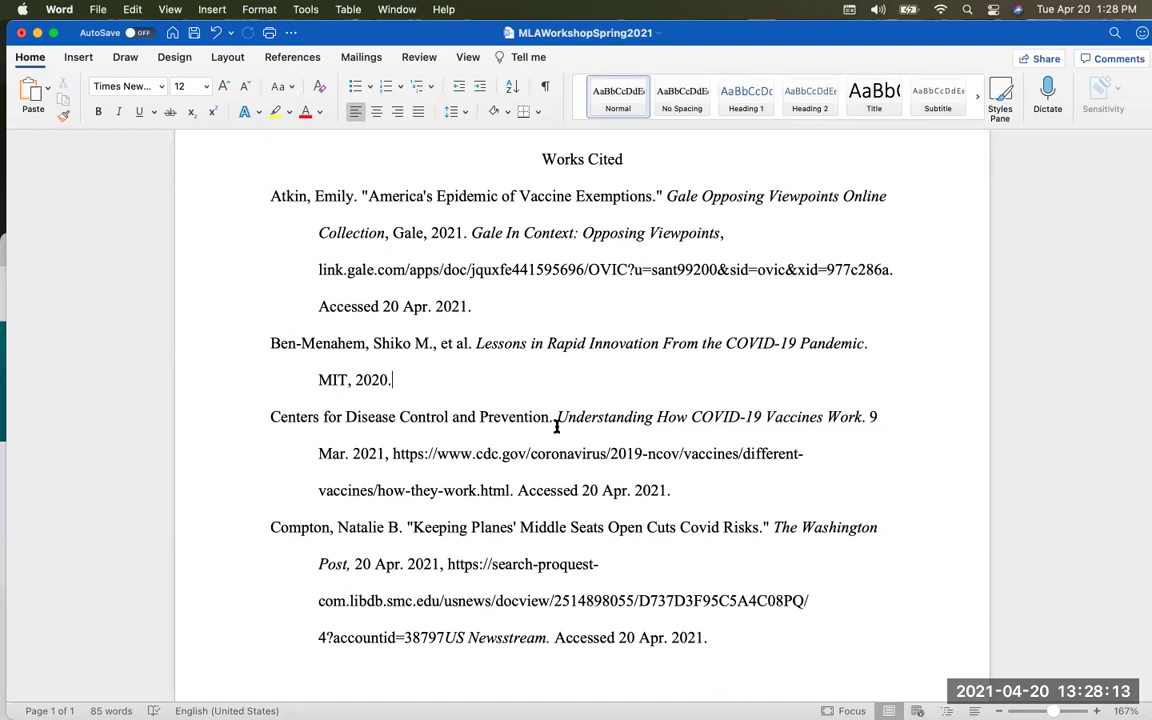
Compare the access dates in the CDC and Washington Post entries, and insert a period and space between "38797" and "US Newsstream"
{"action": "left_click_drag", "start_coordinate": [678, 489], "coordinate": [518, 490]}
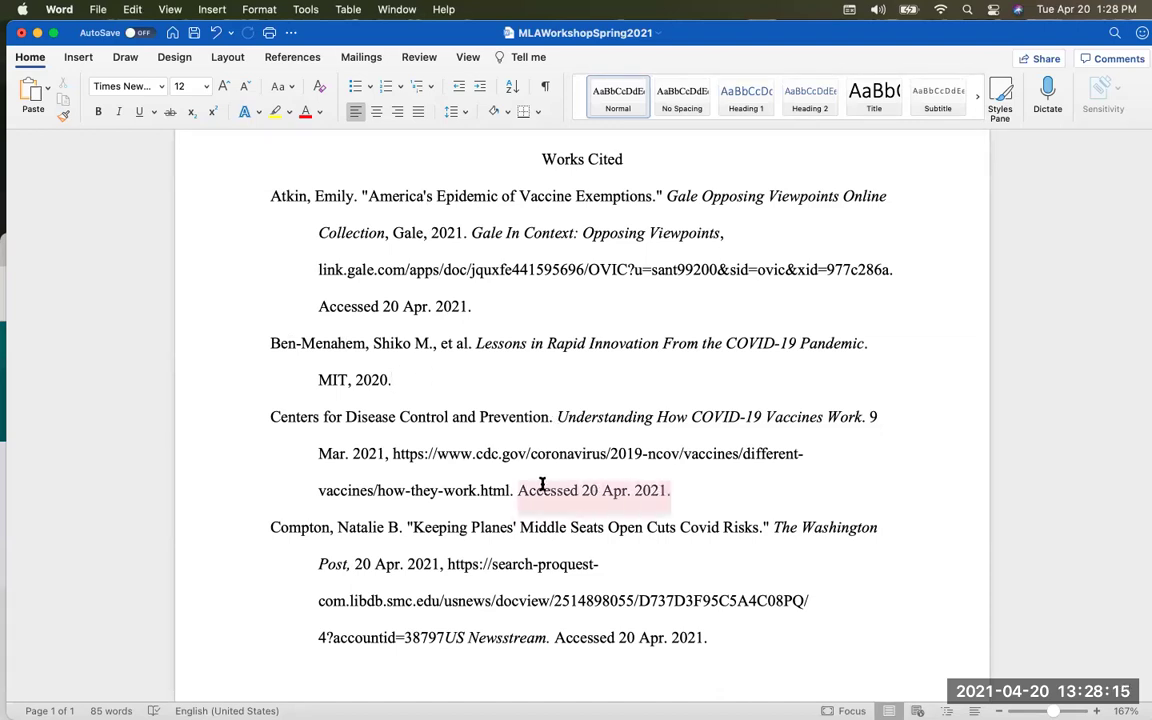
{"action": "left_click_drag", "start_coordinate": [718, 637], "coordinate": [586, 637]}
{"action": "left_click", "coordinate": [743, 643]}
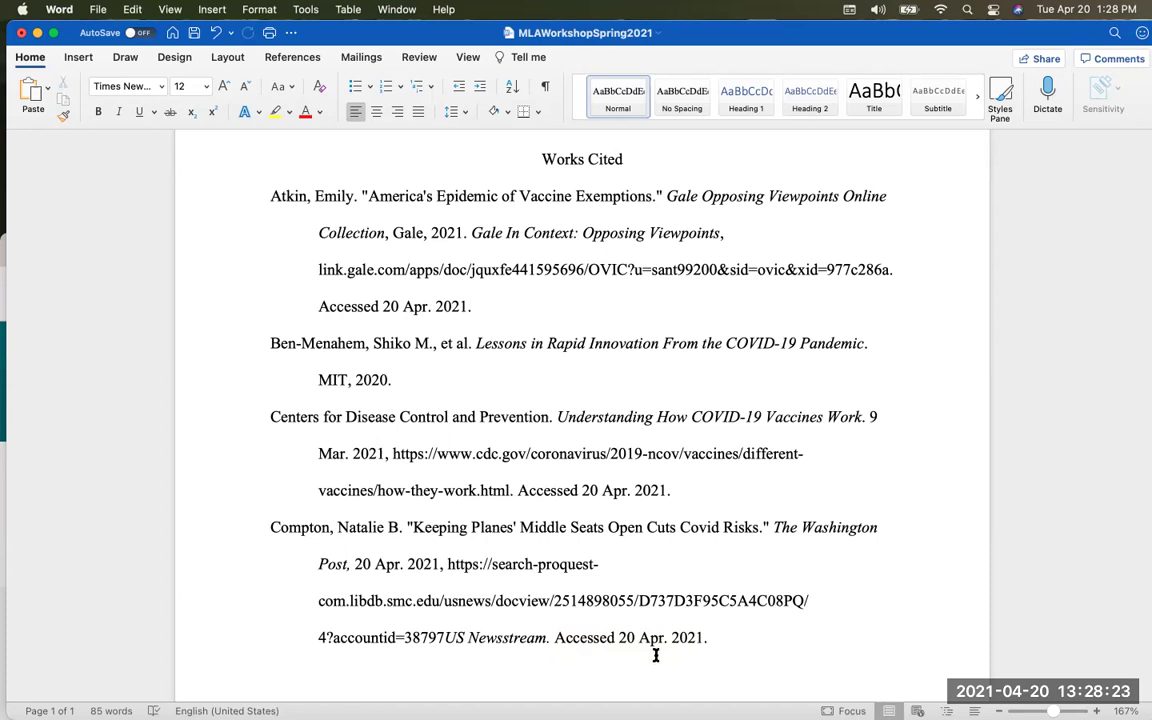
{"action": "left_click", "coordinate": [446, 637]}
{"action": "type", "text": "."}
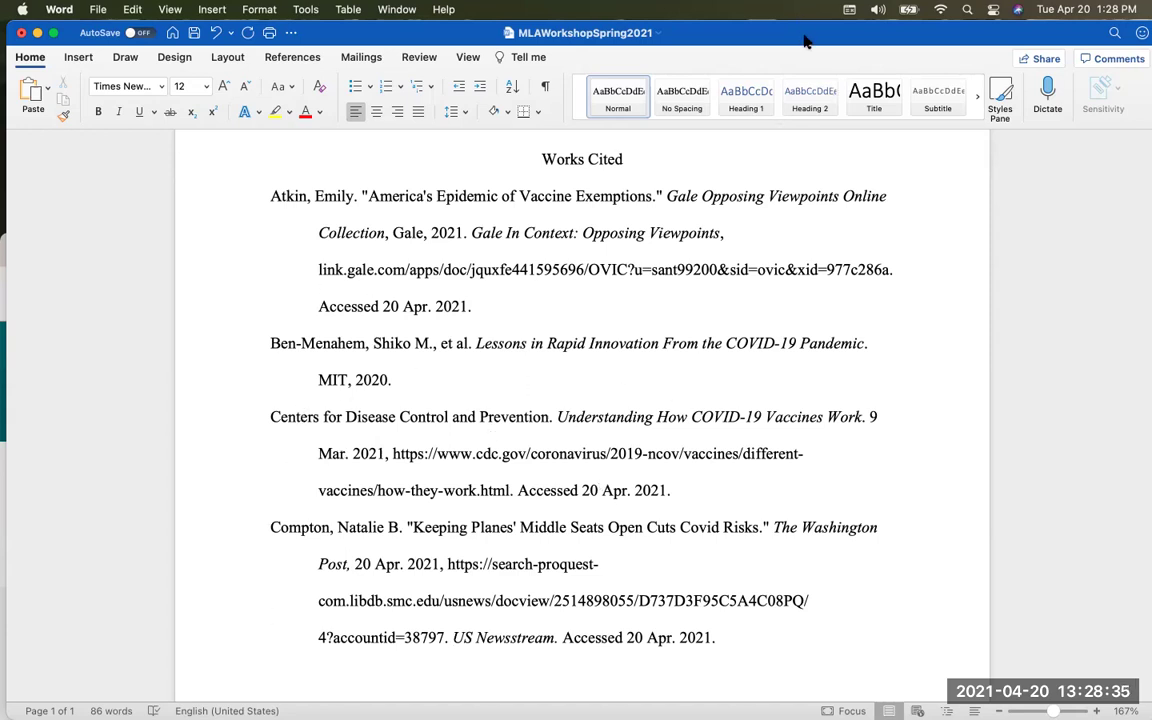
Switch to Chrome and open the Santa Monica College library page at smc.edu/library in place of the ProQuest article
{"action": "left_click_drag", "start_coordinate": [806, 50], "coordinate": [657, 51]}
{"action": "left_click", "coordinate": [1080, 330]}
{"action": "left_click_drag", "start_coordinate": [1037, 208], "coordinate": [1044, 39]}
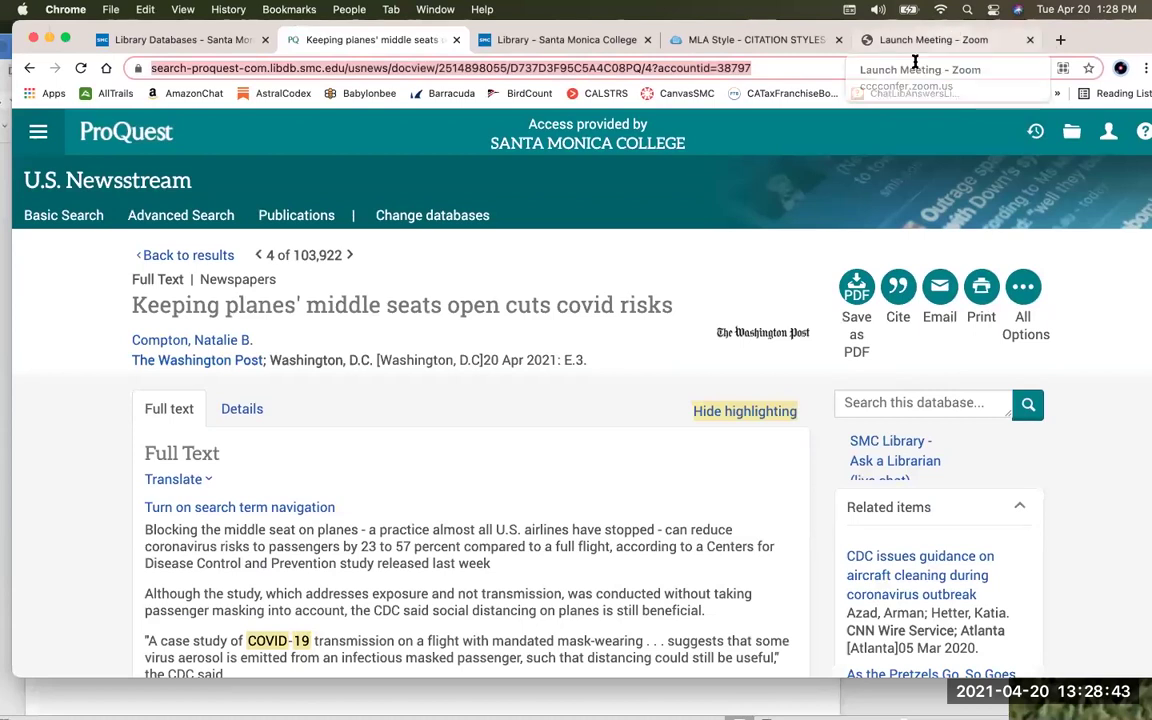
{"action": "type", "text": "smc"}
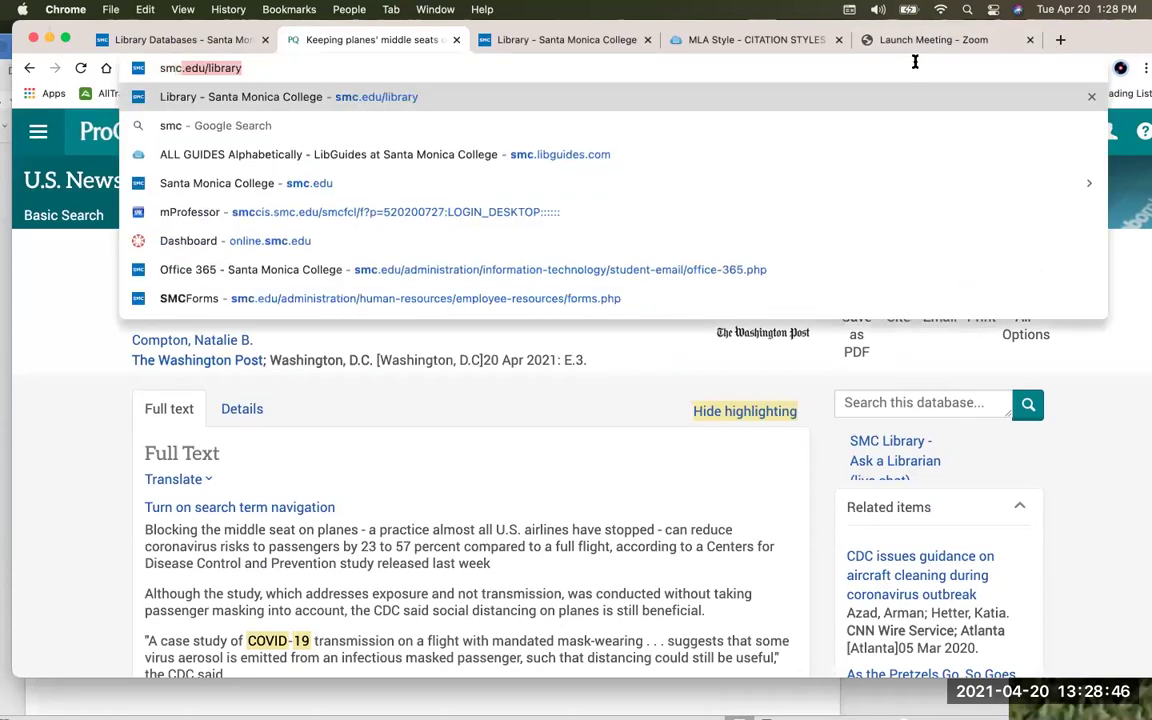
{"action": "key", "text": "Return"}
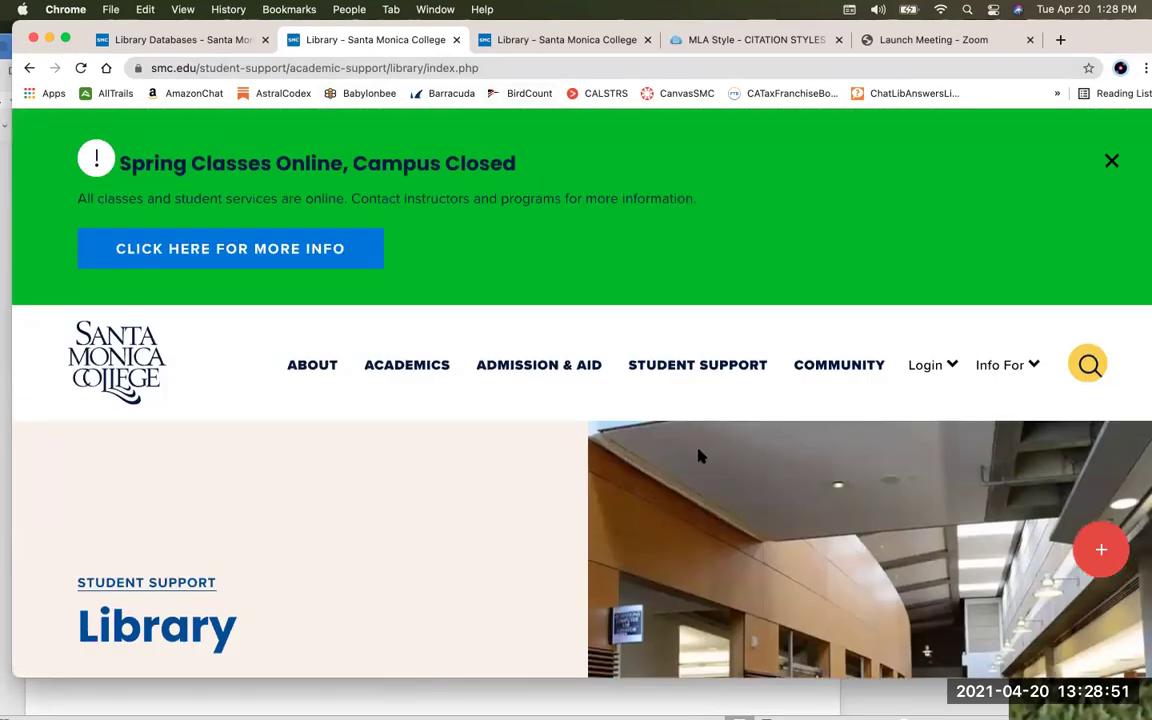
{"action": "mouse_move", "coordinate": [699, 456]}
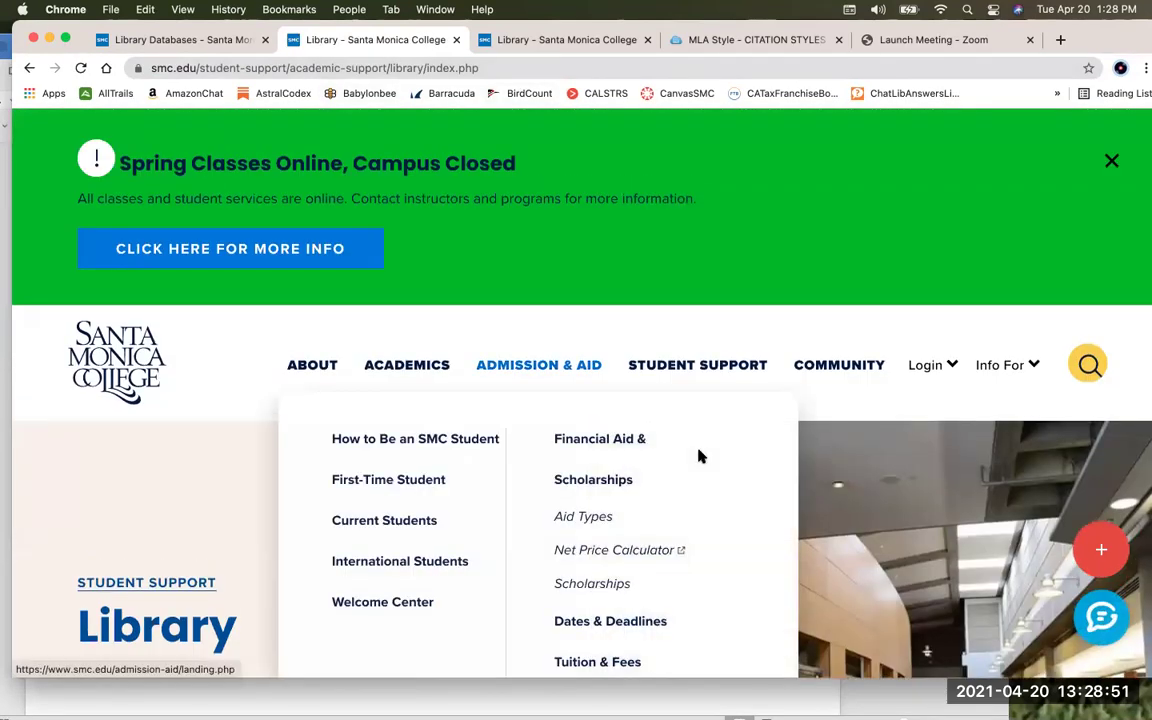
{"action": "scroll", "coordinate": [699, 456], "scroll_direction": "down", "scroll_amount": 2}
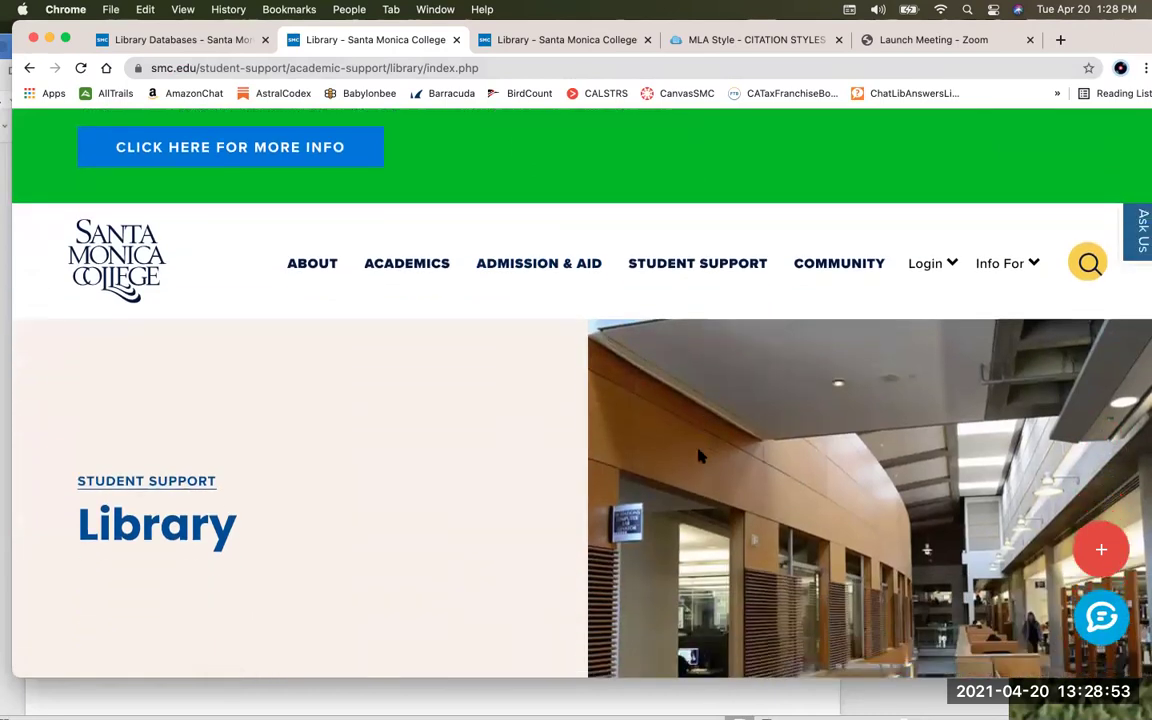
Load the college library homepage at smc.edu/library
{"action": "scroll", "coordinate": [422, 231], "scroll_direction": "down", "scroll_amount": 3}
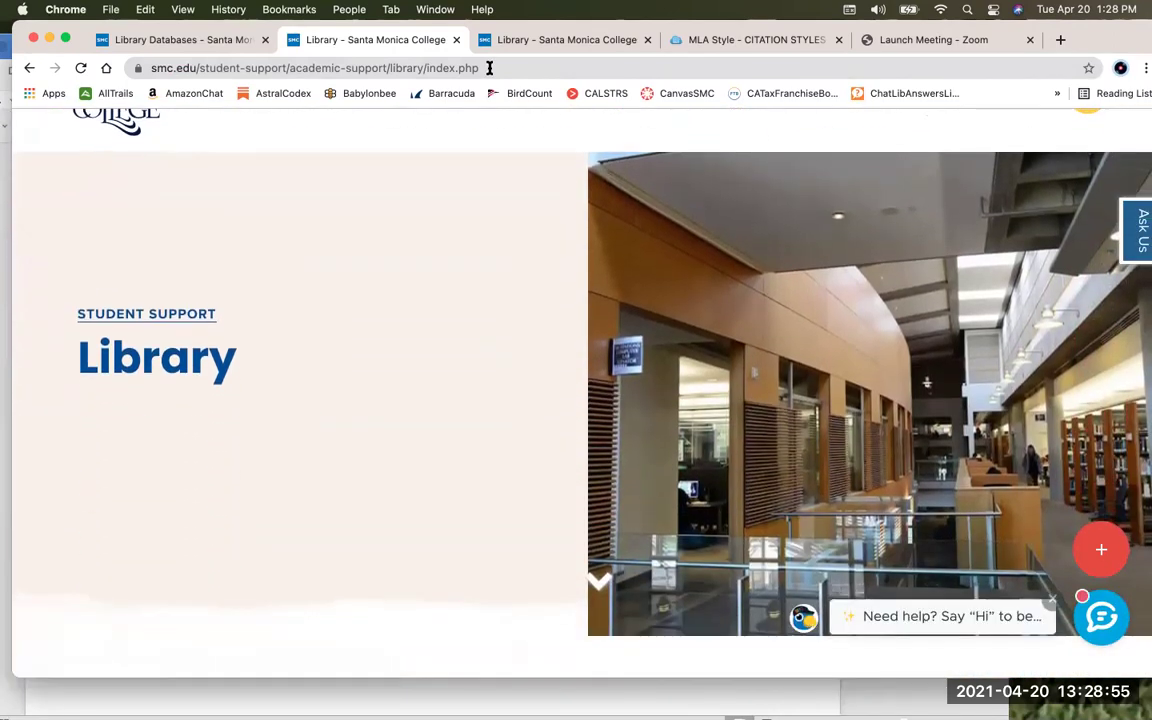
{"action": "left_click", "coordinate": [489, 67]}
{"action": "type", "text": "smc"}
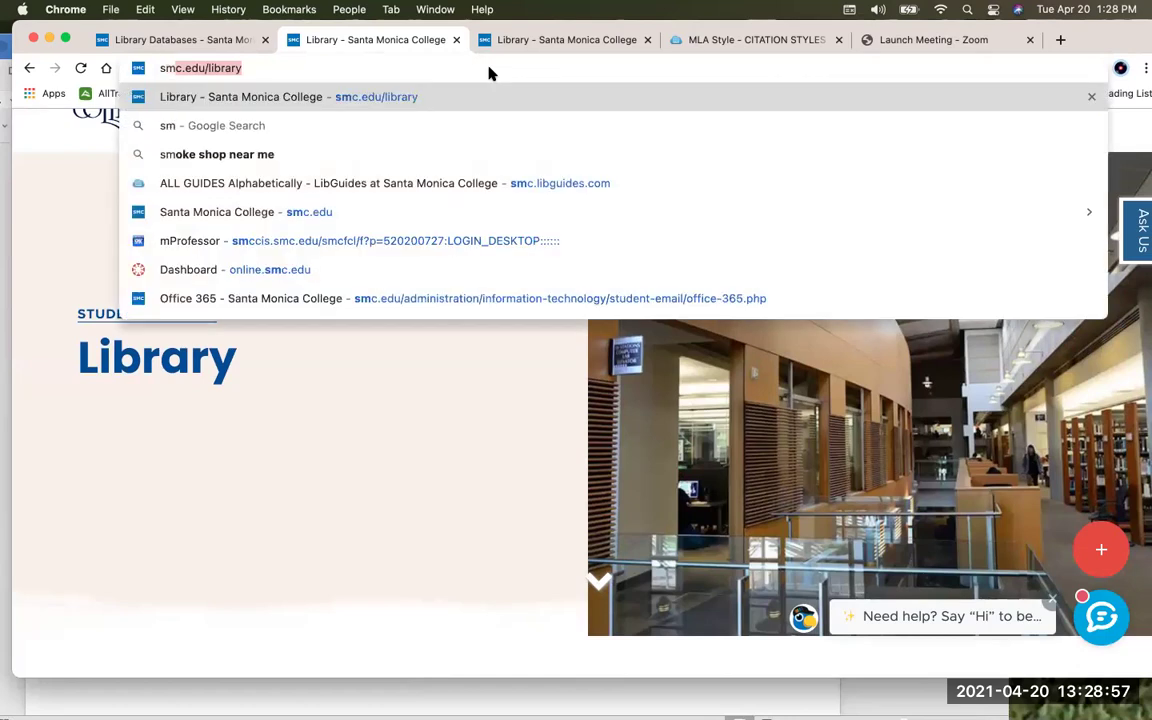
{"action": "type", "text": ".edu/library"}
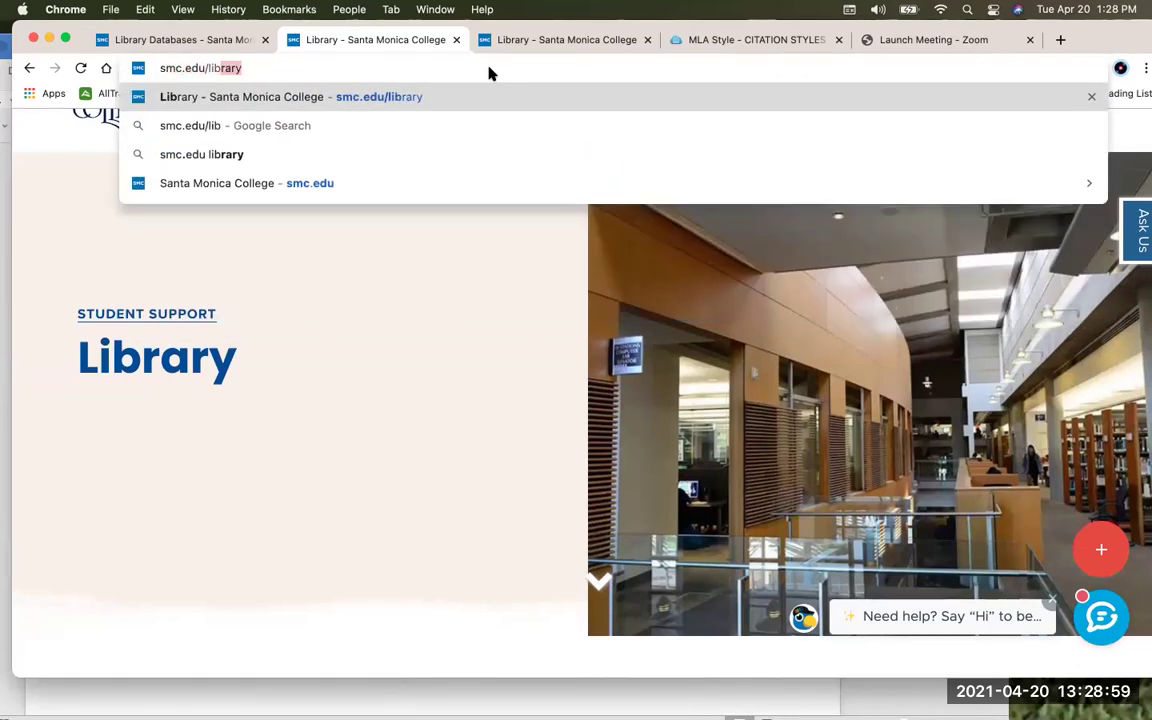
{"action": "key", "text": "Return"}
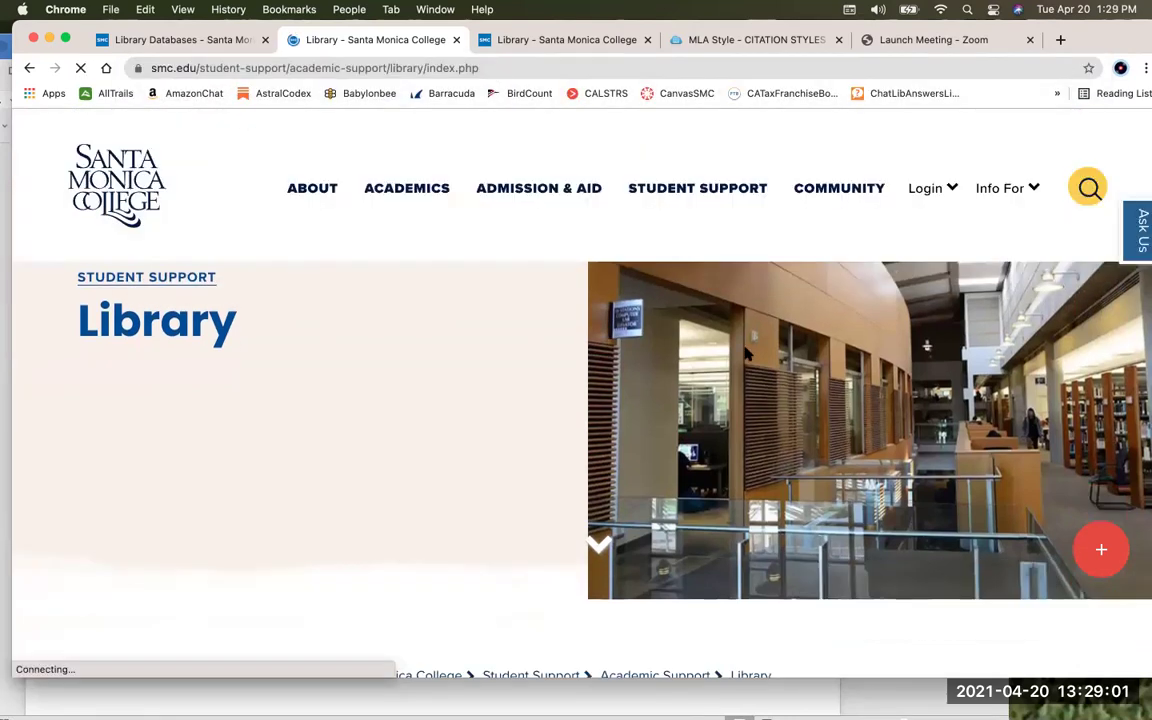
Open the Databases page from the library homepage
{"action": "scroll", "coordinate": [720, 420], "scroll_direction": "up", "scroll_amount": 3}
{"action": "scroll", "coordinate": [720, 420], "scroll_direction": "down", "scroll_amount": 5}
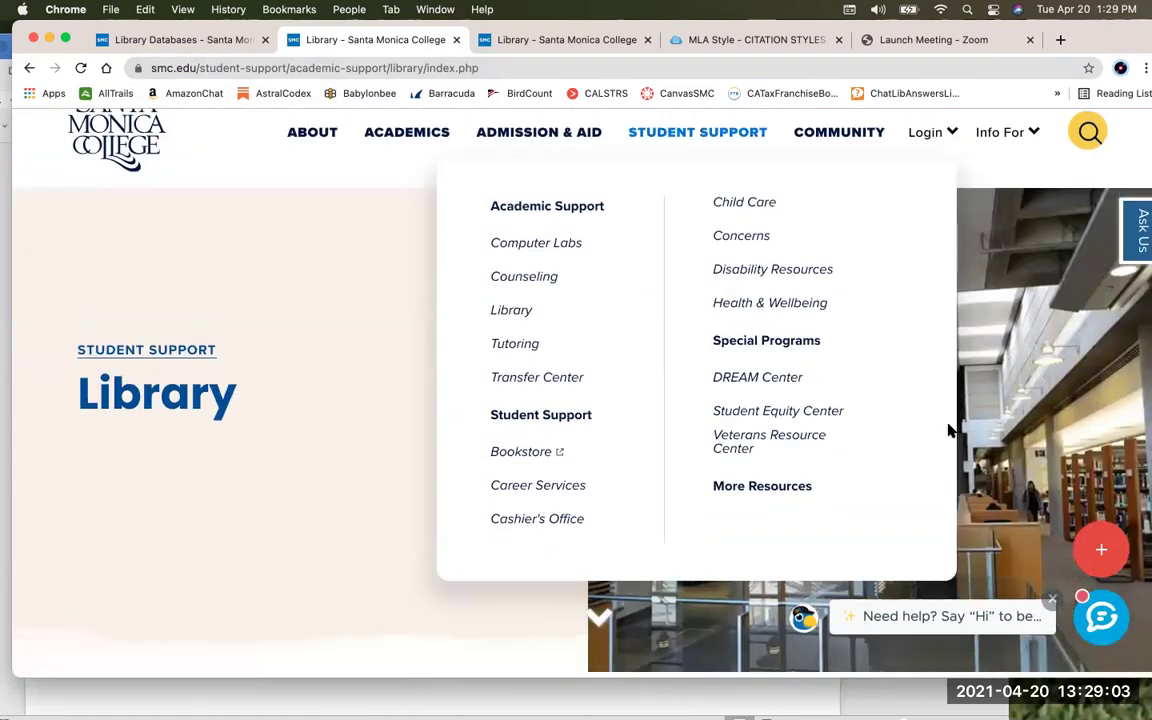
{"action": "scroll", "coordinate": [716, 441], "scroll_direction": "down", "scroll_amount": 8}
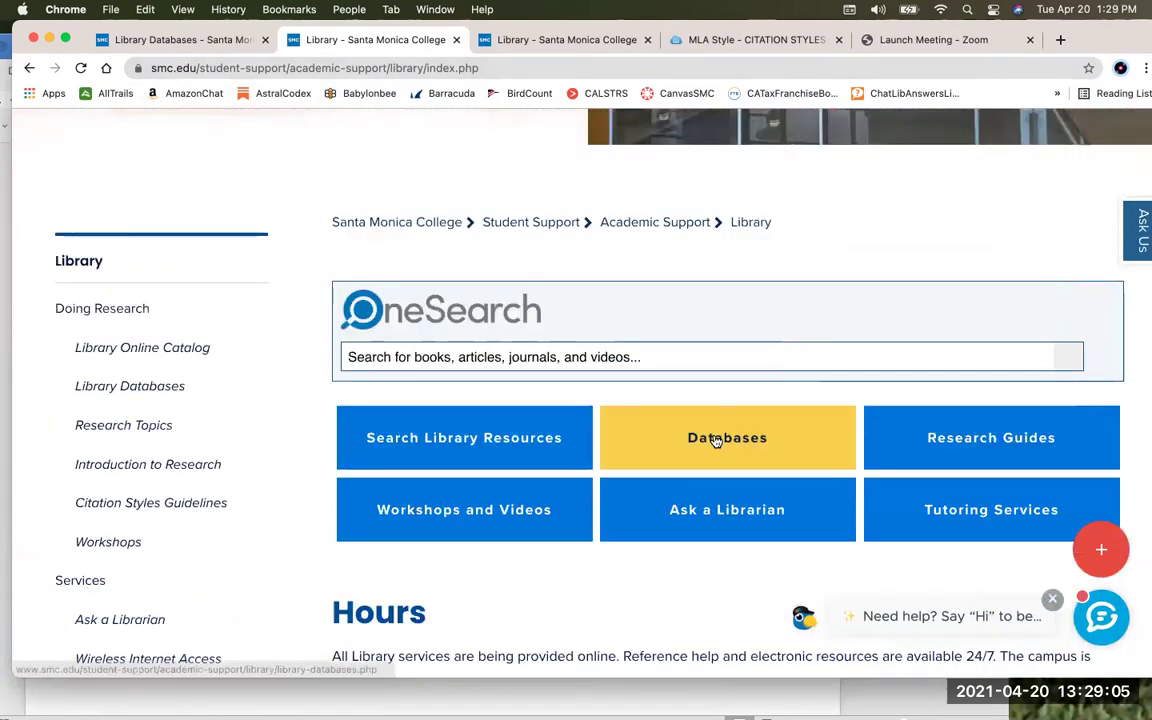
{"action": "left_click", "coordinate": [716, 441]}
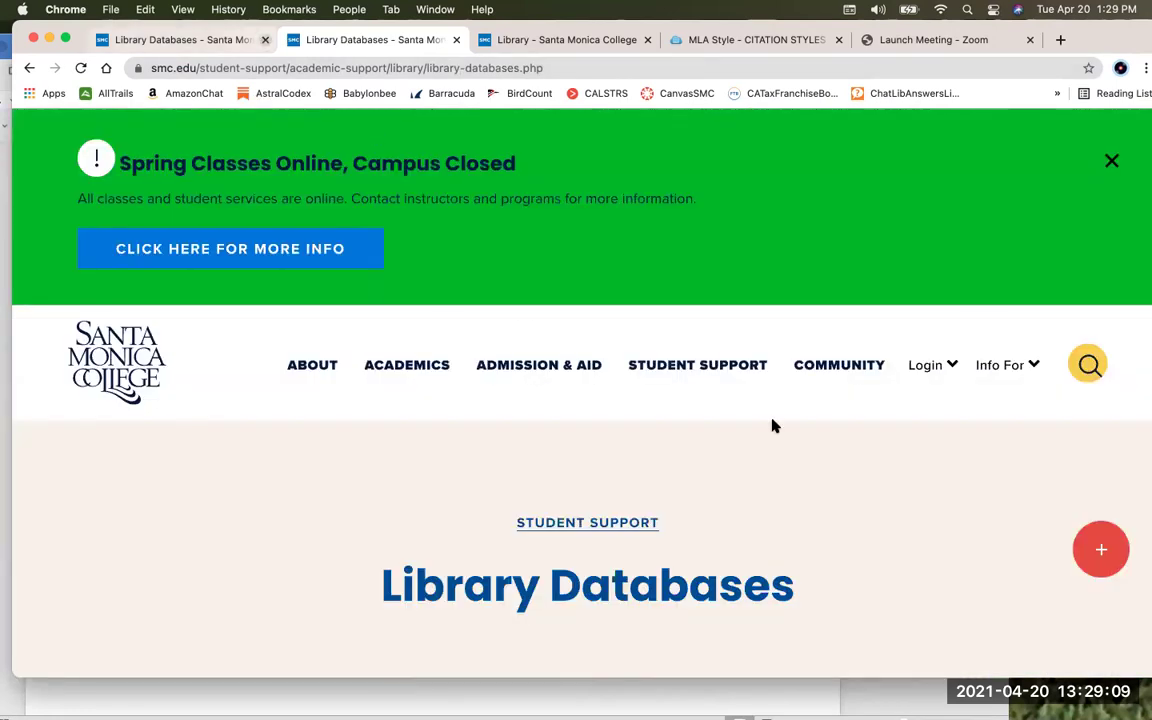
Close the duplicate Library Databases tab and expand the All Databases section in the remaining one
{"action": "key", "text": "super+w"}
{"action": "scroll", "coordinate": [885, 410], "scroll_direction": "down", "scroll_amount": 5}
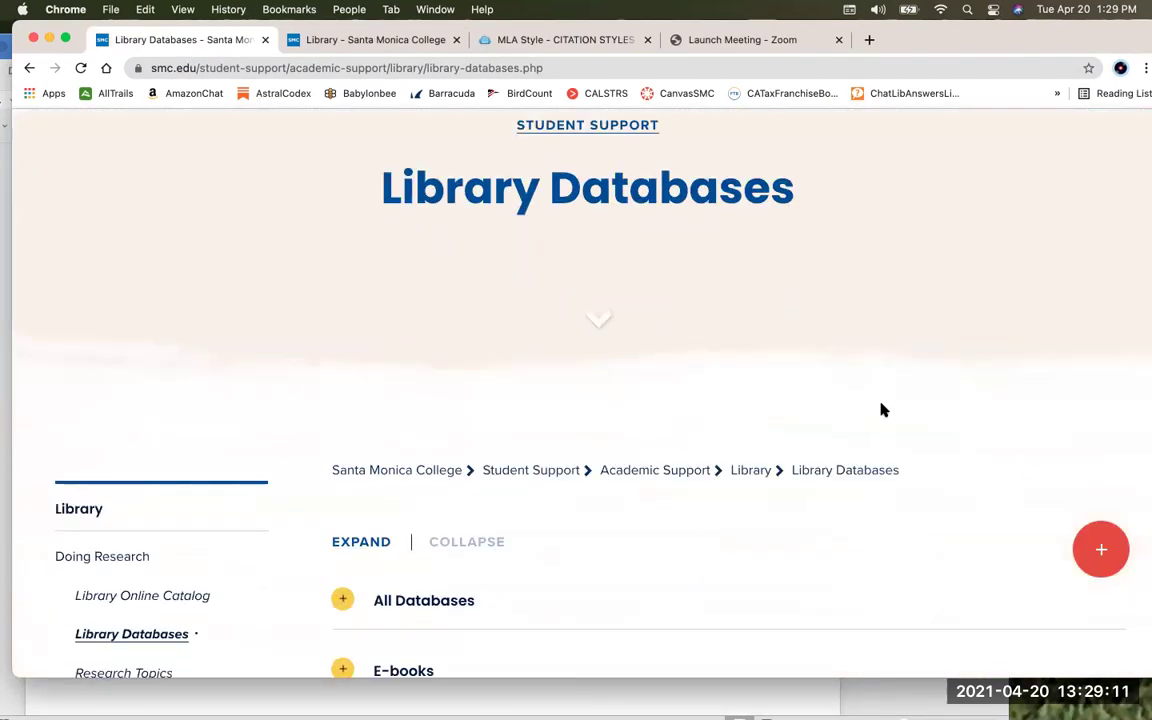
{"action": "scroll", "coordinate": [881, 409], "scroll_direction": "down", "scroll_amount": 3}
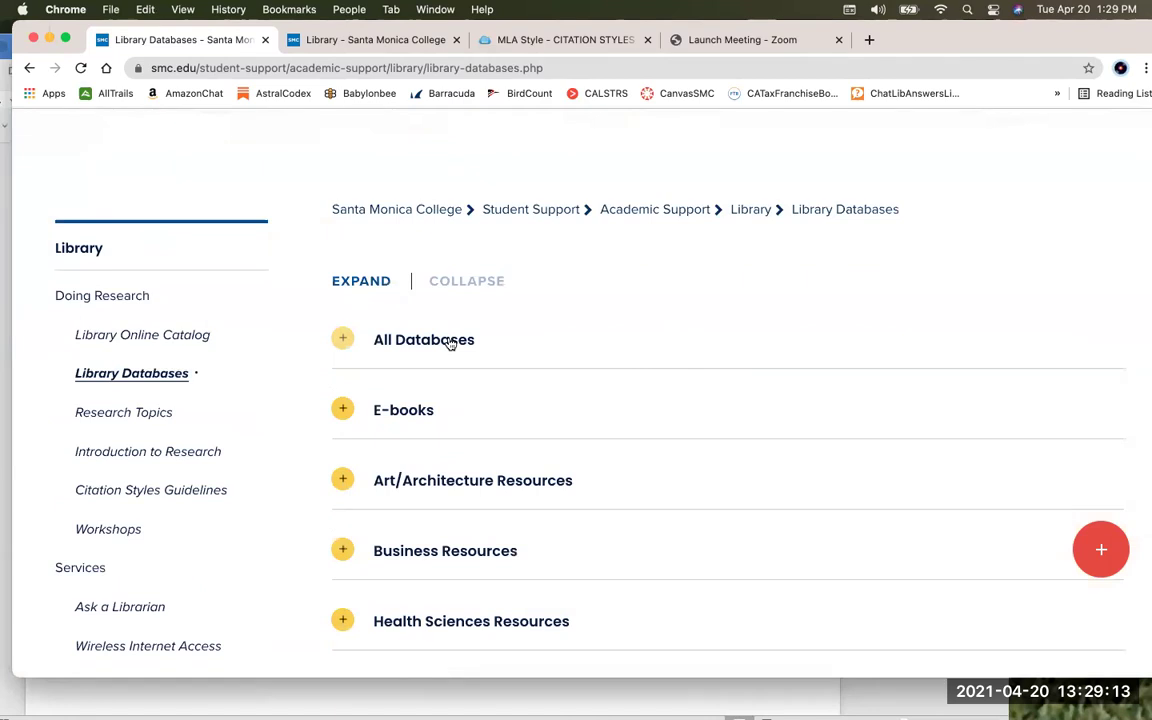
{"action": "left_click", "coordinate": [450, 342]}
Look through the alphabetical list of all databases and their descriptions, down to the science resources
{"action": "scroll", "coordinate": [937, 504], "scroll_direction": "down", "scroll_amount": 3}
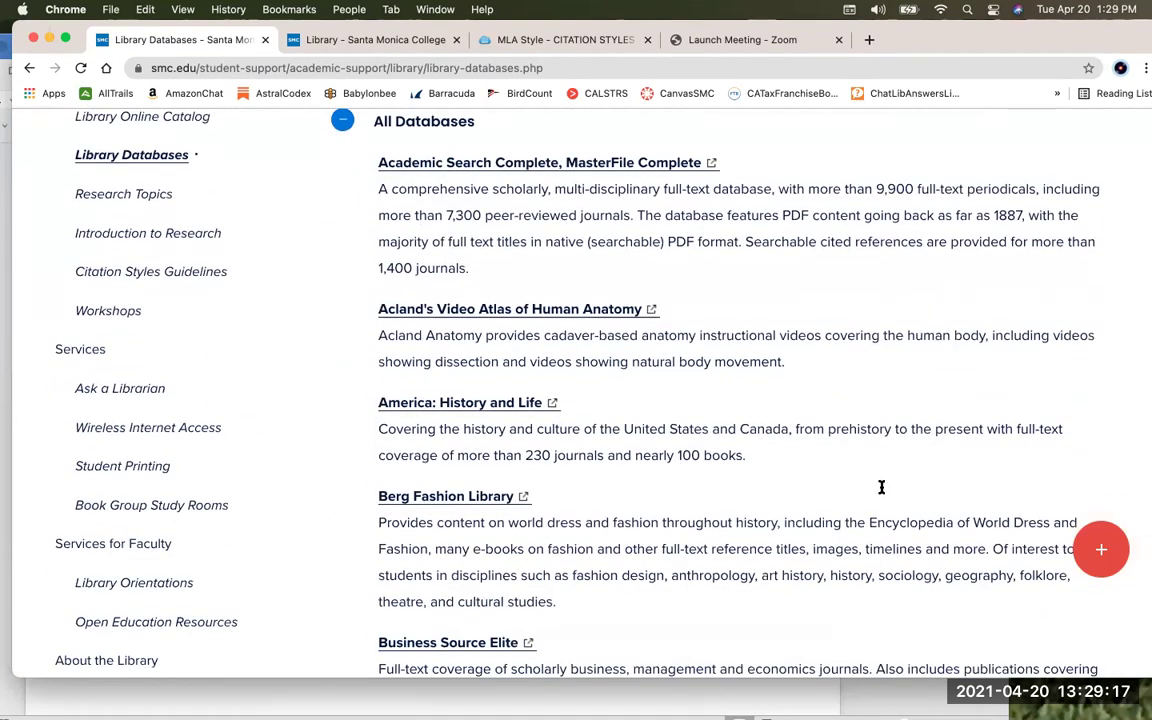
{"action": "scroll", "coordinate": [881, 487], "scroll_direction": "down", "scroll_amount": 9}
{"action": "scroll", "coordinate": [881, 487], "scroll_direction": "down", "scroll_amount": 6}
{"action": "scroll", "coordinate": [881, 490], "scroll_direction": "down", "scroll_amount": 10}
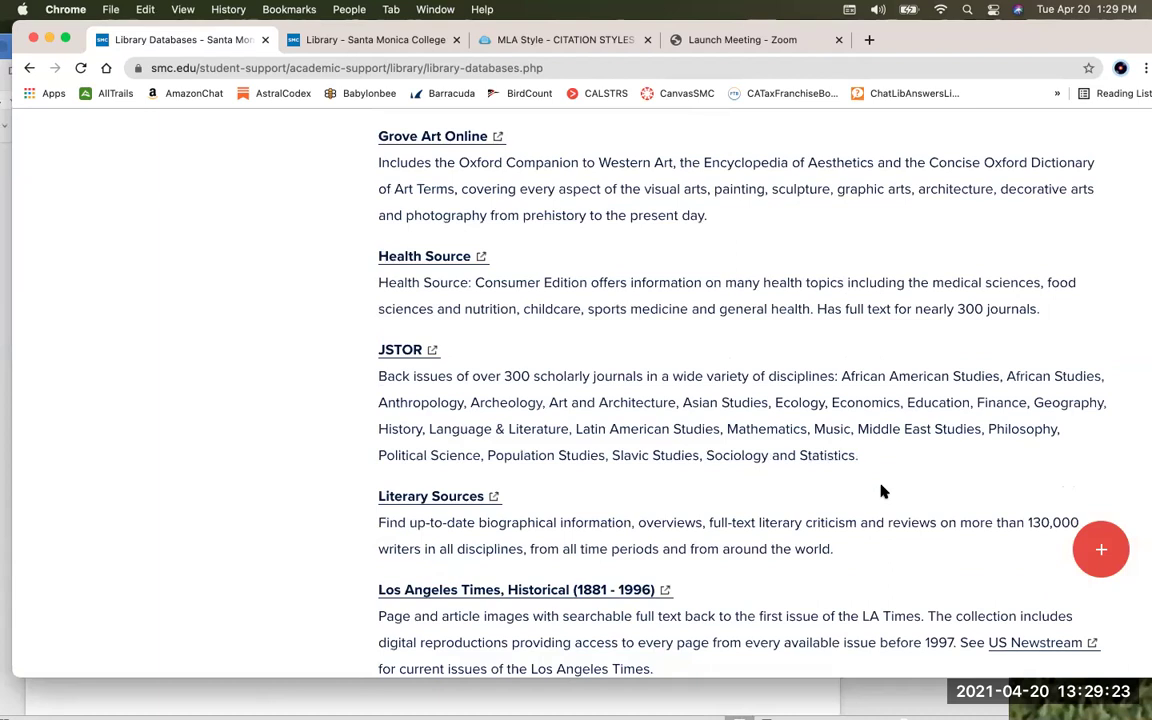
{"action": "scroll", "coordinate": [881, 491], "scroll_direction": "down", "scroll_amount": 3}
{"action": "scroll", "coordinate": [881, 491], "scroll_direction": "down", "scroll_amount": 5}
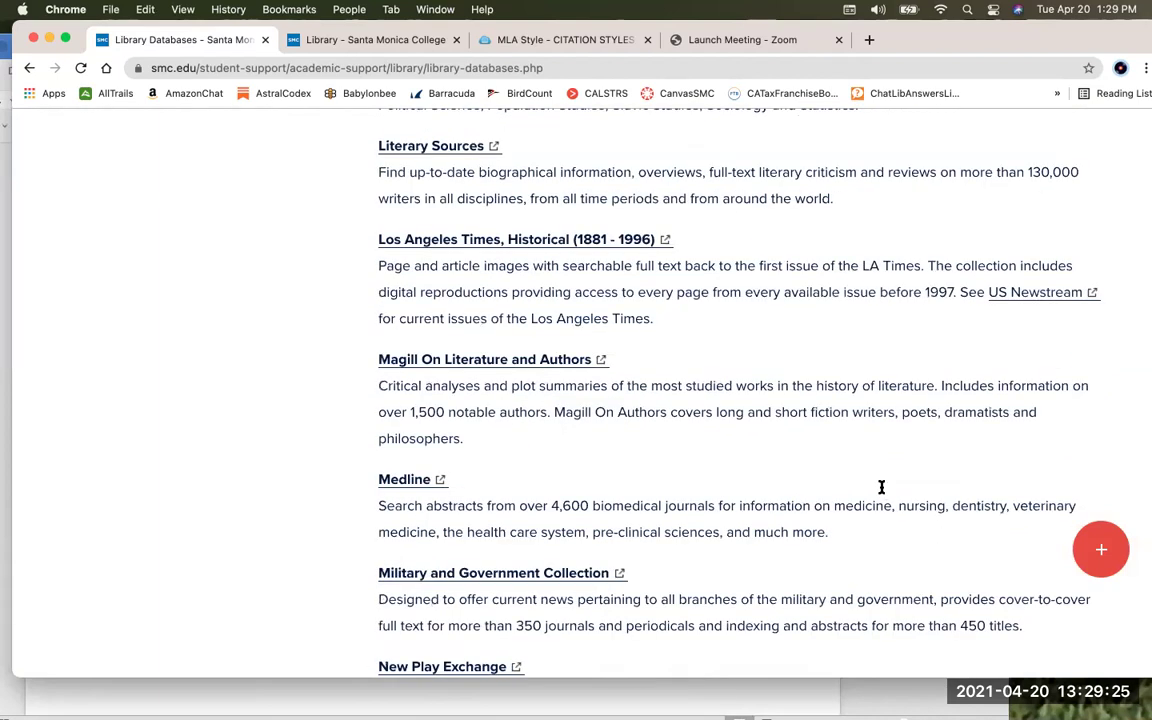
{"action": "scroll", "coordinate": [881, 487], "scroll_direction": "down", "scroll_amount": 3}
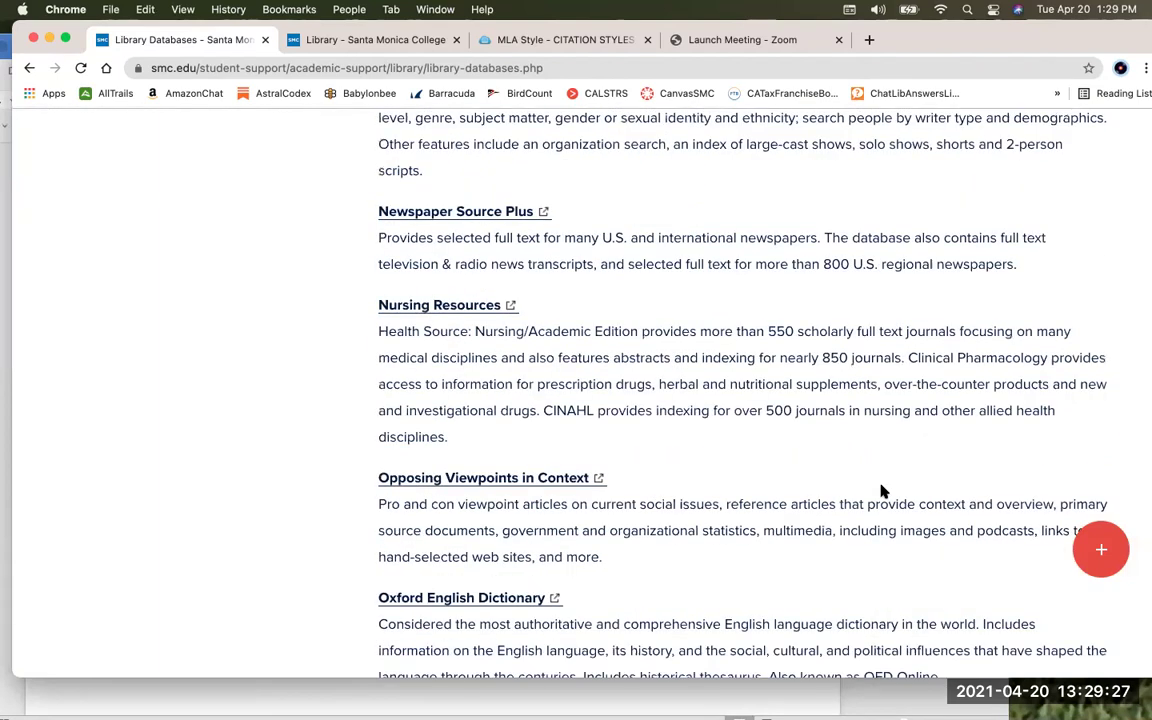
{"action": "scroll", "coordinate": [881, 491], "scroll_direction": "down", "scroll_amount": 3}
{"action": "scroll", "coordinate": [881, 491], "scroll_direction": "down", "scroll_amount": 6}
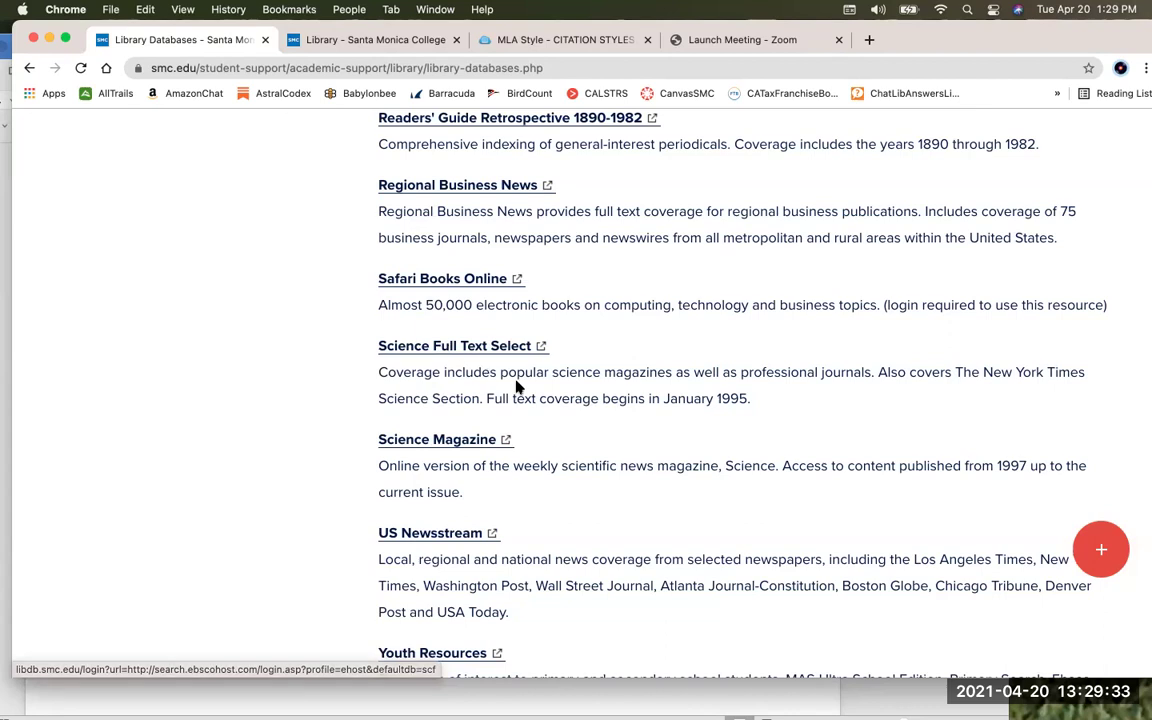
Highlight part of the Science Full Text Select description, open that database, and close the leftover Library tab
{"action": "left_click_drag", "start_coordinate": [506, 372], "coordinate": [722, 375]}
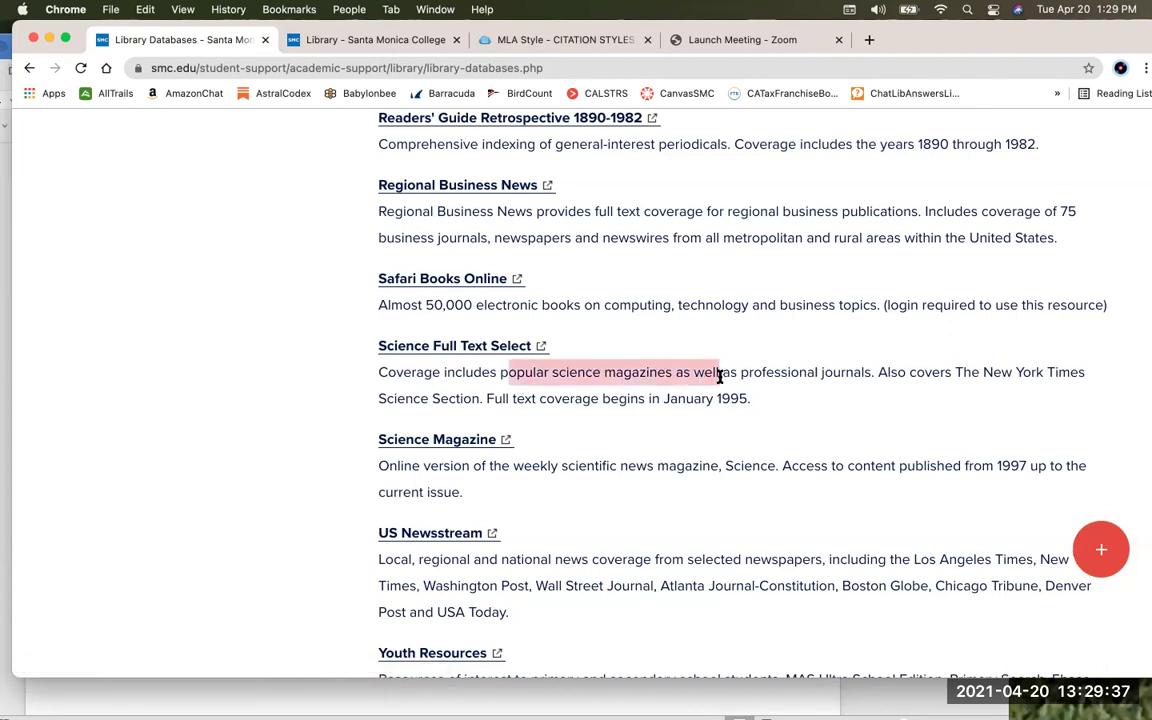
{"action": "left_click", "coordinate": [841, 411]}
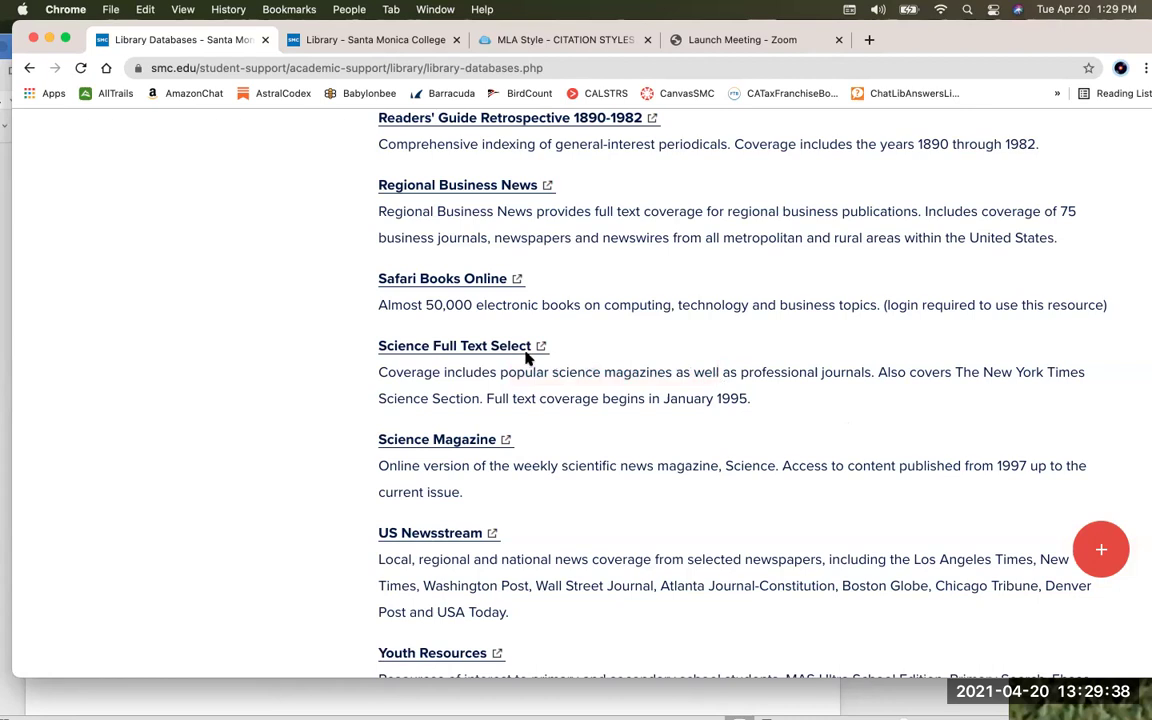
{"action": "left_click", "coordinate": [455, 347]}
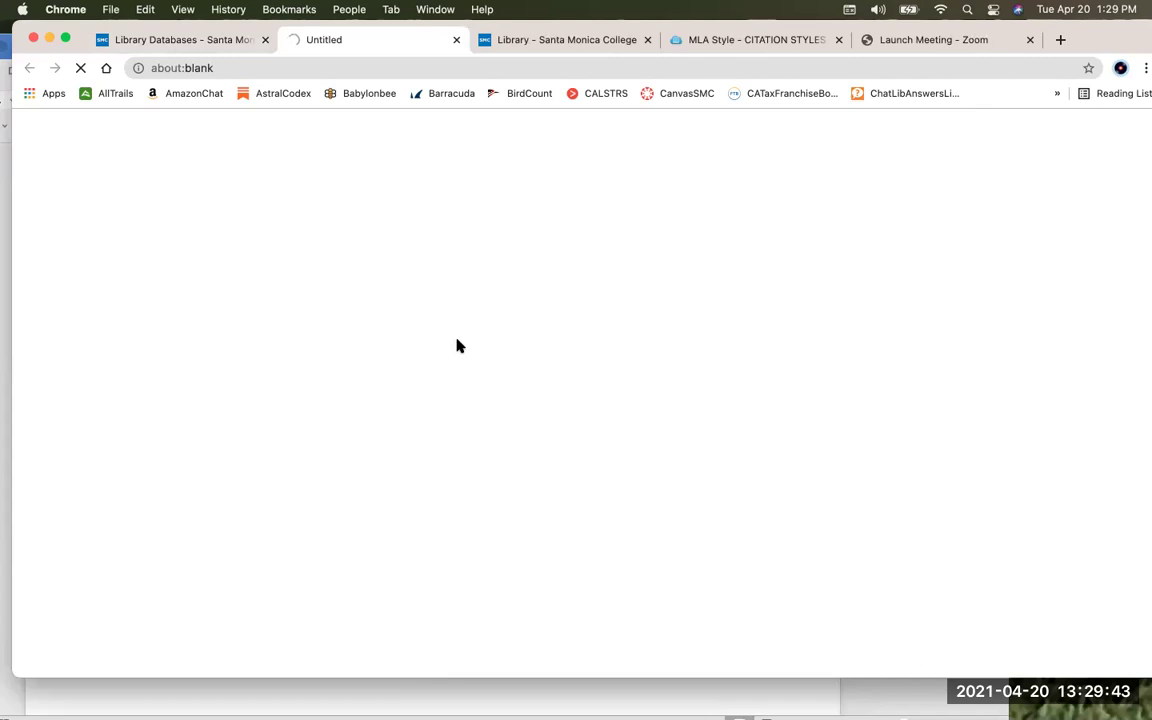
{"action": "left_click", "coordinate": [647, 40]}
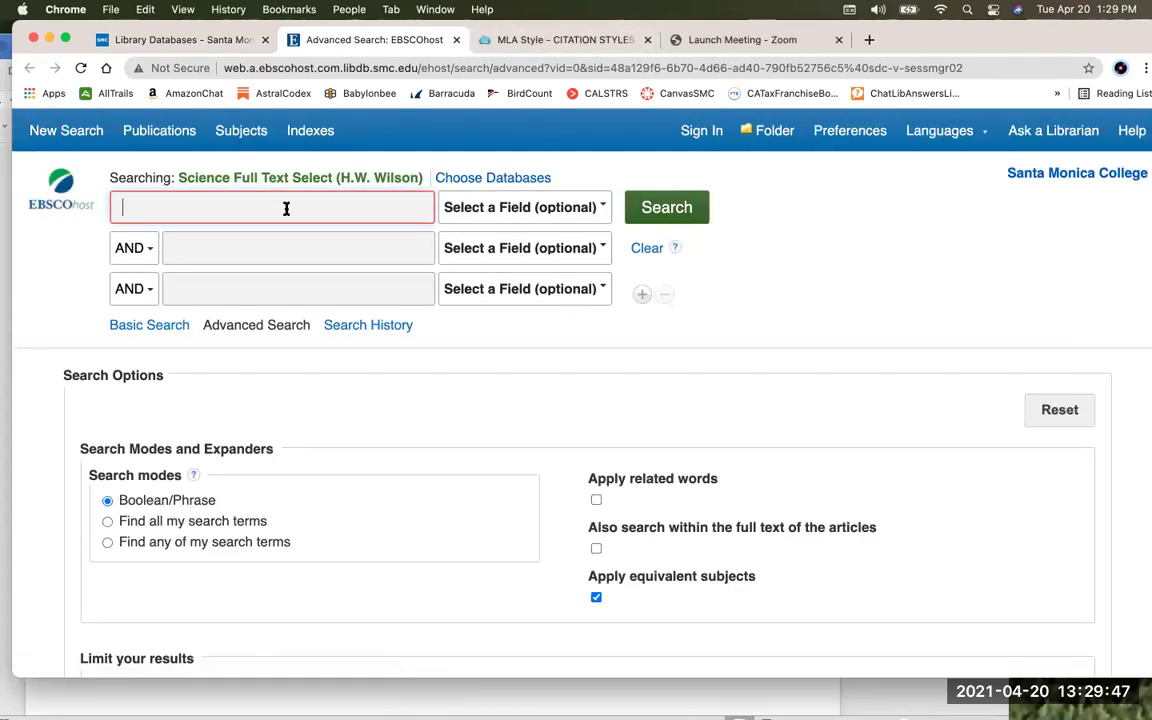
Search the Science Full Text Select database for "vaccines"
{"action": "type", "text": "v"}
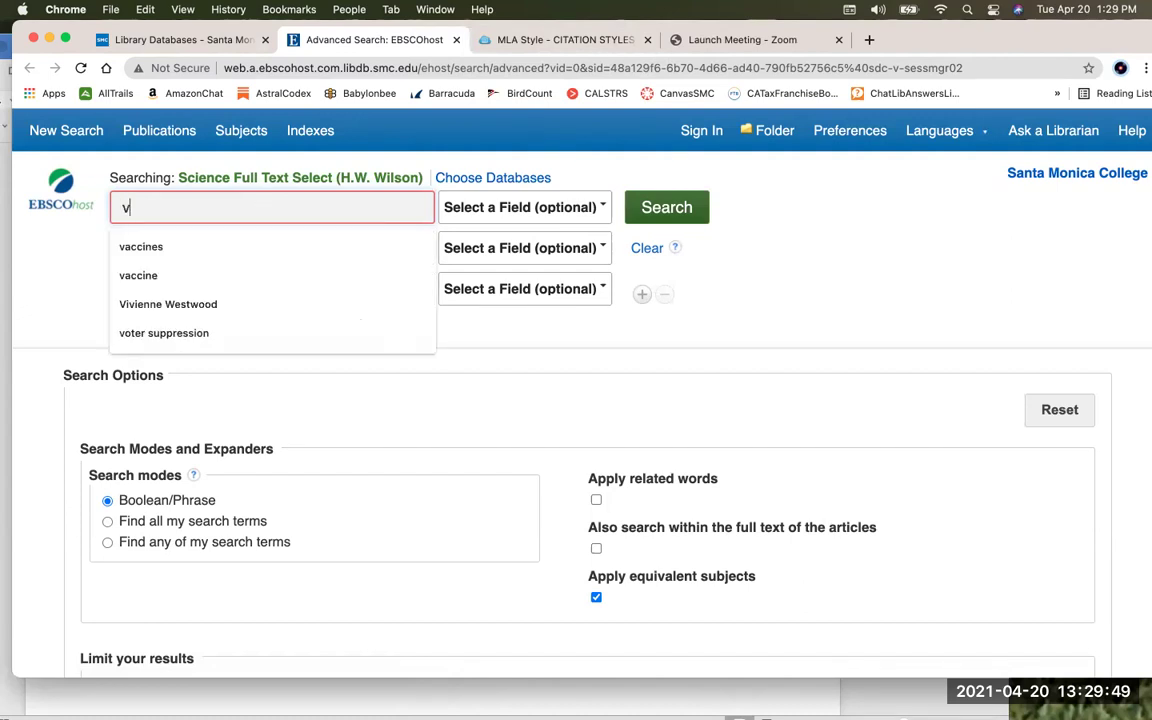
{"action": "type", "text": "accines"}
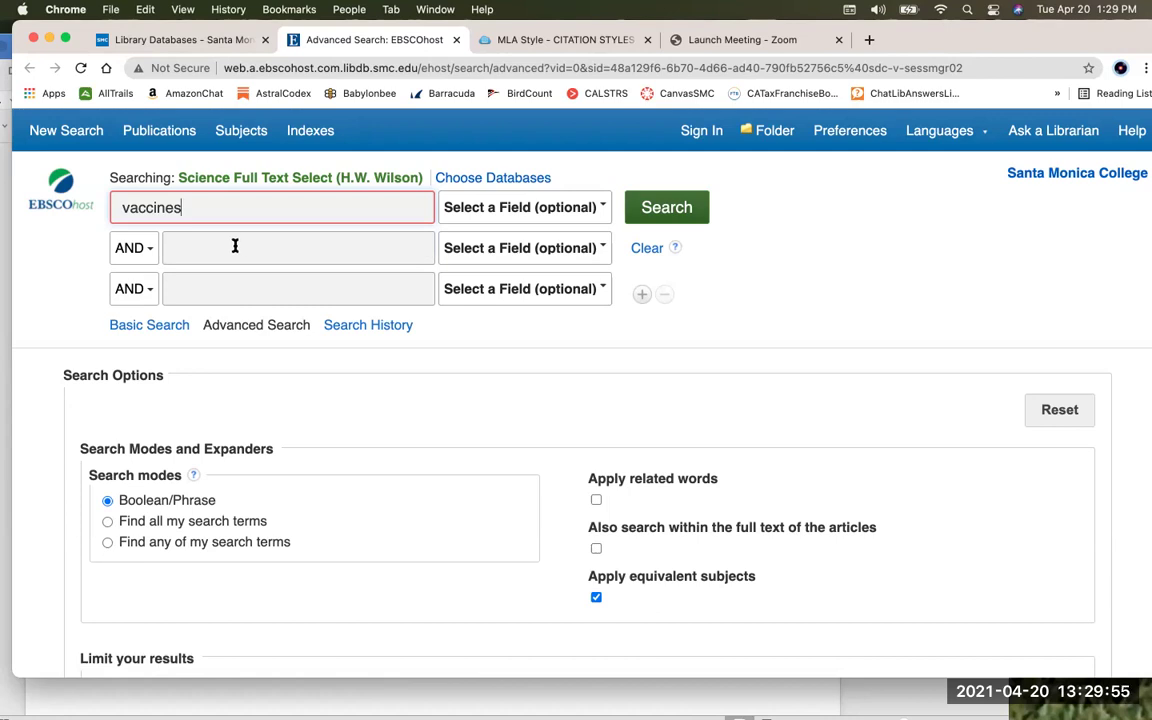
{"action": "left_click", "coordinate": [687, 208]}
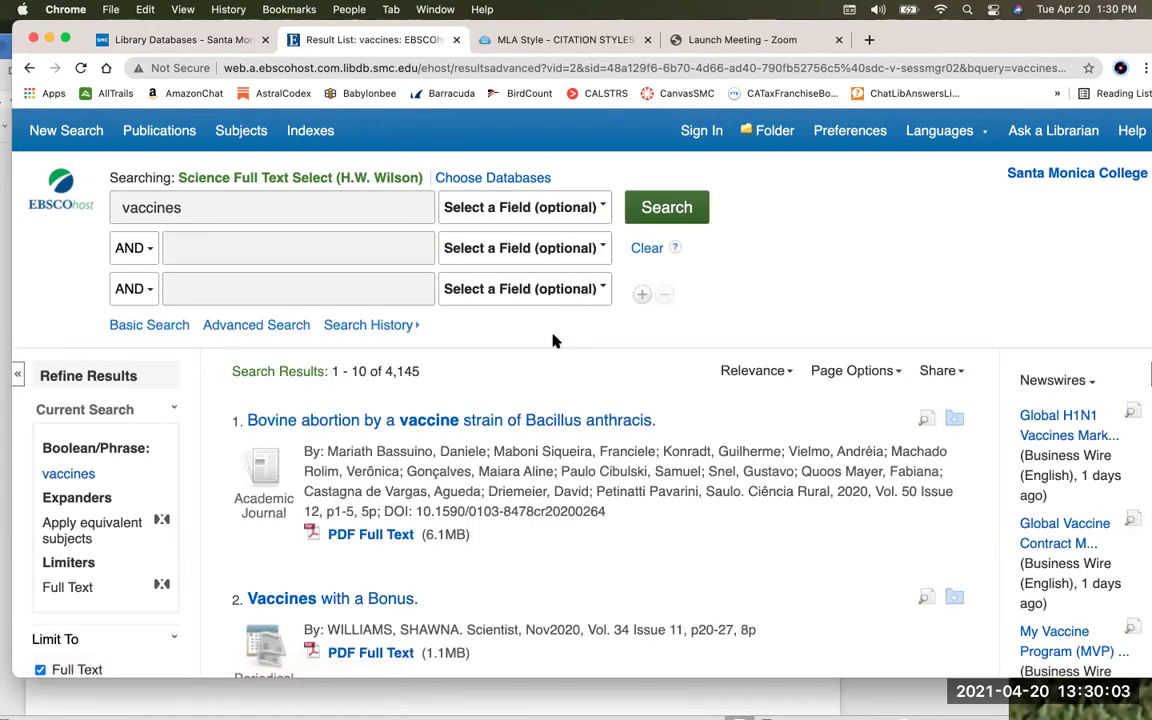
Limit the vaccines search results to the Academic Journals source type
{"action": "scroll", "coordinate": [555, 341], "scroll_direction": "down", "scroll_amount": 1}
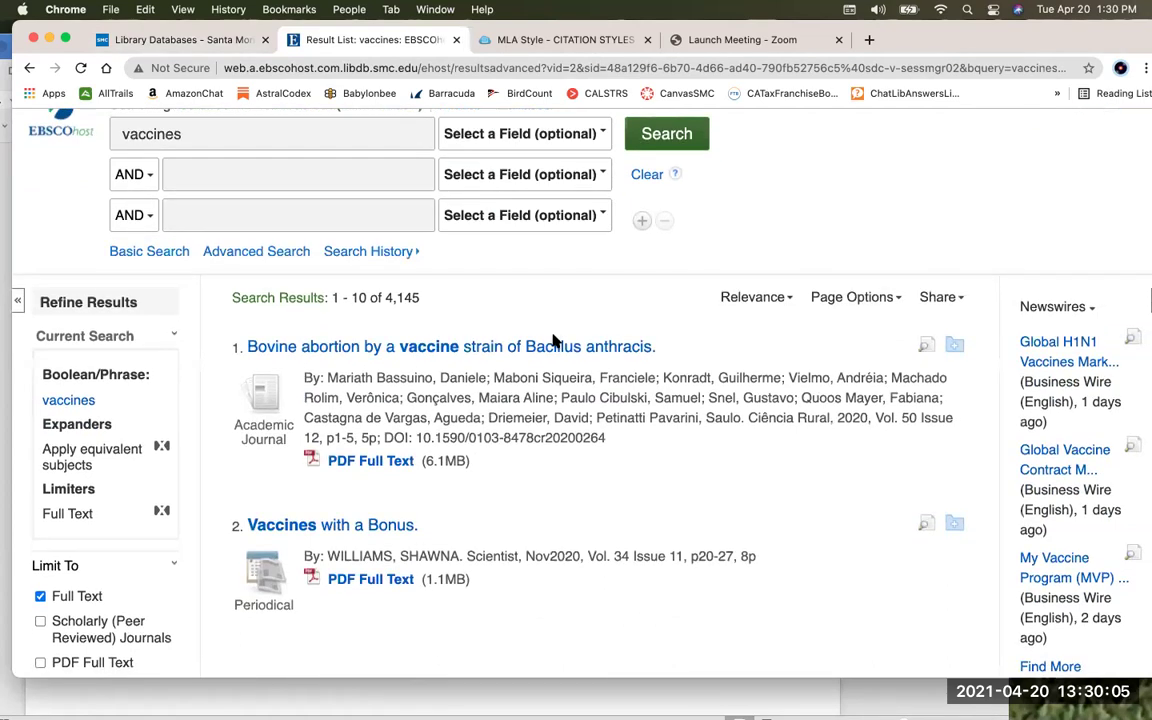
{"action": "scroll", "coordinate": [552, 341], "scroll_direction": "down", "scroll_amount": 2}
{"action": "scroll", "coordinate": [550, 336], "scroll_direction": "down", "scroll_amount": 1}
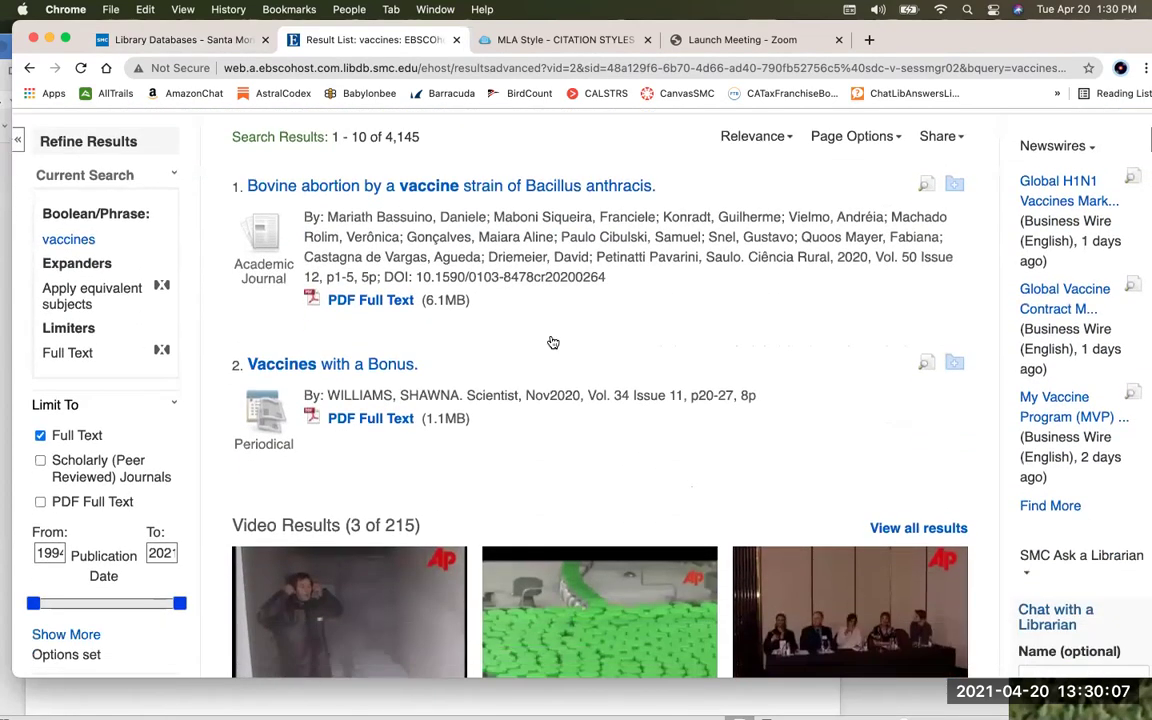
{"action": "scroll", "coordinate": [552, 340], "scroll_direction": "down", "scroll_amount": 2}
{"action": "scroll", "coordinate": [552, 343], "scroll_direction": "down", "scroll_amount": 1}
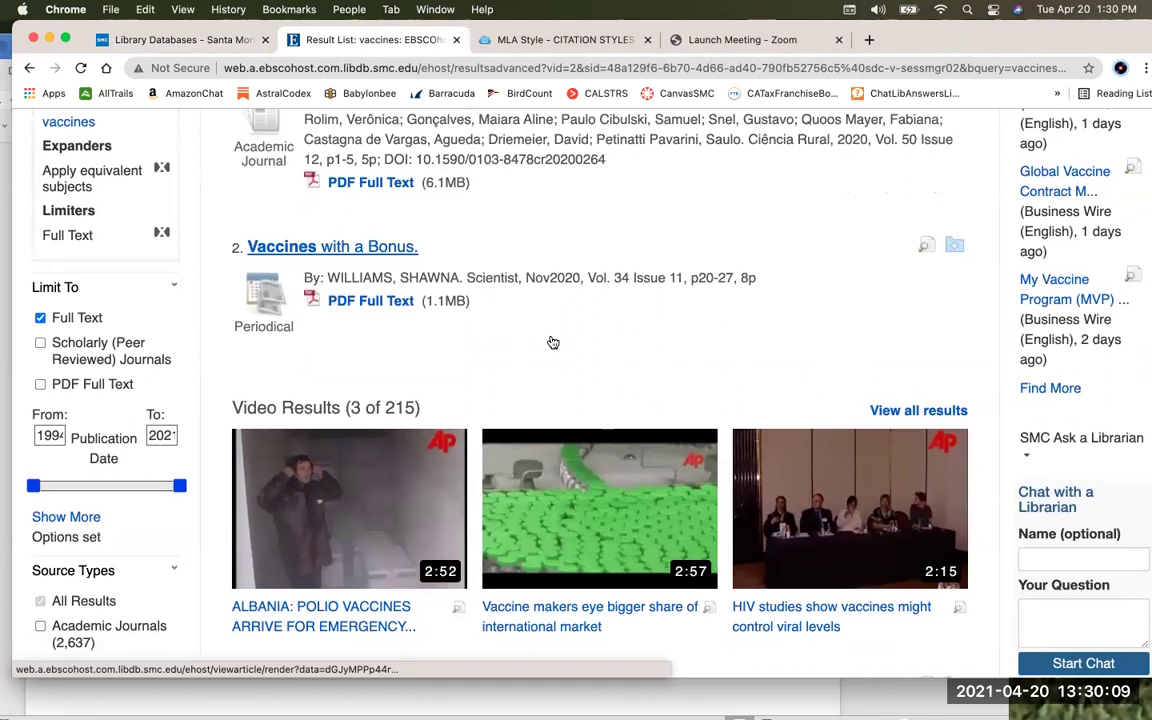
{"action": "scroll", "coordinate": [552, 342], "scroll_direction": "down", "scroll_amount": 1}
{"action": "scroll", "coordinate": [140, 550], "scroll_direction": "down", "scroll_amount": 1}
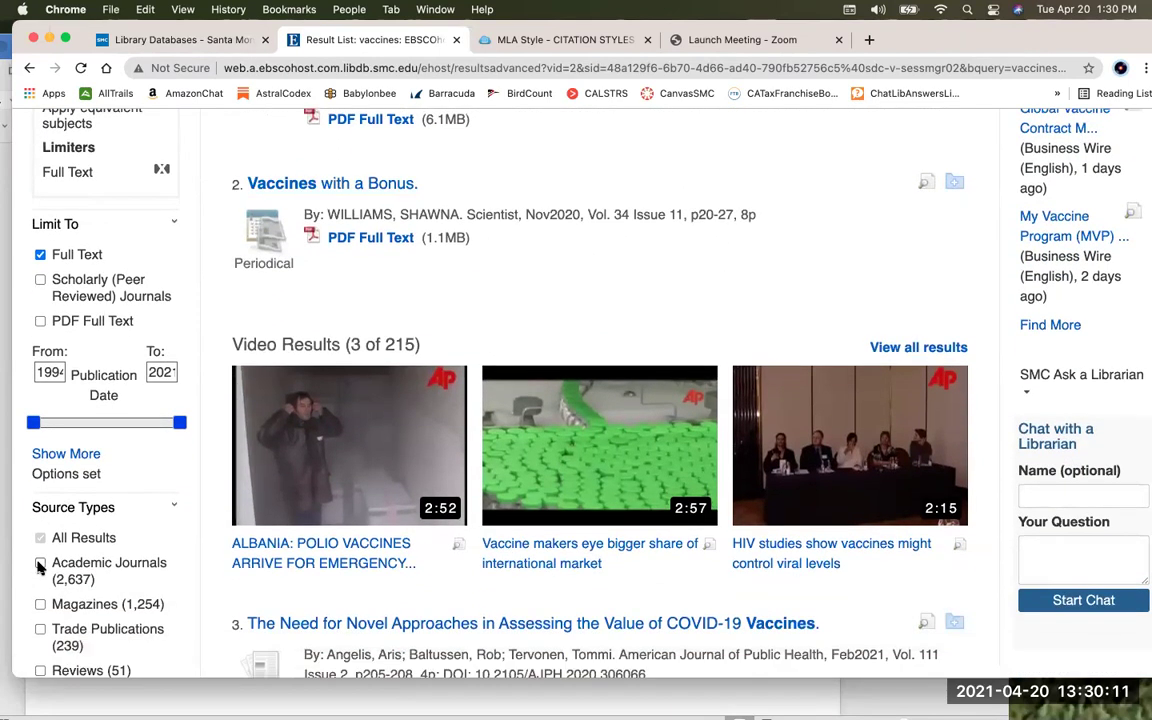
{"action": "scroll", "coordinate": [38, 567], "scroll_direction": "down", "scroll_amount": 1}
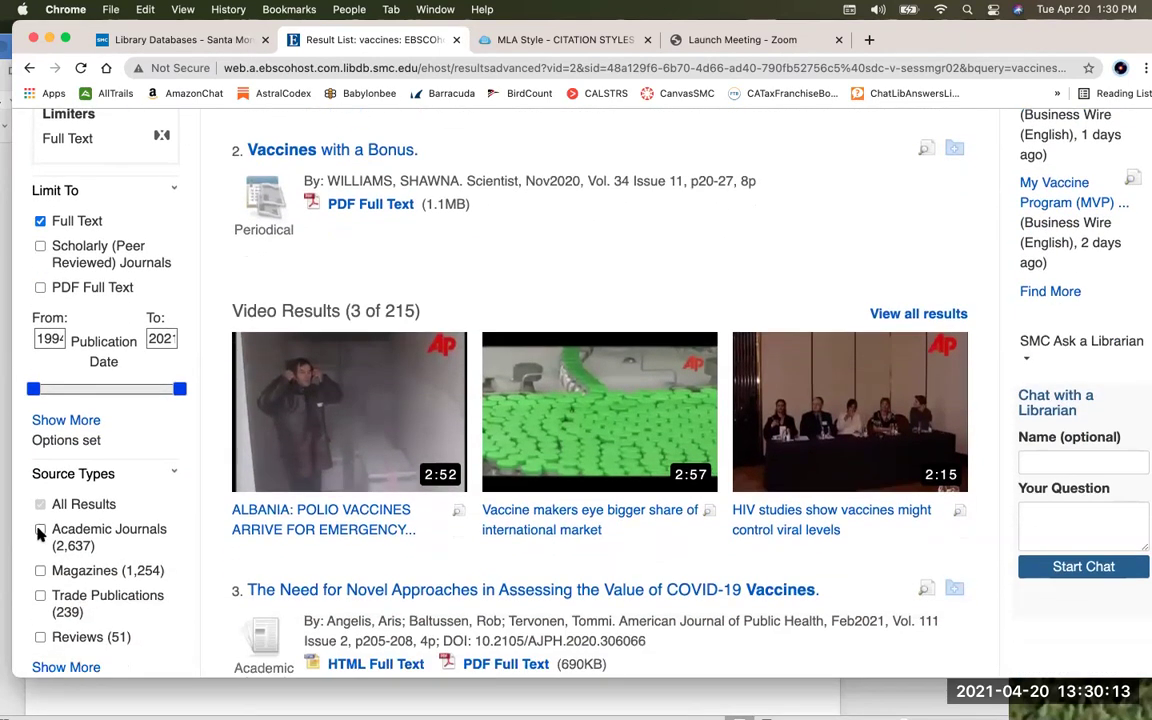
{"action": "left_click", "coordinate": [40, 531]}
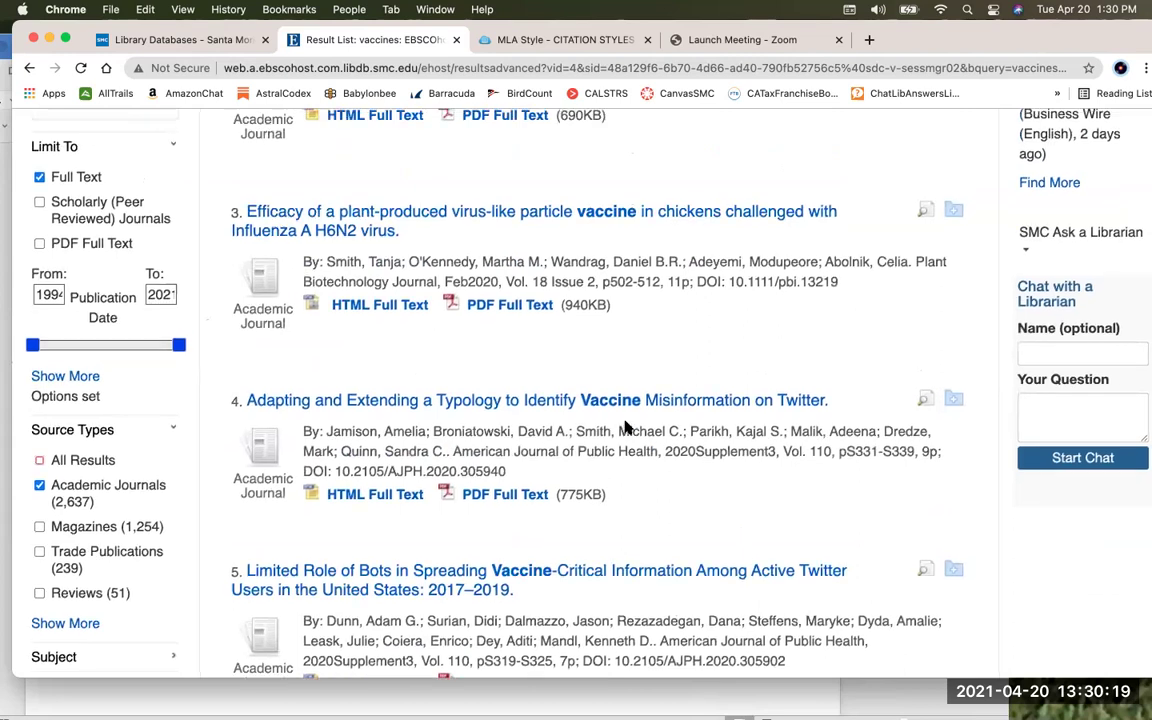
Sort the academic journal results by Date Newest
{"action": "scroll", "coordinate": [624, 428], "scroll_direction": "up", "scroll_amount": 3}
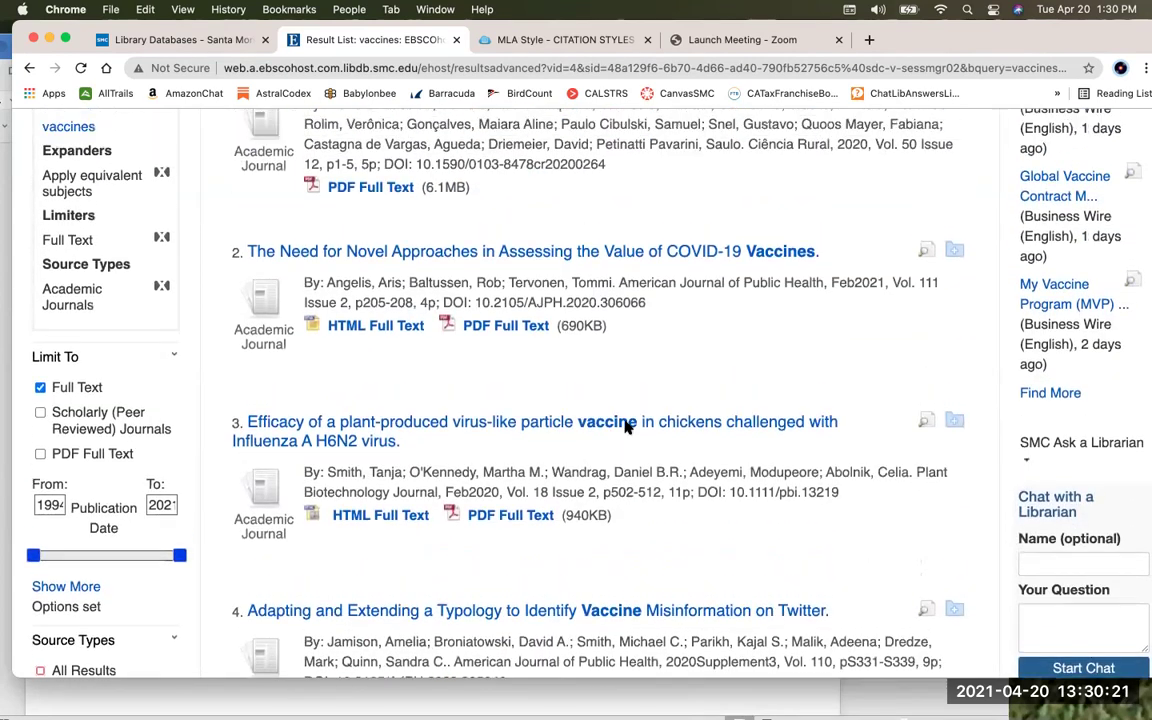
{"action": "scroll", "coordinate": [624, 428], "scroll_direction": "up", "scroll_amount": 1}
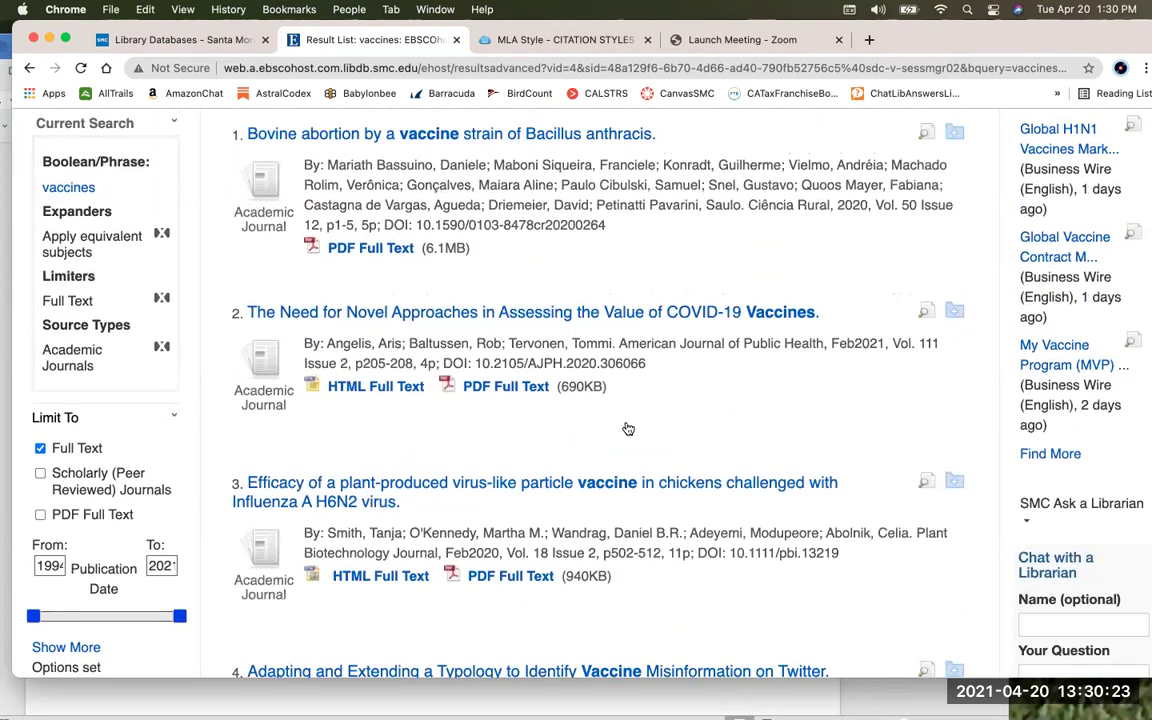
{"action": "scroll", "coordinate": [628, 429], "scroll_direction": "up", "scroll_amount": 1}
{"action": "scroll", "coordinate": [624, 428], "scroll_direction": "up", "scroll_amount": 1}
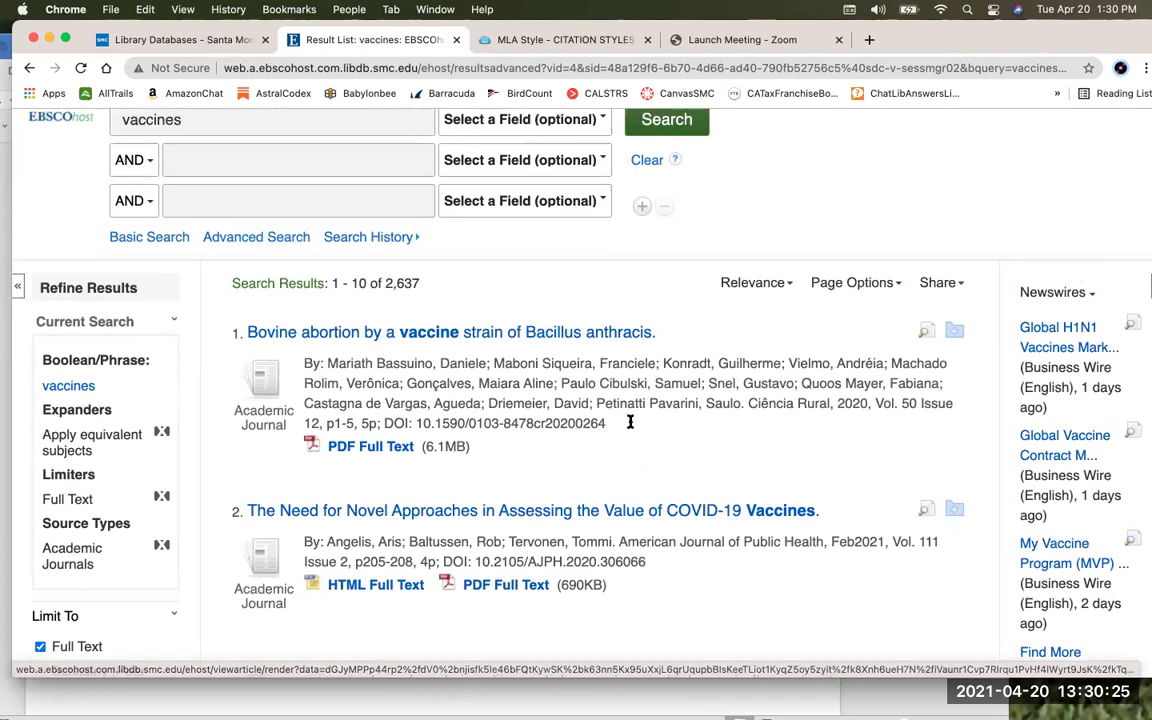
{"action": "scroll", "coordinate": [700, 360], "scroll_direction": "up", "scroll_amount": 1}
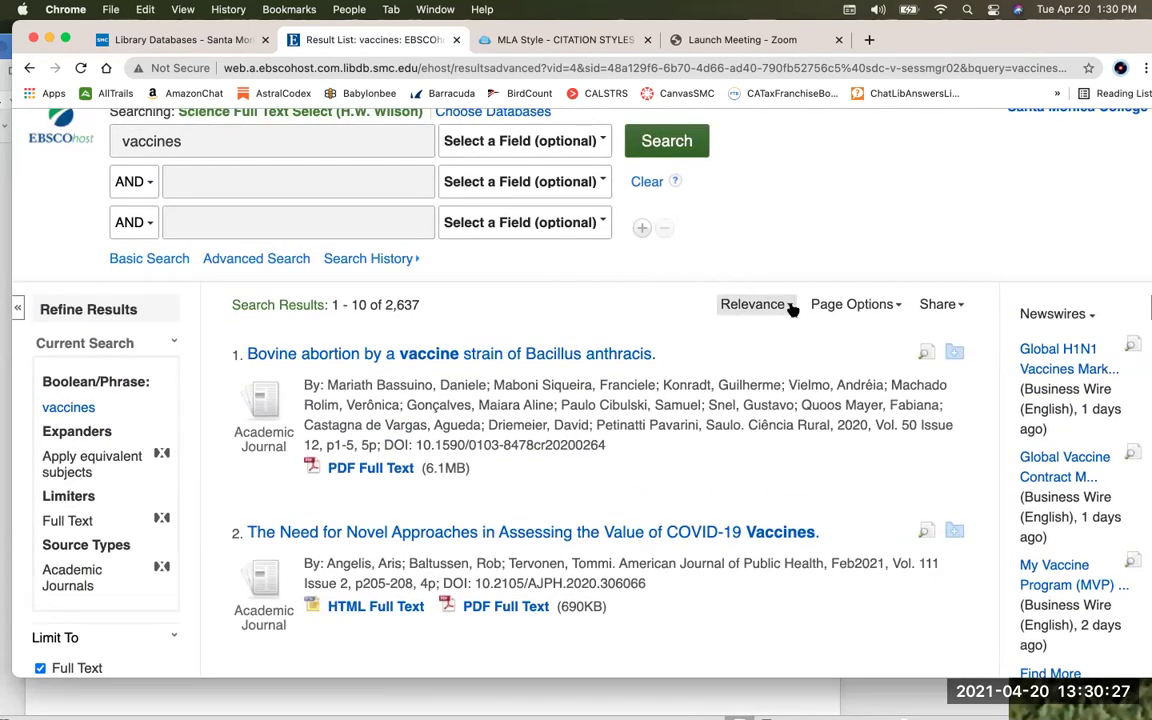
{"action": "left_click", "coordinate": [790, 306]}
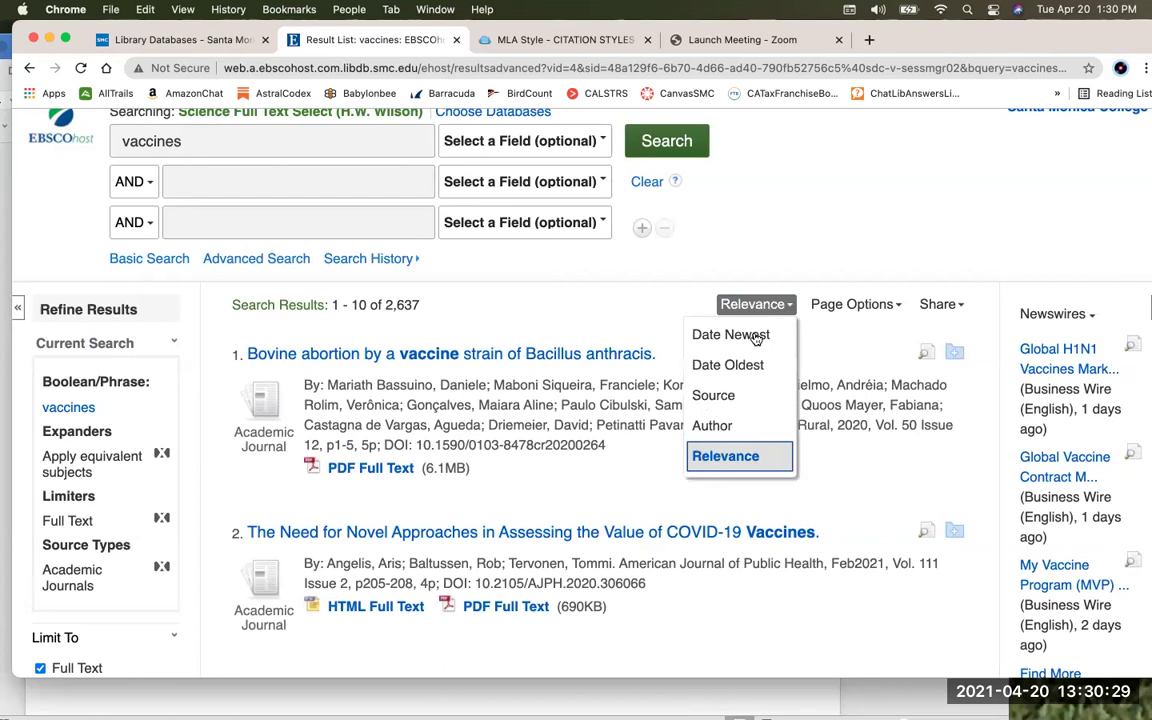
{"action": "left_click", "coordinate": [755, 336]}
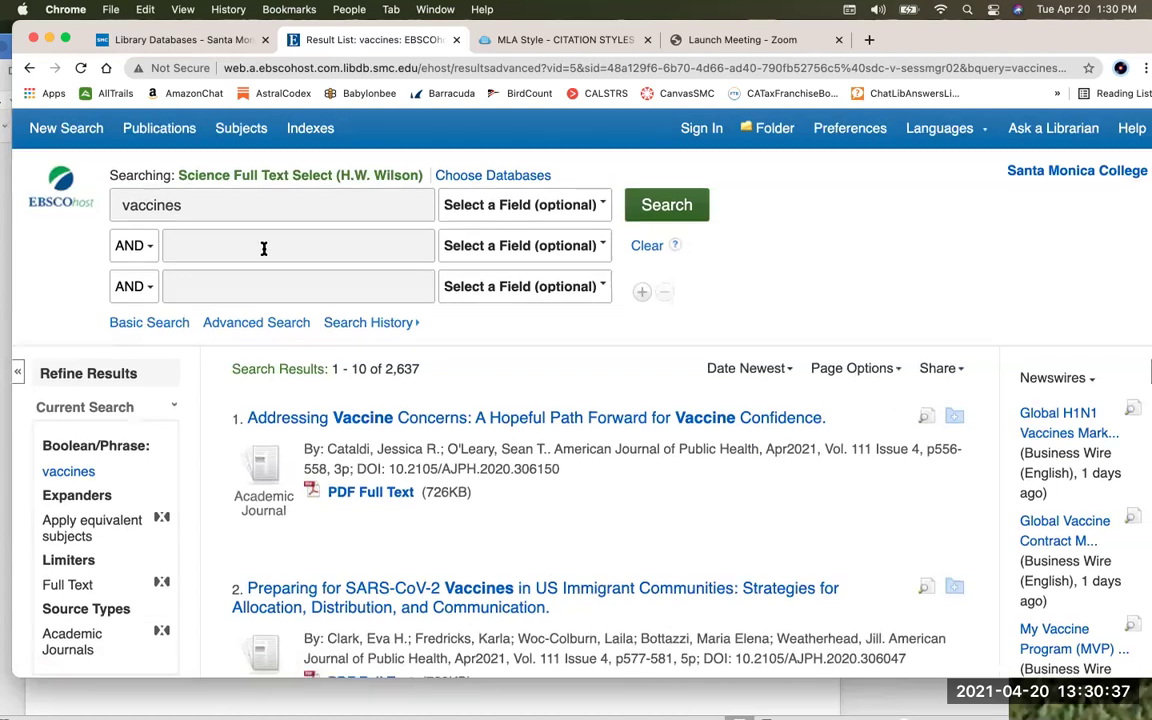
{"action": "left_click", "coordinate": [264, 248]}
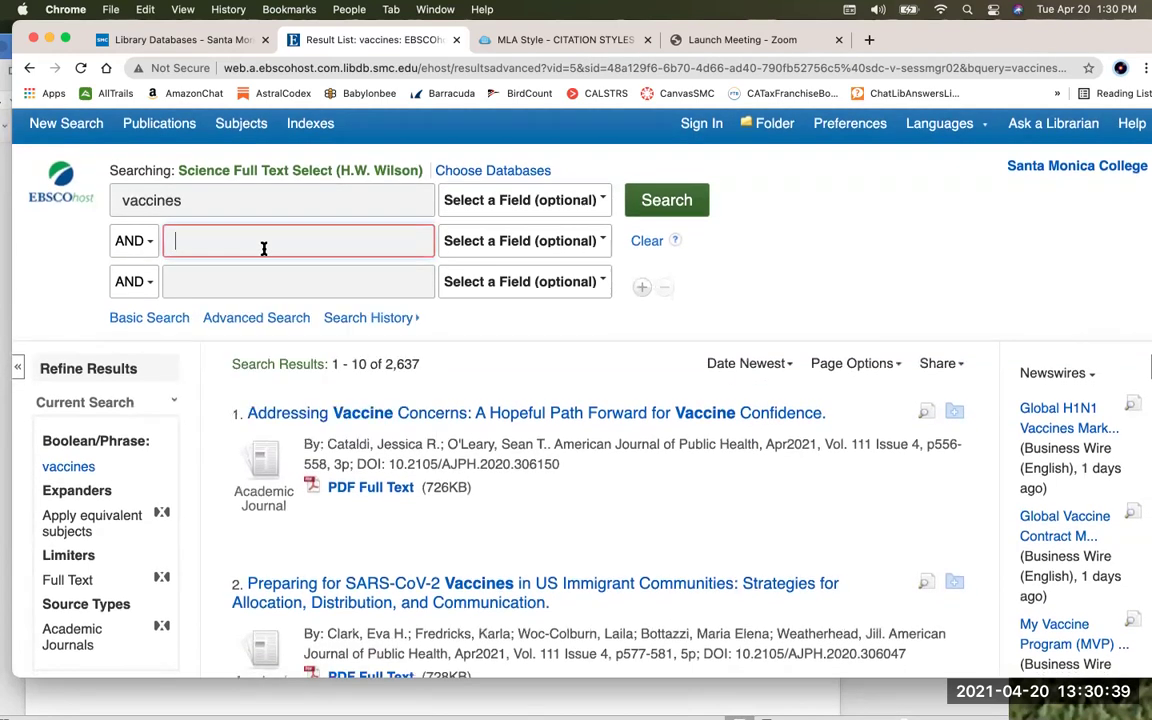
{"action": "left_click", "coordinate": [537, 370]}
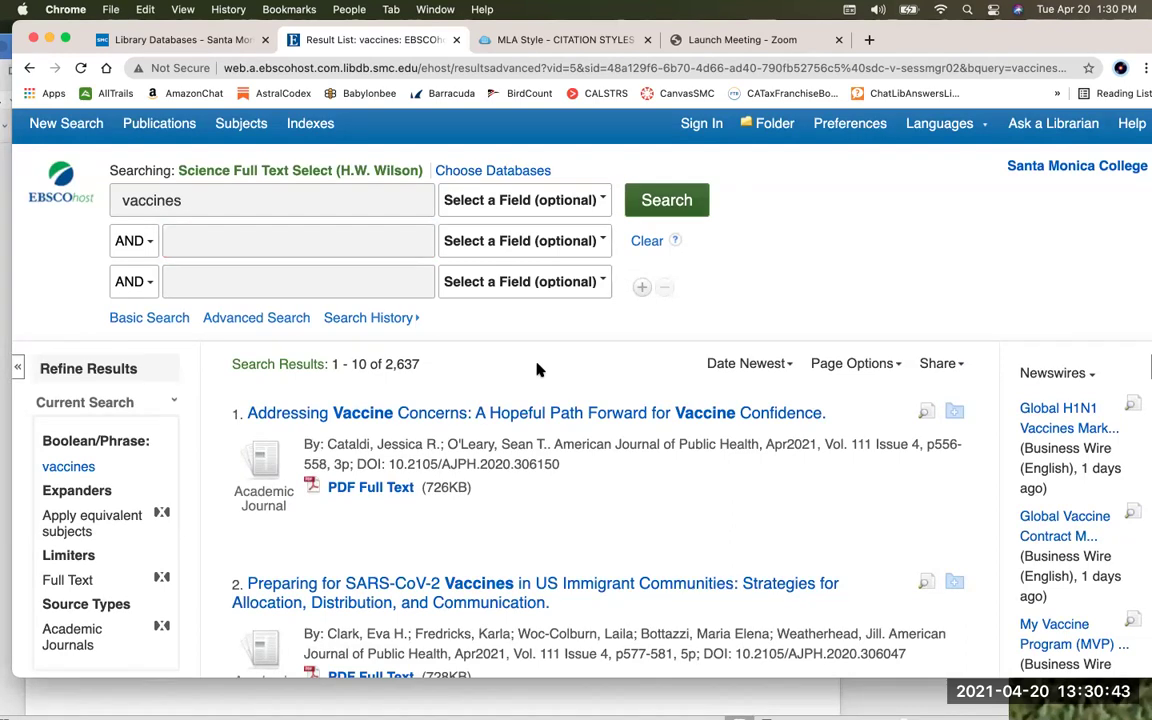
Highlight the publication date Apr2021 in the first search result's source line
{"action": "scroll", "coordinate": [537, 370], "scroll_direction": "down", "scroll_amount": 3}
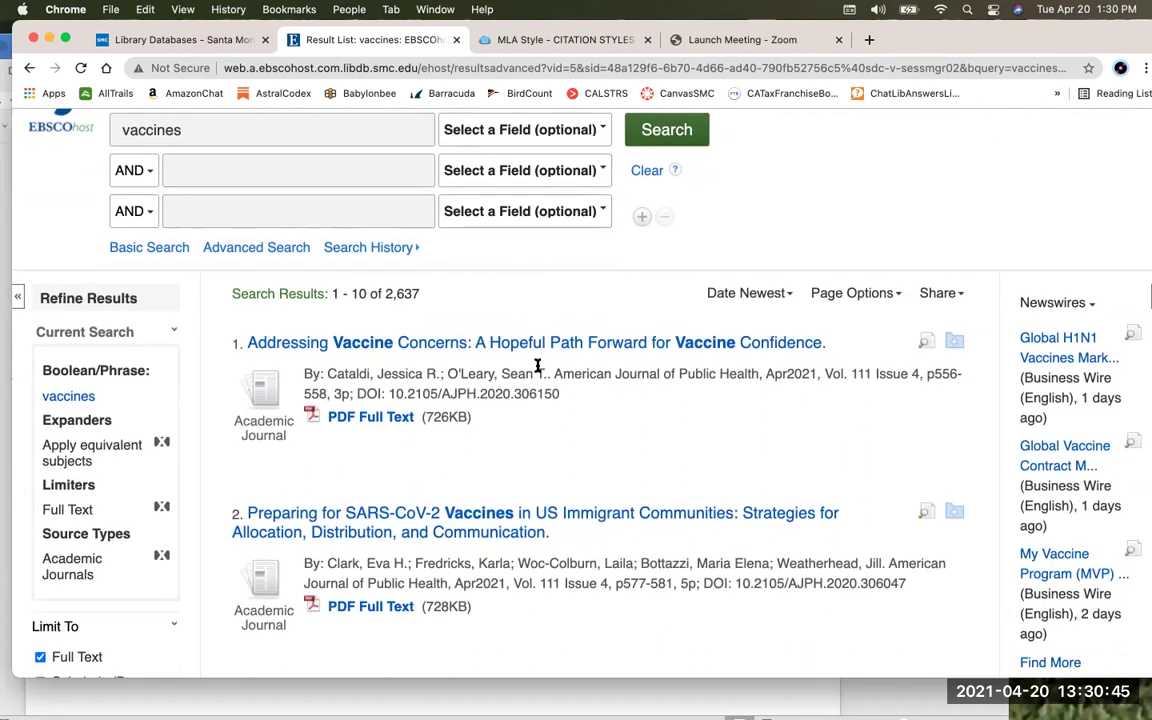
{"action": "scroll", "coordinate": [540, 365], "scroll_direction": "down", "scroll_amount": 1}
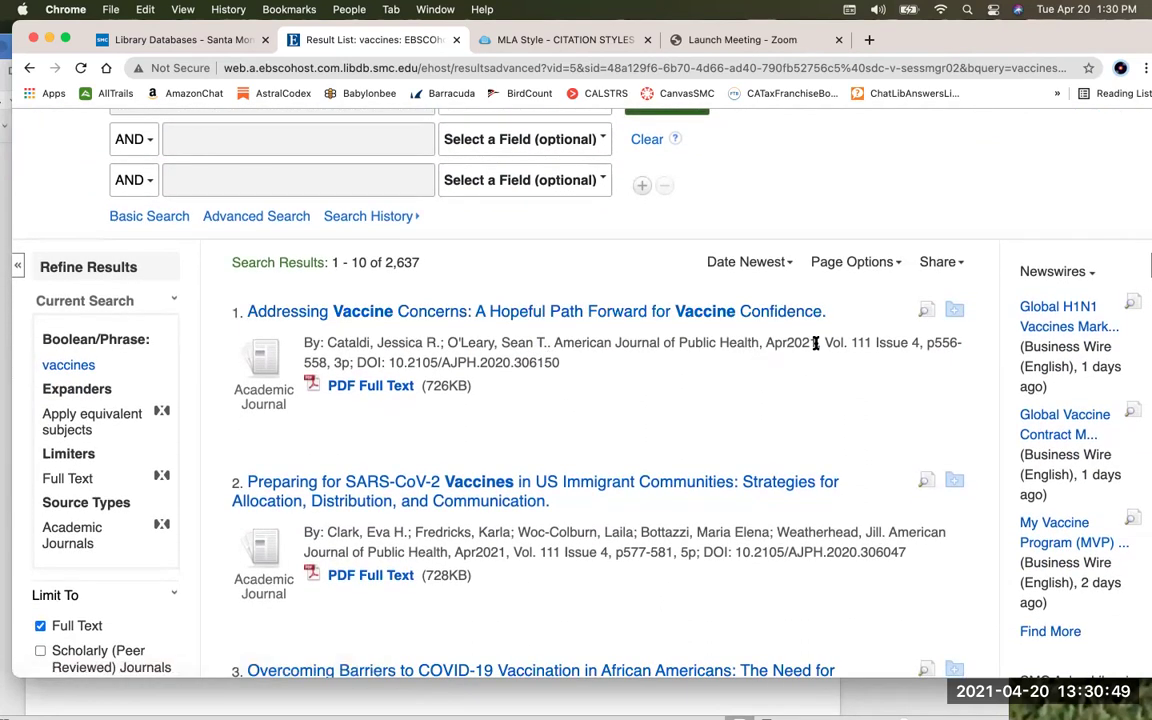
{"action": "left_click_drag", "start_coordinate": [817, 343], "coordinate": [769, 343]}
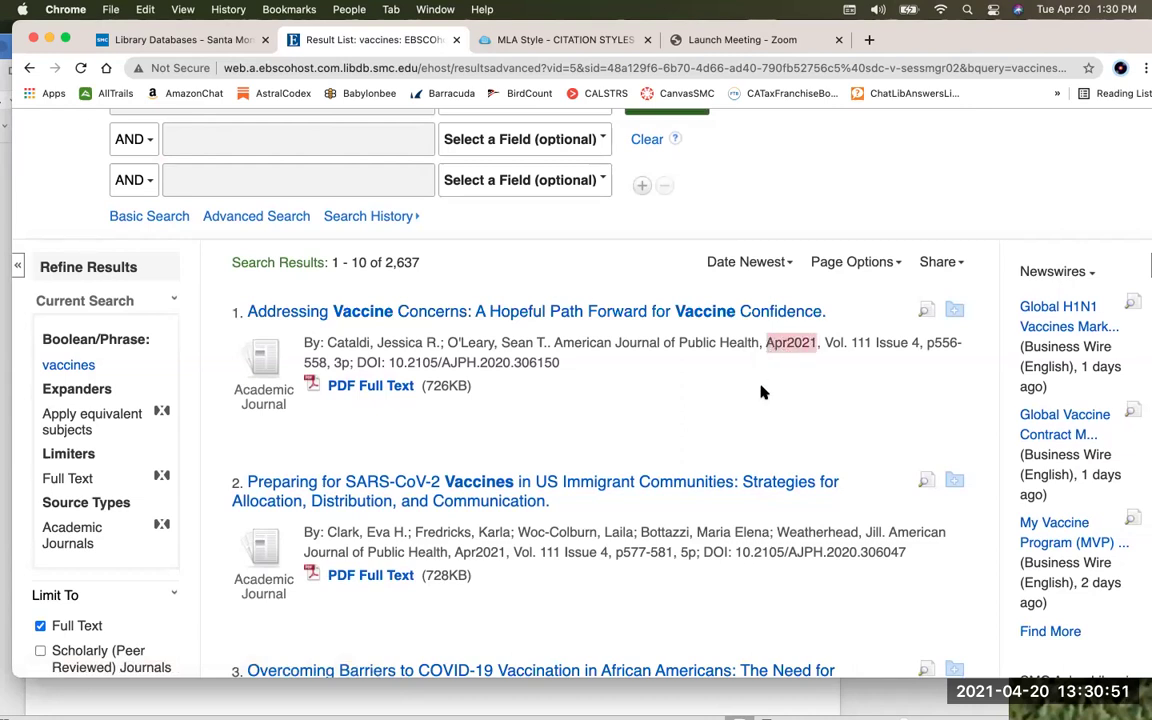
{"action": "left_click", "coordinate": [761, 393]}
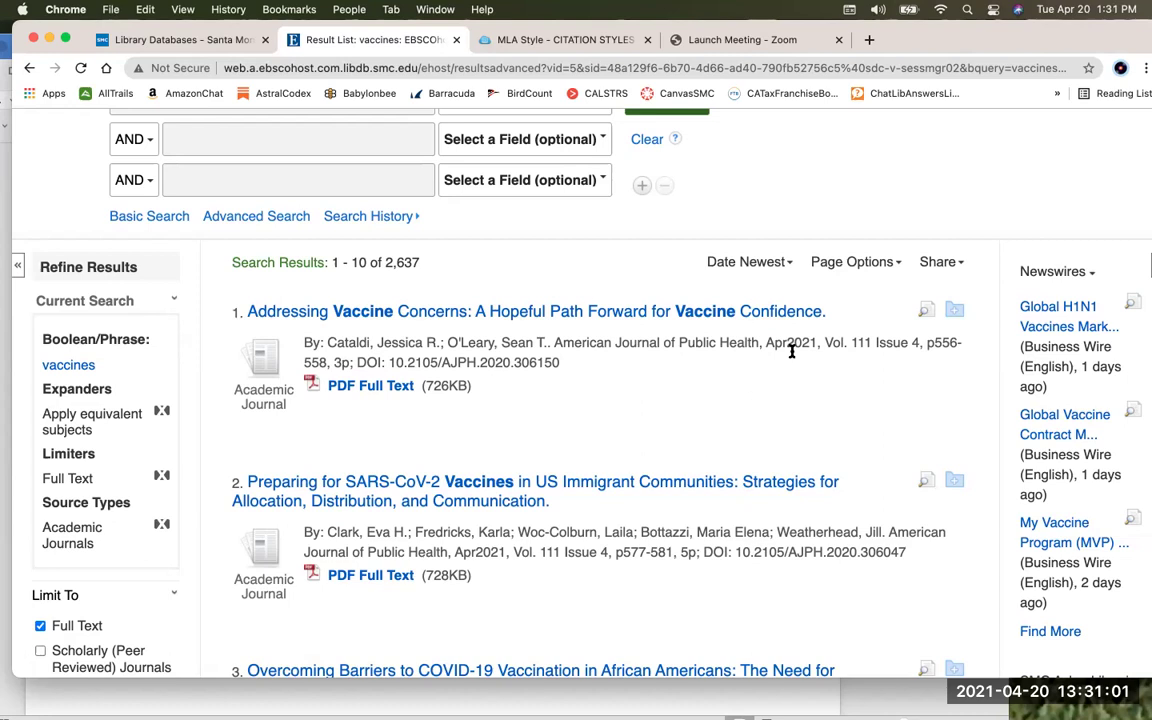
{"action": "left_click_drag", "start_coordinate": [766, 342], "coordinate": [820, 343]}
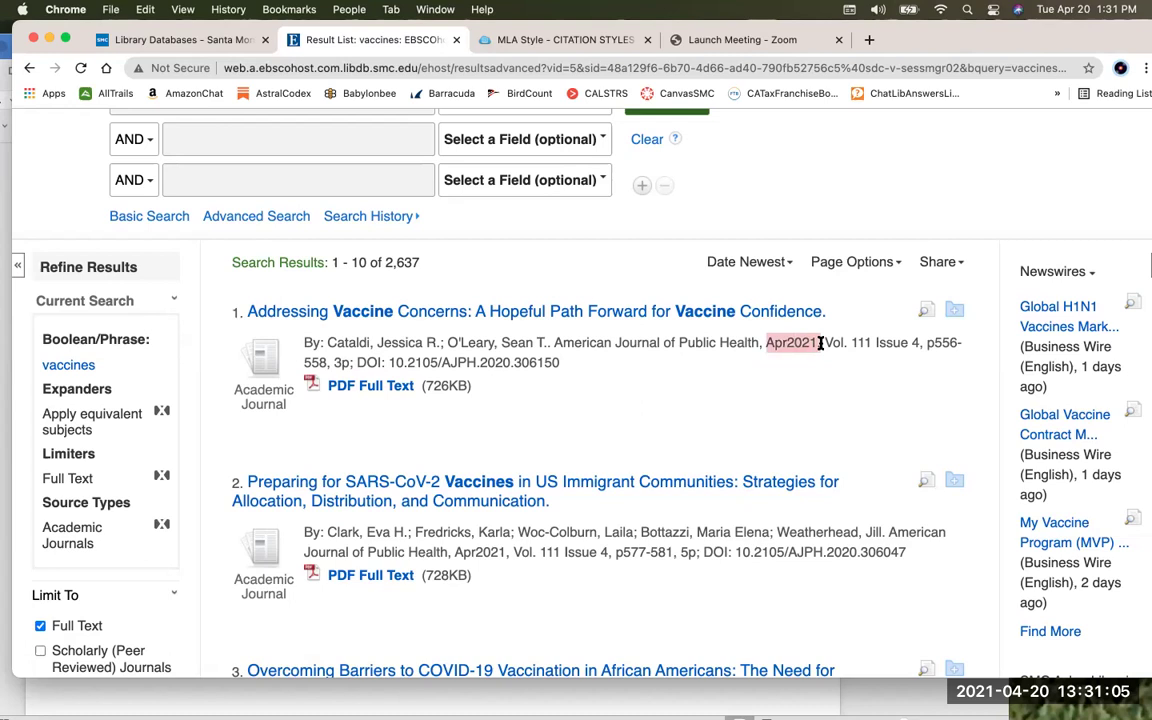
{"action": "left_click", "coordinate": [755, 399]}
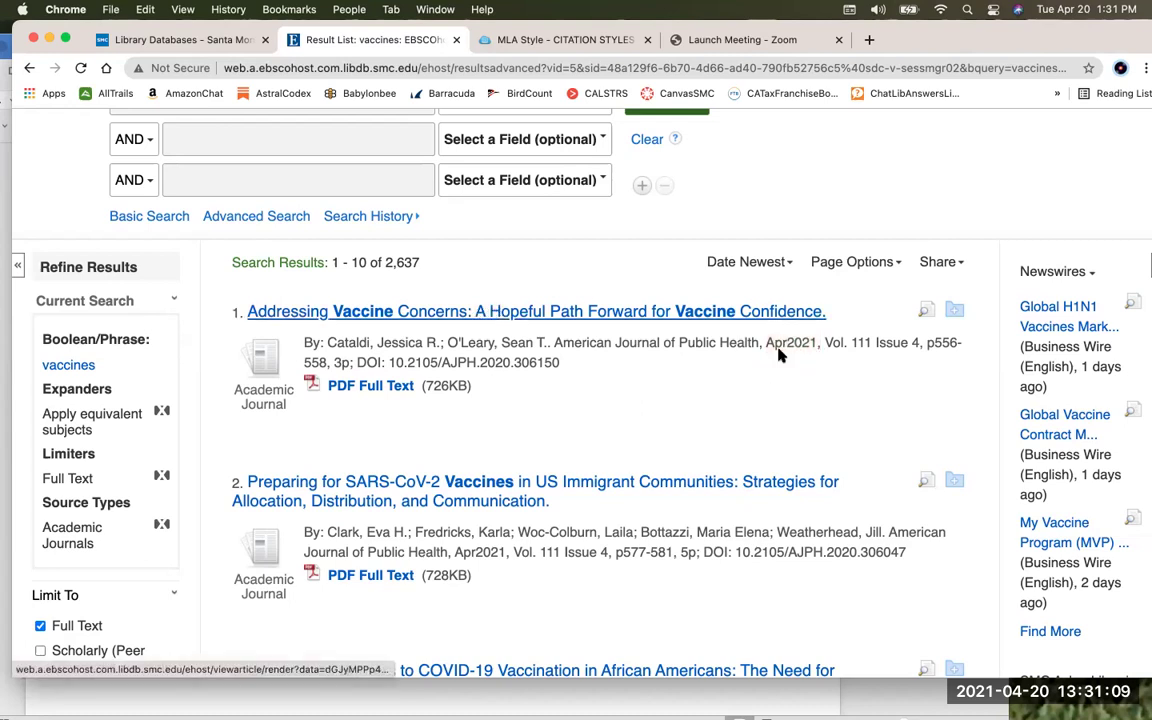
{"action": "left_click_drag", "start_coordinate": [766, 345], "coordinate": [821, 344]}
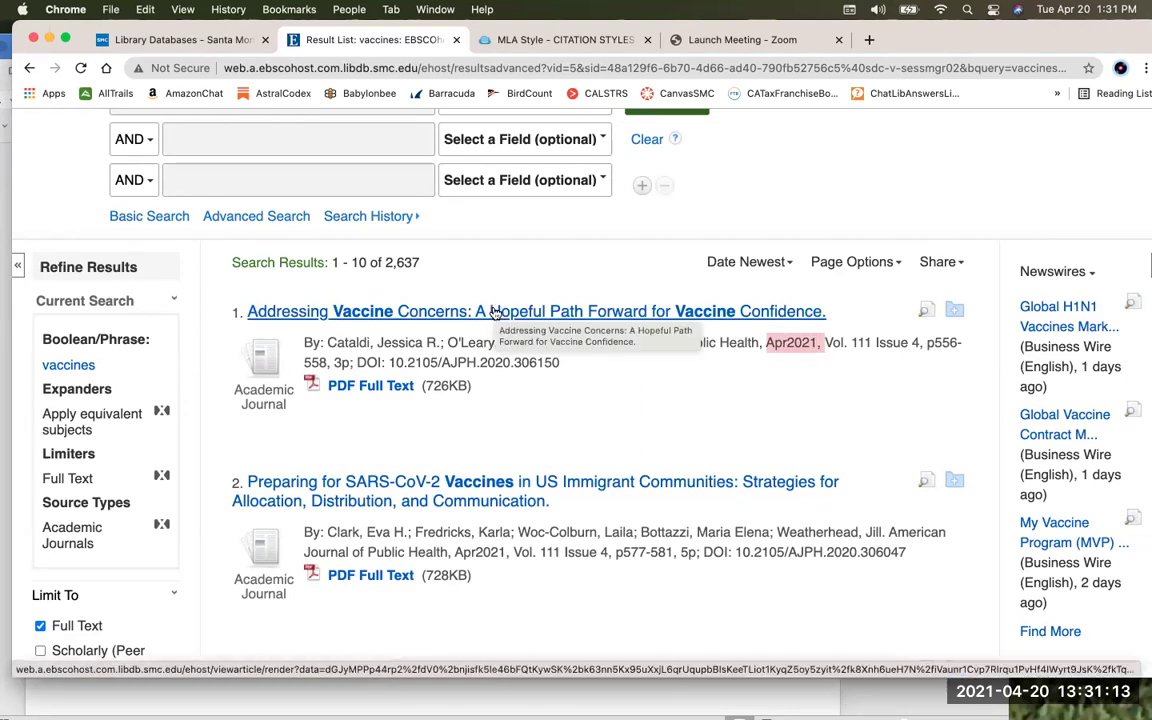
Open the record for "Addressing Vaccine Concerns: A Hopeful Path Forward for Vaccine Confidence" and highlight its abstract
{"action": "left_click", "coordinate": [497, 313]}
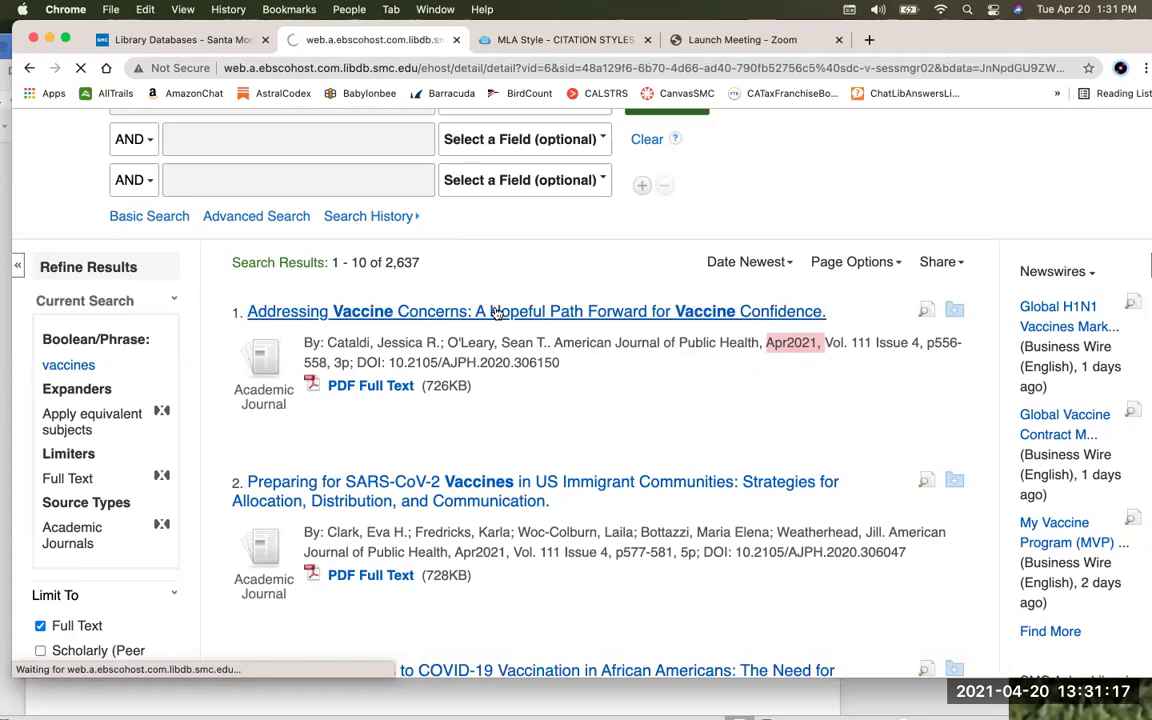
{"action": "scroll", "coordinate": [514, 391], "scroll_direction": "down", "scroll_amount": 2}
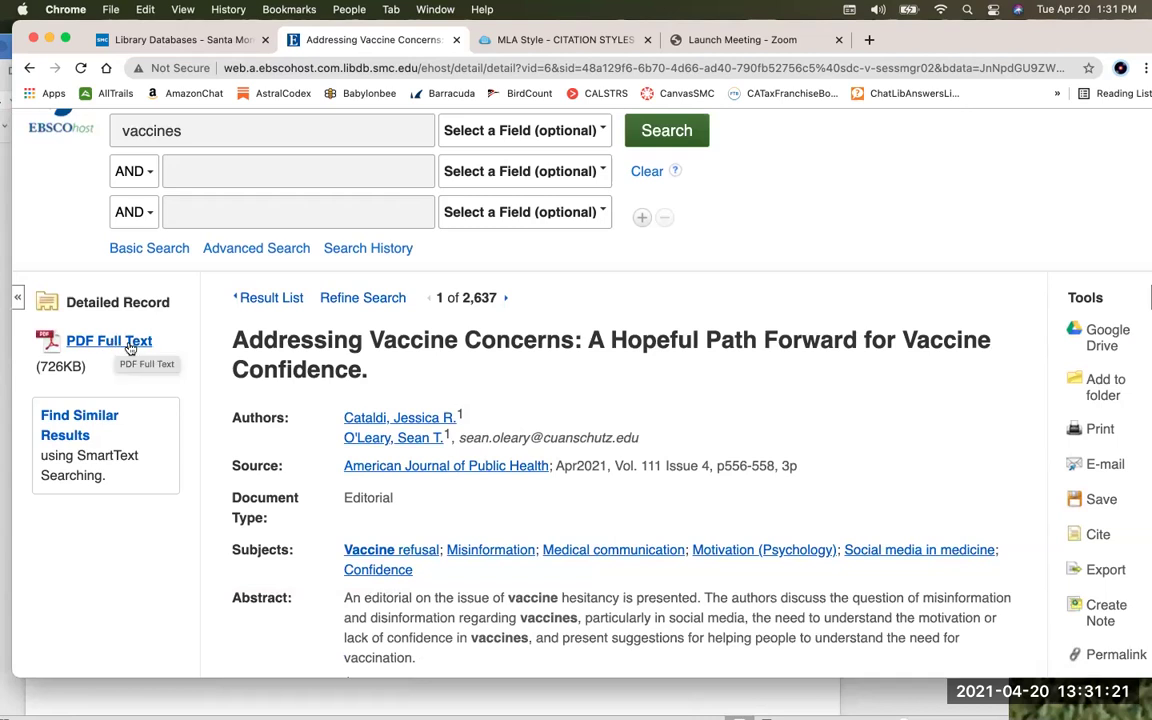
{"action": "scroll", "coordinate": [620, 457], "scroll_direction": "down", "scroll_amount": 5}
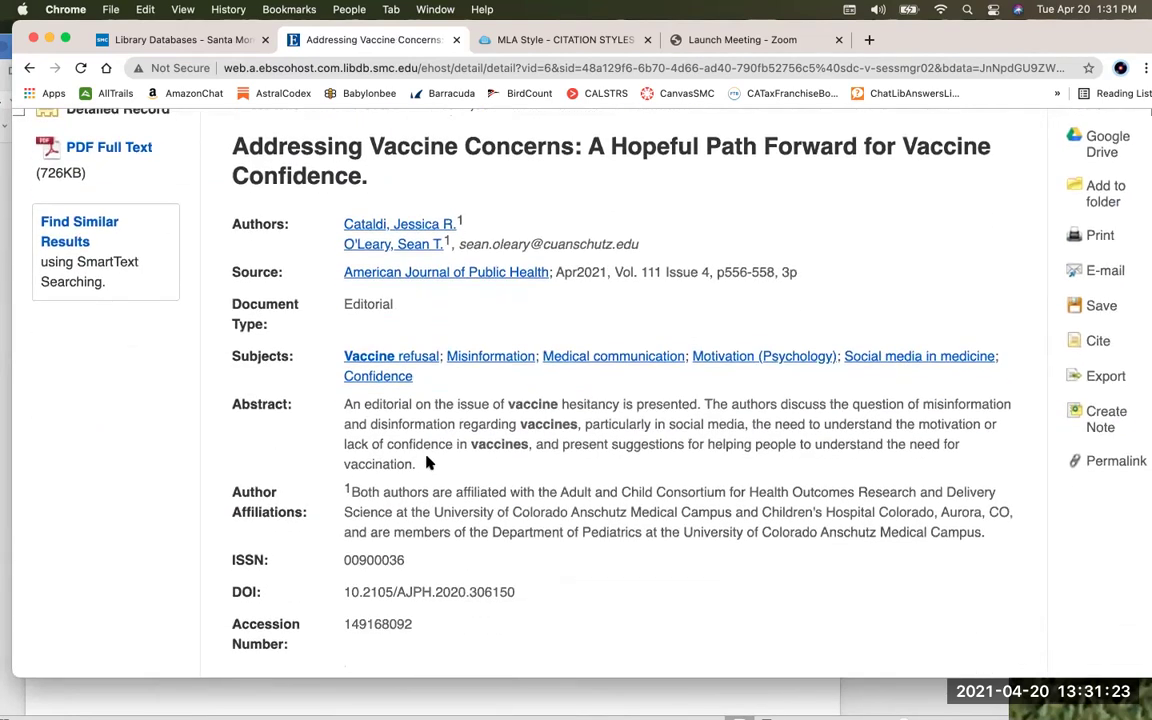
{"action": "left_click_drag", "start_coordinate": [416, 464], "coordinate": [342, 401]}
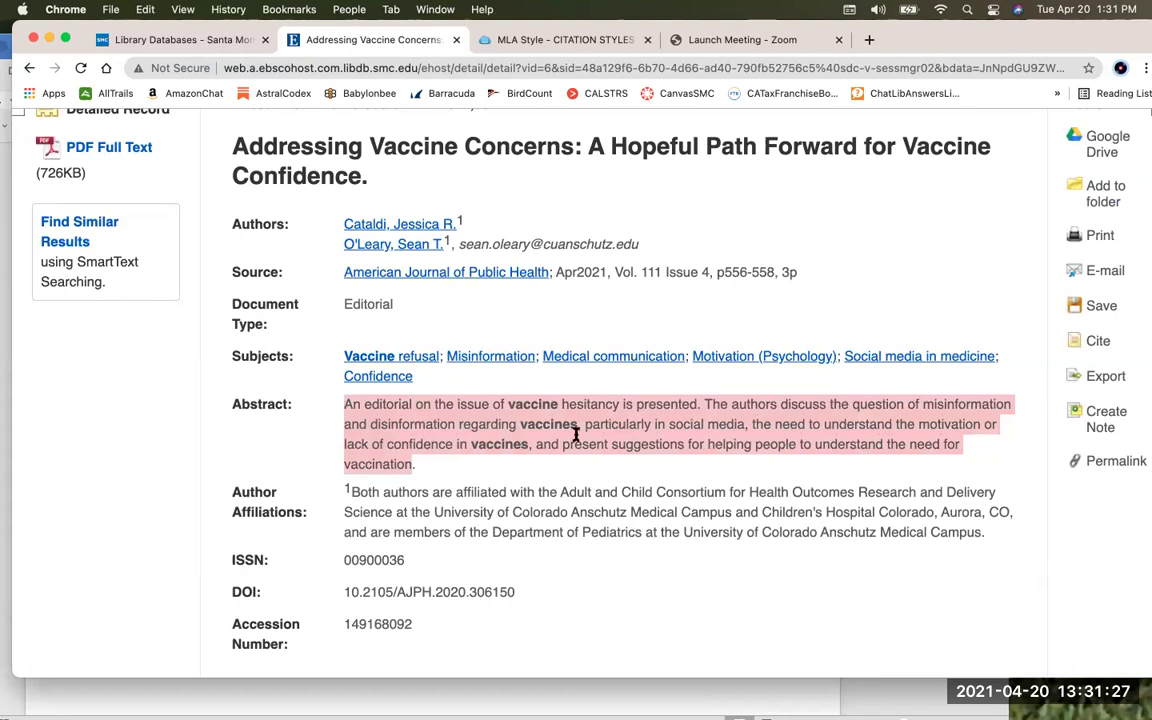
Open the article's e-mail form and set its citation format to MLA 8th Edition (Modern Language Assoc.)
{"action": "scroll", "coordinate": [760, 340], "scroll_direction": "up", "scroll_amount": 2}
{"action": "scroll", "coordinate": [785, 345], "scroll_direction": "up", "scroll_amount": 2}
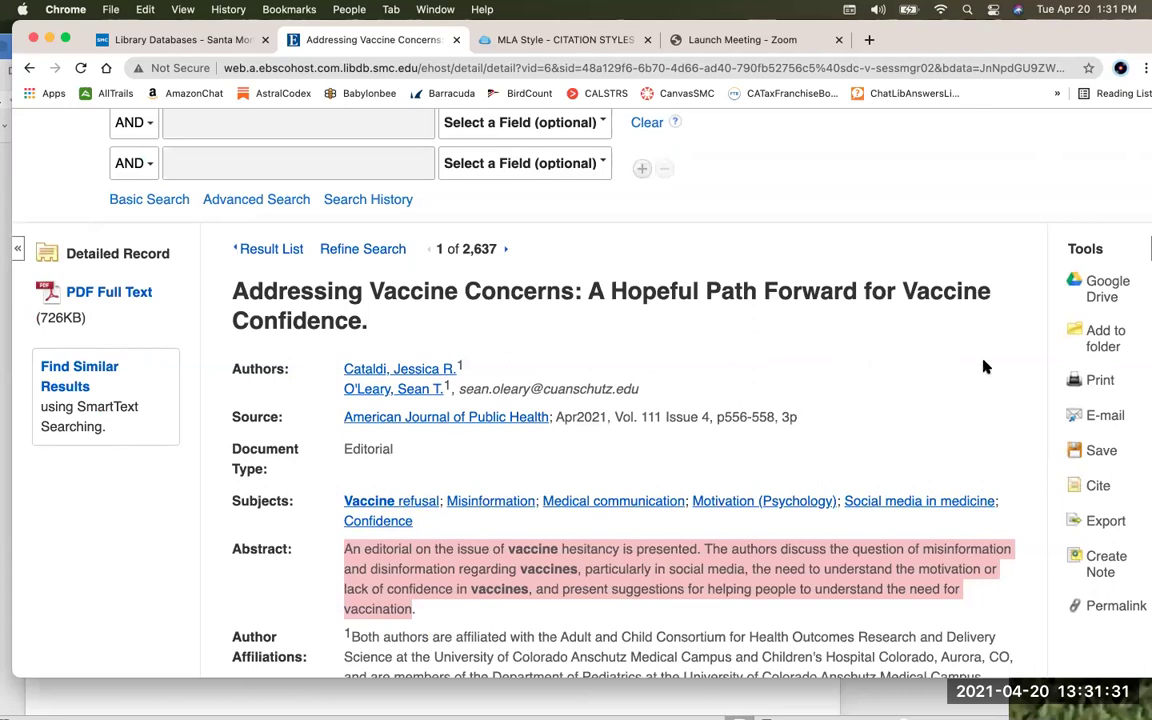
{"action": "left_click", "coordinate": [1105, 416]}
{"action": "scroll", "coordinate": [853, 490], "scroll_direction": "down", "scroll_amount": 3}
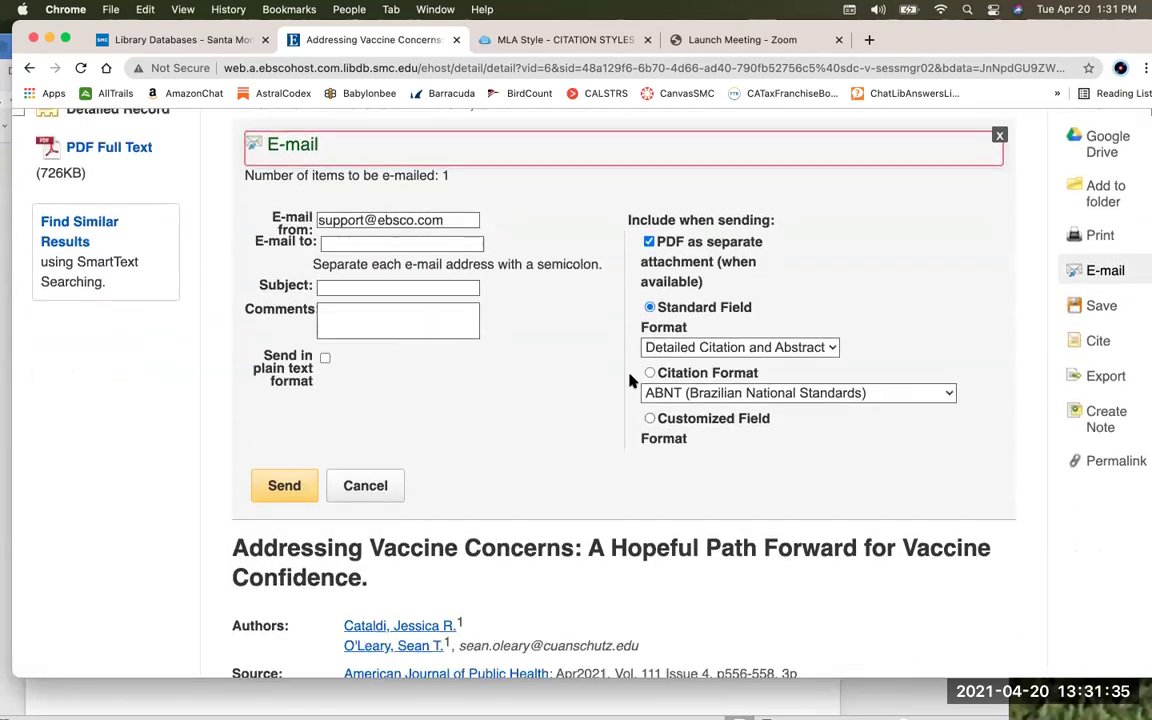
{"action": "left_click", "coordinate": [650, 373]}
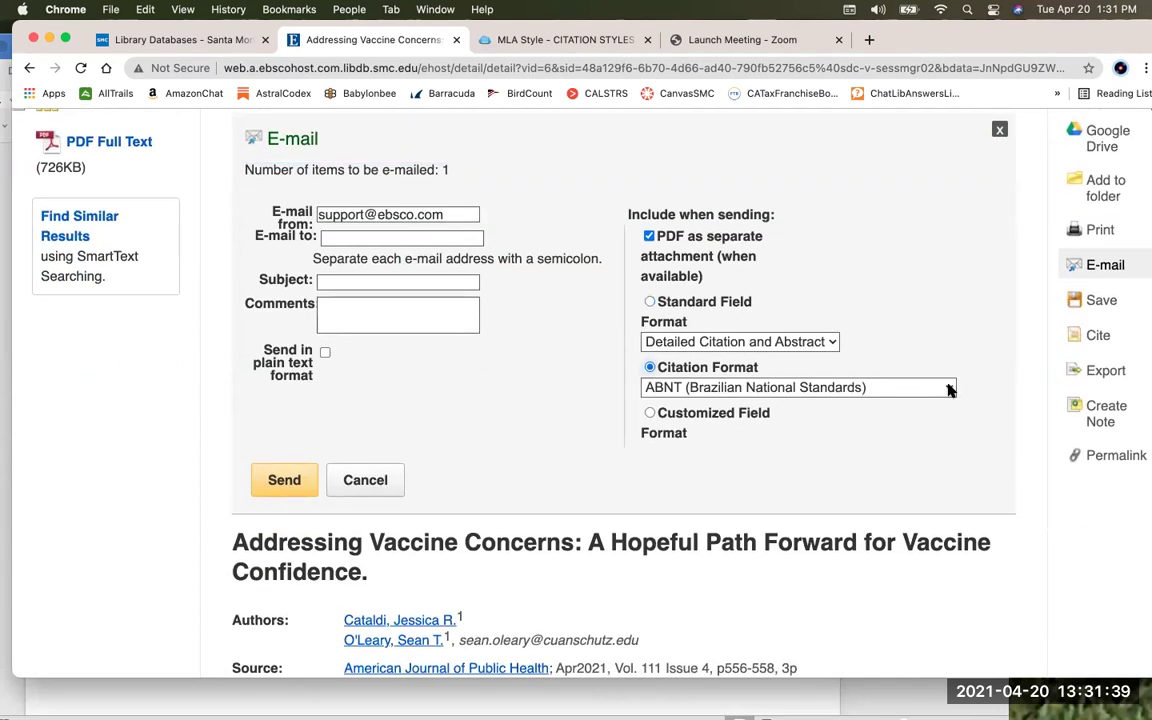
{"action": "left_click", "coordinate": [860, 387]}
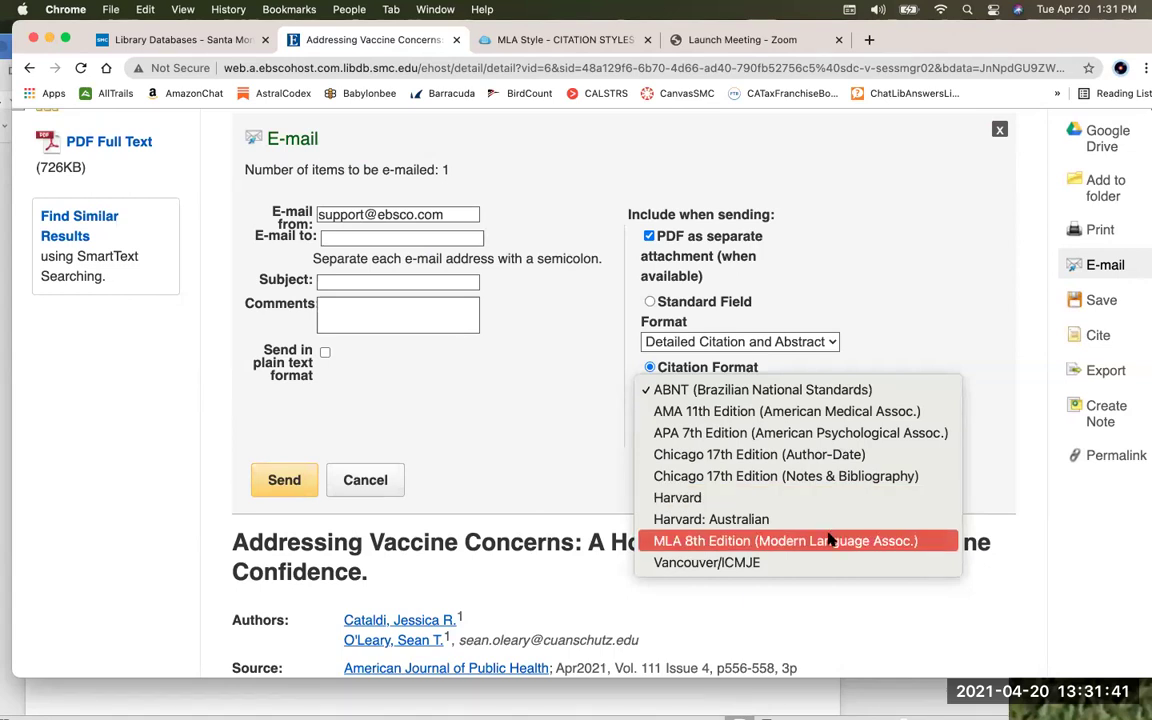
{"action": "left_click", "coordinate": [722, 541]}
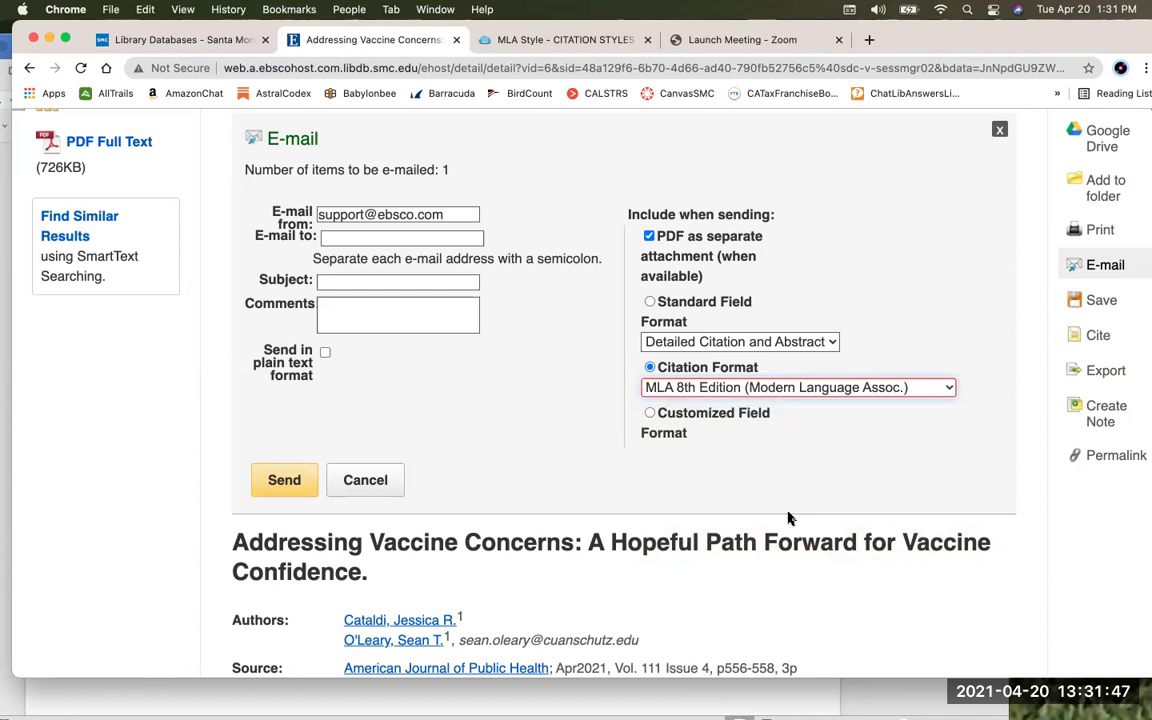
{"action": "scroll", "coordinate": [788, 518], "scroll_direction": "up", "scroll_amount": 4}
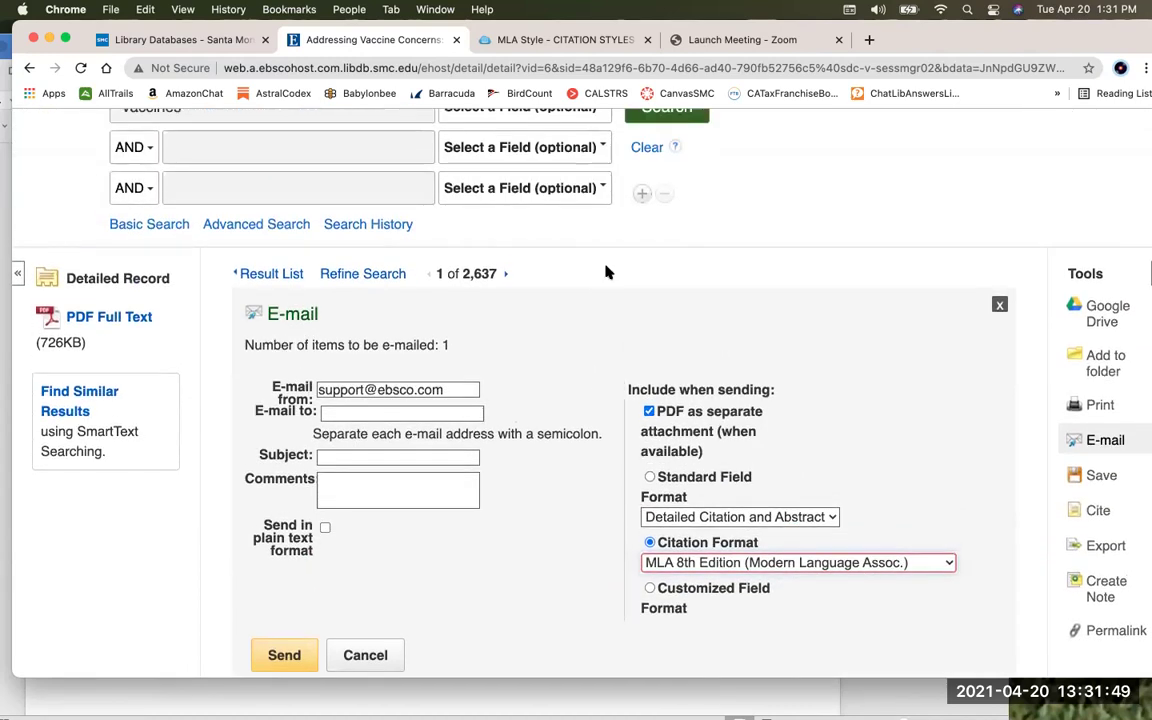
{"action": "scroll", "coordinate": [841, 389], "scroll_direction": "down", "scroll_amount": 3}
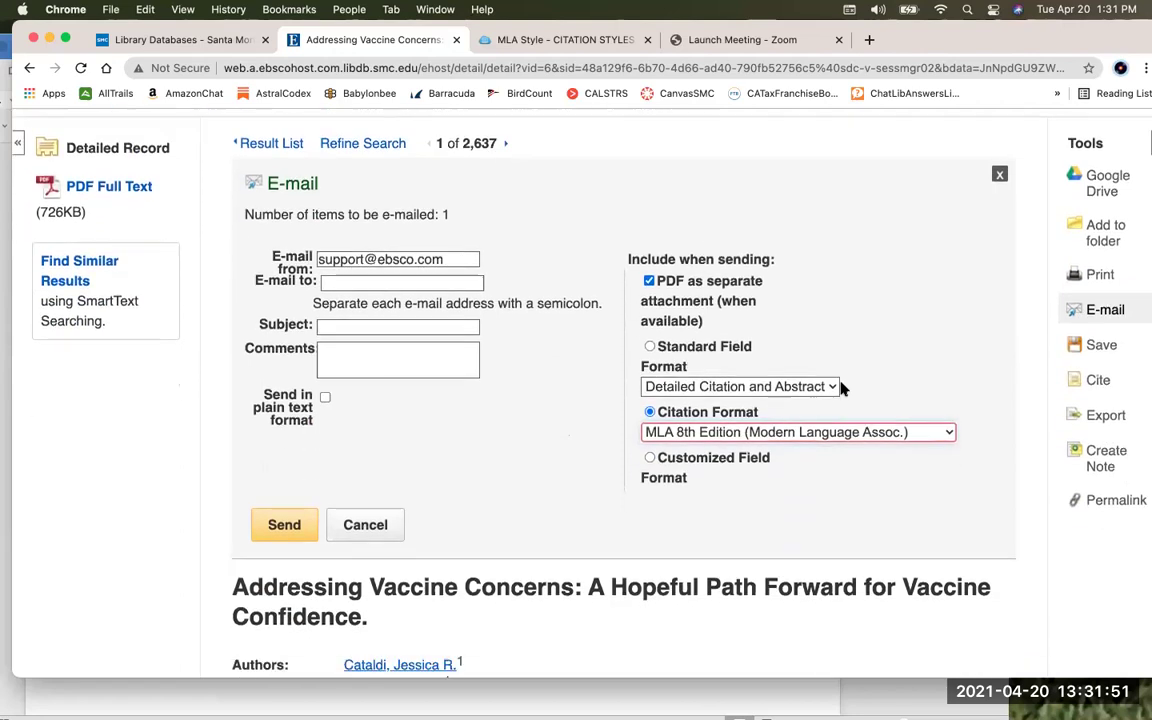
Display the article's ready-made citations and copy the MLA 8th Edition works-cited entry
{"action": "left_click", "coordinate": [1097, 368]}
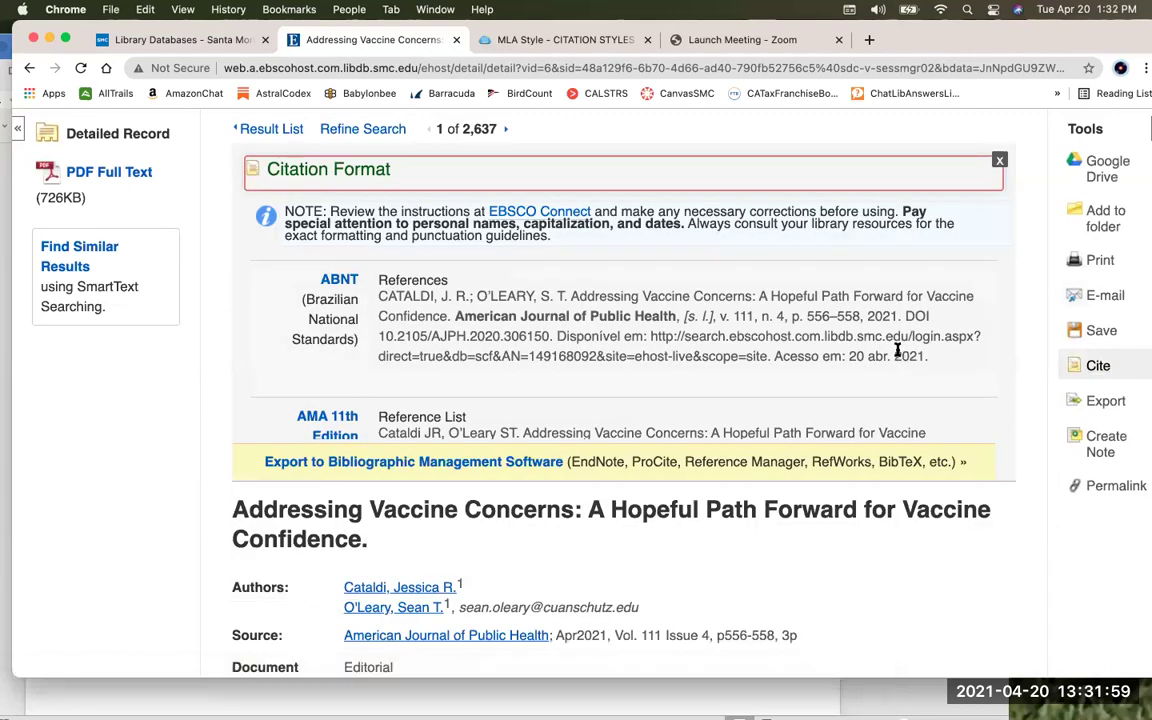
{"action": "scroll", "coordinate": [888, 350], "scroll_direction": "down", "scroll_amount": 5}
{"action": "scroll", "coordinate": [885, 350], "scroll_direction": "down", "scroll_amount": 6}
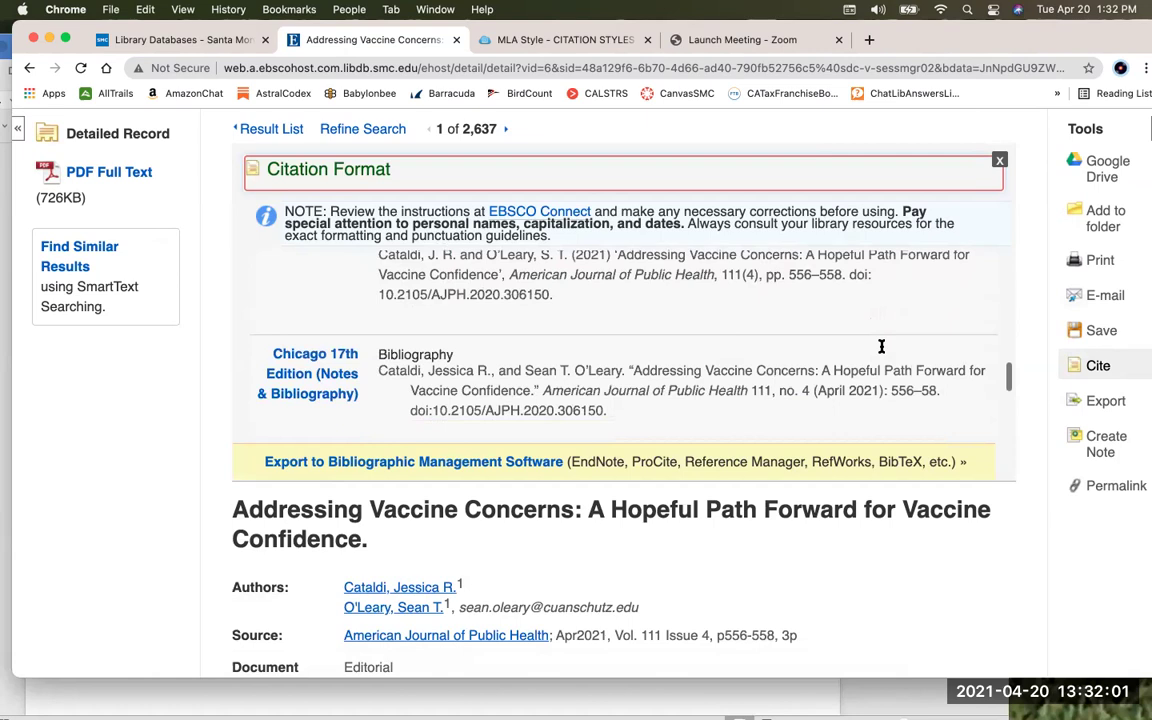
{"action": "scroll", "coordinate": [879, 347], "scroll_direction": "down", "scroll_amount": 2}
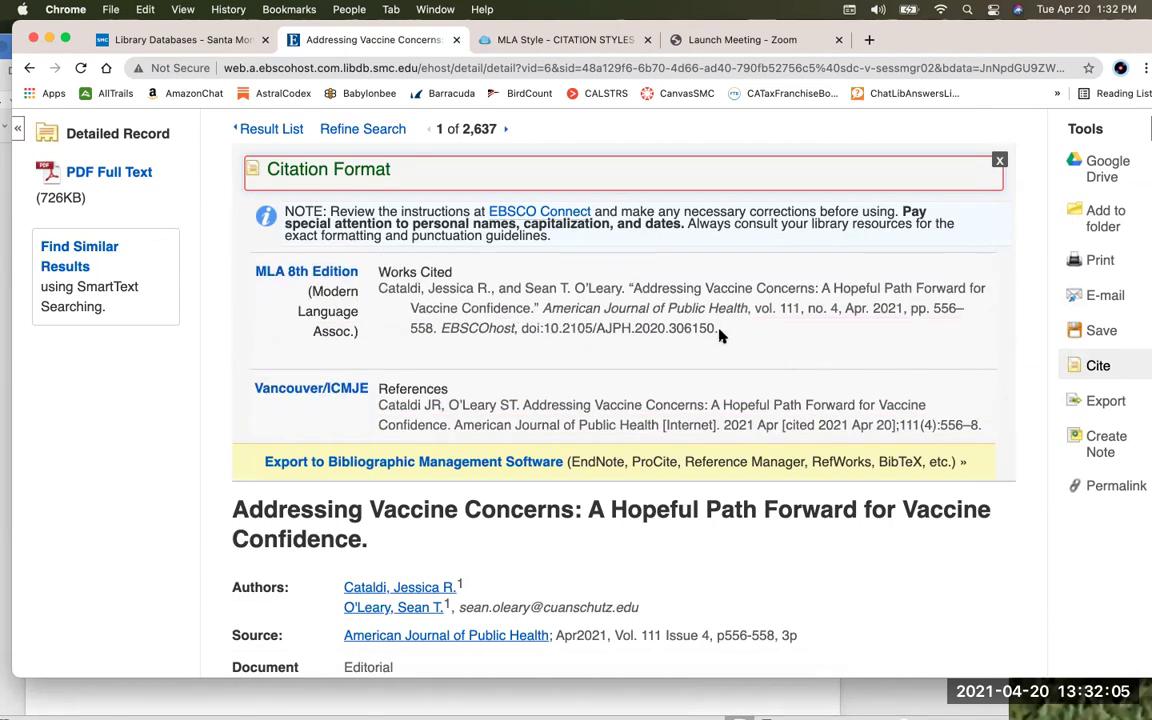
{"action": "left_click_drag", "start_coordinate": [716, 332], "coordinate": [377, 291]}
{"action": "key", "text": "super+c"}
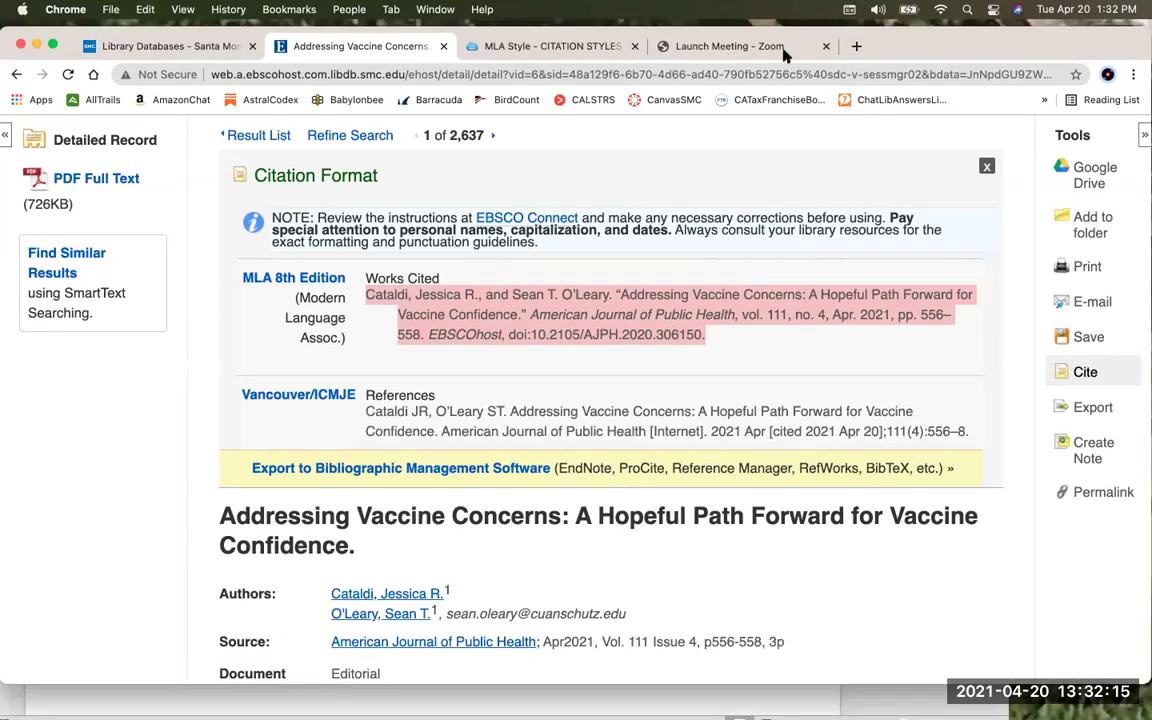
Switch to the MLAWorkshopSpring2021 document in Word and paste the citation before the Centers for Disease Control and Prevention entry
{"action": "left_click_drag", "start_coordinate": [903, 40], "coordinate": [856, 82]}
{"action": "double_click", "coordinate": [788, 36]}
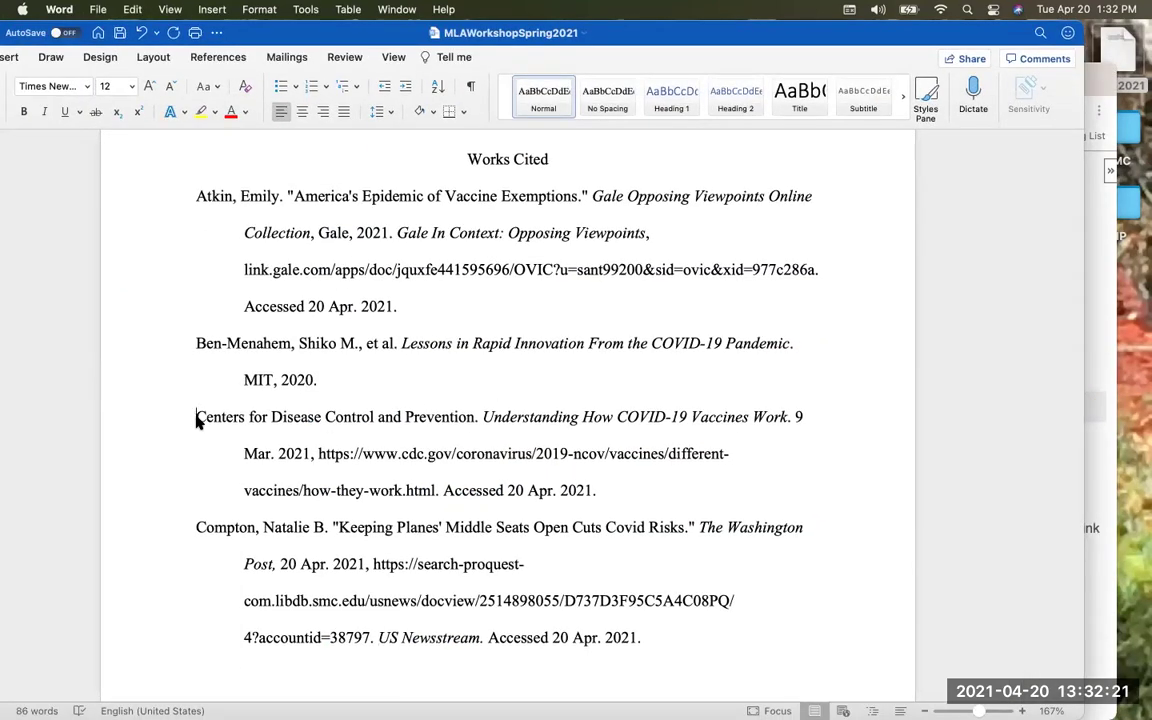
{"action": "left_click", "coordinate": [197, 420]}
{"action": "key", "text": "super+v"}
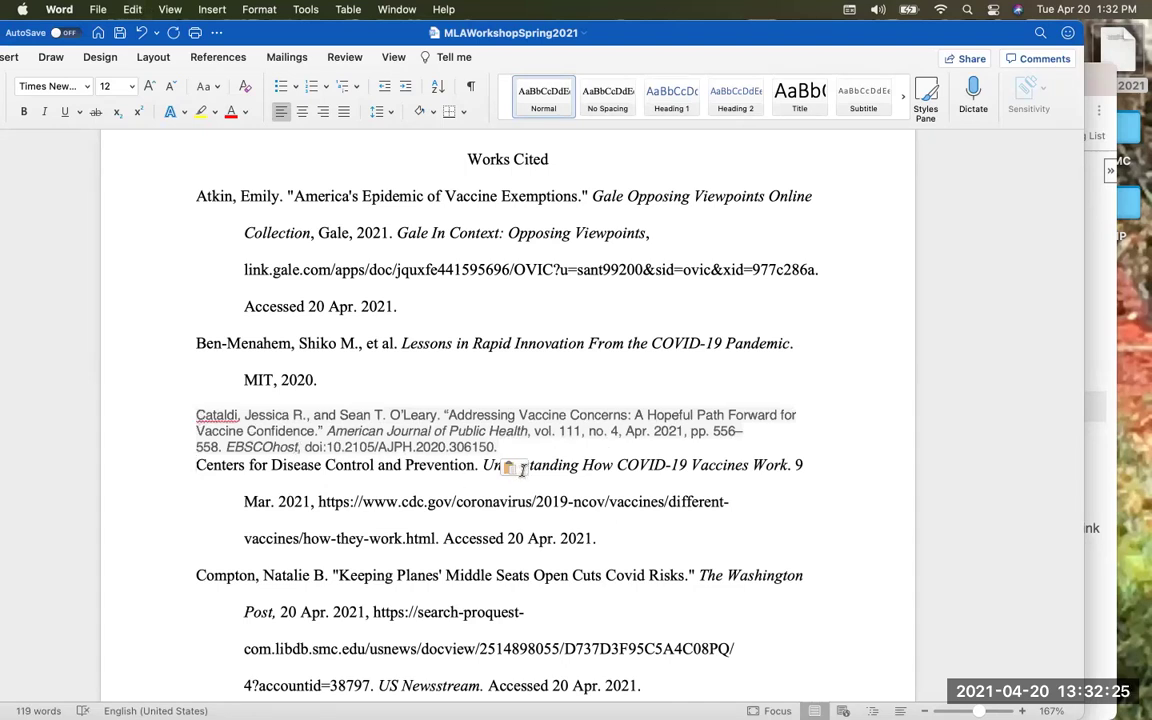
Match the pasted citation to the destination formatting and ignore all spelling flags for the first author's surname
{"action": "left_click", "coordinate": [521, 469]}
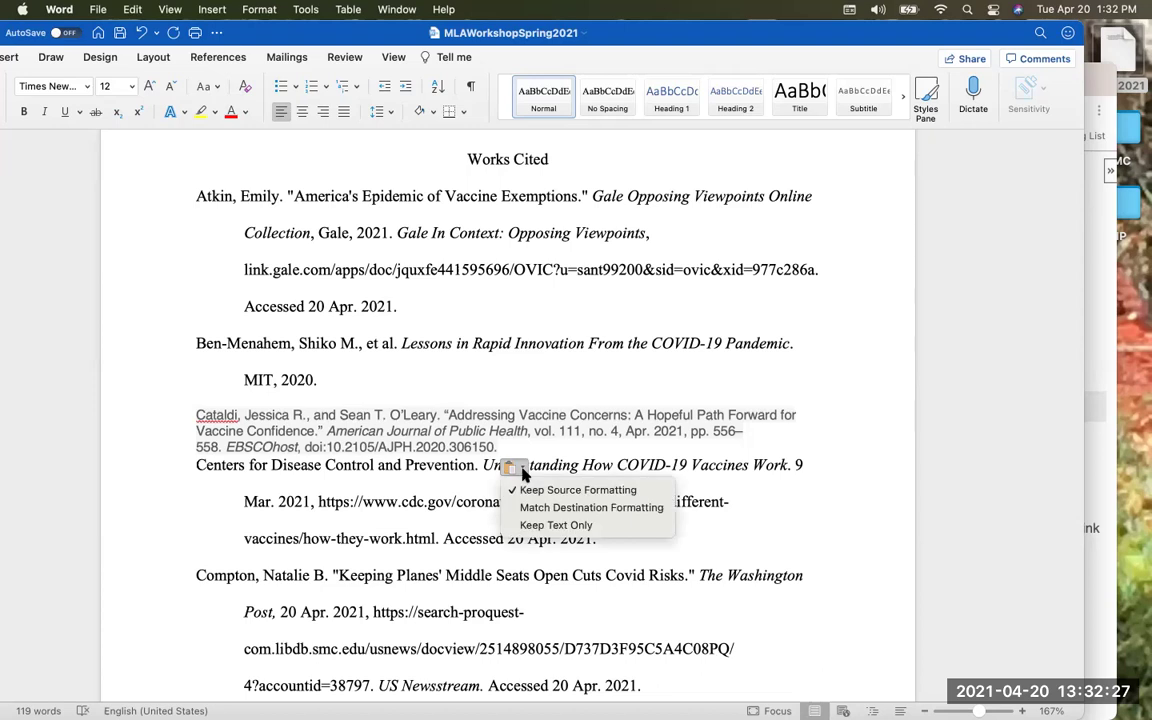
{"action": "left_click", "coordinate": [548, 508]}
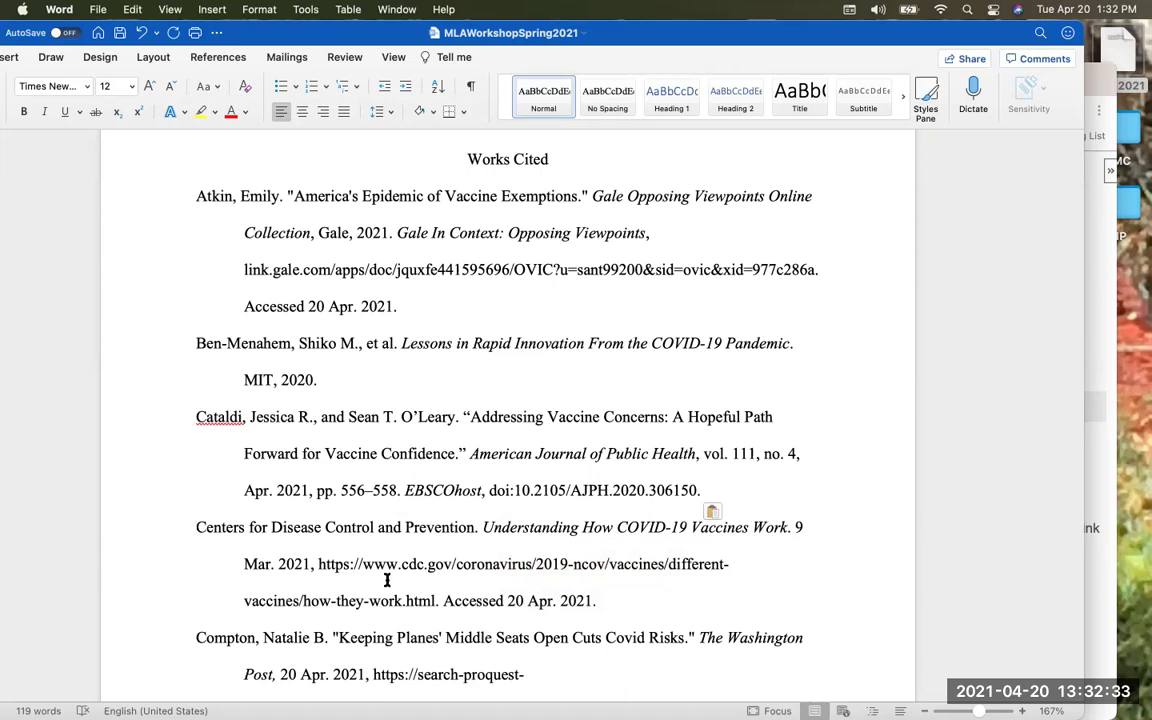
{"action": "right_click", "coordinate": [215, 420]}
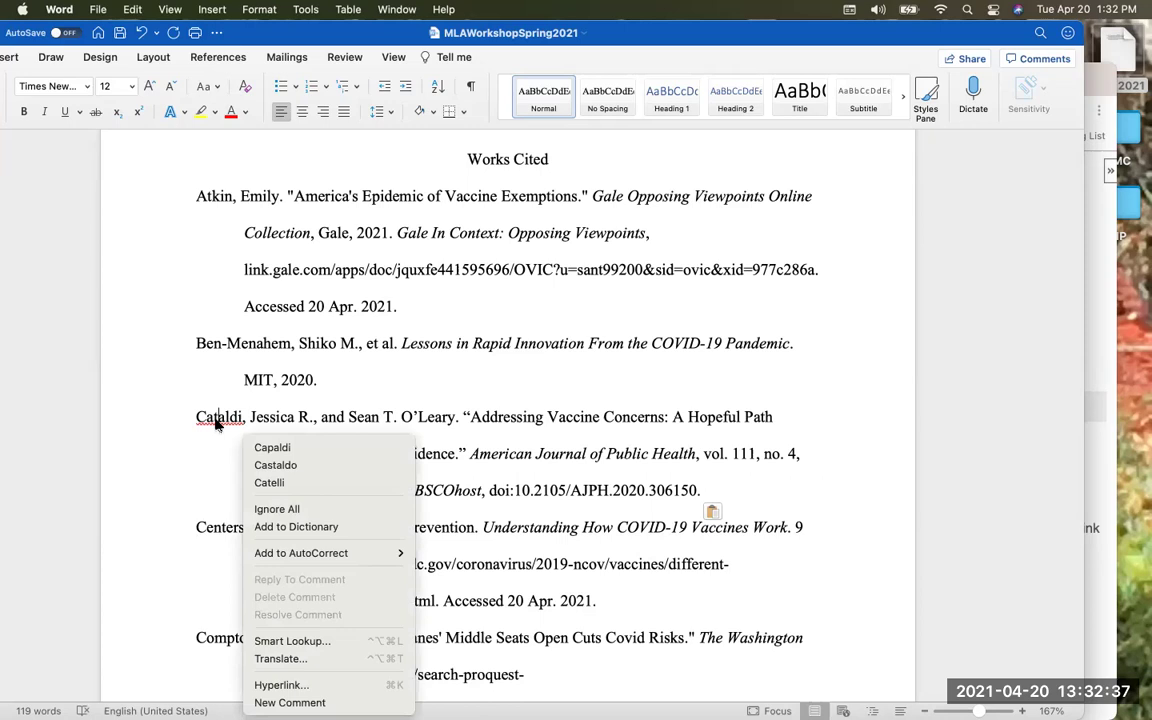
{"action": "left_click", "coordinate": [274, 507]}
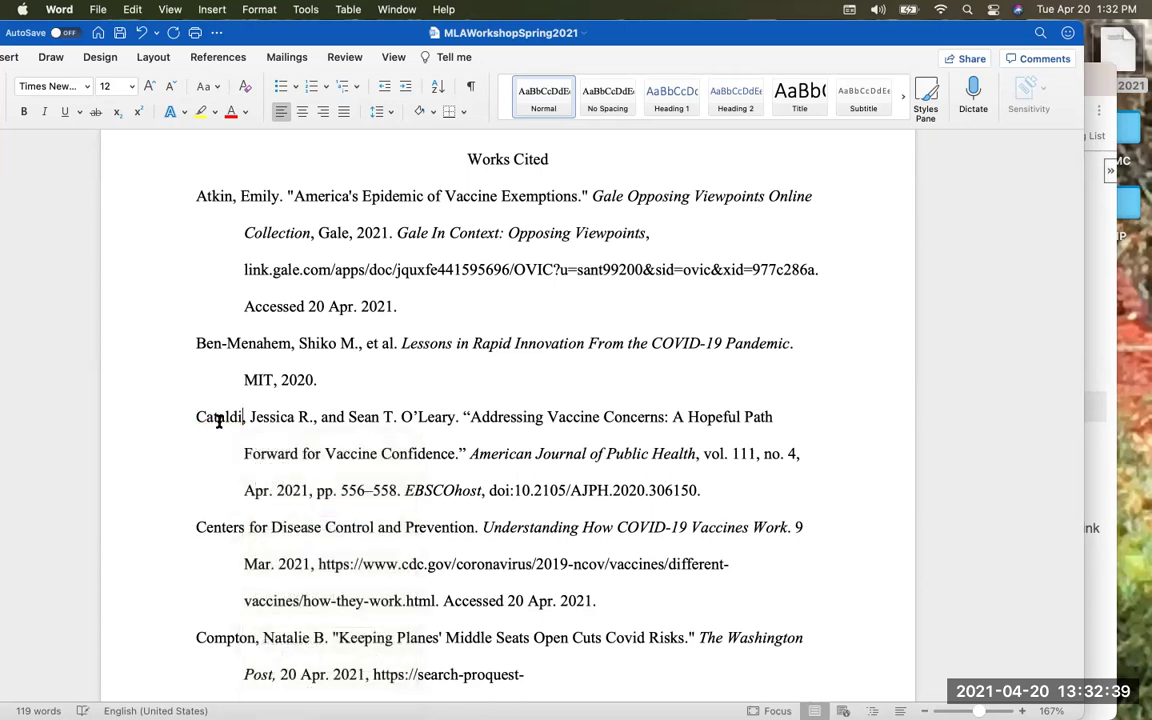
Highlight the author names and the article title in the new journal citation to examine its parts
{"action": "scroll", "coordinate": [195, 425], "scroll_direction": "down", "scroll_amount": 1}
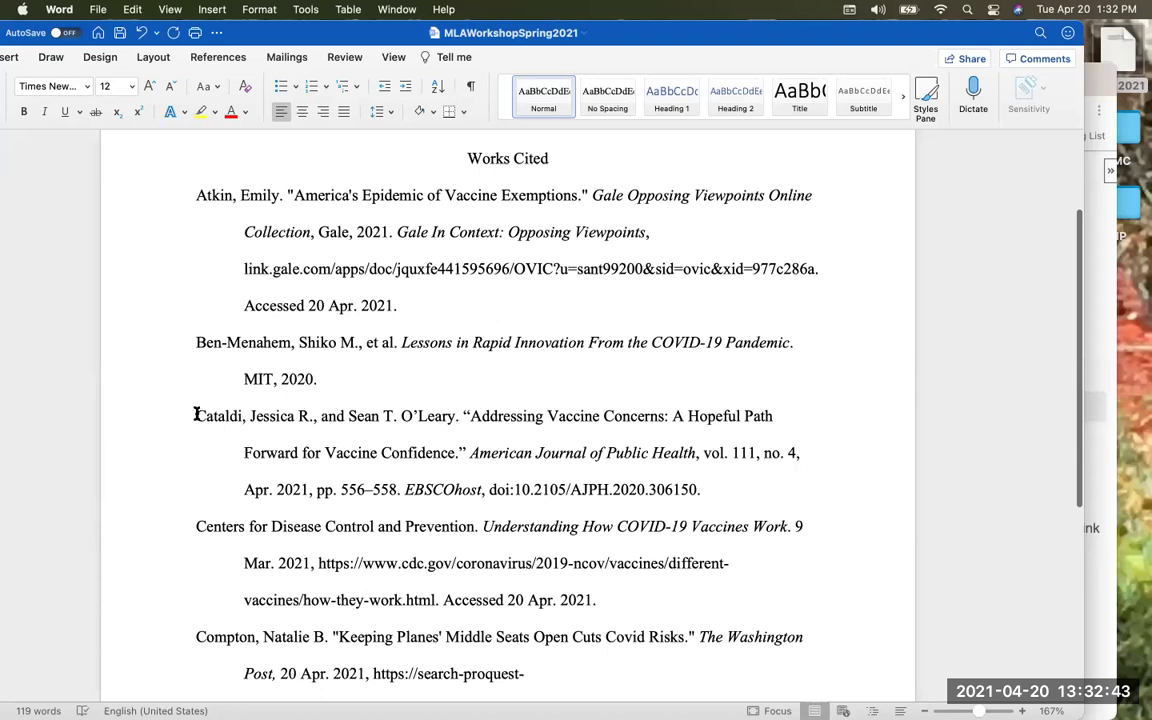
{"action": "left_click_drag", "start_coordinate": [196, 414], "coordinate": [445, 414]}
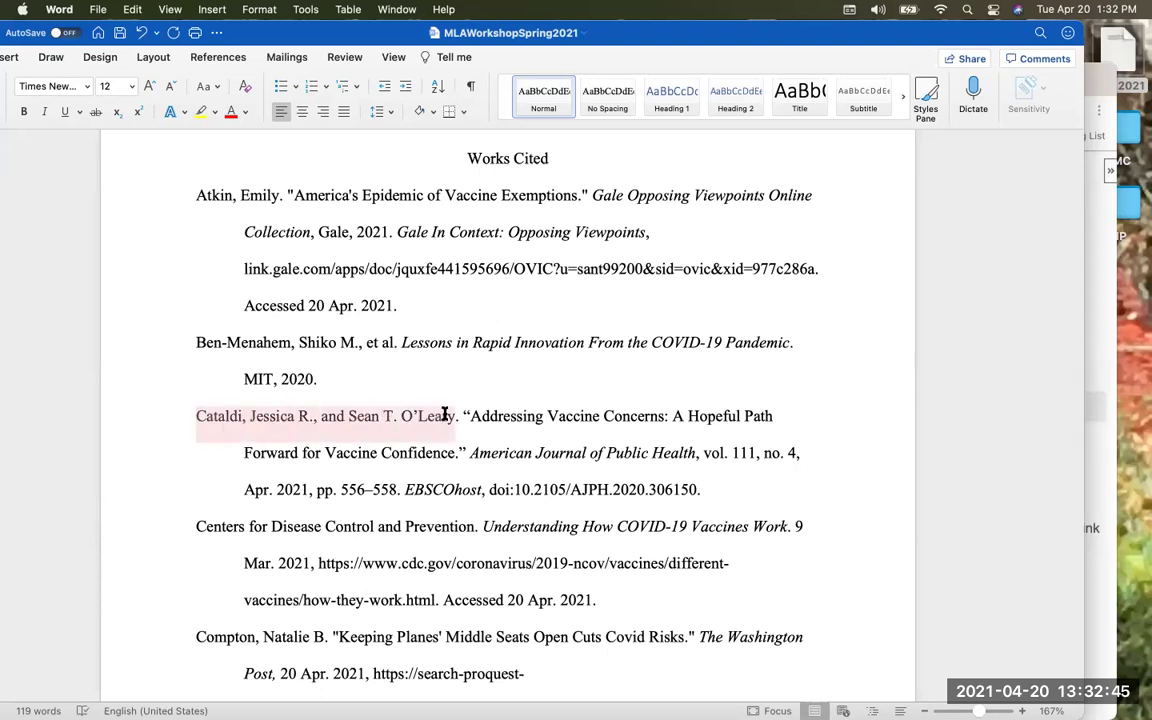
{"action": "left_click", "coordinate": [433, 383]}
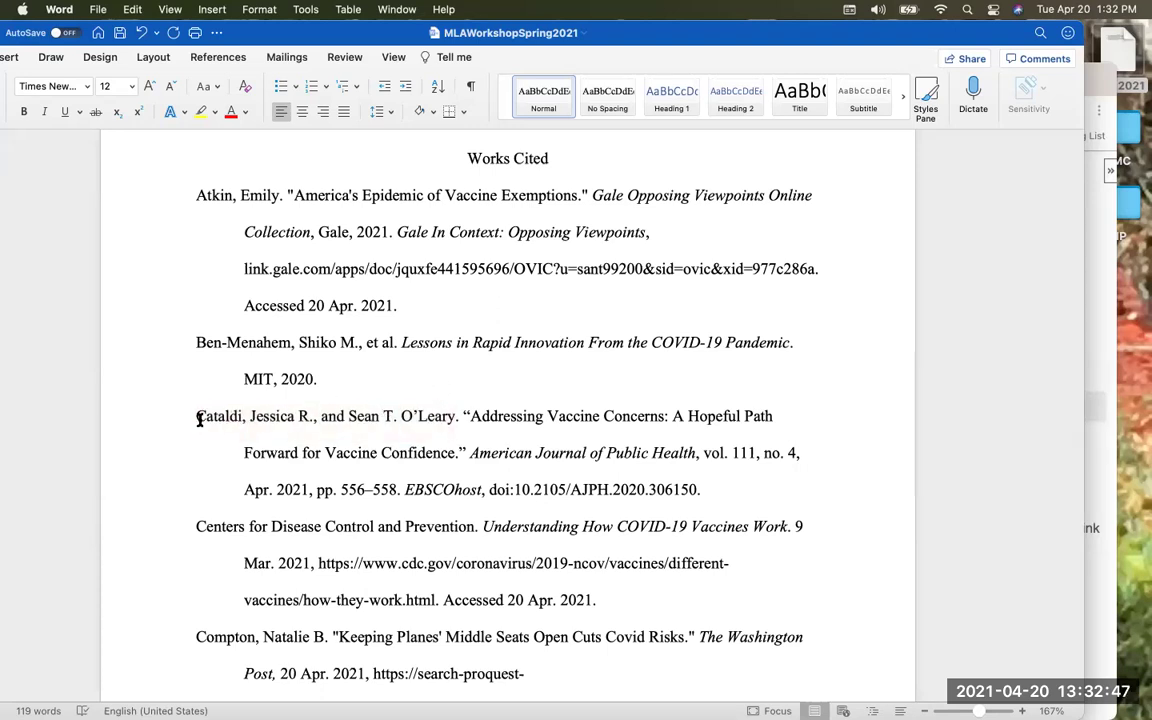
{"action": "left_click_drag", "start_coordinate": [244, 417], "coordinate": [198, 418]}
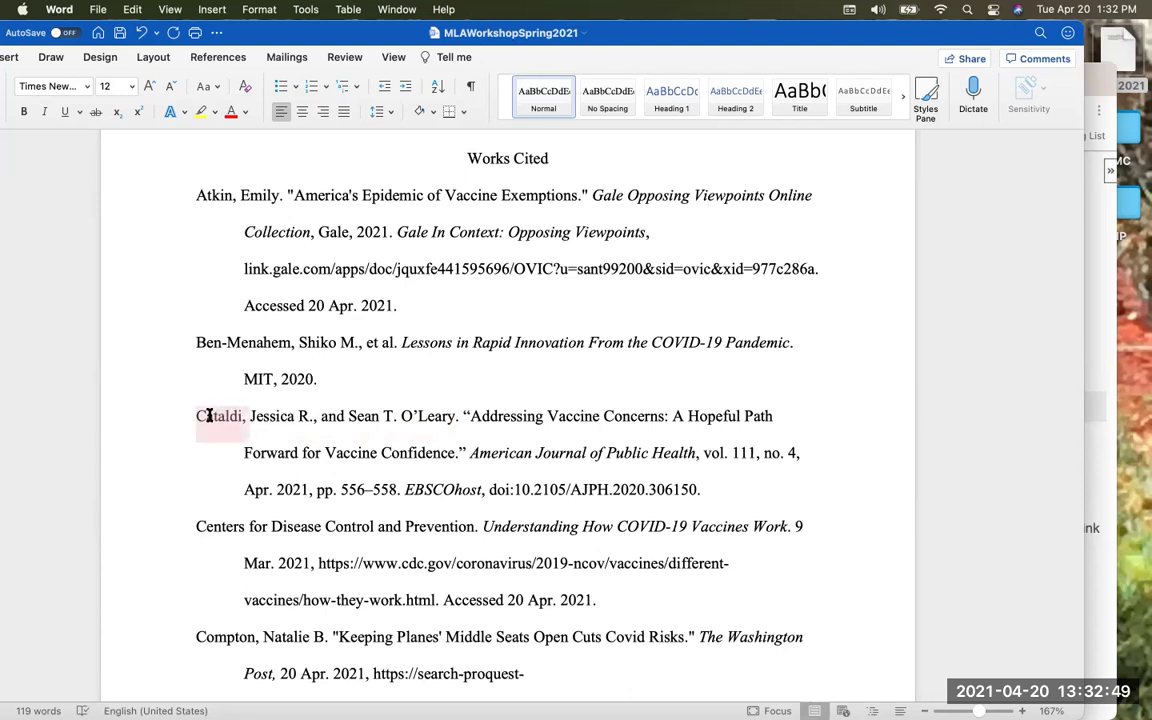
{"action": "left_click", "coordinate": [197, 420]}
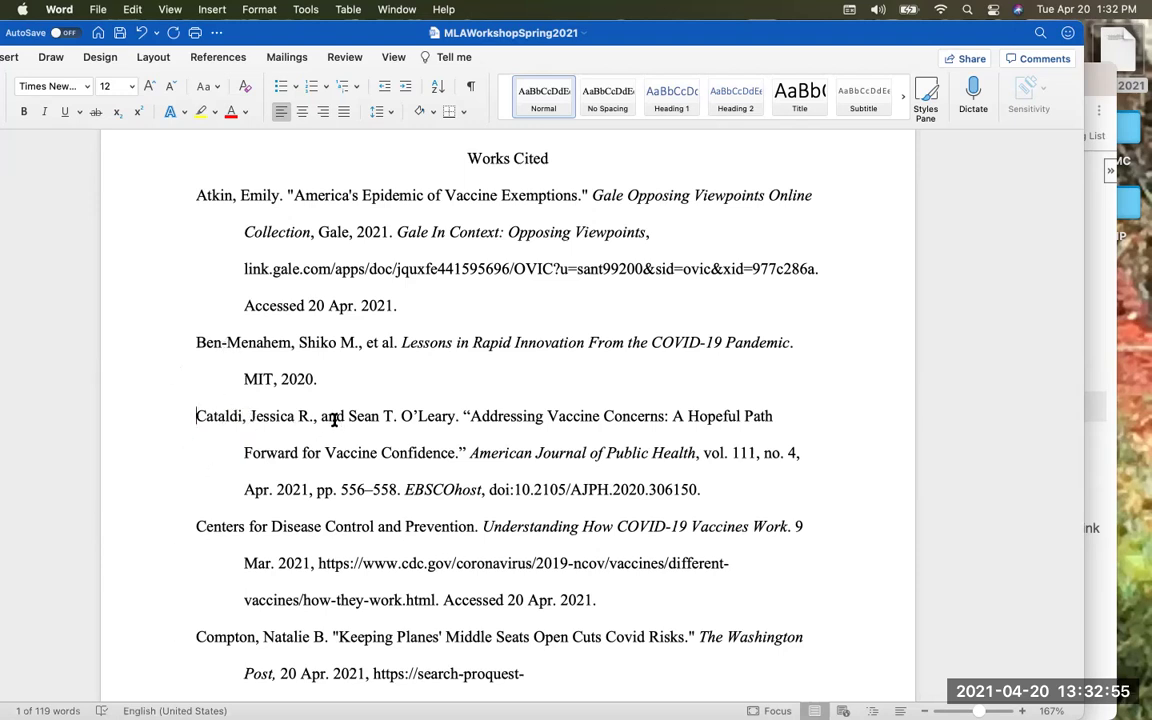
{"action": "left_click_drag", "start_coordinate": [325, 416], "coordinate": [451, 401]}
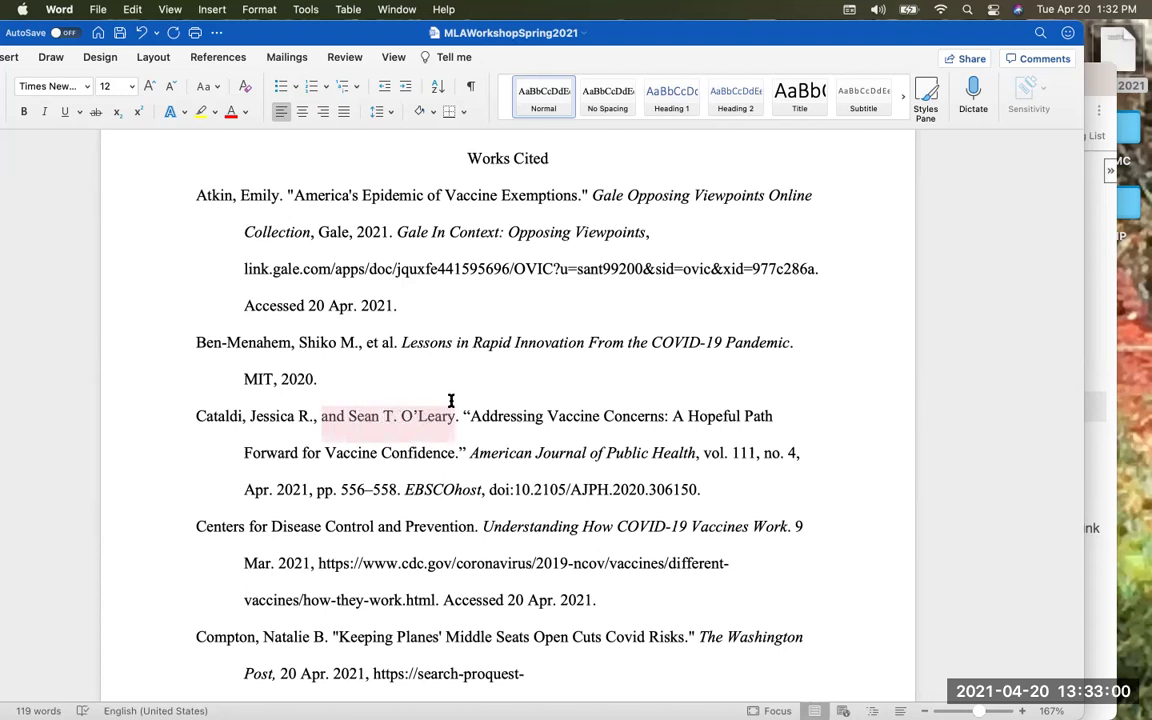
{"action": "left_click", "coordinate": [495, 398]}
{"action": "left_click_drag", "start_coordinate": [475, 416], "coordinate": [455, 445]}
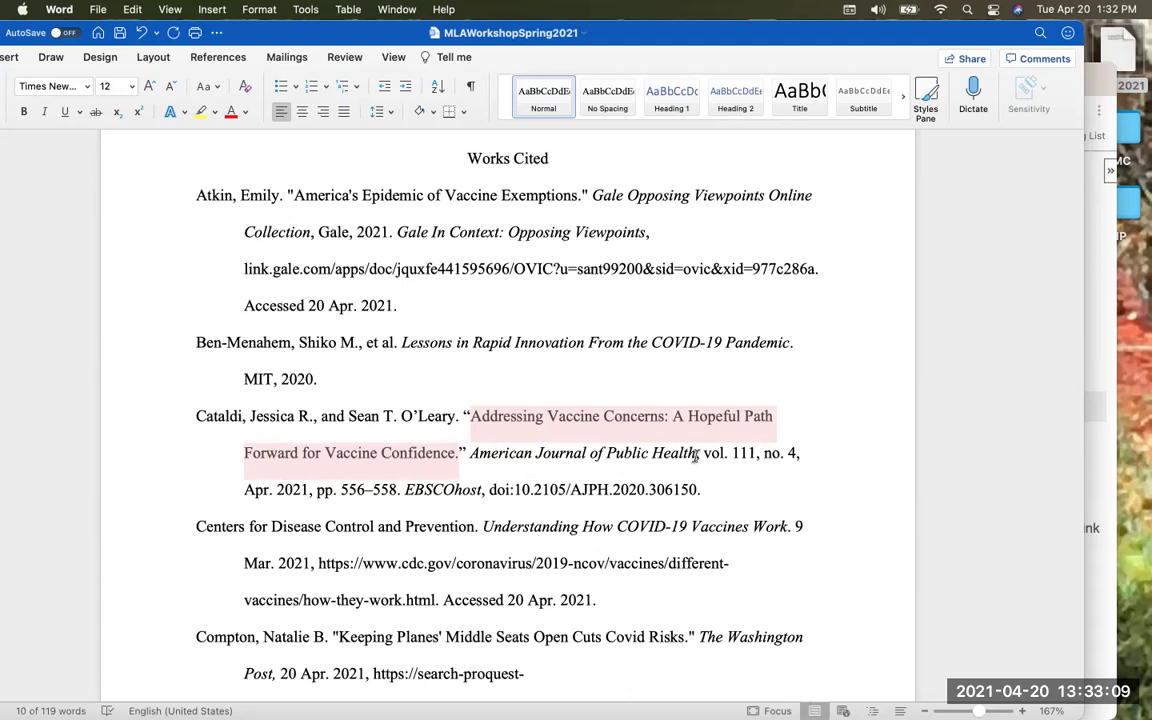
Highlight the journal title, then the volume and issue numbers, in the American Journal of Public Health citation to examine them
{"action": "left_click", "coordinate": [469, 453]}
{"action": "left_click_drag", "start_coordinate": [469, 453], "coordinate": [683, 462]}
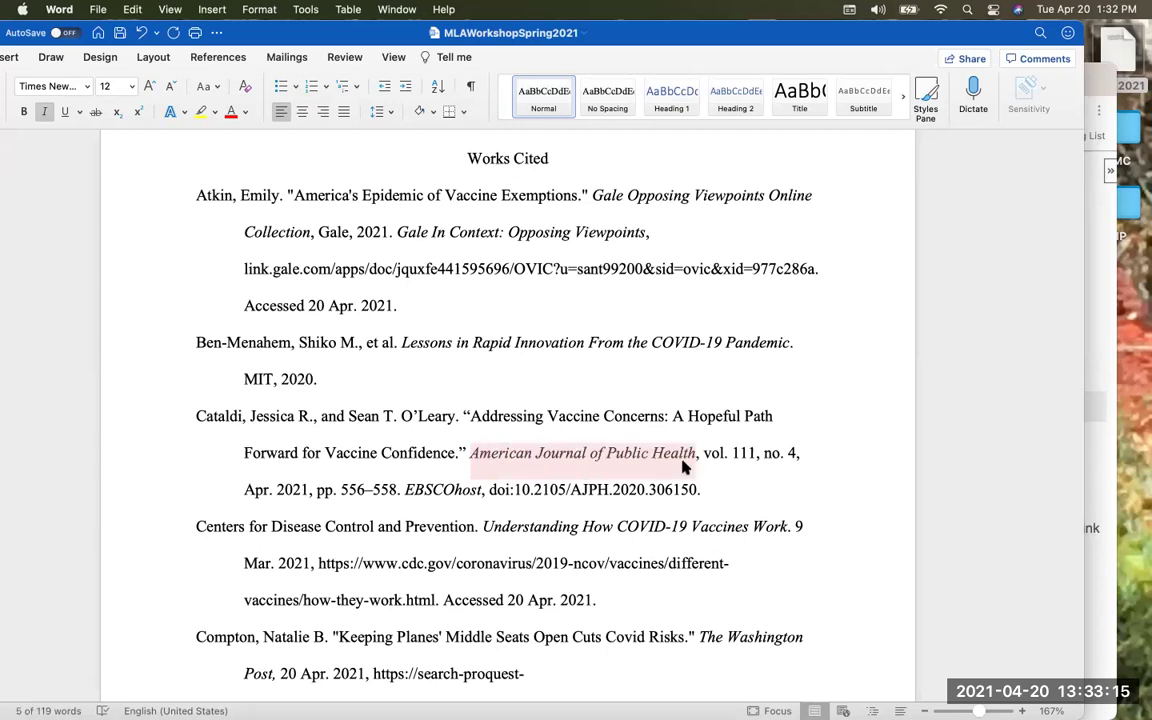
{"action": "left_click", "coordinate": [737, 475]}
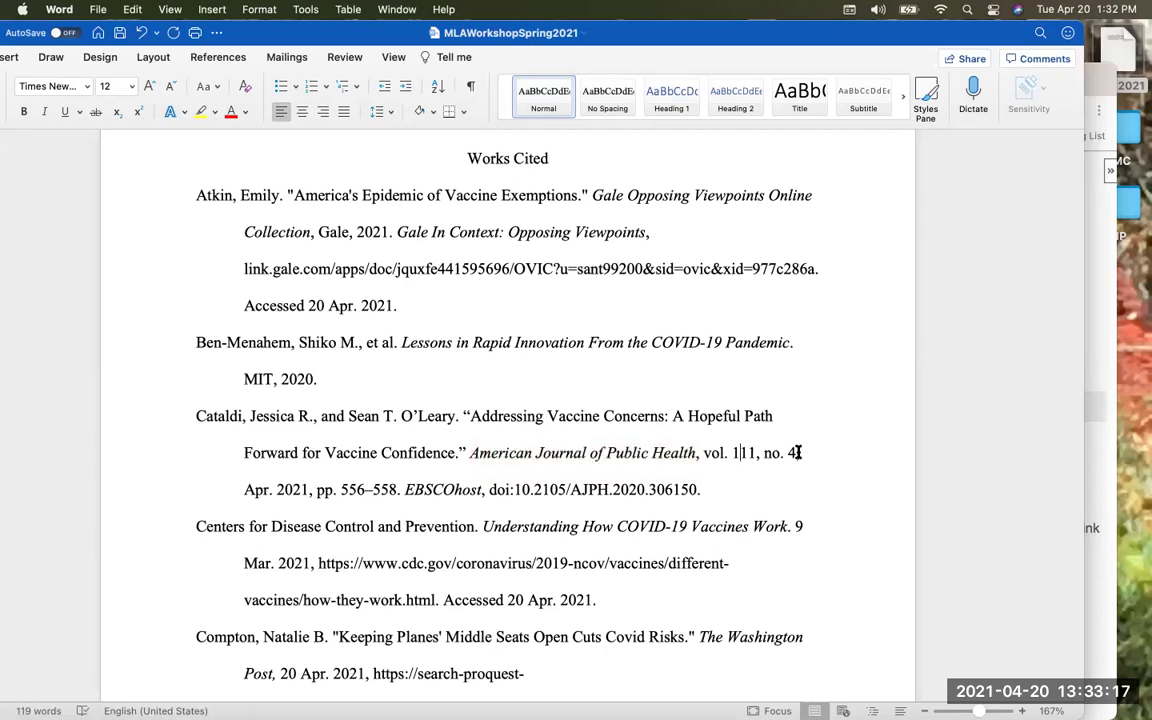
{"action": "left_click_drag", "start_coordinate": [704, 455], "coordinate": [822, 468]}
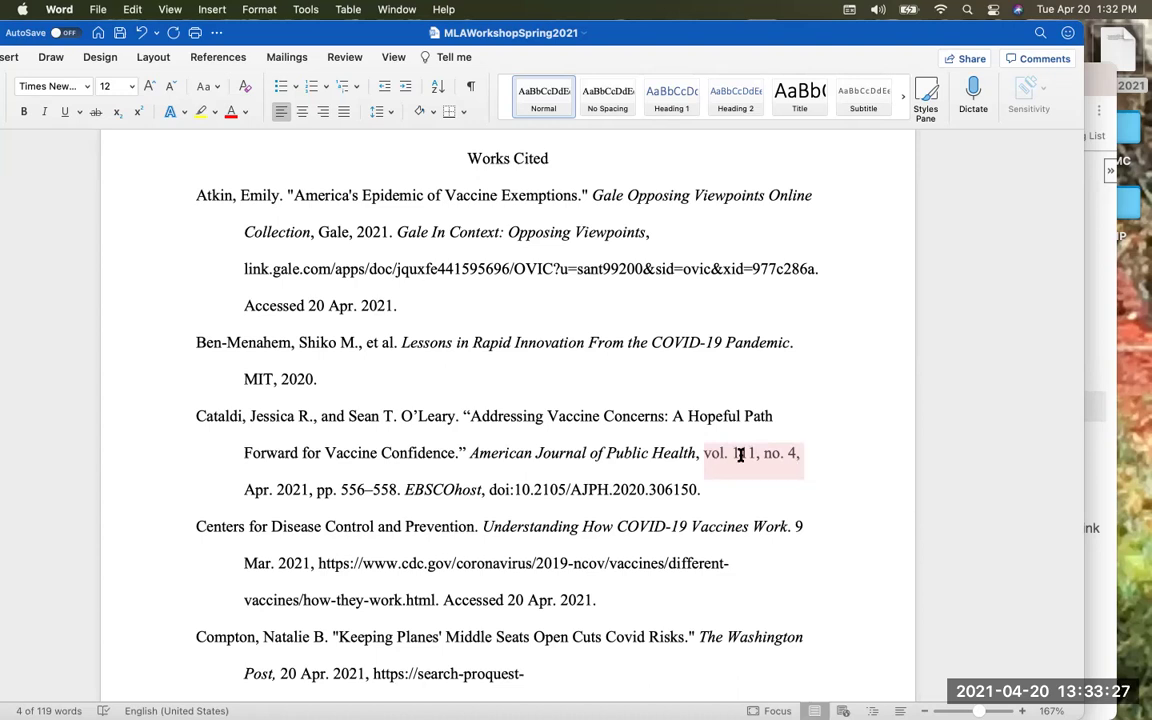
{"action": "key", "text": "Right"}
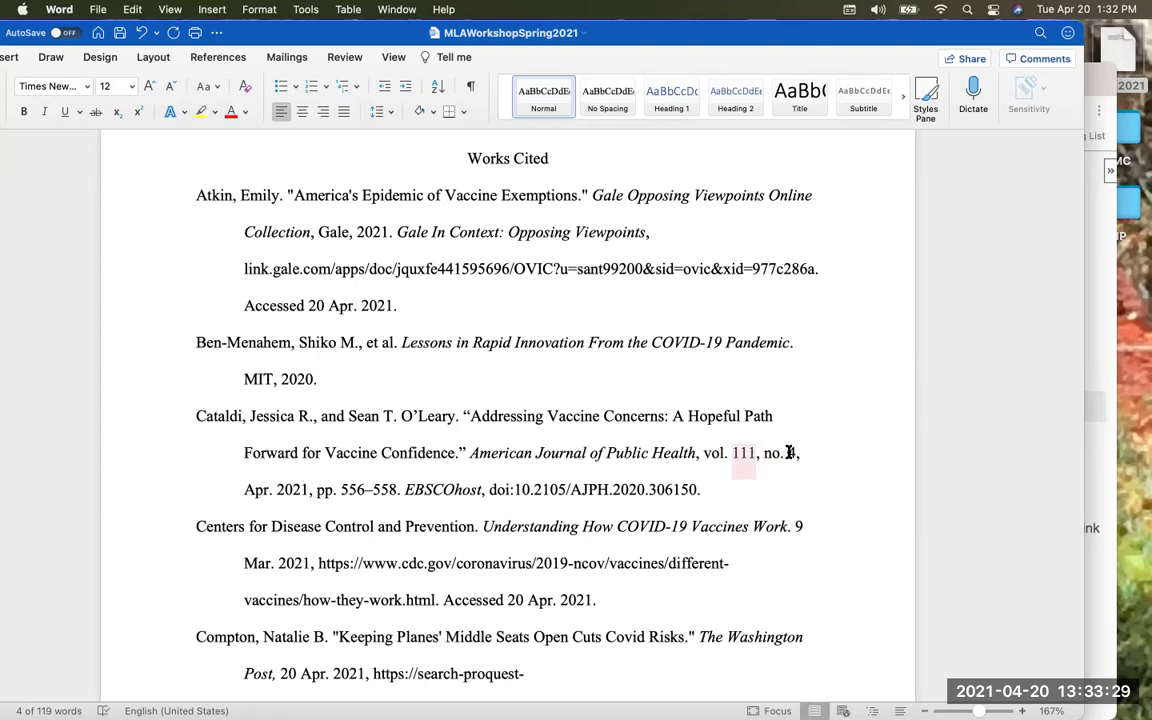
{"action": "left_click", "coordinate": [823, 469]}
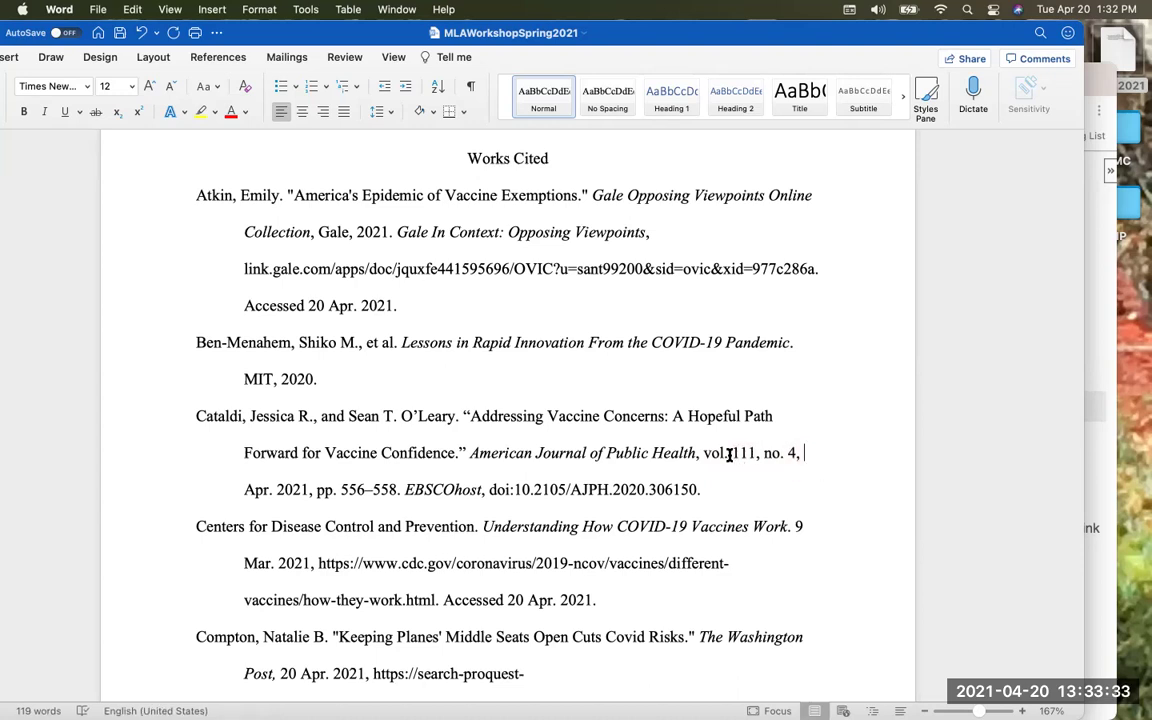
{"action": "left_click_drag", "start_coordinate": [726, 453], "coordinate": [806, 453]}
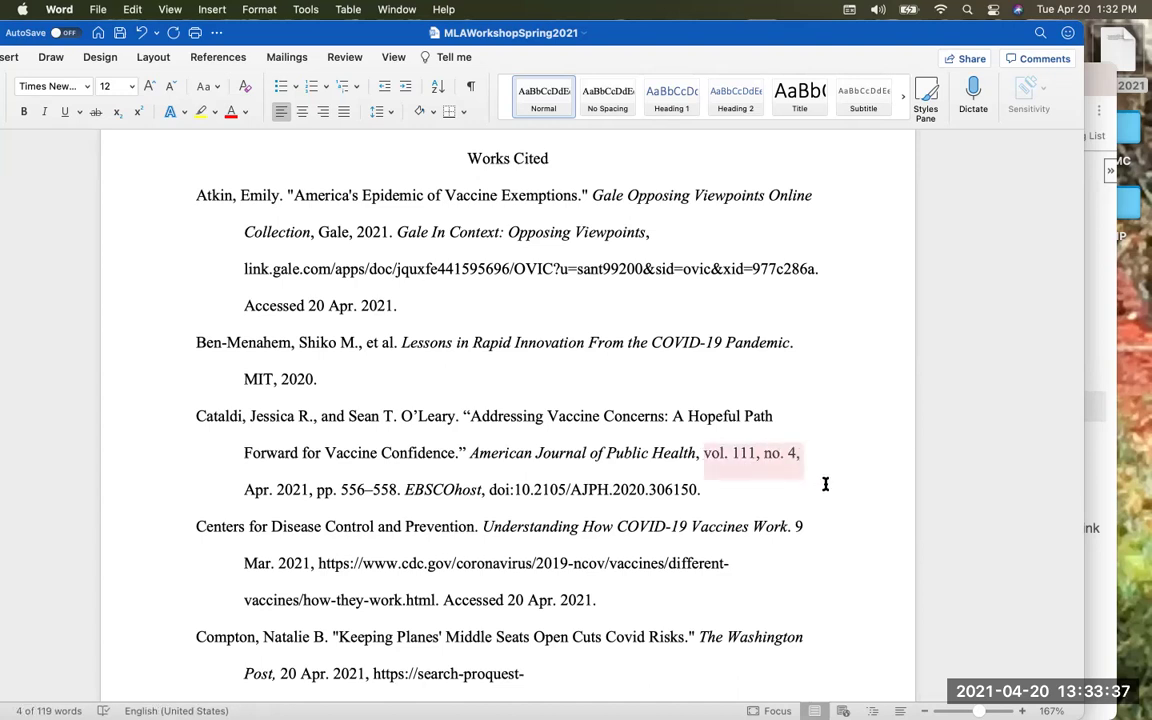
{"action": "left_click", "coordinate": [822, 484]}
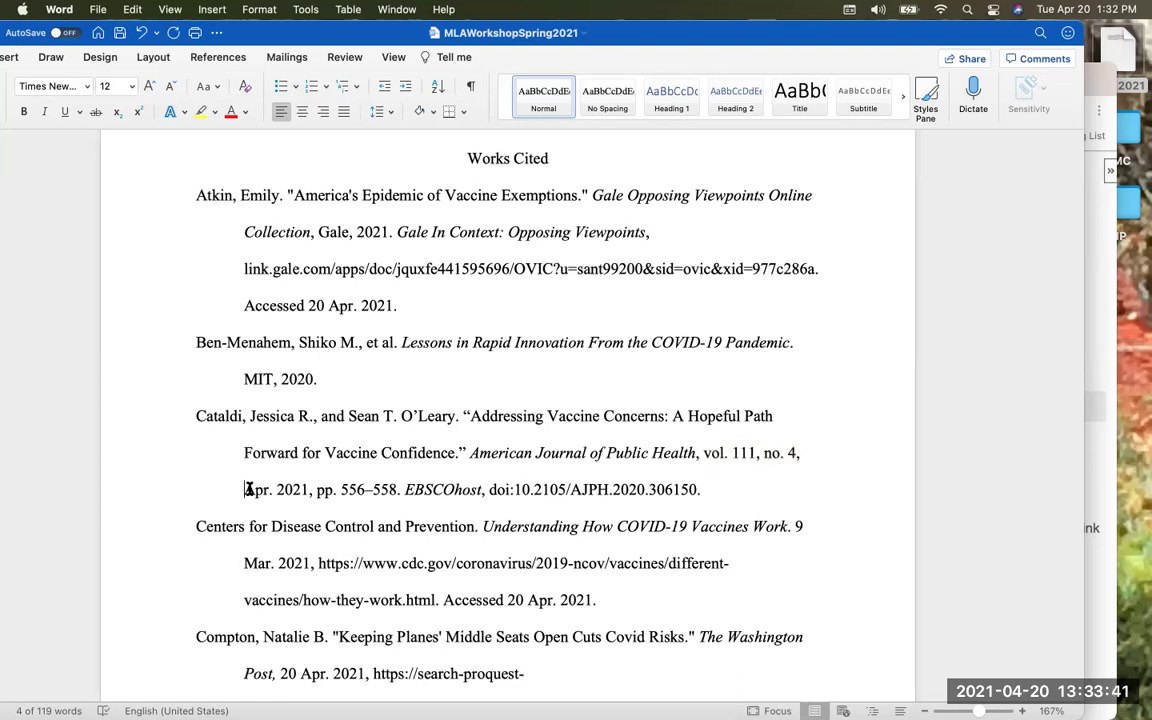
Highlight the publication date and the page range in the journal citation to examine them
{"action": "left_click_drag", "start_coordinate": [248, 489], "coordinate": [285, 489]}
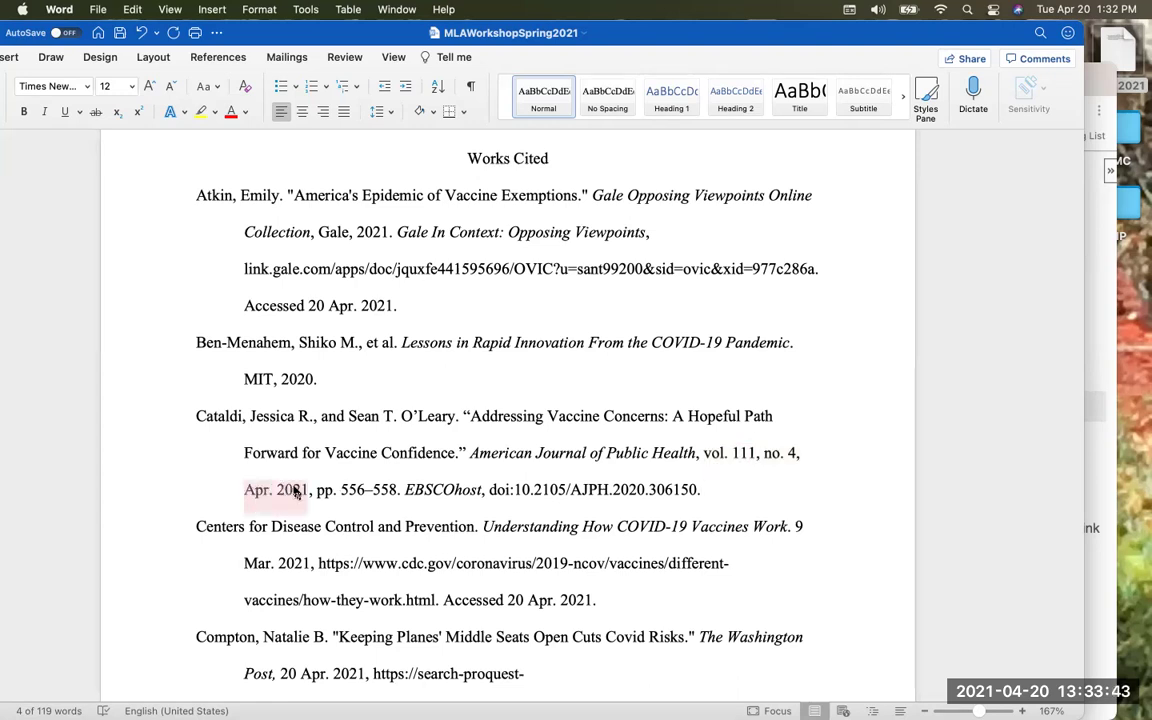
{"action": "left_click_drag", "start_coordinate": [400, 489], "coordinate": [311, 489]}
{"action": "left_click", "coordinate": [404, 489]}
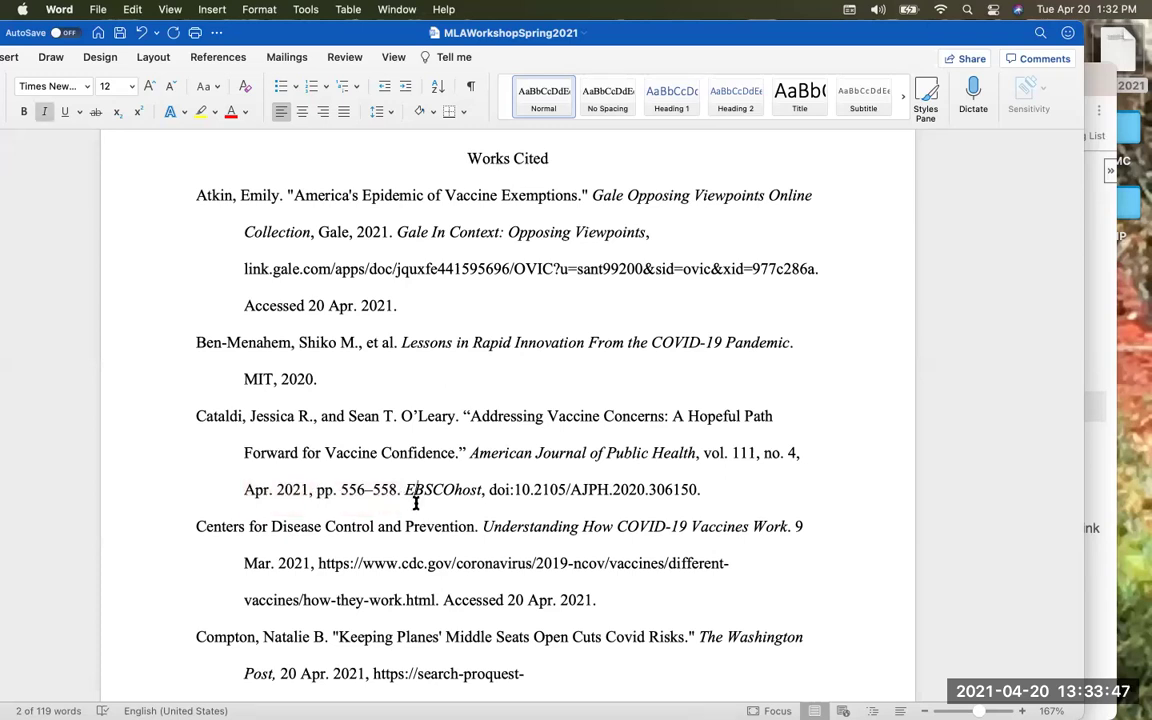
Replace the database name EBSCOhost in the journal citation with Science Full Text Select, keeping the italics
{"action": "left_click_drag", "start_coordinate": [405, 489], "coordinate": [485, 489]}
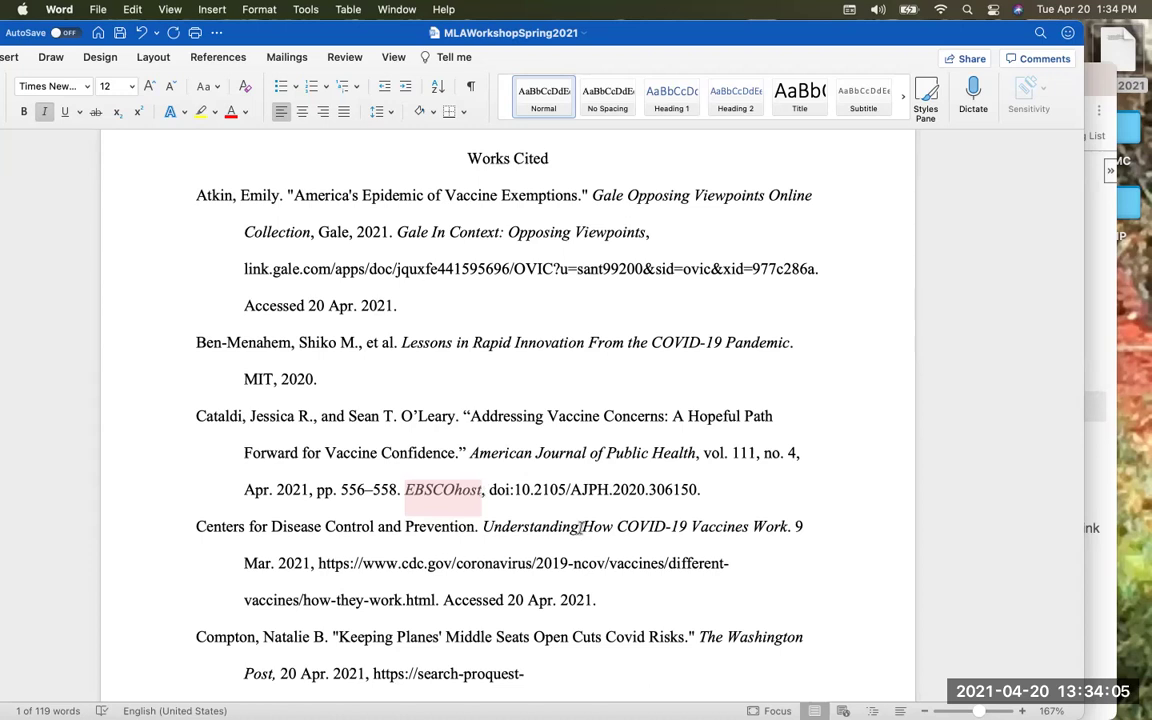
{"action": "type", "text": "Scien"}
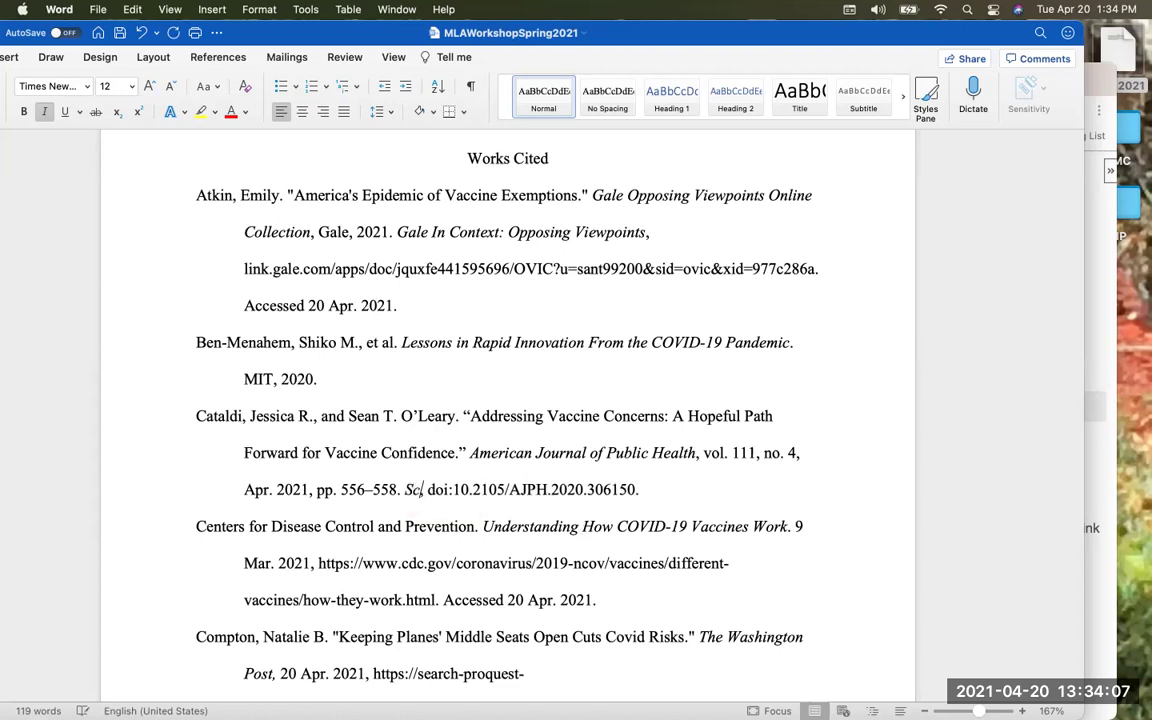
{"action": "type", "text": "ce Fu"}
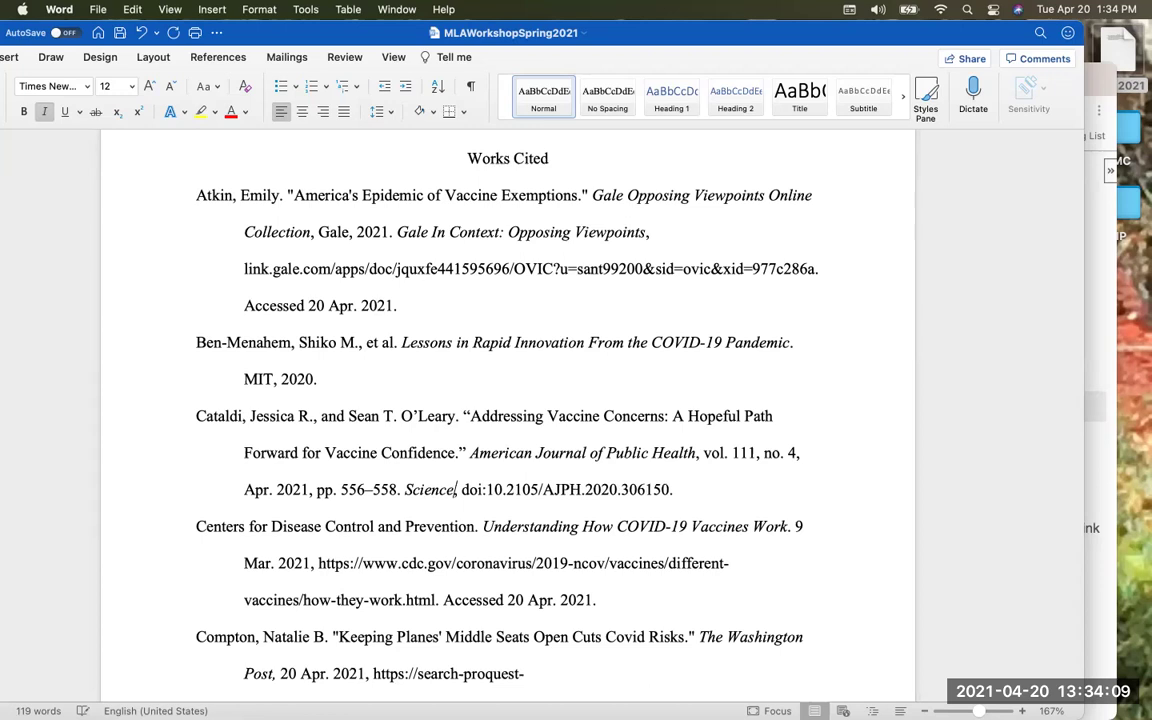
{"action": "type", "text": "ll Text S"}
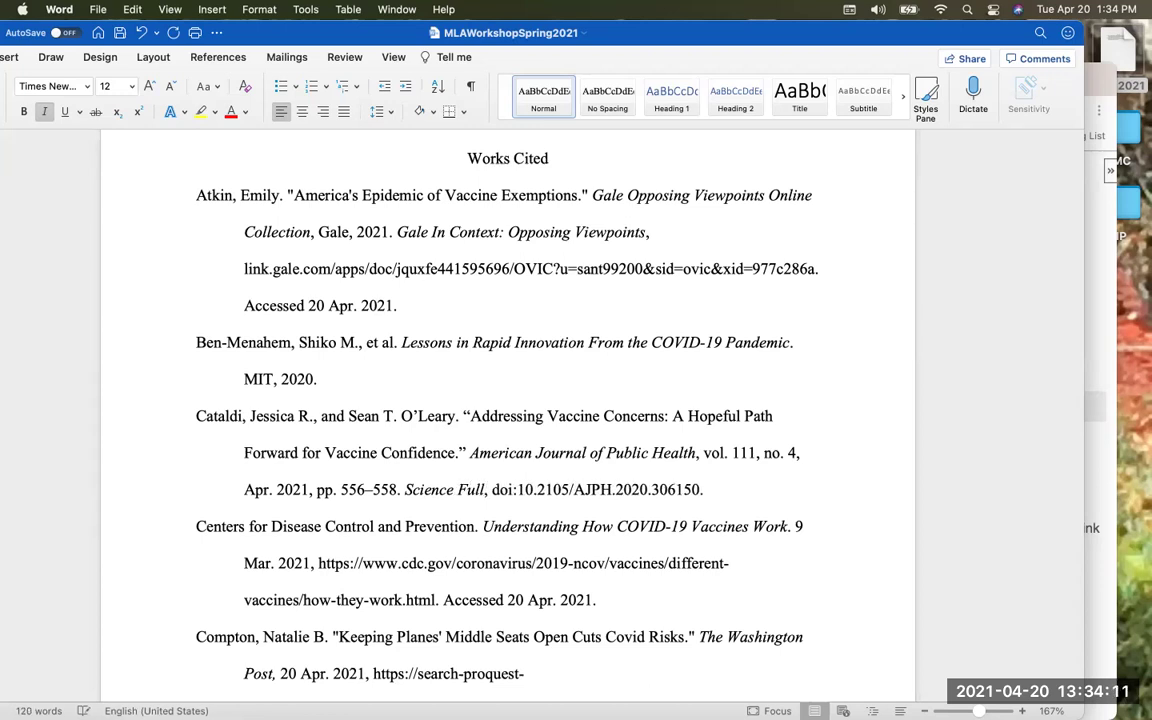
{"action": "type", "text": "elect"}
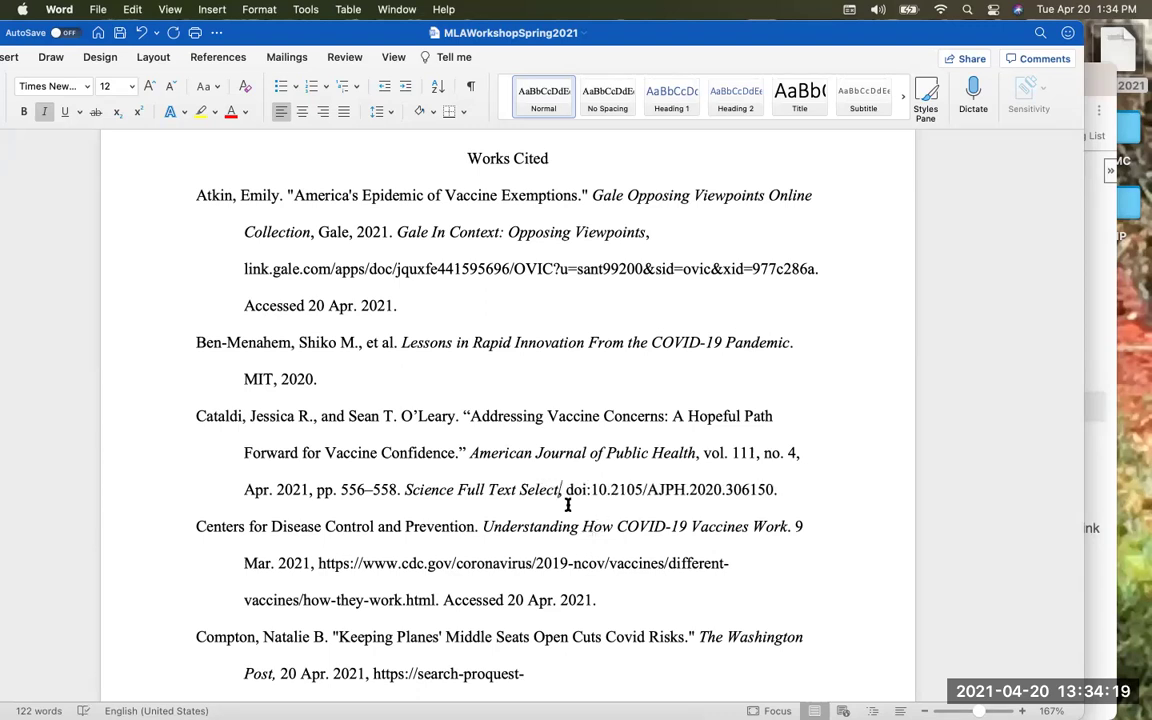
Copy "Accessed 20 Apr. 2021." from the Centers for Disease Control and Prevention entry to after the journal citation's DOI, keeping the two entries in separate paragraphs
{"action": "left_click_drag", "start_coordinate": [566, 489], "coordinate": [781, 492]}
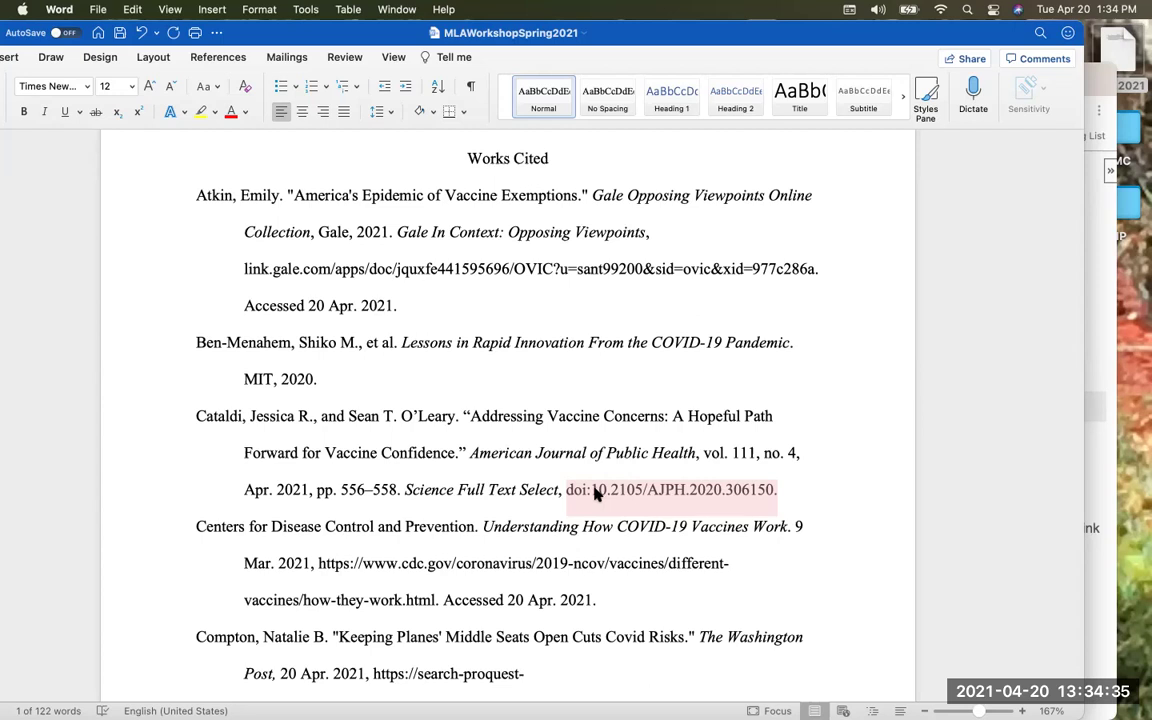
{"action": "left_click", "coordinate": [785, 490]}
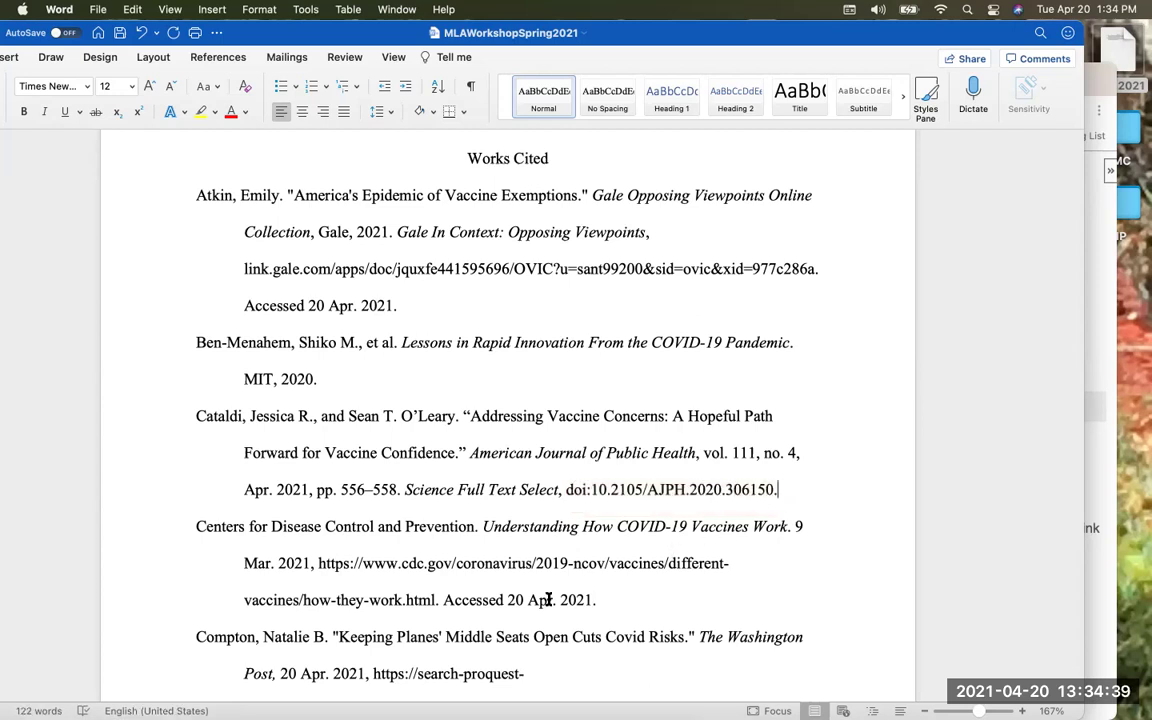
{"action": "left_click_drag", "start_coordinate": [443, 600], "coordinate": [597, 600]}
{"action": "key", "text": "super+c"}
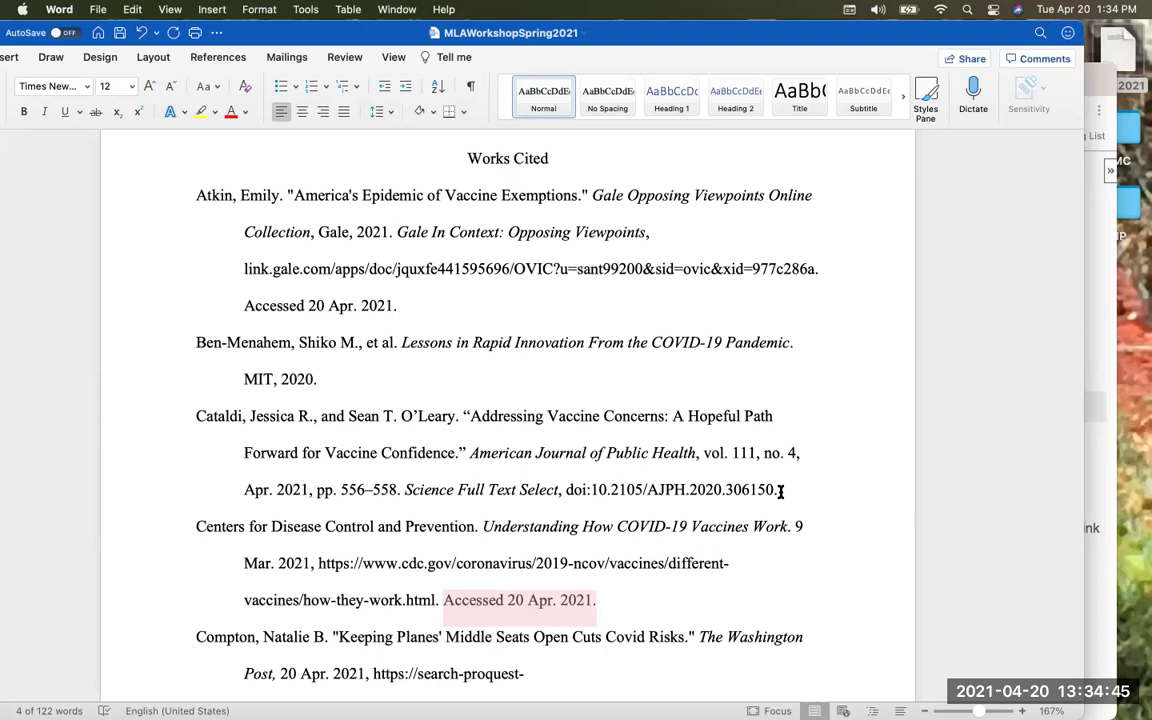
{"action": "left_click", "coordinate": [812, 497]}
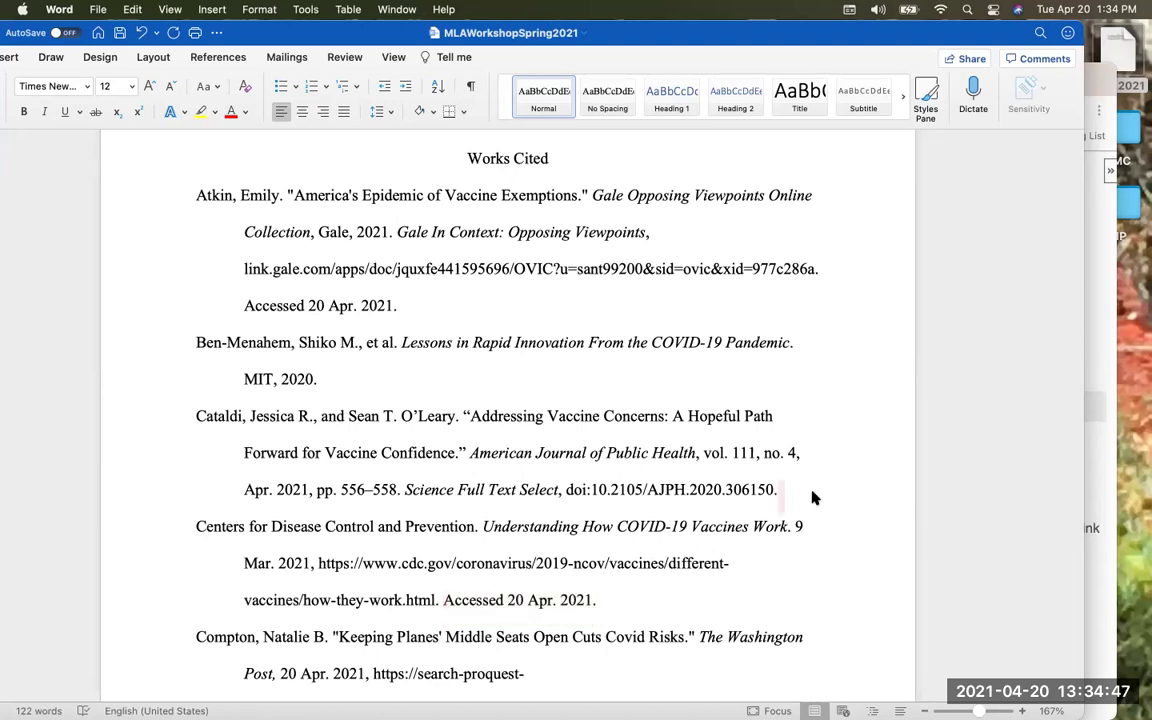
{"action": "key", "text": "super+v"}
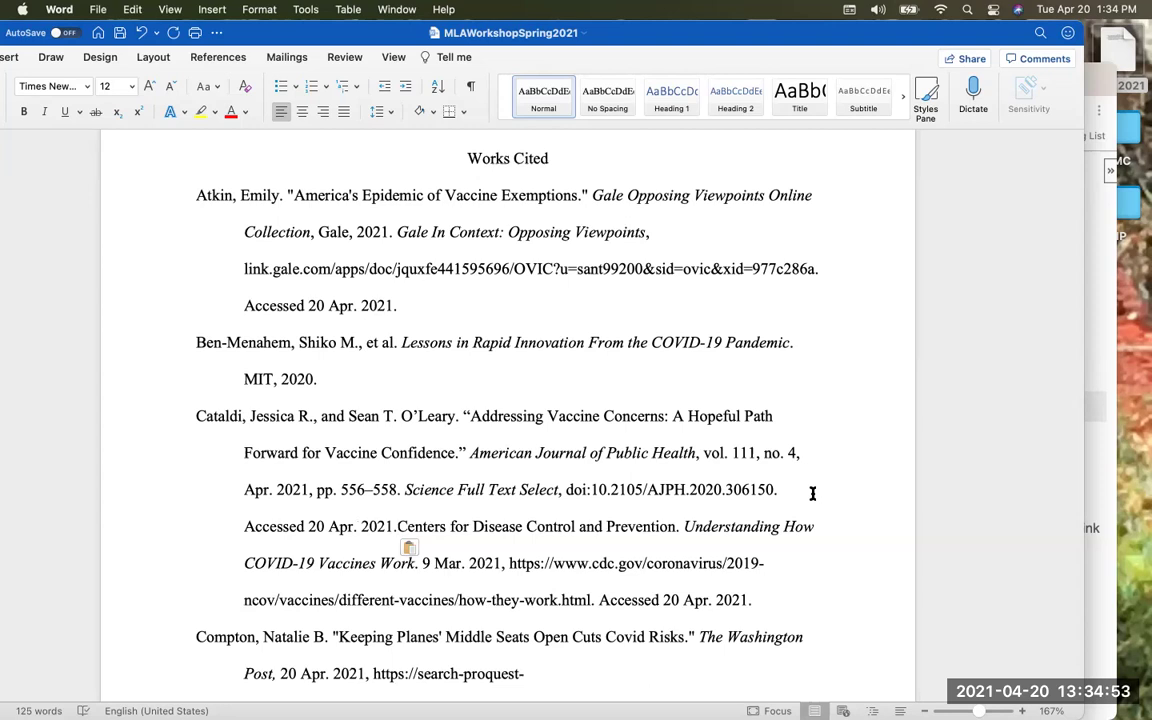
{"action": "key", "text": "Return"}
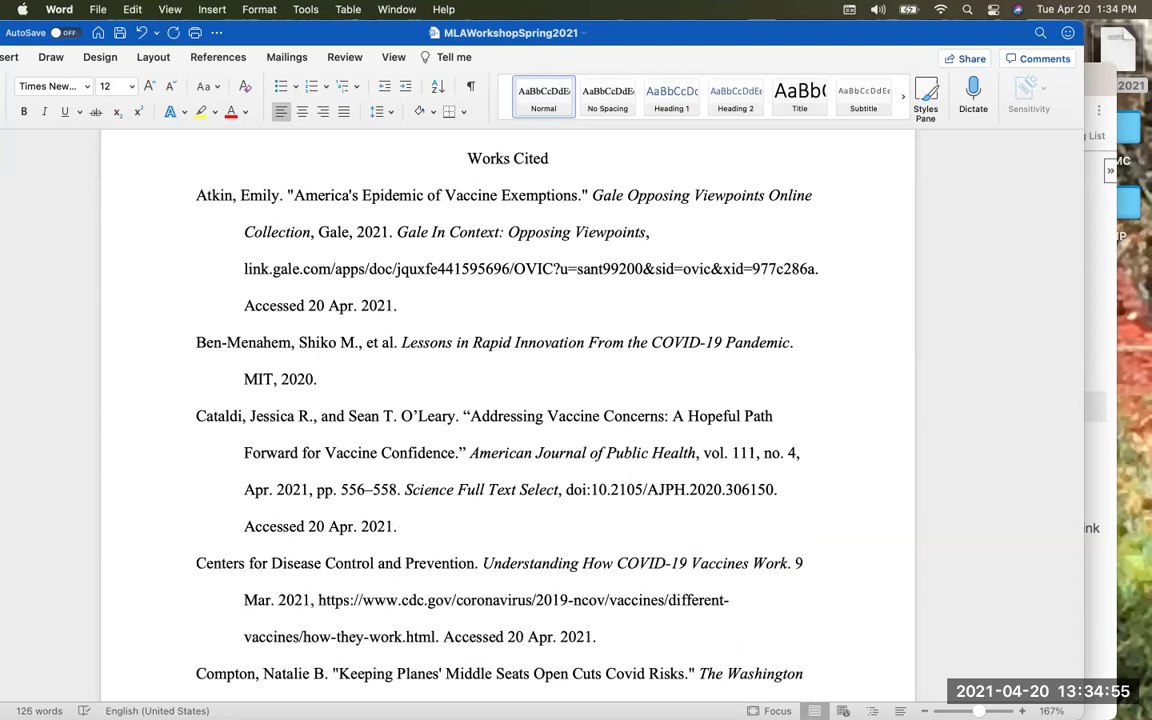
Review the whole Works Cited list, checking the order and formatting of its entries
{"action": "scroll", "coordinate": [715, 527], "scroll_direction": "down", "scroll_amount": 2}
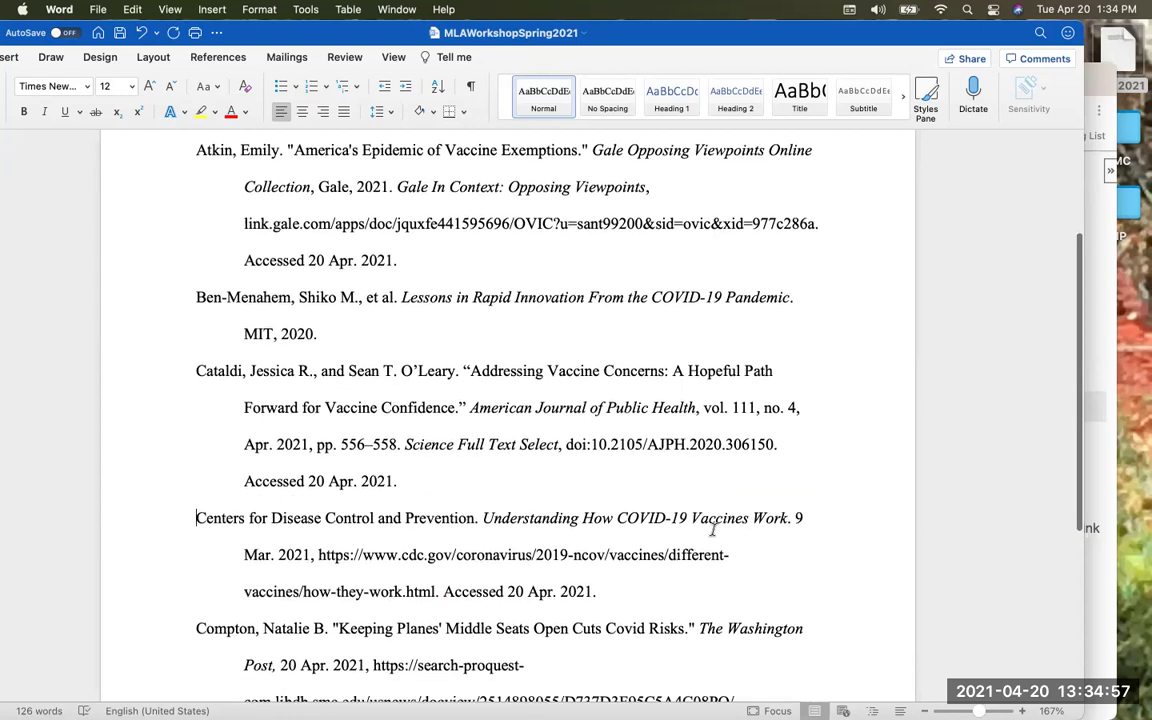
{"action": "scroll", "coordinate": [306, 375], "scroll_direction": "up", "scroll_amount": 3}
{"action": "scroll", "coordinate": [205, 380], "scroll_direction": "down", "scroll_amount": 5}
{"action": "scroll", "coordinate": [195, 476], "scroll_direction": "down", "scroll_amount": 6}
{"action": "scroll", "coordinate": [195, 476], "scroll_direction": "up", "scroll_amount": 3}
{"action": "scroll", "coordinate": [195, 476], "scroll_direction": "up", "scroll_amount": 6}
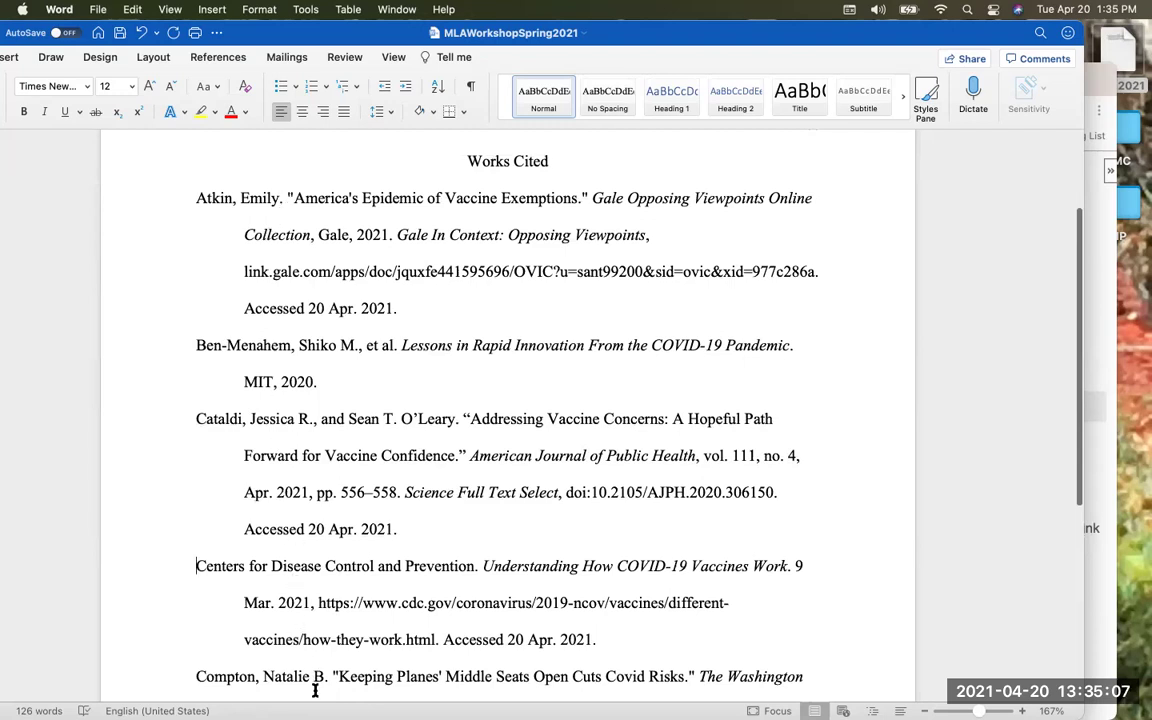
{"action": "scroll", "coordinate": [315, 690], "scroll_direction": "down", "scroll_amount": 1}
{"action": "scroll", "coordinate": [197, 166], "scroll_direction": "up", "scroll_amount": 1}
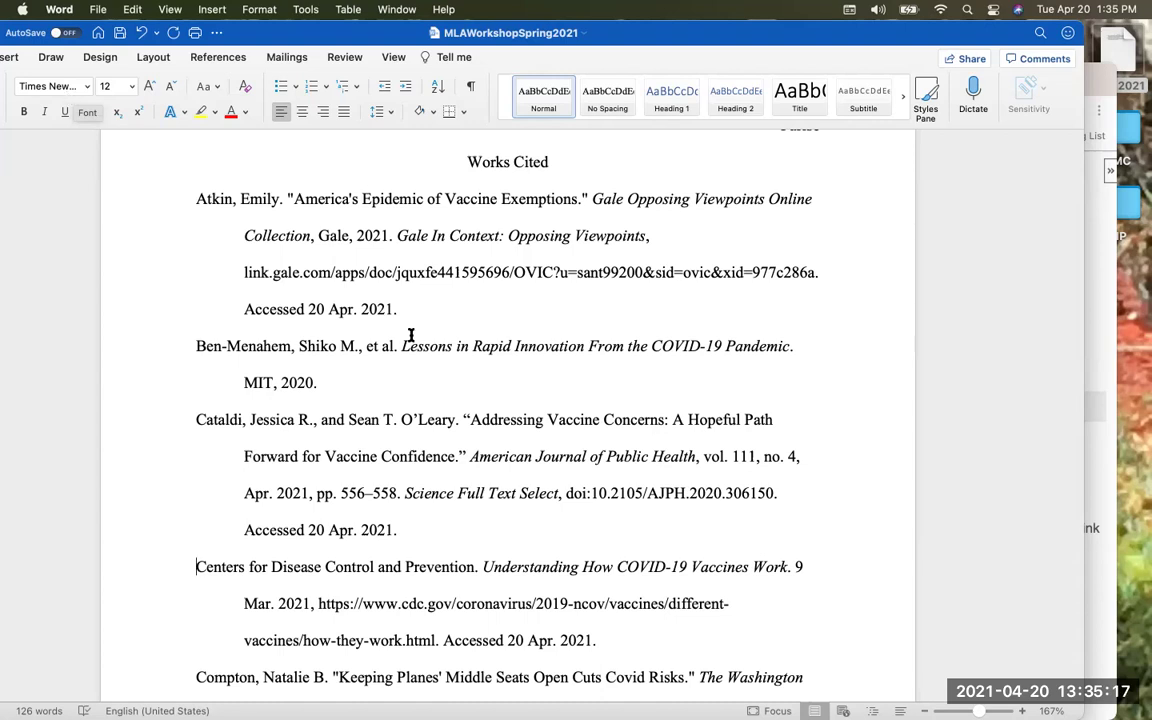
{"action": "scroll", "coordinate": [416, 342], "scroll_direction": "down", "scroll_amount": 1}
{"action": "scroll", "coordinate": [416, 342], "scroll_direction": "down", "scroll_amount": 1}
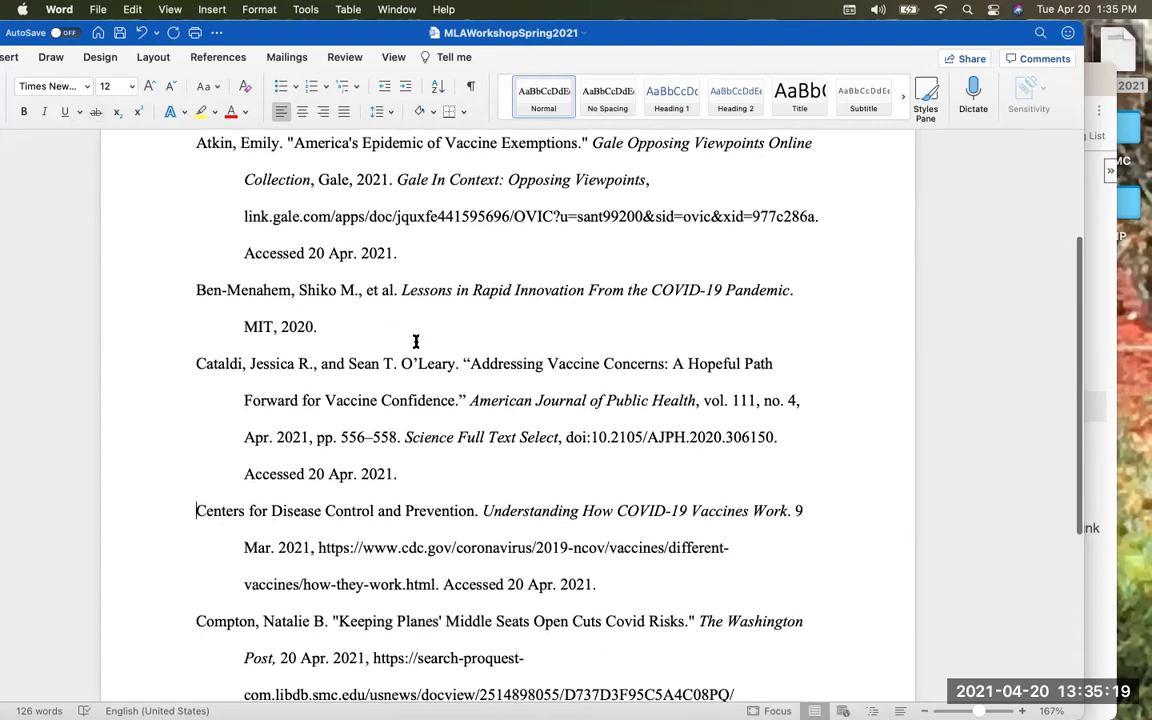
{"action": "scroll", "coordinate": [416, 342], "scroll_direction": "down", "scroll_amount": 2}
{"action": "scroll", "coordinate": [416, 342], "scroll_direction": "up", "scroll_amount": 1}
{"action": "scroll", "coordinate": [416, 342], "scroll_direction": "up", "scroll_amount": 1}
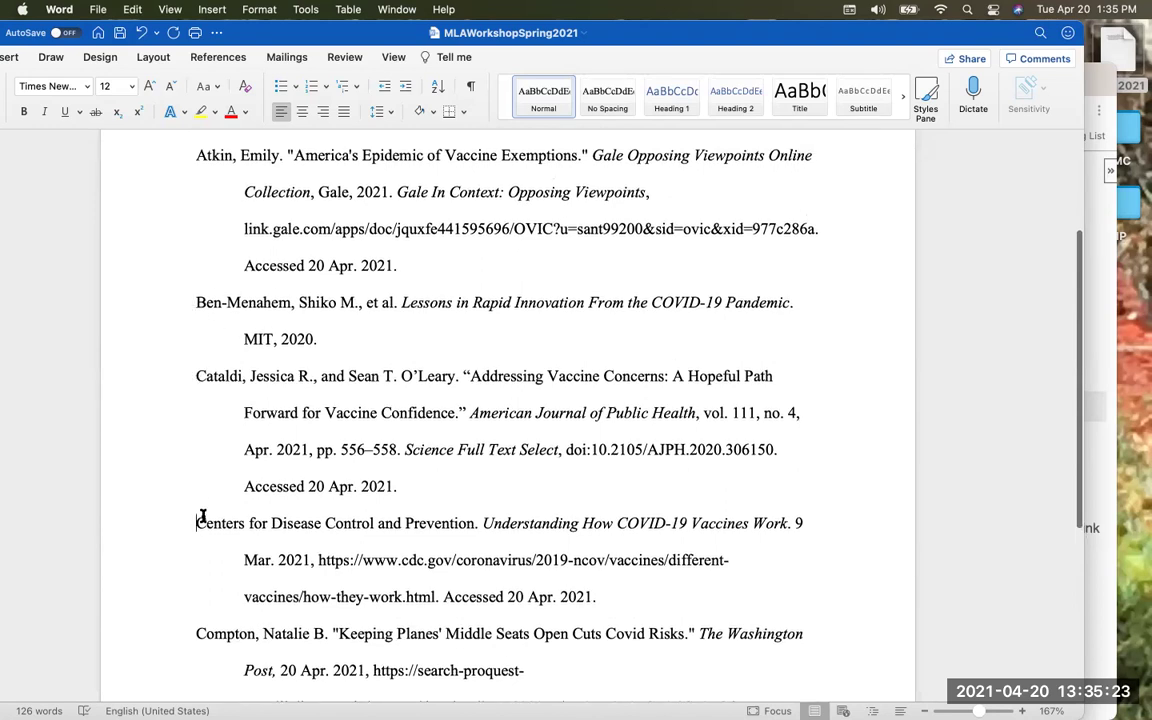
{"action": "scroll", "coordinate": [196, 519], "scroll_direction": "down", "scroll_amount": 4}
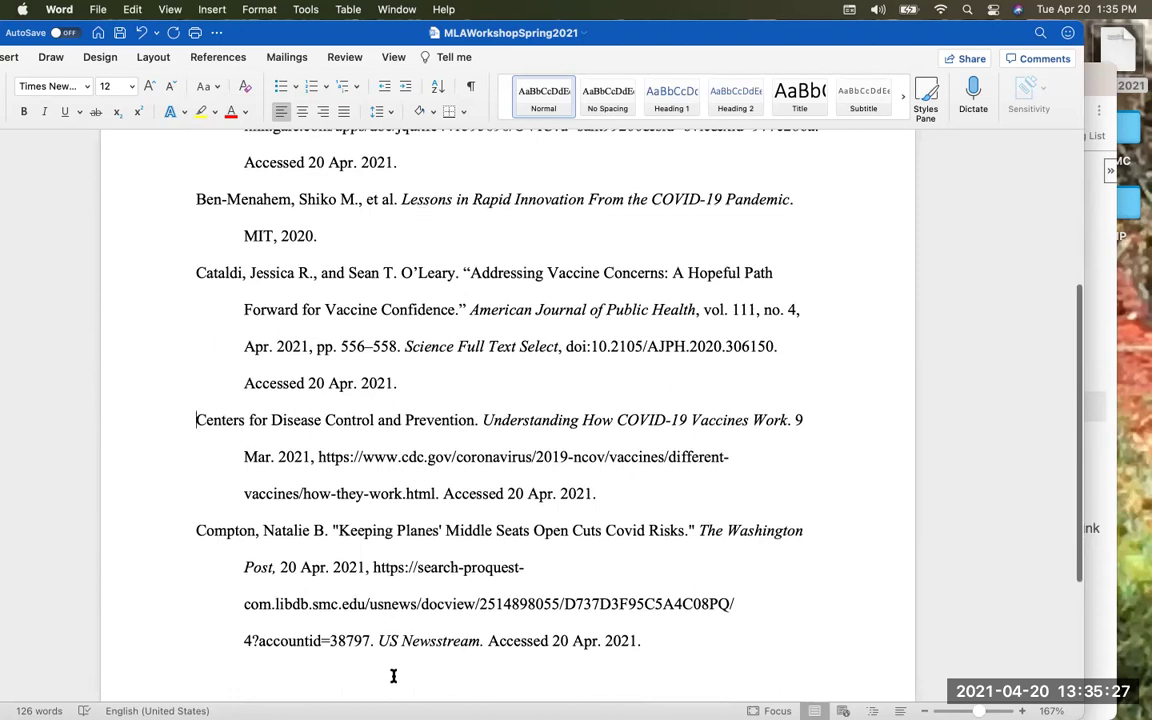
{"action": "scroll", "coordinate": [415, 457], "scroll_direction": "down", "scroll_amount": 1}
{"action": "scroll", "coordinate": [415, 457], "scroll_direction": "down", "scroll_amount": 2}
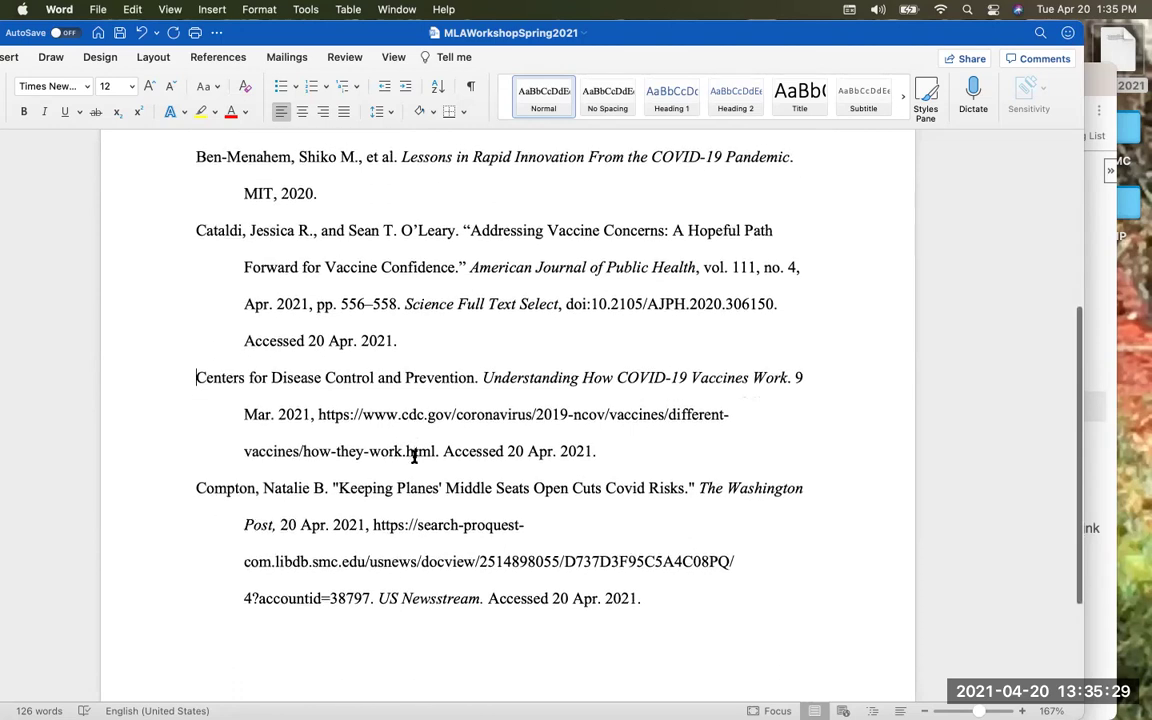
{"action": "scroll", "coordinate": [415, 457], "scroll_direction": "up", "scroll_amount": 8}
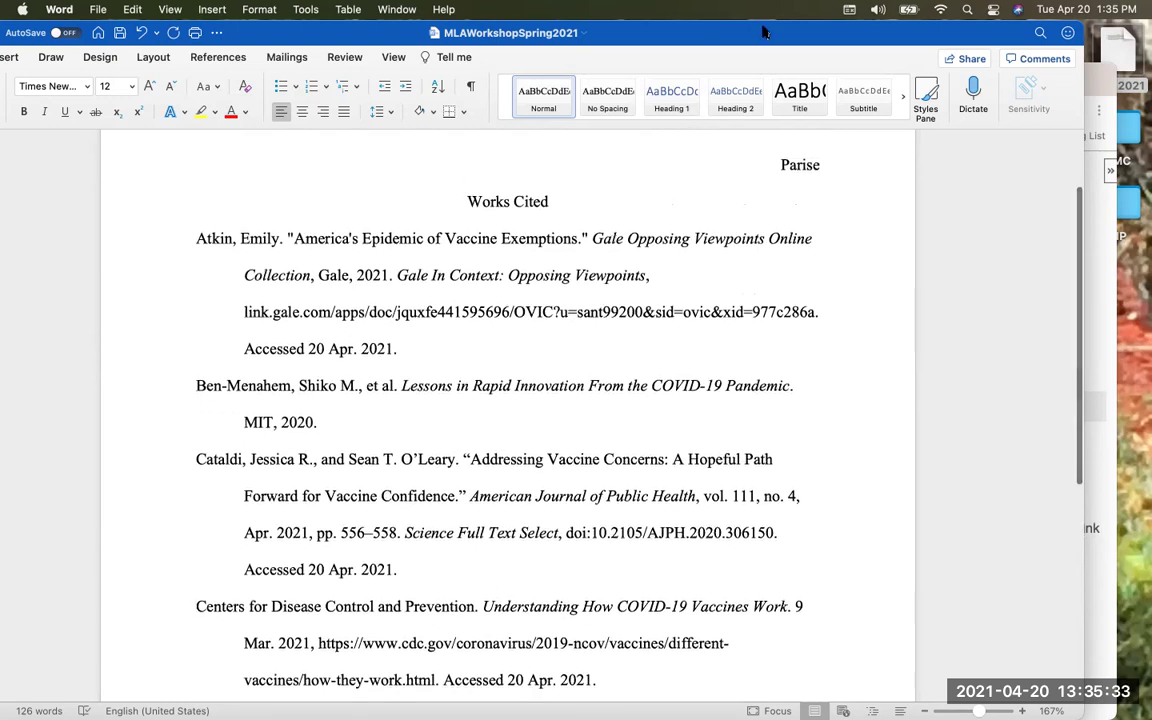
Switch to Chrome, return from the article record to the Advanced Search form, and rerun the "vaccines" search in Science Full Text Select
{"action": "left_click_drag", "start_coordinate": [763, 33], "coordinate": [740, 33]}
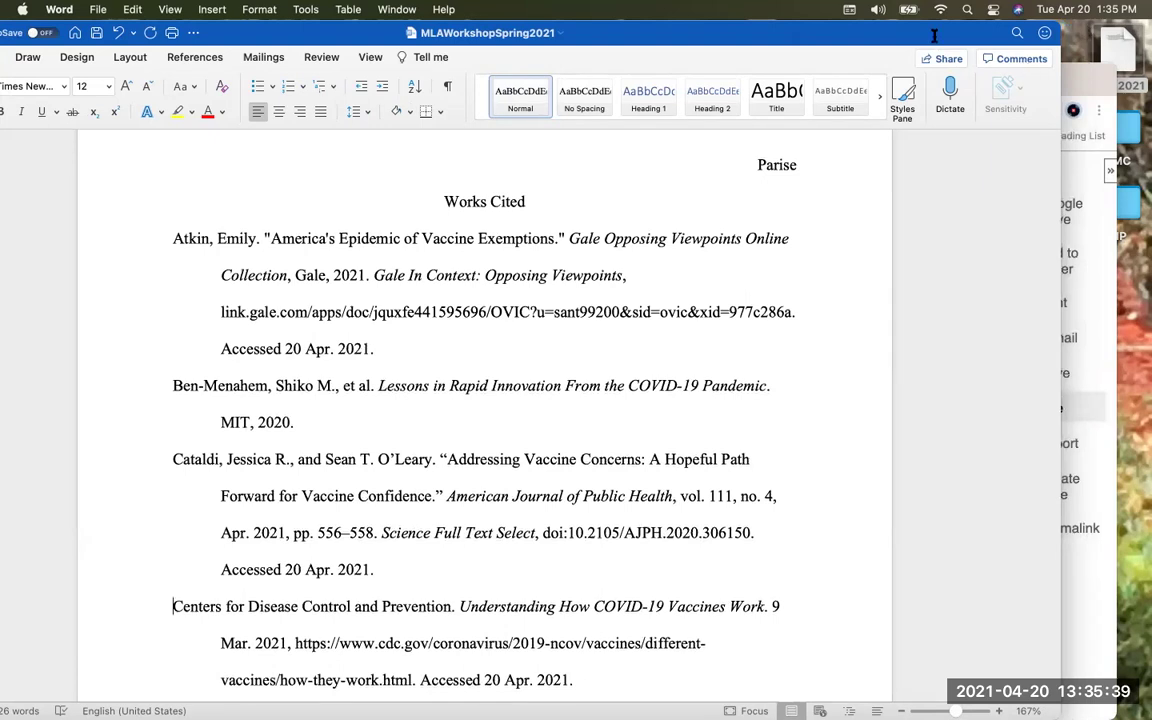
{"action": "key", "text": "super+Tab"}
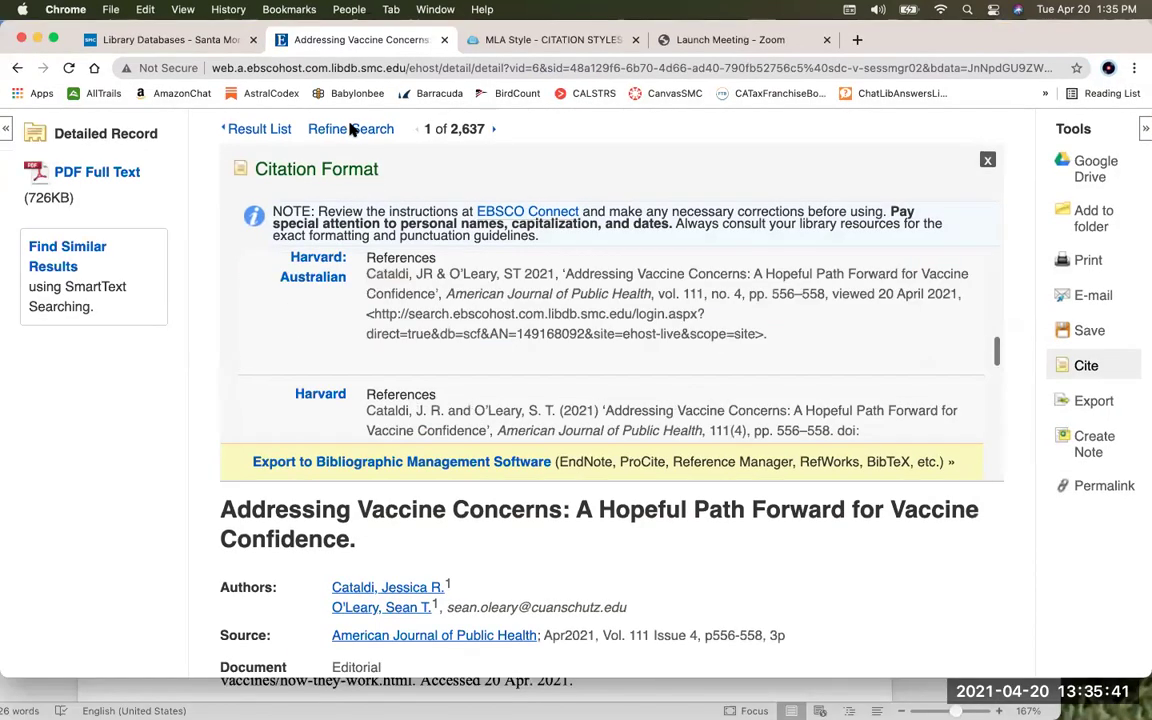
{"action": "left_click", "coordinate": [352, 130]}
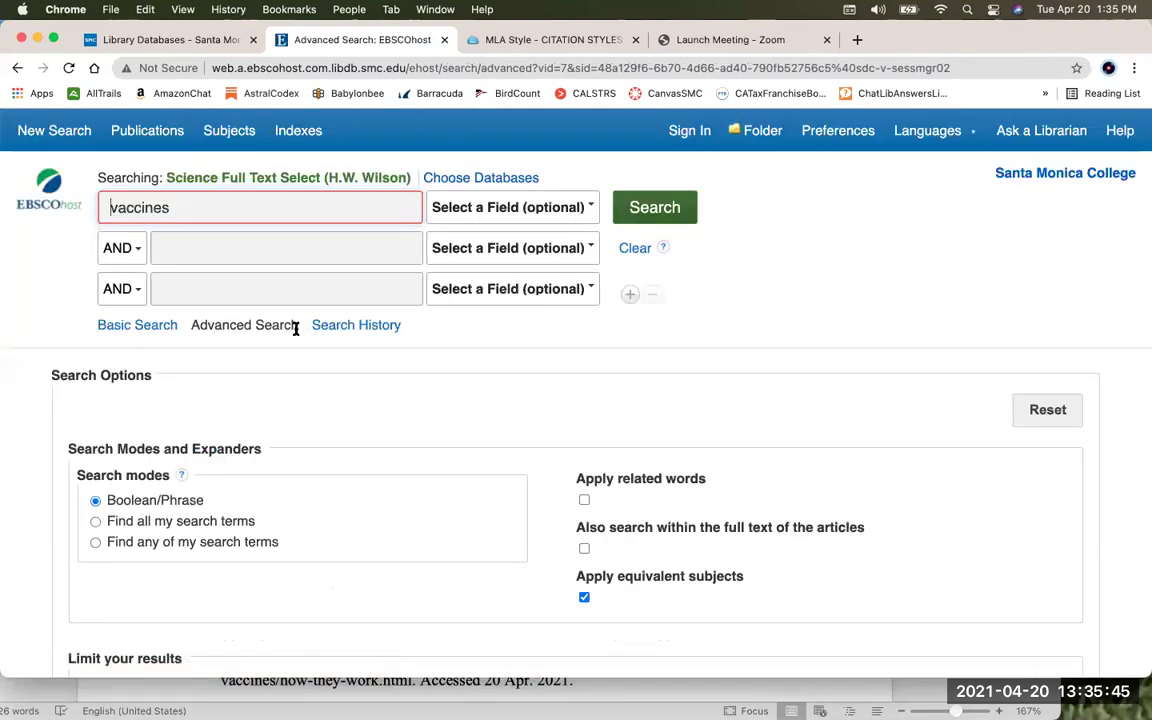
{"action": "scroll", "coordinate": [211, 221], "scroll_direction": "down", "scroll_amount": 1}
{"action": "scroll", "coordinate": [265, 213], "scroll_direction": "up", "scroll_amount": 1}
{"action": "left_click", "coordinate": [652, 208]}
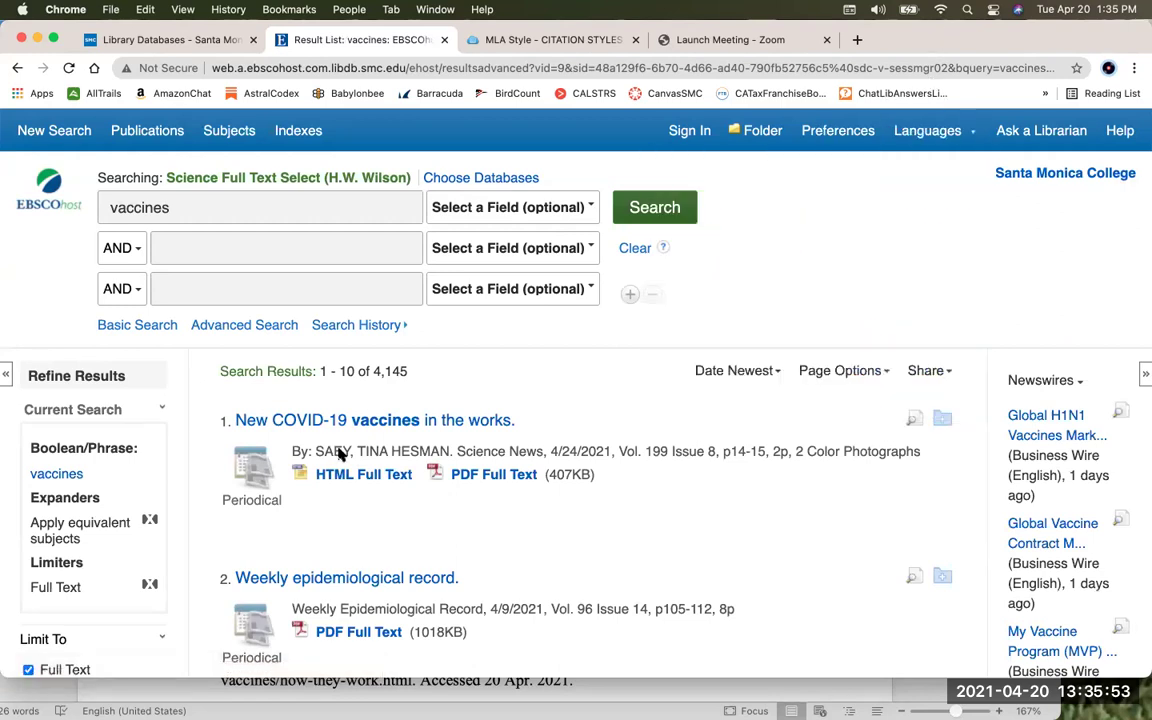
Limit the vaccines search results to the Magazines source type
{"action": "scroll", "coordinate": [84, 621], "scroll_direction": "down", "scroll_amount": 1}
{"action": "scroll", "coordinate": [84, 621], "scroll_direction": "down", "scroll_amount": 3}
{"action": "scroll", "coordinate": [84, 621], "scroll_direction": "up", "scroll_amount": 3}
{"action": "scroll", "coordinate": [84, 621], "scroll_direction": "down", "scroll_amount": 5}
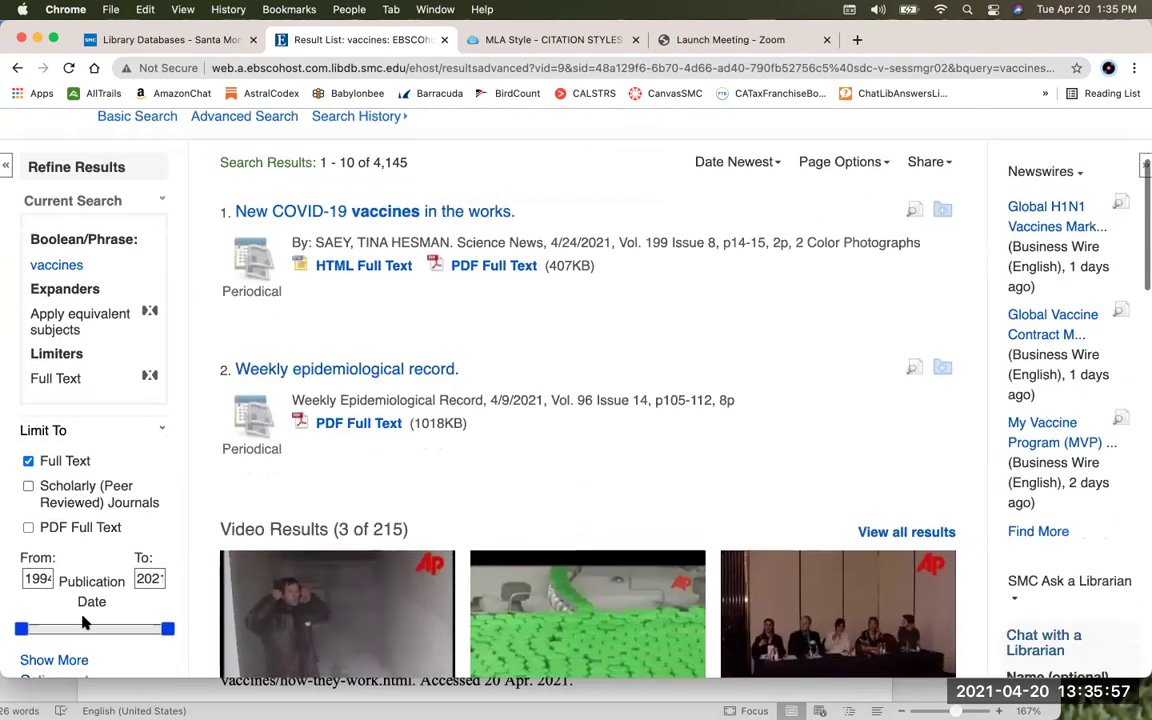
{"action": "scroll", "coordinate": [84, 622], "scroll_direction": "down", "scroll_amount": 6}
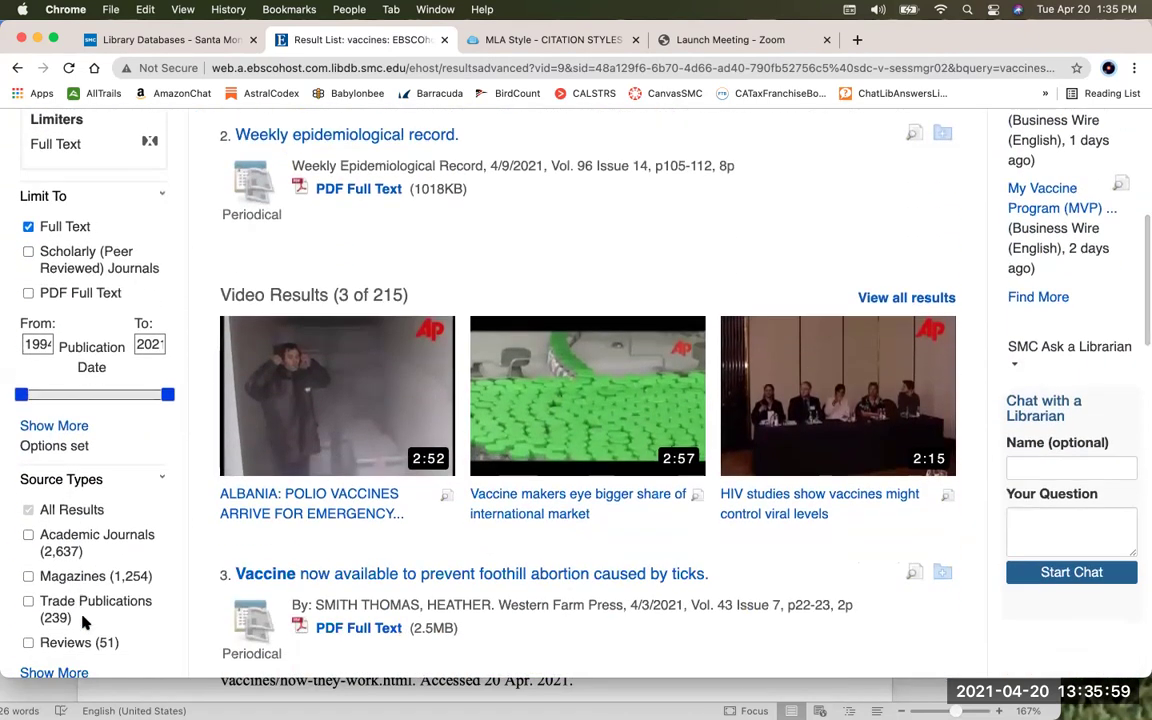
{"action": "left_click", "coordinate": [29, 577]}
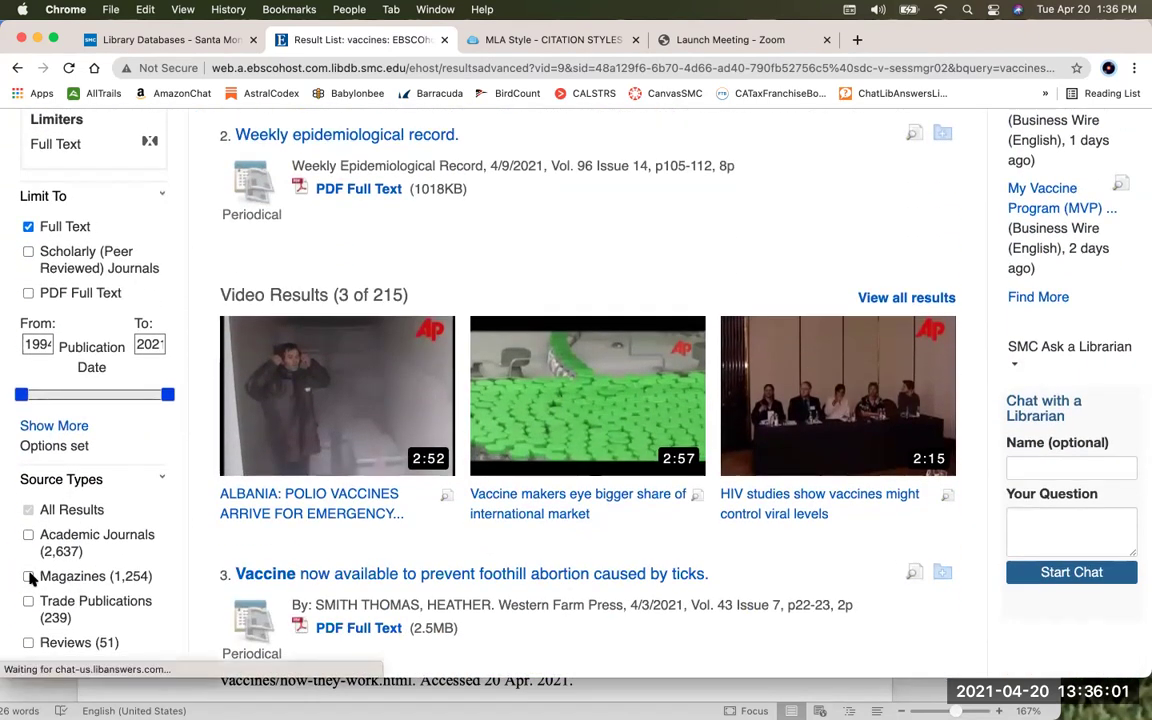
Apply the Magazines source filter to the vaccines results and check the Periodical labels under the listed items
{"action": "left_click", "coordinate": [29, 577]}
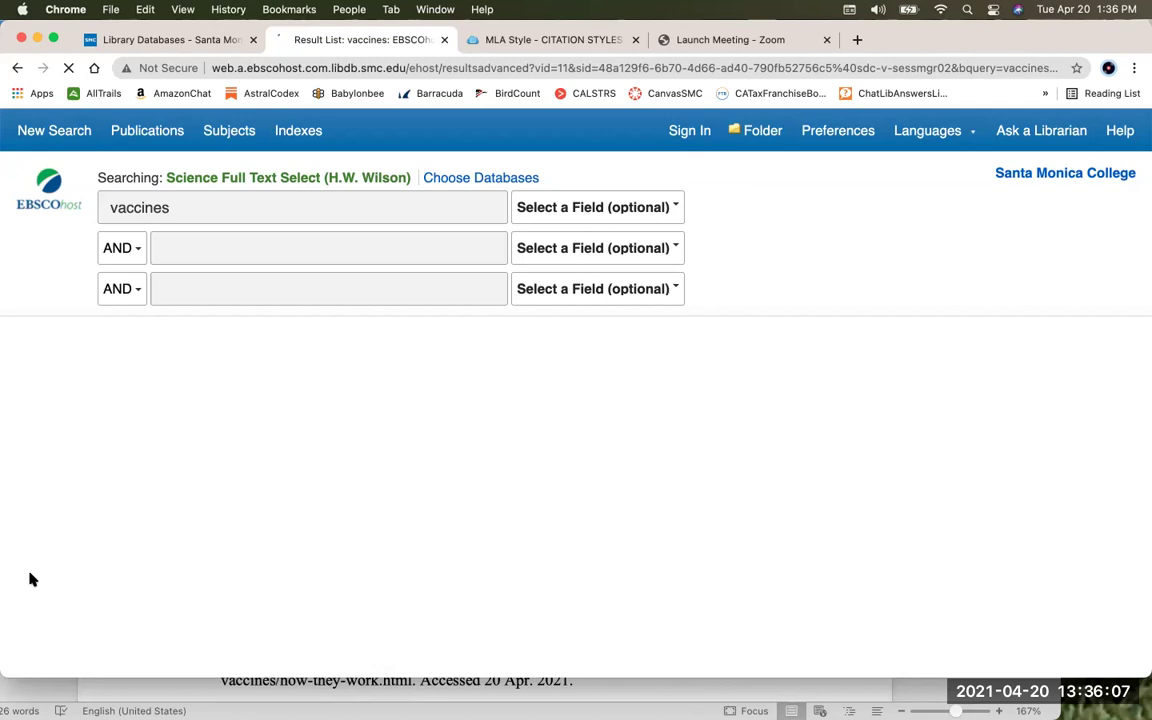
{"action": "scroll", "coordinate": [463, 427], "scroll_direction": "down", "scroll_amount": 10}
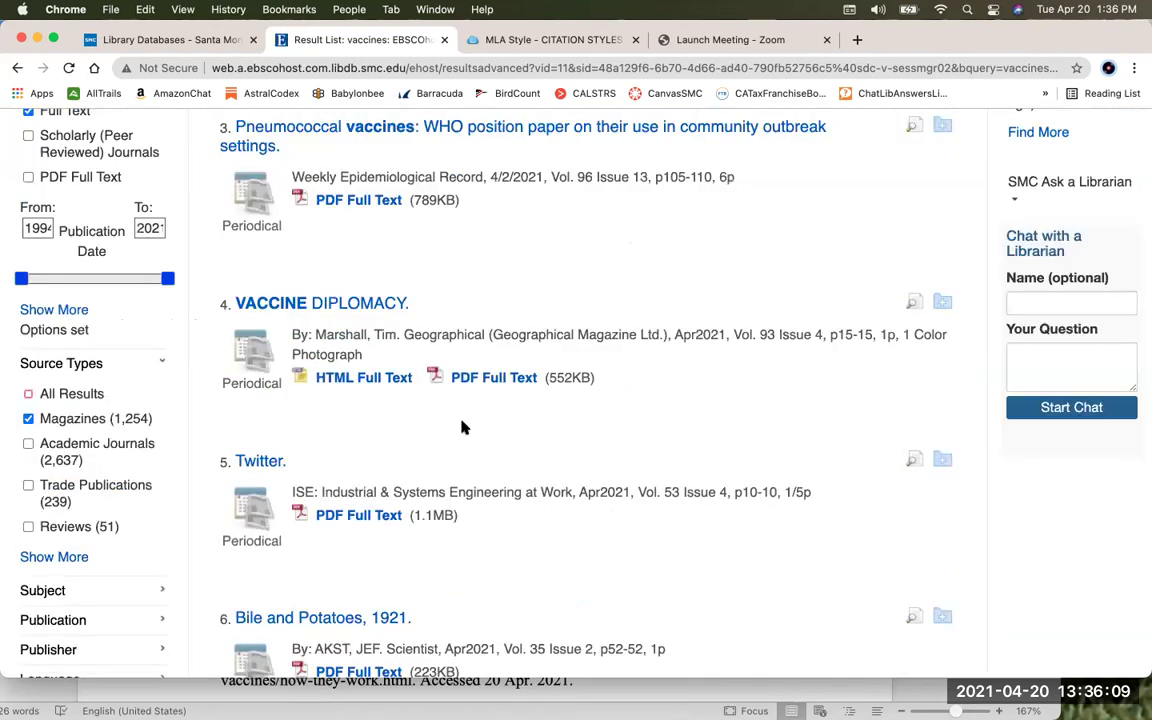
{"action": "scroll", "coordinate": [463, 427], "scroll_direction": "up", "scroll_amount": 5}
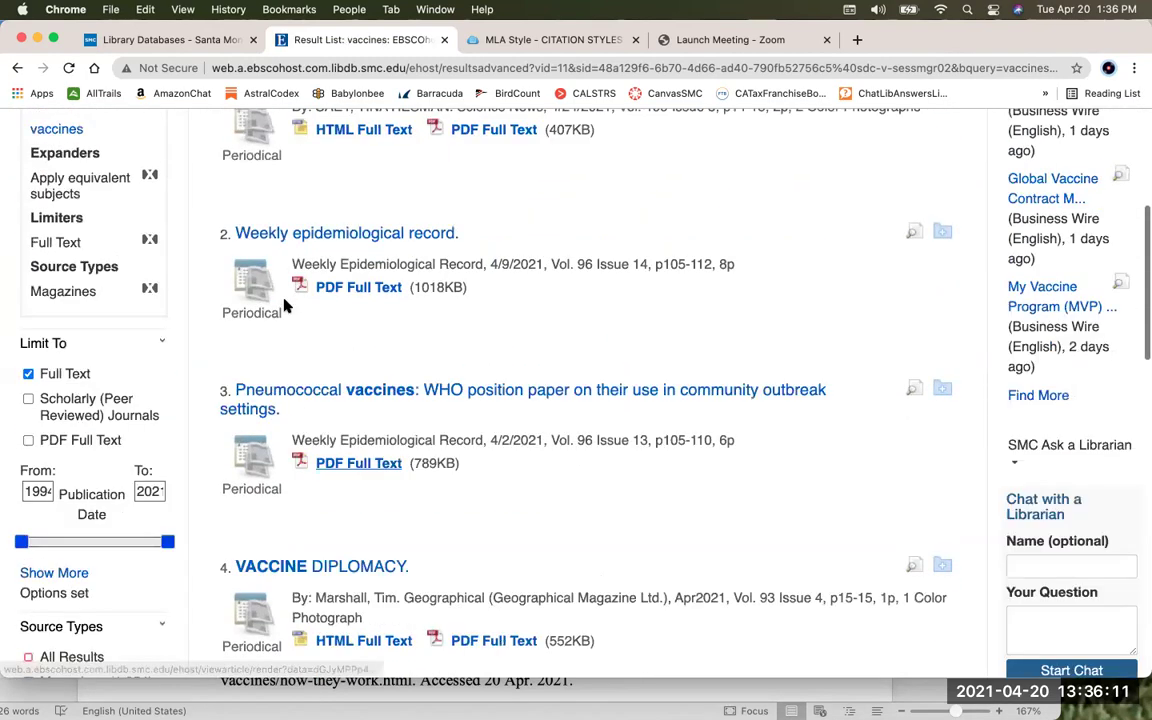
{"action": "scroll", "coordinate": [285, 306], "scroll_direction": "up", "scroll_amount": 3}
{"action": "left_click_drag", "start_coordinate": [221, 301], "coordinate": [222, 311]}
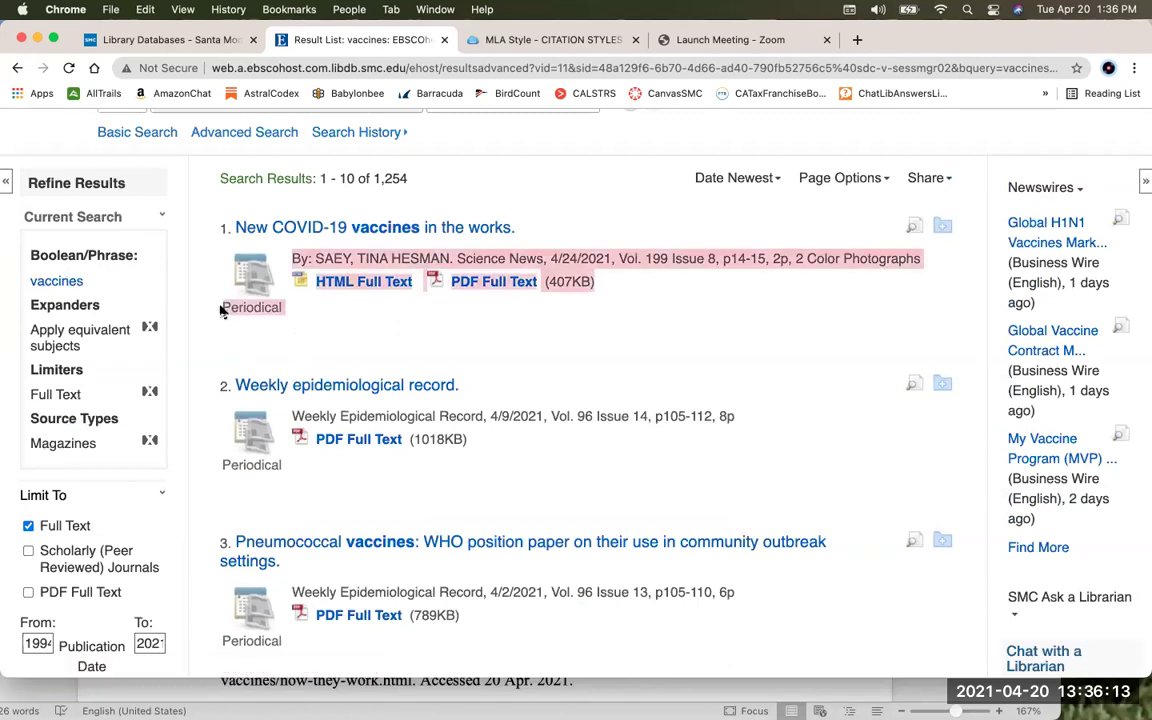
{"action": "left_click", "coordinate": [278, 452]}
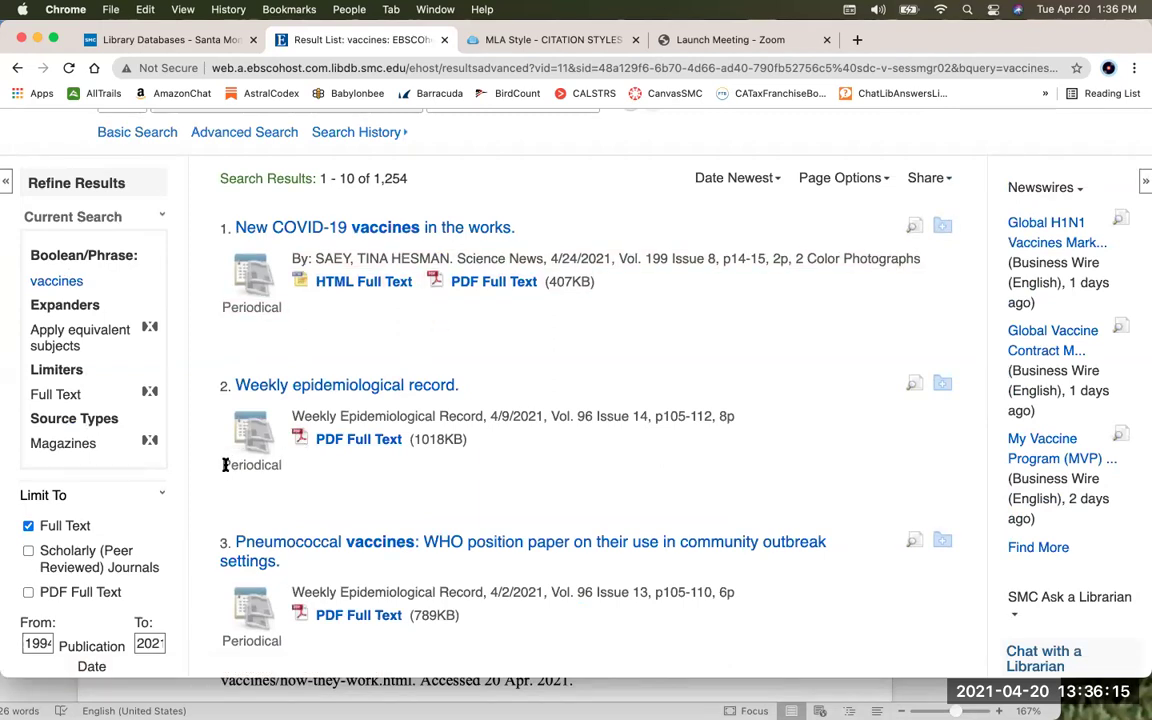
{"action": "left_click_drag", "start_coordinate": [224, 464], "coordinate": [281, 471]}
{"action": "left_click", "coordinate": [393, 485]}
Examine the magazine results, checking the author, title, date, volume and issue of "New COVID-19 vaccines in the works."
{"action": "scroll", "coordinate": [393, 485], "scroll_direction": "down", "scroll_amount": 3}
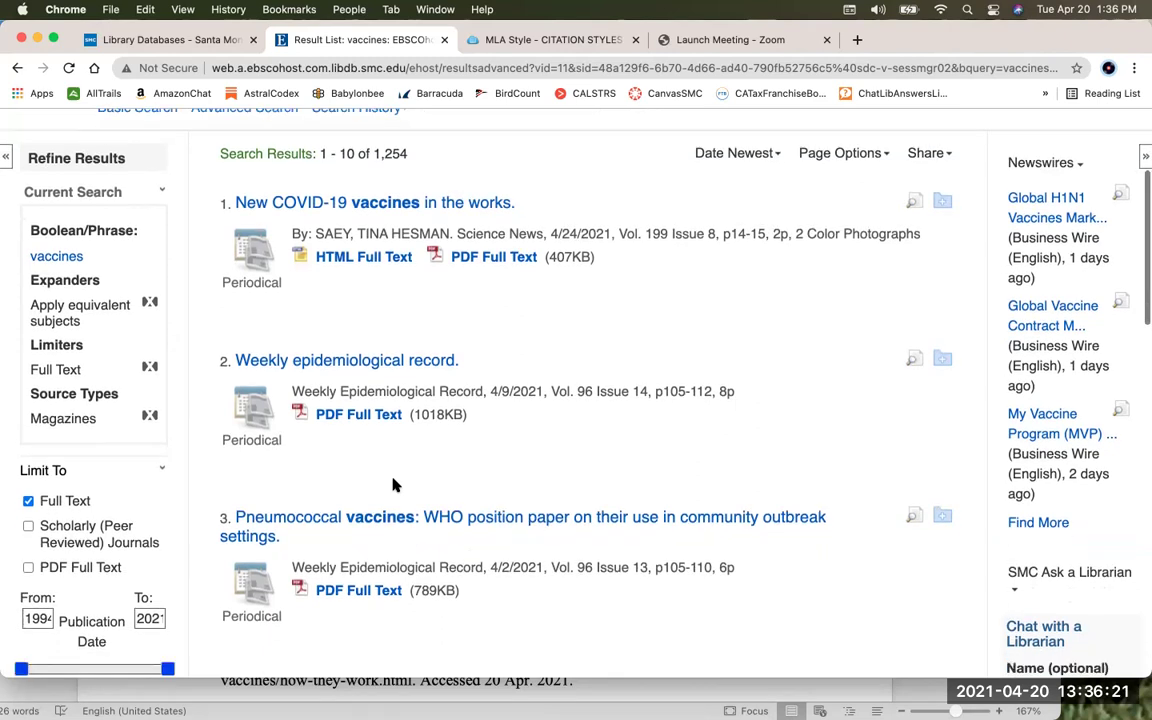
{"action": "scroll", "coordinate": [393, 485], "scroll_direction": "down", "scroll_amount": 6}
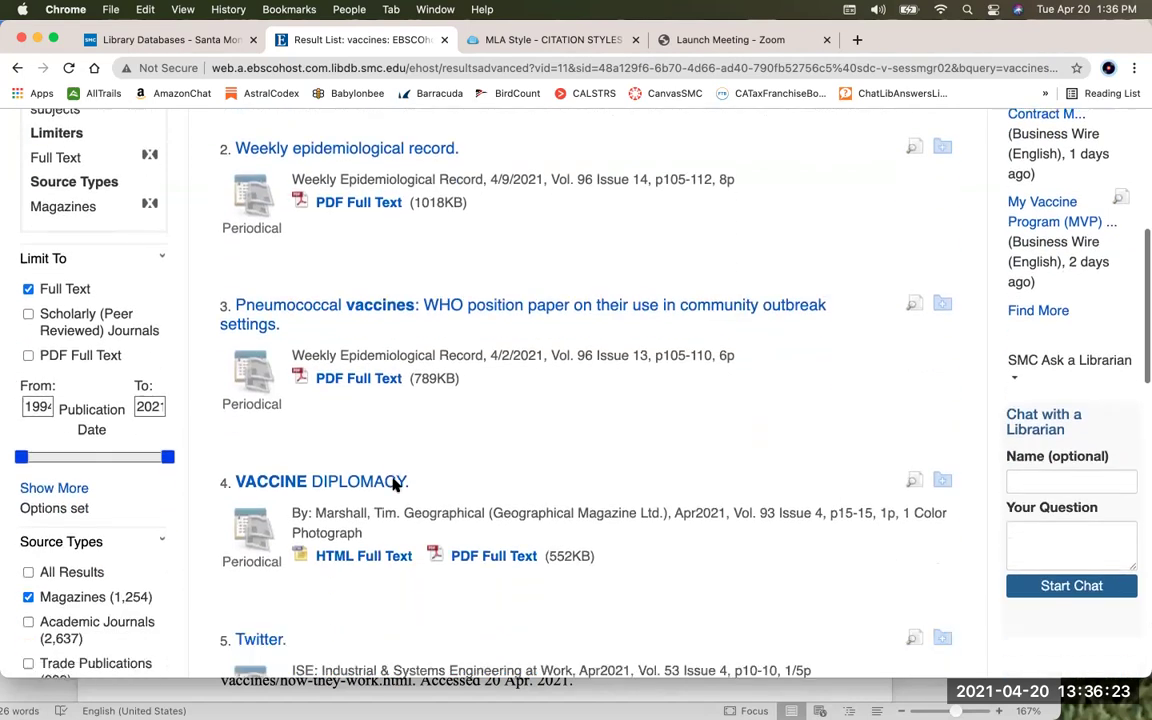
{"action": "scroll", "coordinate": [395, 485], "scroll_direction": "up", "scroll_amount": 3}
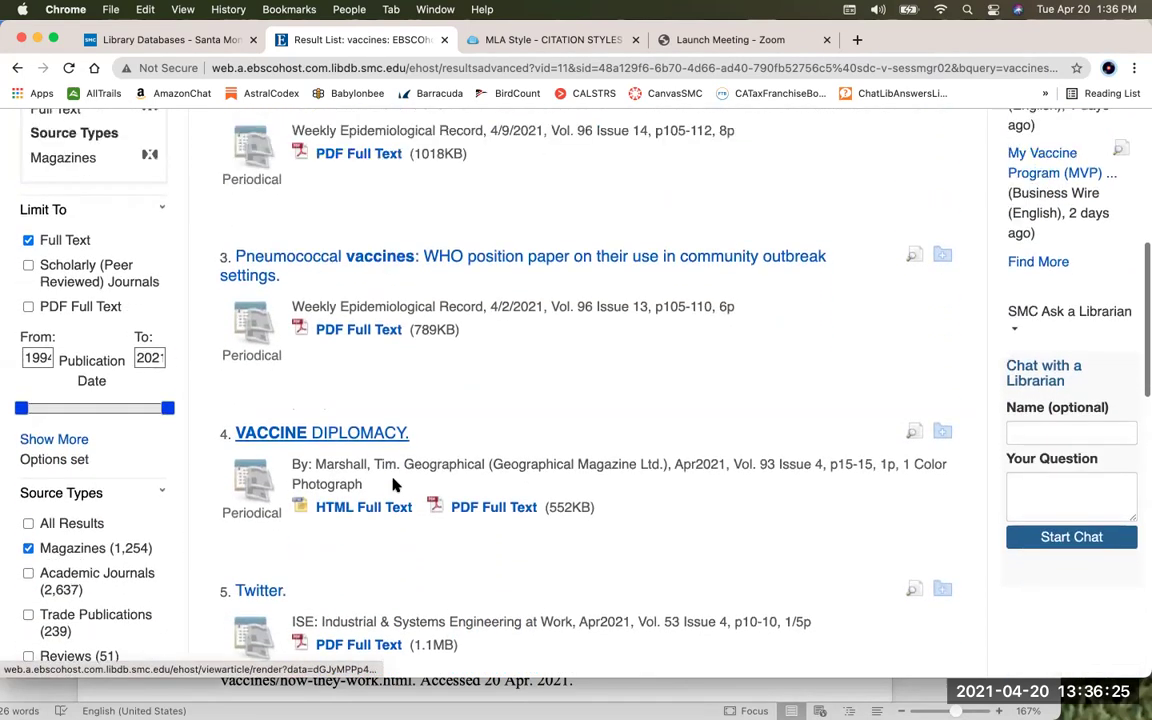
{"action": "scroll", "coordinate": [395, 485], "scroll_direction": "up", "scroll_amount": 10}
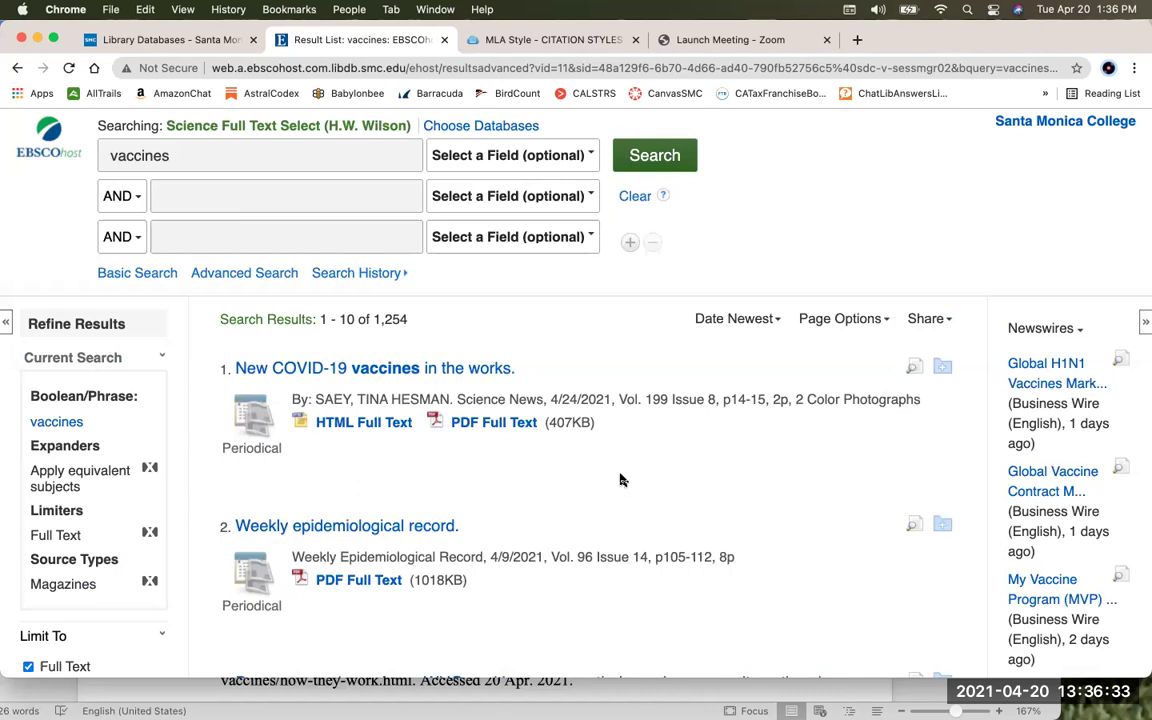
{"action": "scroll", "coordinate": [618, 478], "scroll_direction": "up", "scroll_amount": 1}
{"action": "scroll", "coordinate": [620, 478], "scroll_direction": "down", "scroll_amount": 1}
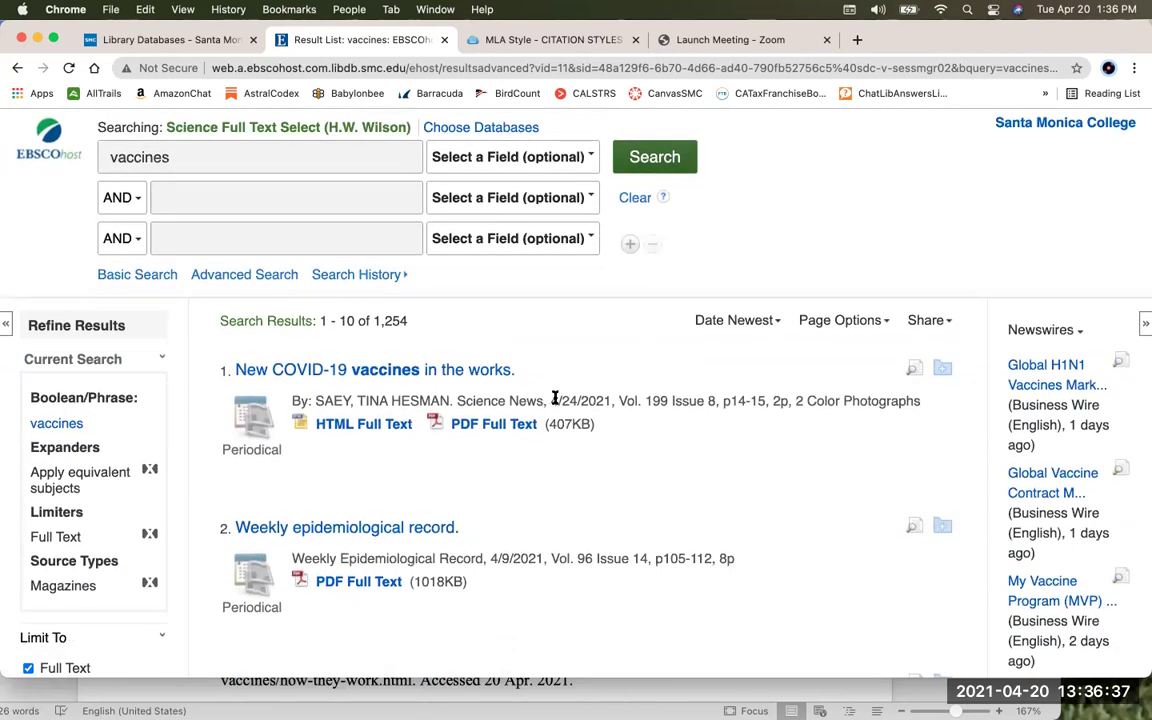
{"action": "left_click_drag", "start_coordinate": [551, 400], "coordinate": [610, 400]}
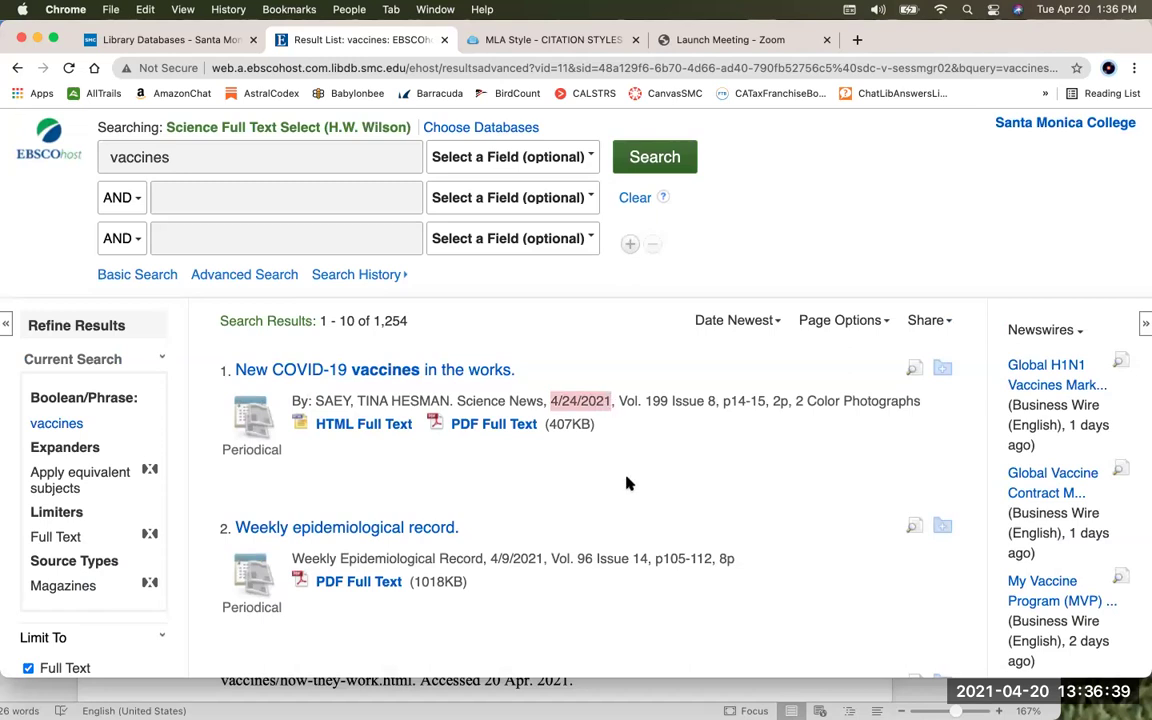
{"action": "left_click", "coordinate": [576, 501]}
{"action": "scroll", "coordinate": [576, 501], "scroll_direction": "down", "scroll_amount": 1}
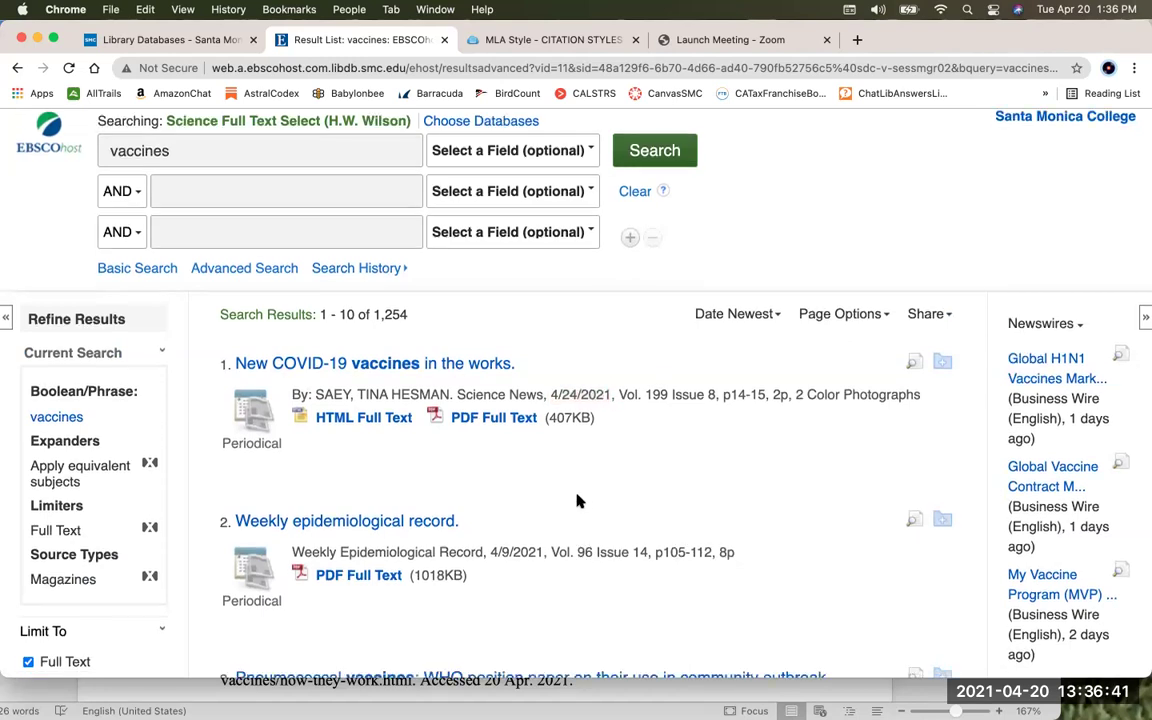
{"action": "scroll", "coordinate": [567, 491], "scroll_direction": "down", "scroll_amount": 2}
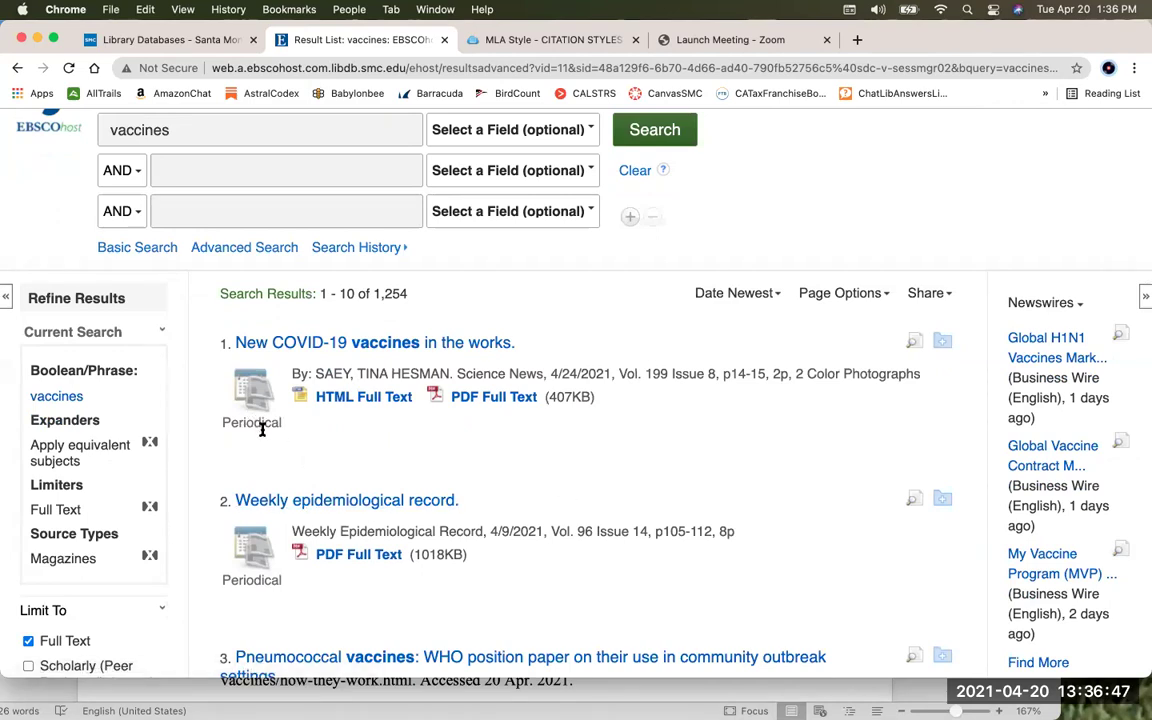
{"action": "left_click_drag", "start_coordinate": [619, 371], "coordinate": [716, 373]}
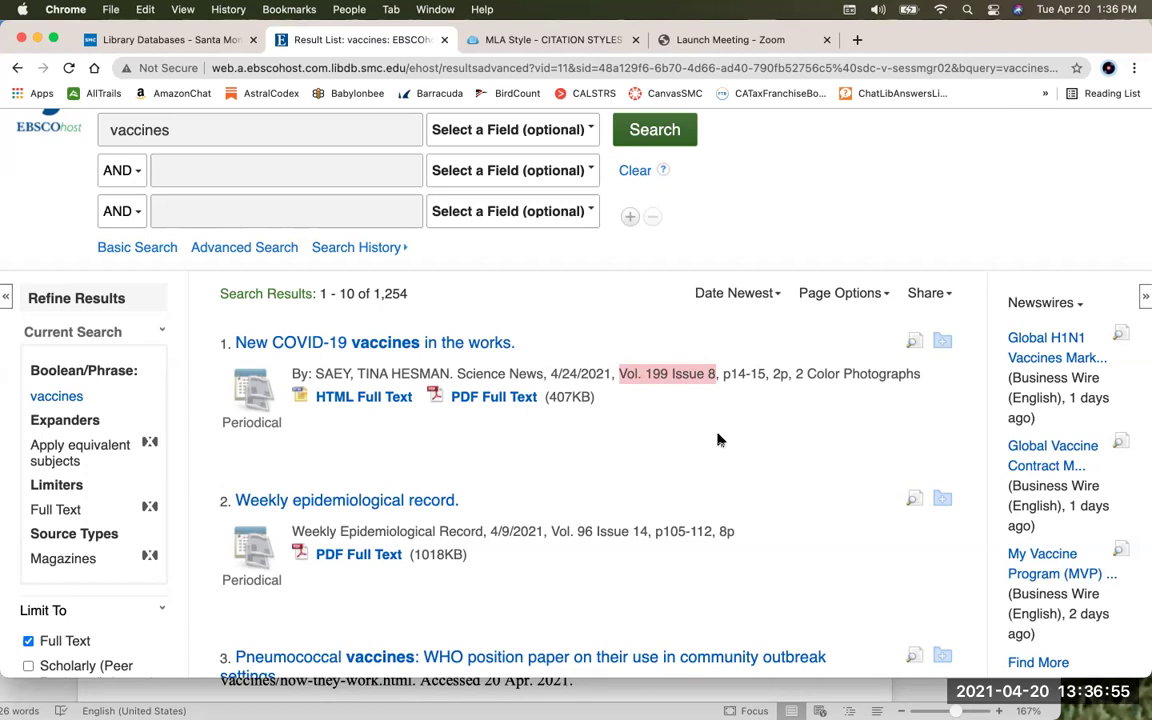
{"action": "left_click_drag", "start_coordinate": [455, 373], "coordinate": [315, 368]}
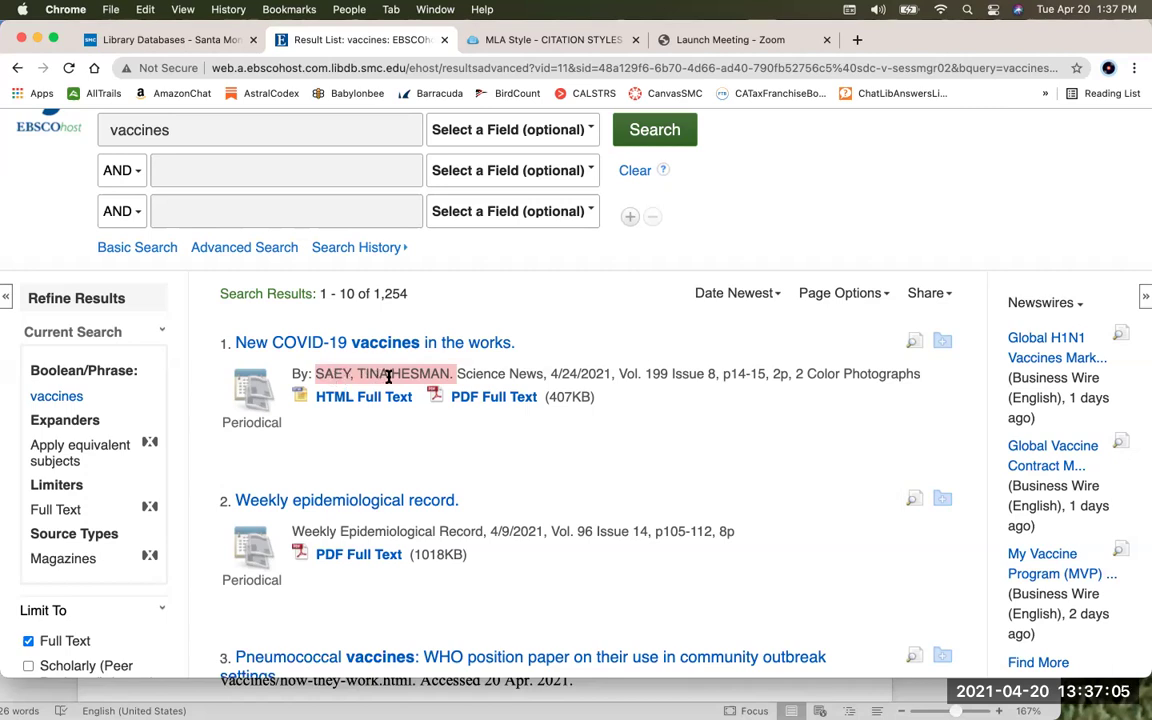
{"action": "left_click", "coordinate": [598, 386]}
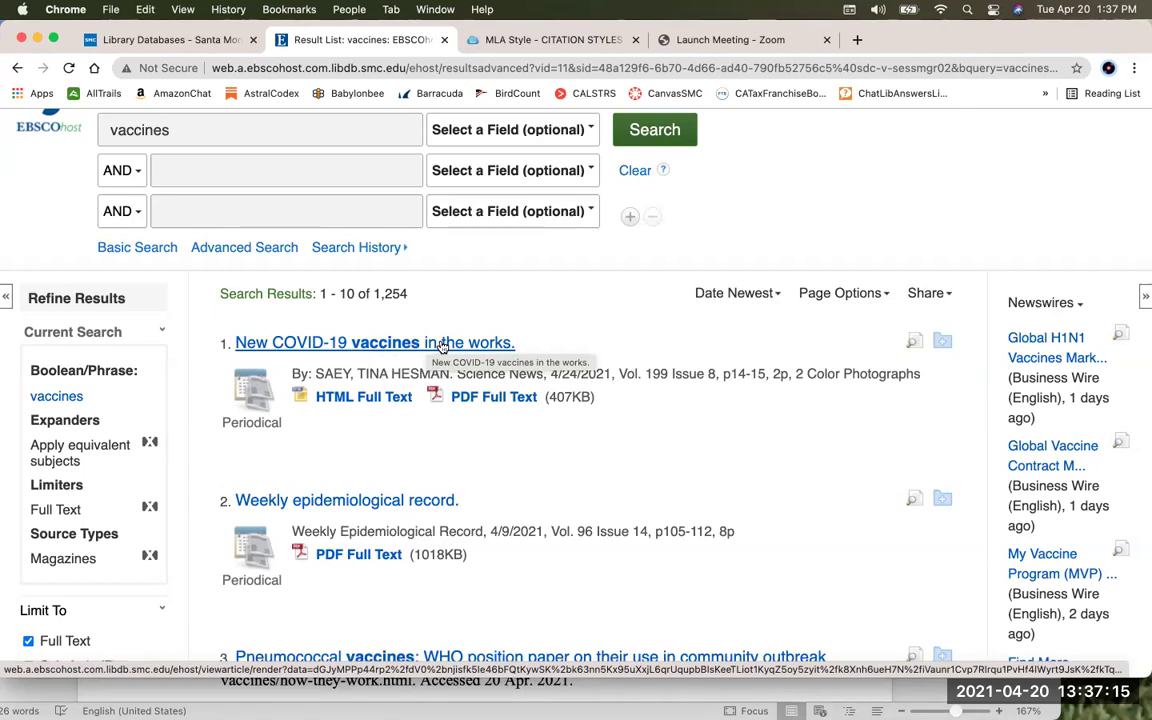
{"action": "left_click_drag", "start_coordinate": [553, 373], "coordinate": [615, 373]}
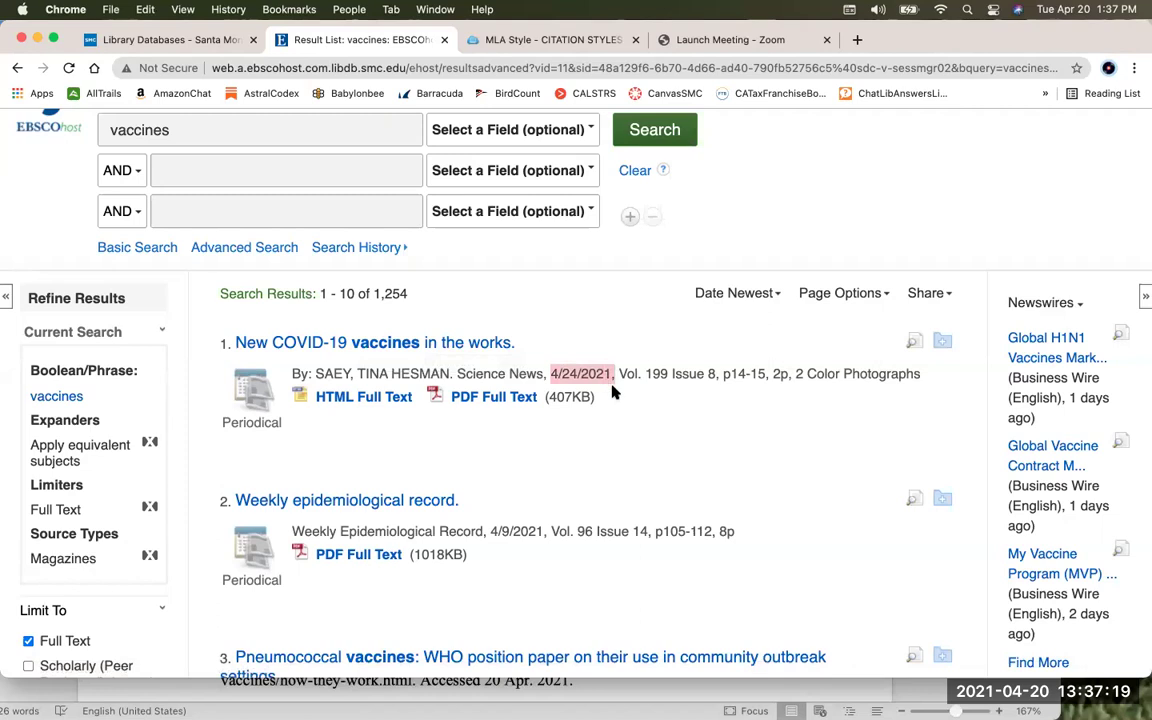
Open the detailed record of "New COVID-19 vaccines in the works." and look over its details and available tools
{"action": "left_click", "coordinate": [416, 343]}
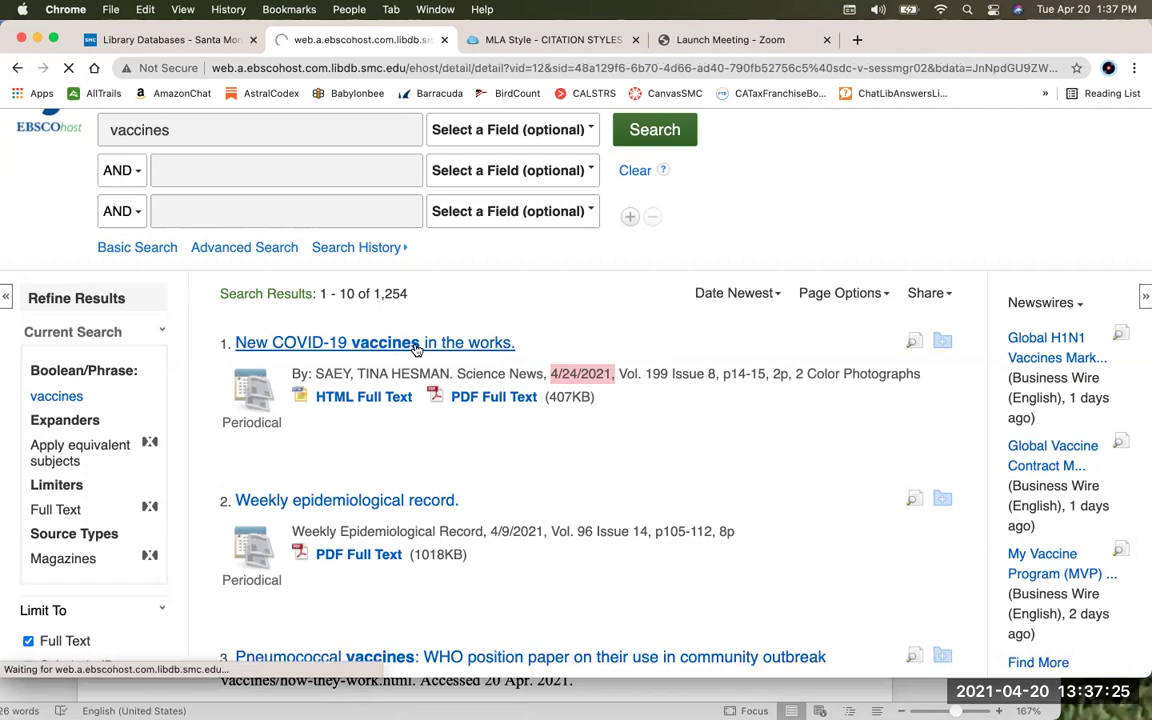
{"action": "scroll", "coordinate": [759, 470], "scroll_direction": "down", "scroll_amount": 1}
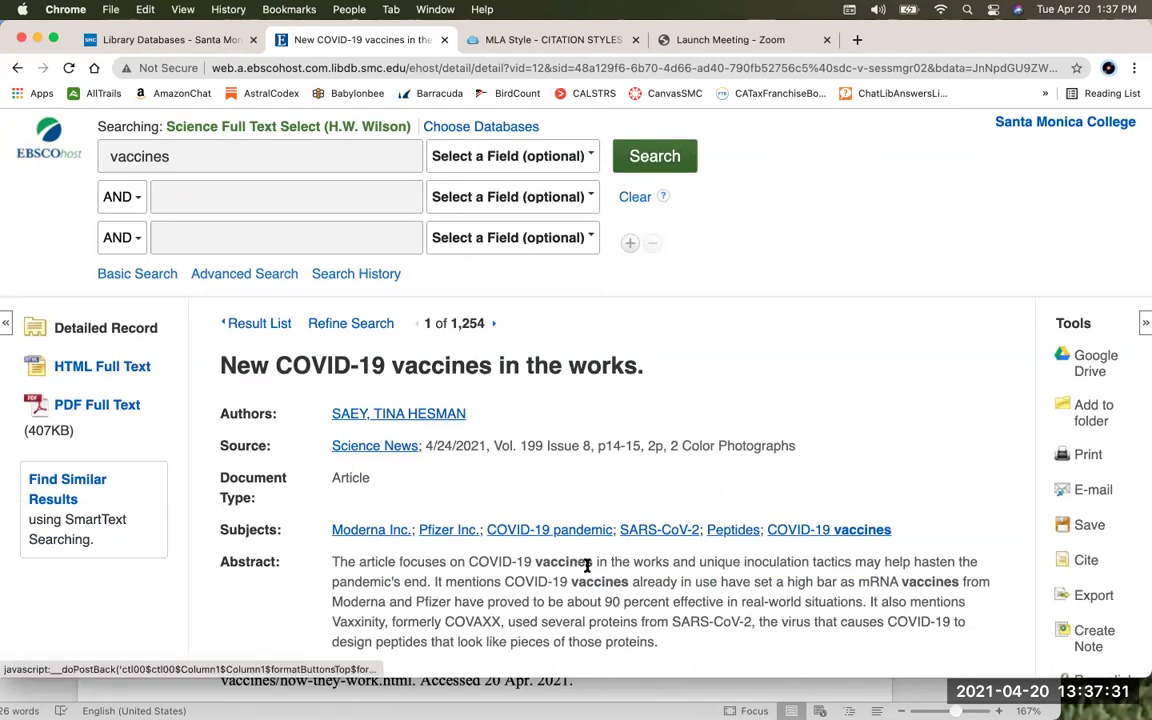
{"action": "scroll", "coordinate": [588, 567], "scroll_direction": "down", "scroll_amount": 10}
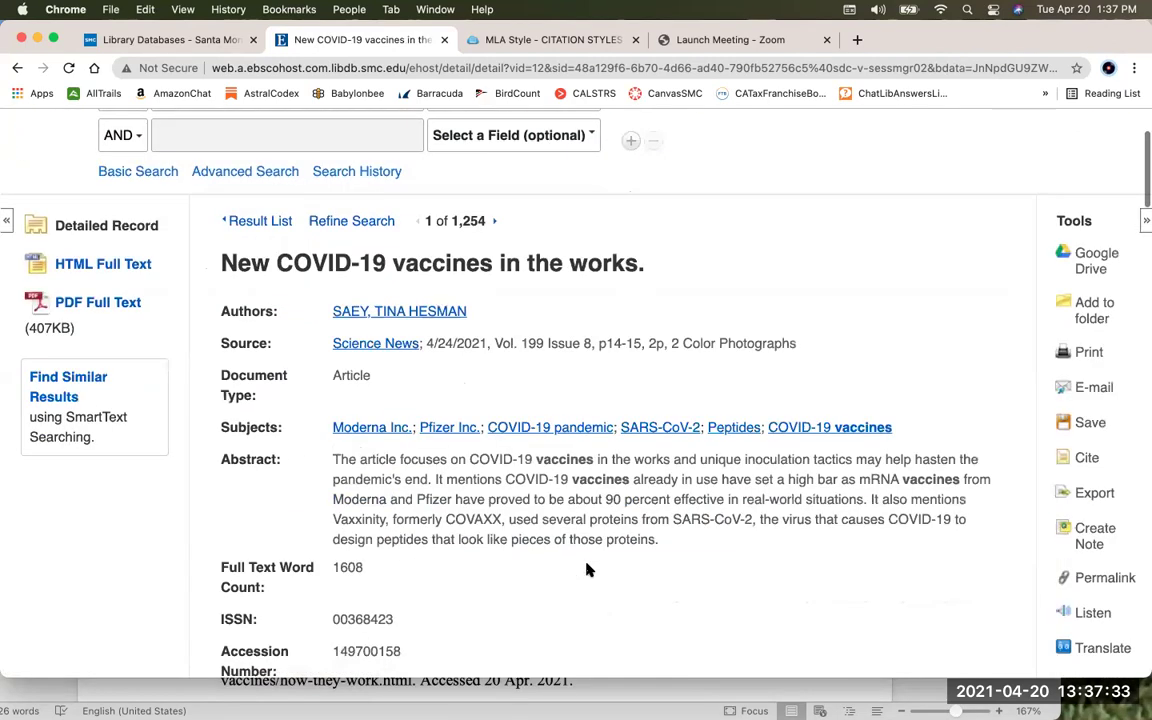
{"action": "scroll", "coordinate": [588, 567], "scroll_direction": "down", "scroll_amount": 8}
{"action": "scroll", "coordinate": [588, 567], "scroll_direction": "up", "scroll_amount": 5}
{"action": "scroll", "coordinate": [588, 567], "scroll_direction": "up", "scroll_amount": 15}
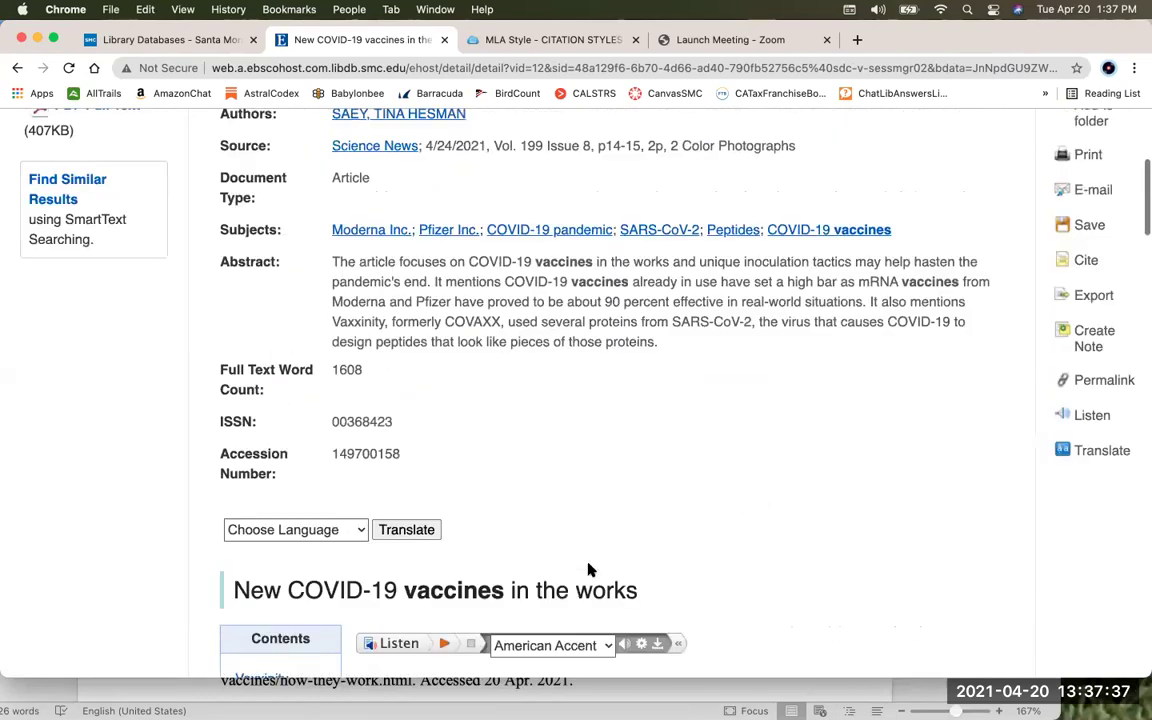
{"action": "scroll", "coordinate": [1048, 555], "scroll_direction": "up", "scroll_amount": 2}
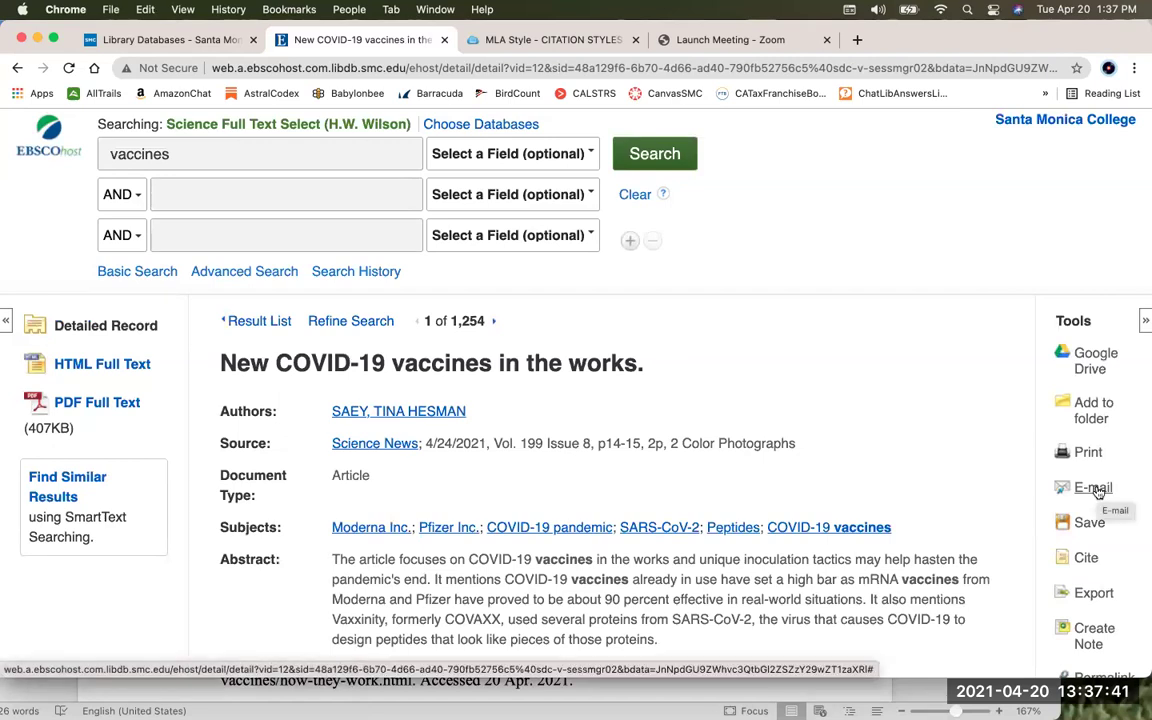
{"action": "scroll", "coordinate": [1098, 490], "scroll_direction": "down", "scroll_amount": 1}
{"action": "scroll", "coordinate": [1098, 495], "scroll_direction": "down", "scroll_amount": 2}
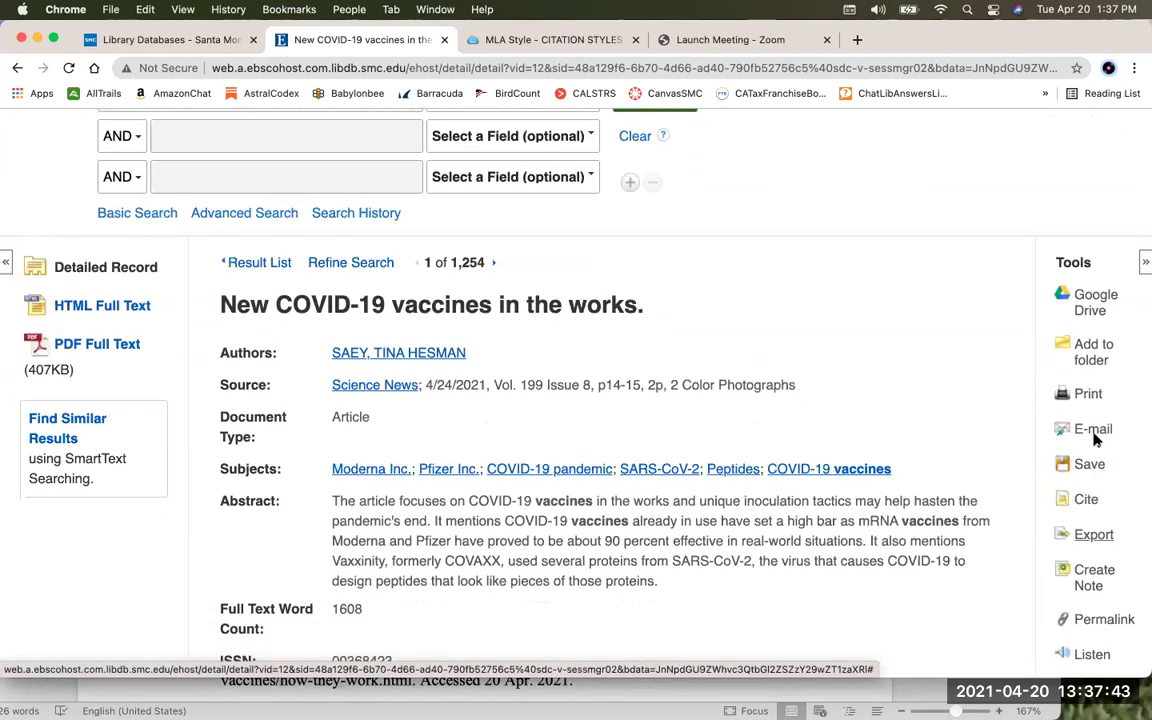
Display the article's citation formats and find the MLA 8th Edition entry
{"action": "left_click", "coordinate": [1080, 505]}
{"action": "scroll", "coordinate": [720, 480], "scroll_direction": "down", "scroll_amount": 5}
{"action": "scroll", "coordinate": [717, 482], "scroll_direction": "down", "scroll_amount": 10}
{"action": "scroll", "coordinate": [717, 482], "scroll_direction": "down", "scroll_amount": 2}
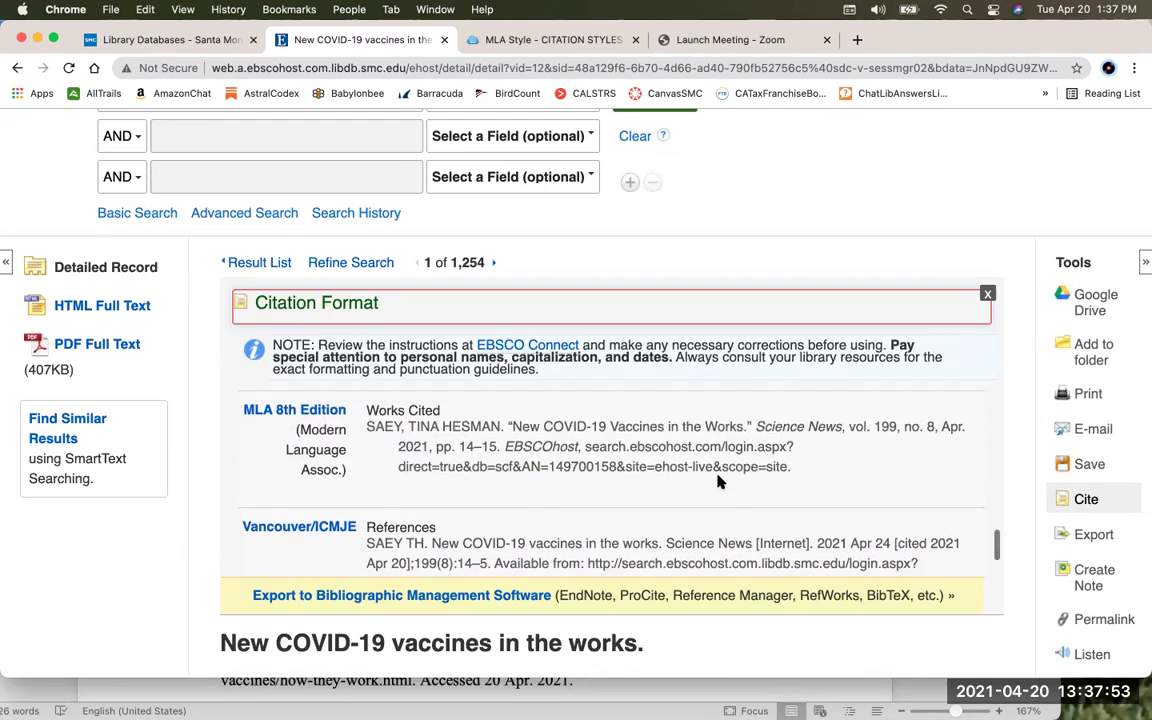
Check the author's capitalization, the volume and issue, and the database name in the MLA 8th Edition citation
{"action": "left_click_drag", "start_coordinate": [503, 428], "coordinate": [367, 428]}
{"action": "left_click_drag", "start_coordinate": [933, 426], "coordinate": [838, 432]}
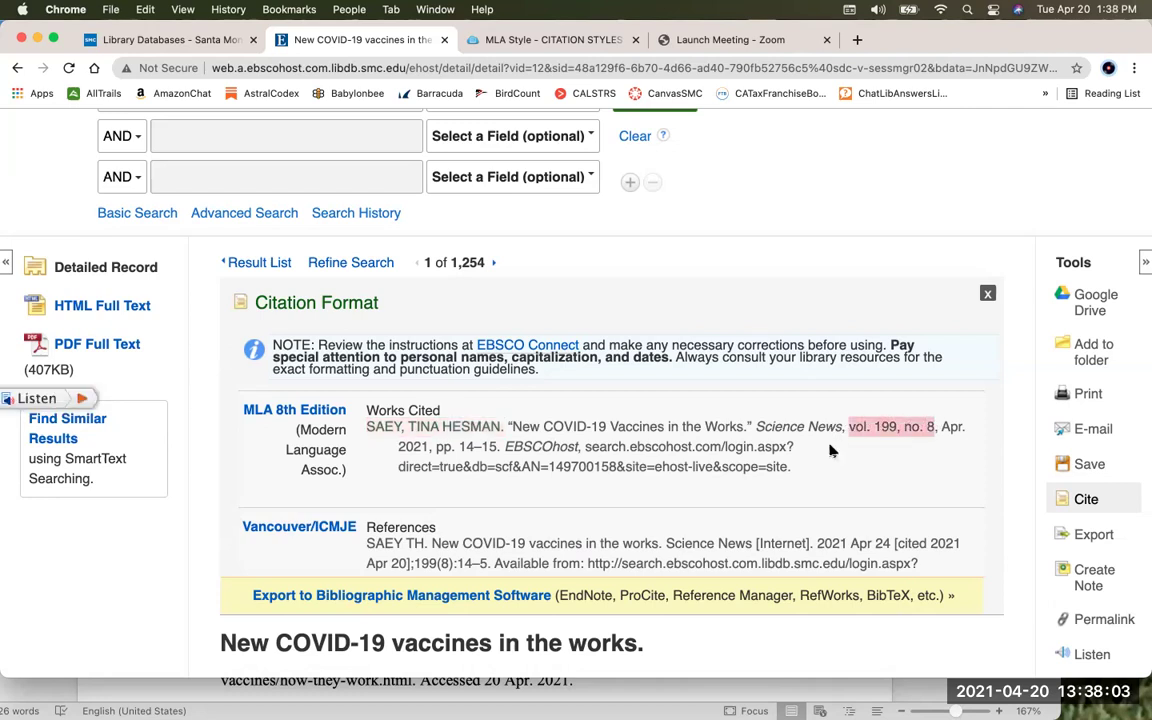
{"action": "left_click", "coordinate": [826, 452]}
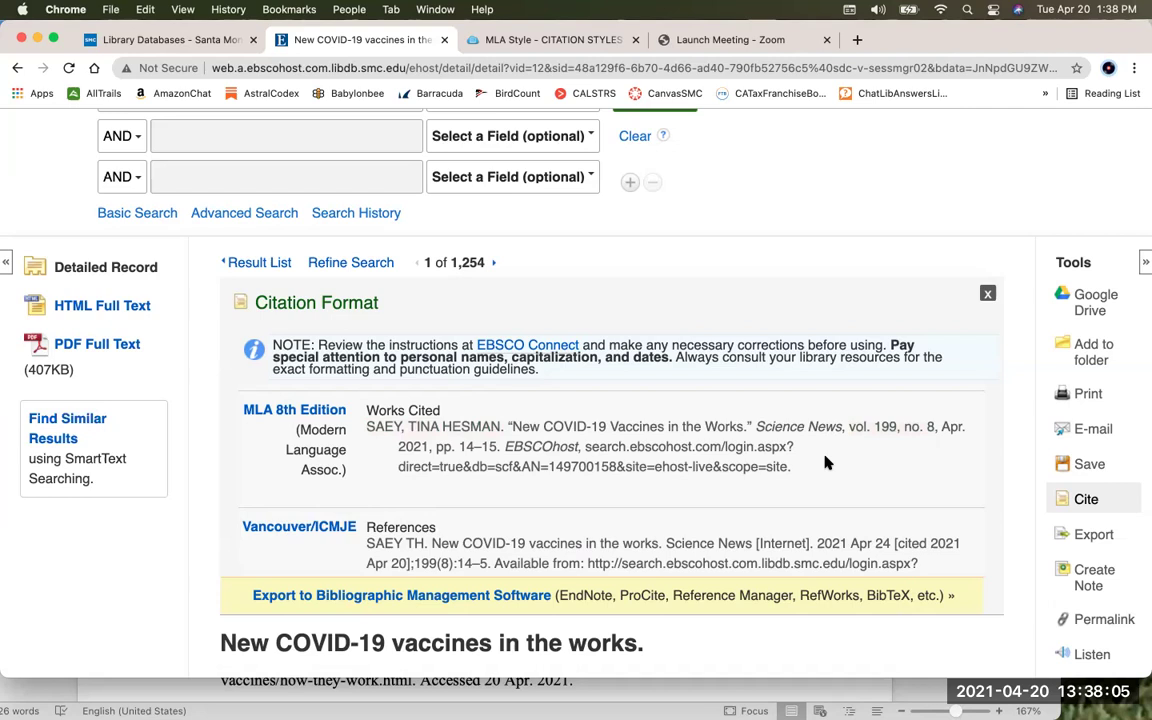
{"action": "left_click_drag", "start_coordinate": [577, 446], "coordinate": [502, 444]}
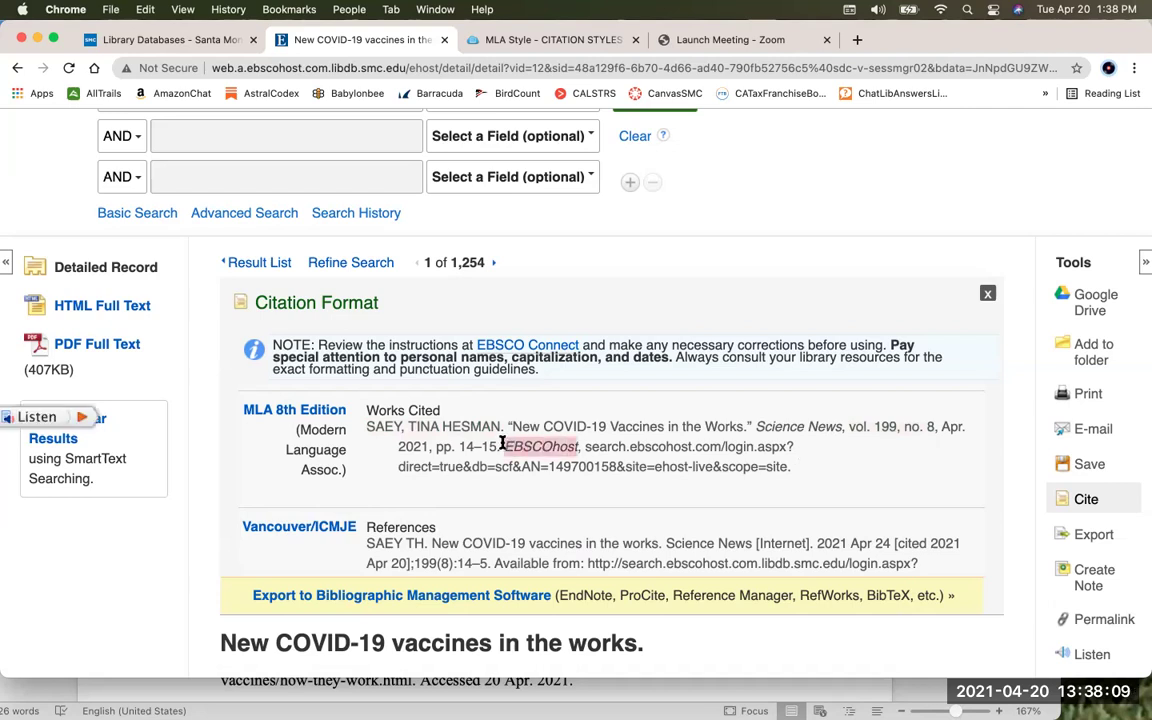
{"action": "scroll", "coordinate": [885, 494], "scroll_direction": "down", "scroll_amount": 1}
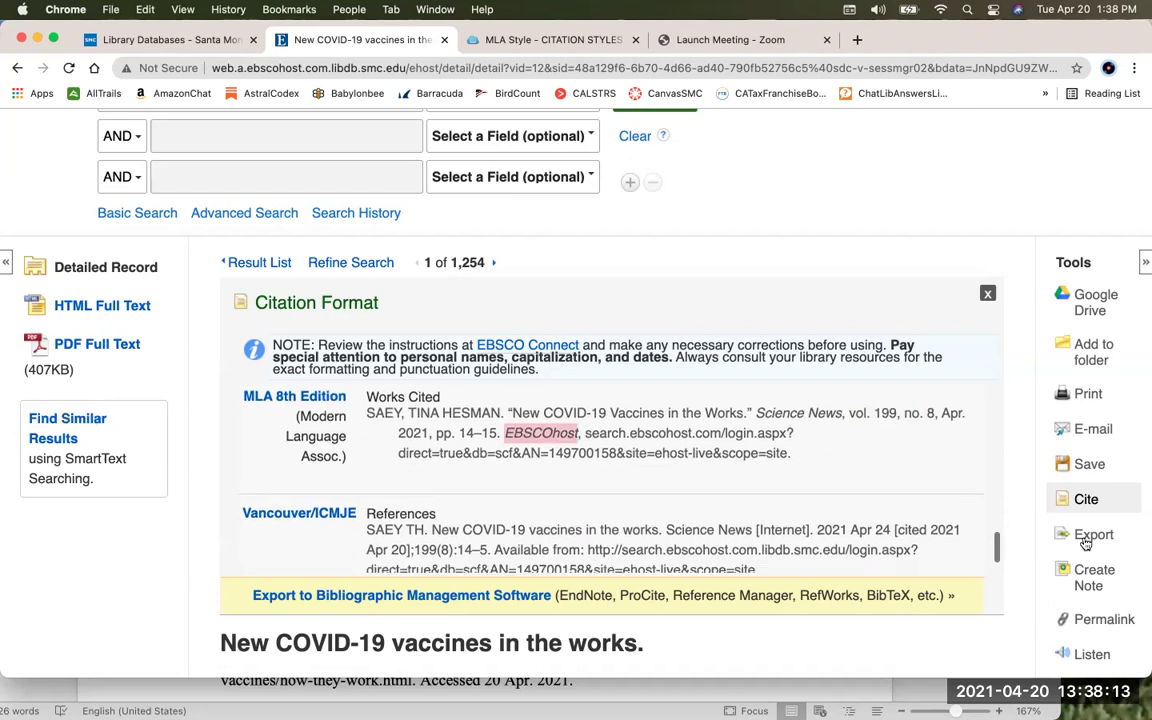
Read through the article's record details and full text below the citation formats
{"action": "scroll", "coordinate": [939, 470], "scroll_direction": "down", "scroll_amount": 5}
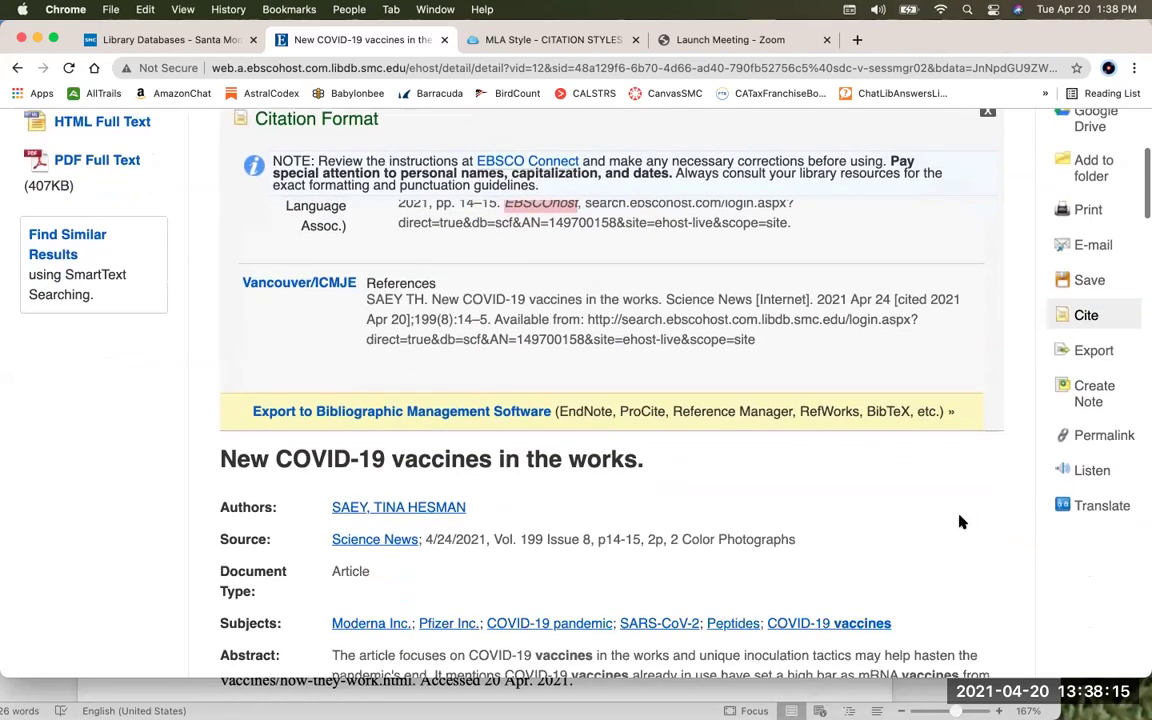
{"action": "scroll", "coordinate": [913, 501], "scroll_direction": "down", "scroll_amount": 8}
{"action": "scroll", "coordinate": [868, 491], "scroll_direction": "down", "scroll_amount": 2}
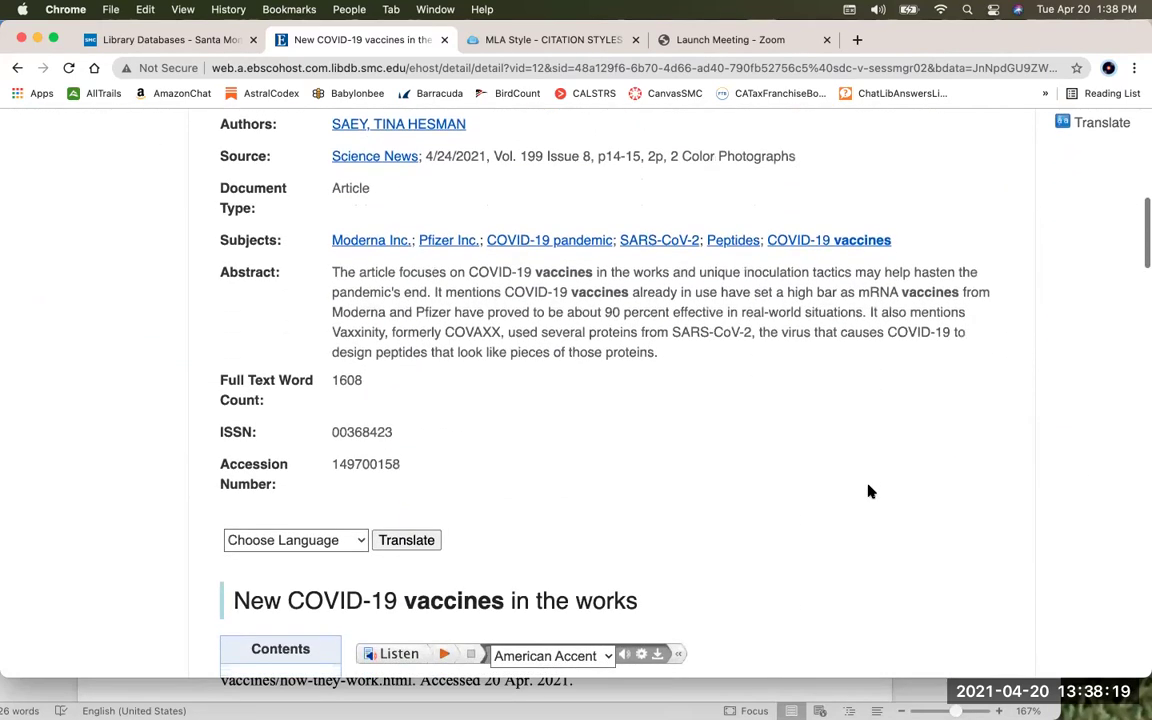
{"action": "scroll", "coordinate": [868, 491], "scroll_direction": "down", "scroll_amount": 1}
{"action": "scroll", "coordinate": [868, 491], "scroll_direction": "up", "scroll_amount": 1}
{"action": "scroll", "coordinate": [868, 491], "scroll_direction": "down", "scroll_amount": 5}
{"action": "scroll", "coordinate": [868, 491], "scroll_direction": "down", "scroll_amount": 6}
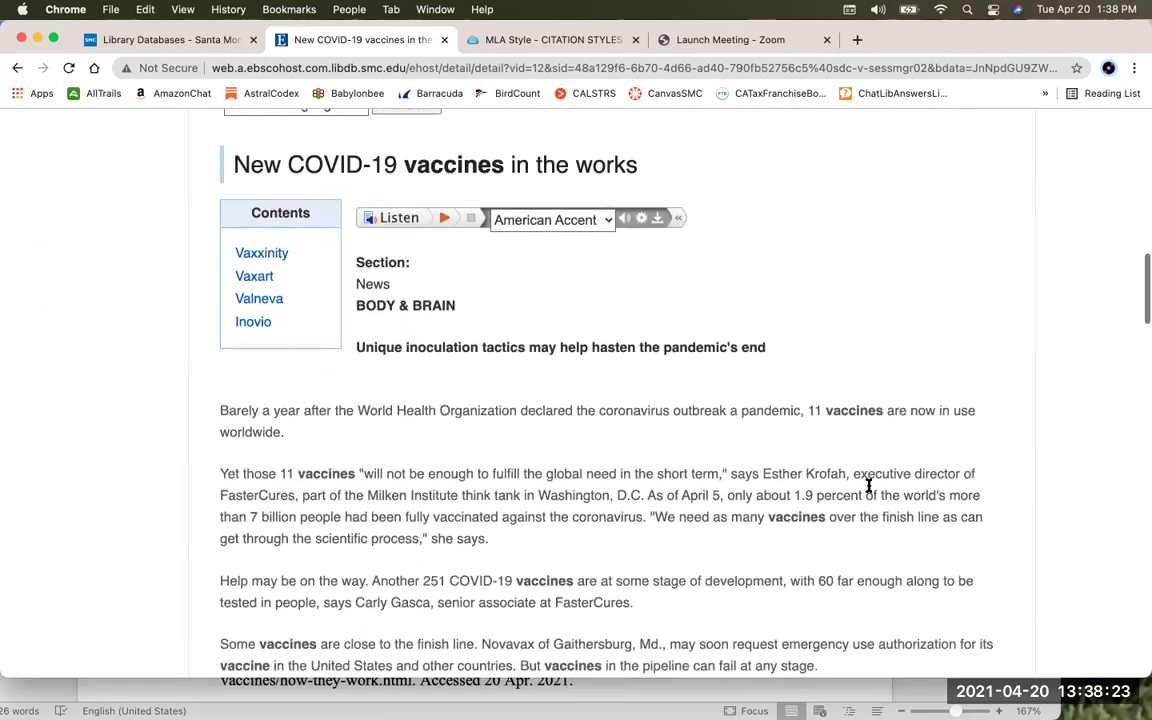
{"action": "scroll", "coordinate": [868, 488], "scroll_direction": "down", "scroll_amount": 8}
{"action": "scroll", "coordinate": [868, 485], "scroll_direction": "down", "scroll_amount": 20}
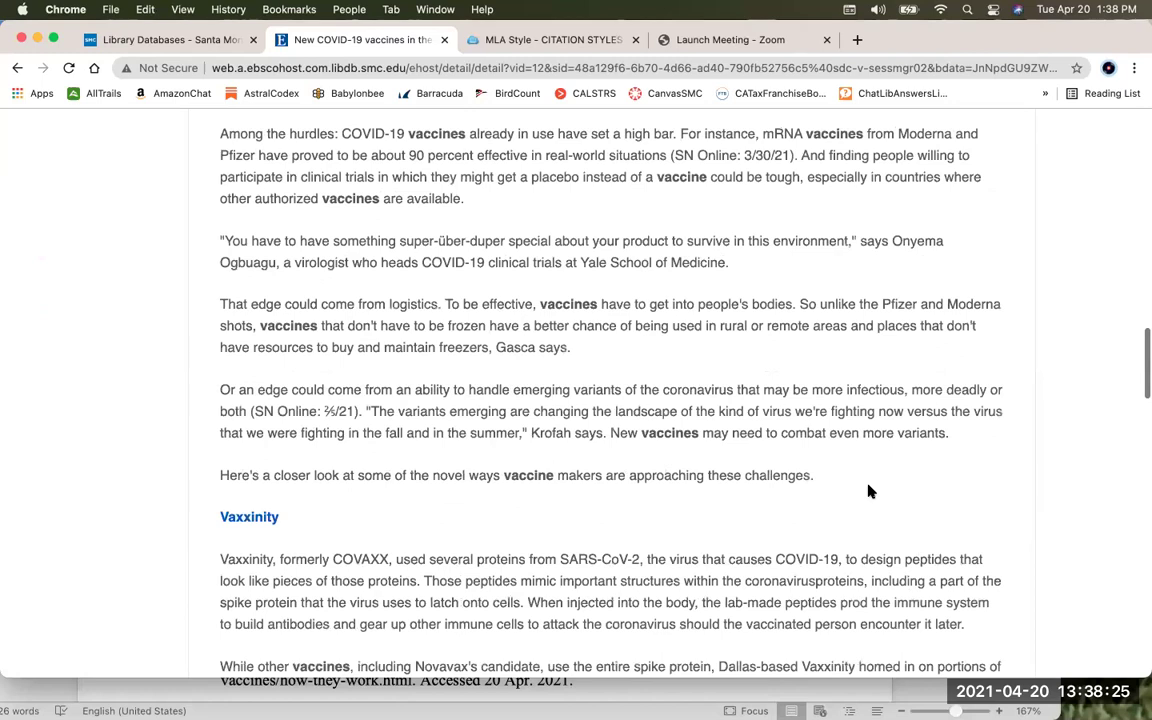
Highlight the database name Science Full Text Select above the search form and return to the MLA 8th Edition citation
{"action": "scroll", "coordinate": [514, 404], "scroll_direction": "up", "scroll_amount": 20}
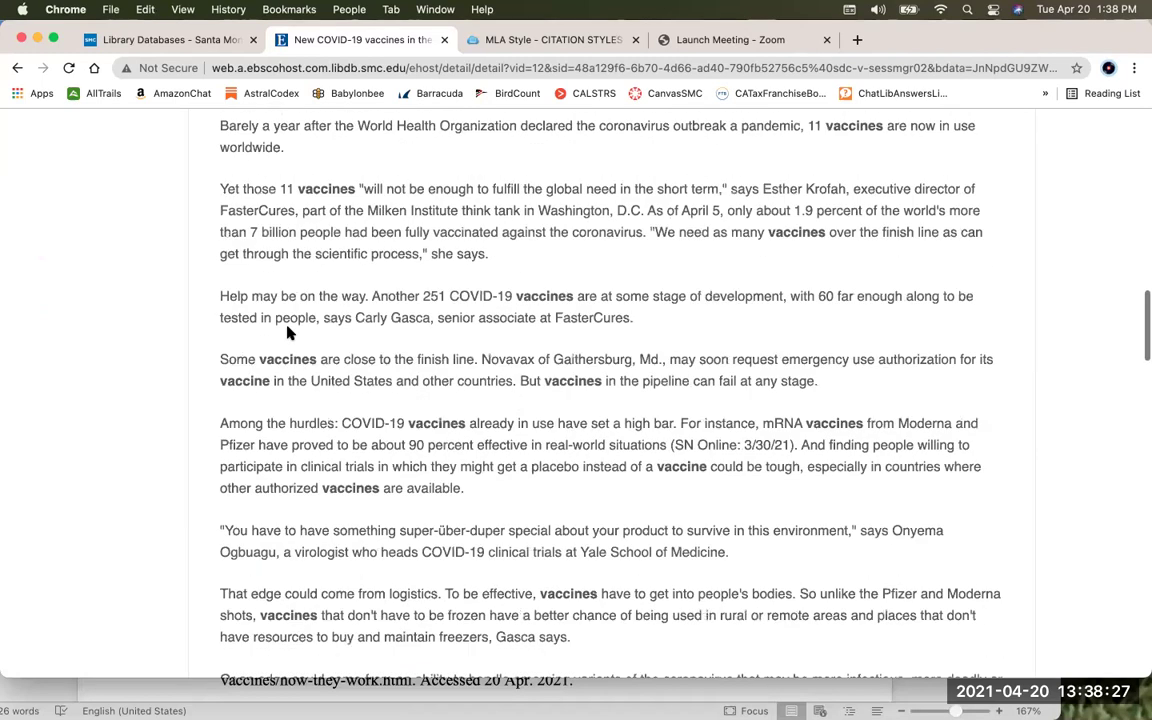
{"action": "left_click_drag", "start_coordinate": [168, 176], "coordinate": [322, 178]}
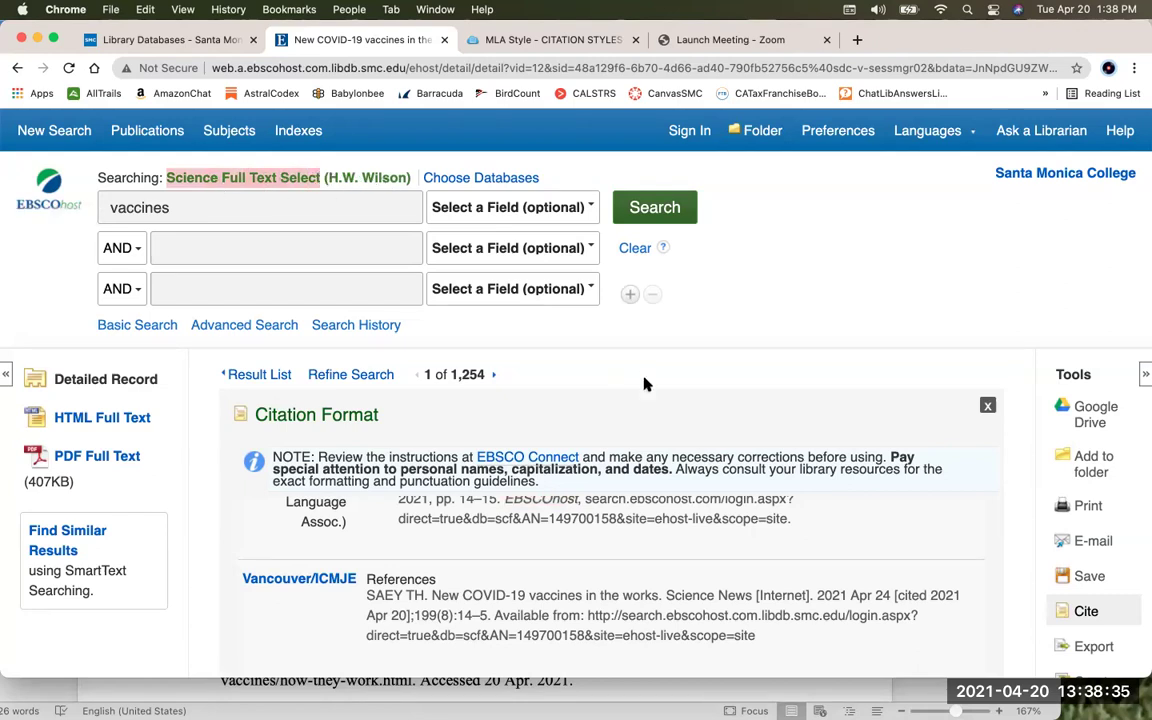
{"action": "scroll", "coordinate": [647, 494], "scroll_direction": "down", "scroll_amount": 3}
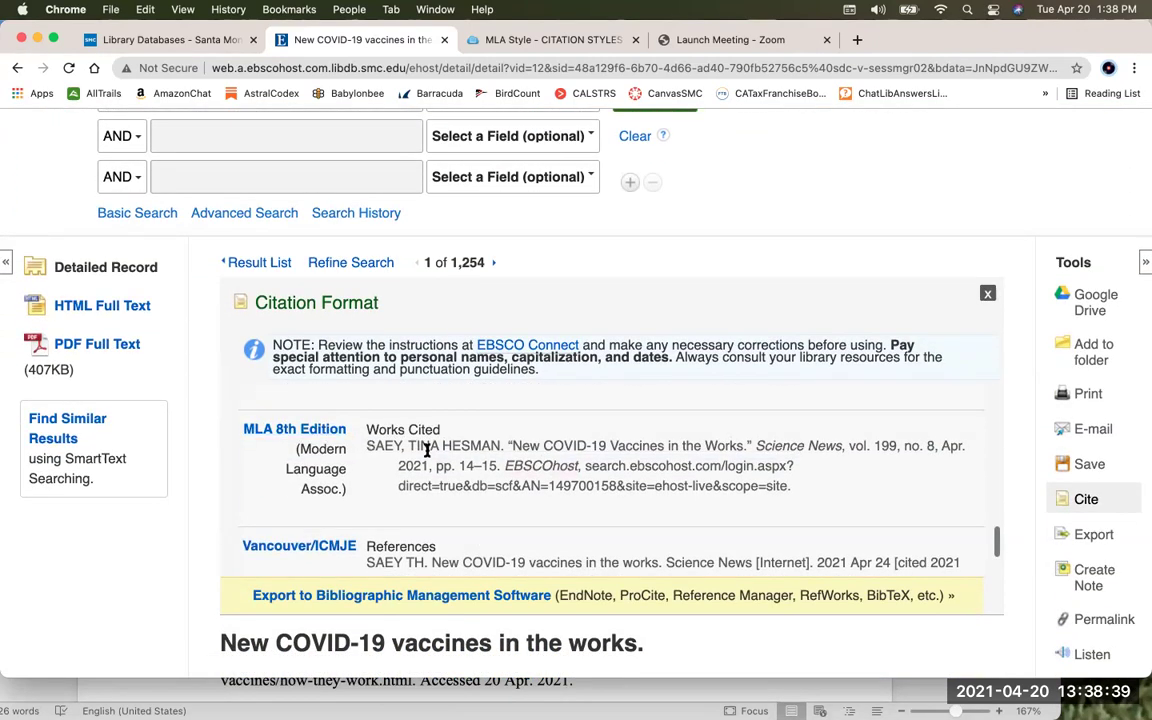
Select the MLA 8th Edition citation, switch to the Word document and place the insertion point after the last Works Cited entry
{"action": "left_click_drag", "start_coordinate": [790, 488], "coordinate": [368, 448]}
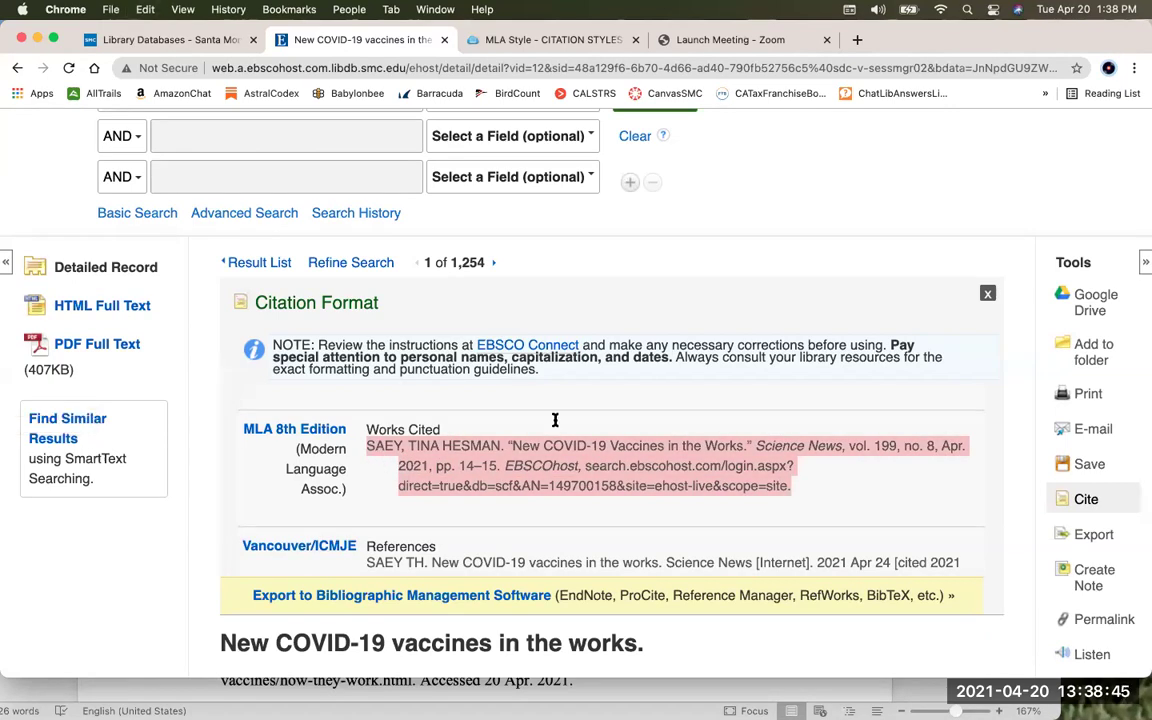
{"action": "left_click_drag", "start_coordinate": [850, 30], "coordinate": [822, 120]}
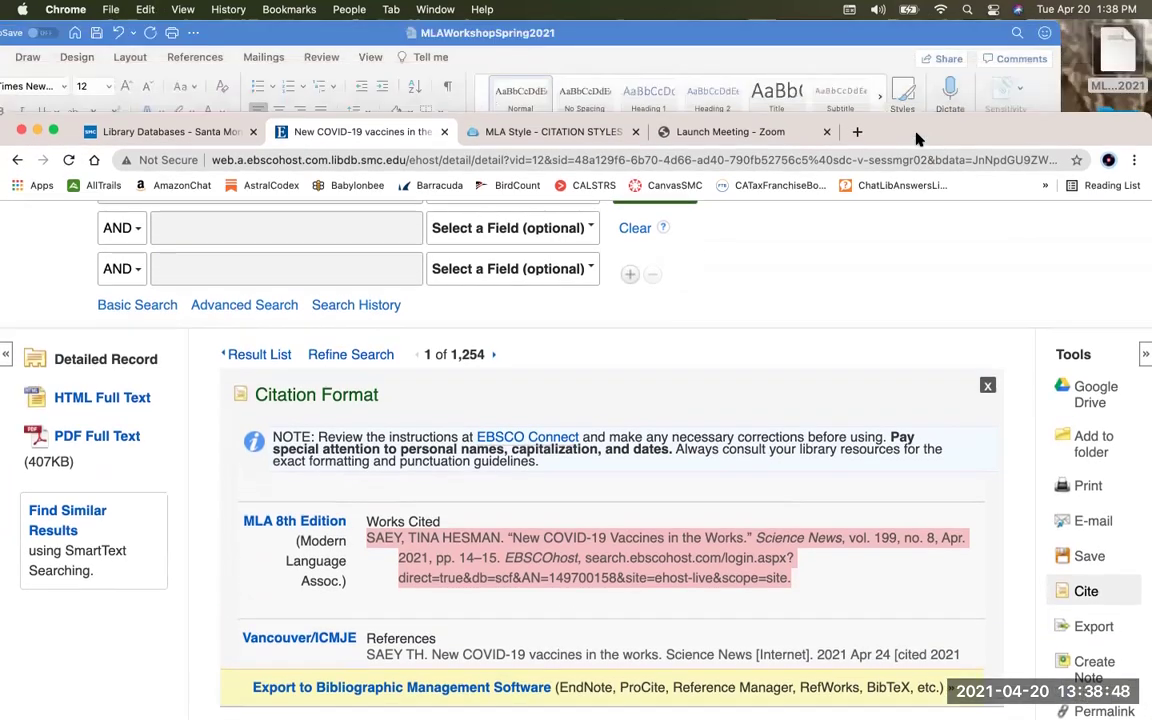
{"action": "left_click", "coordinate": [740, 35]}
{"action": "scroll", "coordinate": [500, 328], "scroll_direction": "down", "scroll_amount": 5}
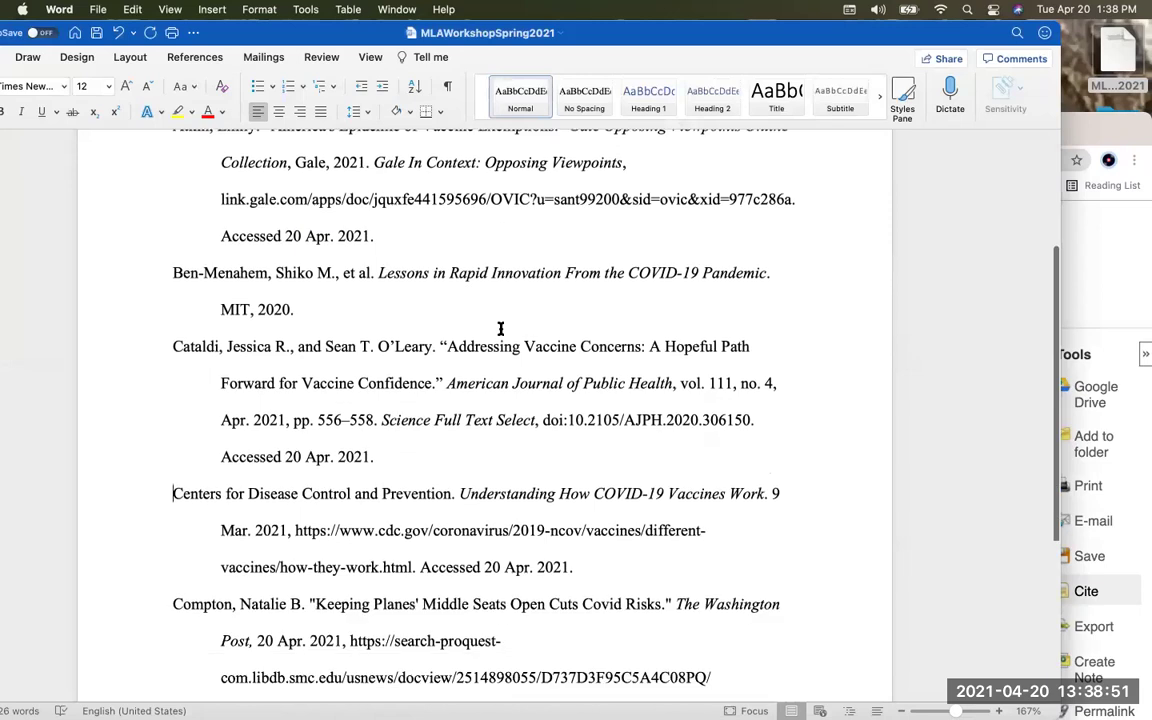
{"action": "scroll", "coordinate": [500, 330], "scroll_direction": "down", "scroll_amount": 3}
{"action": "left_click", "coordinate": [622, 472]}
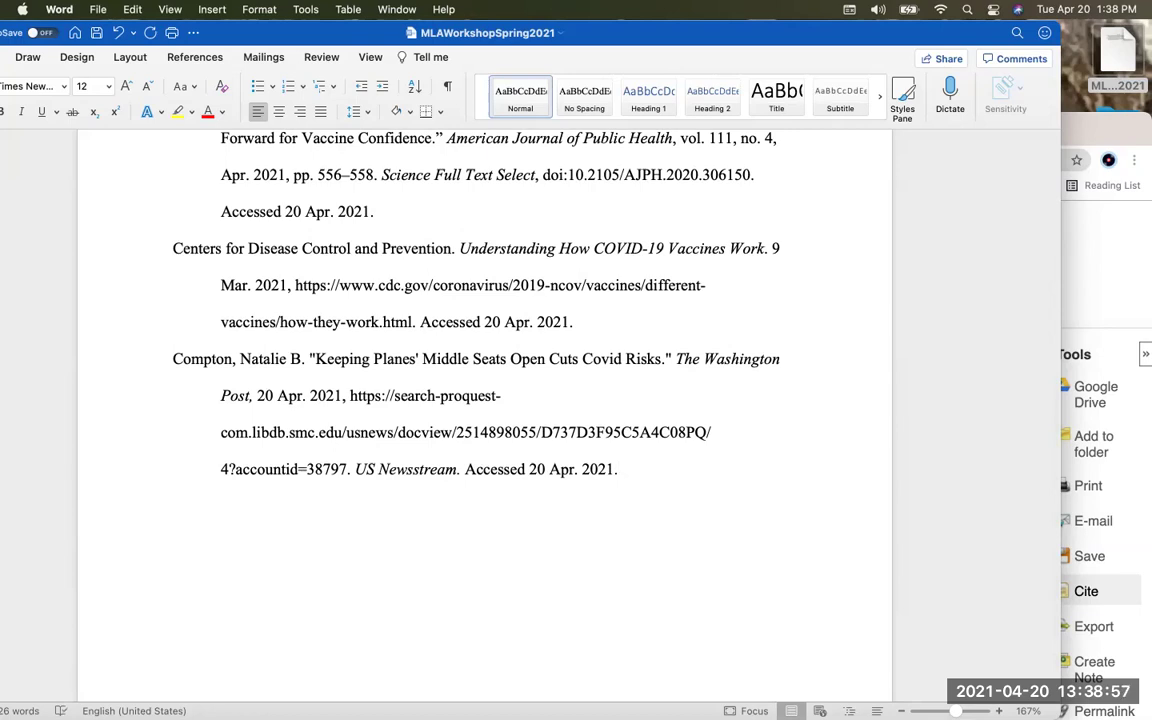
{"action": "type", "text": "Accessed 20 Apr. 2021."}
{"action": "key", "text": "super+z"}
Switch back to Chrome and copy the complete MLA 8th Edition citation of the article
{"action": "left_click", "coordinate": [1126, 135]}
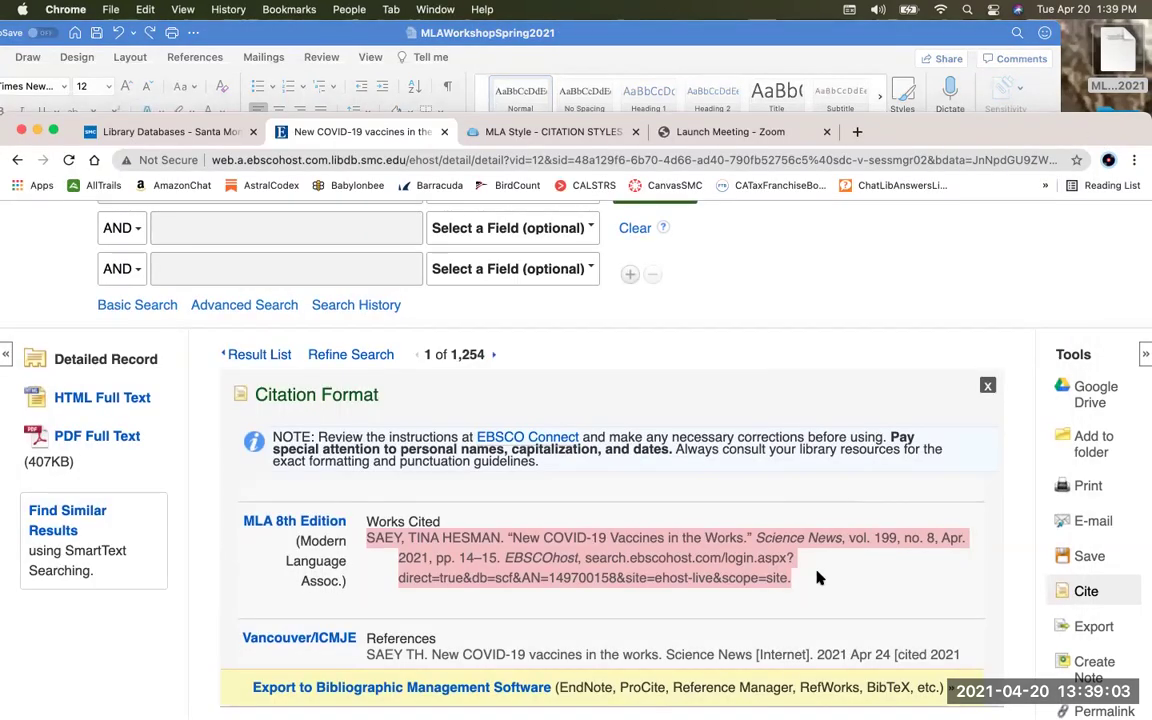
{"action": "left_click_drag", "start_coordinate": [790, 578], "coordinate": [368, 541]}
{"action": "key", "text": "super+c"}
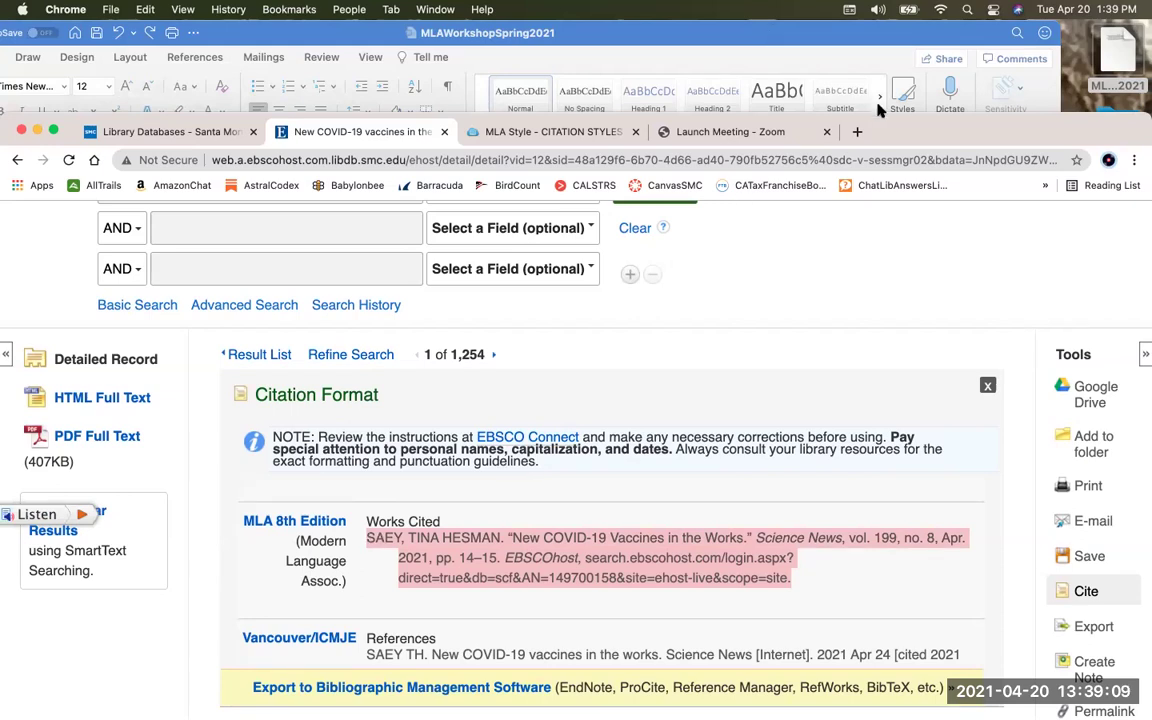
Paste the citation below the last Works Cited entry in Word with Match Destination Formatting
{"action": "left_click", "coordinate": [848, 40]}
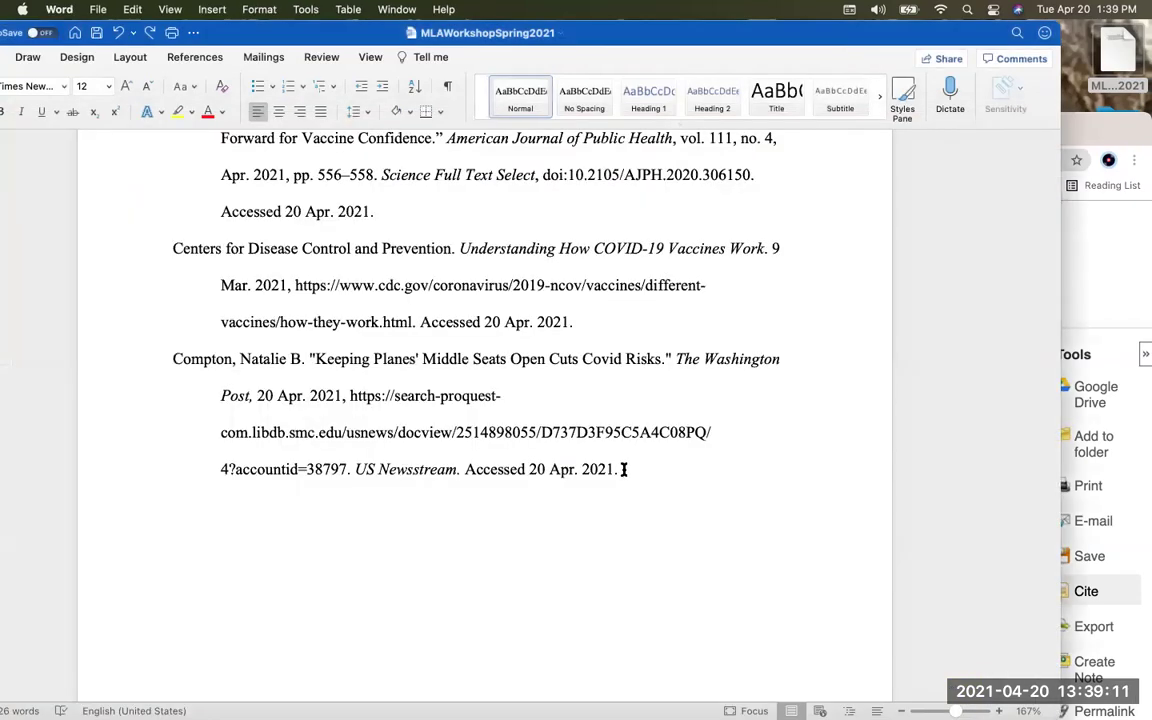
{"action": "key", "text": "super+v"}
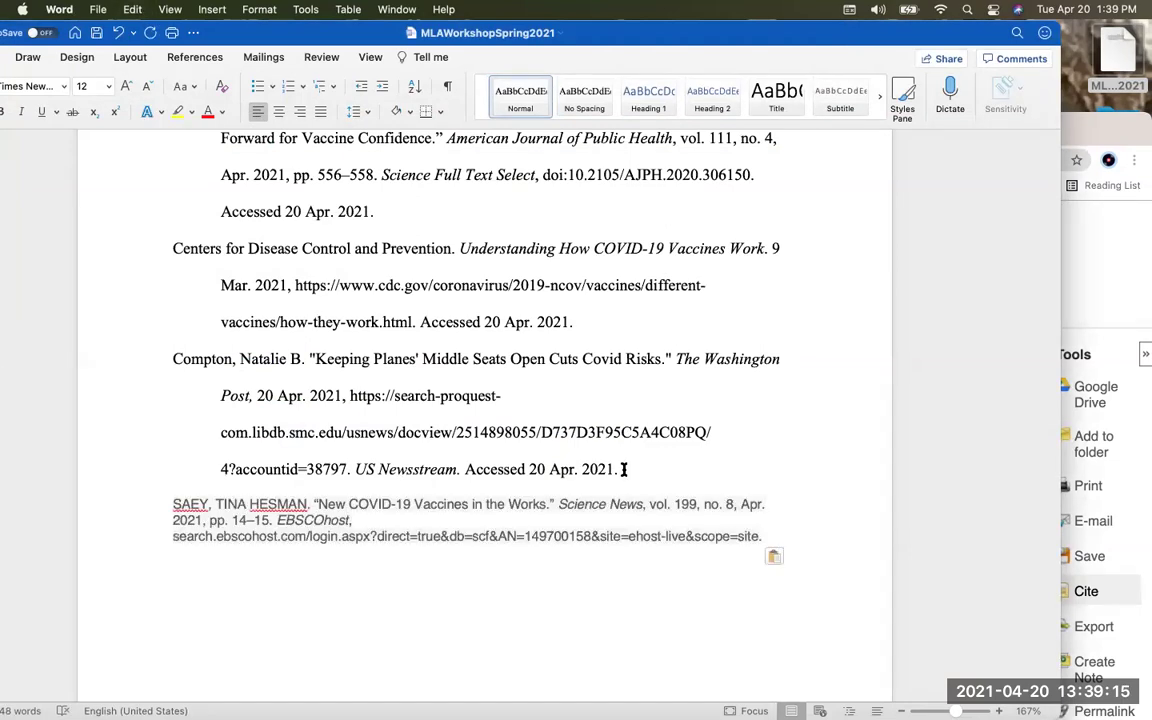
{"action": "left_click", "coordinate": [782, 558]}
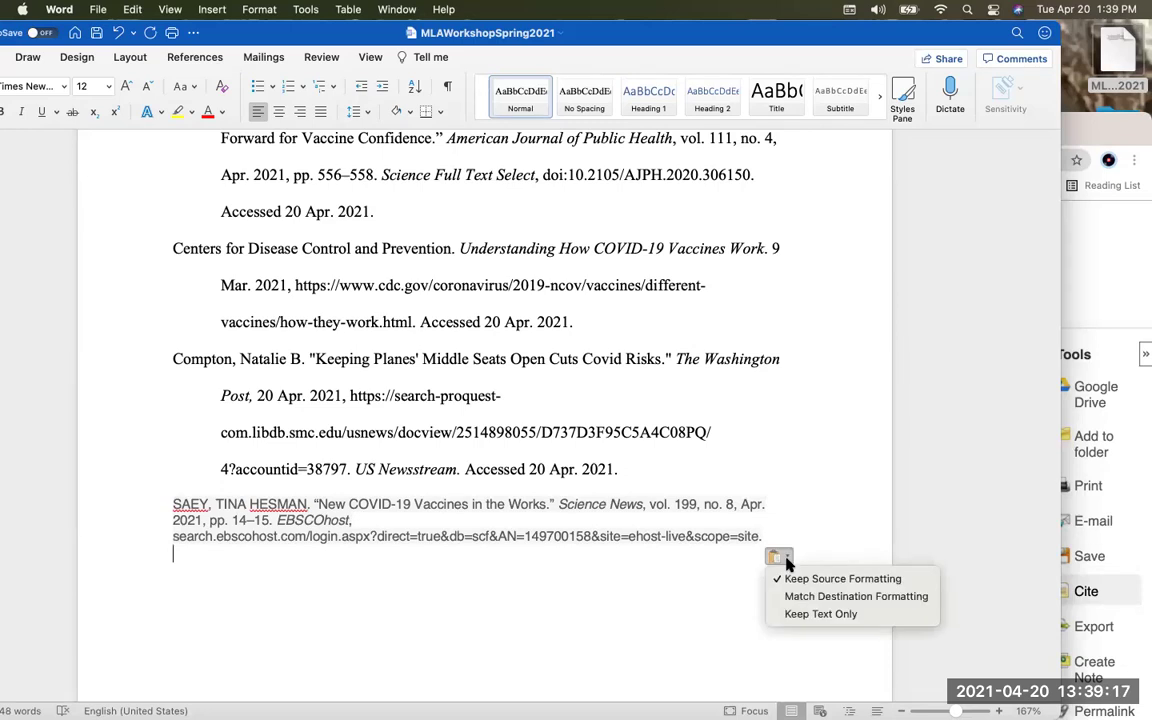
{"action": "left_click", "coordinate": [814, 597]}
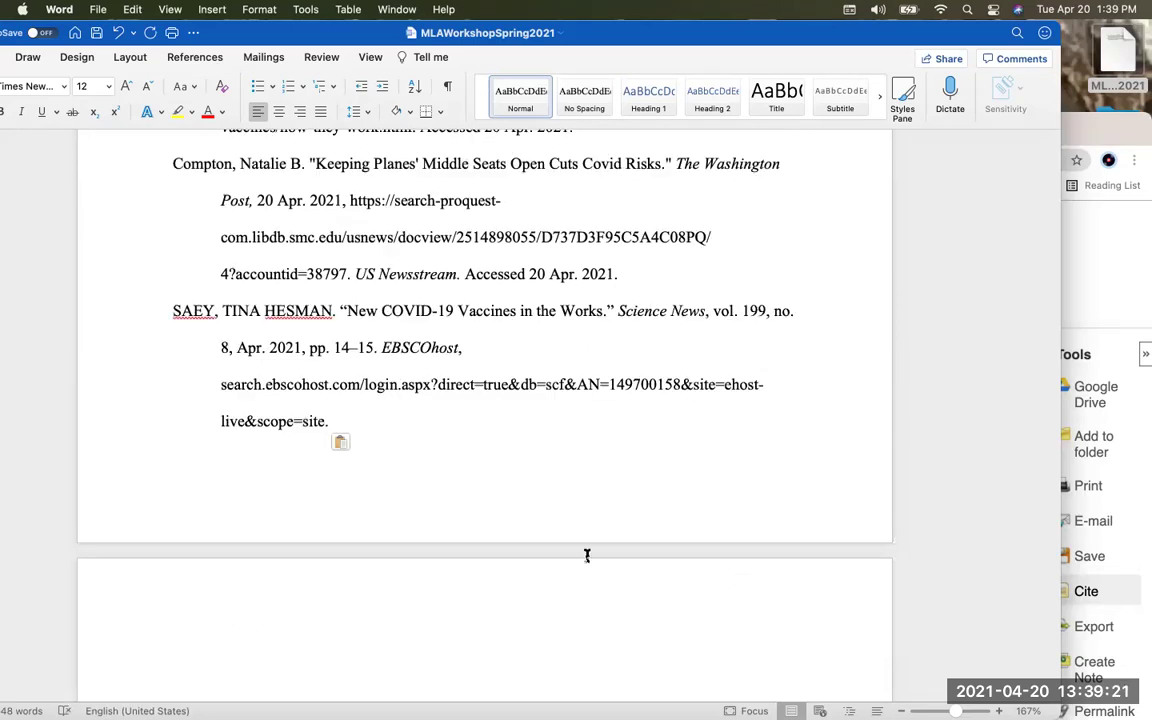
{"action": "scroll", "coordinate": [420, 478], "scroll_direction": "up", "scroll_amount": 3}
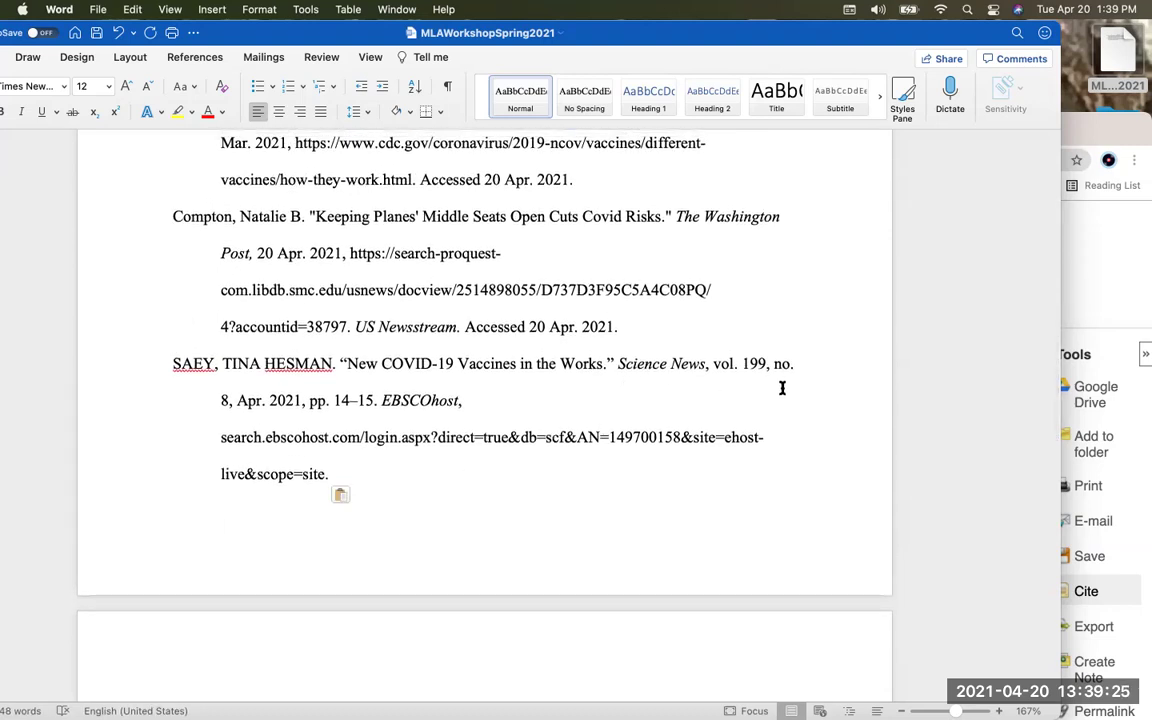
Delete "vol. 199, no. 8," after Science News in the pasted citation
{"action": "left_click_drag", "start_coordinate": [715, 364], "coordinate": [788, 366]}
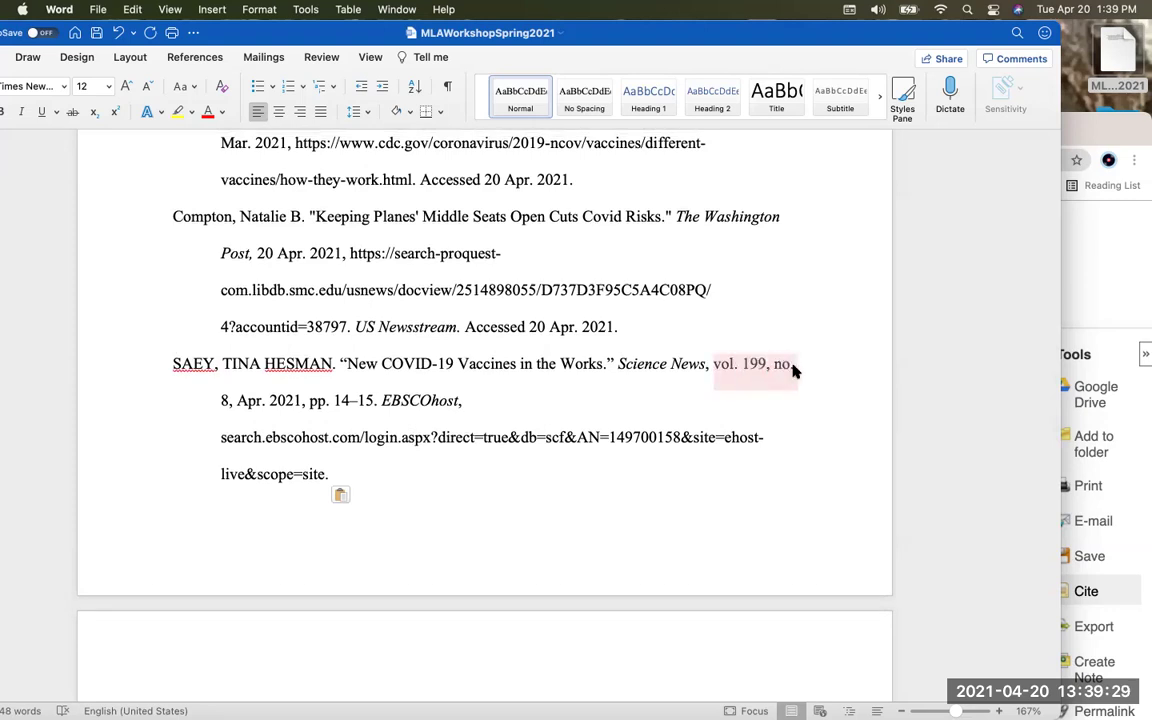
{"action": "key", "text": "BackSpace"}
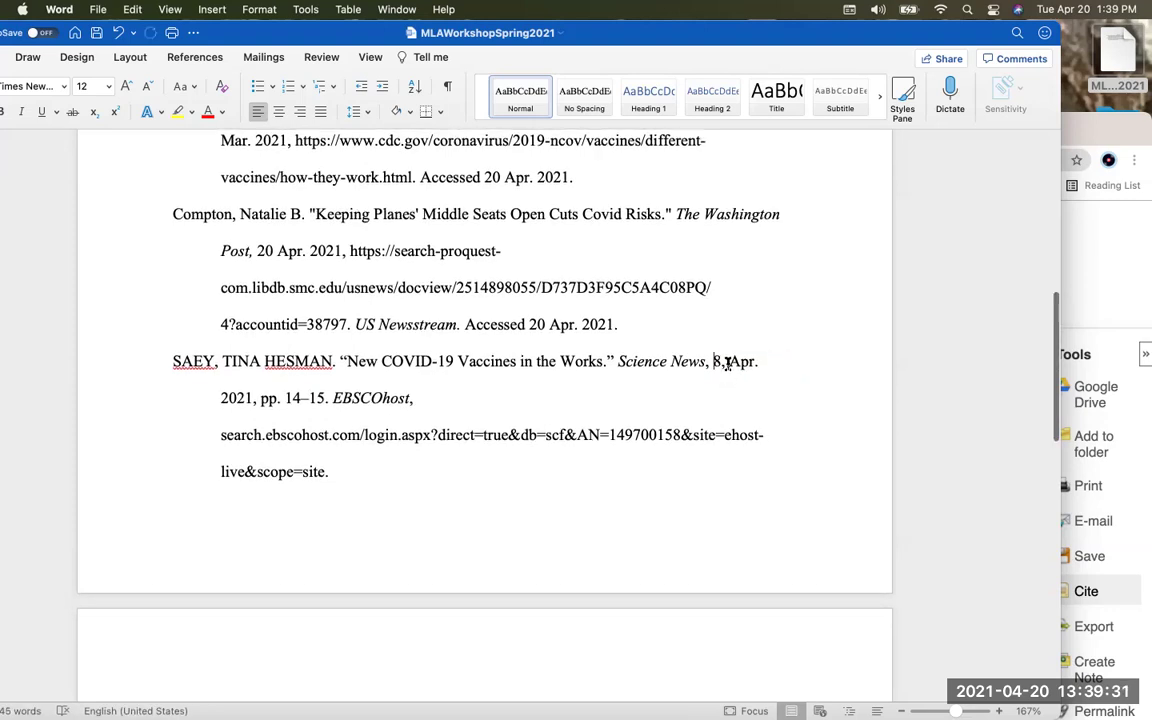
{"action": "key", "text": "BackSpace"}
{"action": "key", "text": "BackSpace"}
{"action": "key", "text": "BackSpace"}
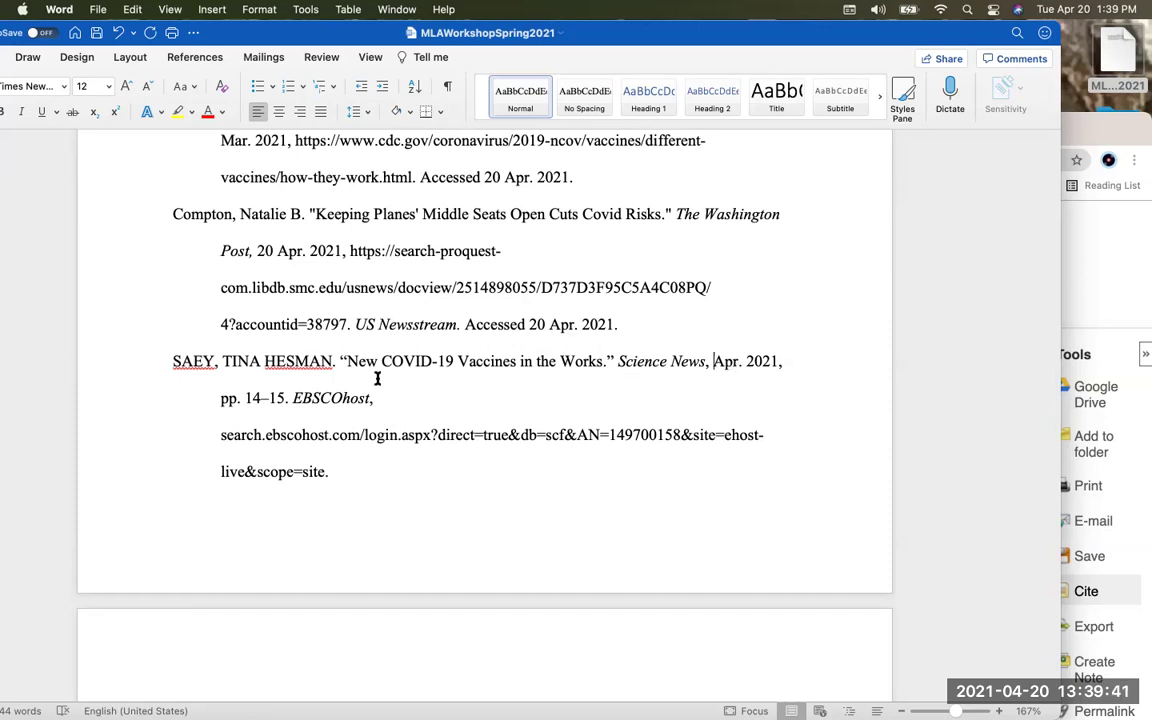
Change the author's name in the new citation to Capitalize Each Word
{"action": "left_click_drag", "start_coordinate": [175, 361], "coordinate": [281, 360]}
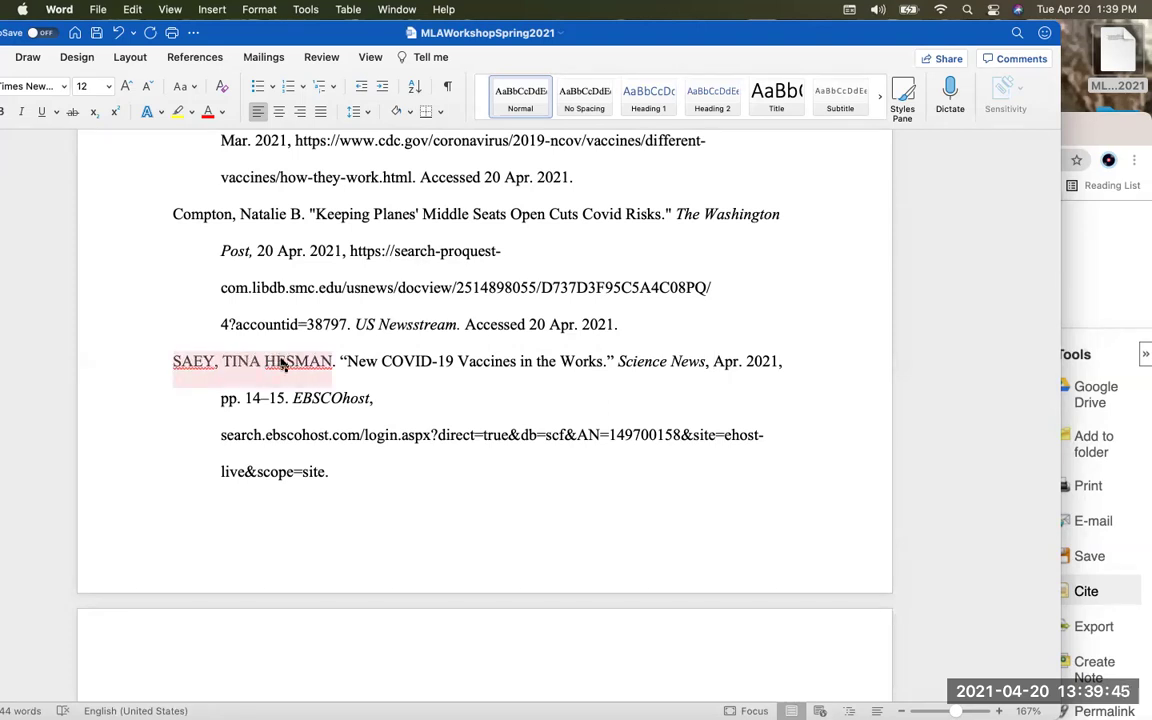
{"action": "left_click", "coordinate": [196, 89]}
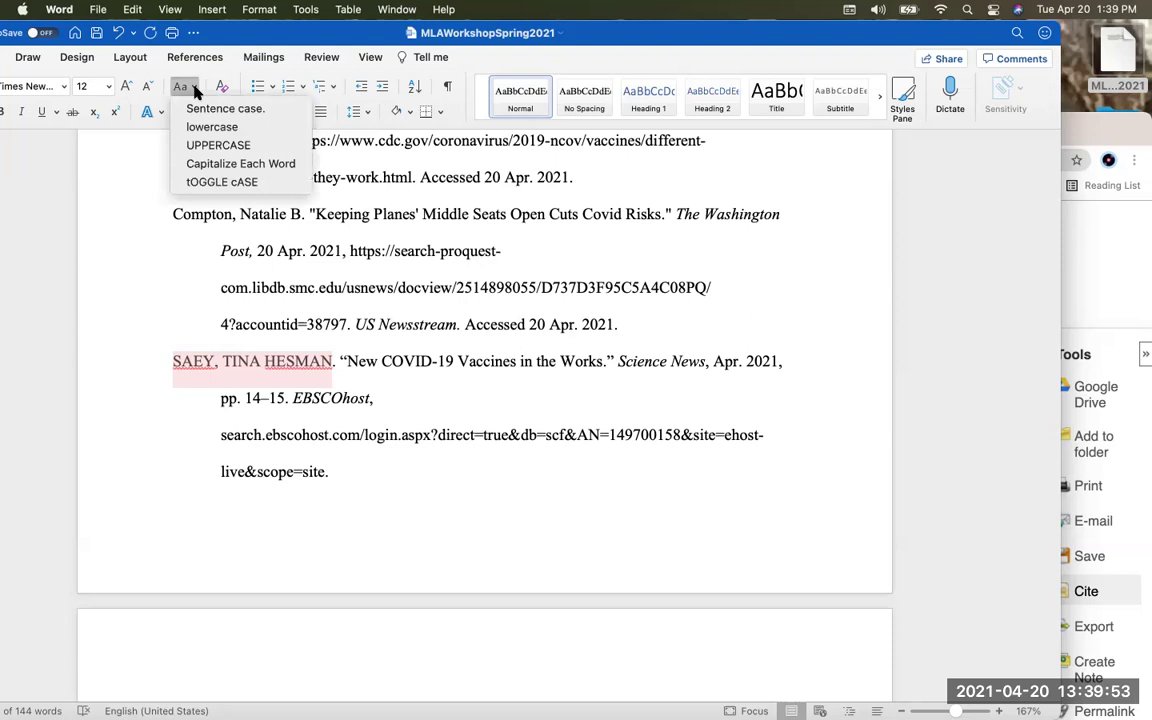
{"action": "left_click", "coordinate": [253, 165]}
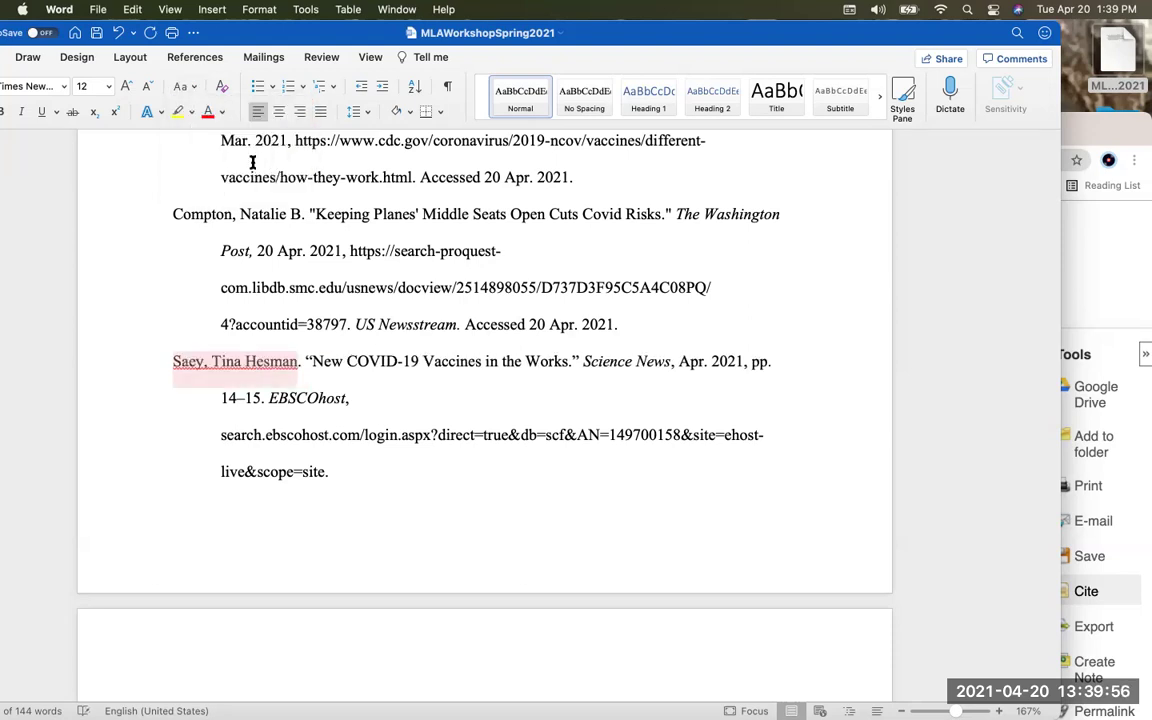
Ignore all spelling flags on the author's names in the new citation
{"action": "left_click", "coordinate": [194, 366]}
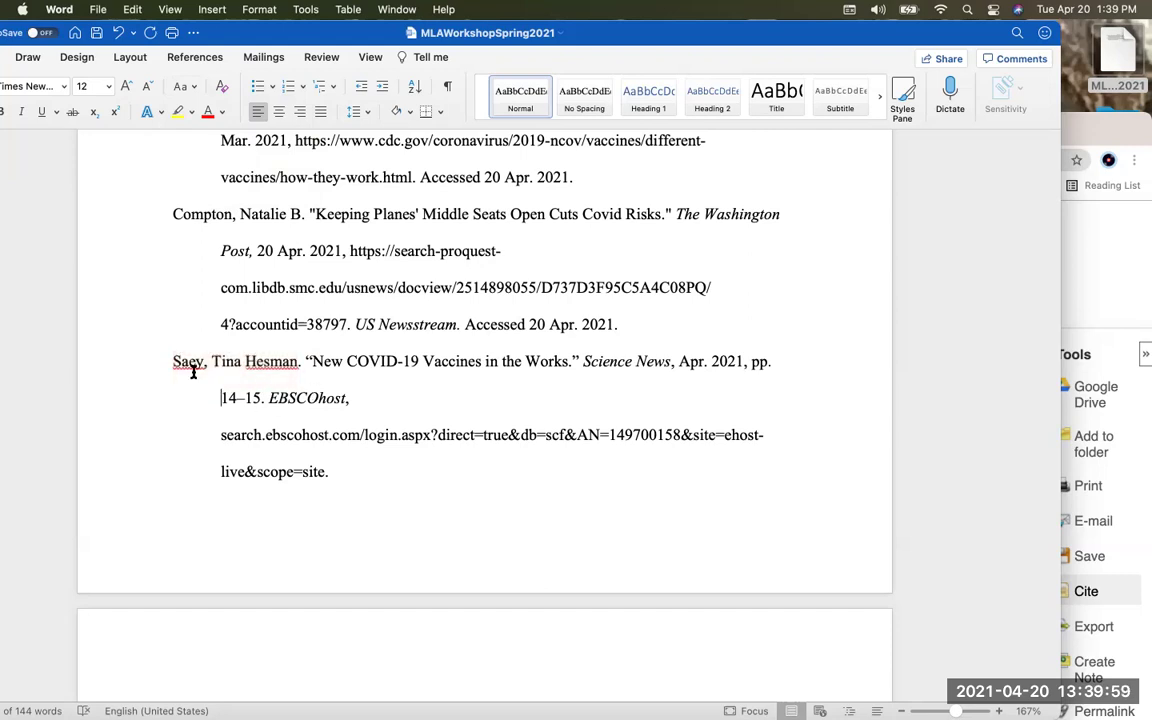
{"action": "right_click", "coordinate": [195, 366]}
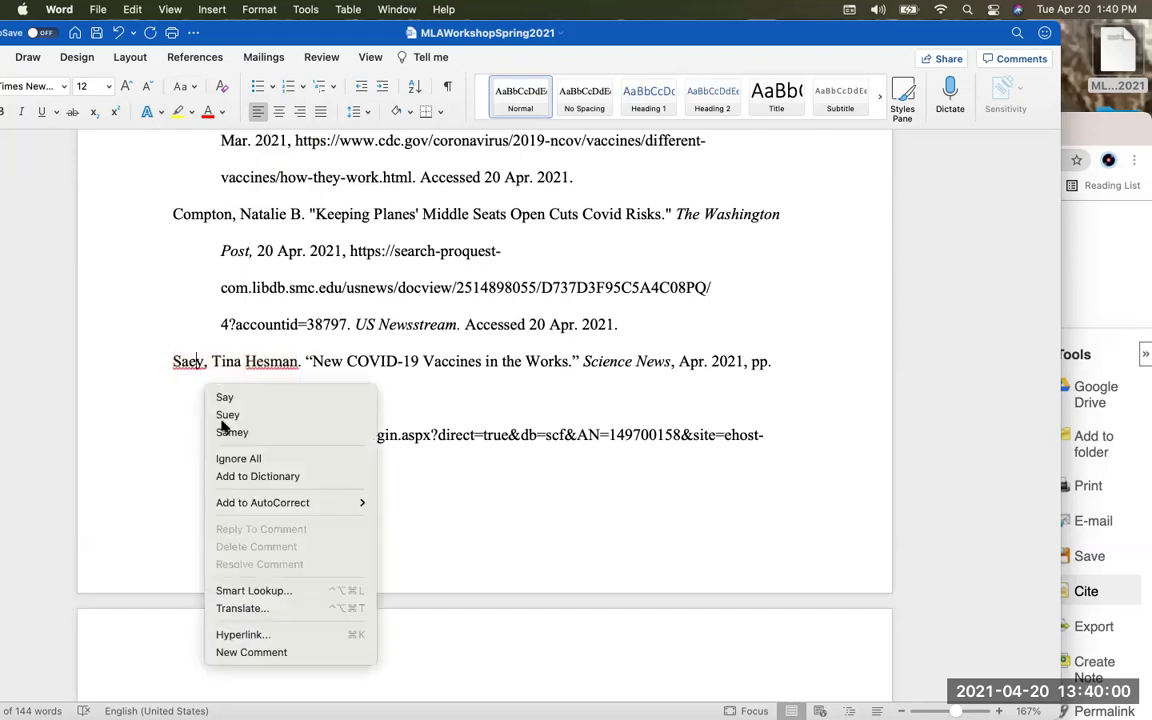
{"action": "right_click", "coordinate": [263, 368]}
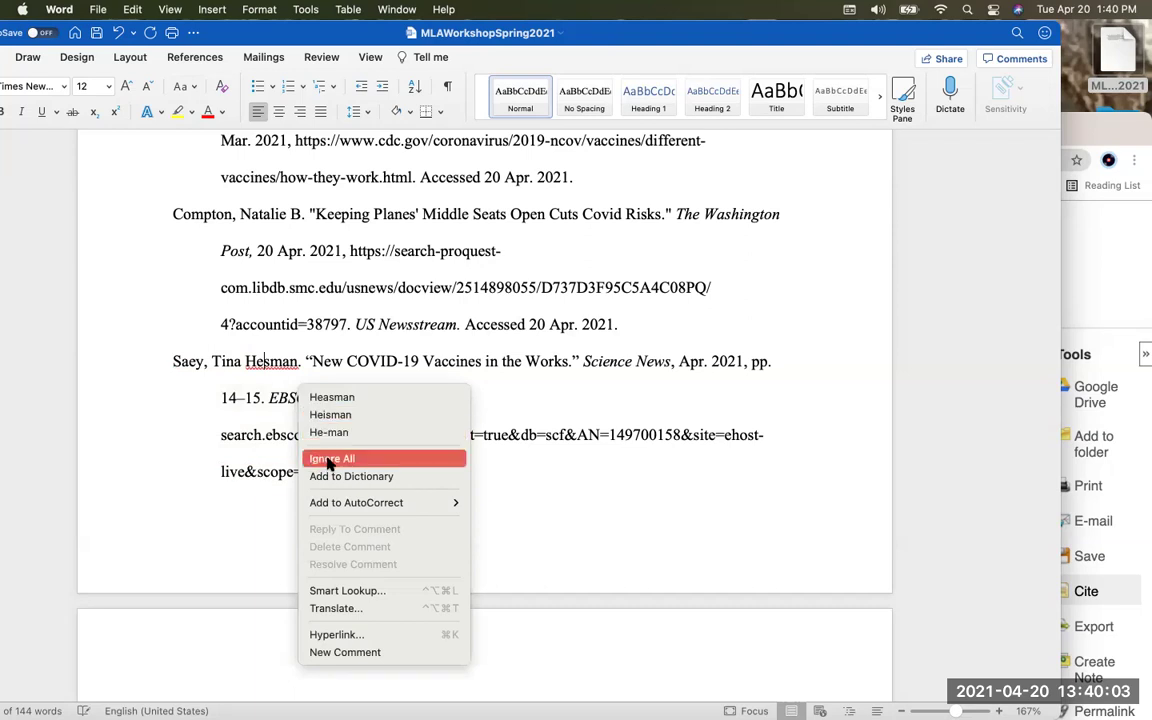
{"action": "left_click", "coordinate": [329, 459]}
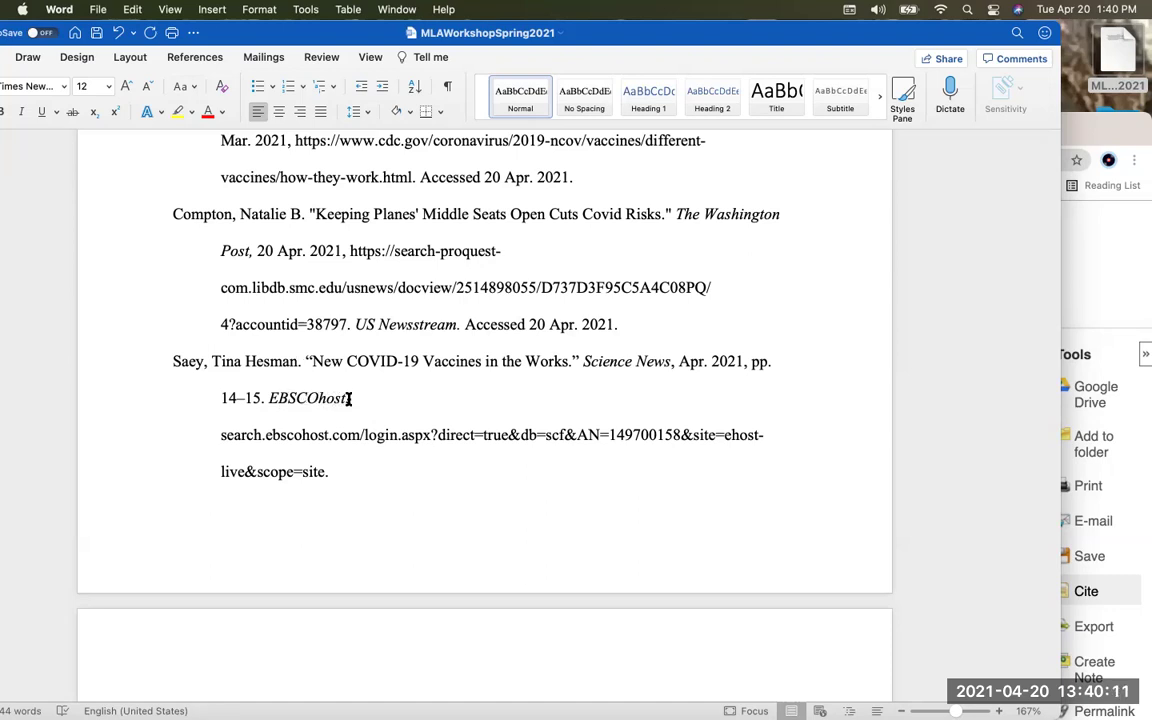
Replace the italic database name EBSCOhost in the new citation with "Science Full Text Select"
{"action": "left_click_drag", "start_coordinate": [347, 398], "coordinate": [269, 398]}
{"action": "type", "text": "Sci"}
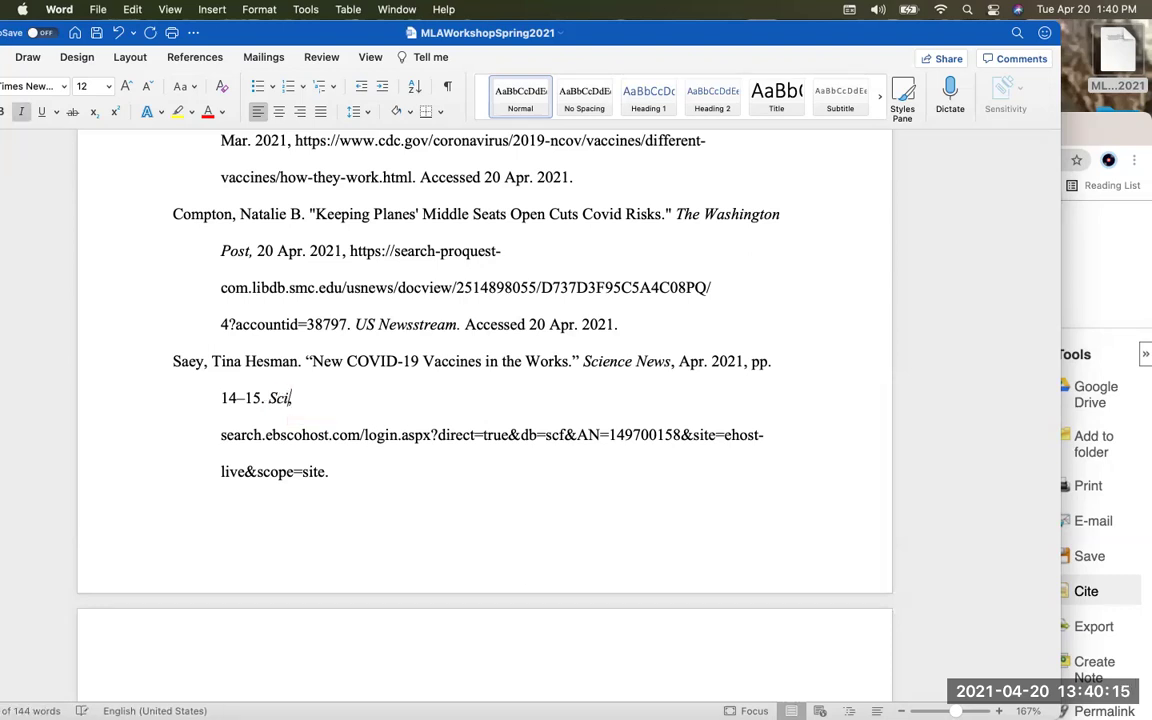
{"action": "type", "text": "ence Full Text Select"}
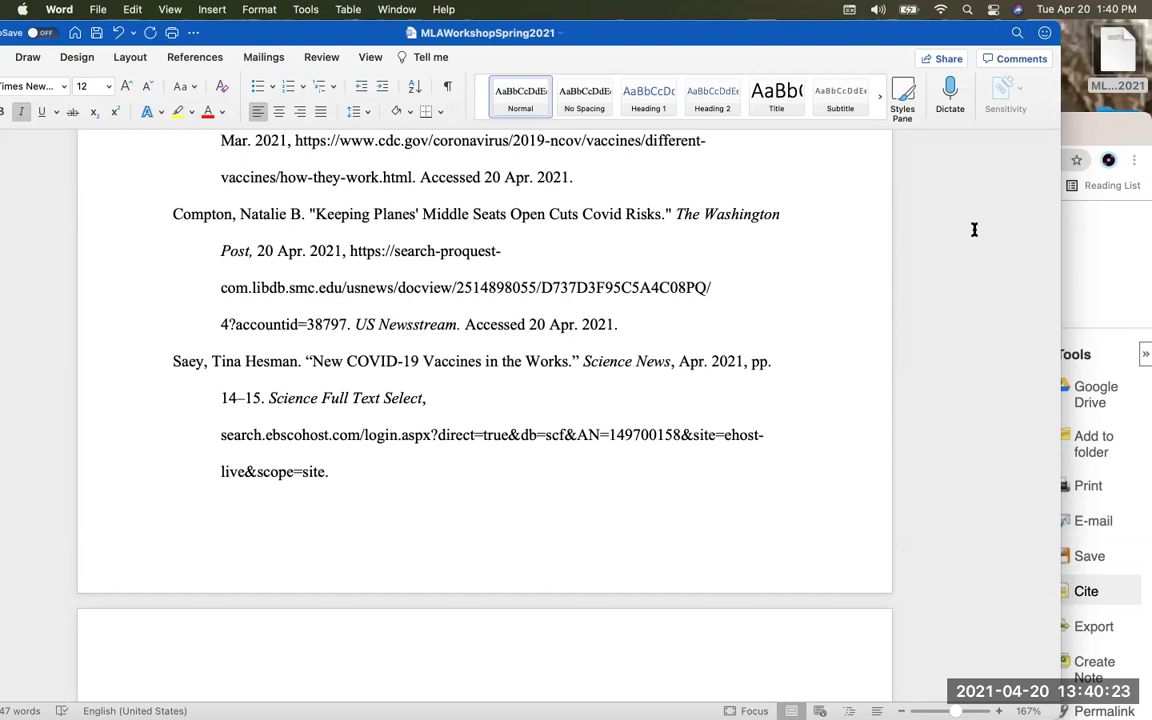
Switch to Chrome and compare the article record's full publication date with the date, volume and issue in the MLA 8th Edition citation
{"action": "left_click", "coordinate": [1072, 140]}
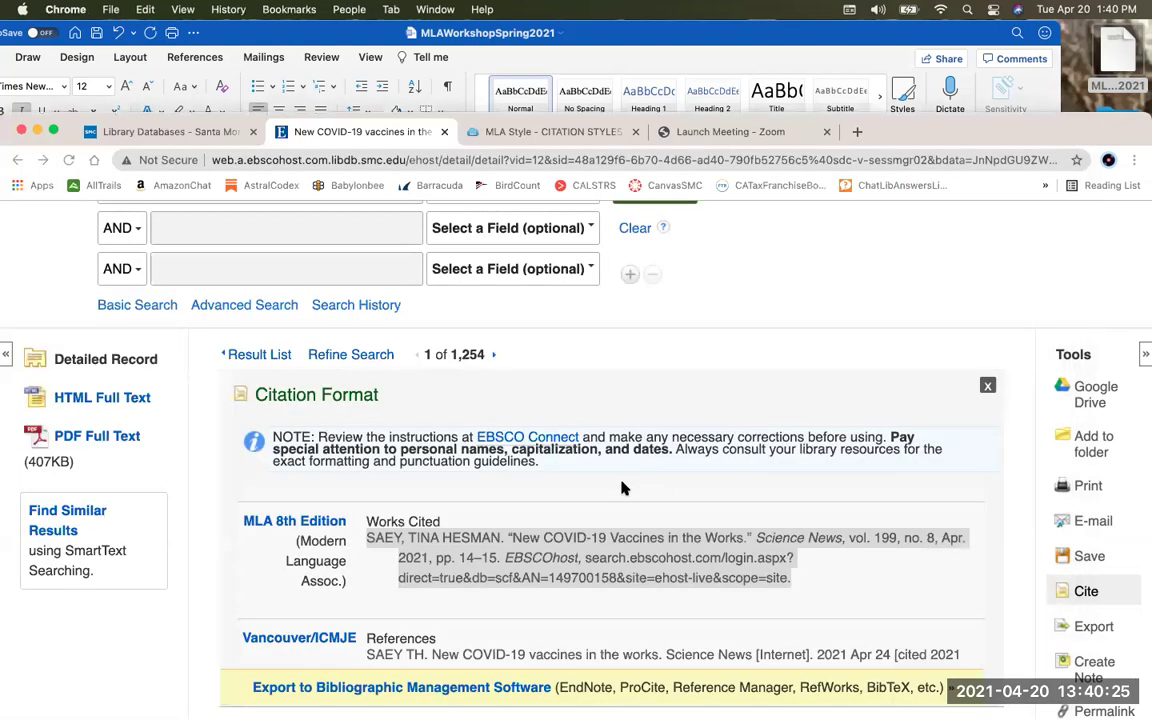
{"action": "scroll", "coordinate": [553, 480], "scroll_direction": "down", "scroll_amount": 2}
{"action": "scroll", "coordinate": [593, 482], "scroll_direction": "down", "scroll_amount": 1}
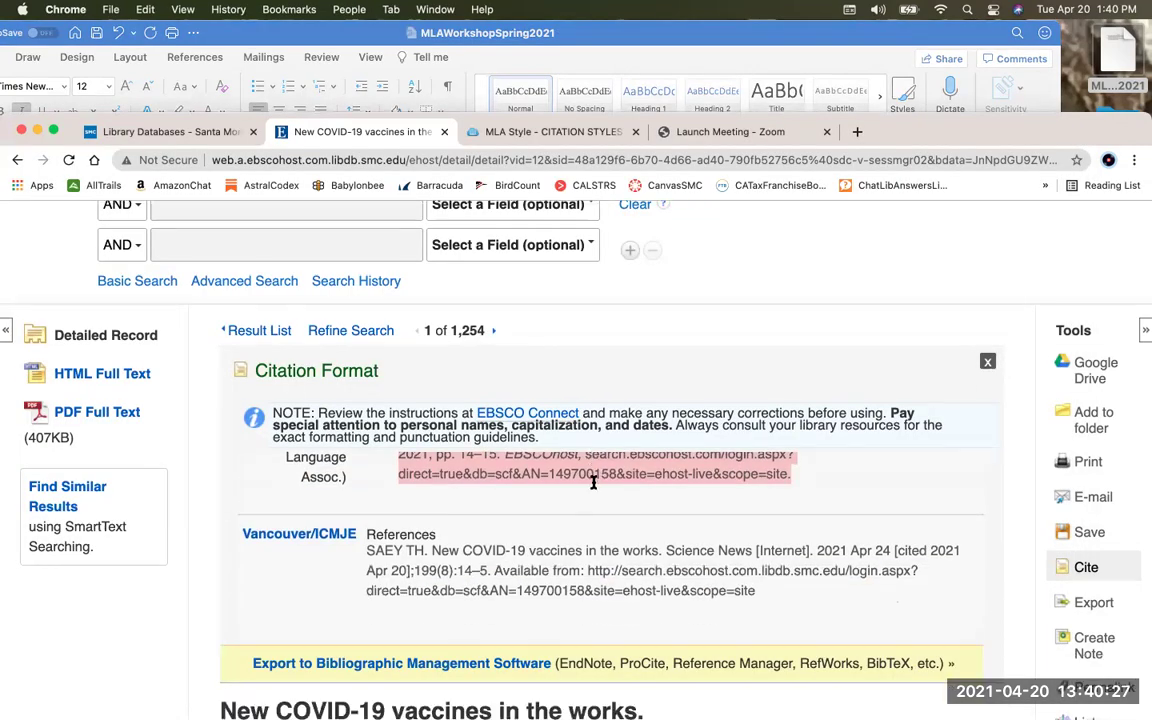
{"action": "scroll", "coordinate": [594, 483], "scroll_direction": "down", "scroll_amount": 5}
{"action": "left_click_drag", "start_coordinate": [425, 533], "coordinate": [487, 533]}
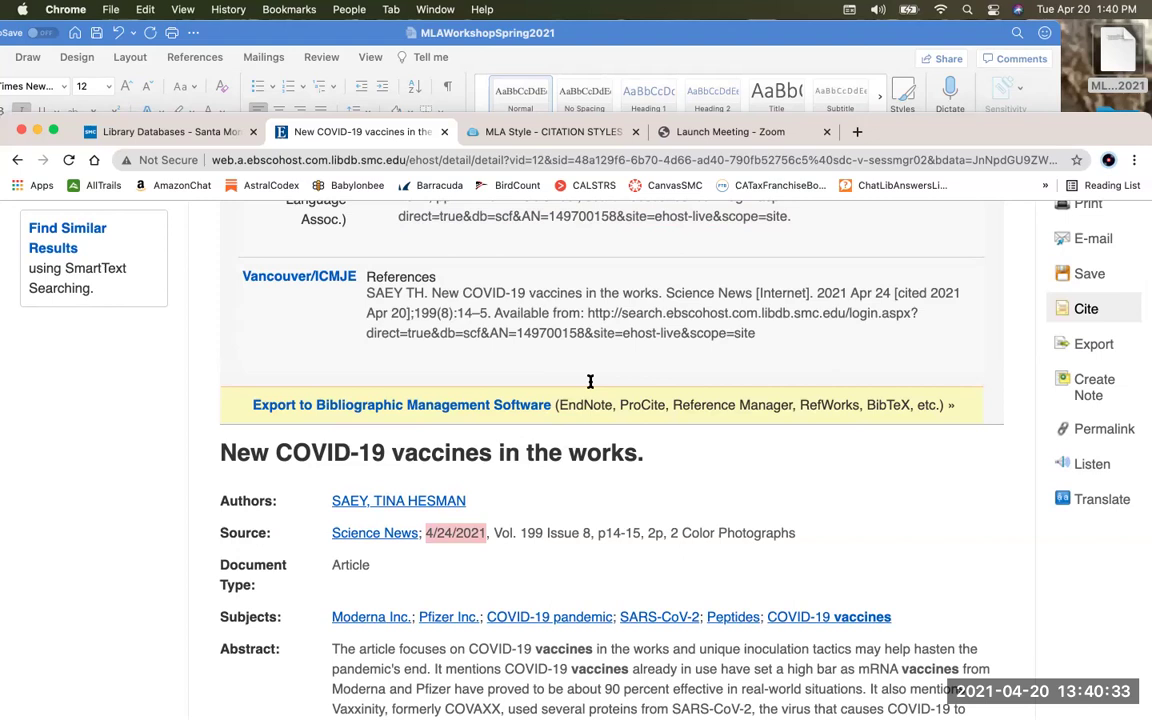
{"action": "scroll", "coordinate": [590, 375], "scroll_direction": "up", "scroll_amount": 3}
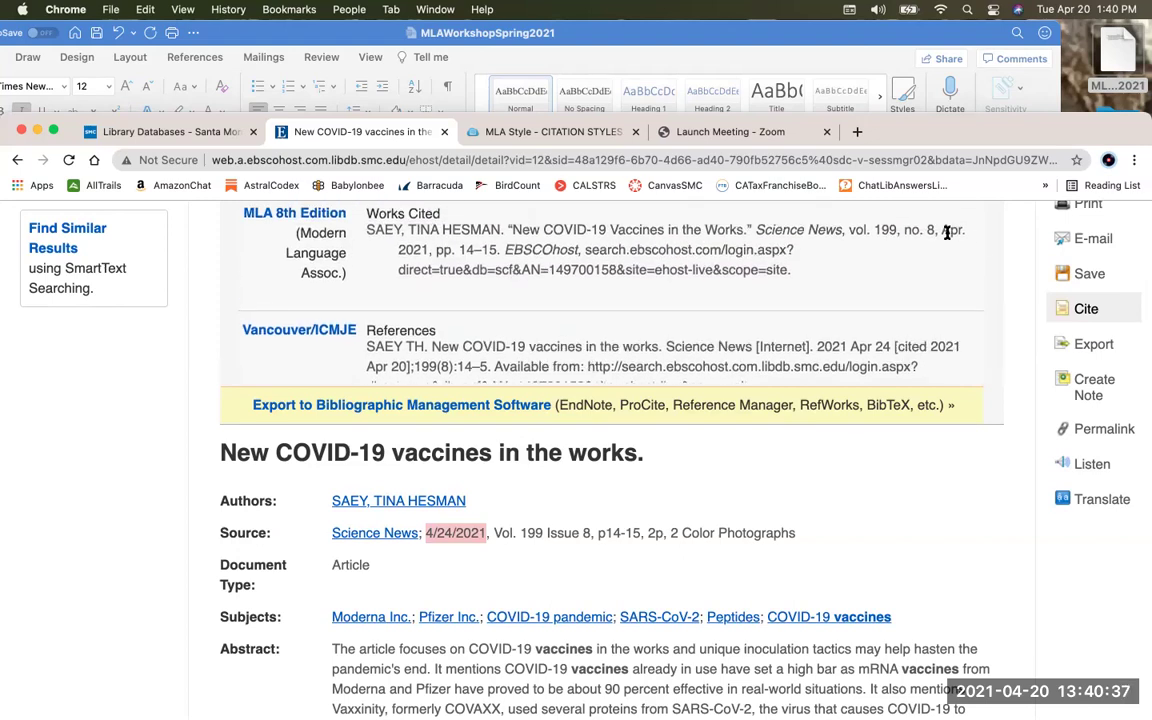
{"action": "left_click_drag", "start_coordinate": [944, 231], "coordinate": [950, 246]}
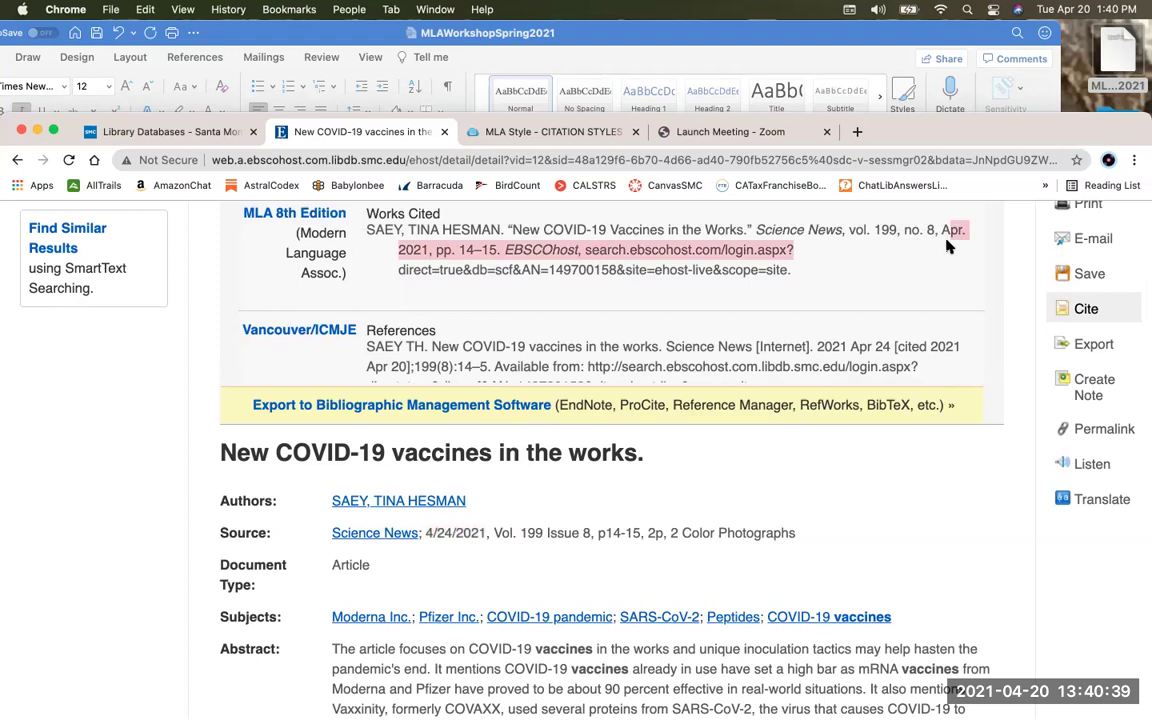
{"action": "left_click", "coordinate": [946, 252]}
{"action": "left_click_drag", "start_coordinate": [932, 229], "coordinate": [852, 229]}
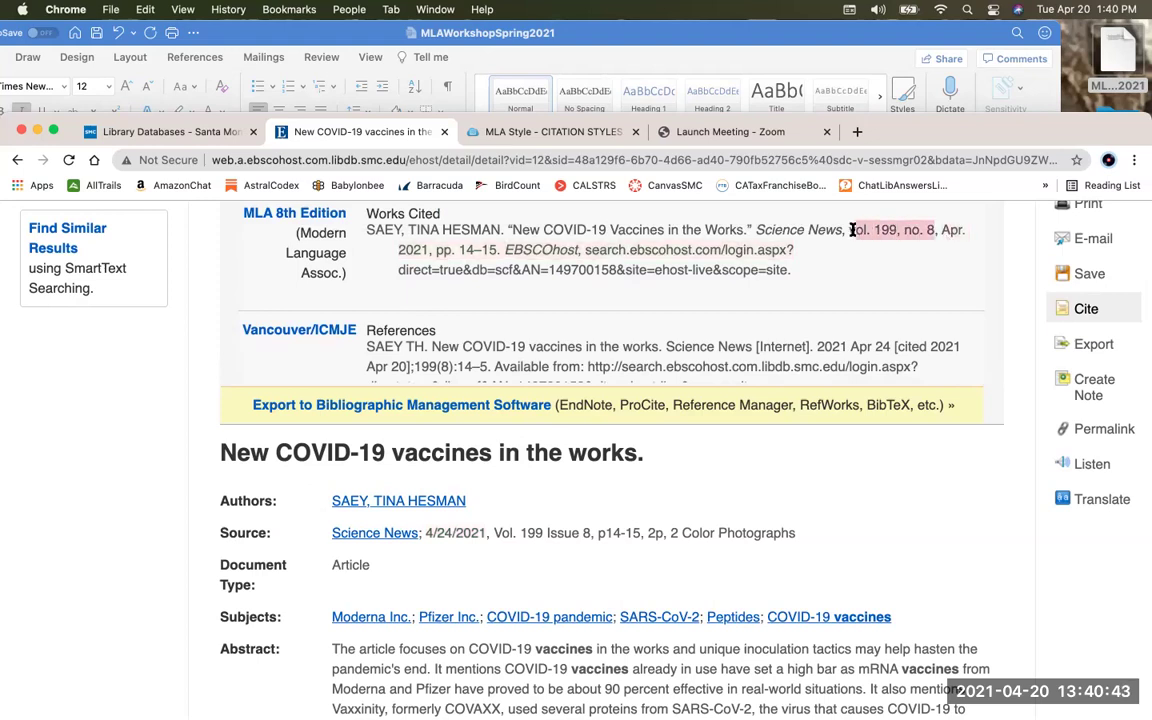
Switch to Word and add the day 24 before "Apr. 2021" in the Science News citation
{"action": "left_click", "coordinate": [645, 38]}
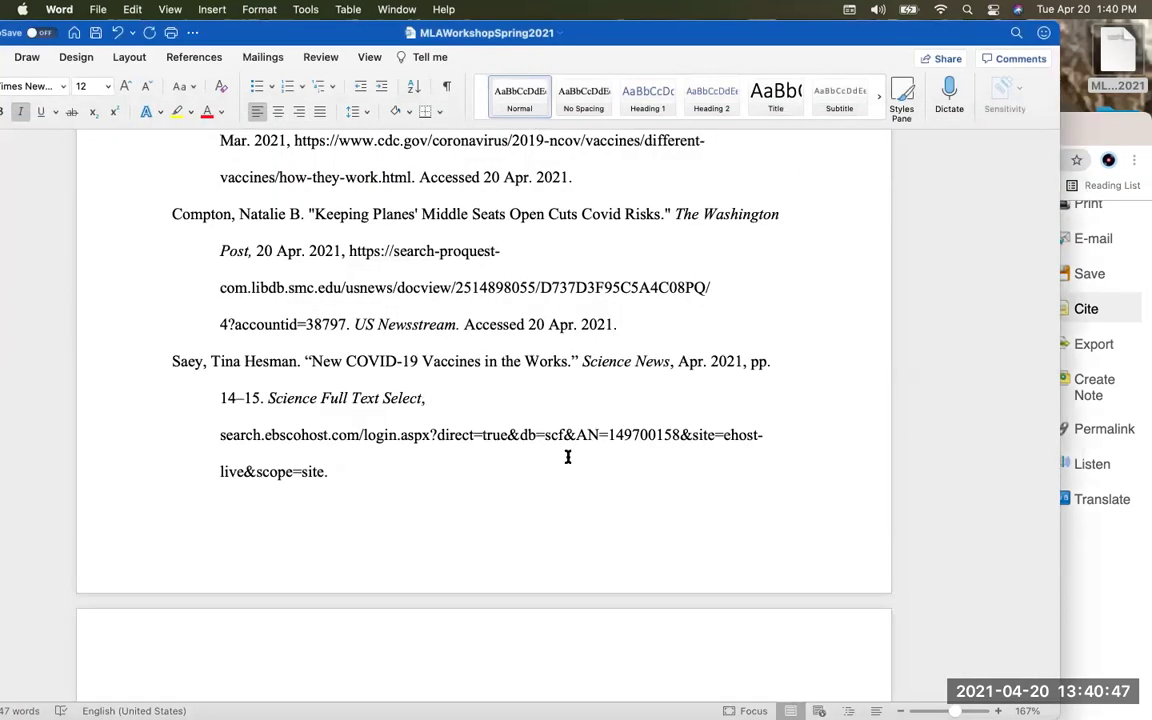
{"action": "left_click", "coordinate": [679, 361]}
{"action": "type", "text": "24"}
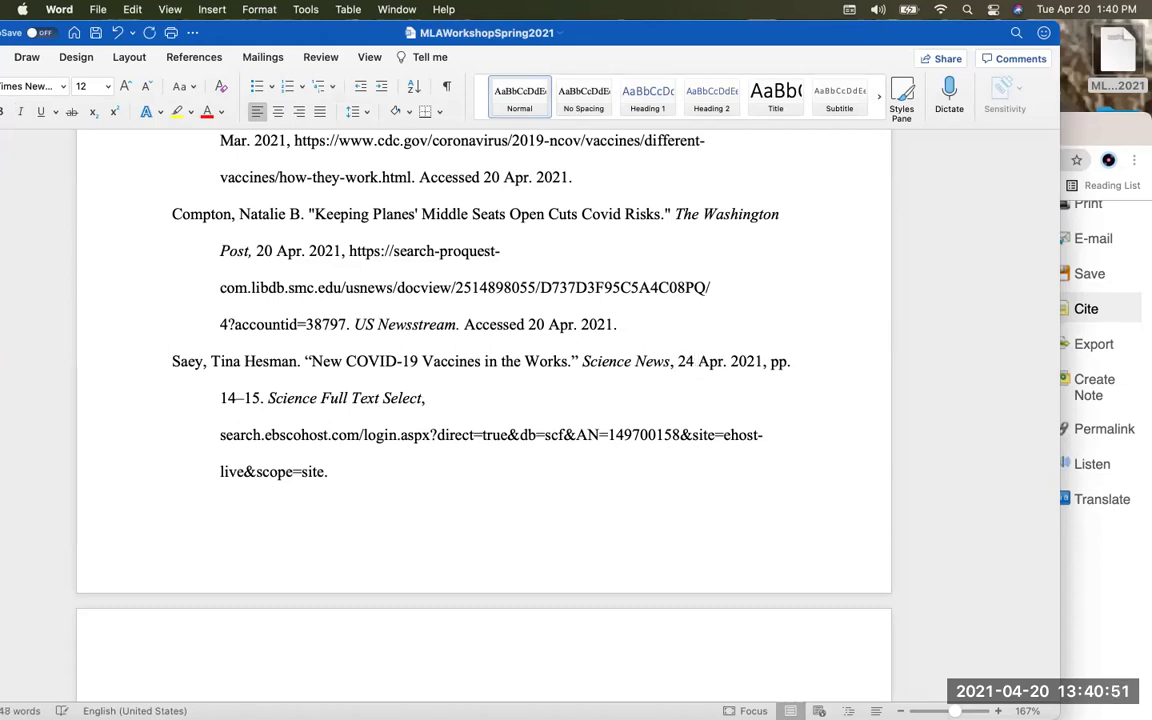
Append "Accessed 20 Apr. 2021." to the end of the Science News citation and look over the Works Cited entries
{"action": "left_click", "coordinate": [335, 474]}
{"action": "type", "text": "Accessed 20 Apr. "}
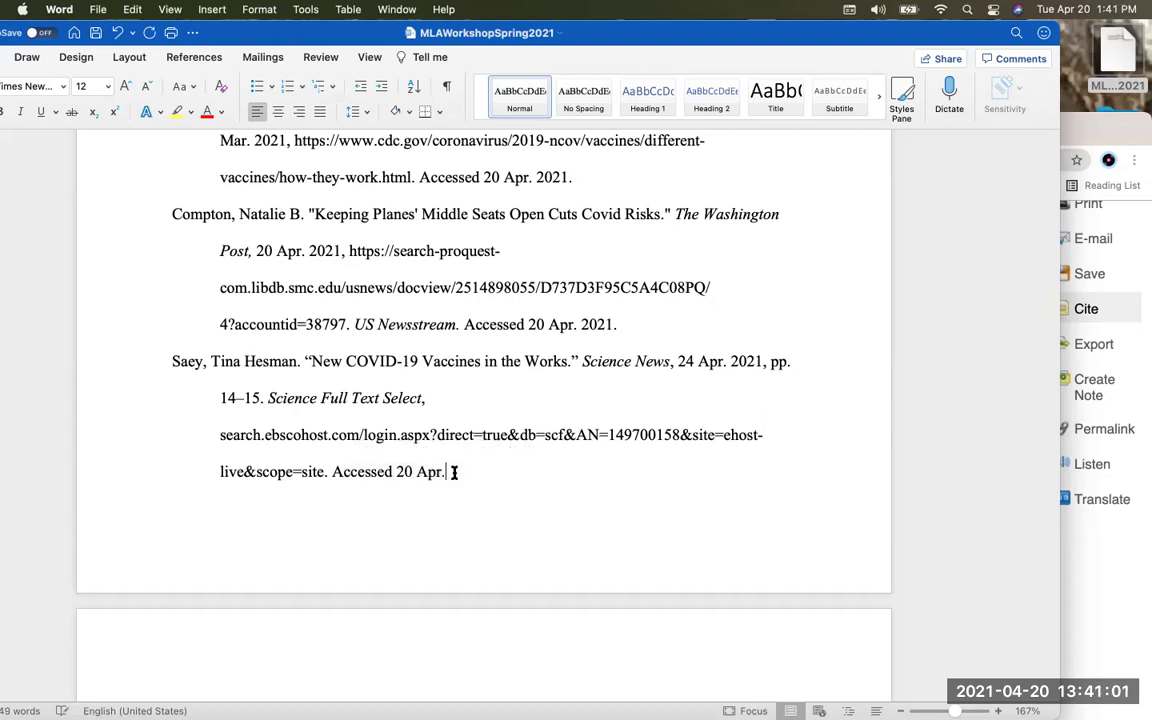
{"action": "type", "text": "2021."}
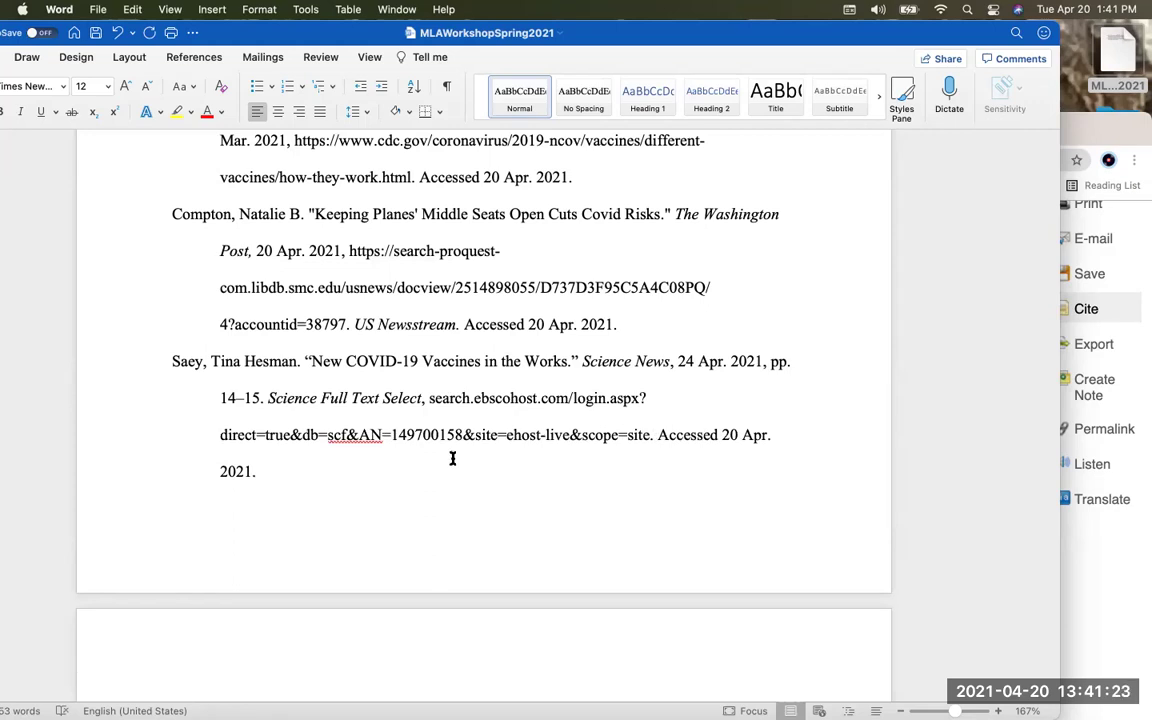
{"action": "scroll", "coordinate": [452, 458], "scroll_direction": "up", "scroll_amount": 10}
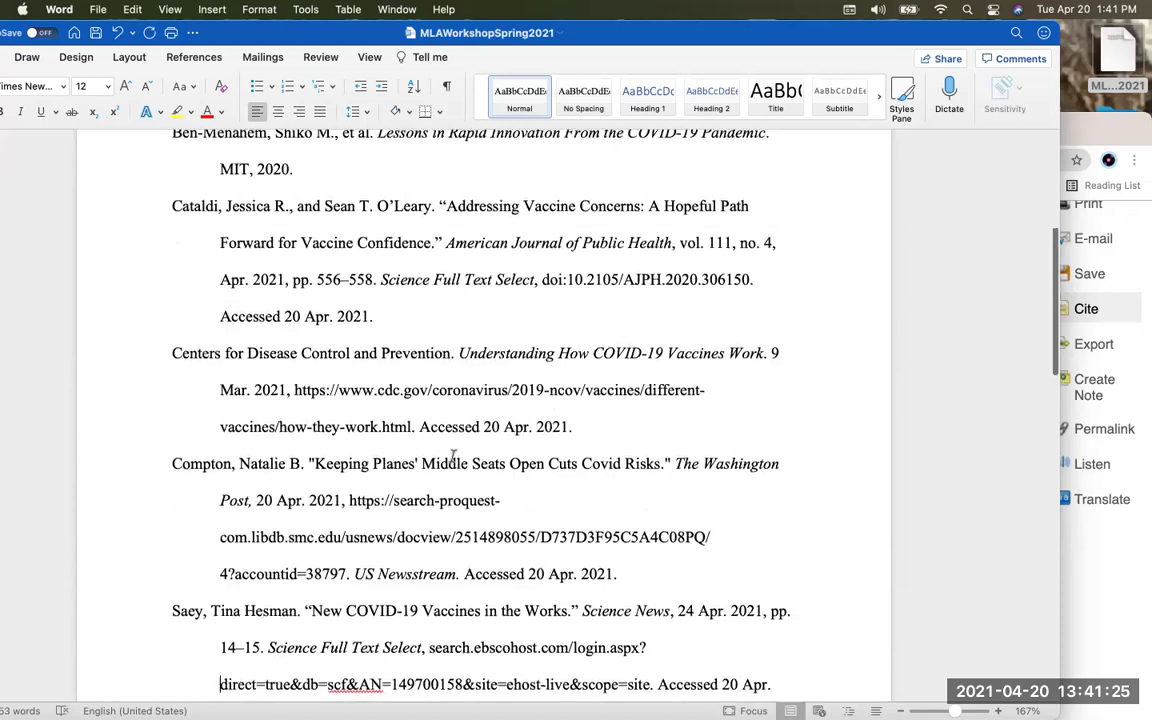
{"action": "scroll", "coordinate": [211, 403], "scroll_direction": "down", "scroll_amount": 5}
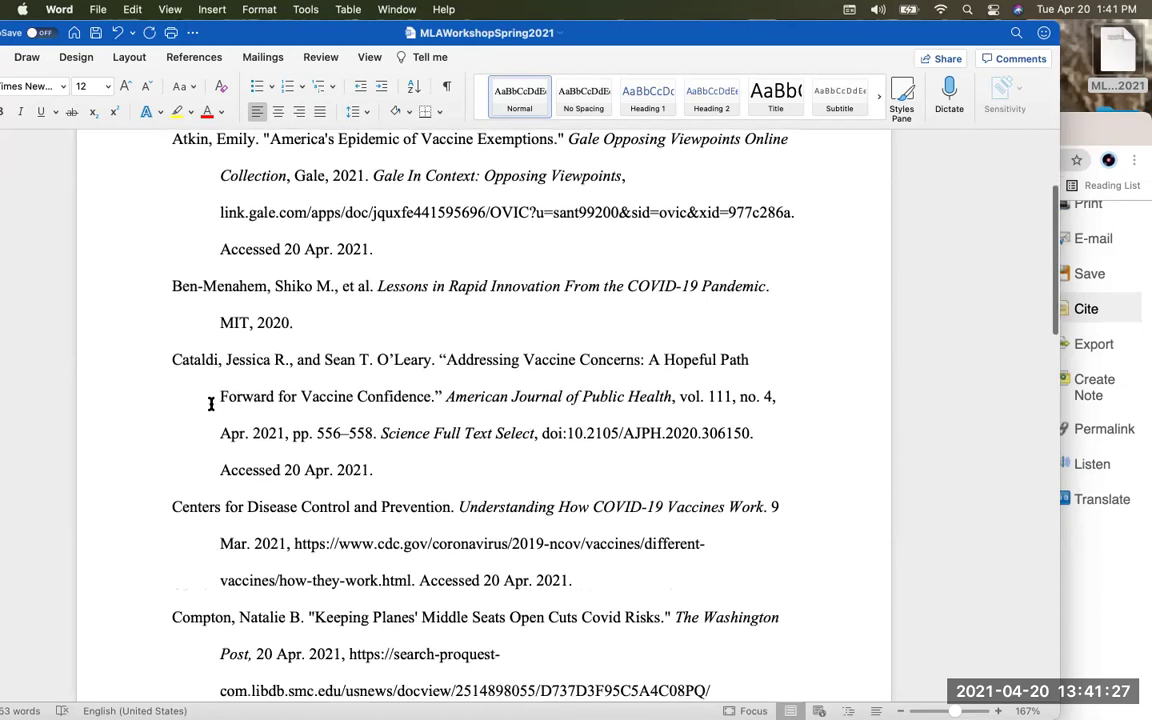
Try to remove the blank page after the Science News citation, keeping the citation ending in "2021."
{"action": "scroll", "coordinate": [211, 403], "scroll_direction": "down", "scroll_amount": 7}
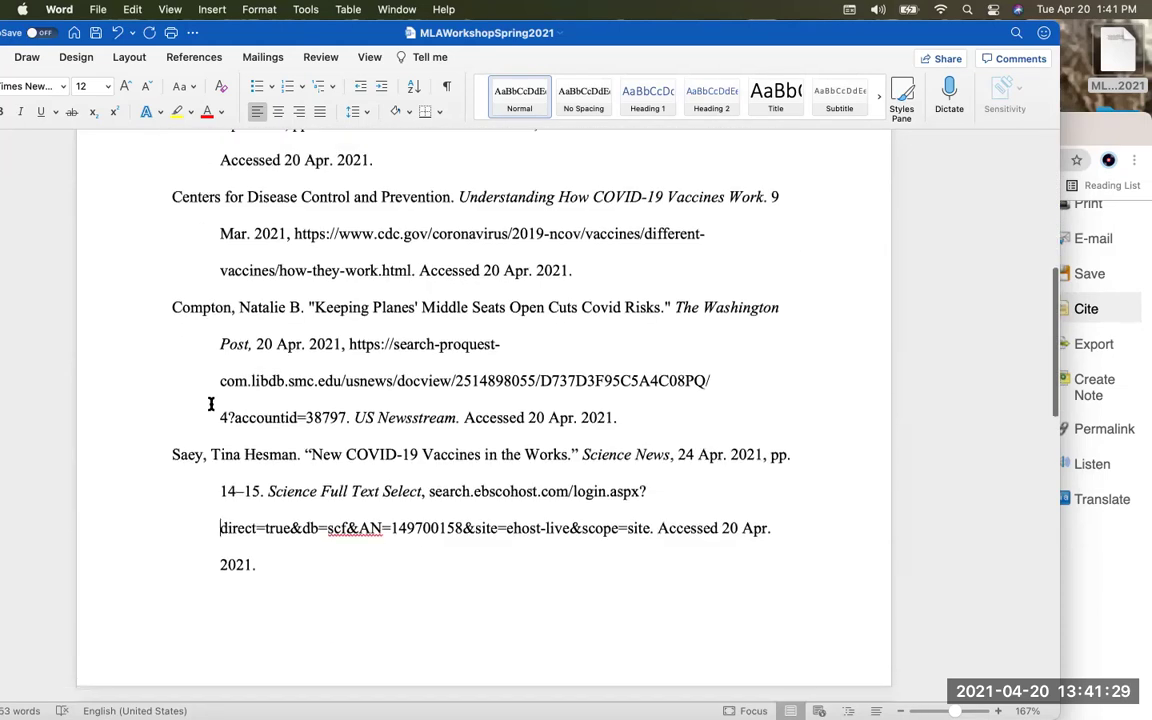
{"action": "scroll", "coordinate": [211, 403], "scroll_direction": "down", "scroll_amount": 8}
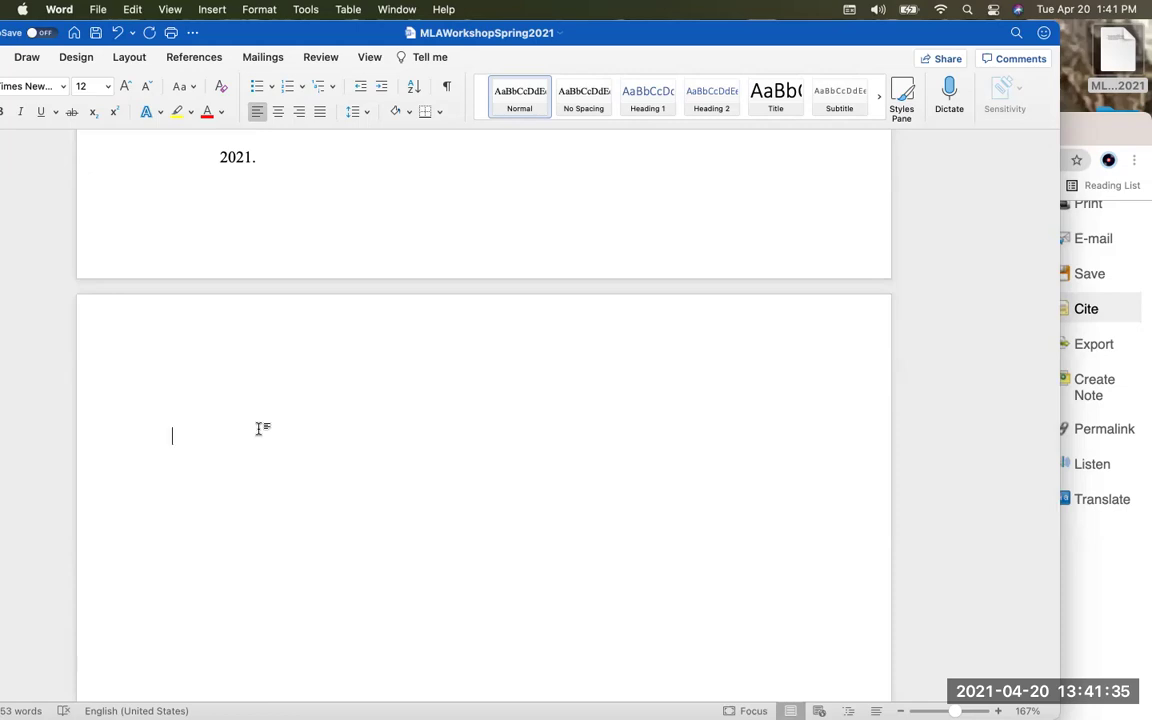
{"action": "key", "text": "BackSpace"}
{"action": "key", "text": "BackSpace"}
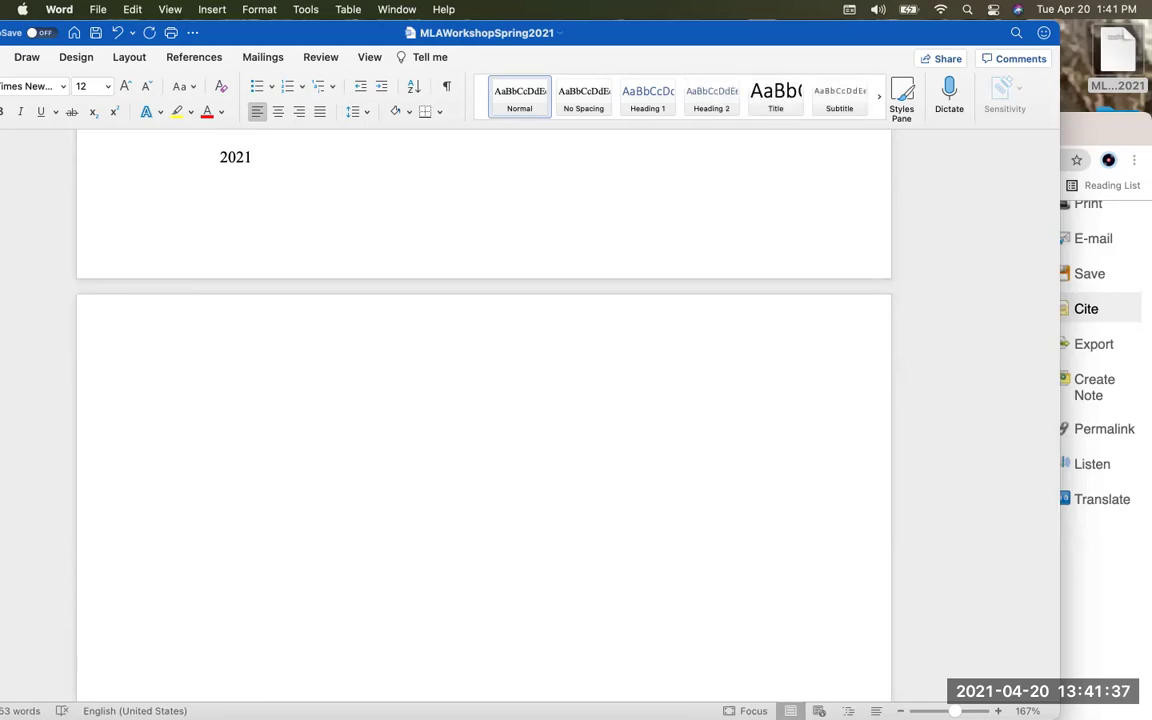
{"action": "key", "text": "BackSpace"}
{"action": "type", "text": "1"}
{"action": "right_click", "coordinate": [243, 428]}
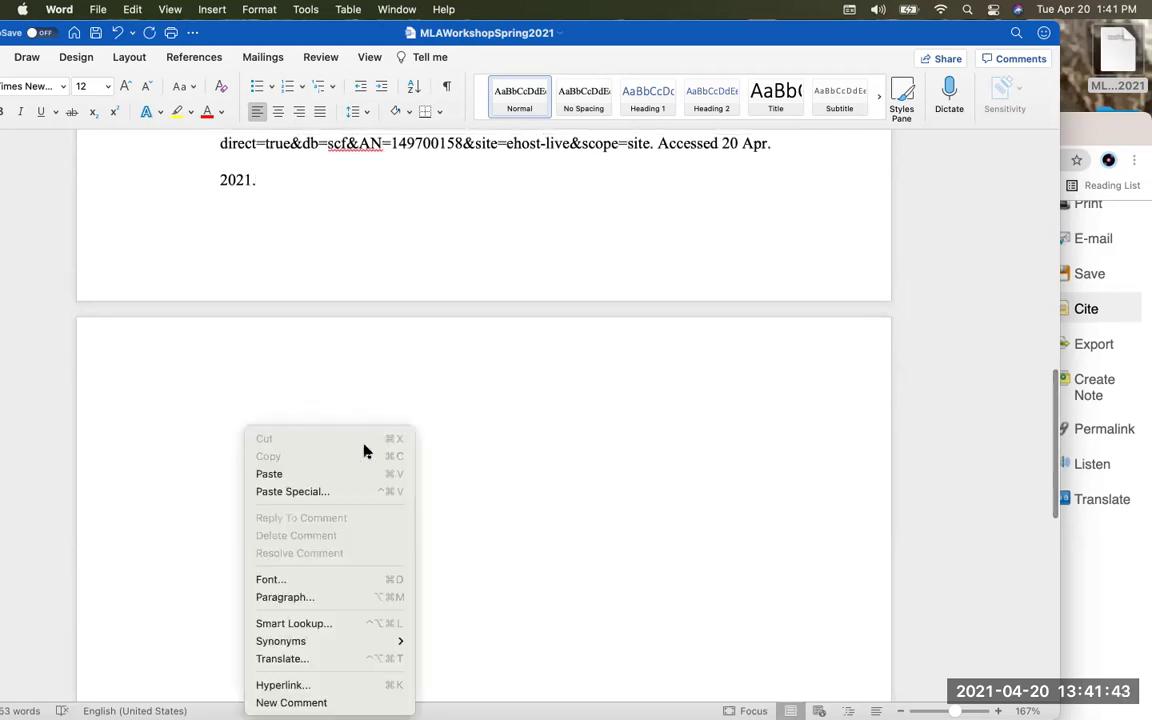
{"action": "left_click", "coordinate": [514, 461]}
{"action": "key", "text": "BackSpace"}
Look through the whole Works Cited list, examining the alphabetical order and hanging indents of the entries
{"action": "scroll", "coordinate": [426, 458], "scroll_direction": "up", "scroll_amount": 8}
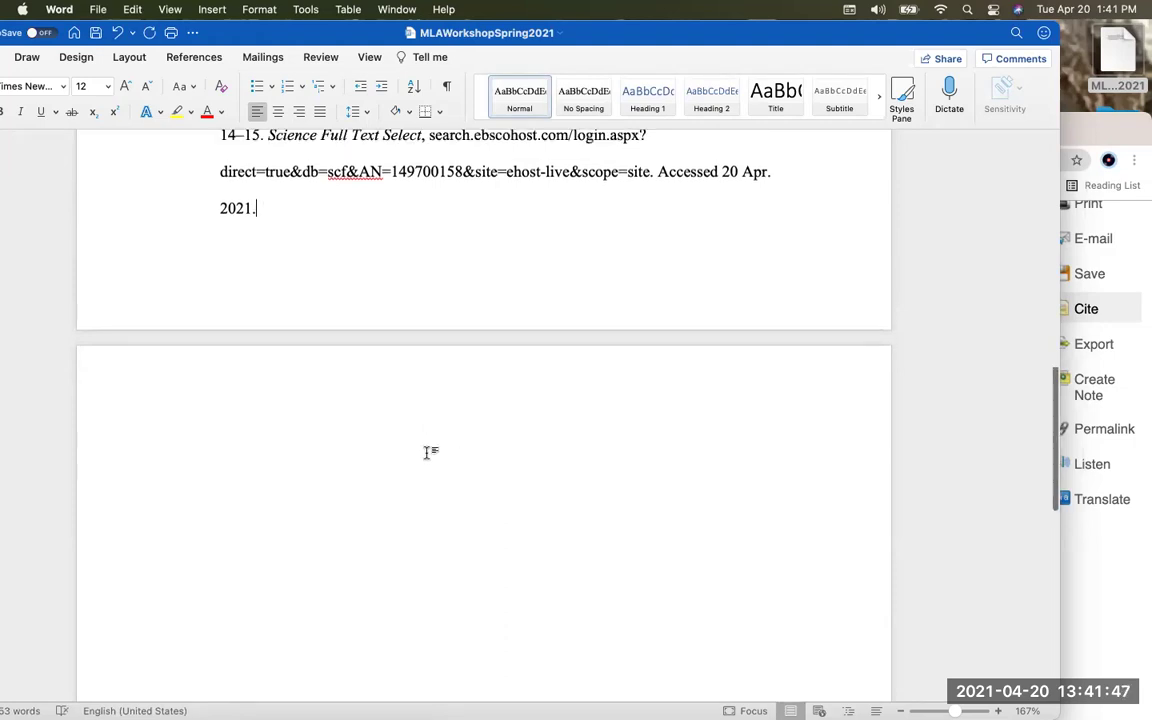
{"action": "scroll", "coordinate": [430, 458], "scroll_direction": "up", "scroll_amount": 2}
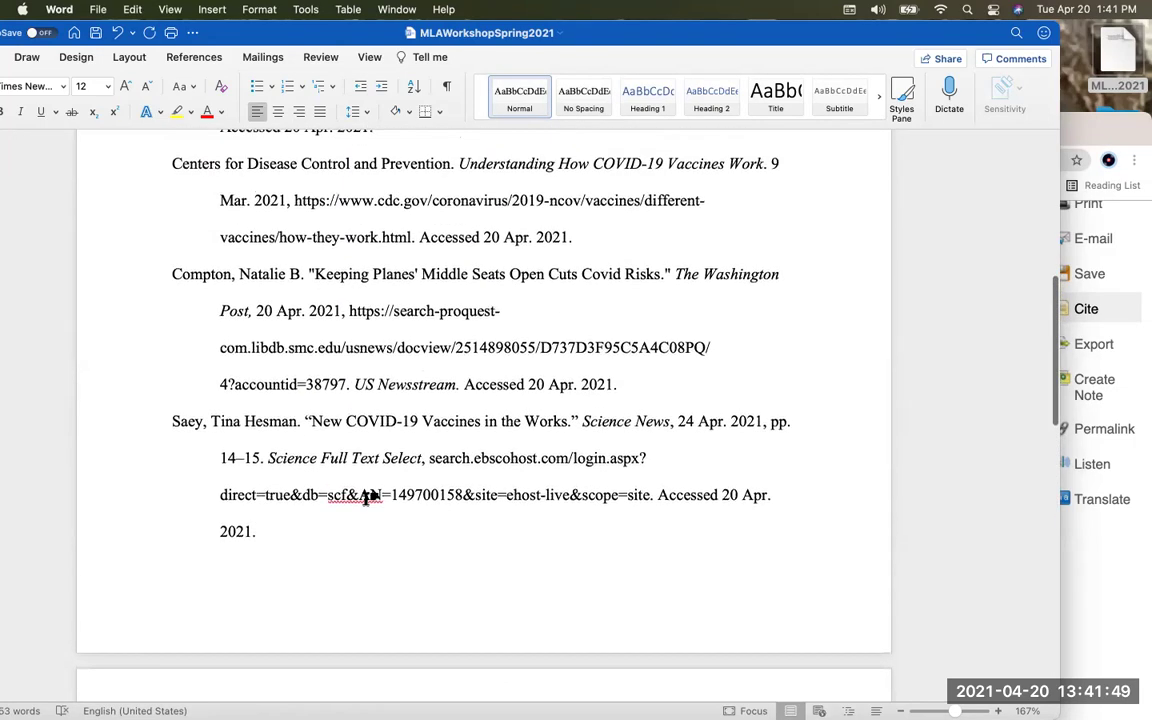
{"action": "scroll", "coordinate": [366, 497], "scroll_direction": "up", "scroll_amount": 5}
{"action": "scroll", "coordinate": [368, 497], "scroll_direction": "up", "scroll_amount": 8}
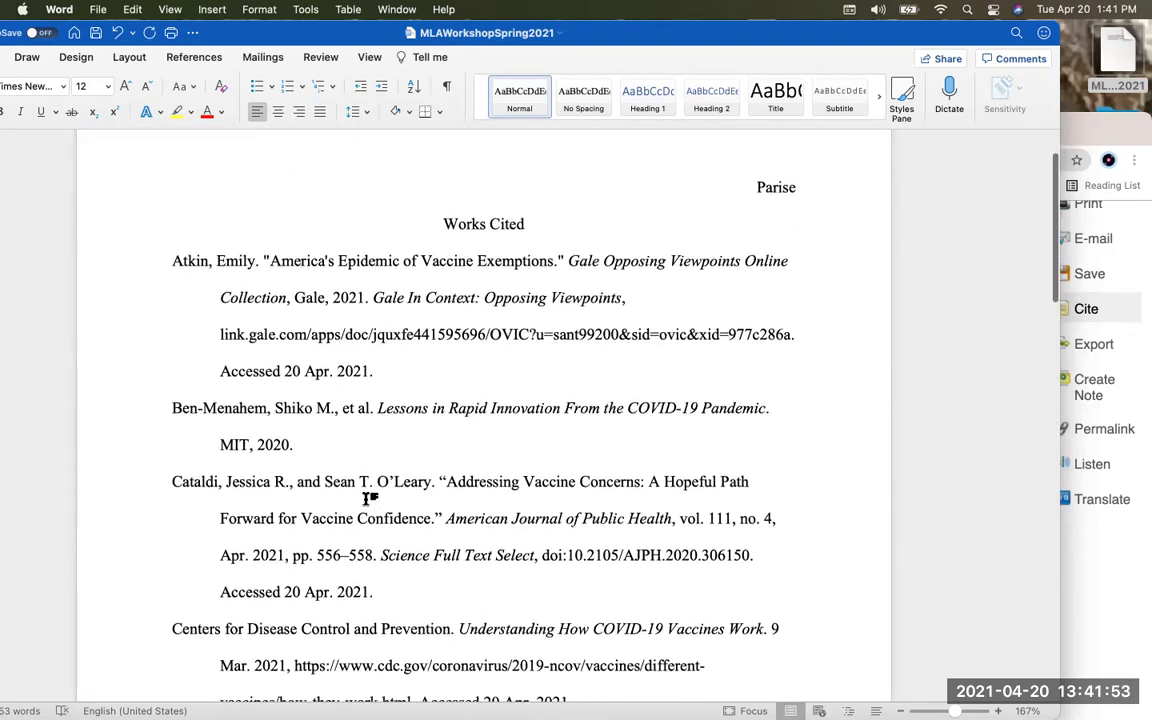
{"action": "scroll", "coordinate": [368, 497], "scroll_direction": "down", "scroll_amount": 1}
{"action": "scroll", "coordinate": [377, 394], "scroll_direction": "up", "scroll_amount": 2}
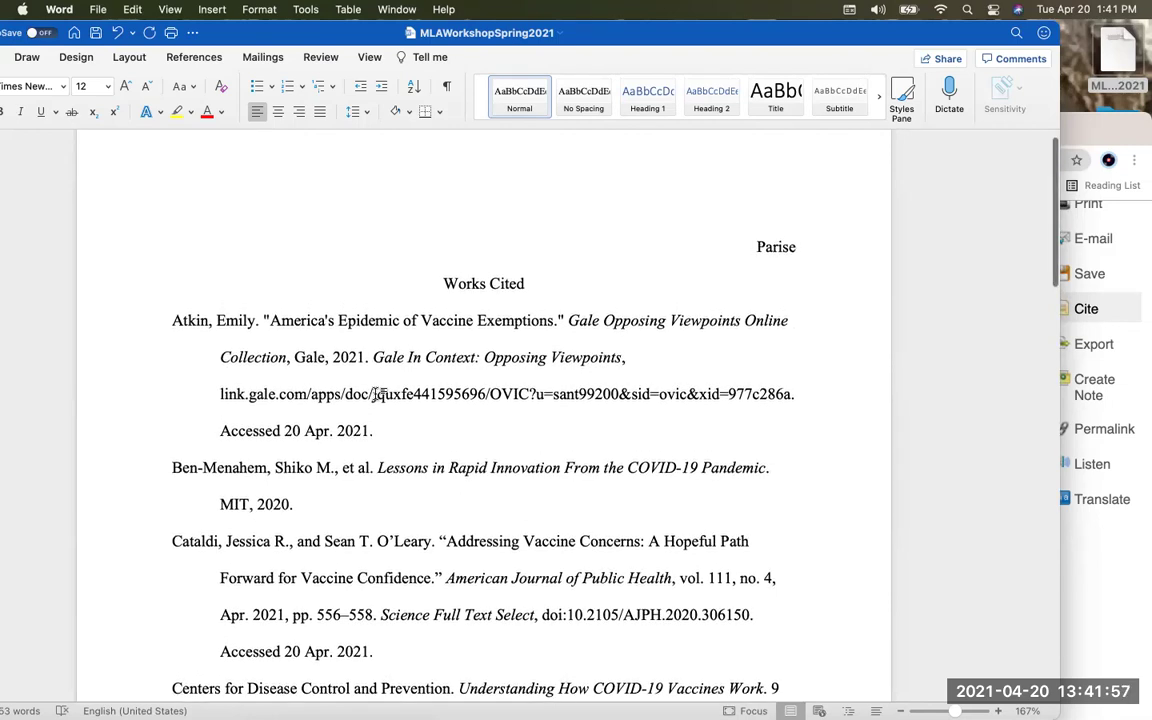
{"action": "scroll", "coordinate": [378, 390], "scroll_direction": "down", "scroll_amount": 2}
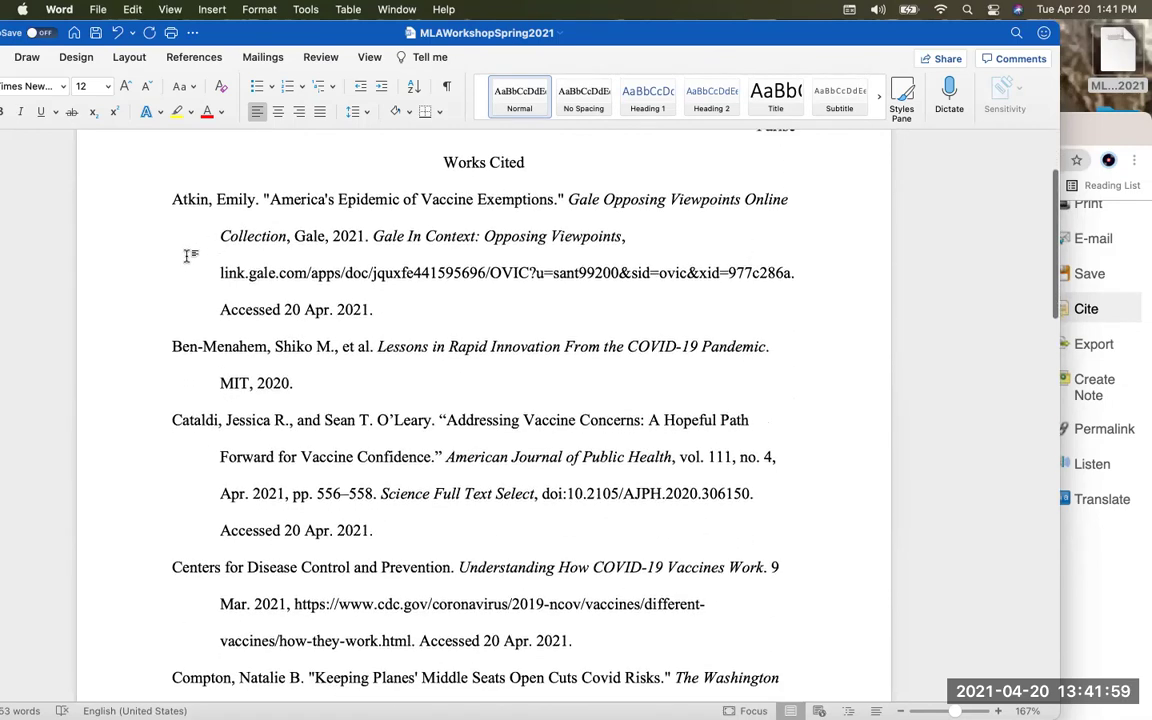
{"action": "scroll", "coordinate": [236, 660], "scroll_direction": "down", "scroll_amount": 1}
{"action": "scroll", "coordinate": [235, 662], "scroll_direction": "down", "scroll_amount": 4}
{"action": "scroll", "coordinate": [233, 662], "scroll_direction": "down", "scroll_amount": 3}
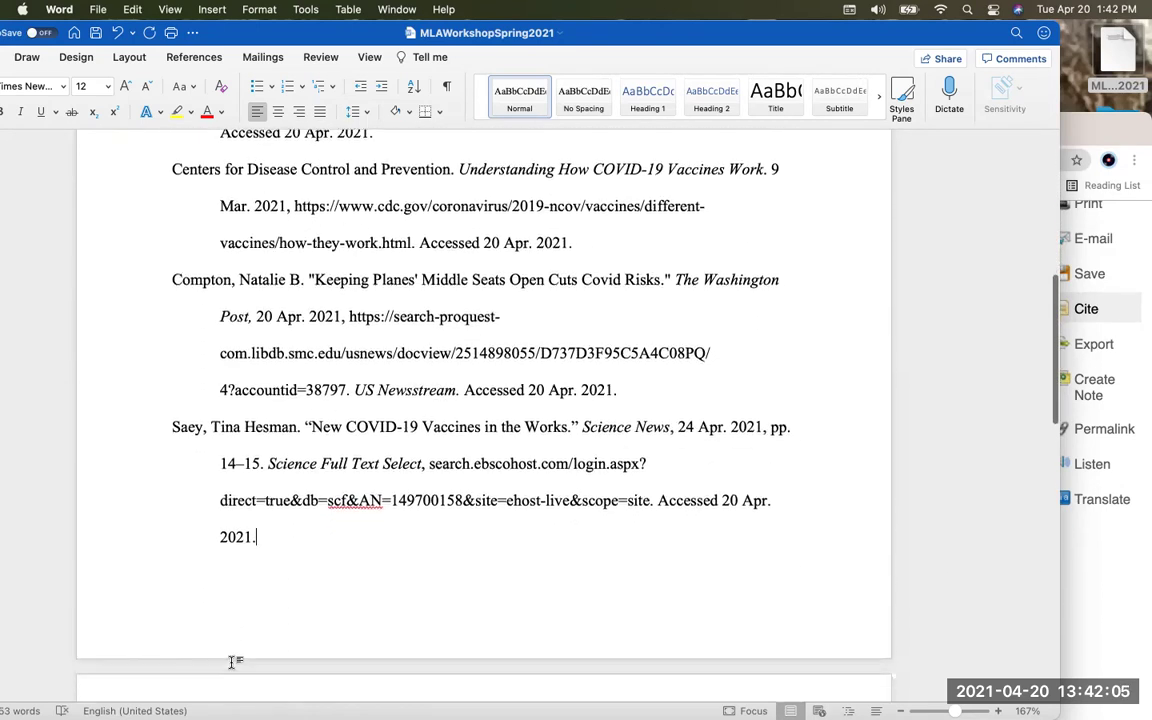
{"action": "scroll", "coordinate": [231, 662], "scroll_direction": "up", "scroll_amount": 2}
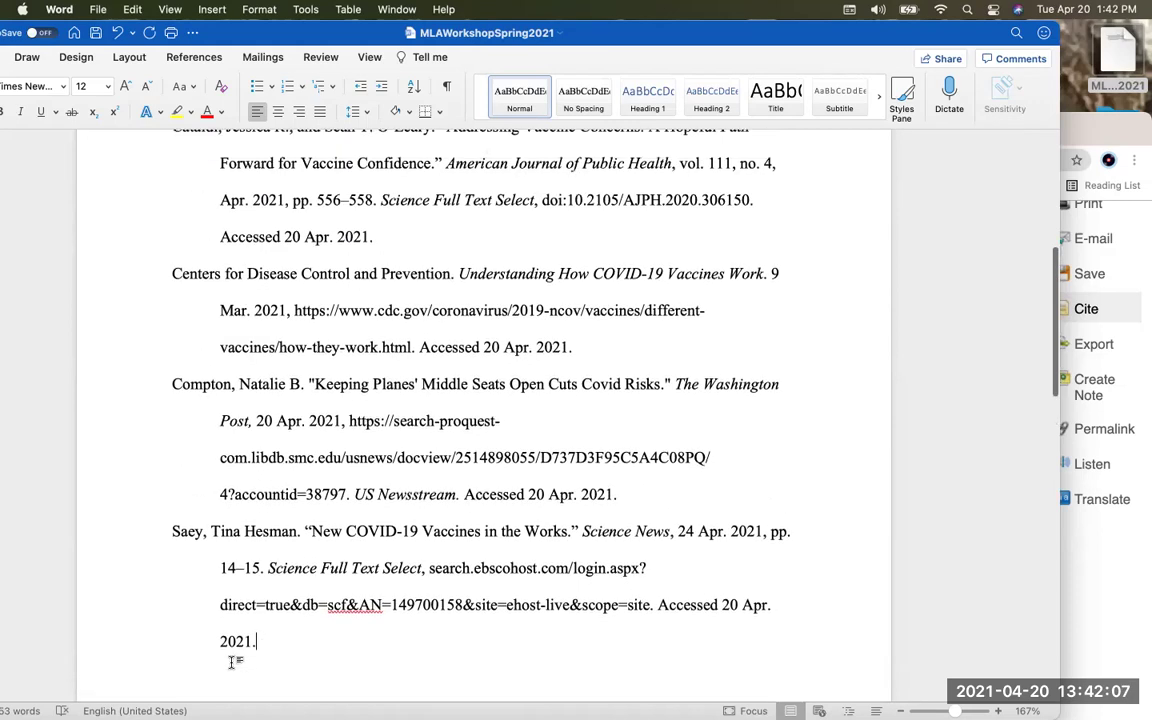
{"action": "scroll", "coordinate": [200, 450], "scroll_direction": "up", "scroll_amount": 3}
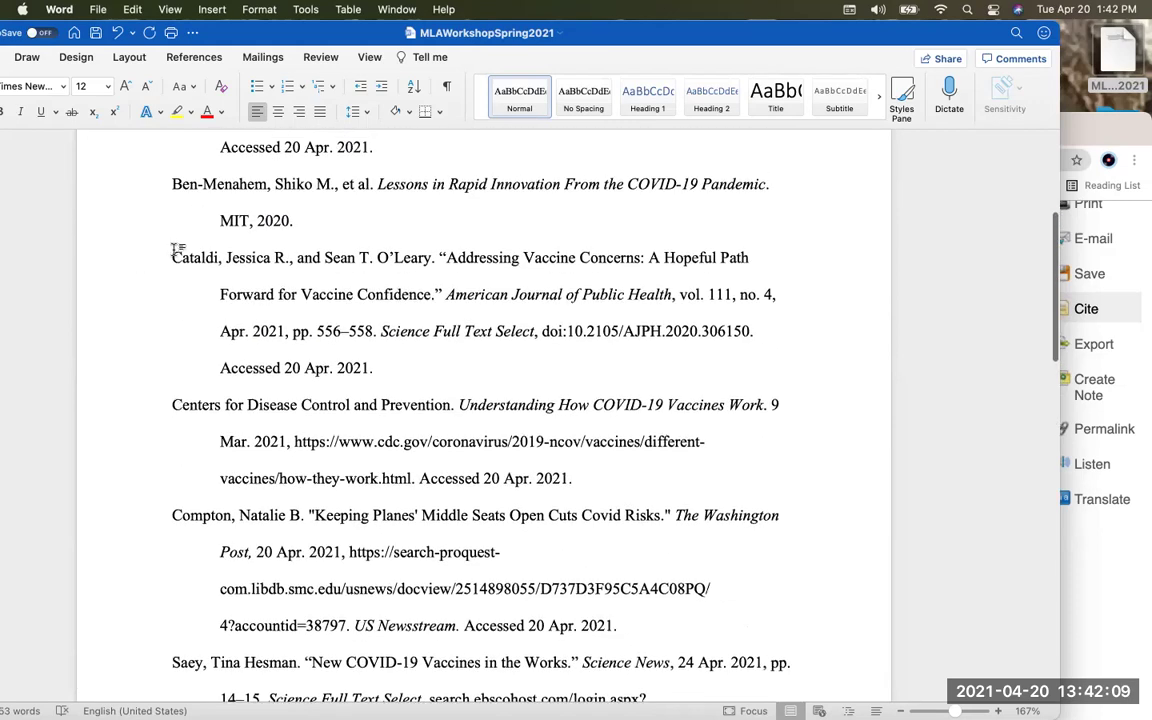
{"action": "scroll", "coordinate": [195, 220], "scroll_direction": "up", "scroll_amount": 3}
{"action": "scroll", "coordinate": [197, 220], "scroll_direction": "down", "scroll_amount": 1}
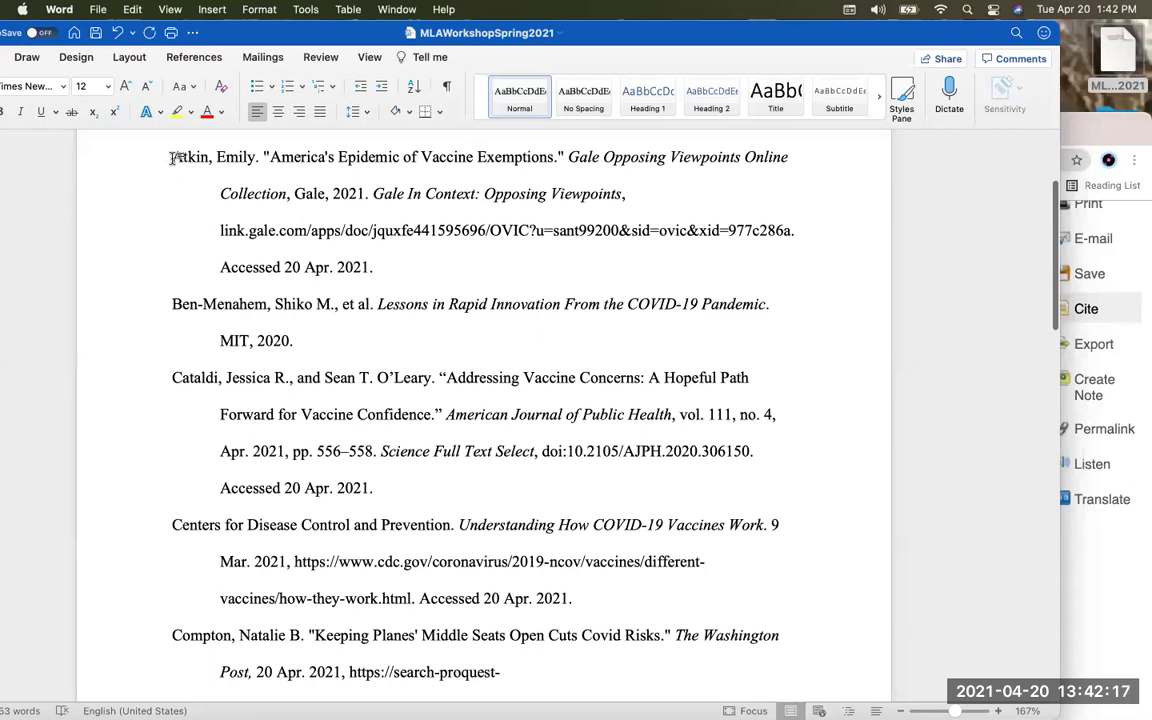
Review the line spacing, paragraph spacing and hanging indent settings of all the Works Cited entries
{"action": "left_click_drag", "start_coordinate": [170, 157], "coordinate": [348, 601]}
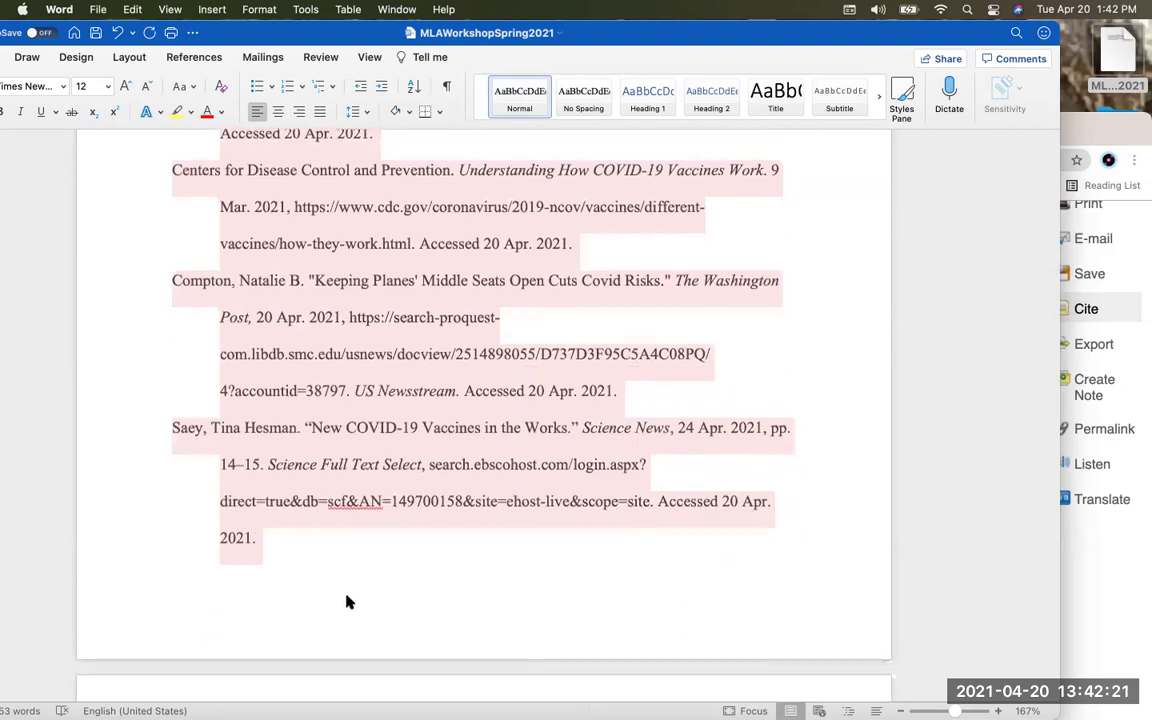
{"action": "scroll", "coordinate": [312, 565], "scroll_direction": "down", "scroll_amount": 1}
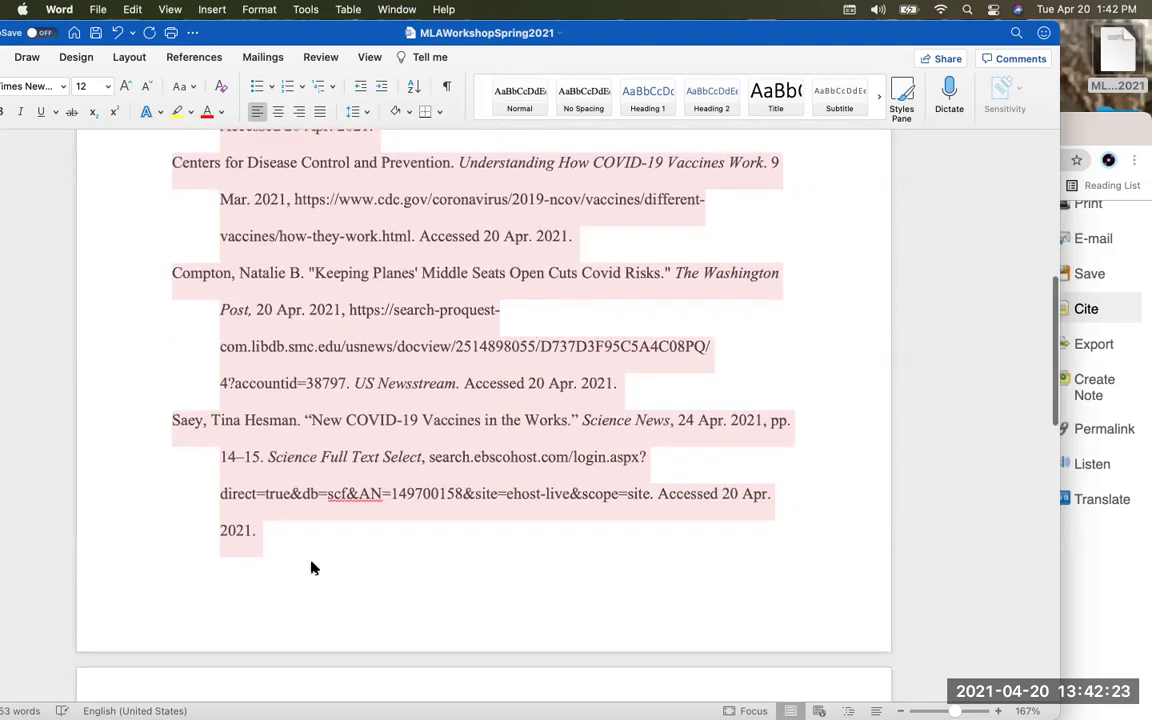
{"action": "scroll", "coordinate": [312, 568], "scroll_direction": "up", "scroll_amount": 5}
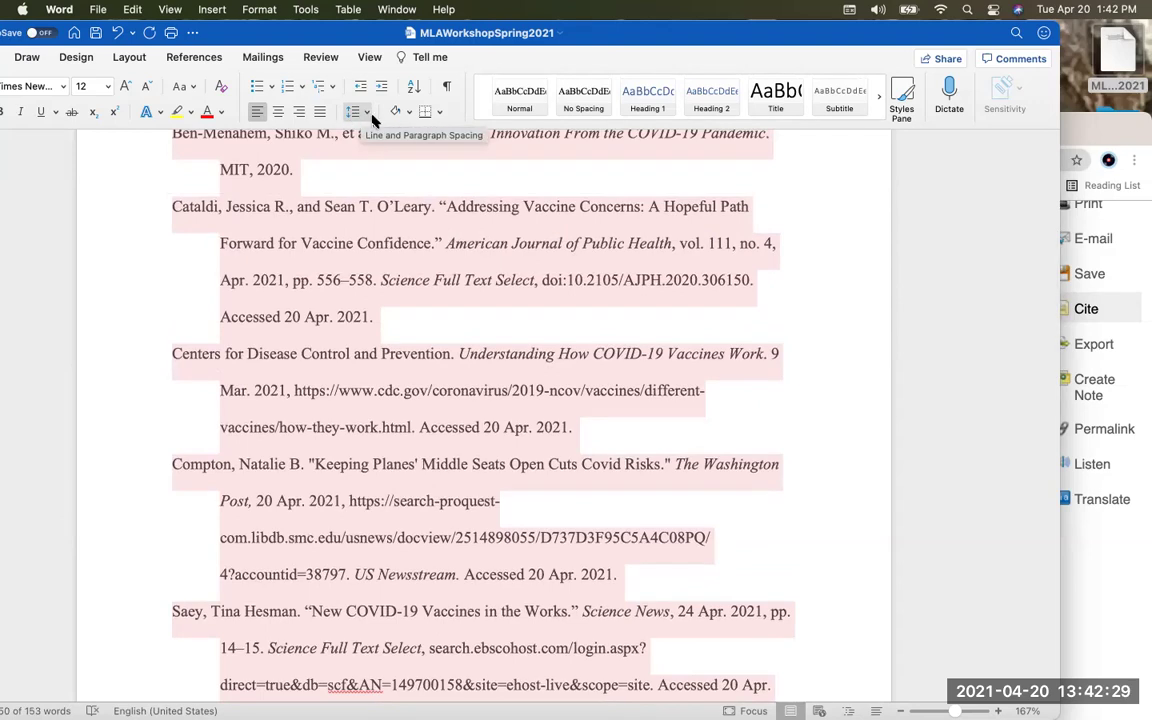
{"action": "left_click", "coordinate": [367, 116]}
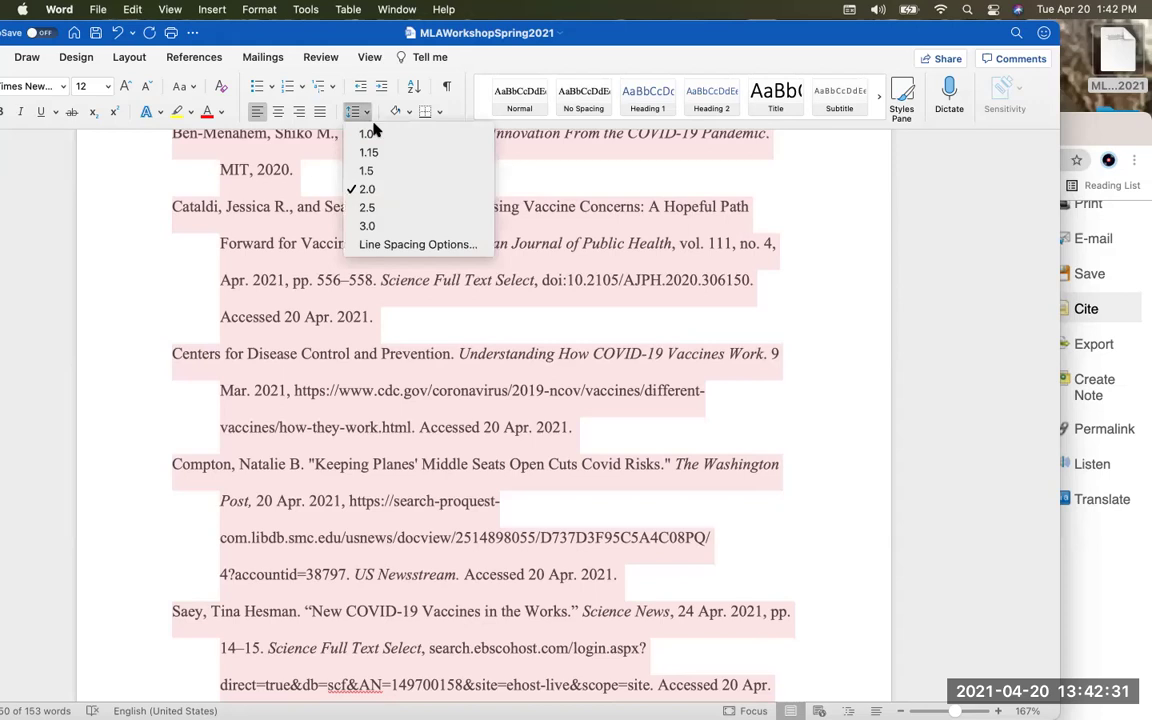
{"action": "left_click", "coordinate": [446, 250]}
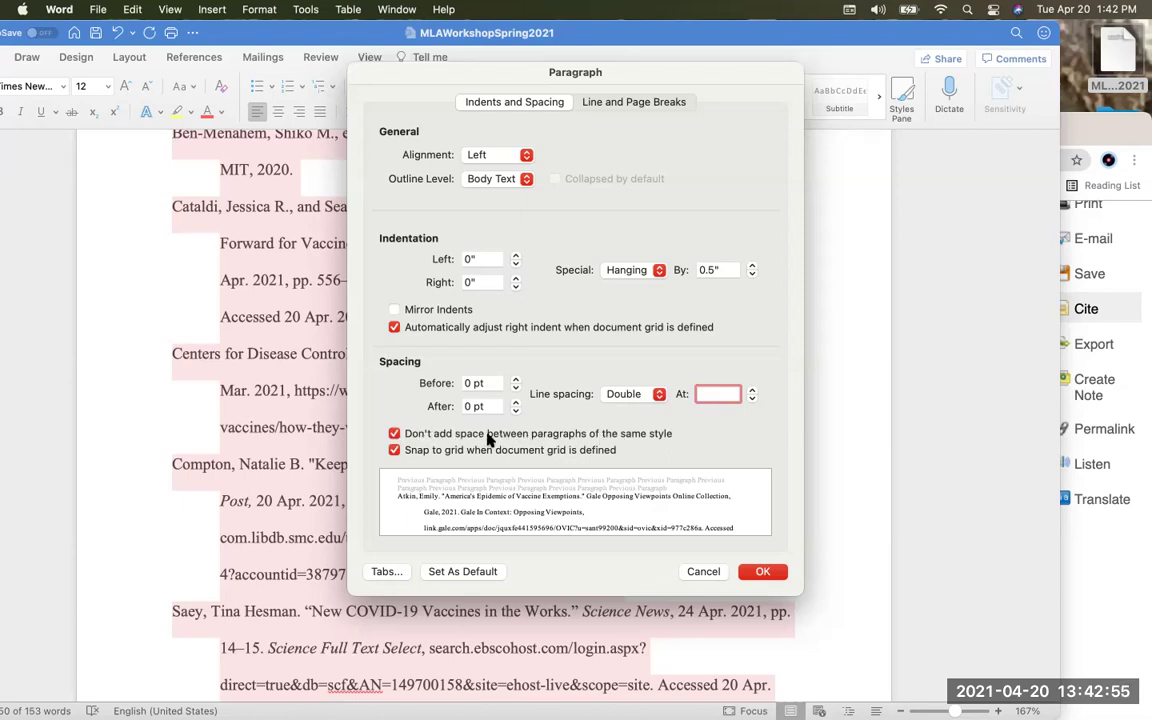
{"action": "left_click", "coordinate": [763, 573]}
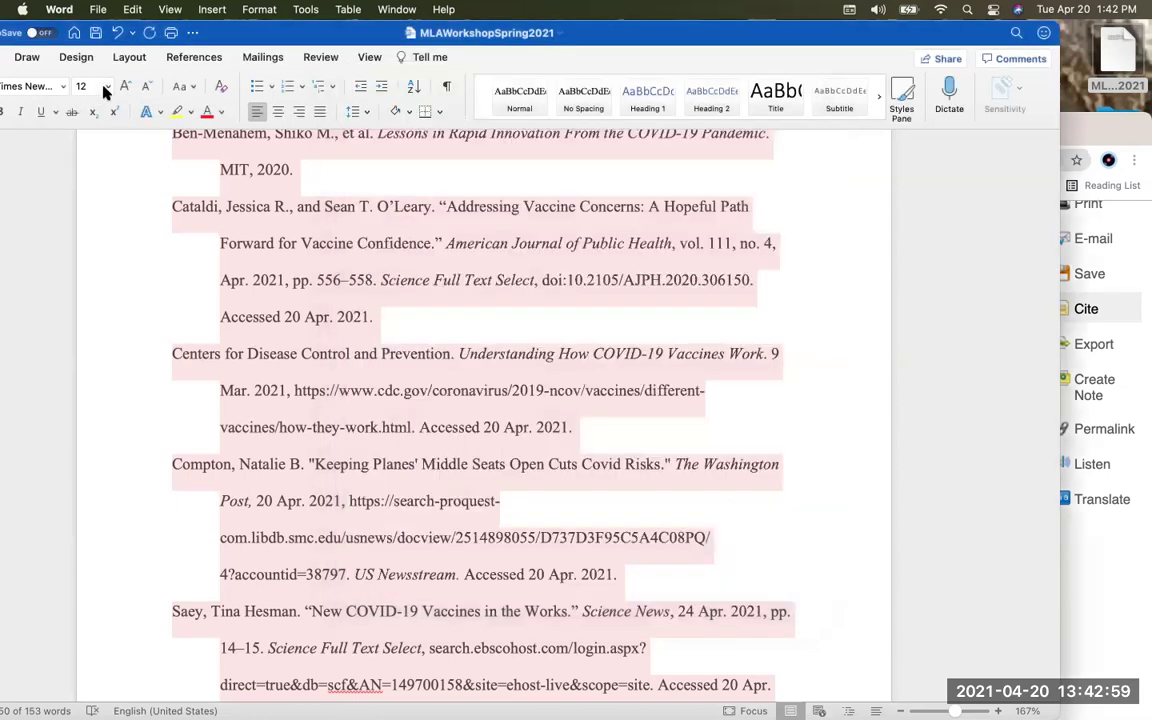
{"action": "left_click_drag", "start_coordinate": [586, 33], "coordinate": [633, 33]}
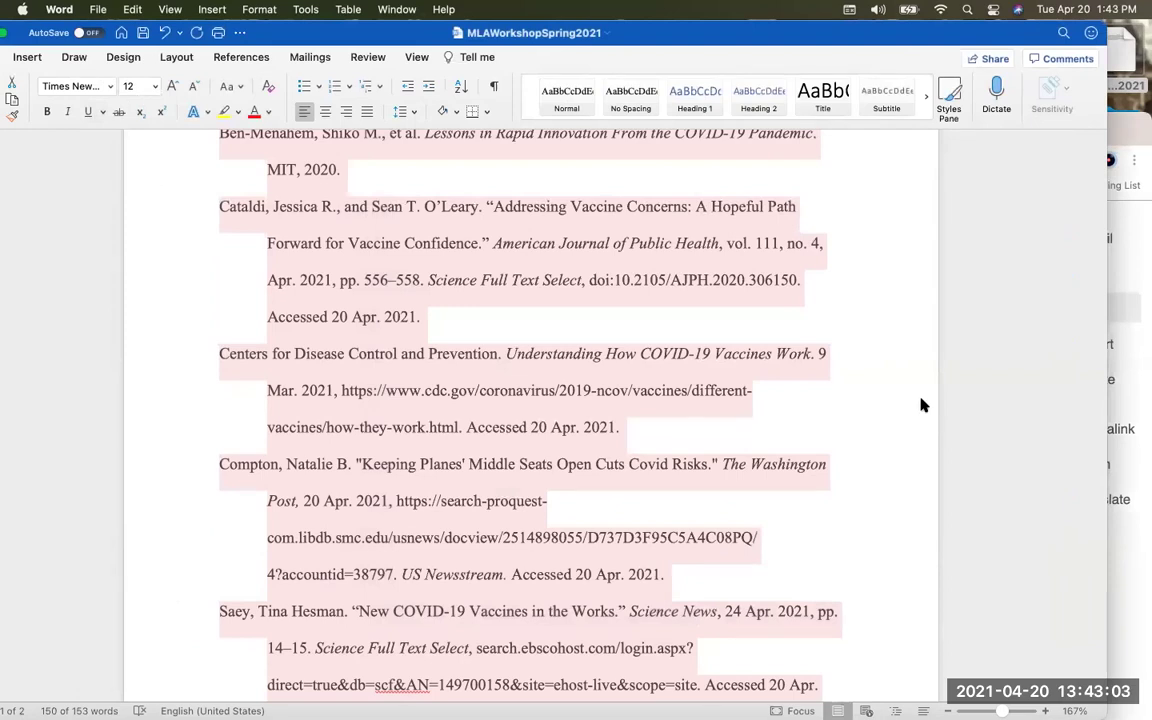
{"action": "left_click", "coordinate": [867, 414]}
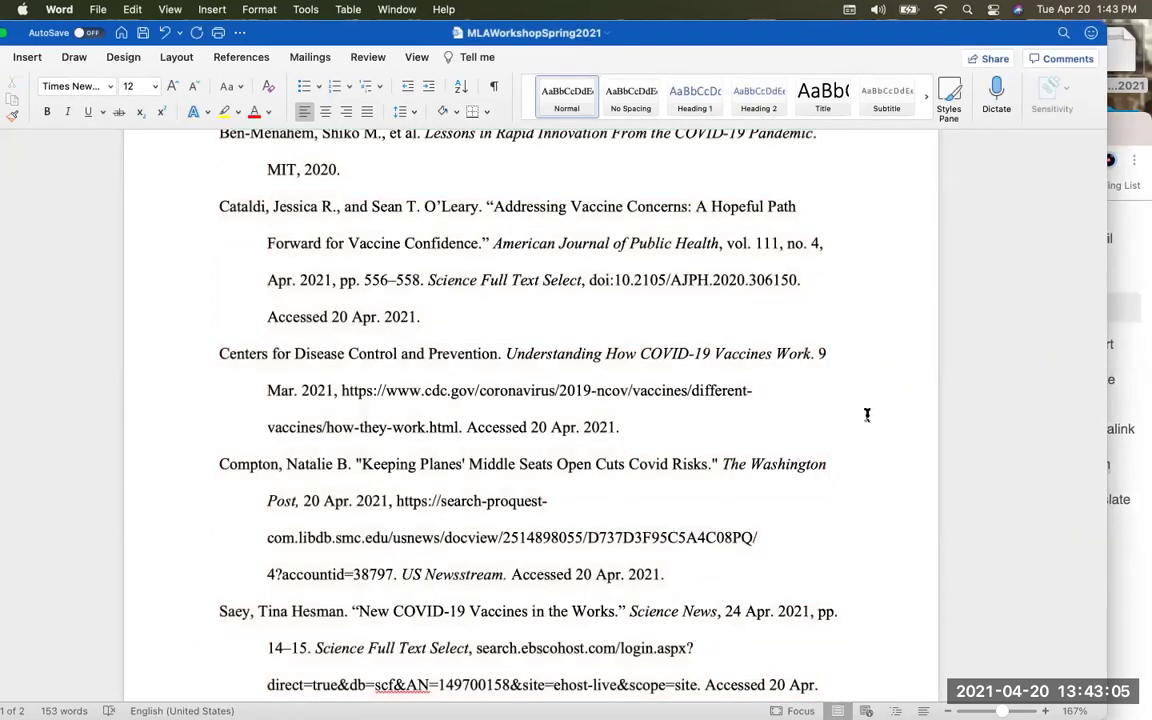
Examine the access date in the first citation and look over the other Works Cited entries
{"action": "scroll", "coordinate": [867, 414], "scroll_direction": "up", "scroll_amount": 3}
{"action": "scroll", "coordinate": [584, 321], "scroll_direction": "up", "scroll_amount": 1}
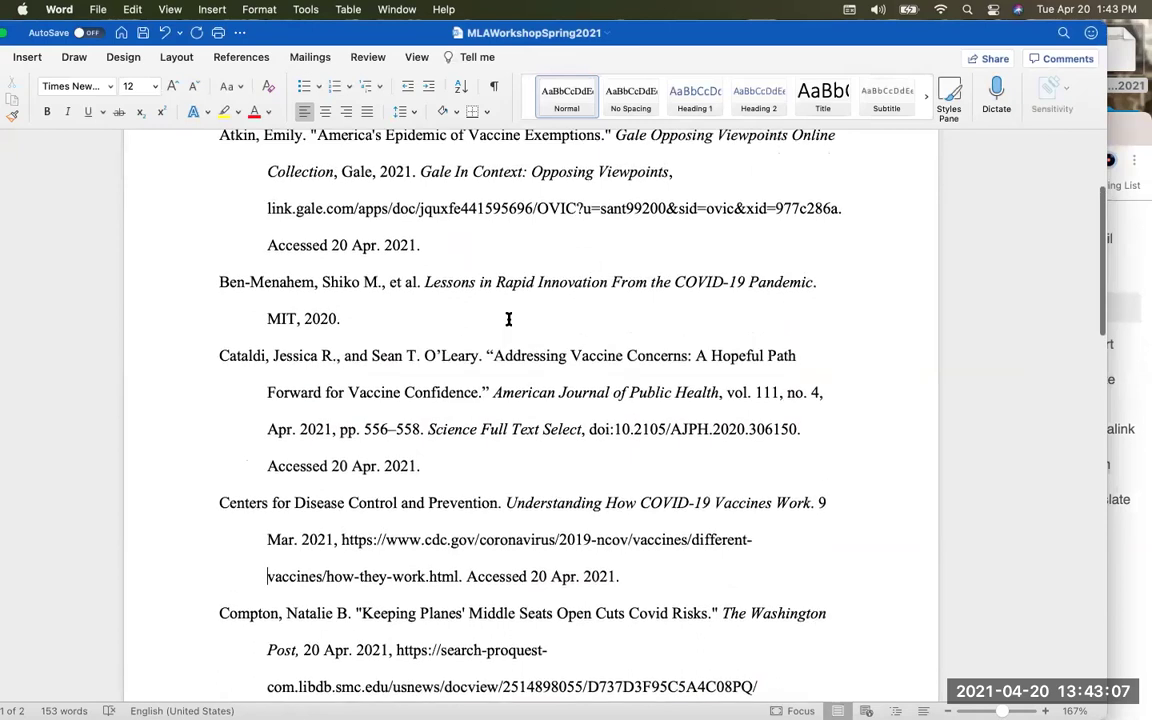
{"action": "left_click_drag", "start_coordinate": [267, 248], "coordinate": [423, 251]}
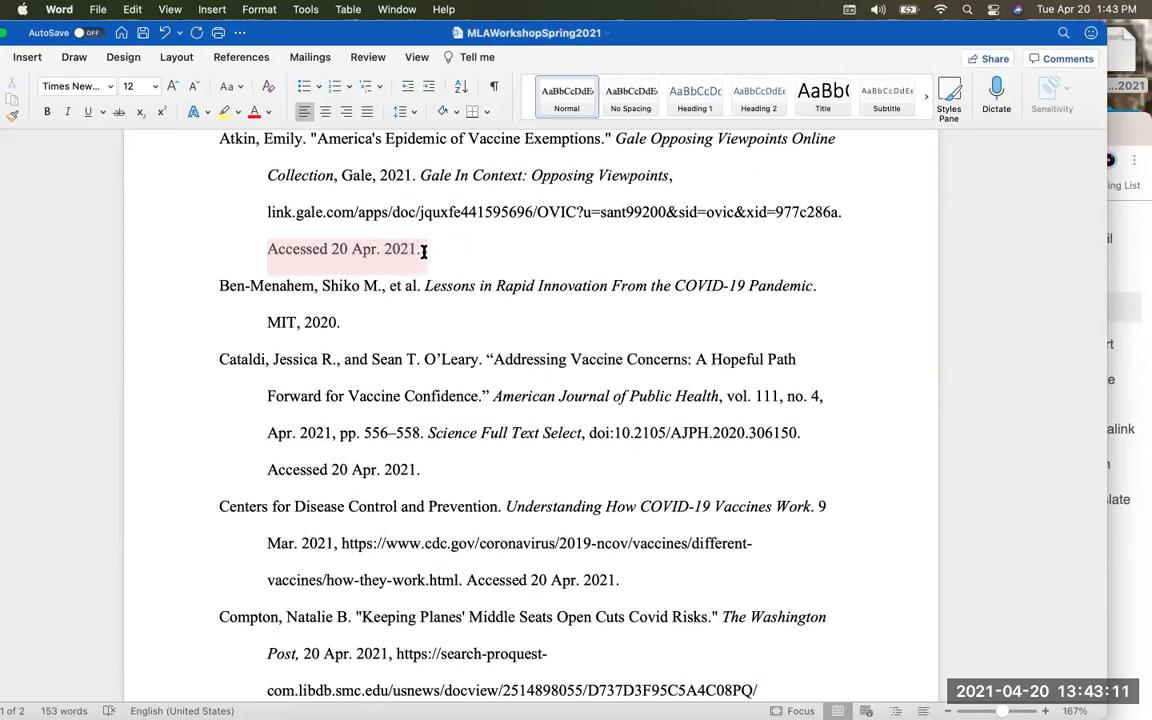
{"action": "left_click", "coordinate": [466, 254]}
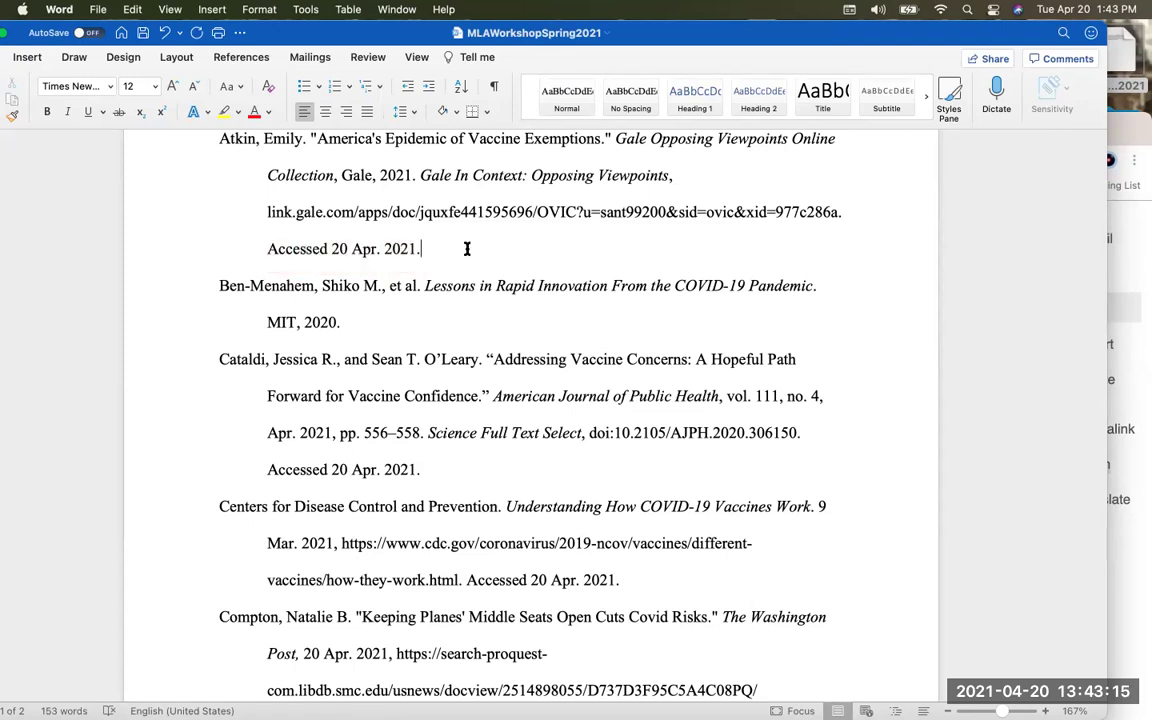
{"action": "scroll", "coordinate": [466, 248], "scroll_direction": "down", "scroll_amount": 4}
{"action": "scroll", "coordinate": [466, 248], "scroll_direction": "up", "scroll_amount": 8}
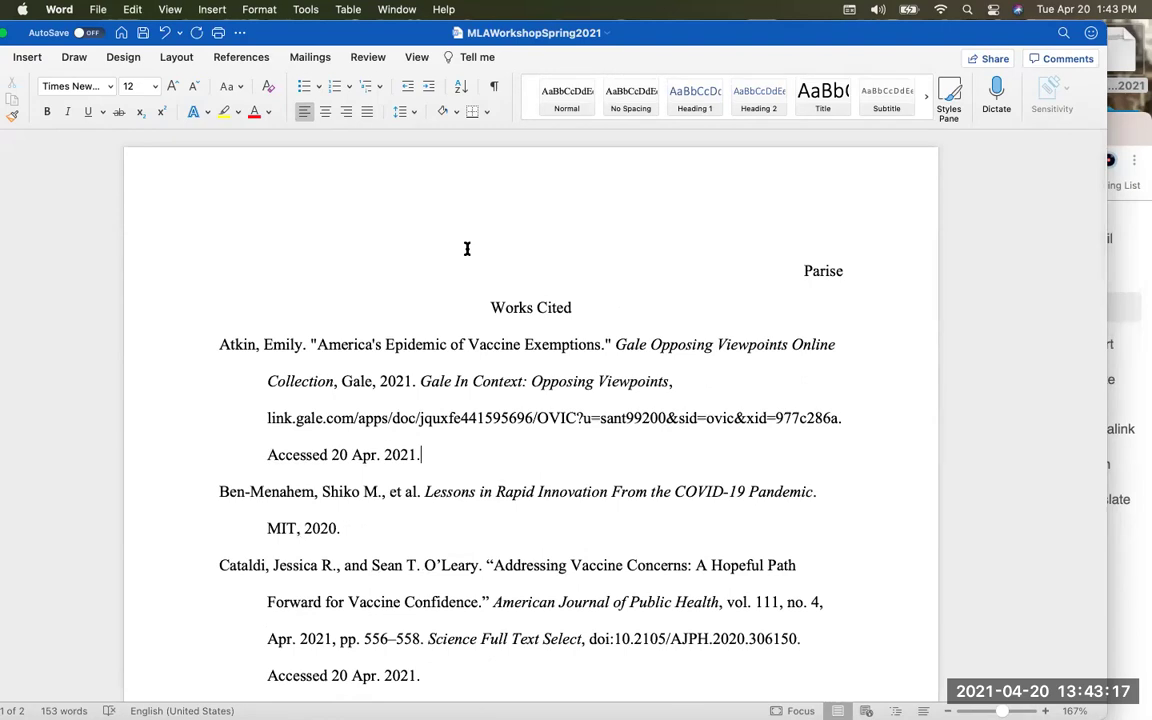
{"action": "scroll", "coordinate": [466, 248], "scroll_direction": "down", "scroll_amount": 1}
{"action": "scroll", "coordinate": [466, 248], "scroll_direction": "down", "scroll_amount": 5}
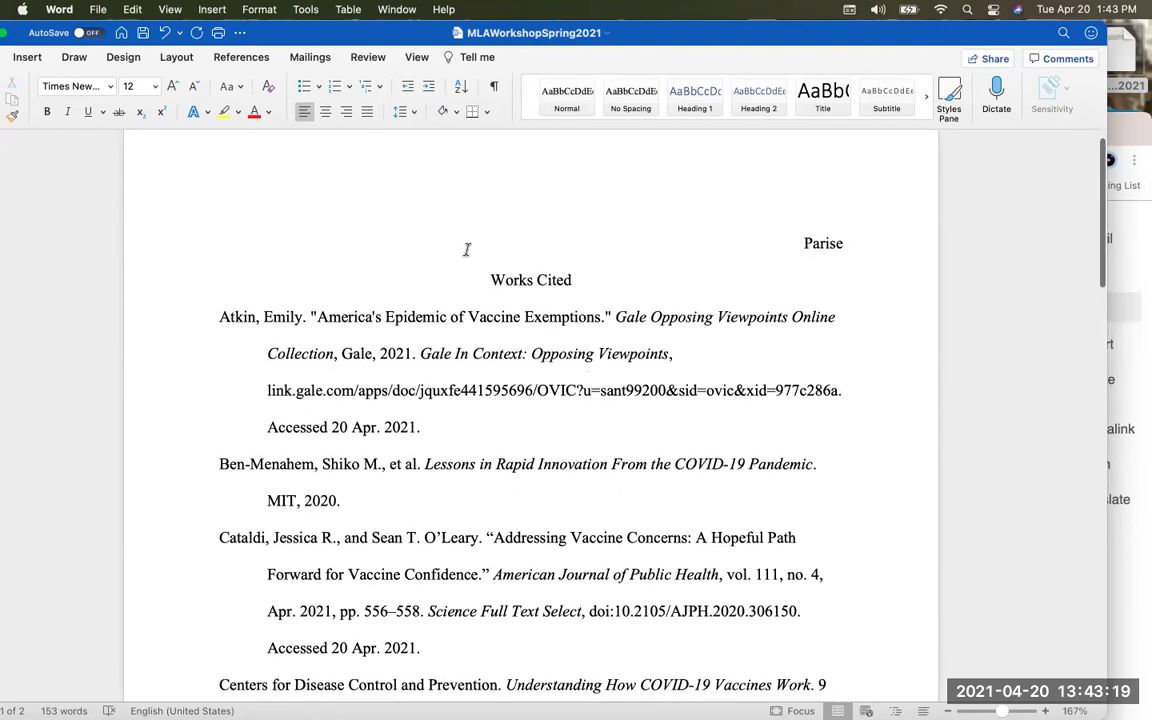
{"action": "scroll", "coordinate": [466, 248], "scroll_direction": "down", "scroll_amount": 4}
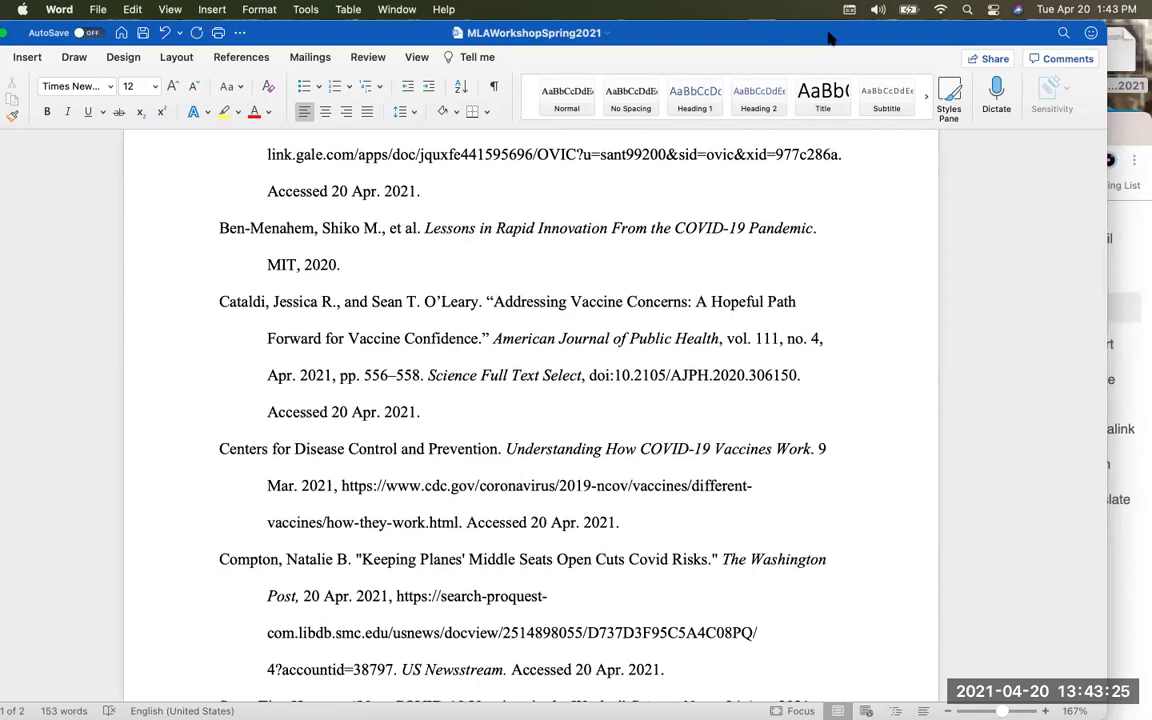
{"action": "left_click_drag", "start_coordinate": [826, 38], "coordinate": [805, 46]}
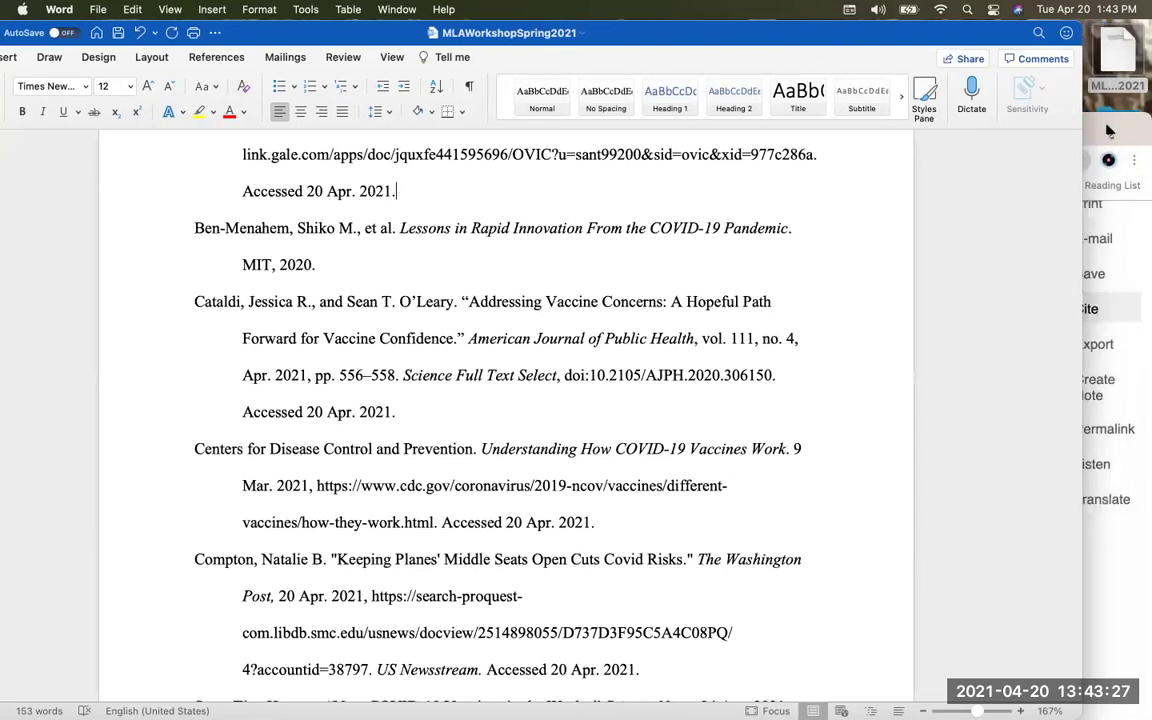
Switch to Chrome, open smc.edu/library in the article's tab and find the library resource links below OneSearch
{"action": "left_click", "coordinate": [1100, 131]}
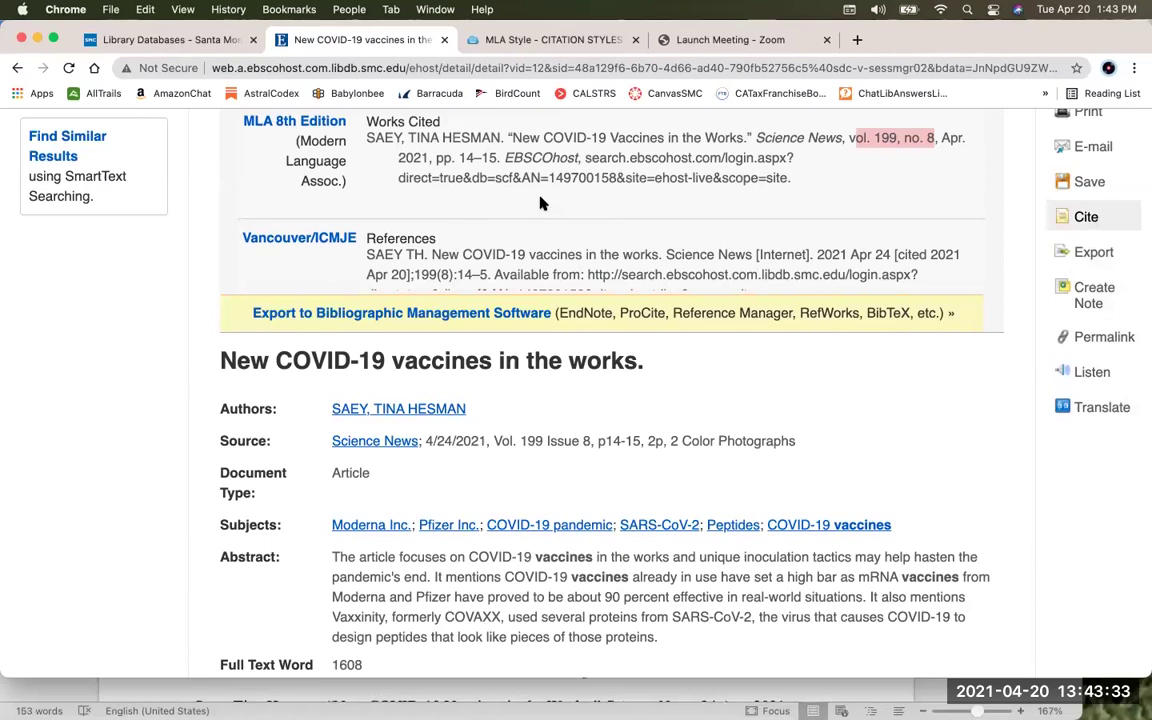
{"action": "left_click", "coordinate": [432, 68]}
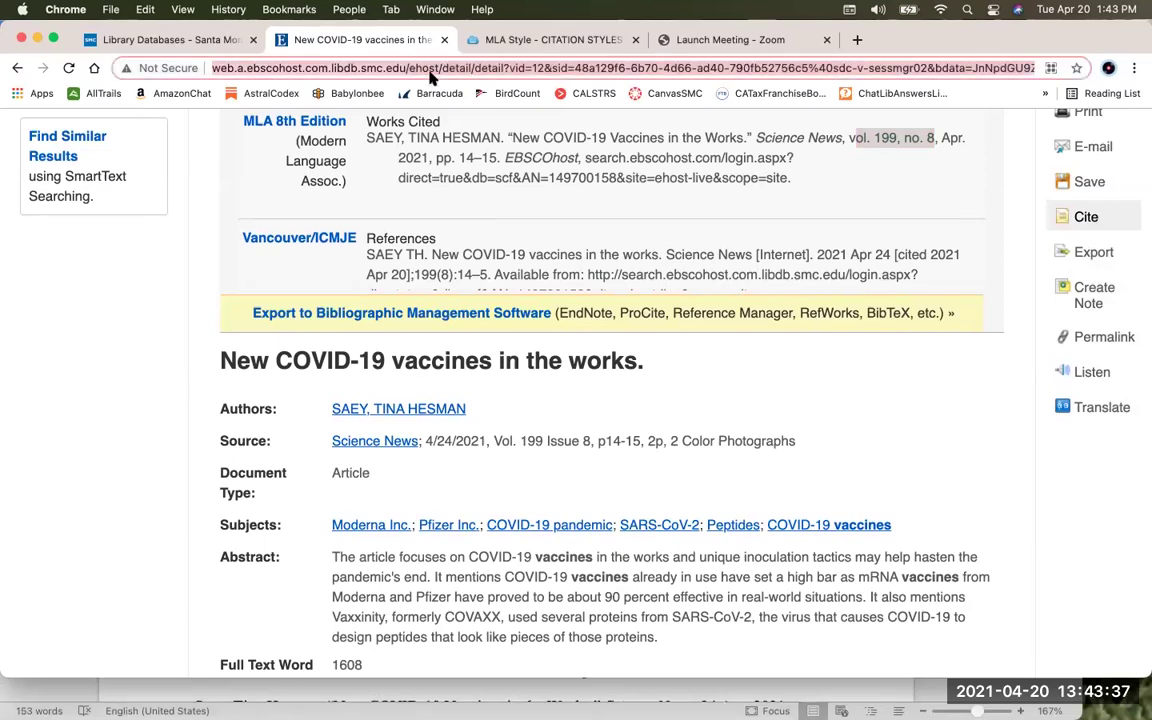
{"action": "type", "text": "smc.edu/librar"}
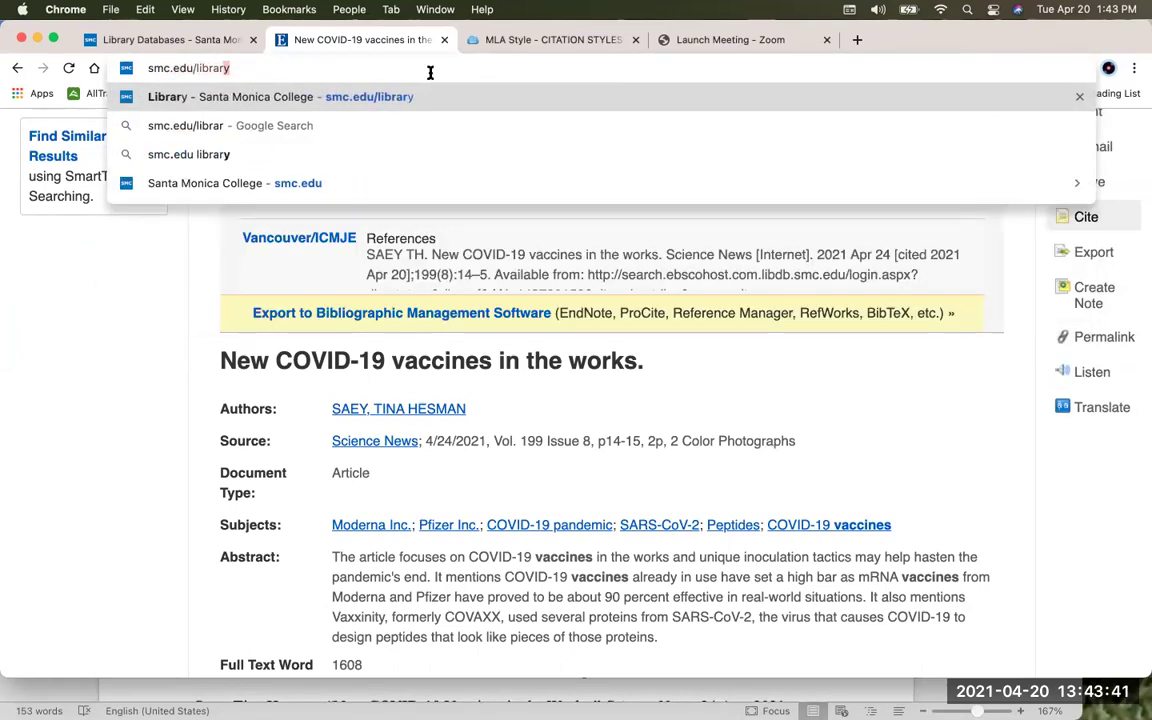
{"action": "key", "text": "Return"}
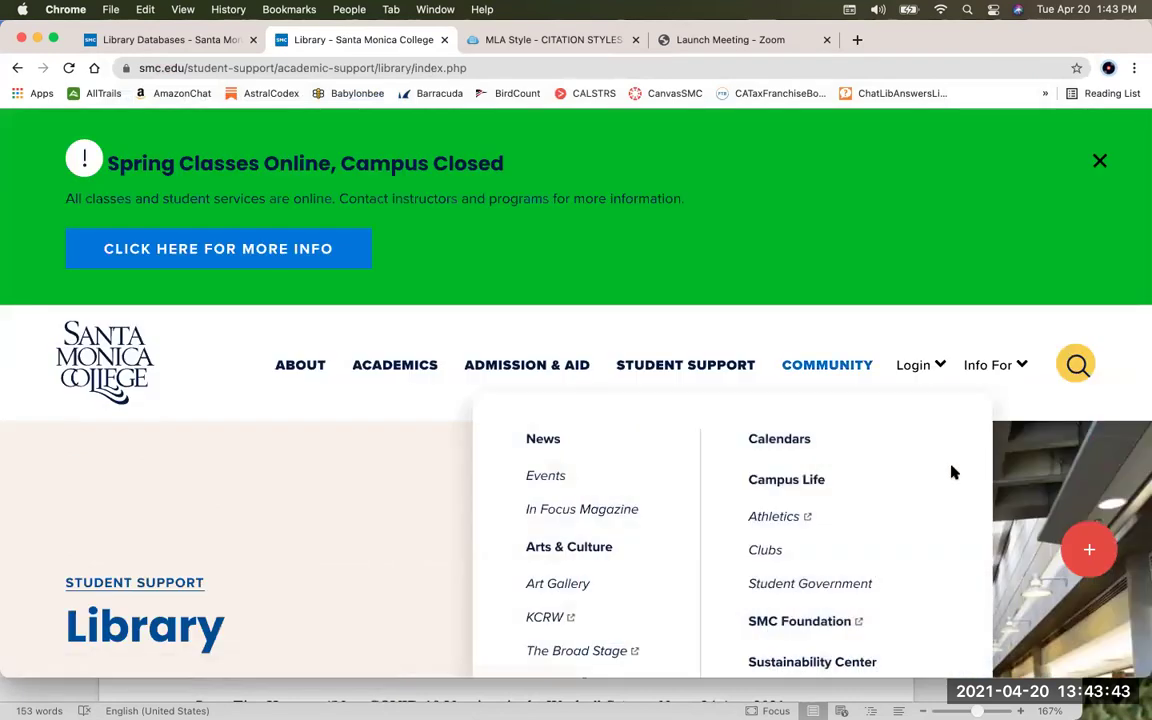
{"action": "scroll", "coordinate": [553, 491], "scroll_direction": "down", "scroll_amount": 5}
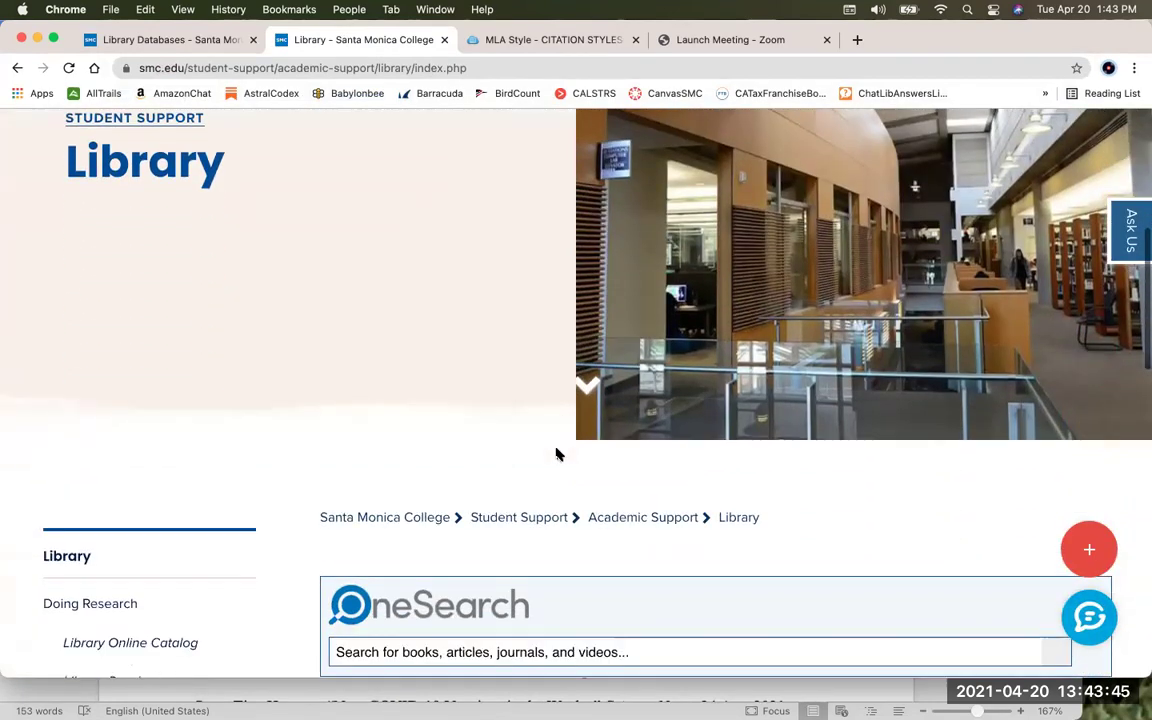
{"action": "scroll", "coordinate": [557, 454], "scroll_direction": "down", "scroll_amount": 4}
{"action": "scroll", "coordinate": [690, 432], "scroll_direction": "down", "scroll_amount": 1}
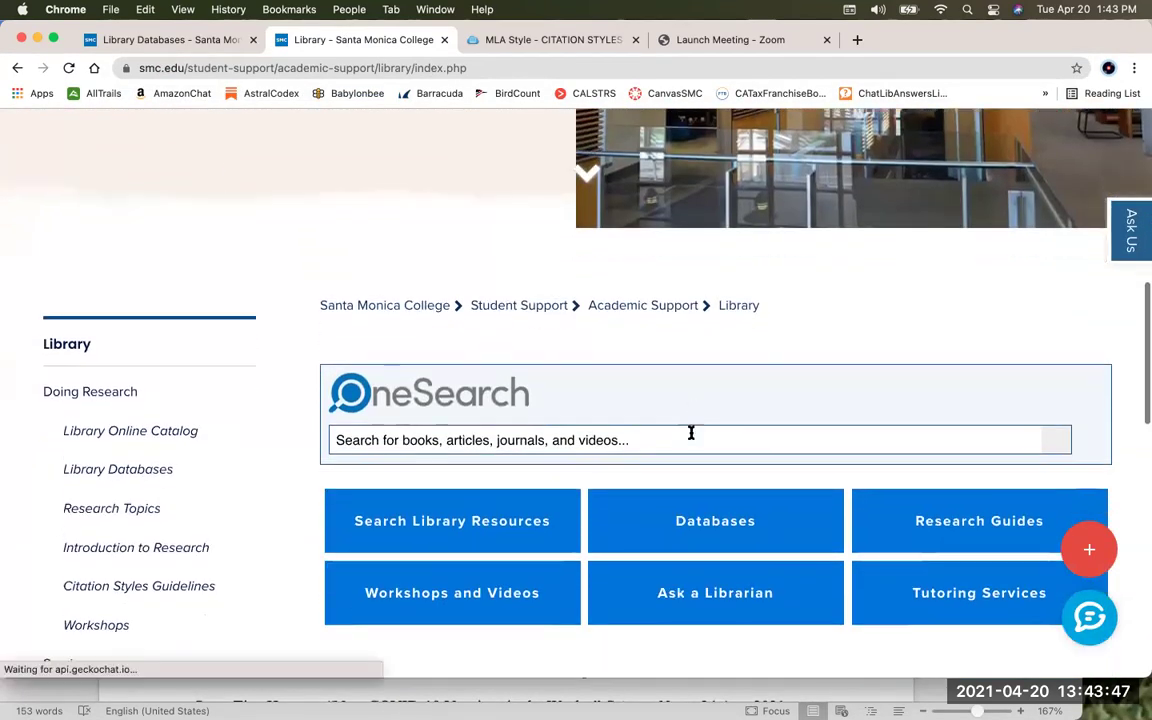
{"action": "scroll", "coordinate": [690, 432], "scroll_direction": "down", "scroll_amount": 2}
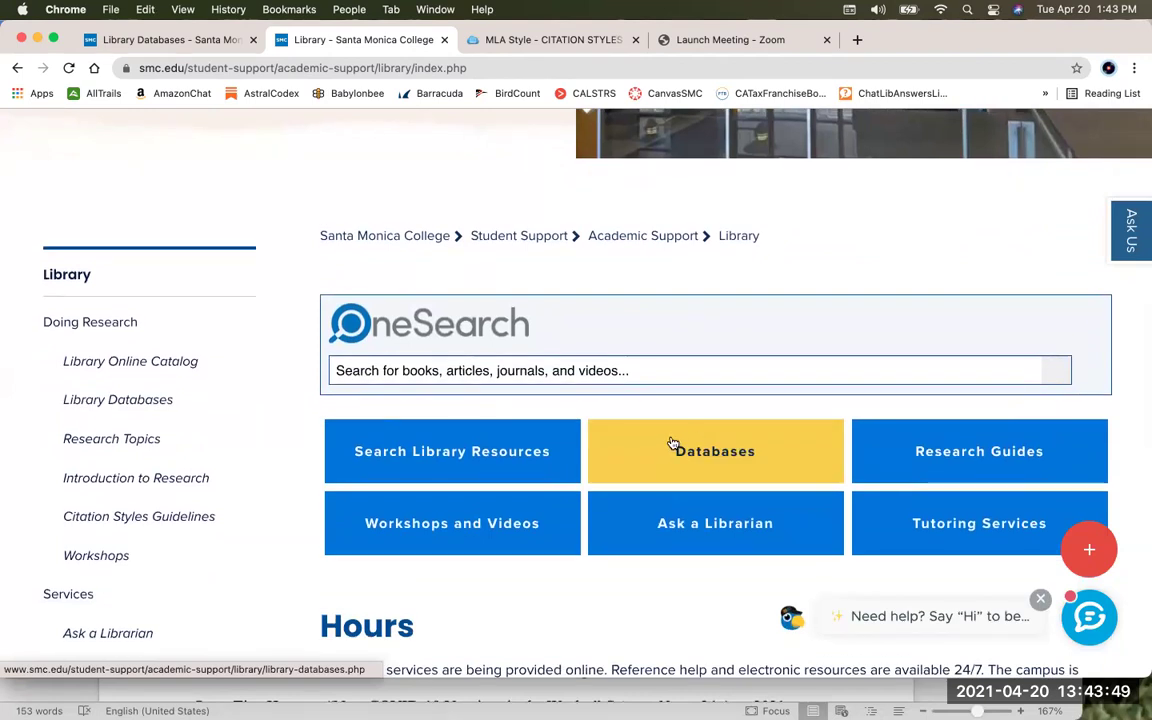
Open the library's Research Guides and go to the CITATION STYLES guide
{"action": "scroll", "coordinate": [647, 449], "scroll_direction": "down", "scroll_amount": 1}
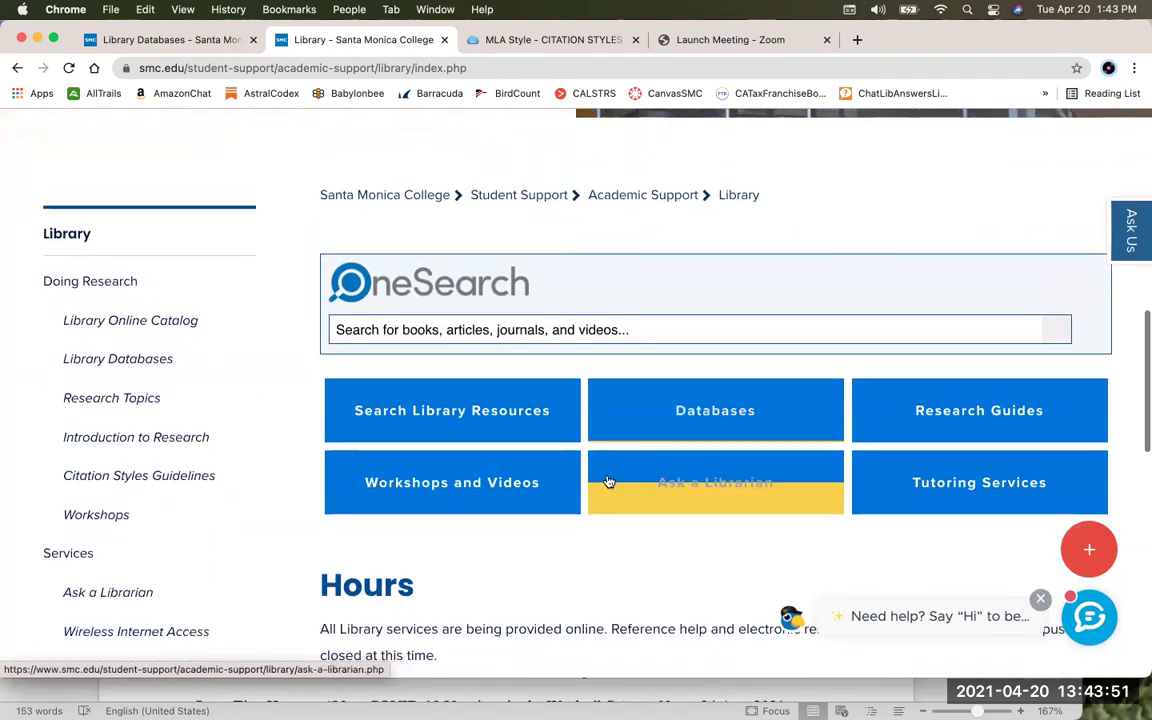
{"action": "scroll", "coordinate": [612, 514], "scroll_direction": "down", "scroll_amount": 2}
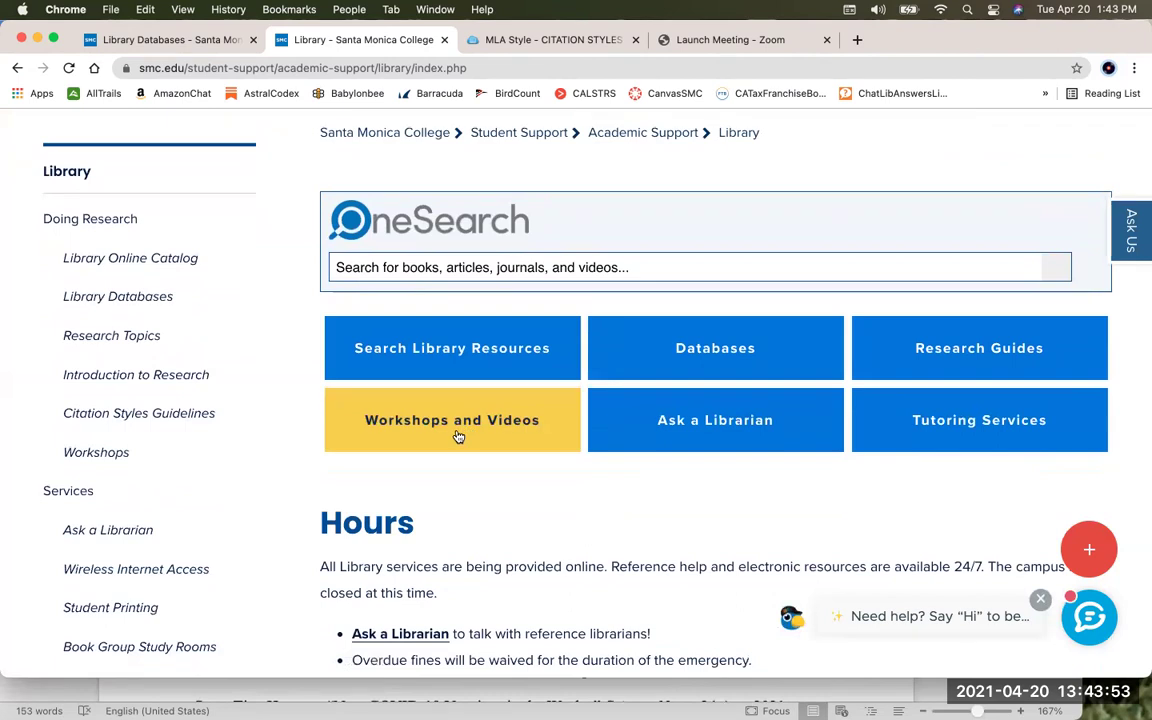
{"action": "scroll", "coordinate": [430, 416], "scroll_direction": "down", "scroll_amount": 1}
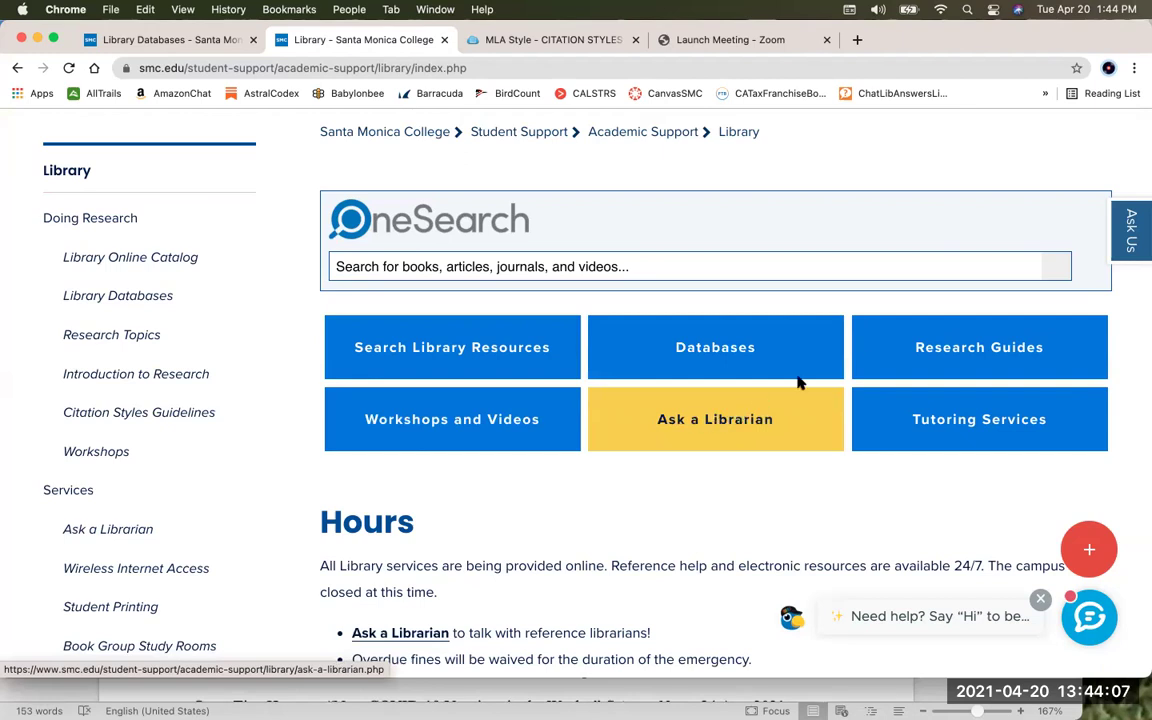
{"action": "left_click", "coordinate": [962, 350]}
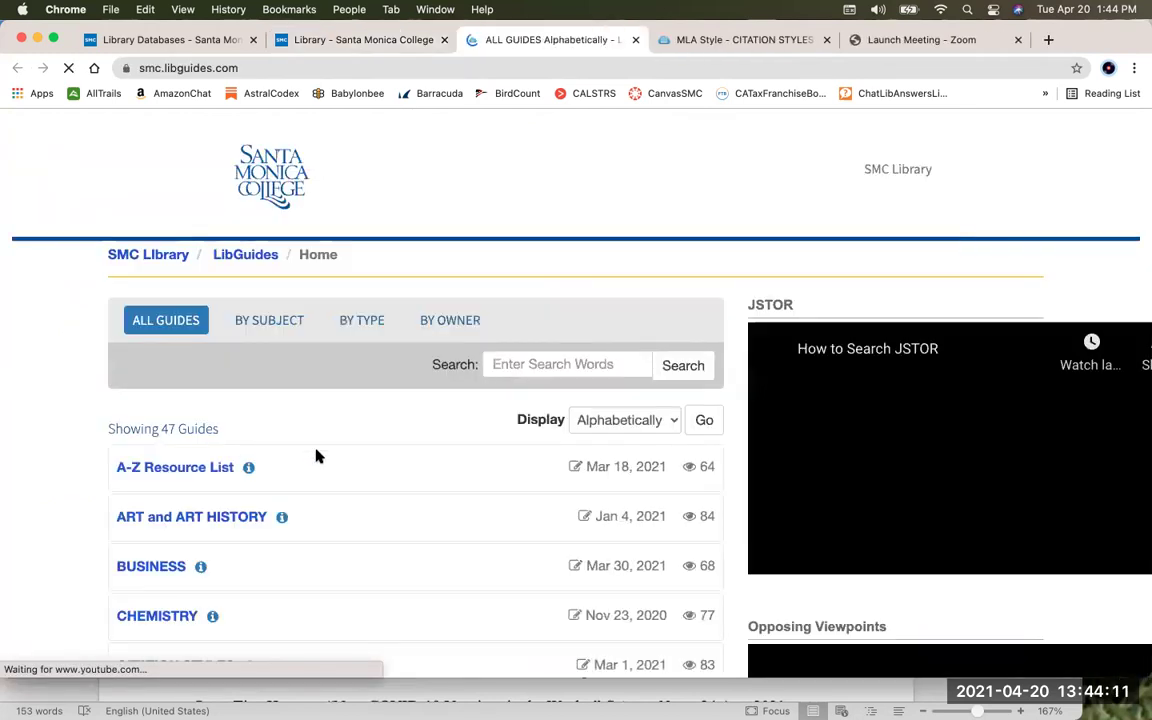
{"action": "scroll", "coordinate": [316, 456], "scroll_direction": "down", "scroll_amount": 5}
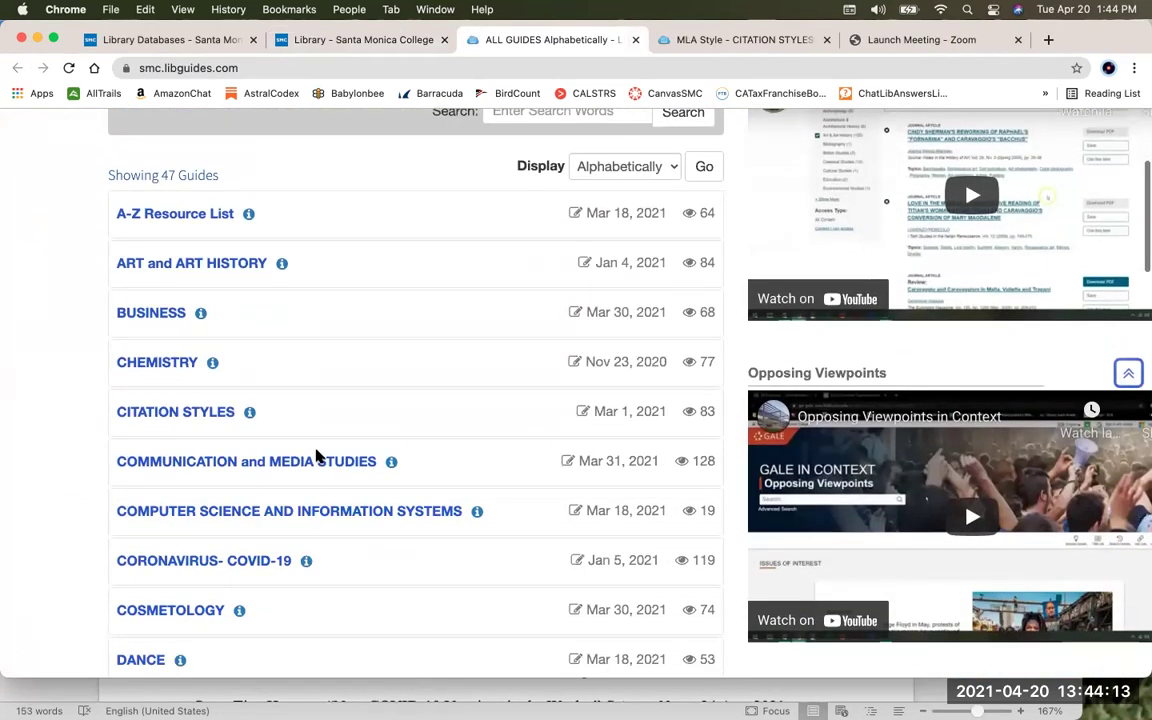
{"action": "left_click", "coordinate": [155, 414]}
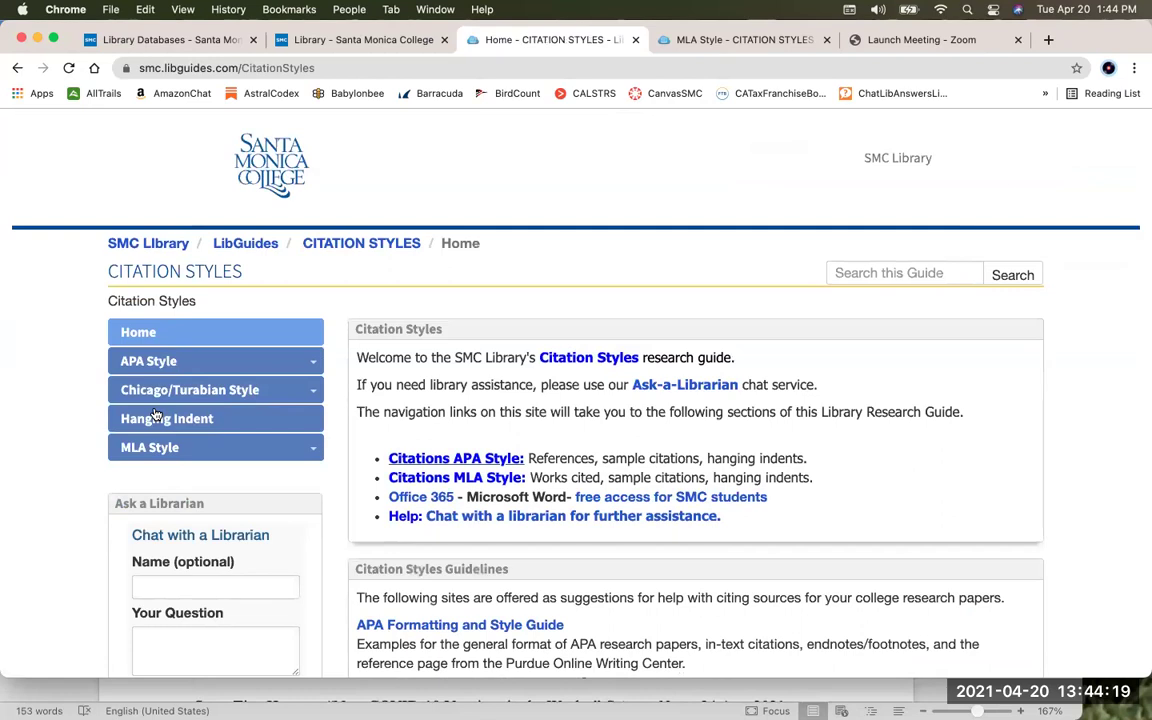
Open the guide's MLA Style page and view its MLA Workshop Video page
{"action": "scroll", "coordinate": [156, 414], "scroll_direction": "down", "scroll_amount": 2}
{"action": "mouse_move", "coordinate": [152, 381]}
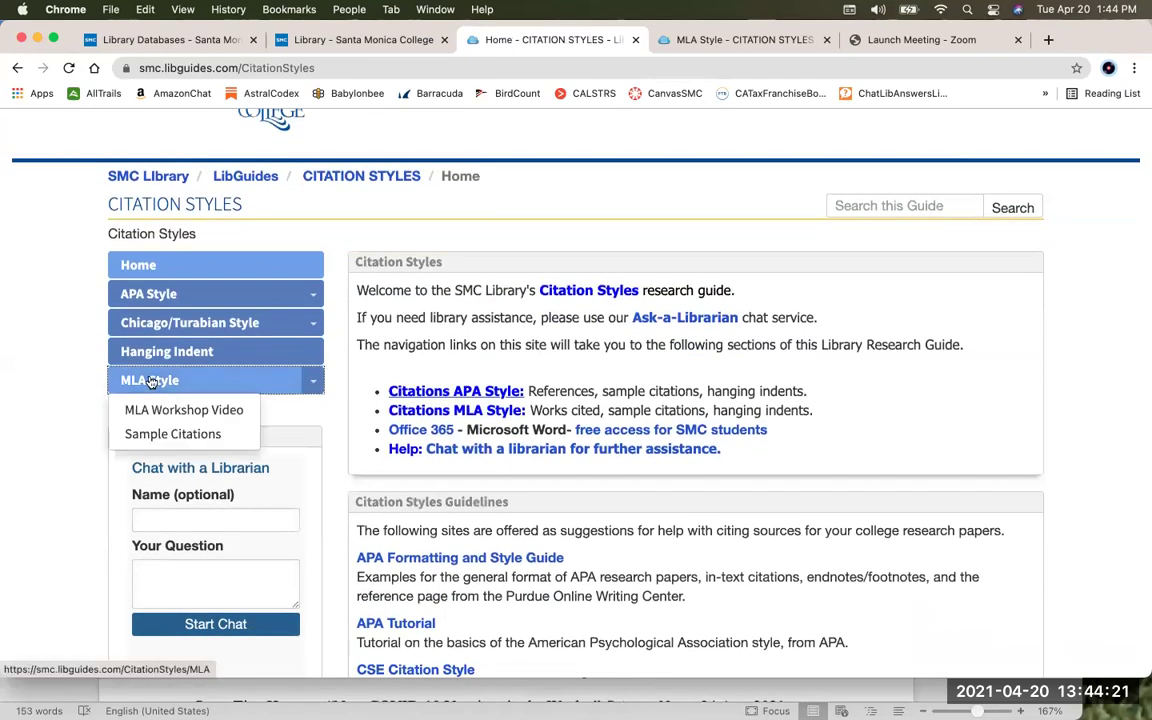
{"action": "left_click", "coordinate": [150, 382]}
{"action": "mouse_move", "coordinate": [272, 434]}
{"action": "scroll", "coordinate": [250, 400], "scroll_direction": "down", "scroll_amount": 2}
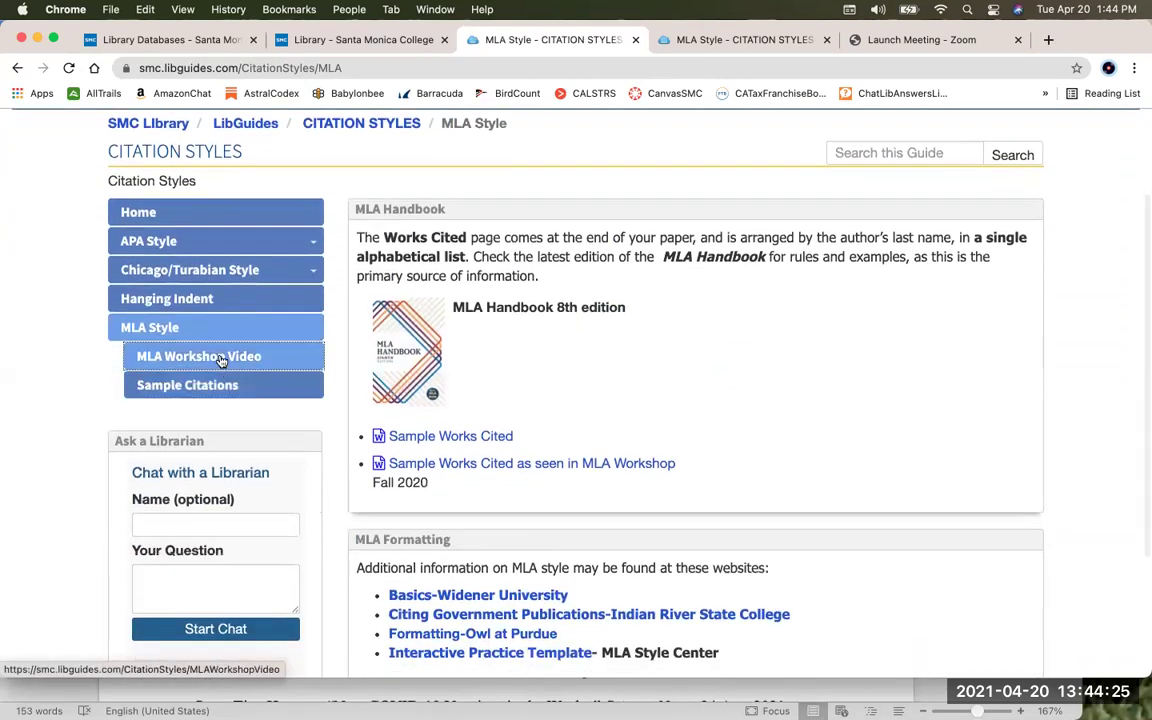
{"action": "left_click", "coordinate": [224, 362]}
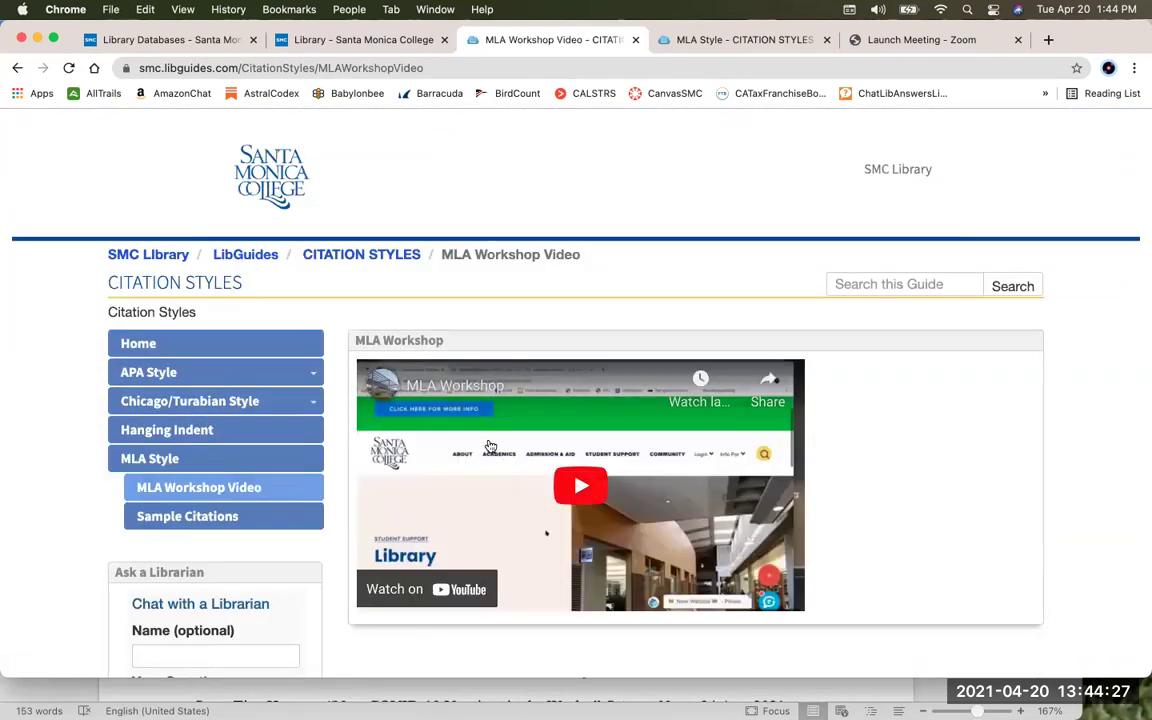
{"action": "scroll", "coordinate": [483, 449], "scroll_direction": "down", "scroll_amount": 4}
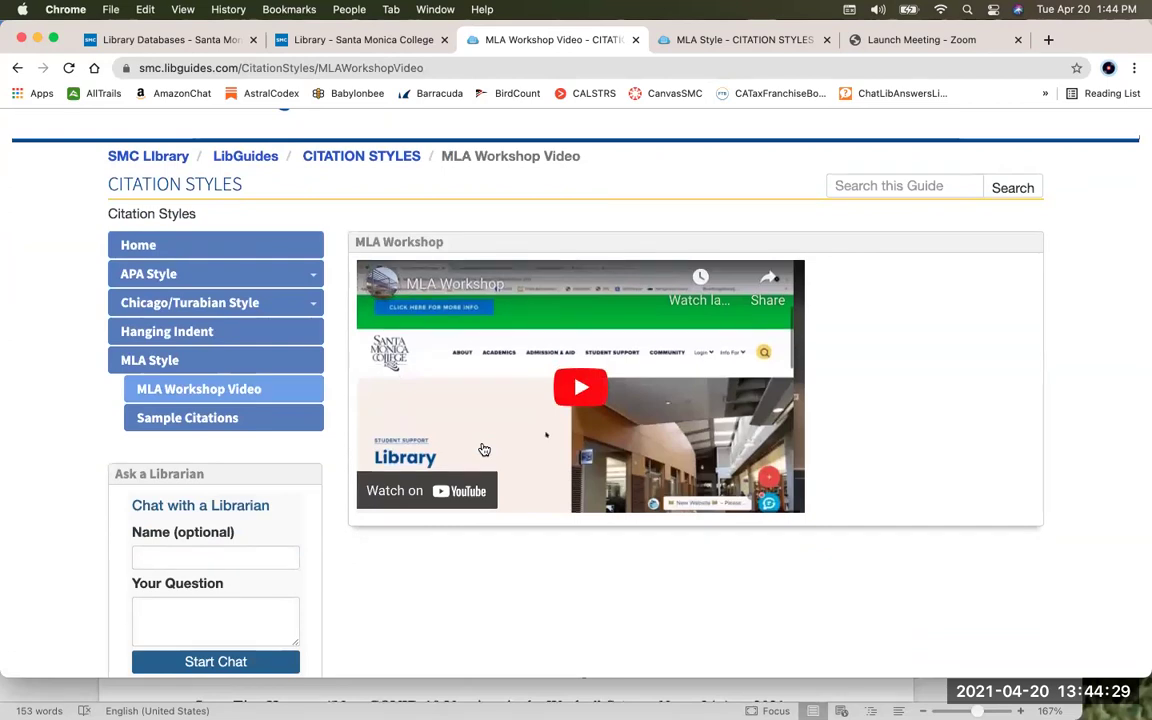
{"action": "scroll", "coordinate": [483, 452], "scroll_direction": "up", "scroll_amount": 2}
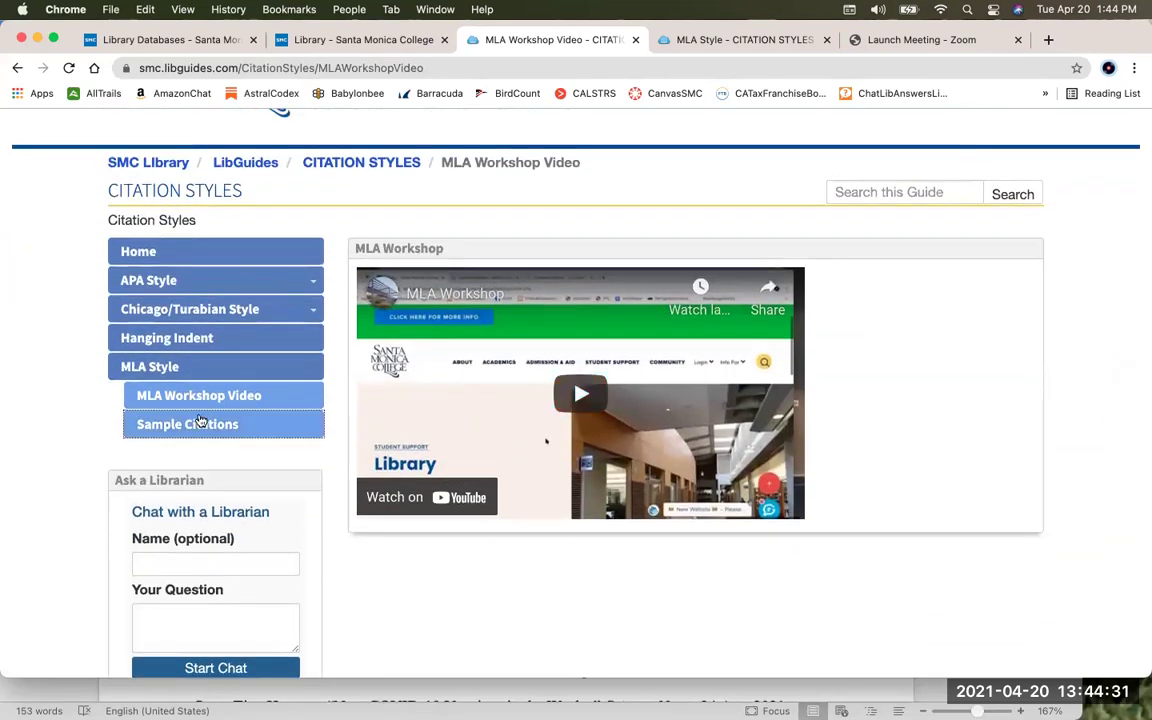
Open Sample Citations and highlight the academic journal and newspaper examples under Articles from Library Databases
{"action": "left_click", "coordinate": [190, 425]}
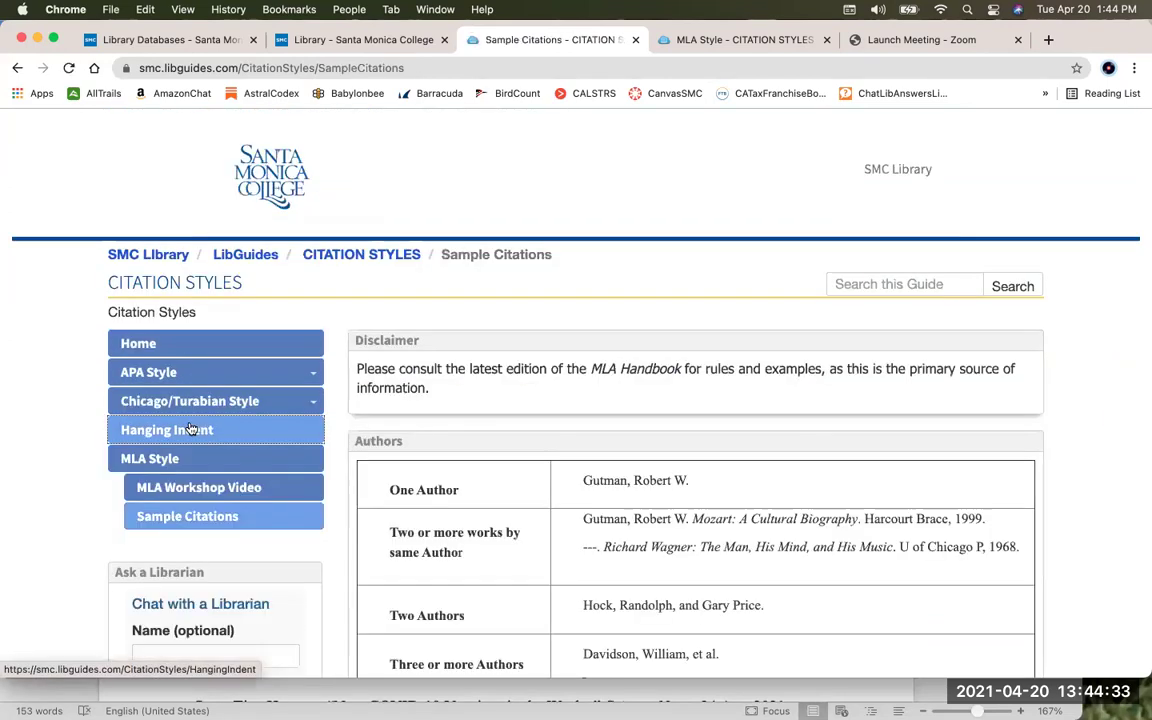
{"action": "scroll", "coordinate": [667, 488], "scroll_direction": "down", "scroll_amount": 5}
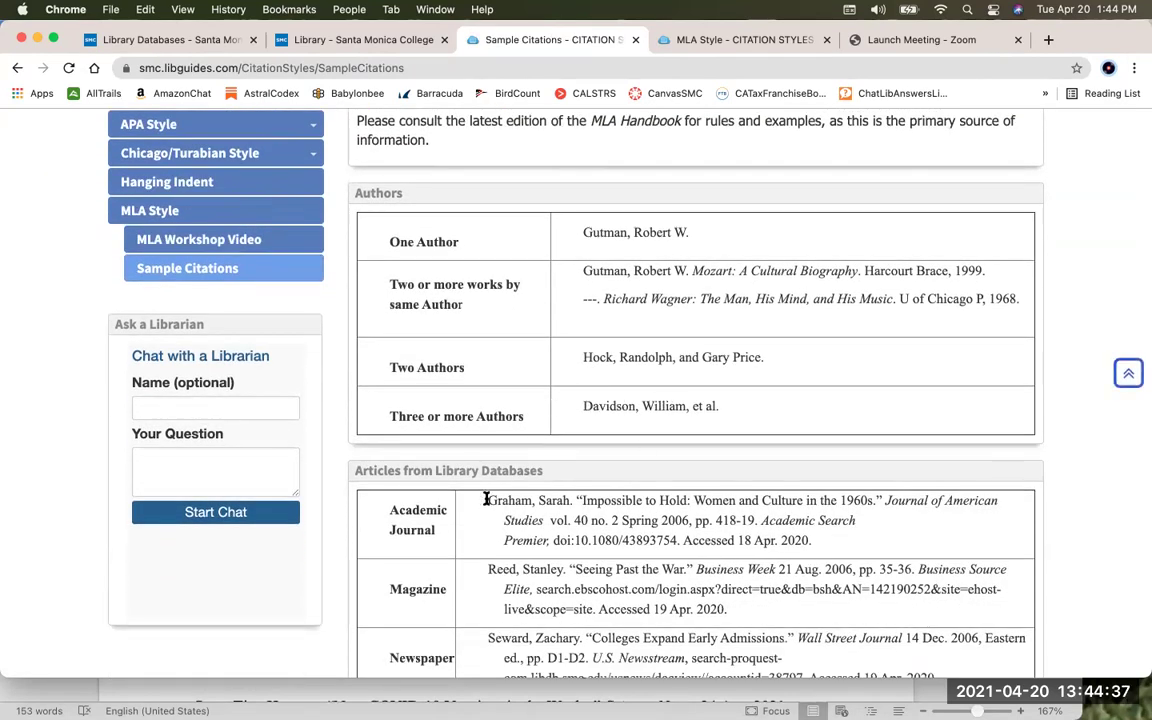
{"action": "scroll", "coordinate": [486, 499], "scroll_direction": "down", "scroll_amount": 2}
{"action": "left_click_drag", "start_coordinate": [489, 406], "coordinate": [822, 457]}
{"action": "scroll", "coordinate": [822, 457], "scroll_direction": "down", "scroll_amount": 2}
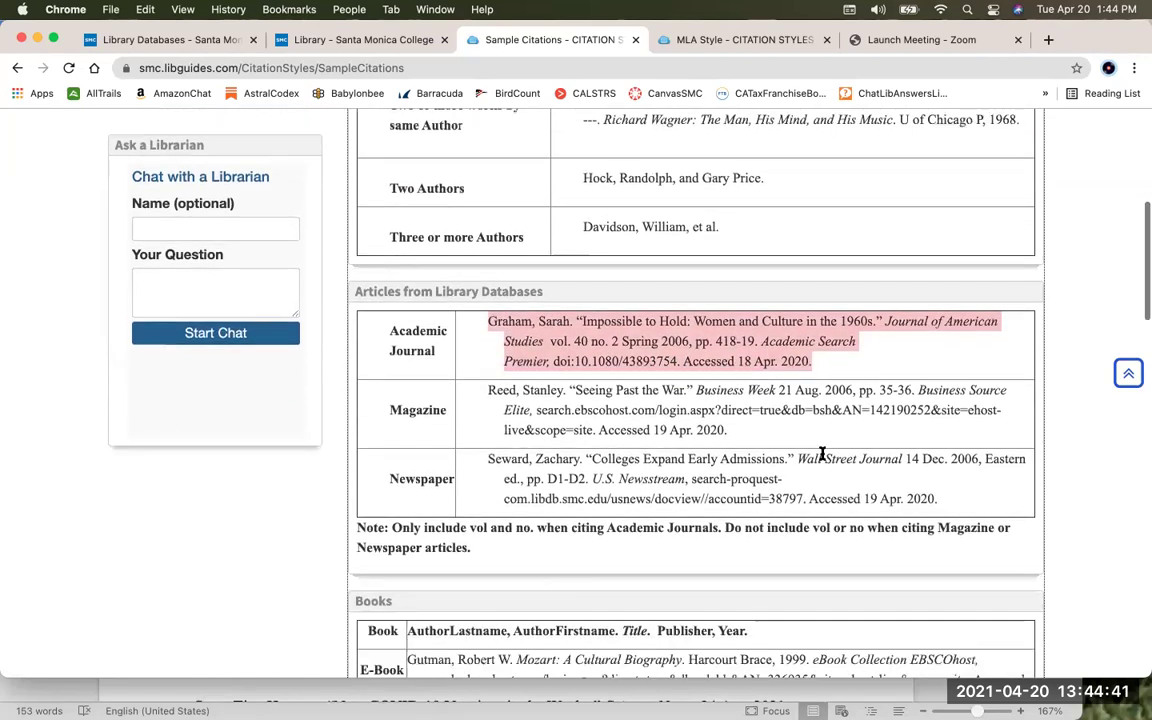
{"action": "scroll", "coordinate": [908, 451], "scroll_direction": "down", "scroll_amount": 1}
{"action": "left_click_drag", "start_coordinate": [952, 462], "coordinate": [489, 428]}
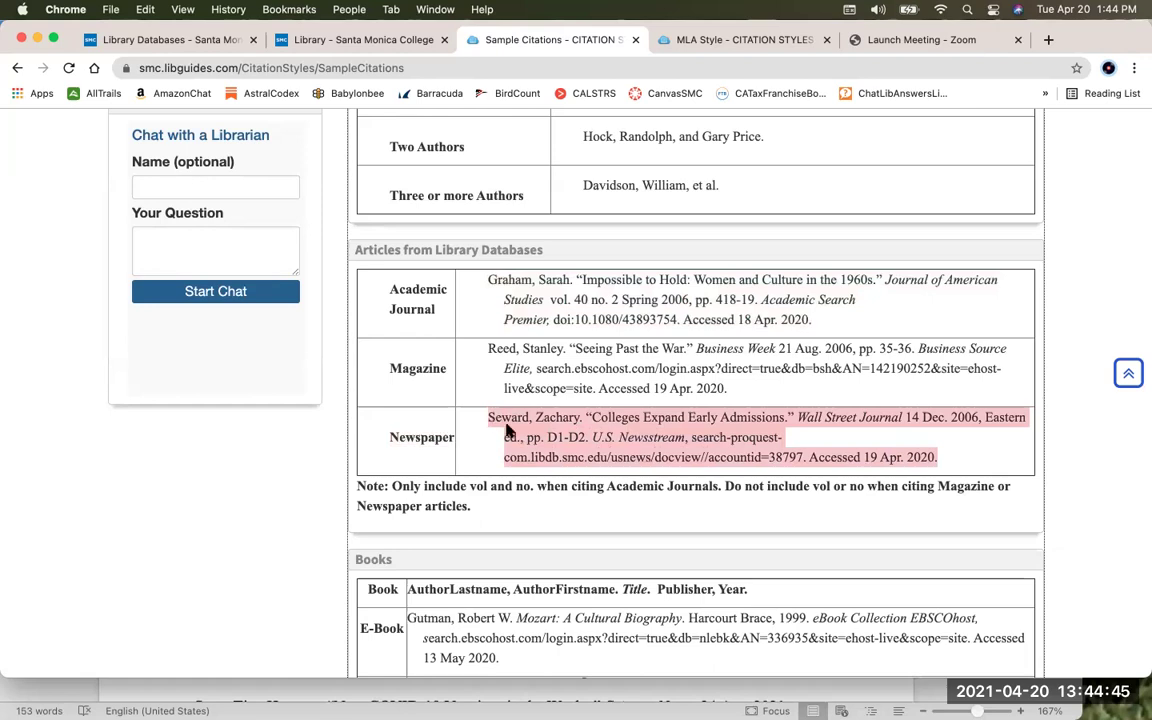
{"action": "scroll", "coordinate": [545, 435], "scroll_direction": "up", "scroll_amount": 6}
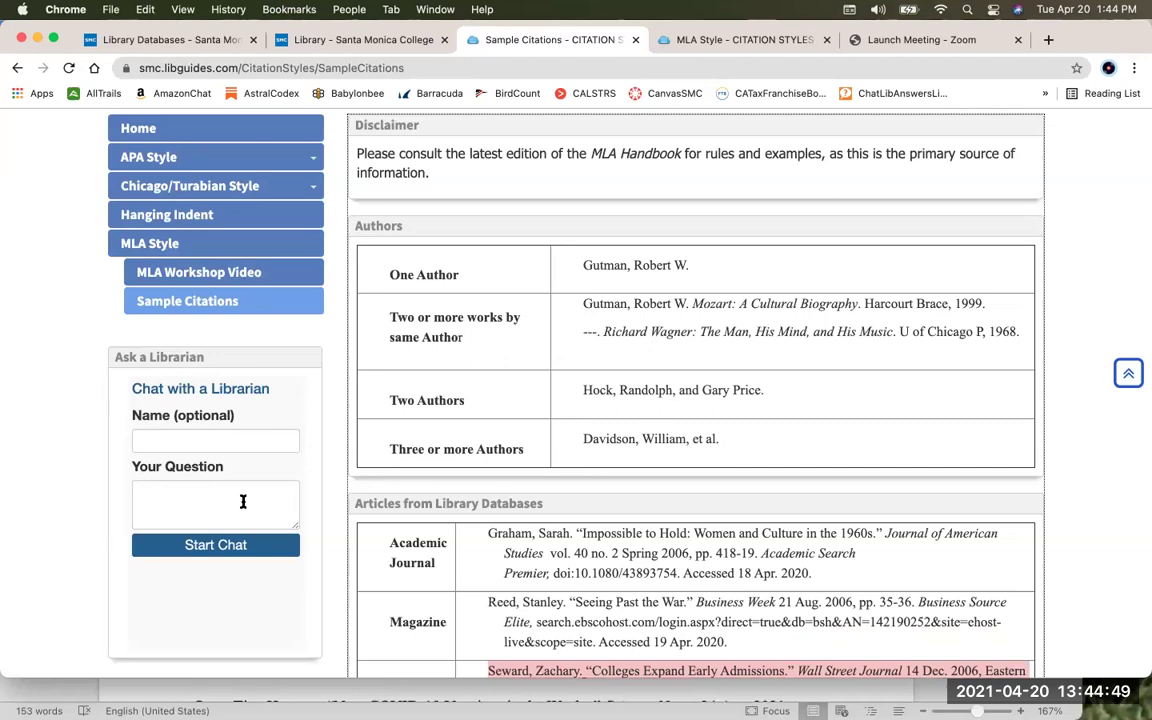
Go back to the MLA Workshop Video page and look it over
{"action": "scroll", "coordinate": [640, 456], "scroll_direction": "up", "scroll_amount": 4}
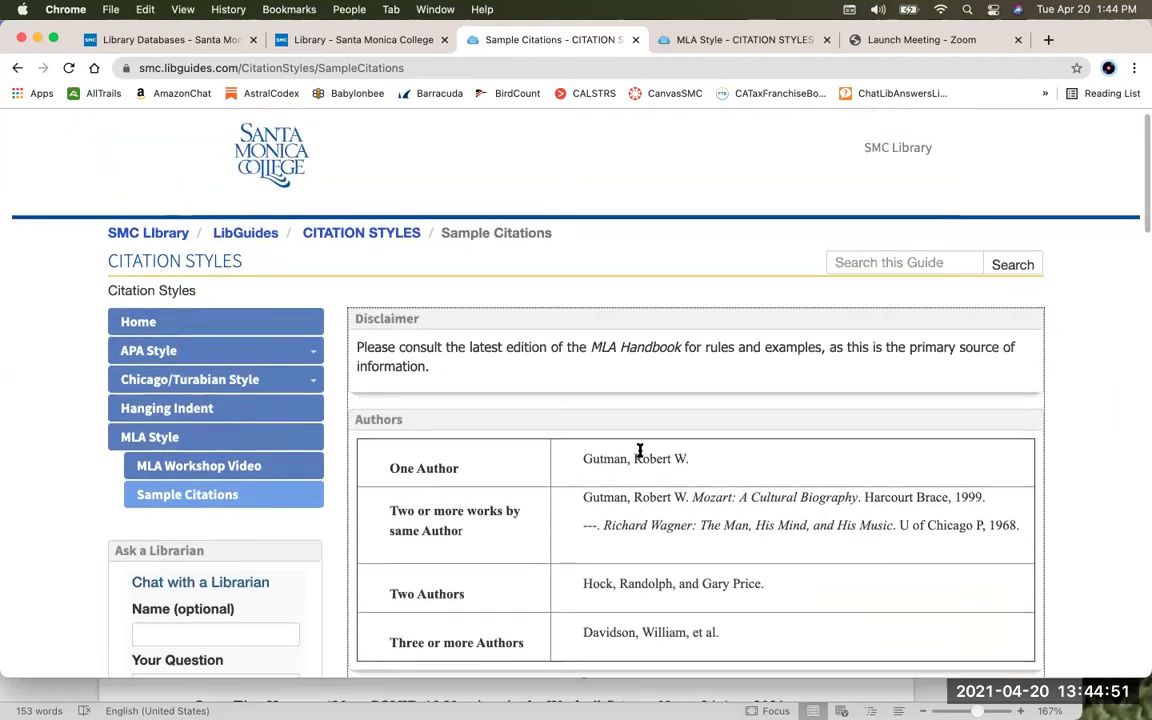
{"action": "scroll", "coordinate": [640, 452], "scroll_direction": "down", "scroll_amount": 2}
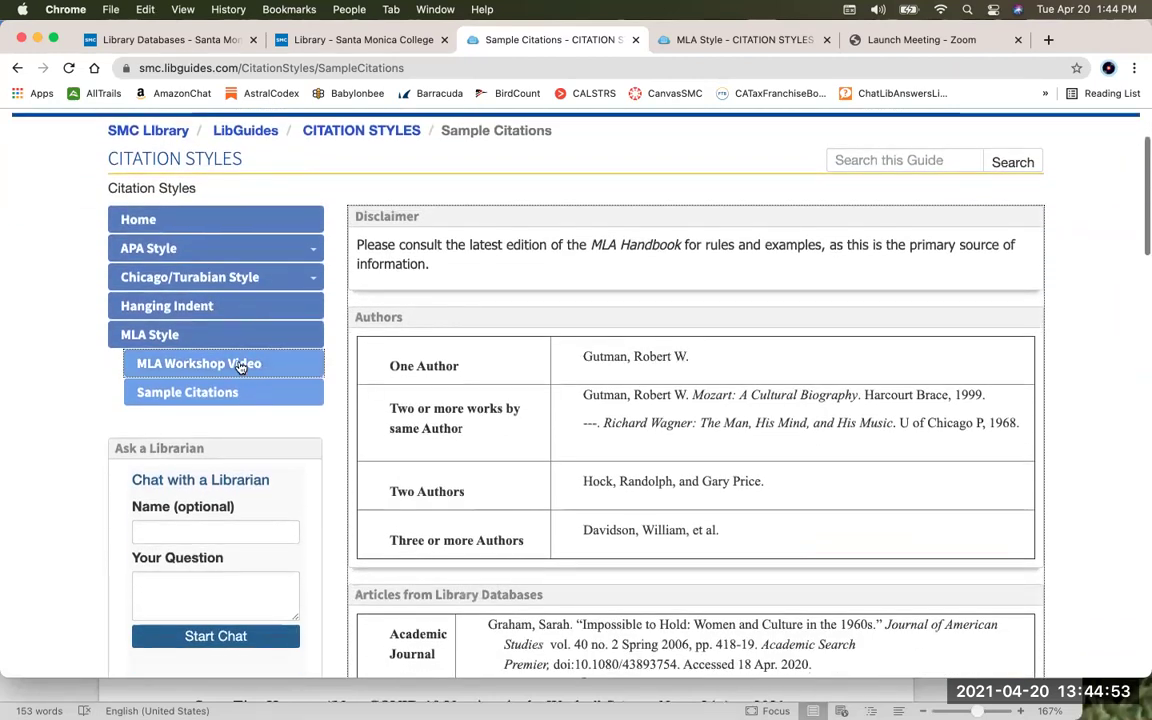
{"action": "left_click", "coordinate": [197, 363]}
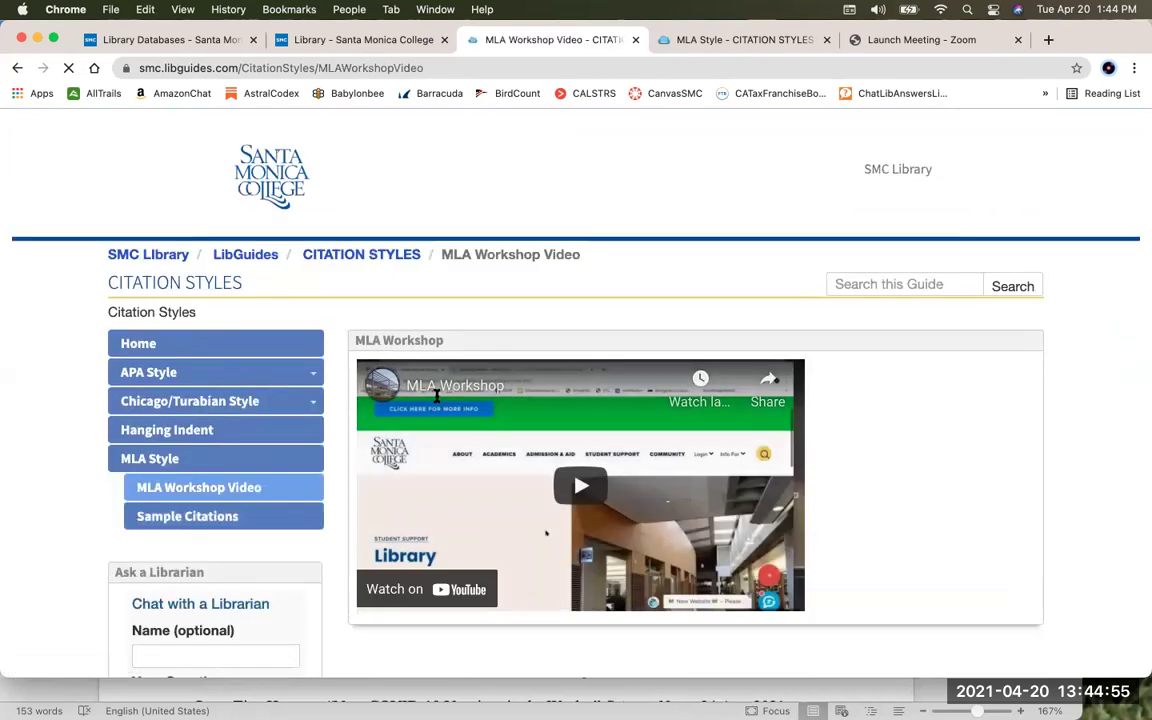
{"action": "scroll", "coordinate": [437, 398], "scroll_direction": "down", "scroll_amount": 6}
{"action": "scroll", "coordinate": [437, 400], "scroll_direction": "up", "scroll_amount": 4}
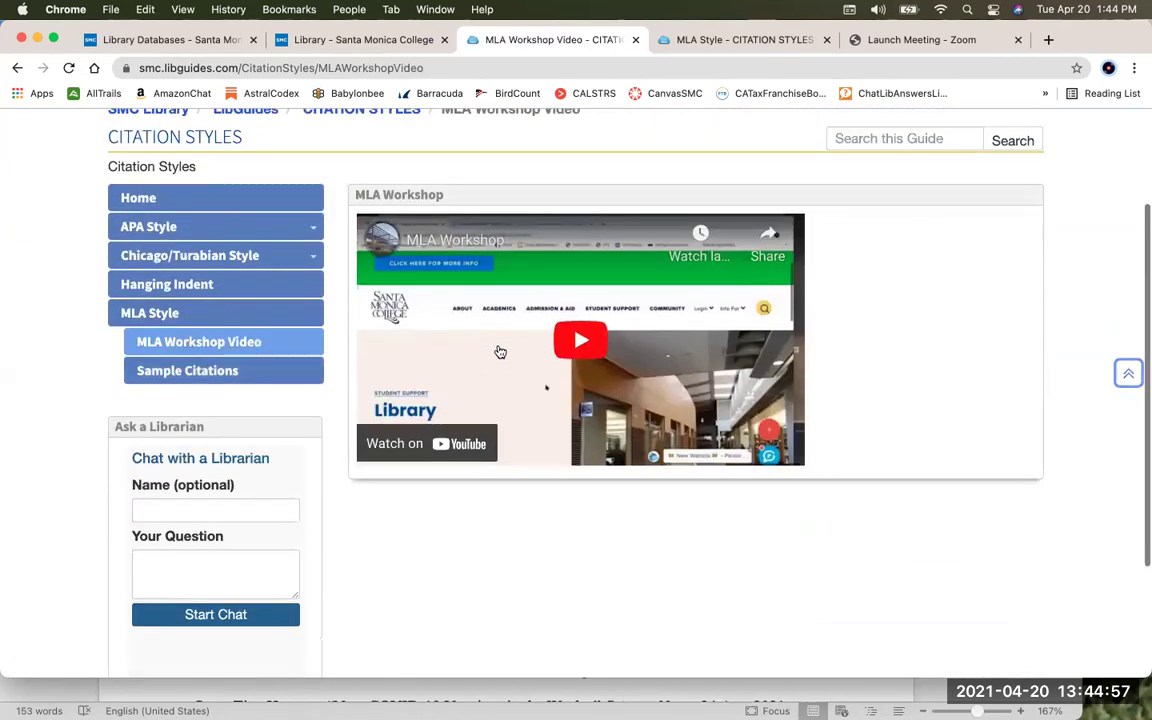
Return to the MLA Style page and examine the MLA Handbook section, sample Works Cited files and MLA Formatting links
{"action": "left_click", "coordinate": [145, 314]}
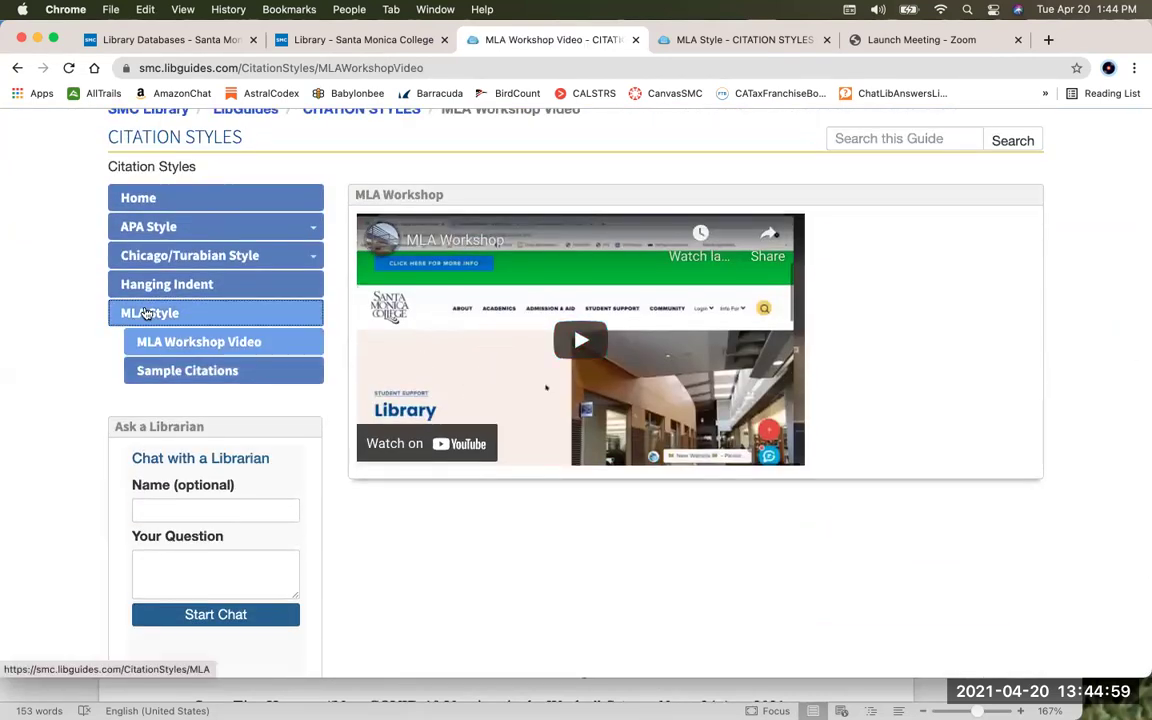
{"action": "scroll", "coordinate": [530, 422], "scroll_direction": "down", "scroll_amount": 3}
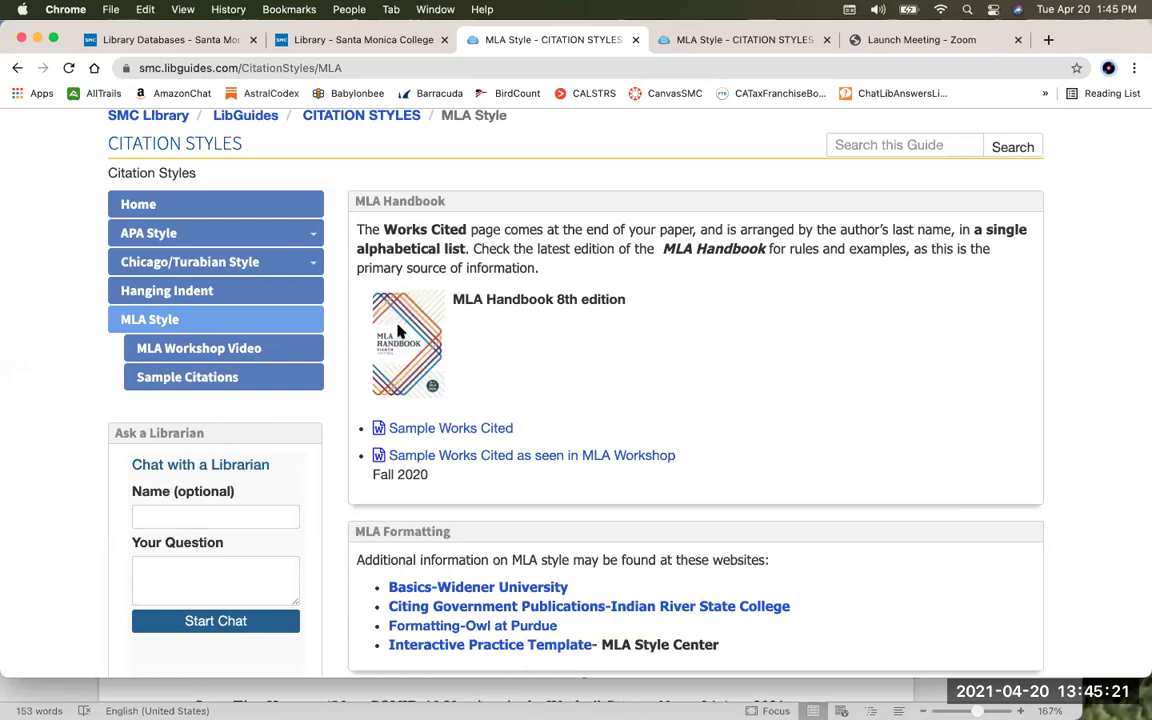
{"action": "scroll", "coordinate": [398, 332], "scroll_direction": "down", "scroll_amount": 3}
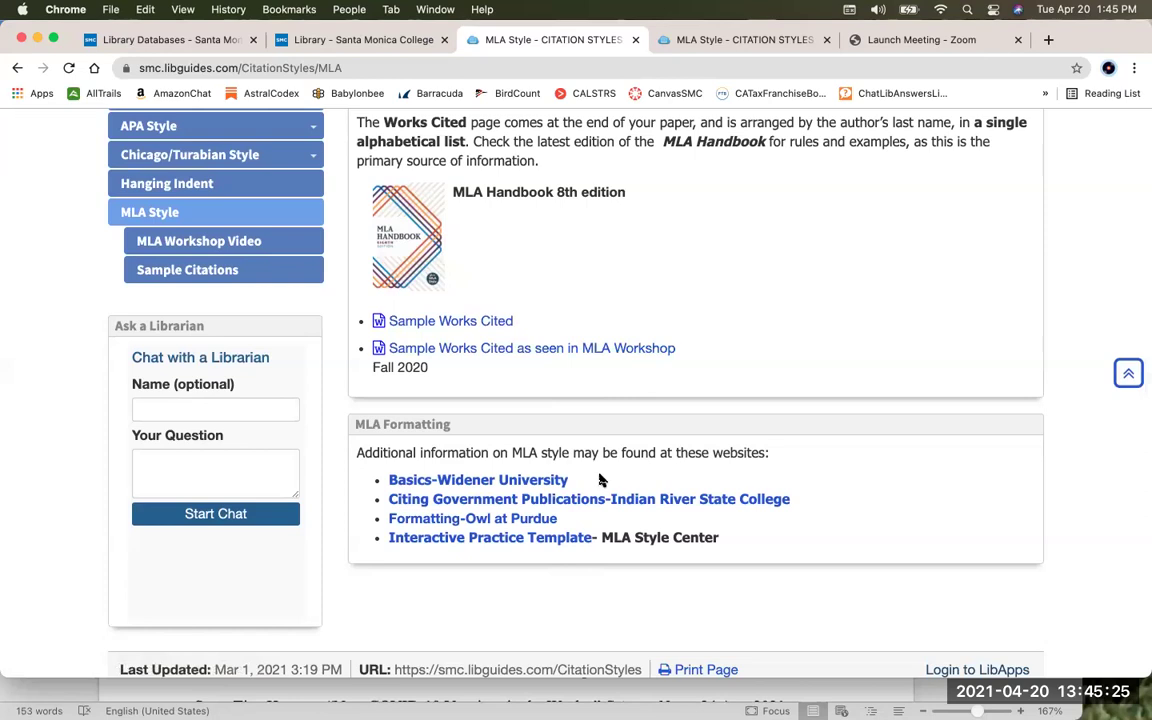
{"action": "scroll", "coordinate": [600, 480], "scroll_direction": "down", "scroll_amount": 1}
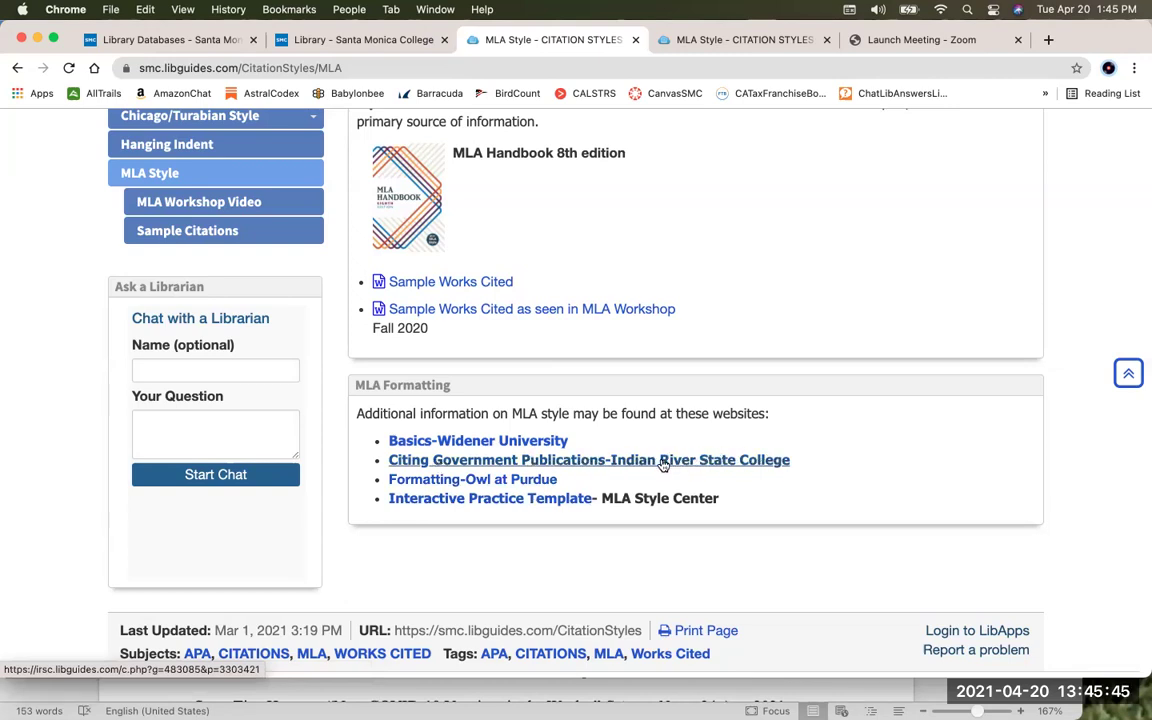
{"action": "scroll", "coordinate": [661, 465], "scroll_direction": "up", "scroll_amount": 5}
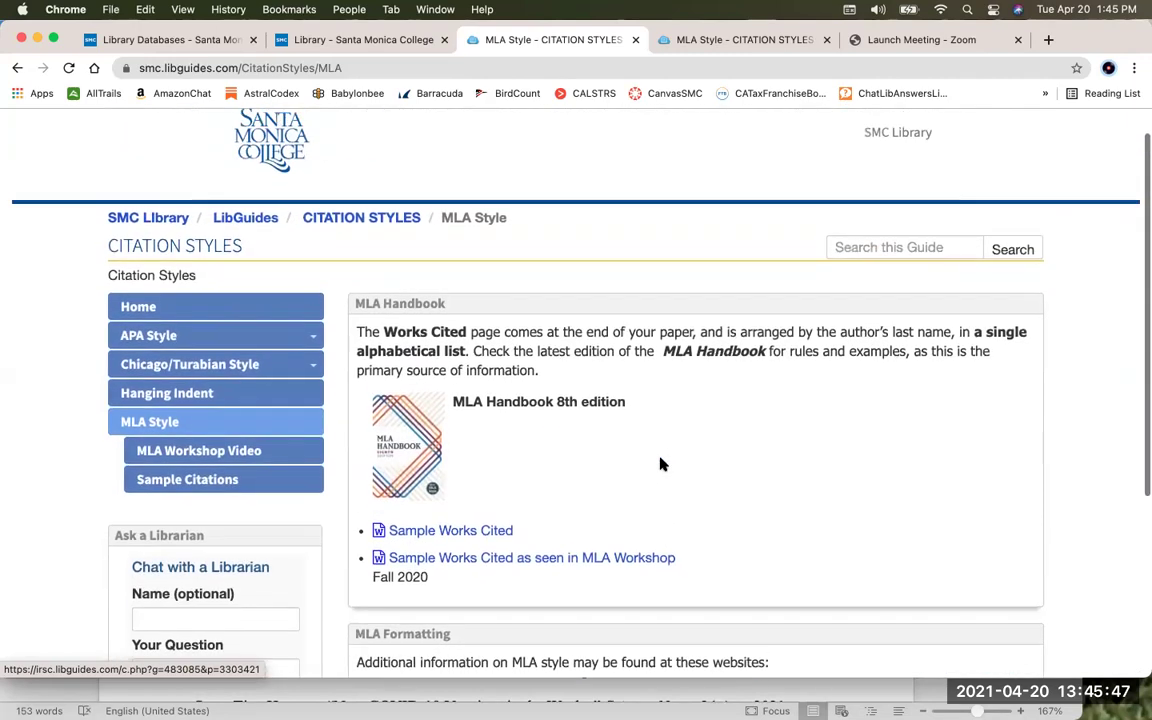
Go to smc.libguides.com in the current browser tab
{"action": "left_click", "coordinate": [347, 67]}
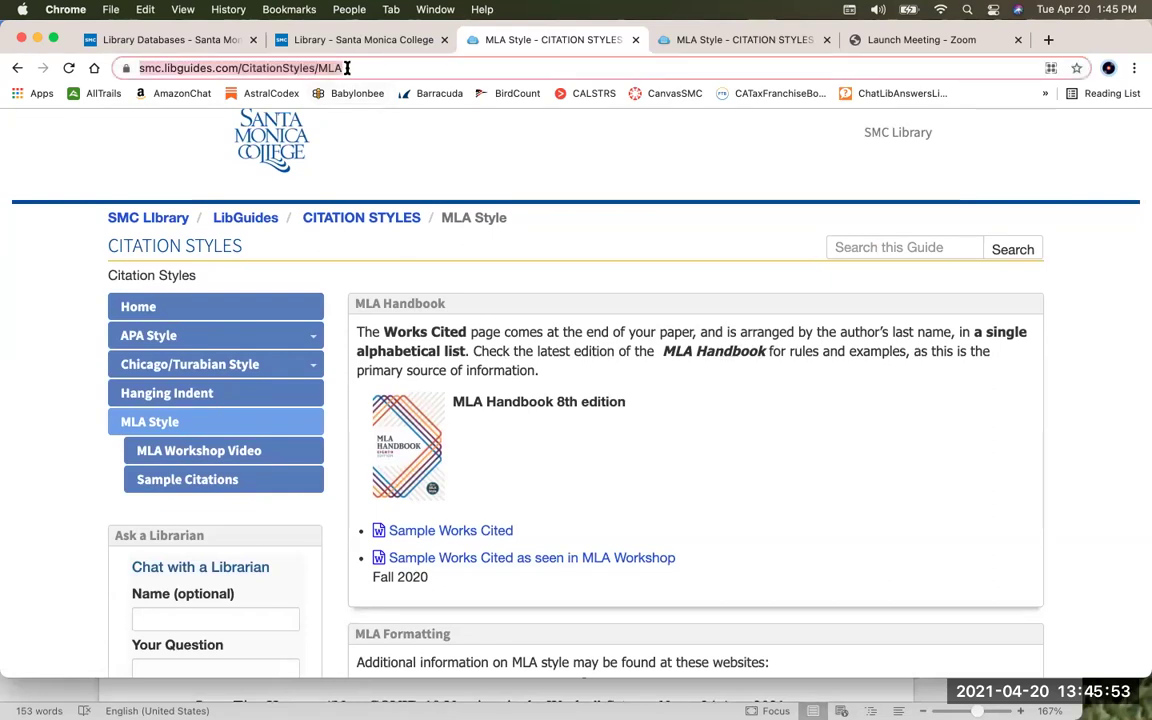
{"action": "type", "text": "smc"}
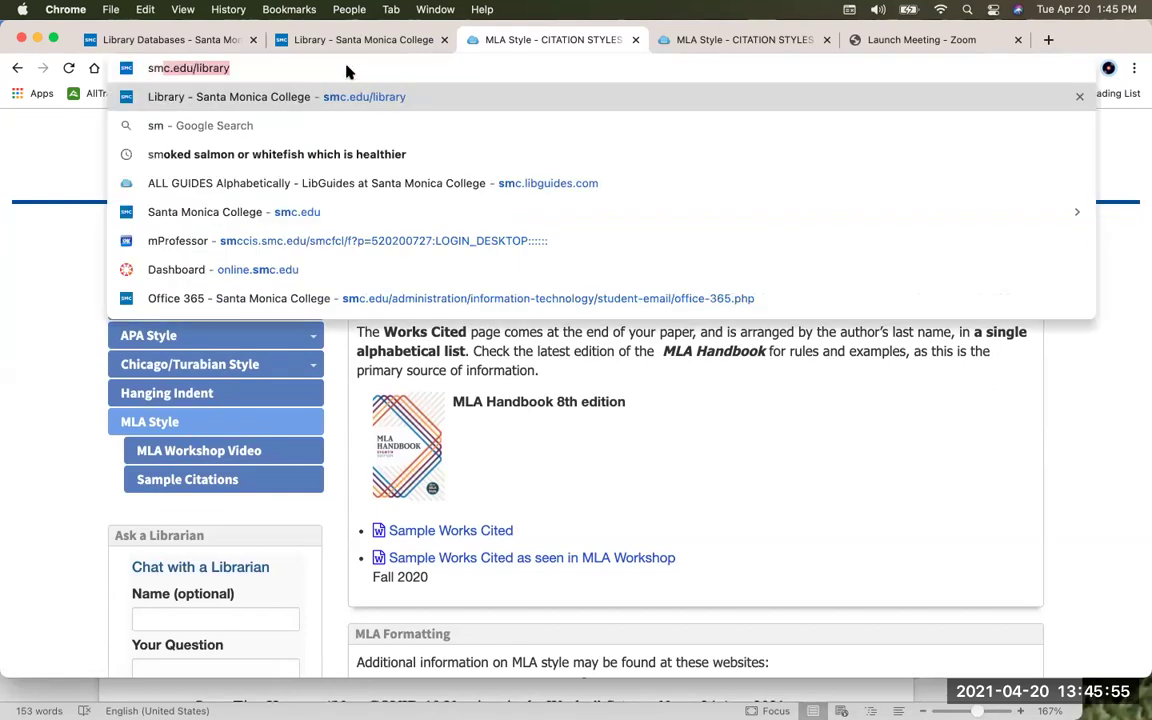
{"action": "type", "text": "."}
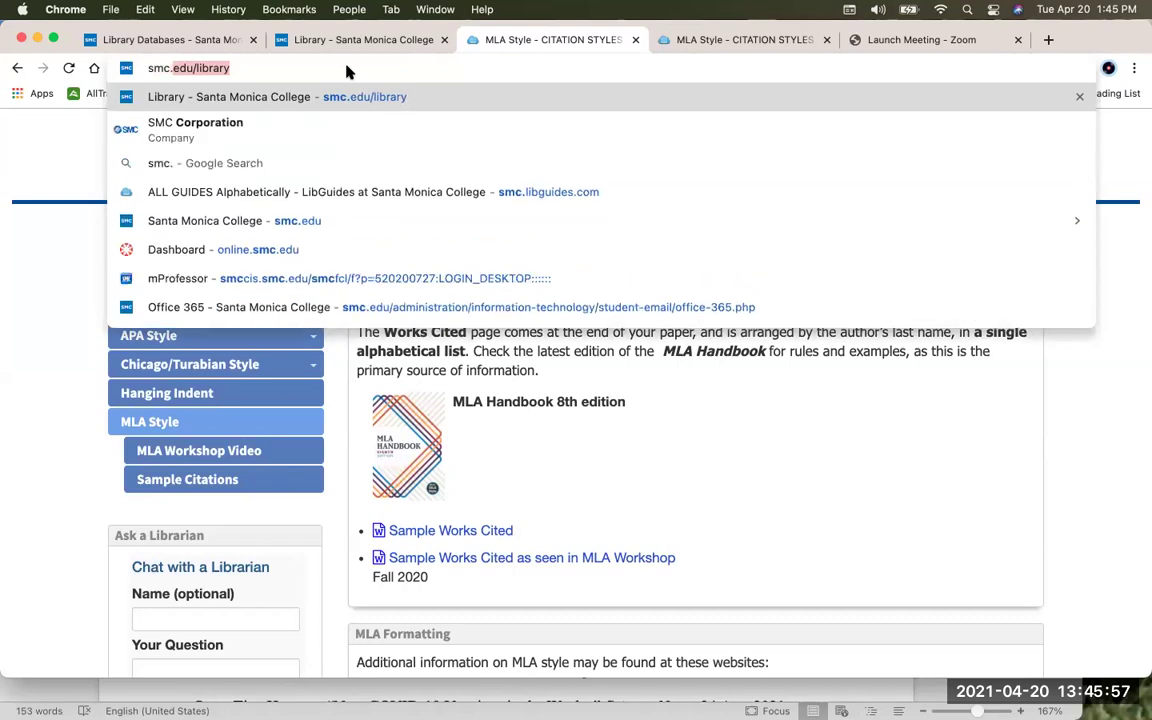
{"action": "type", "text": "lib"}
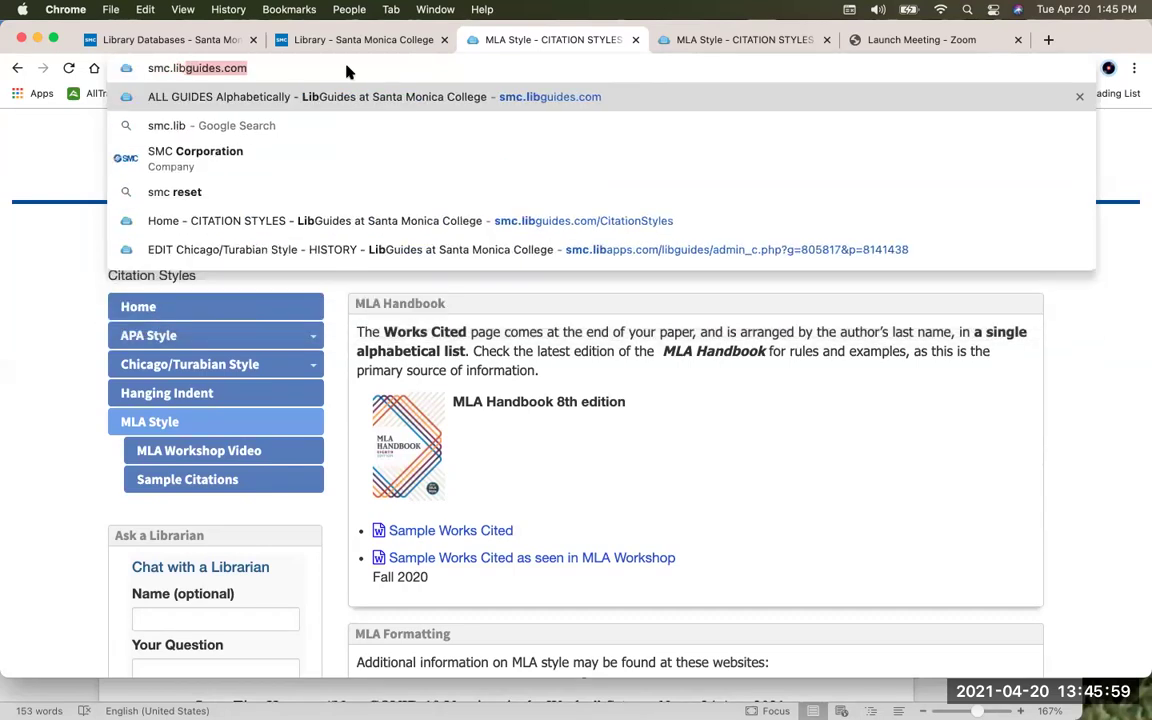
{"action": "type", "text": "guides.com"}
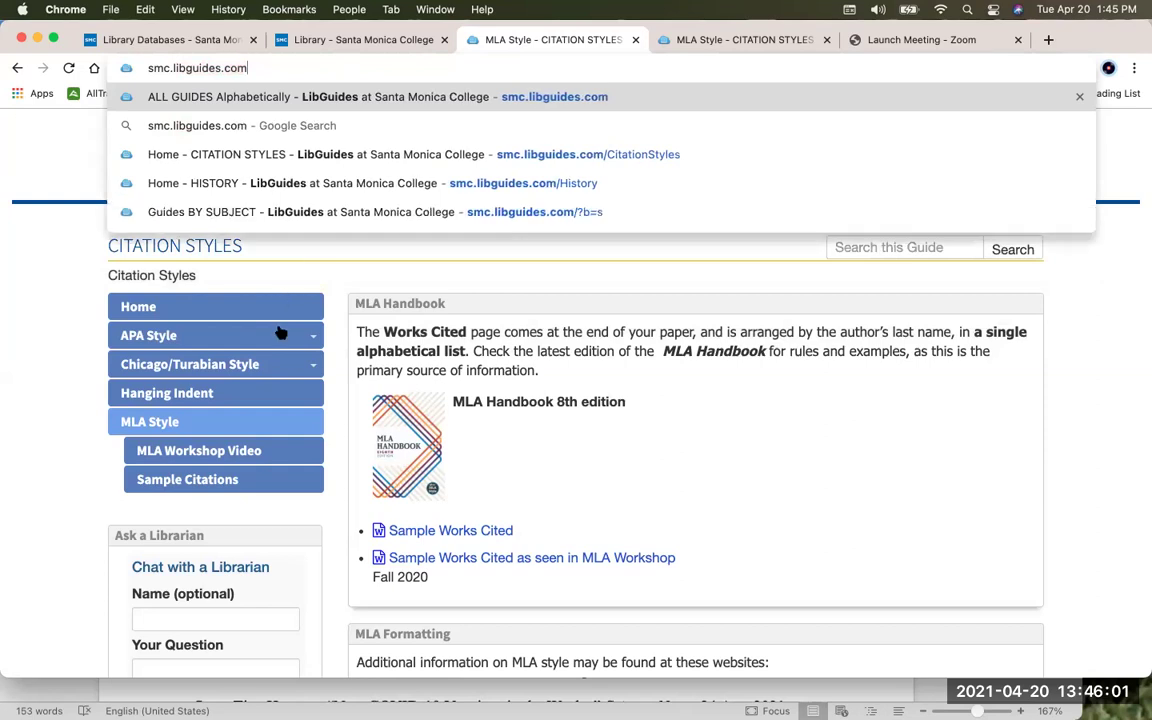
{"action": "key", "text": "Return"}
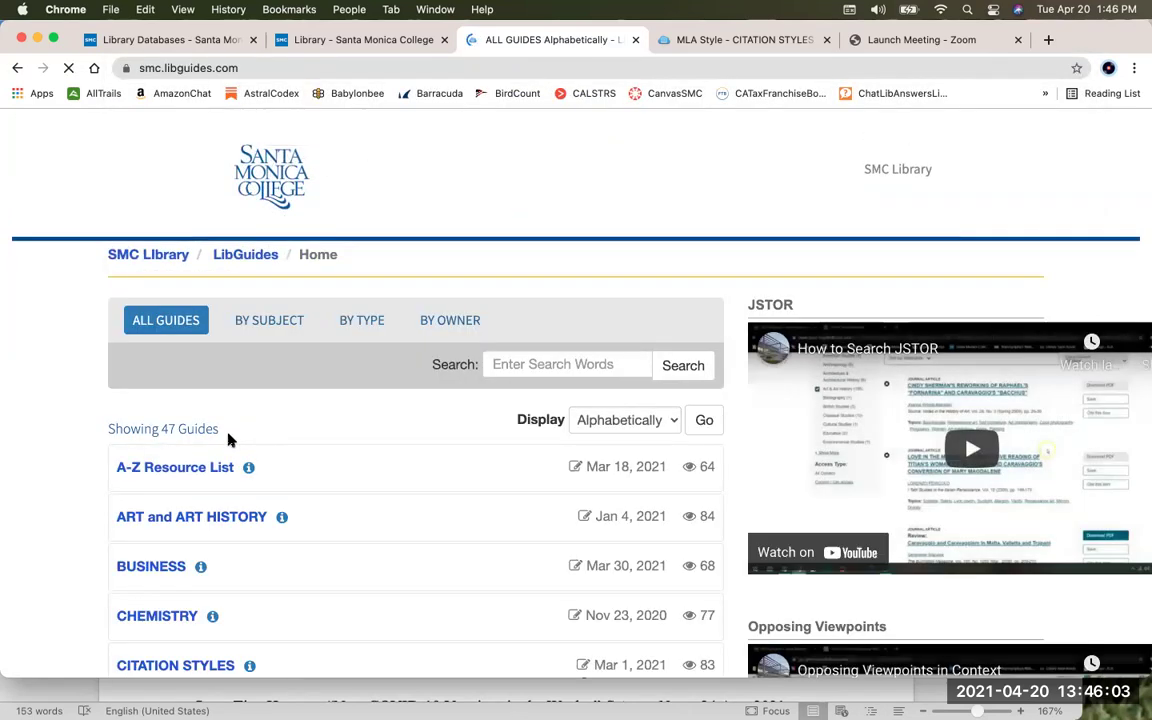
Look through the alphabetical guide list, examining the entries from CITATION STYLES to ENGLISH and LITERATURE
{"action": "scroll", "coordinate": [200, 318], "scroll_direction": "down", "scroll_amount": 5}
{"action": "scroll", "coordinate": [200, 318], "scroll_direction": "down", "scroll_amount": 3}
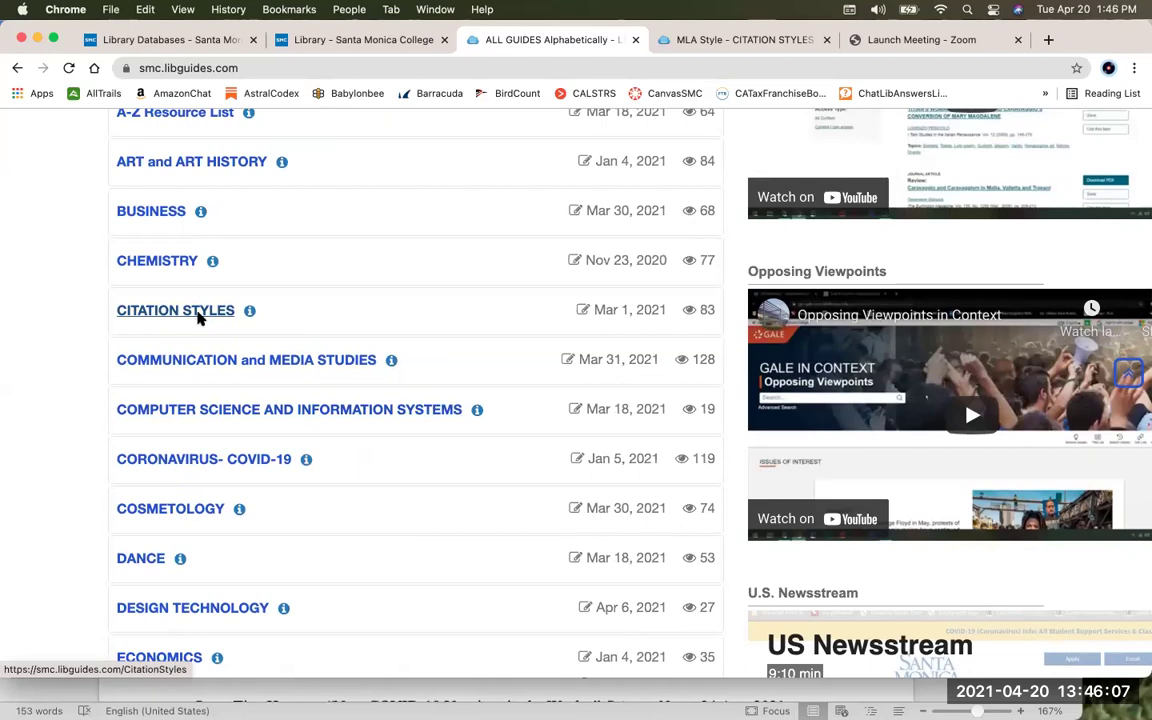
{"action": "scroll", "coordinate": [200, 318], "scroll_direction": "down", "scroll_amount": 9}
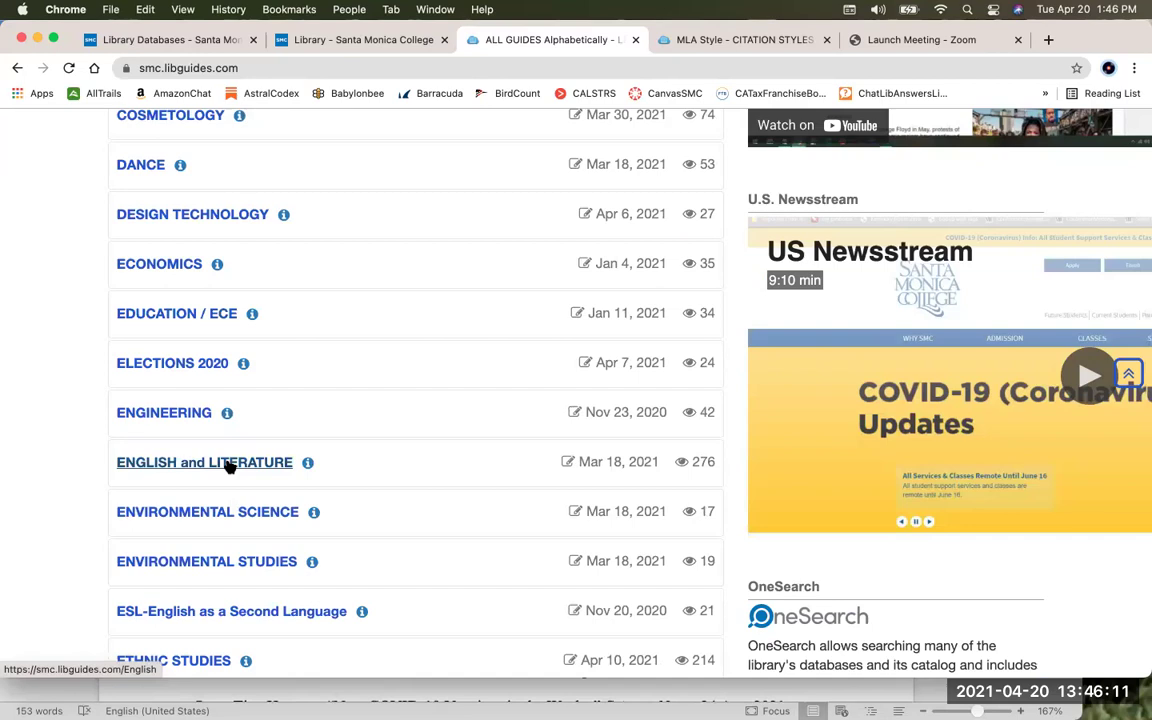
{"action": "scroll", "coordinate": [229, 467], "scroll_direction": "up", "scroll_amount": 5}
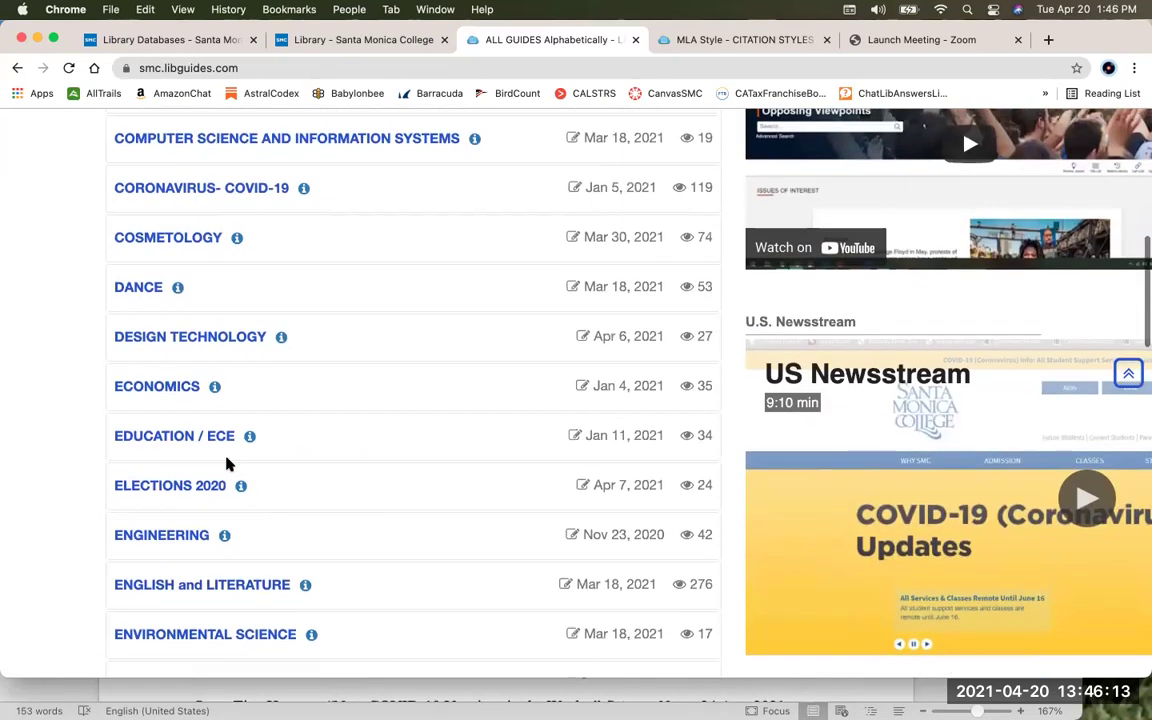
{"action": "scroll", "coordinate": [437, 386], "scroll_direction": "up", "scroll_amount": 5}
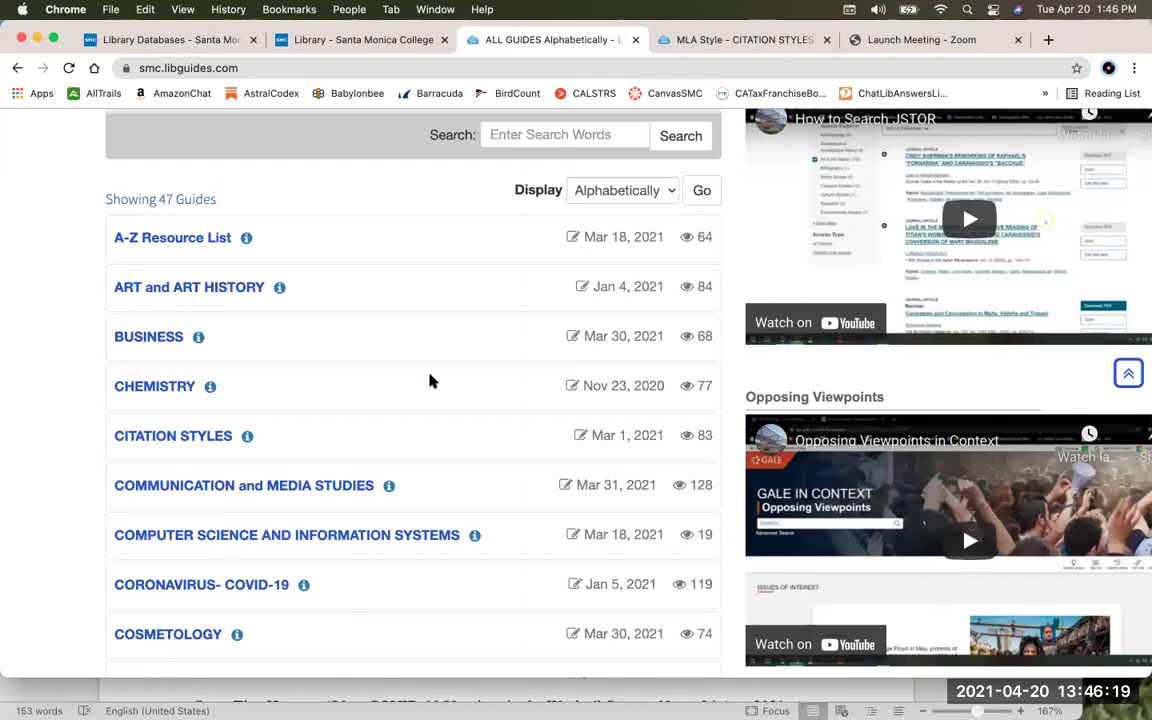
{"action": "scroll", "coordinate": [430, 381], "scroll_direction": "up", "scroll_amount": 2}
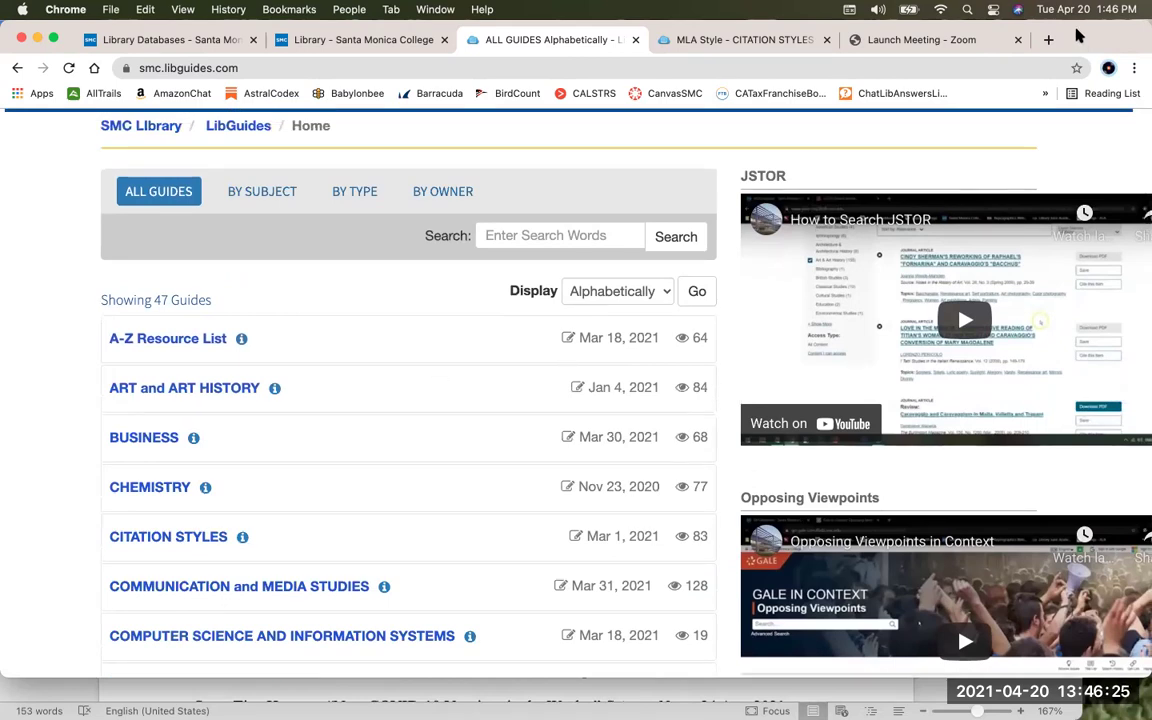
Move the Chrome window aside, switch to the MLAWorkshopSpring2021 document in Word and show the start of its Works Cited page
{"action": "left_click_drag", "start_coordinate": [1076, 36], "coordinate": [1036, 157]}
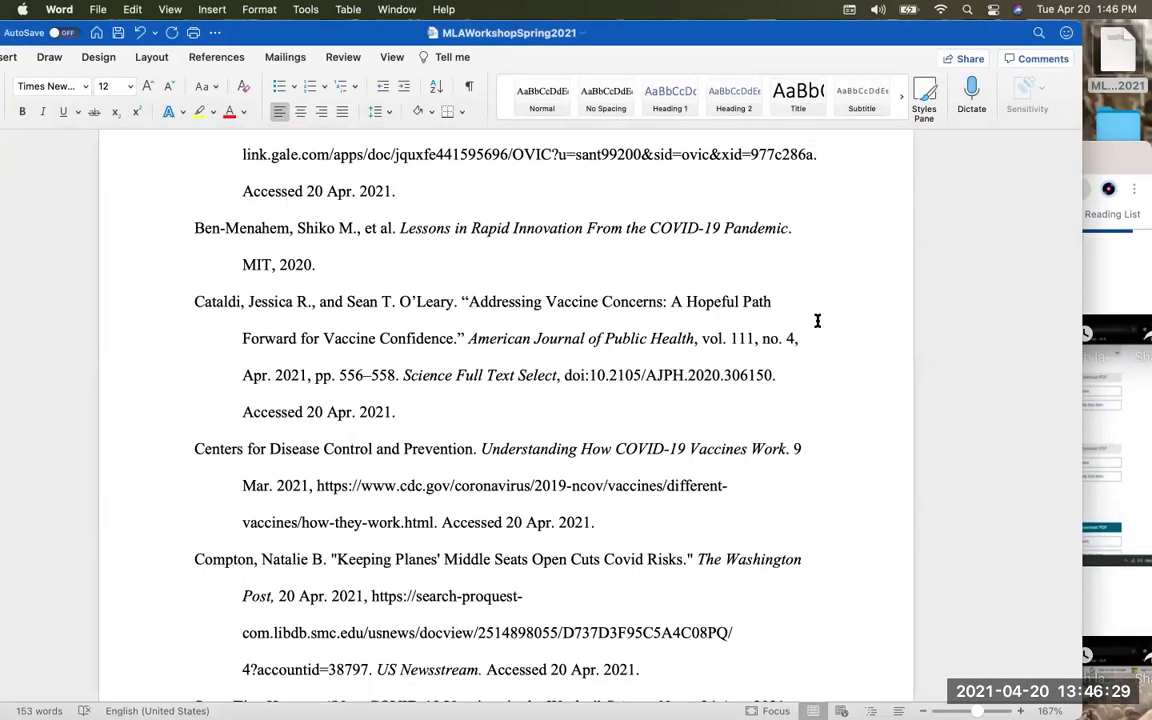
{"action": "scroll", "coordinate": [818, 320], "scroll_direction": "down", "scroll_amount": 1}
{"action": "scroll", "coordinate": [818, 320], "scroll_direction": "up", "scroll_amount": 5}
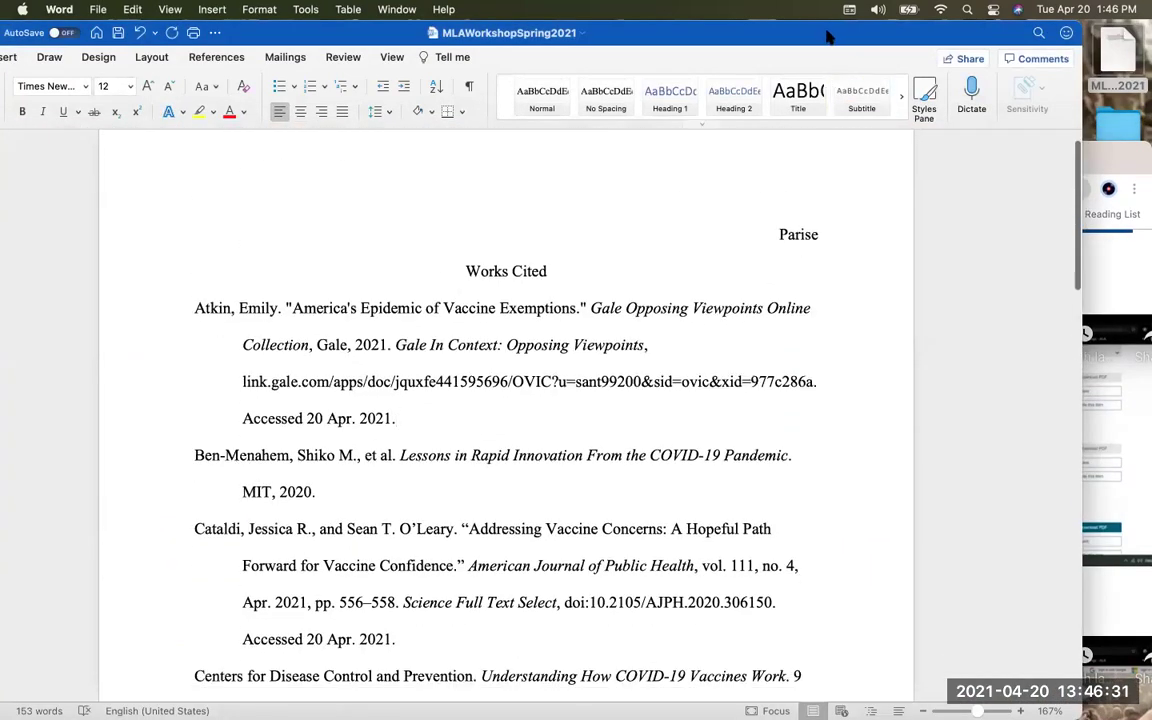
{"action": "left_click_drag", "start_coordinate": [825, 33], "coordinate": [842, 33]}
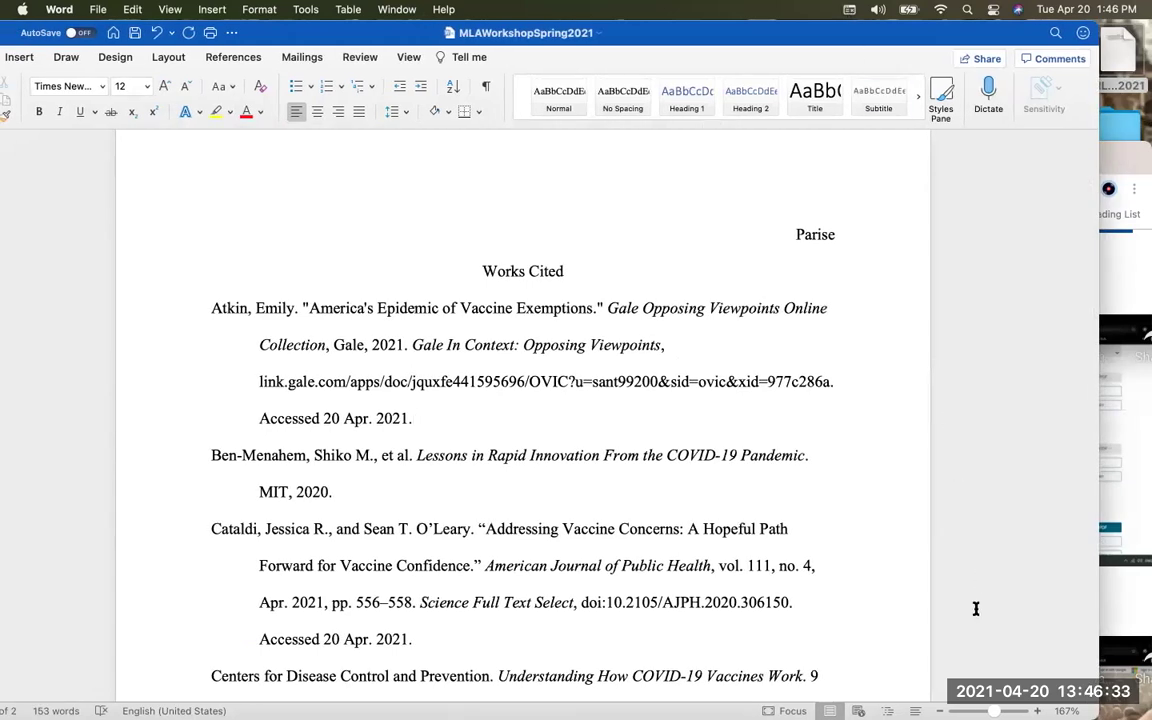